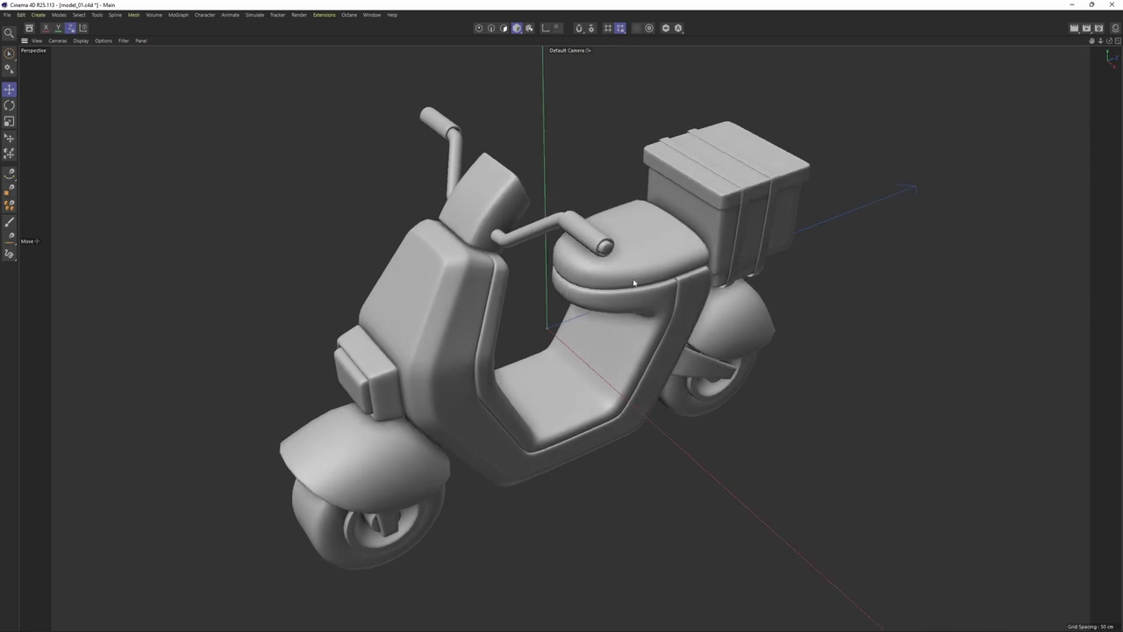
Examine the finished scooter model from several angles and browse the drone tutorial's web pages
alt+drag(654, 299, 597, 311)
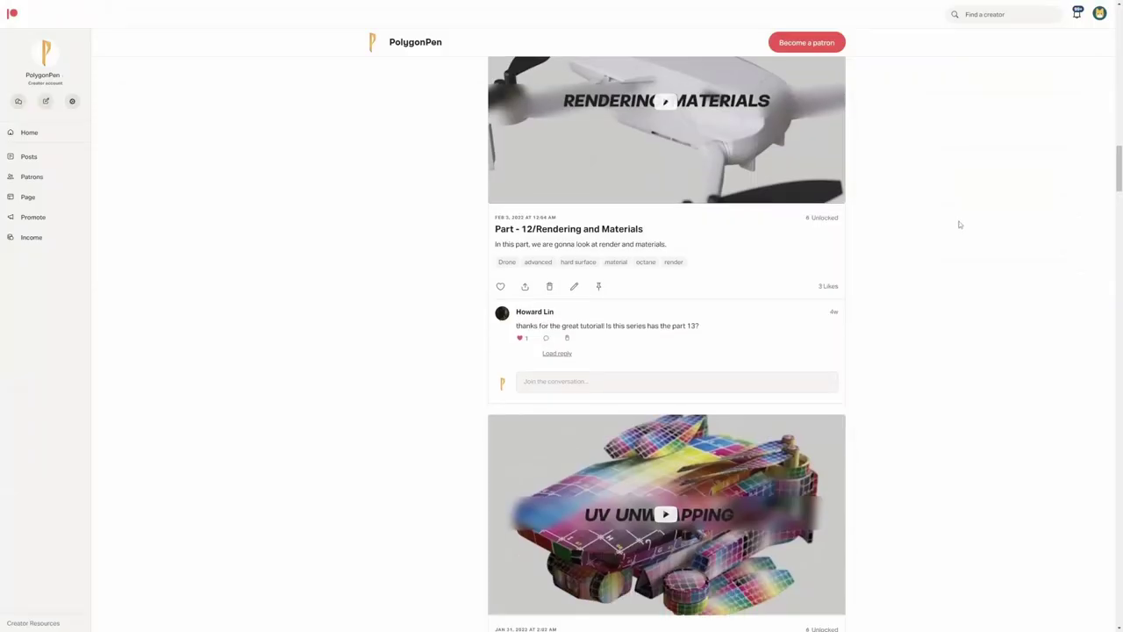
scroll(958, 226, down, 3)
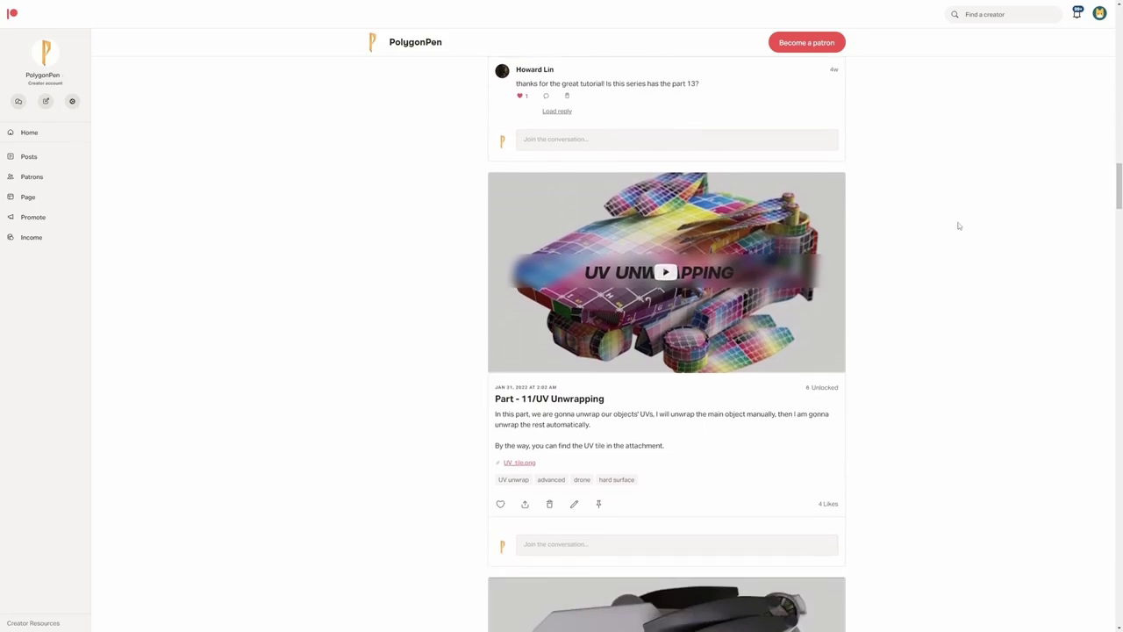
scroll(958, 227, down, 6)
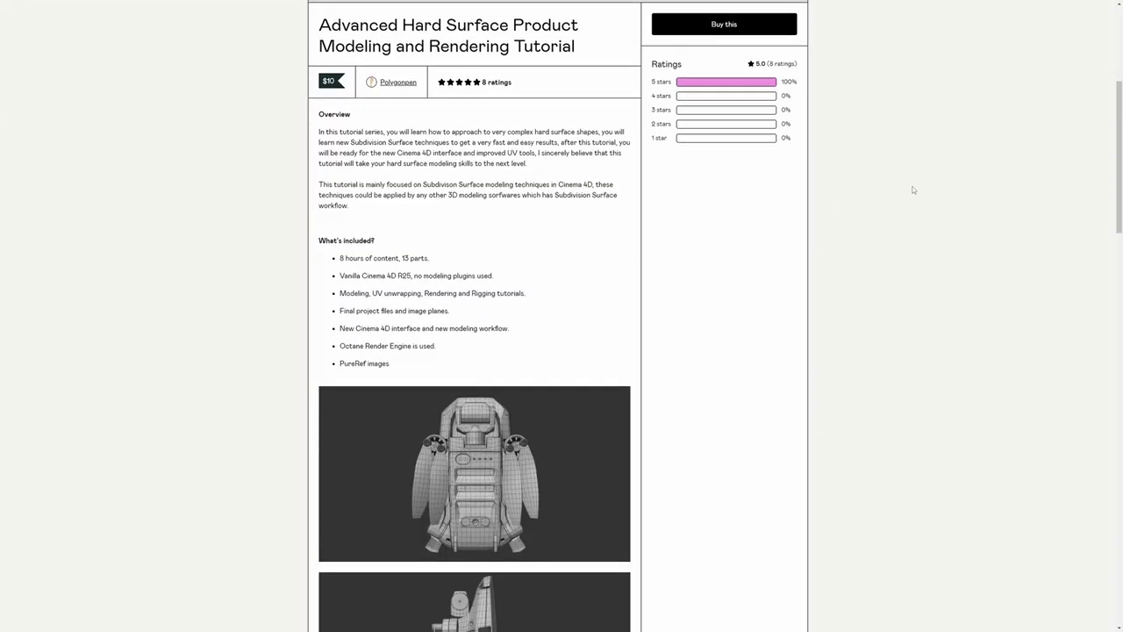
scroll(911, 195, down, 10)
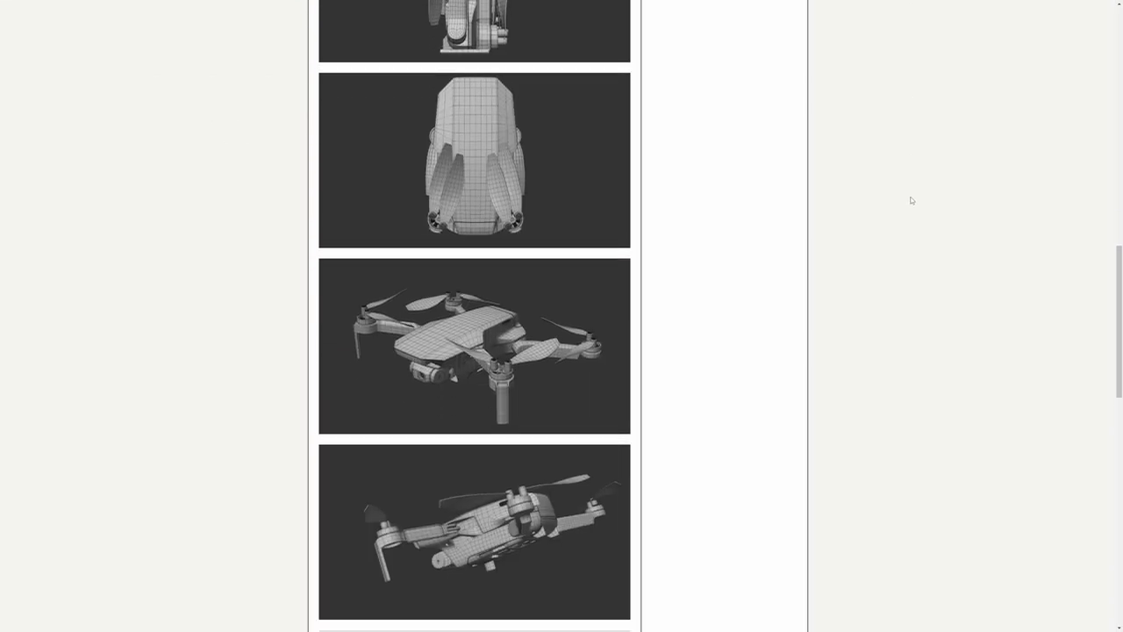
scroll(911, 200, down, 2)
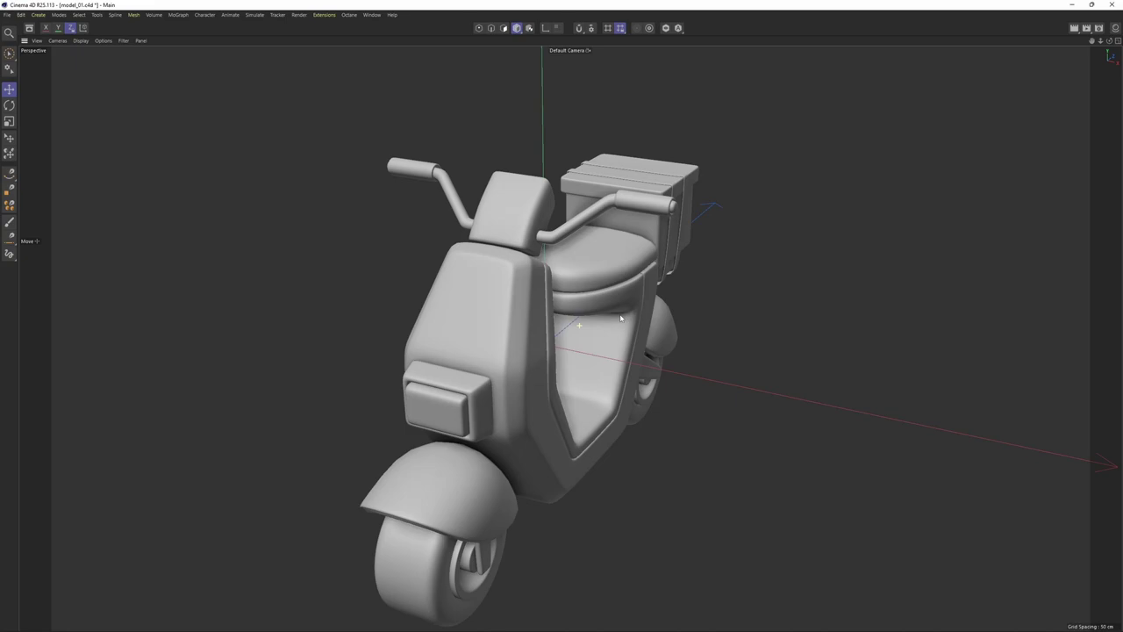
alt+drag(562, 289, 497, 279)
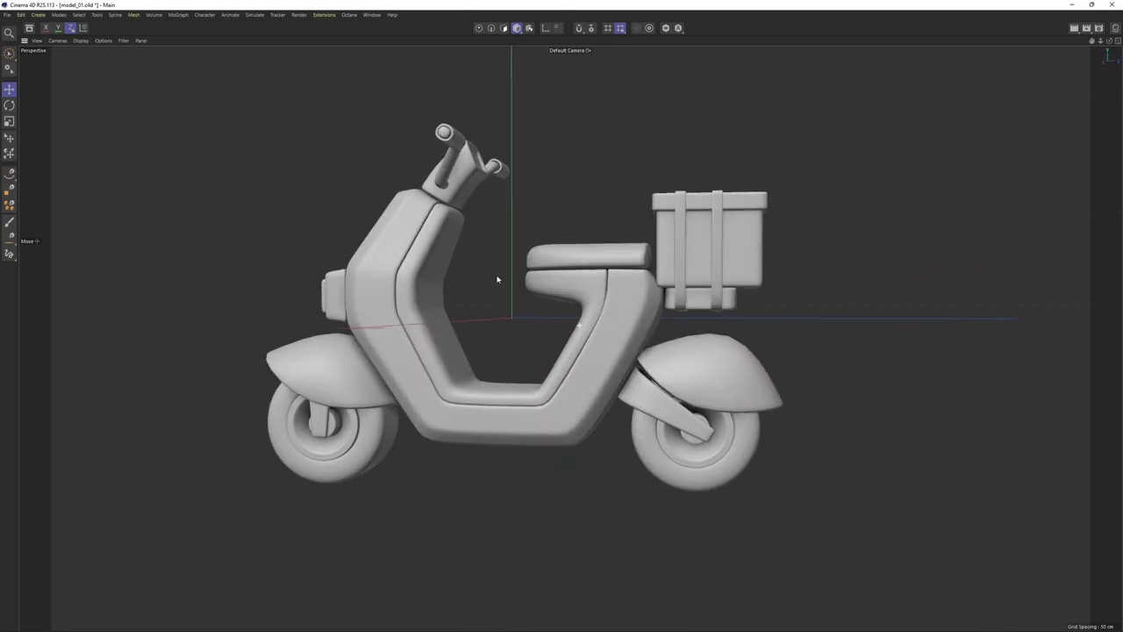
mouse_move(571, 339)
alt+mouse_down()
mouse_move(575, 361)
mouse_move(472, 349)
mouse_move(601, 352)
mouse_move(562, 342)
alt+mouse_up()
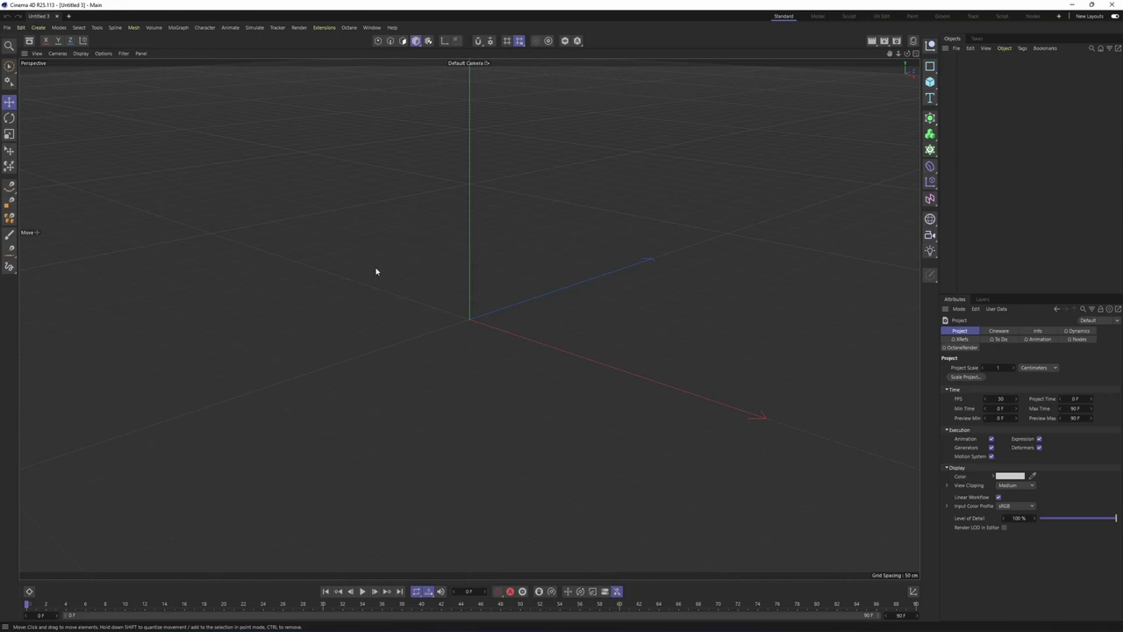
Load the "front" reference image as the Front view's background and set its transparency to 75%
middle_click(484, 312)
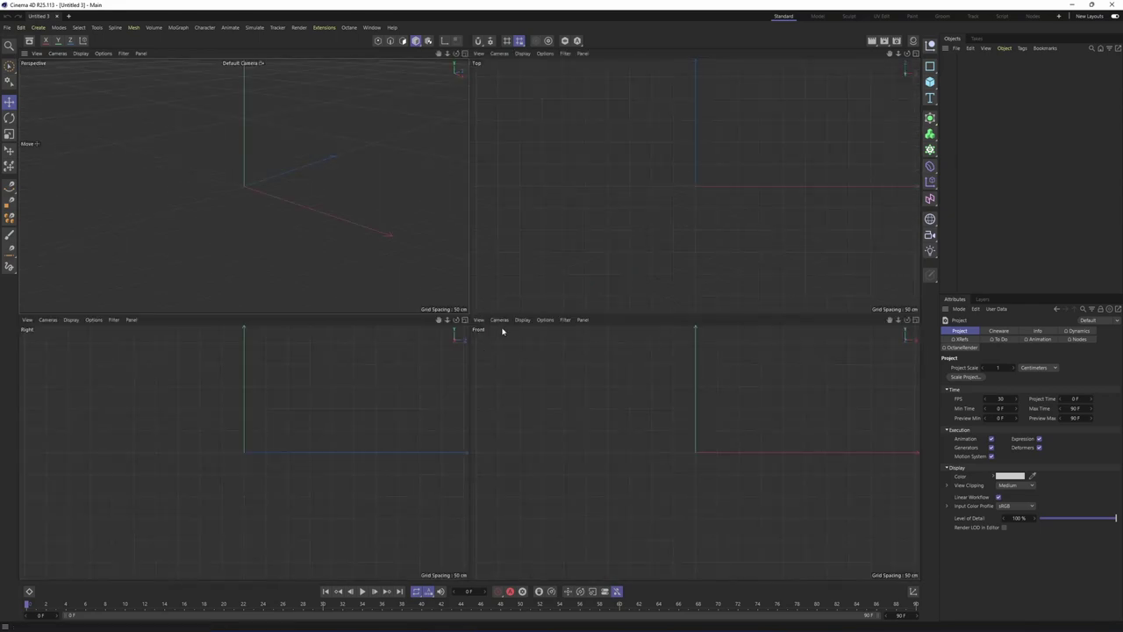
middle_click(599, 384)
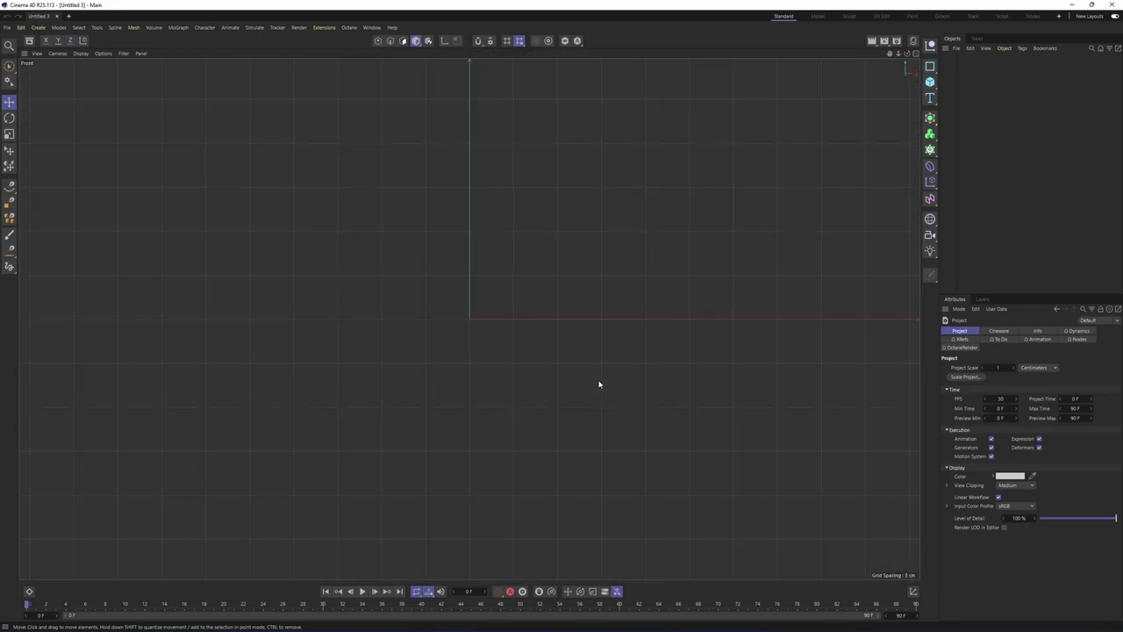
key(shift+v)
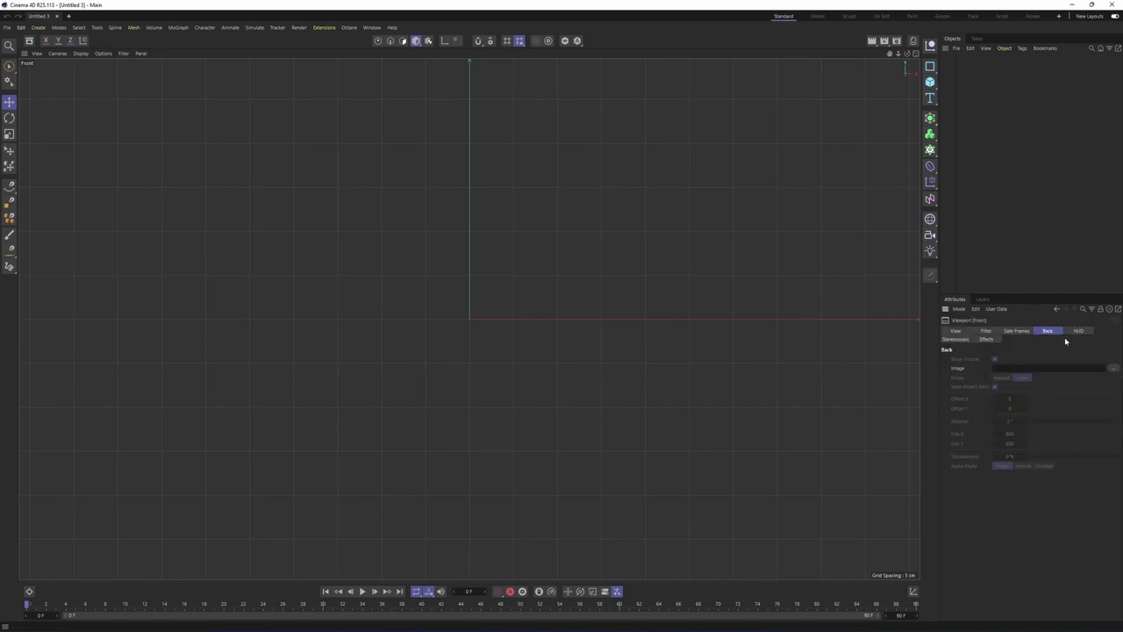
click(1114, 370)
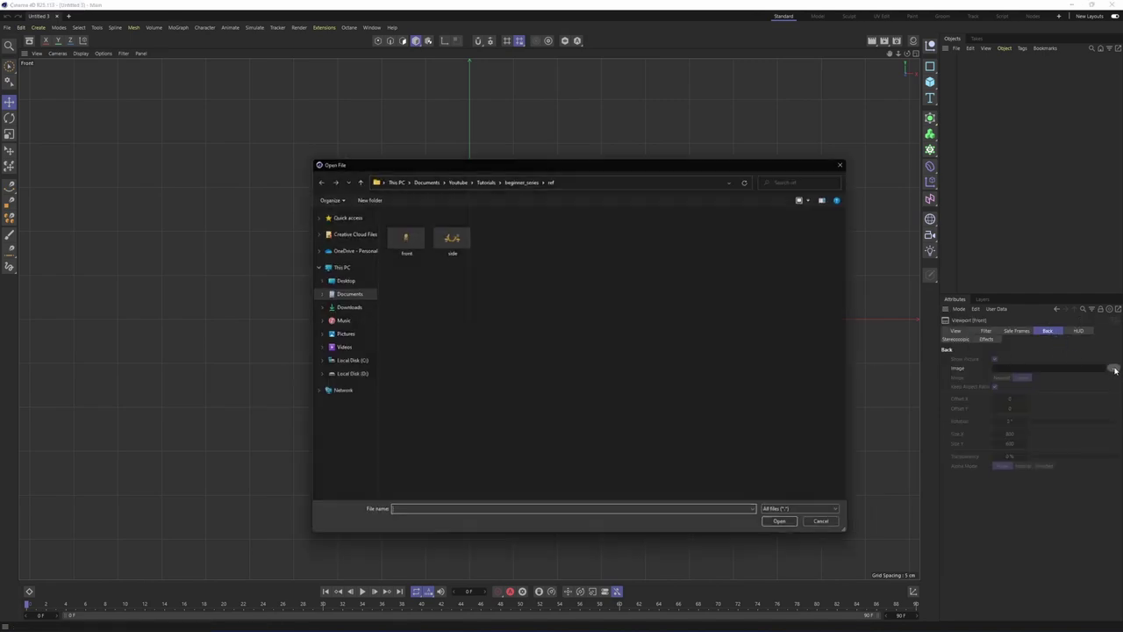
double_click(398, 232)
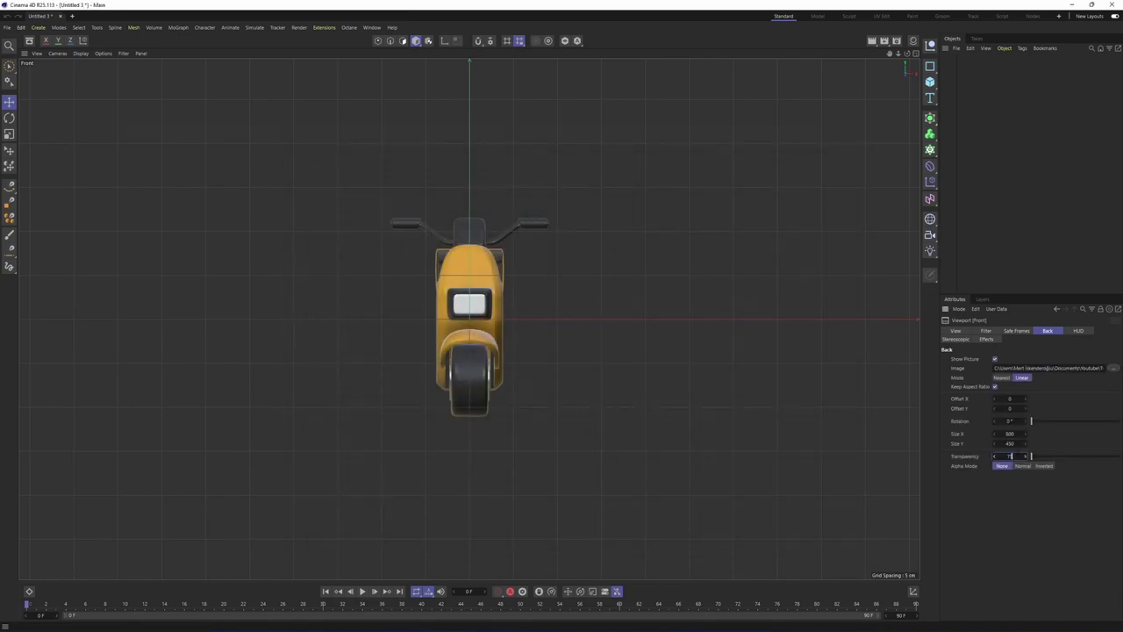
key(Return)
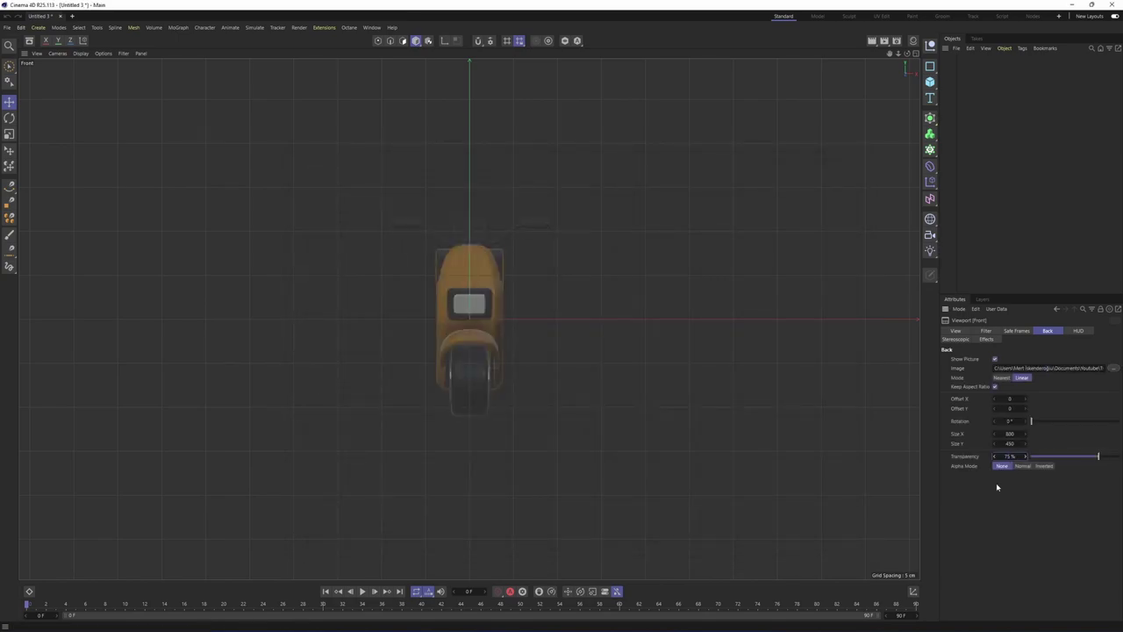
Load the "side" reference image as the Right view's background and set its transparency to 75%
middle_click(624, 303)
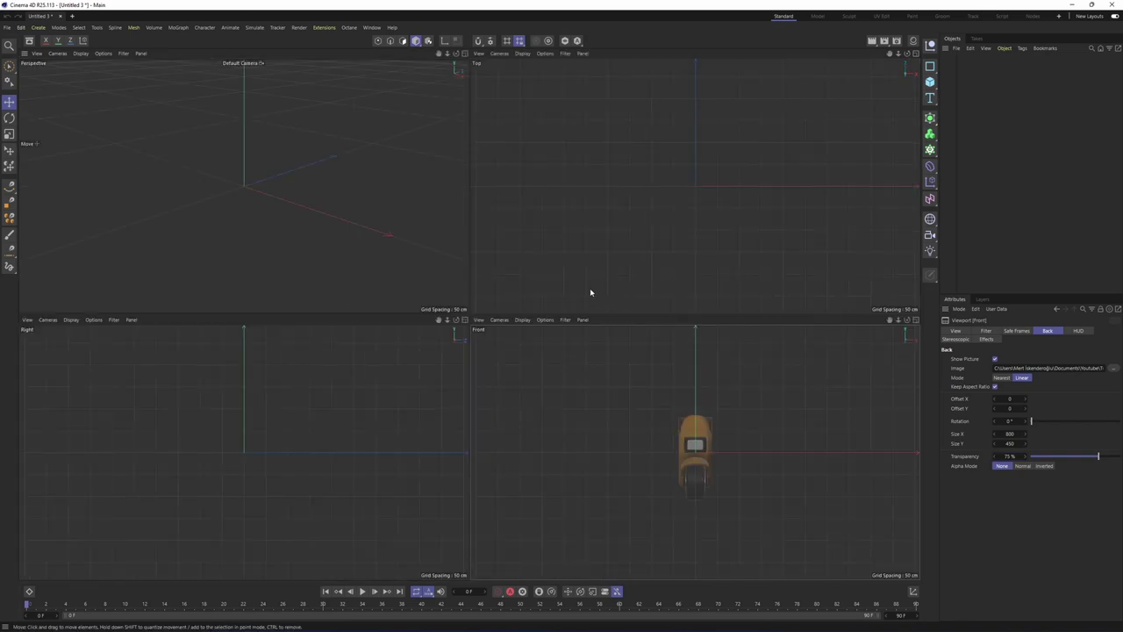
middle_click(252, 395)
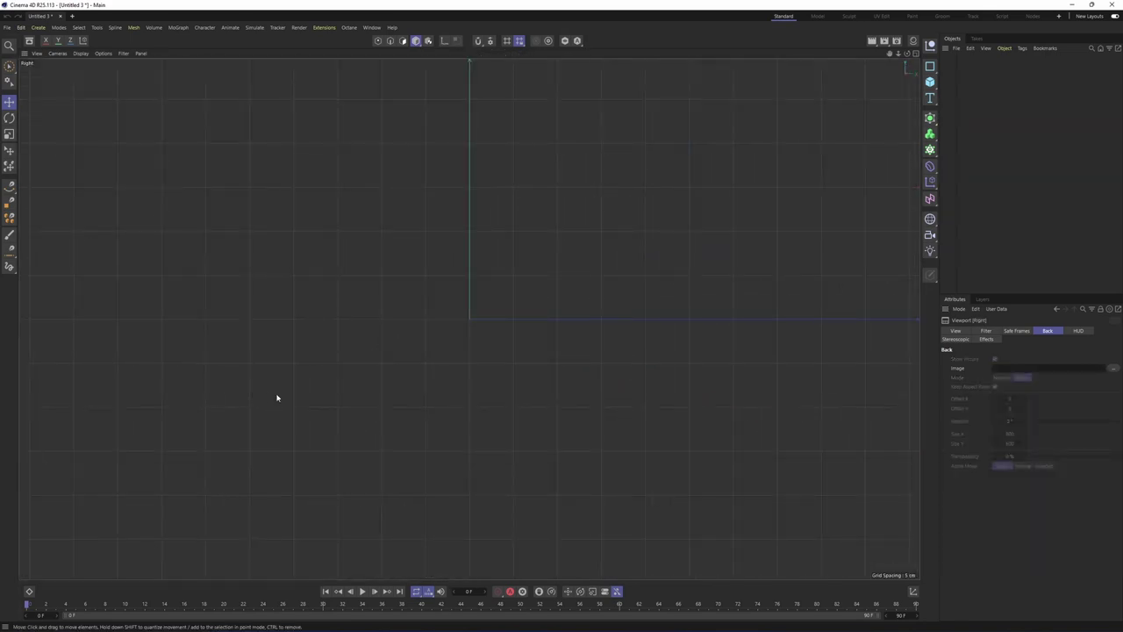
click(1114, 369)
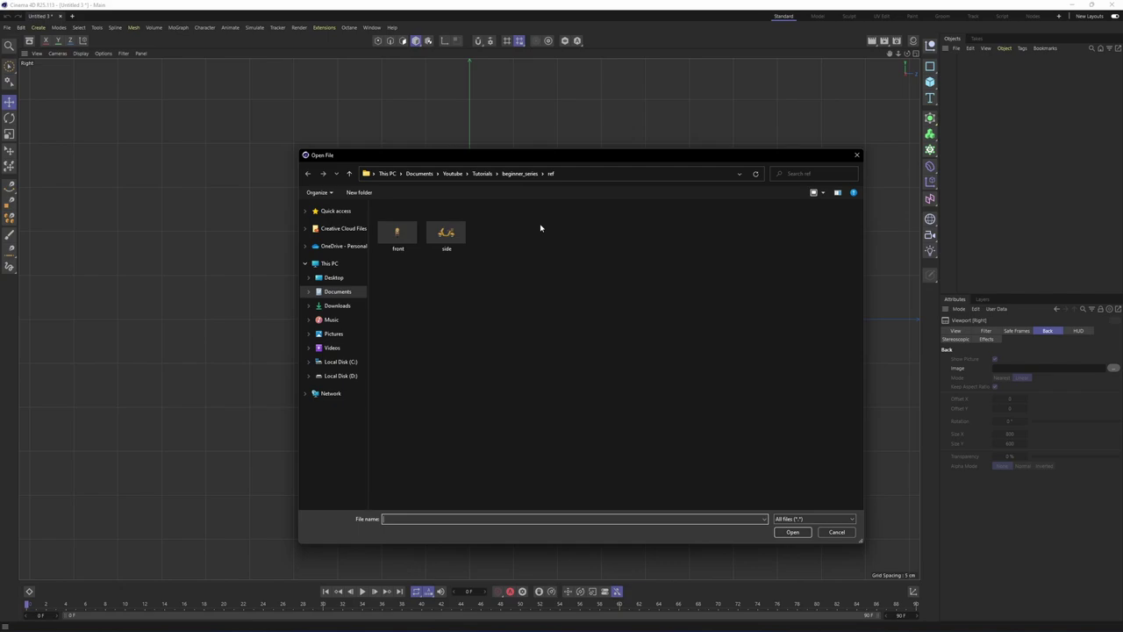
double_click(444, 230)
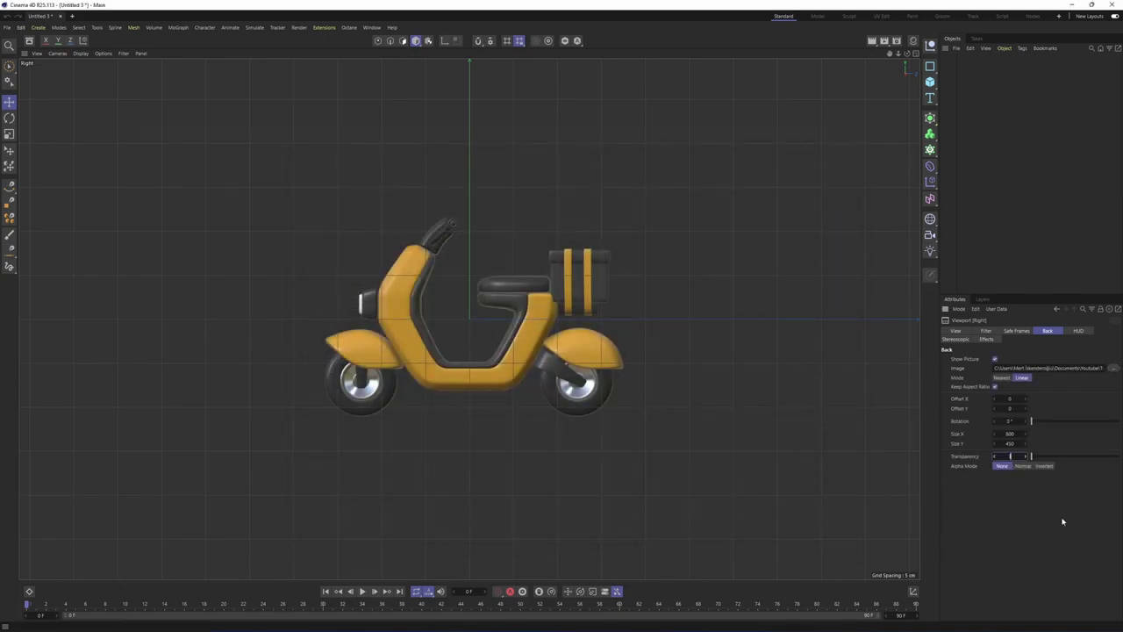
text(75)
key(Return)
Add a Tube primitive, move it onto the centre of the reference's front wheel and set its orientation to +X
scroll(363, 390, up, 5)
alt+middle_drag(488, 389, 452, 367)
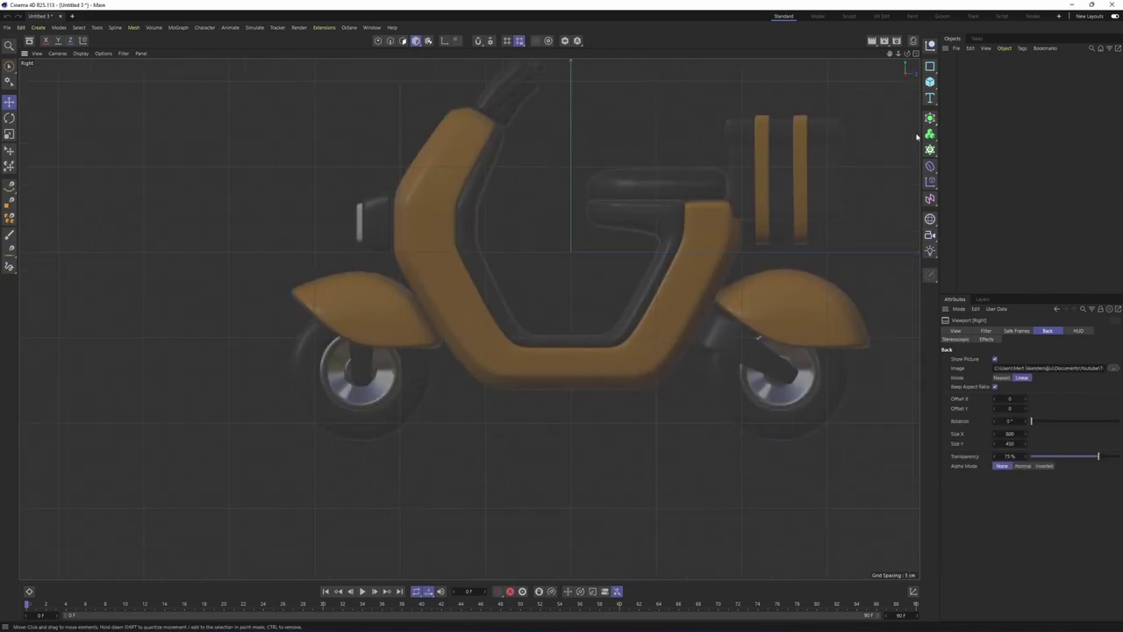
click(930, 81)
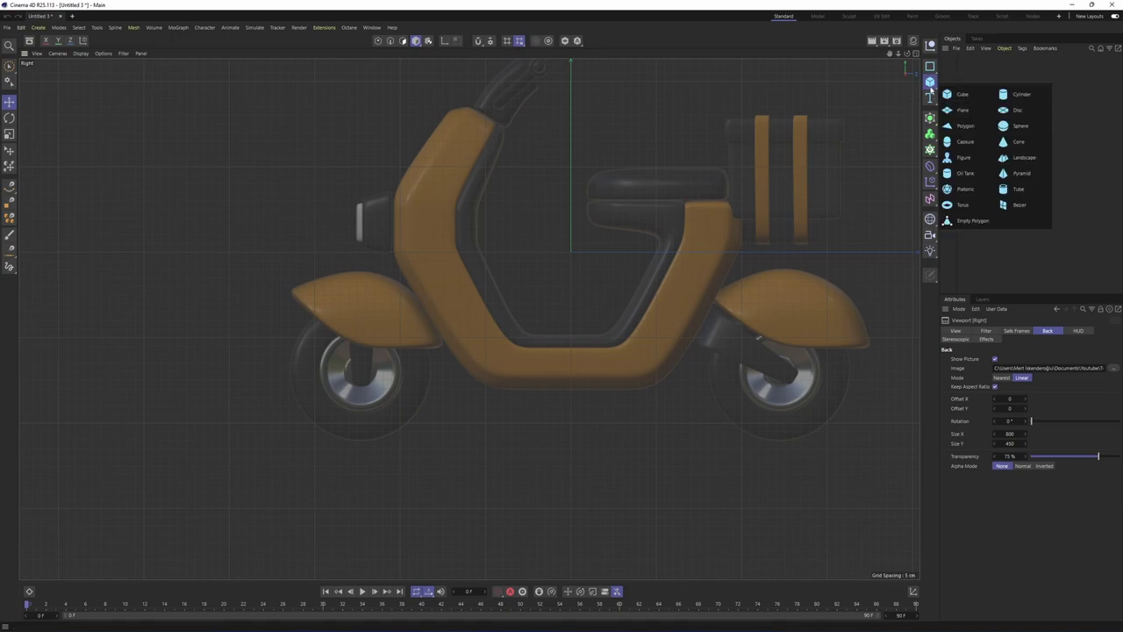
click(930, 81)
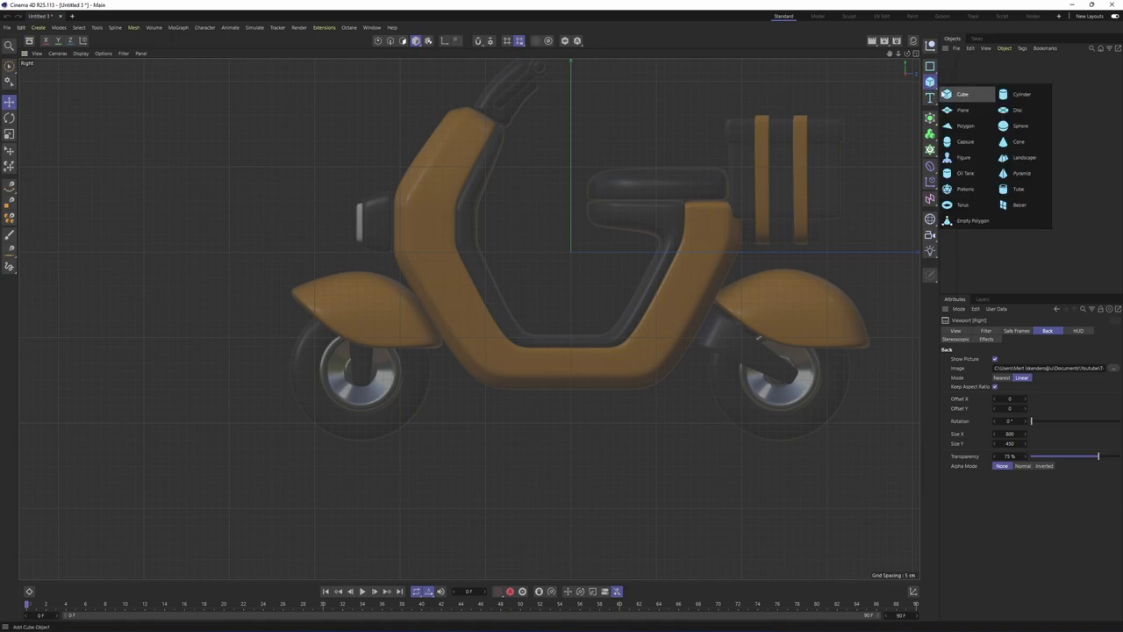
click(1019, 189)
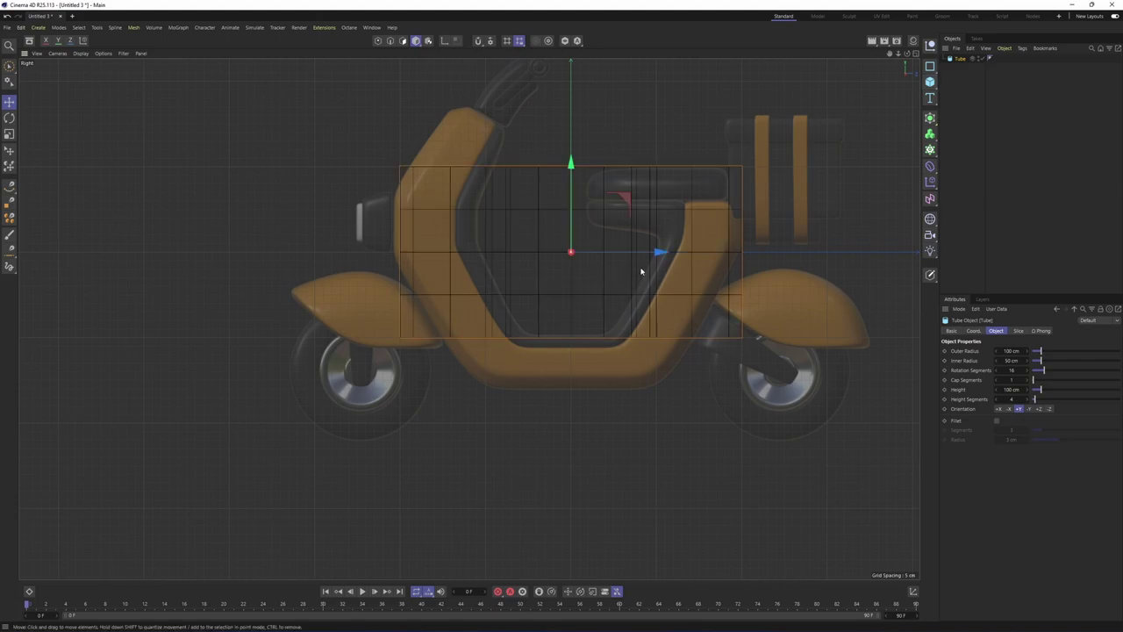
drag(629, 197, 418, 316)
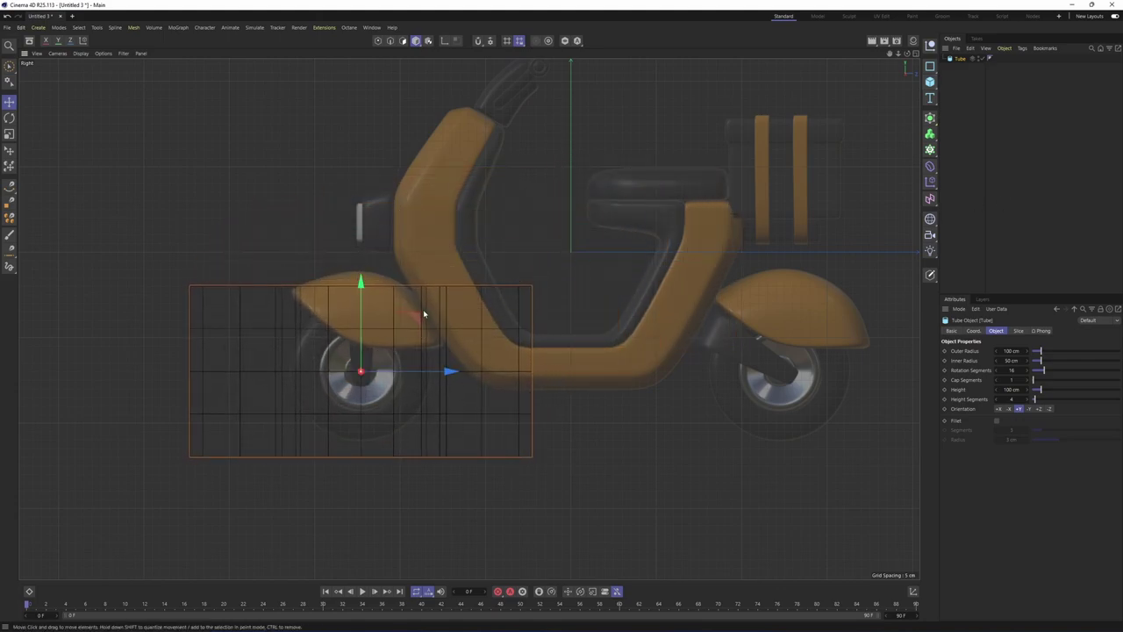
click(998, 409)
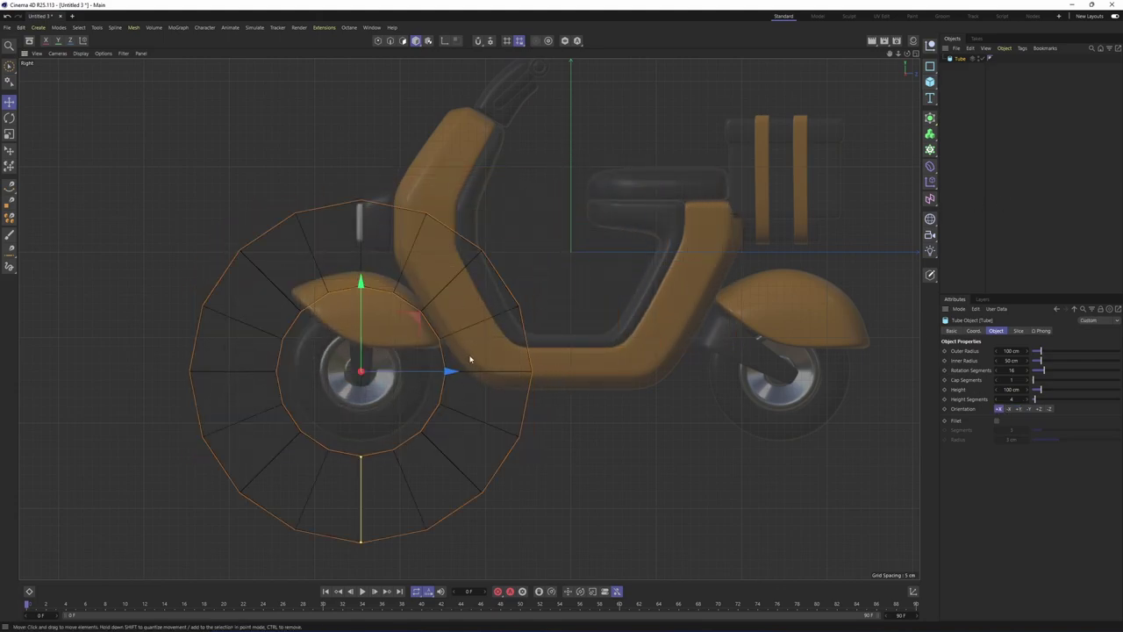
Set the tube's inner radius to 25 cm to match the rim of the reference's front wheel
key(o)
mouse_move(1021, 361)
mouse_down()
mouse_move(1010, 365)
mouse_move(1031, 374)
mouse_up()
alt+middle_drag(491, 376, 537, 366)
alt+right_drag(536, 366, 575, 366)
alt+middle_drag(575, 366, 639, 360)
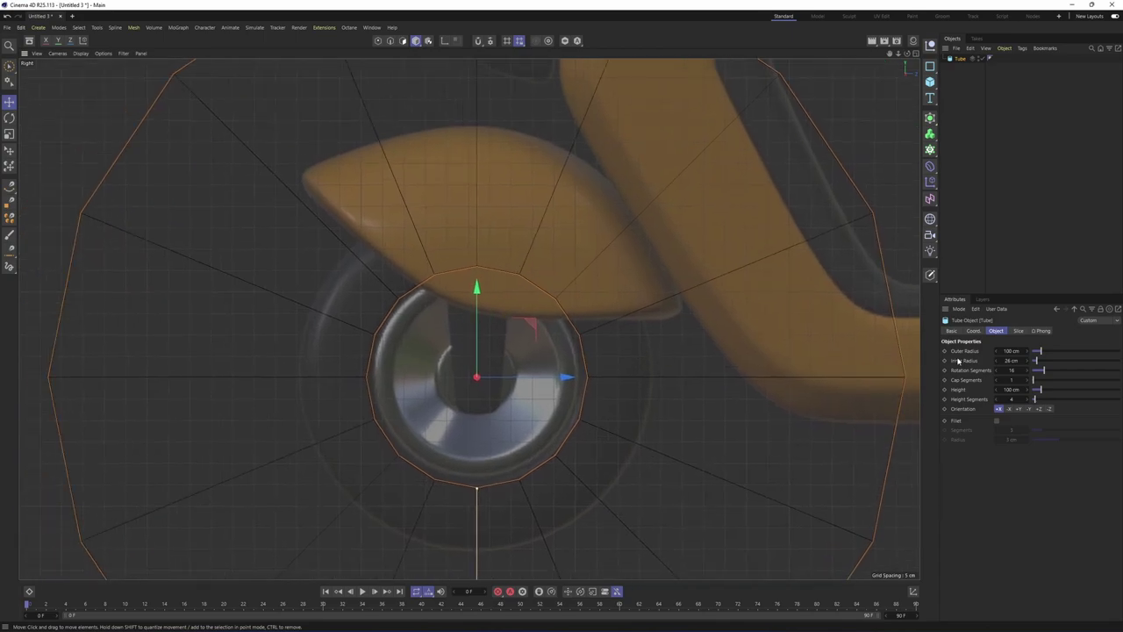
click(996, 362)
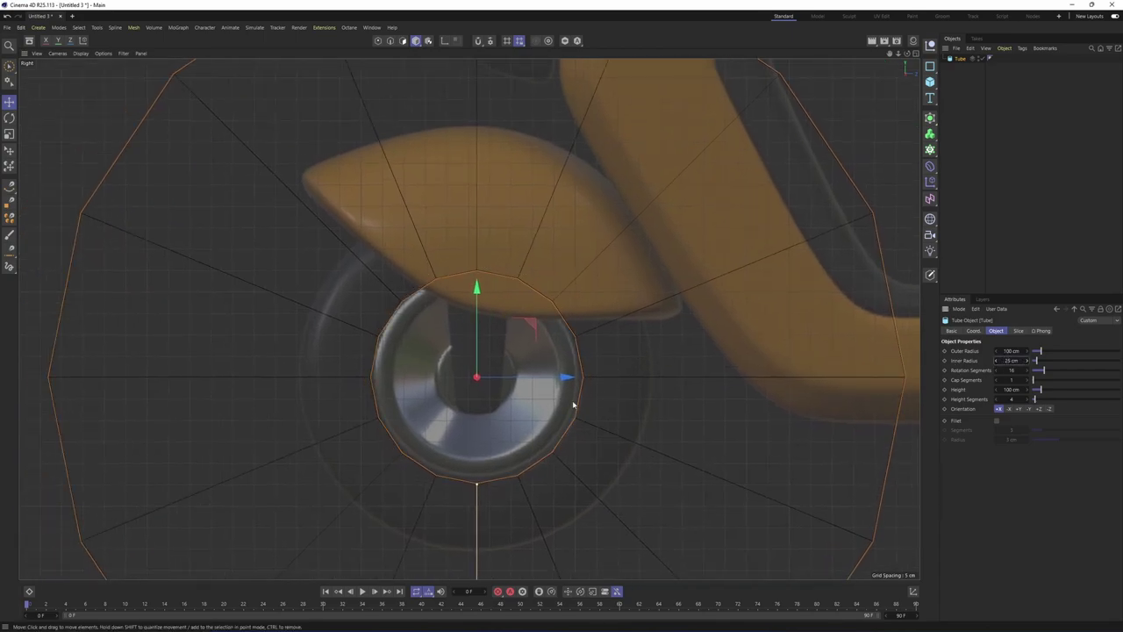
Set the tube's outer radius to 42 cm to match the outline of the reference tyre
scroll(900, 347, down, 5)
drag(1012, 351, 1009, 350)
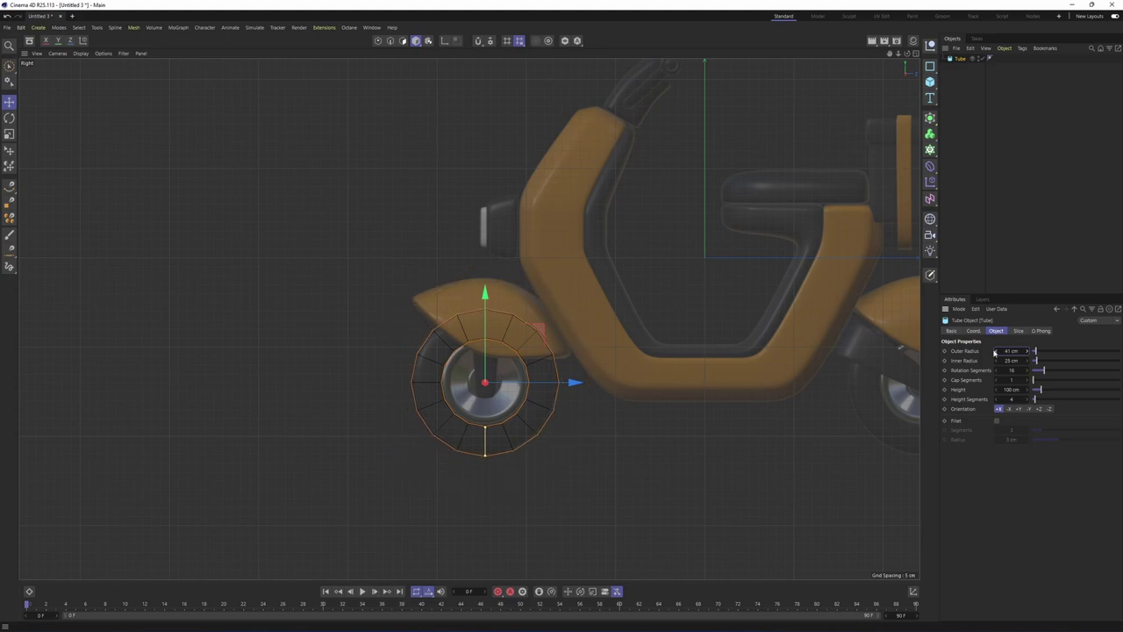
scroll(544, 400, up, 5)
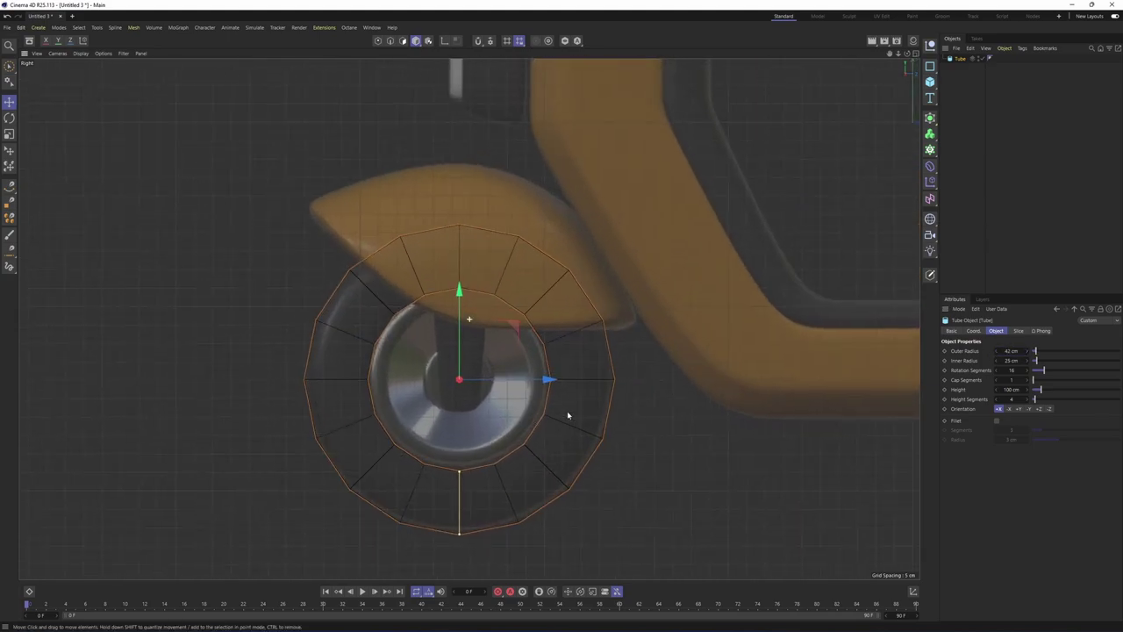
Set the tube's height to 40 cm to match the tyre's width in the Front view
middle_click(447, 401)
middle_click(672, 471)
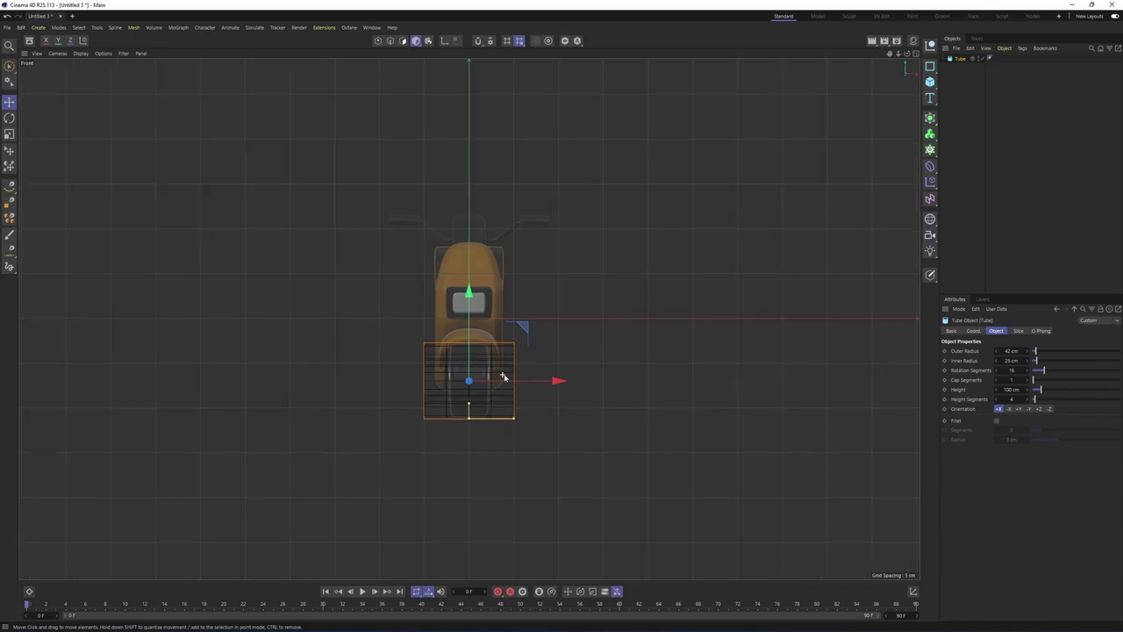
scroll(527, 373, up, 4)
alt+middle_drag(545, 369, 597, 362)
scroll(570, 399, up, 3)
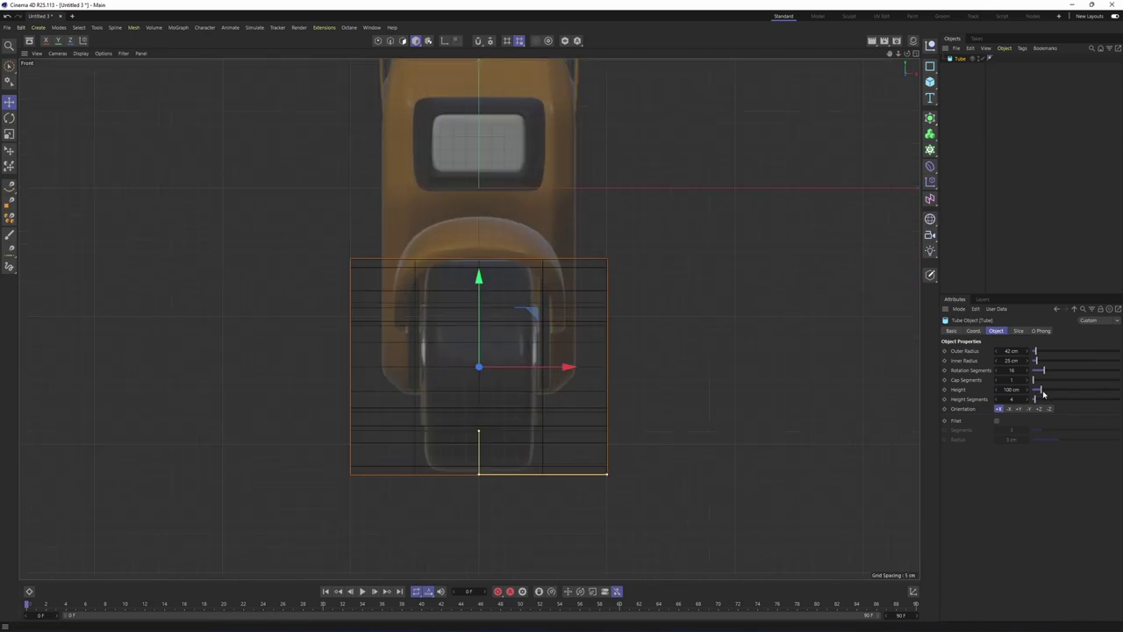
drag(1014, 388, 1009, 388)
scroll(538, 345, up, 1)
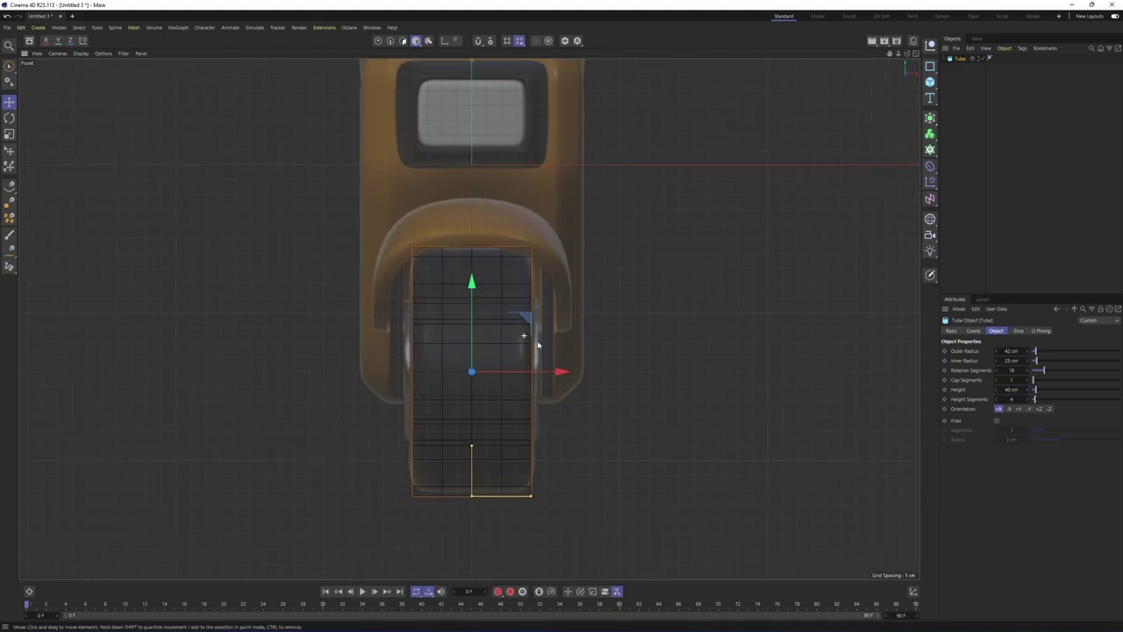
Show the tube in the maximized Perspective view and hide the workplane grid
middle_click(645, 404)
middle_click(253, 215)
alt+middle_drag(449, 369, 469, 319)
scroll(491, 332, up, 3)
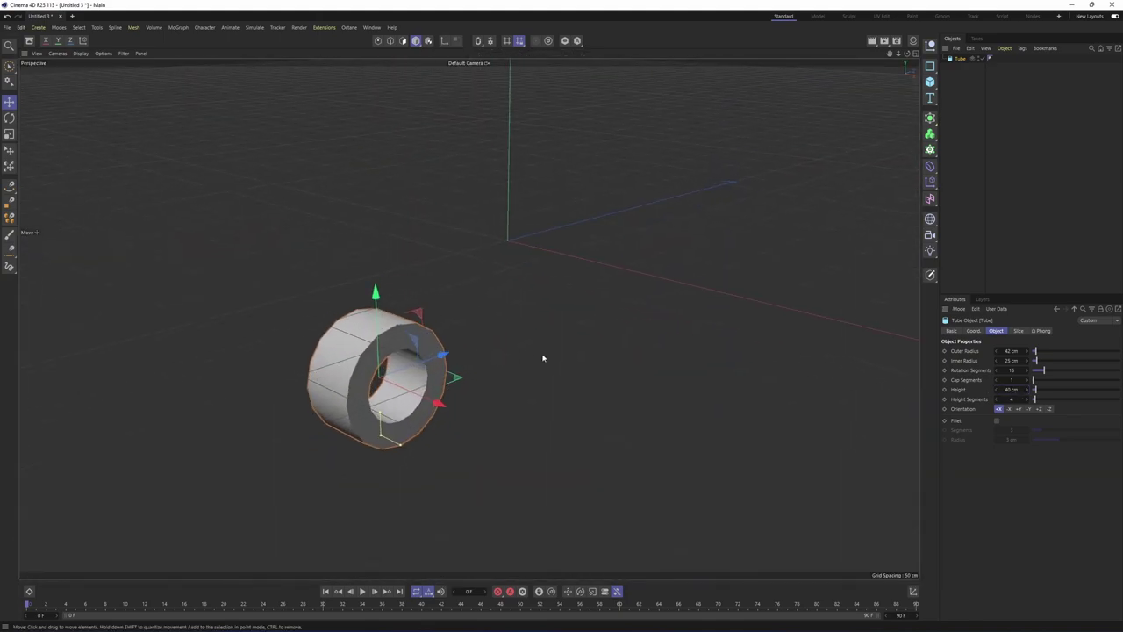
click(124, 53)
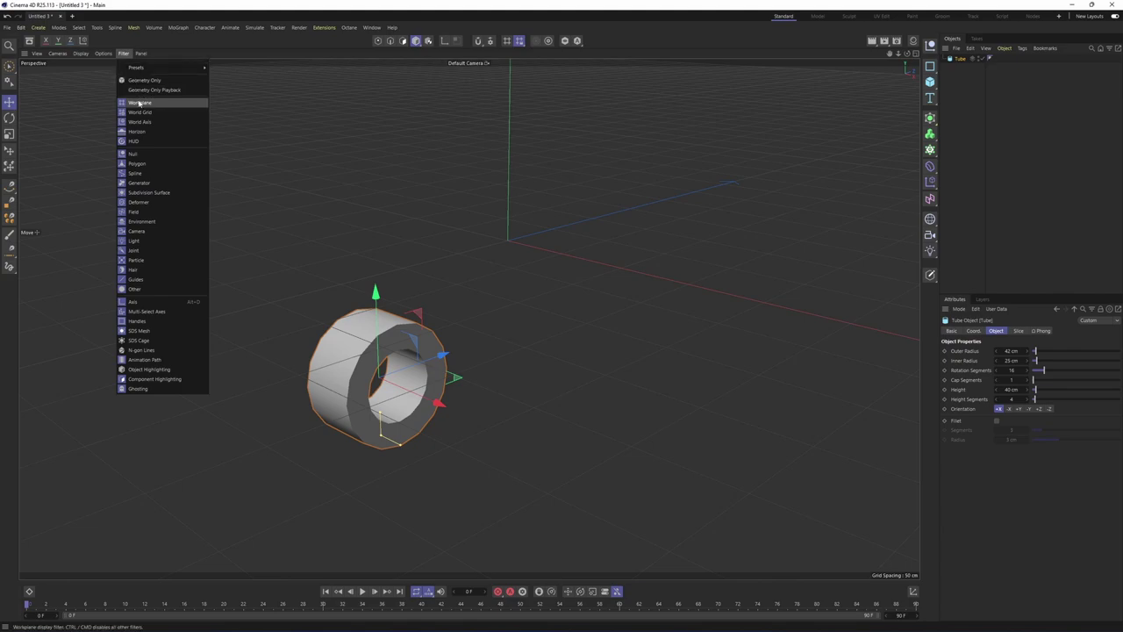
click(142, 106)
Change the Perspective view's display mode to Gouraud Shading (Lines)
alt+middle_drag(385, 252, 397, 189)
scroll(397, 189, up, 4)
click(81, 56)
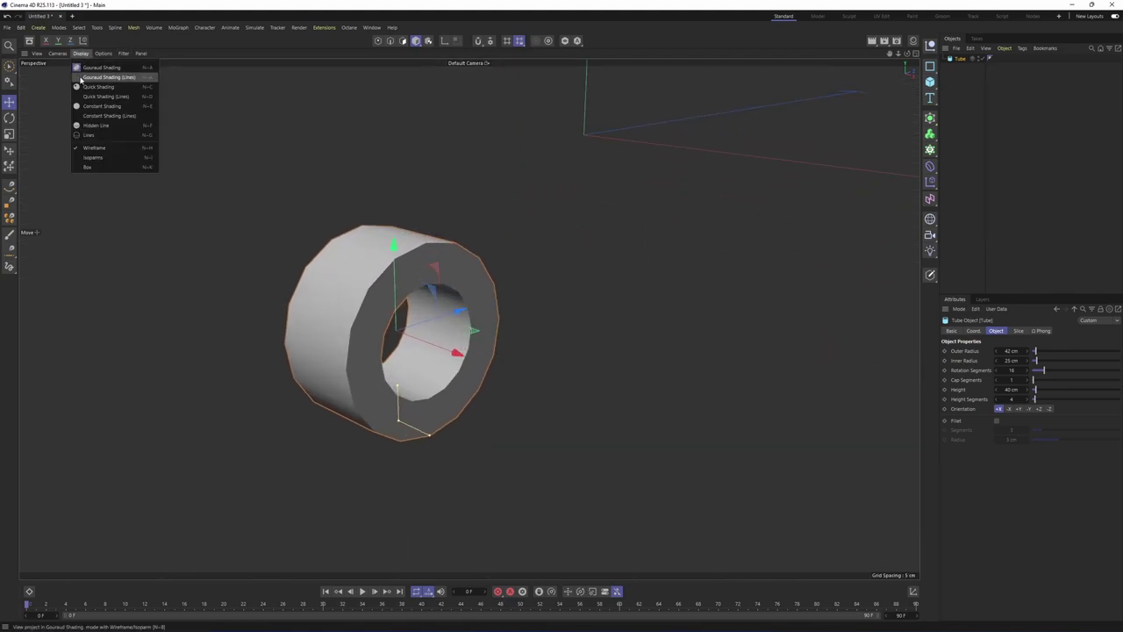
click(81, 77)
Add a Subdivision Surface generator and make the tube its child to smooth it
mouse_move(226, 163)
alt+mouse_down()
mouse_move(431, 258)
mouse_move(446, 195)
mouse_move(435, 238)
mouse_move(426, 201)
mouse_move(486, 203)
mouse_move(492, 233)
alt+mouse_up()
scroll(409, 213, up, 2)
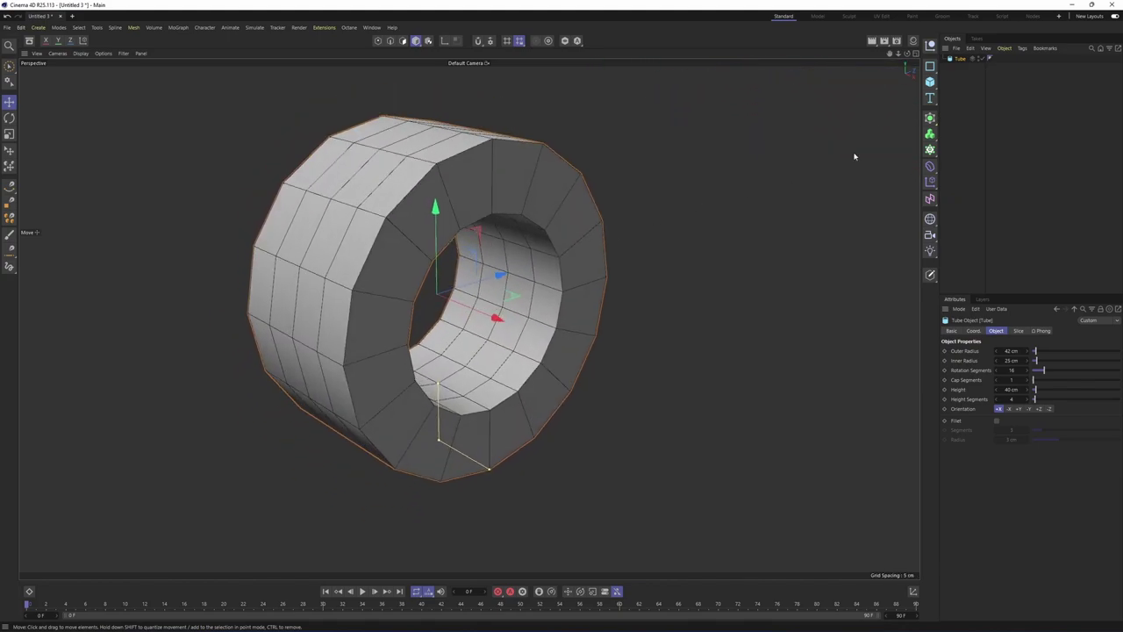
click(931, 118)
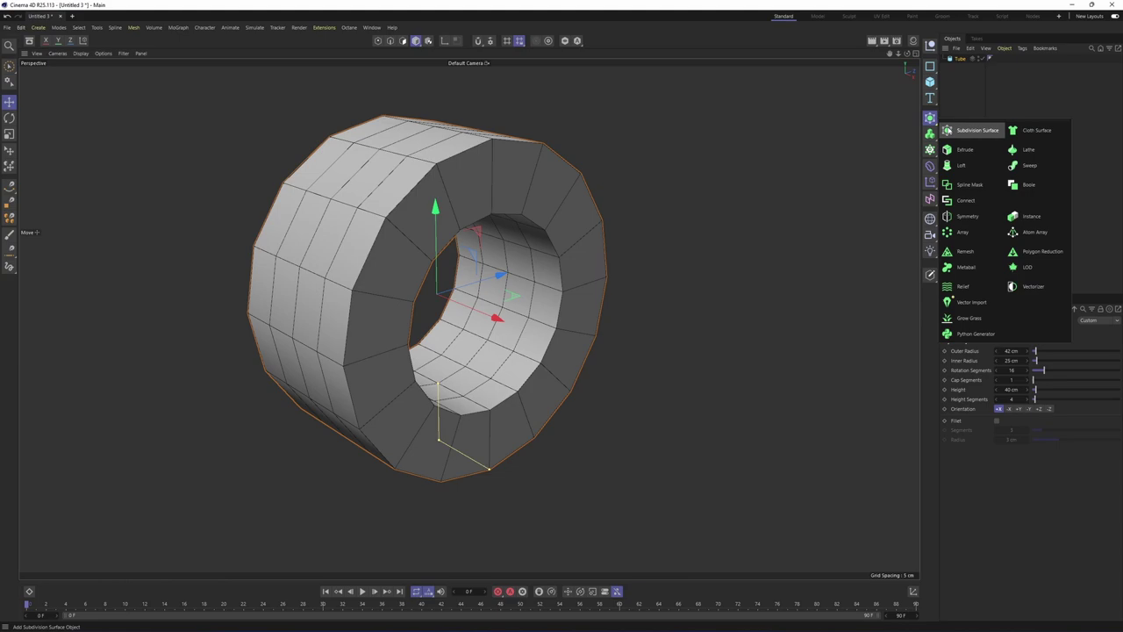
click(973, 132)
alt+drag(446, 271, 575, 315)
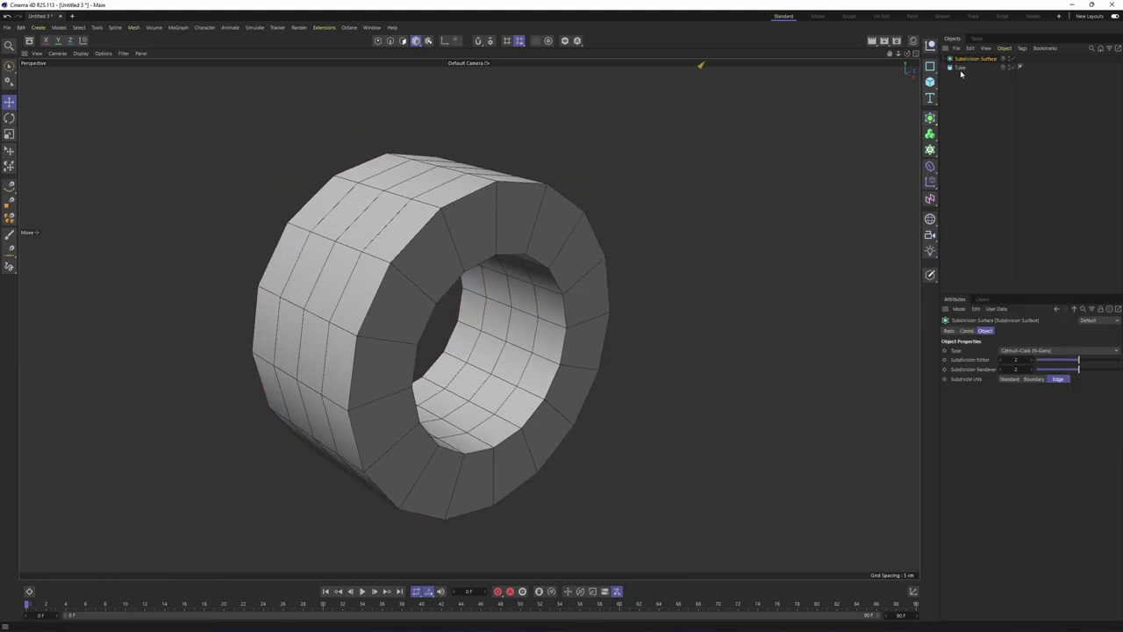
drag(975, 59, 975, 61)
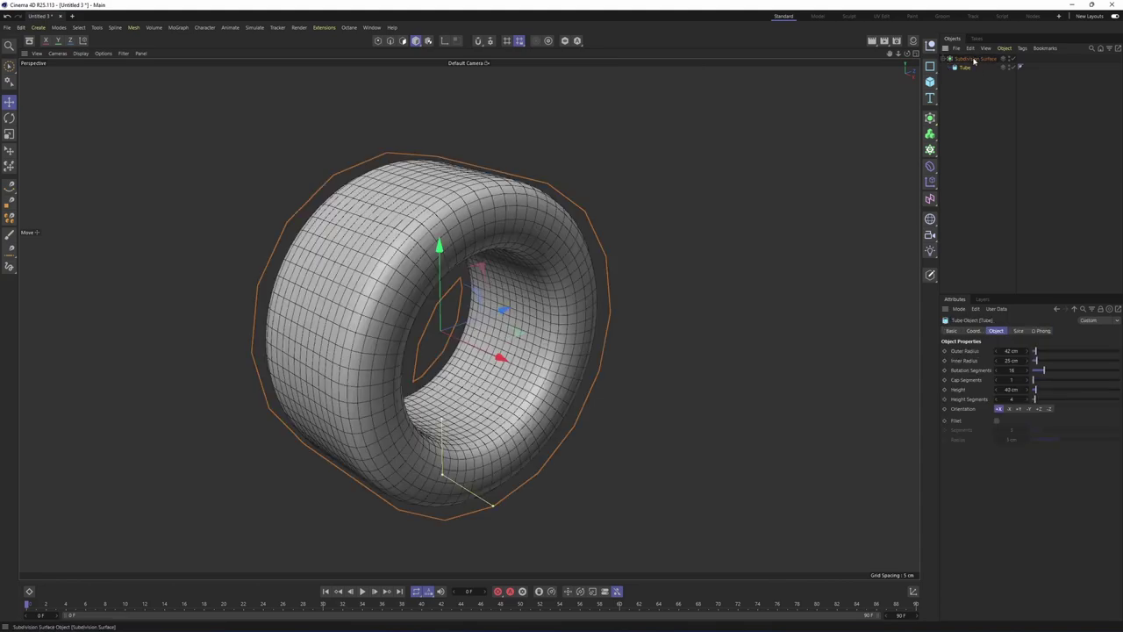
Convert the tube primitive into an editable polygon object
alt+drag(542, 227, 544, 233)
alt+right_drag(544, 234, 638, 316)
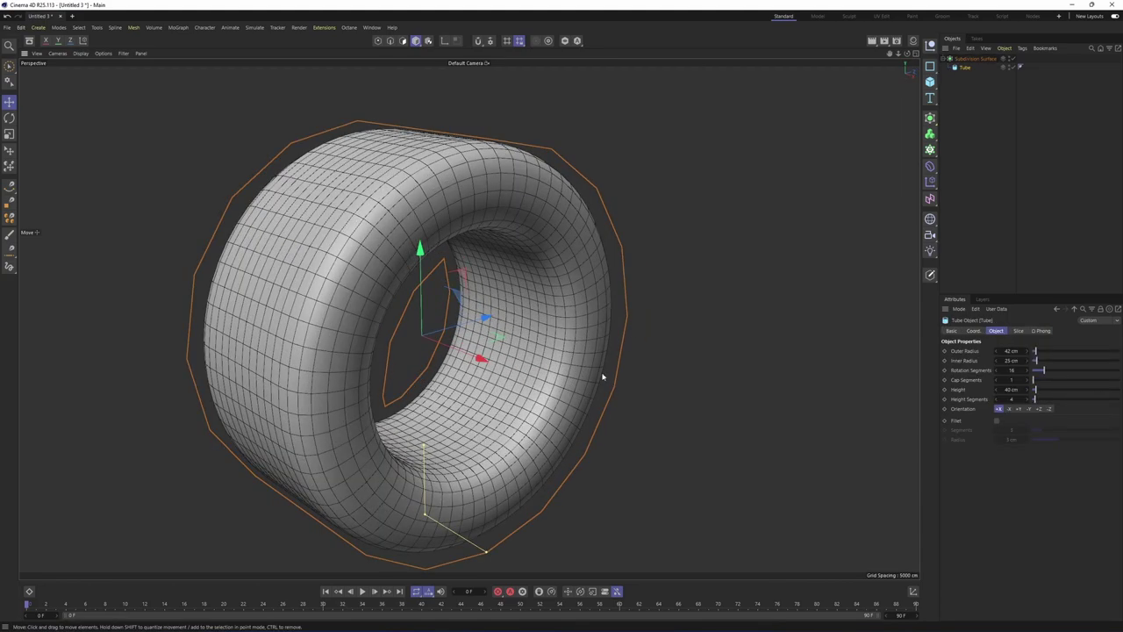
alt+drag(603, 378, 587, 322)
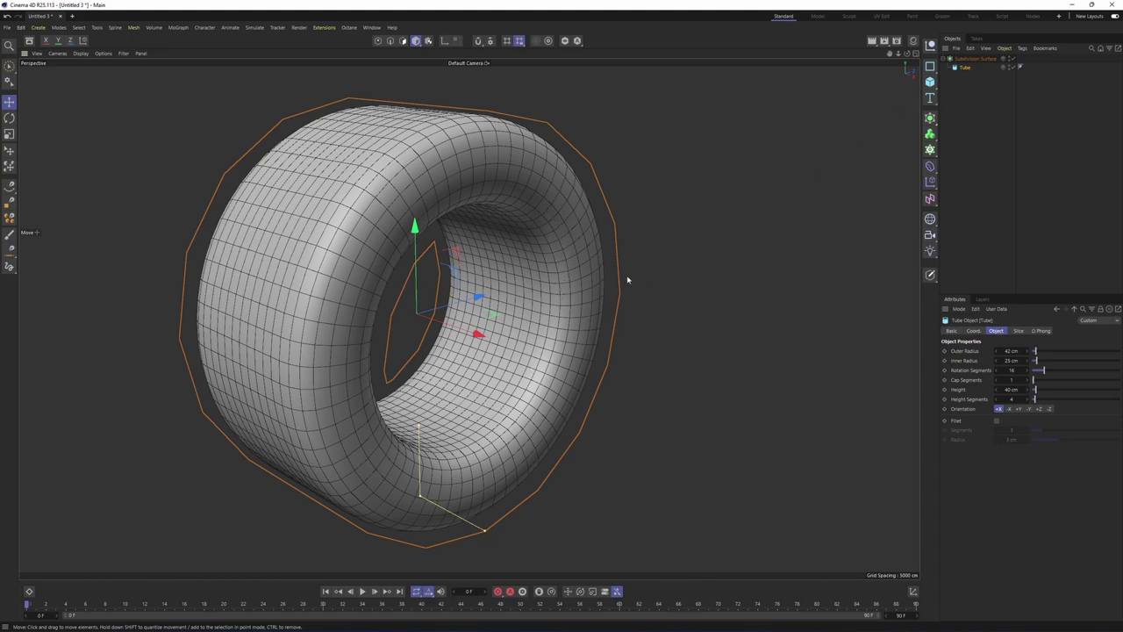
alt+drag(622, 290, 624, 292)
alt+drag(541, 296, 623, 245)
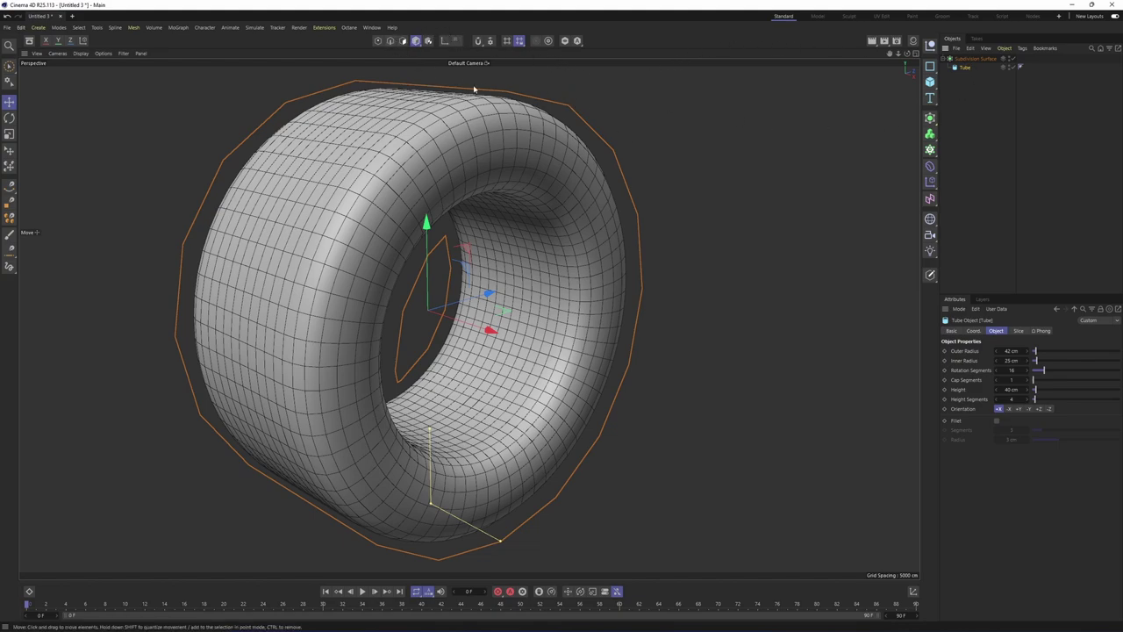
click(378, 41)
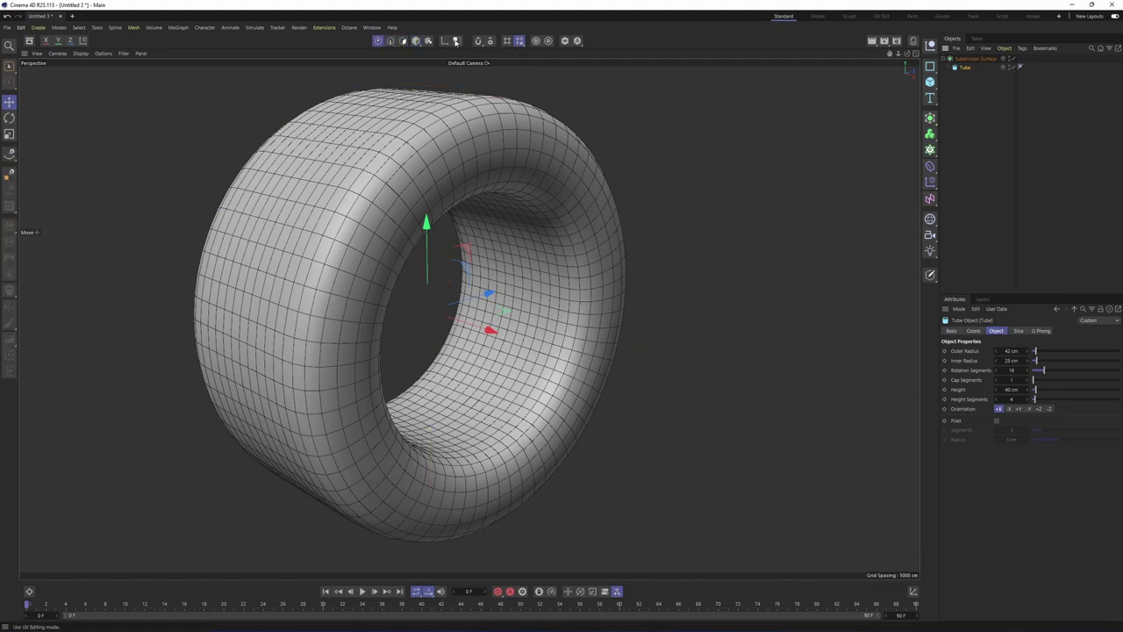
click(416, 41)
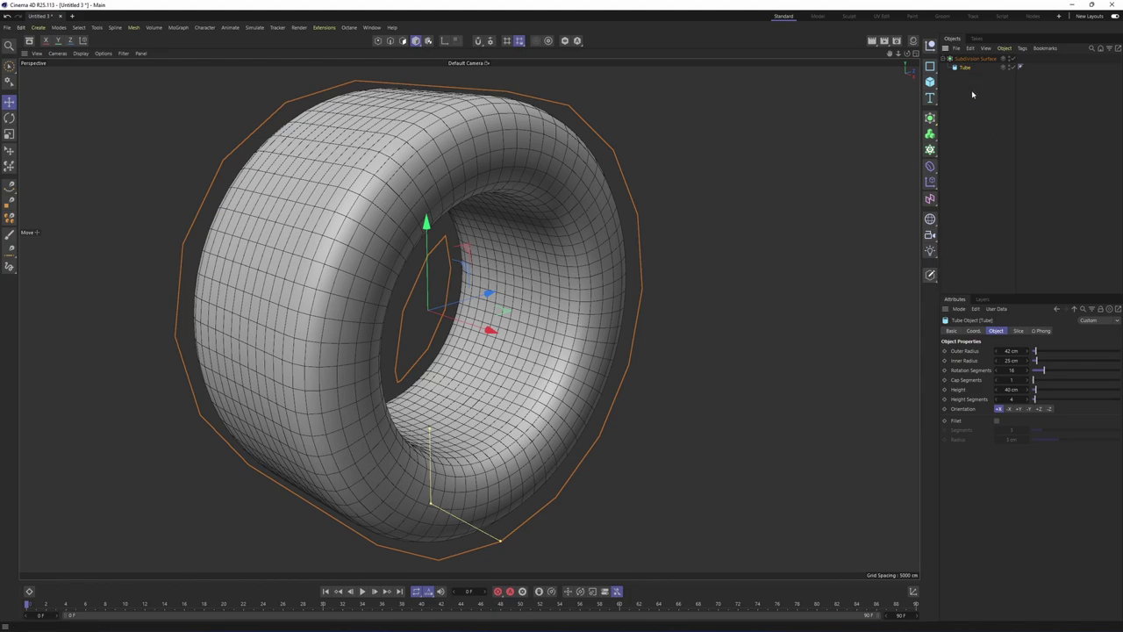
click(931, 277)
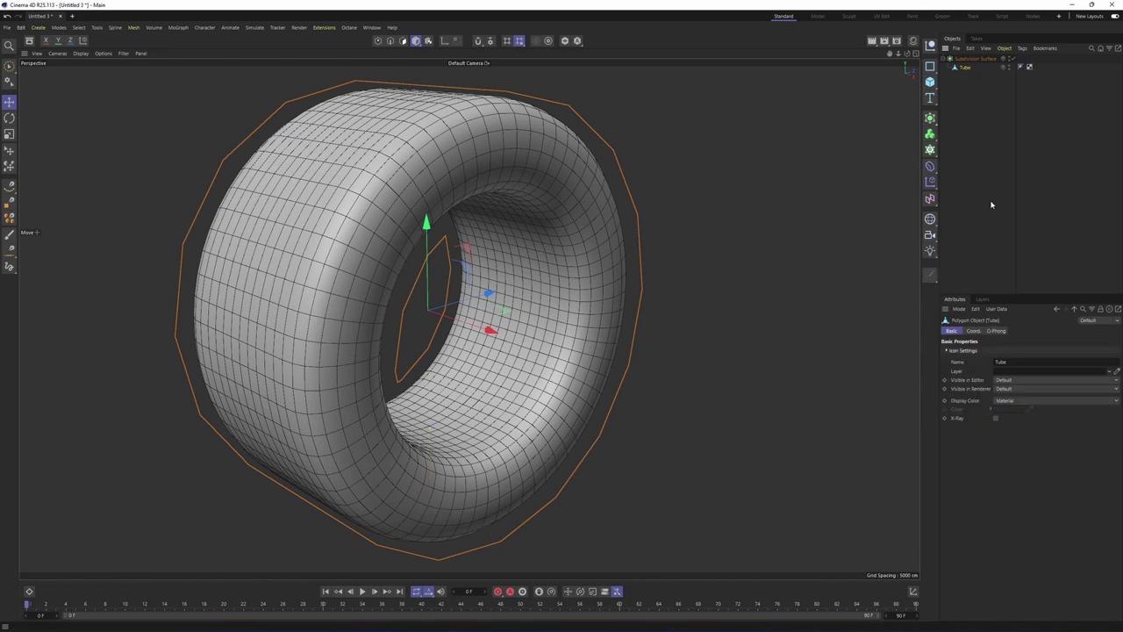
Try selecting a polygon, an edge and a point on the tube in the matching component modes
click(404, 41)
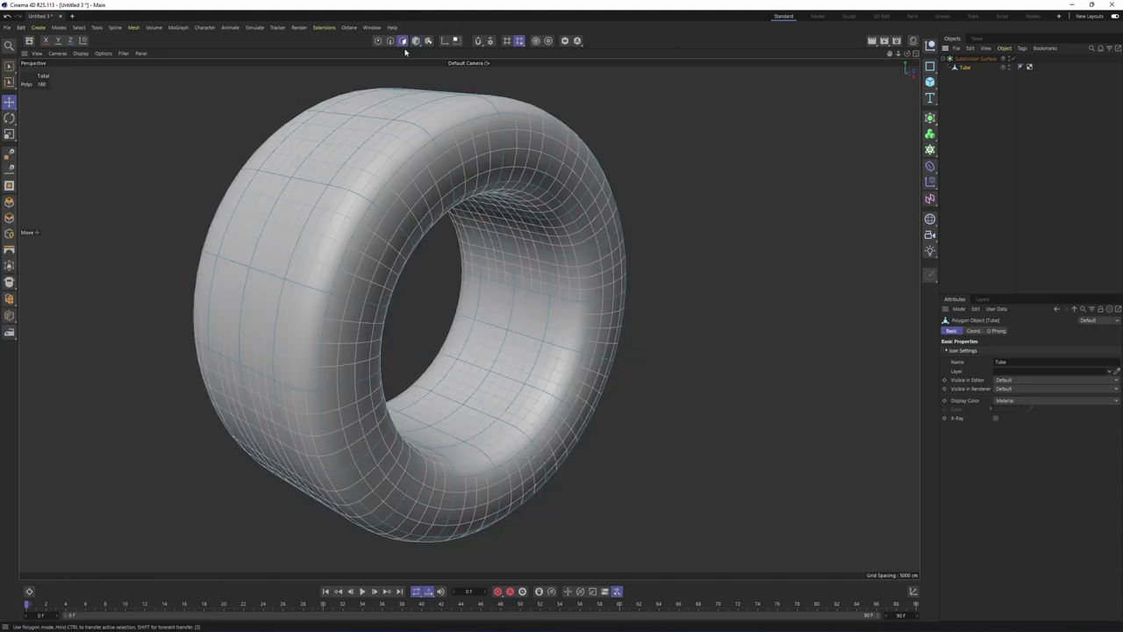
click(471, 161)
click(392, 41)
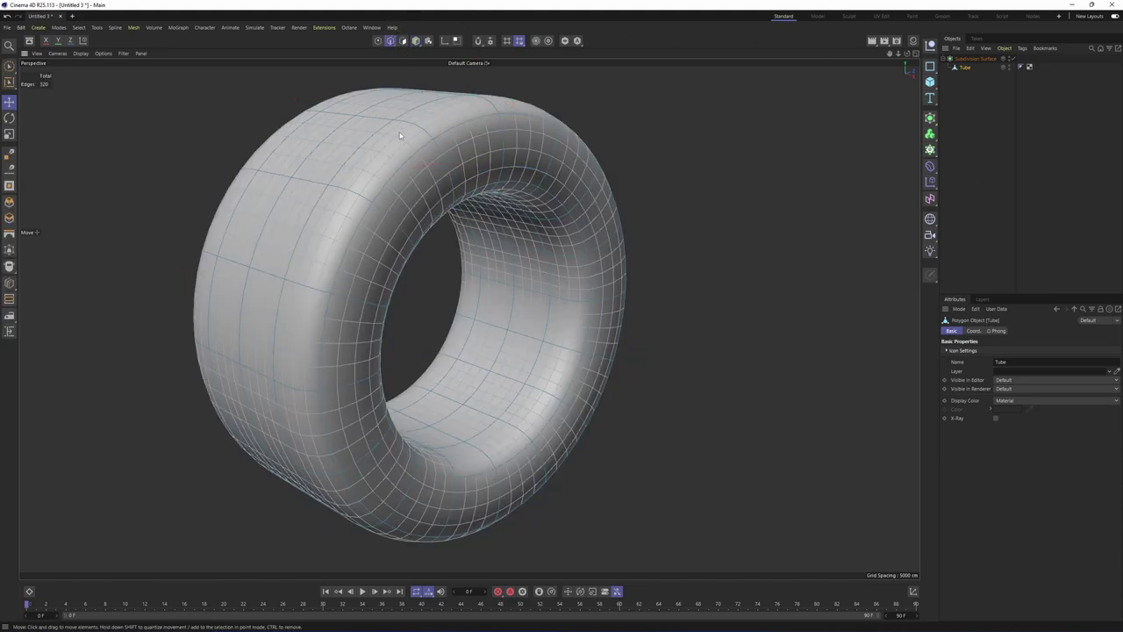
click(408, 128)
click(379, 41)
click(392, 122)
click(431, 145)
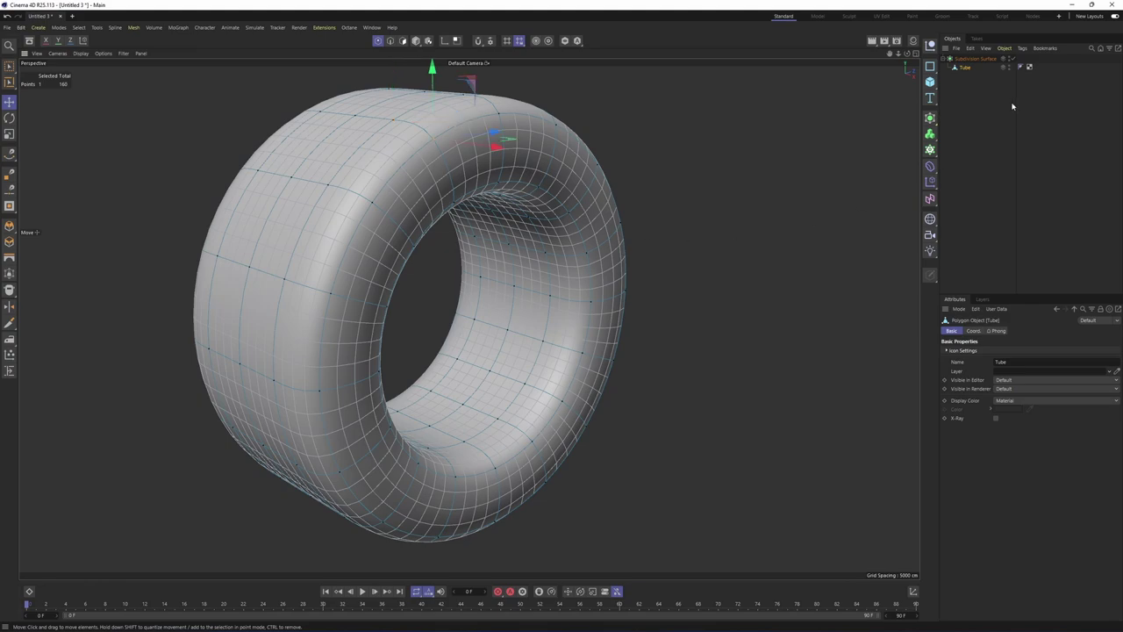
Add a loop cut around the tube's inner wall, about 1.15 cm from the rim on one side
scroll(639, 222, up, 3)
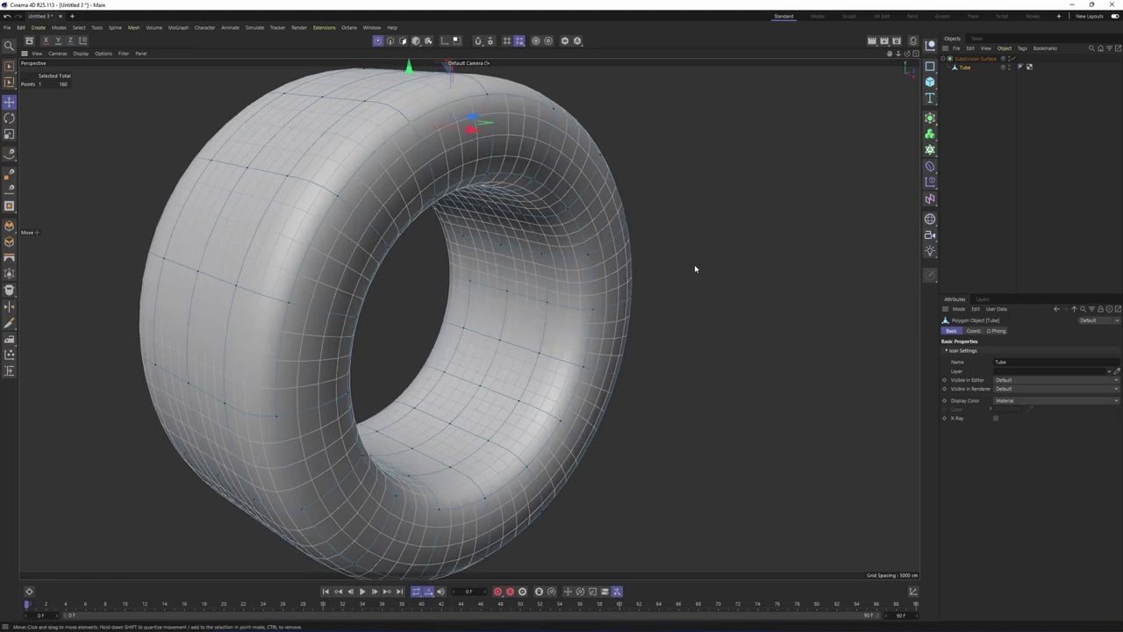
right_click(695, 268)
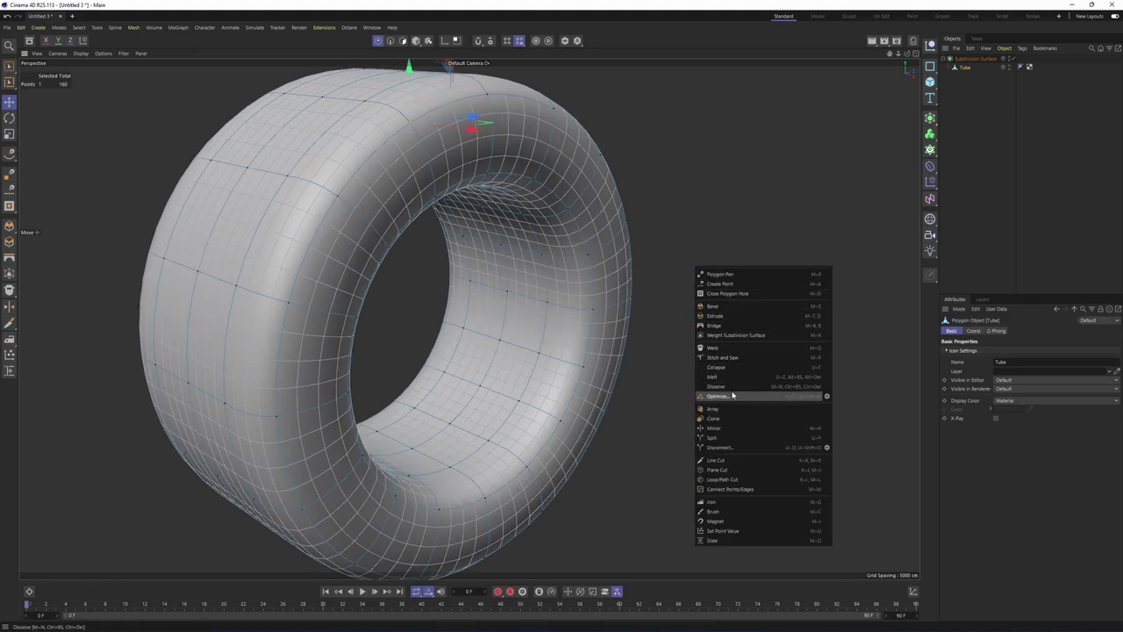
click(722, 480)
alt+drag(625, 313, 598, 221)
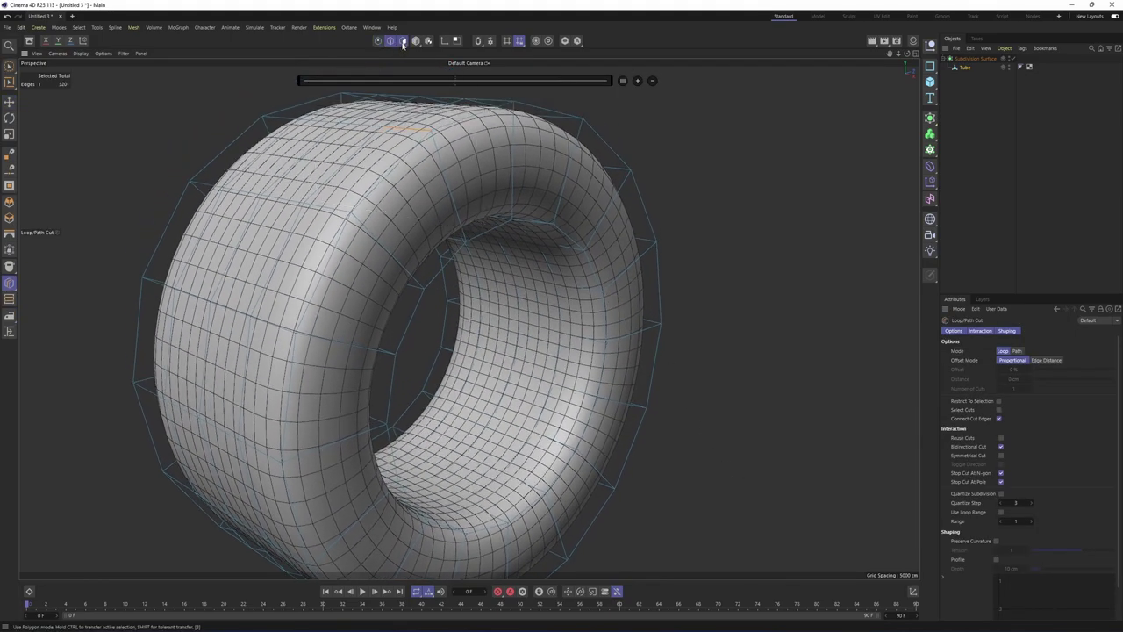
scroll(590, 259, up, 3)
alt+drag(590, 259, 577, 260)
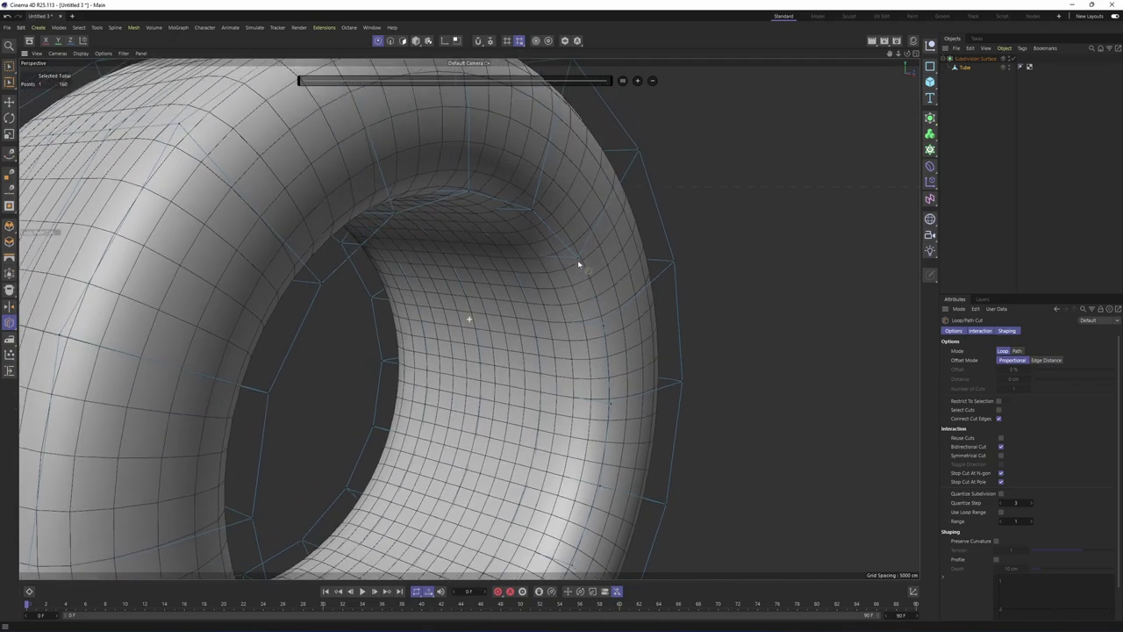
right_click(649, 239)
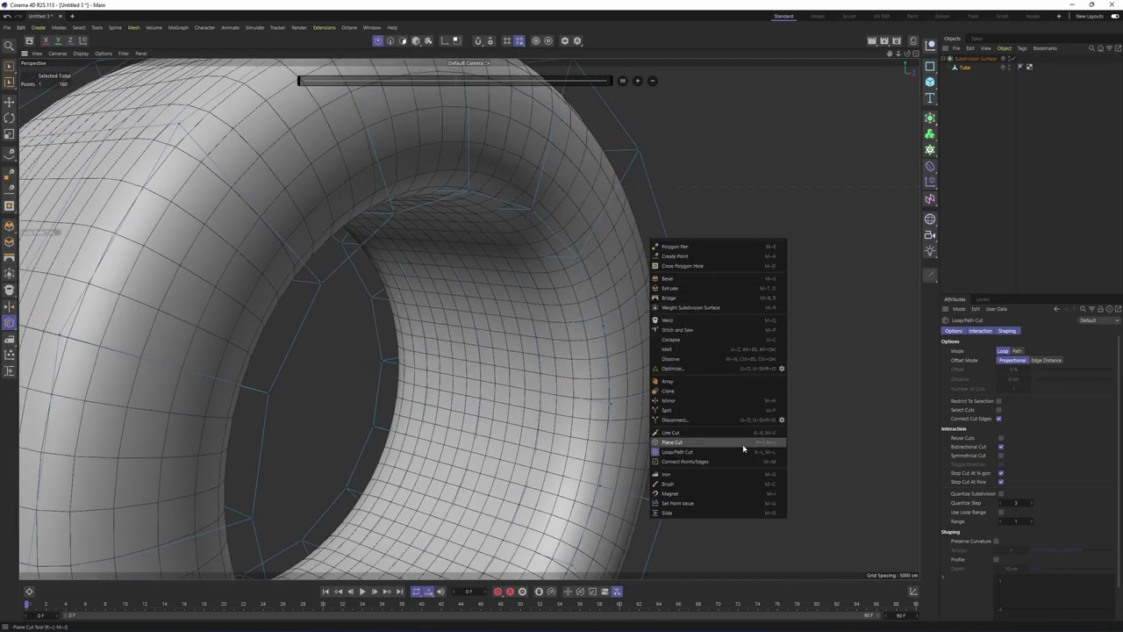
click(676, 451)
scroll(571, 259, up, 2)
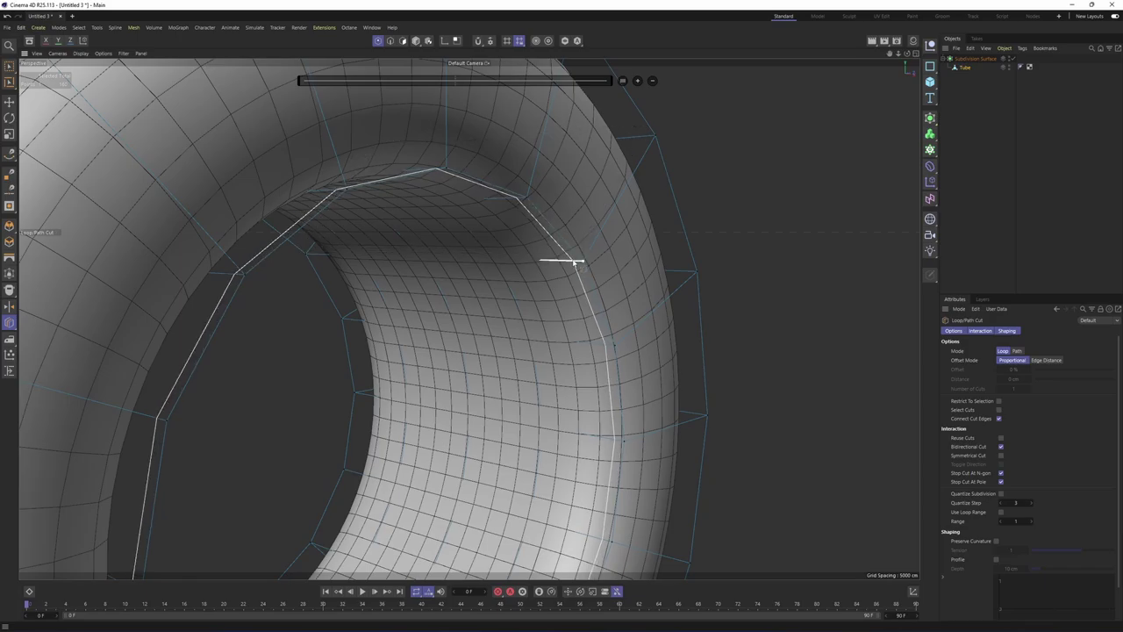
click(577, 261)
Add a matching loop cut around the inner wall close to the rim on the tube's opposite side
scroll(594, 269, down, 3)
alt+drag(594, 268, 501, 243)
scroll(412, 248, up, 3)
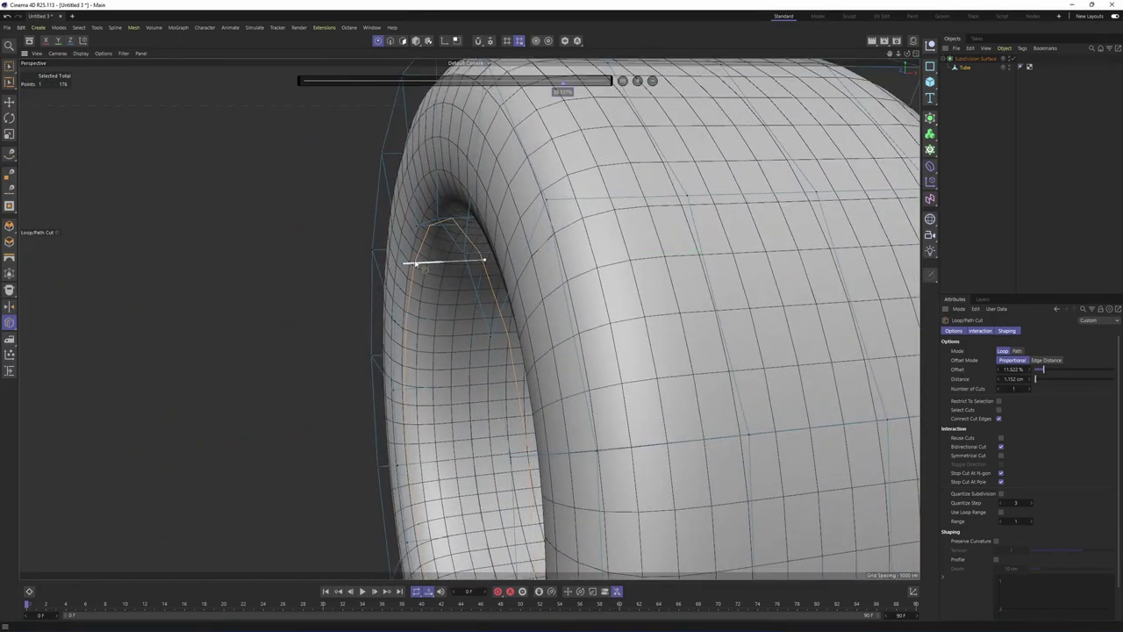
click(414, 263)
Compare the smoothed tyre with the reference wheel in the Right view, then return to the Perspective view
scroll(544, 276, down, 3)
alt+drag(562, 279, 585, 246)
middle_click(585, 246)
middle_click(445, 353)
scroll(393, 343, up, 3)
alt+middle_drag(504, 362, 415, 328)
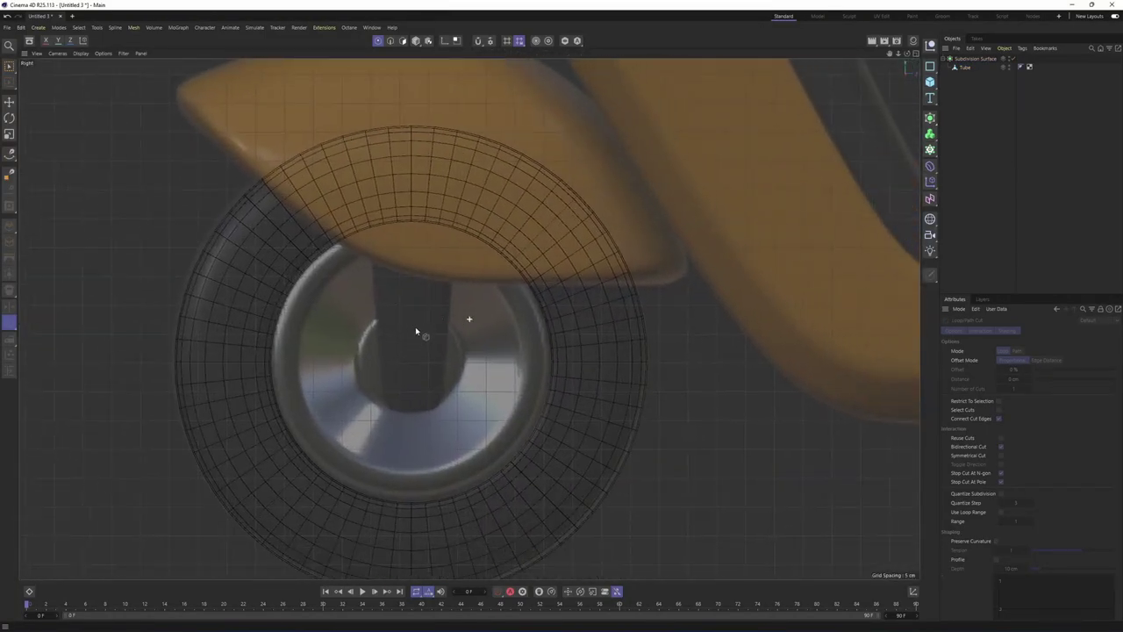
middle_click(458, 273)
middle_click(458, 273)
alt+middle_drag(574, 261, 501, 258)
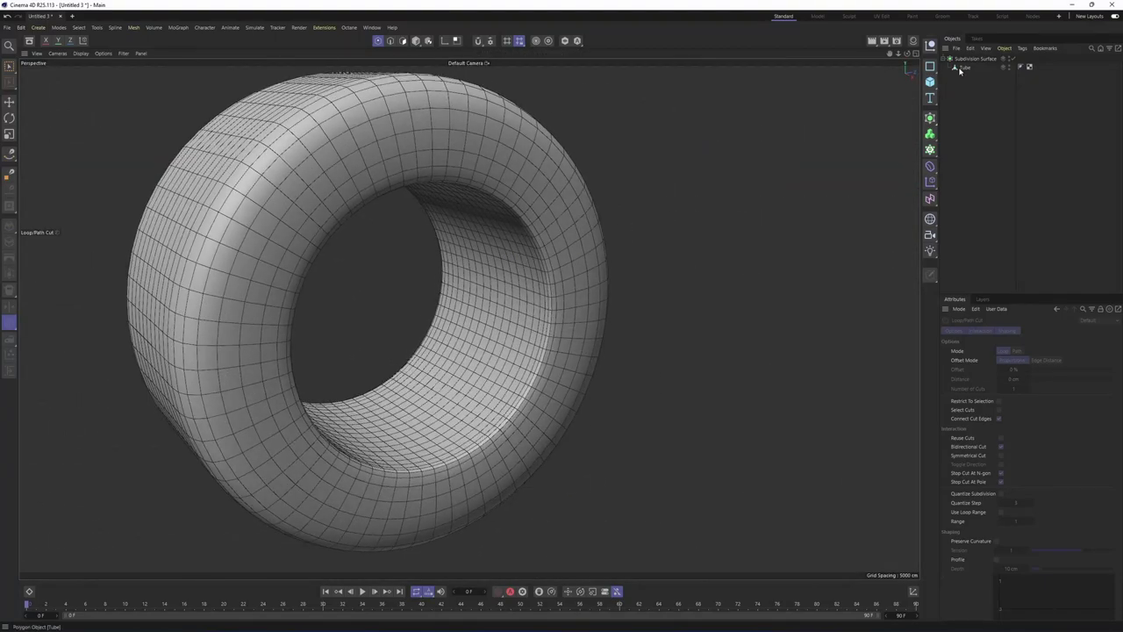
Select the tube object and disable the Subdivision Surface to show the low-poly mesh
click(962, 68)
click(1015, 60)
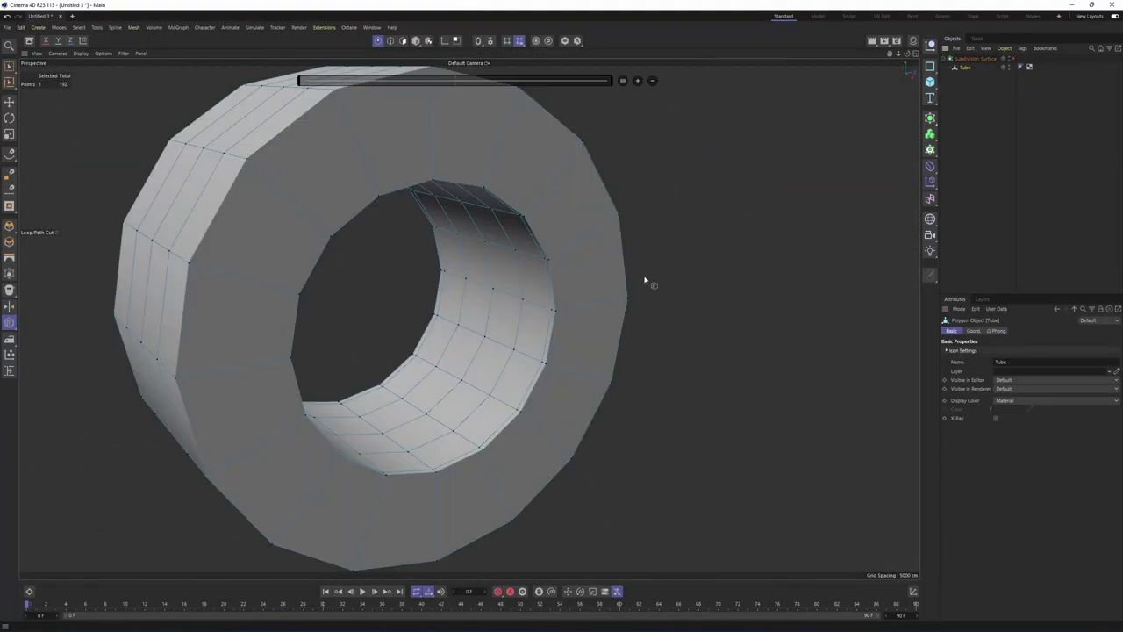
alt+middle_drag(568, 295, 617, 307)
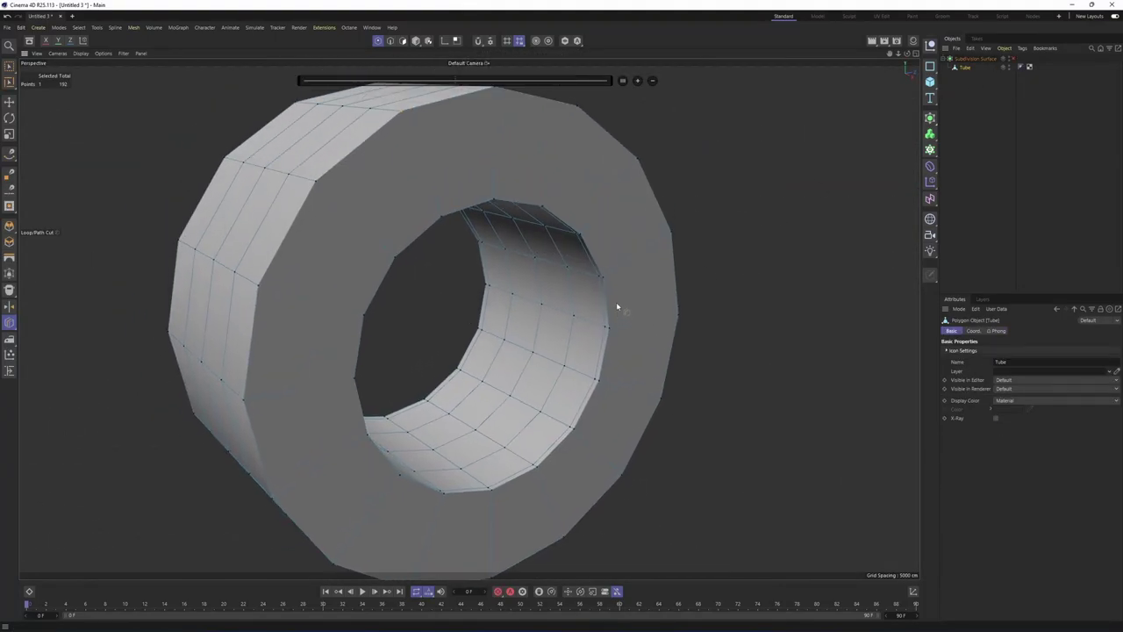
Switch to polygon mode, select one polygon on the tube's side face and activate the Move tool
click(403, 40)
click(439, 96)
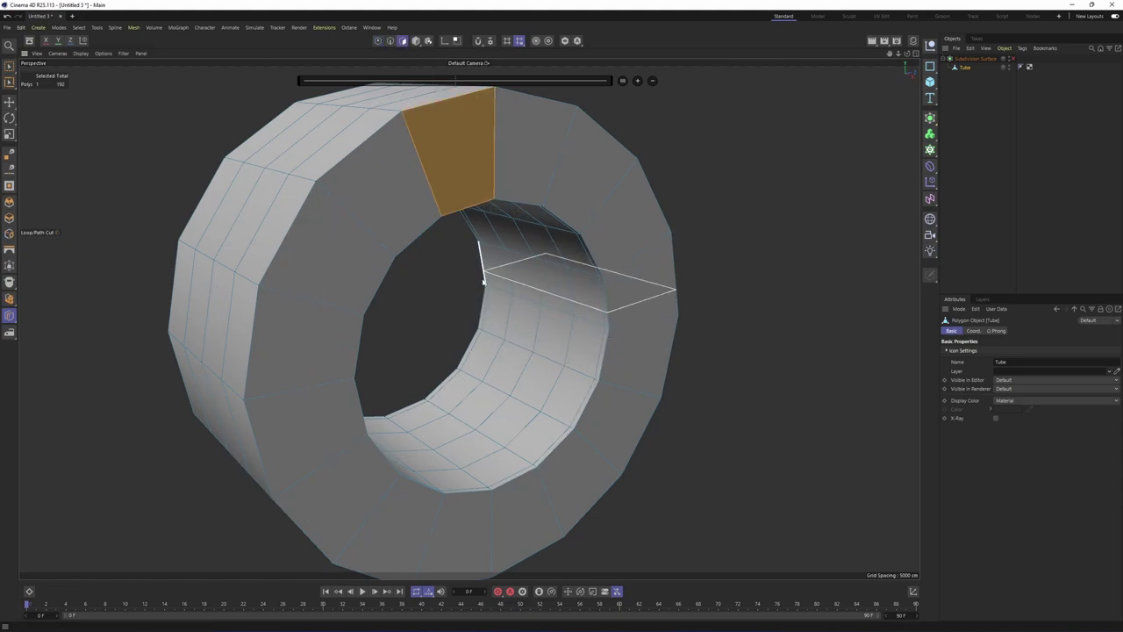
alt+middle_drag(559, 311, 564, 331)
scroll(552, 310, up, 1)
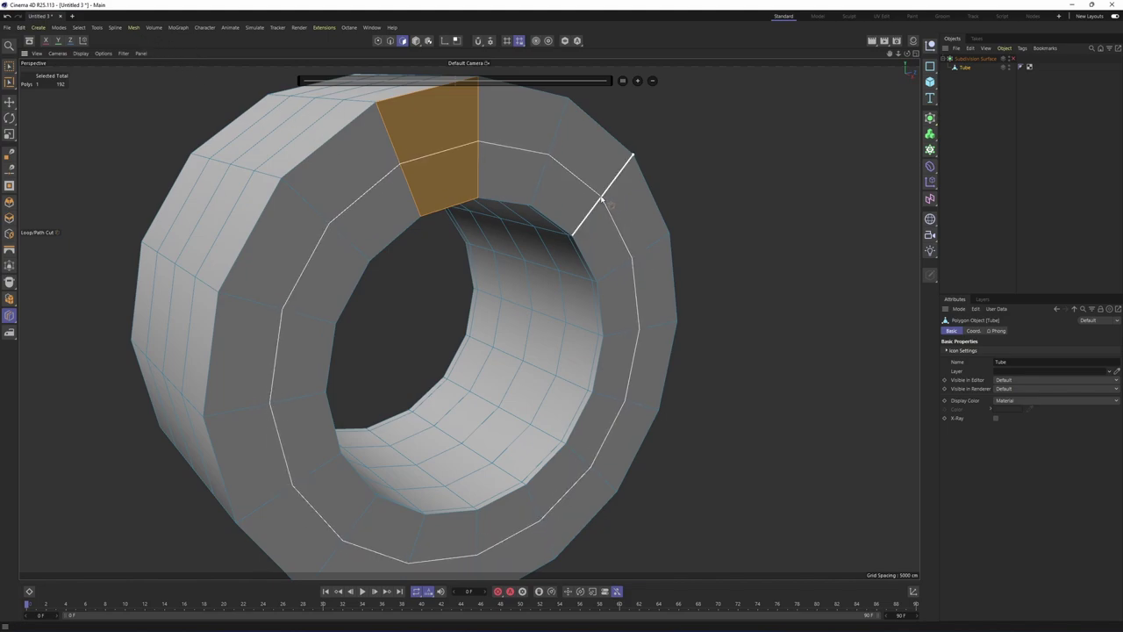
key(e)
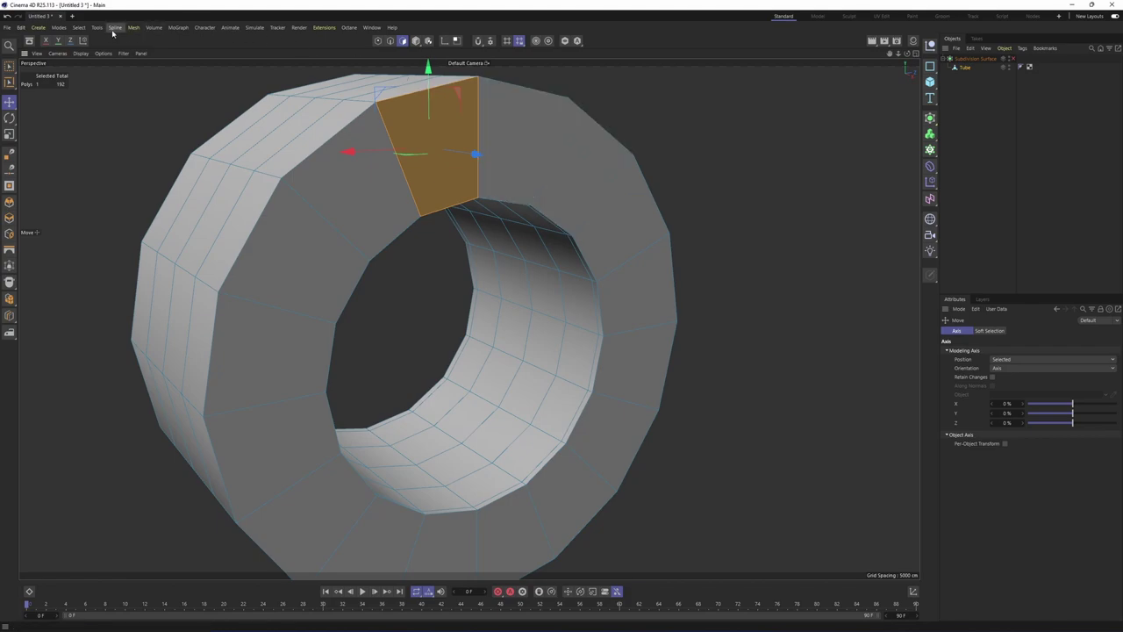
Select all polygon loops on the tube's inner wall with Loop Selection and split them into a separate object
click(79, 27)
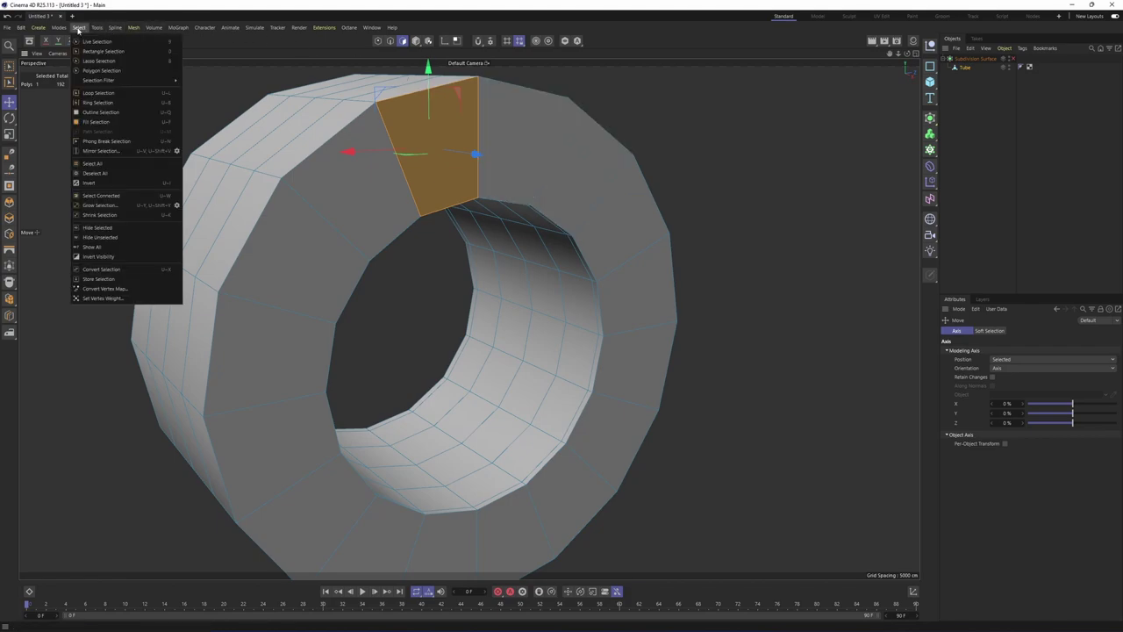
click(111, 96)
click(473, 309)
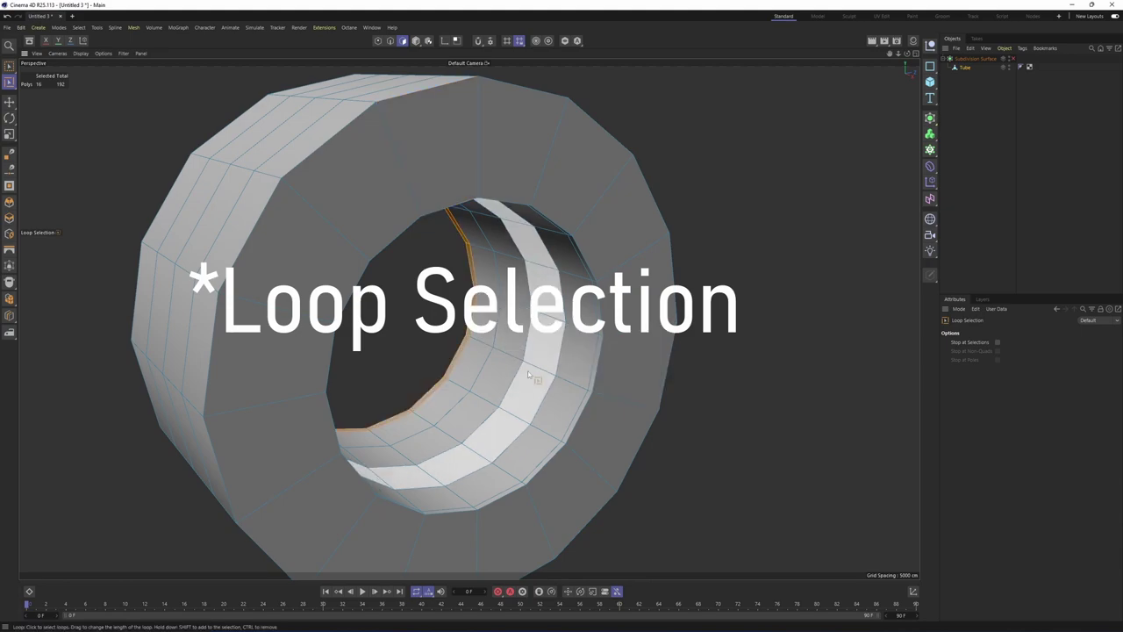
shift+click(487, 291)
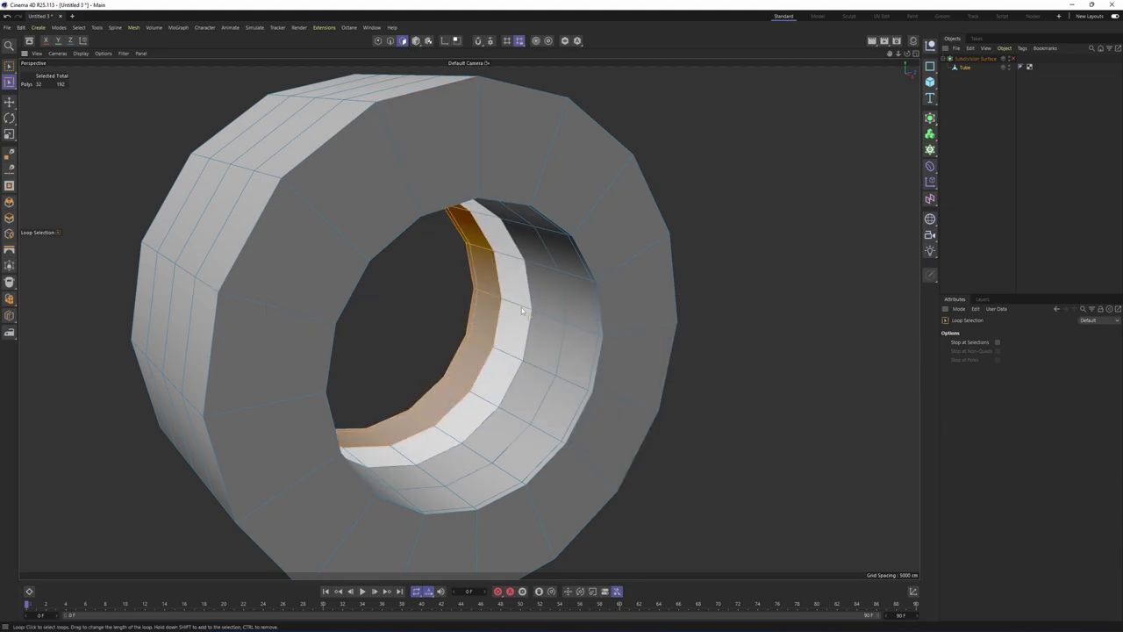
shift+click(521, 307)
shift+click(550, 318)
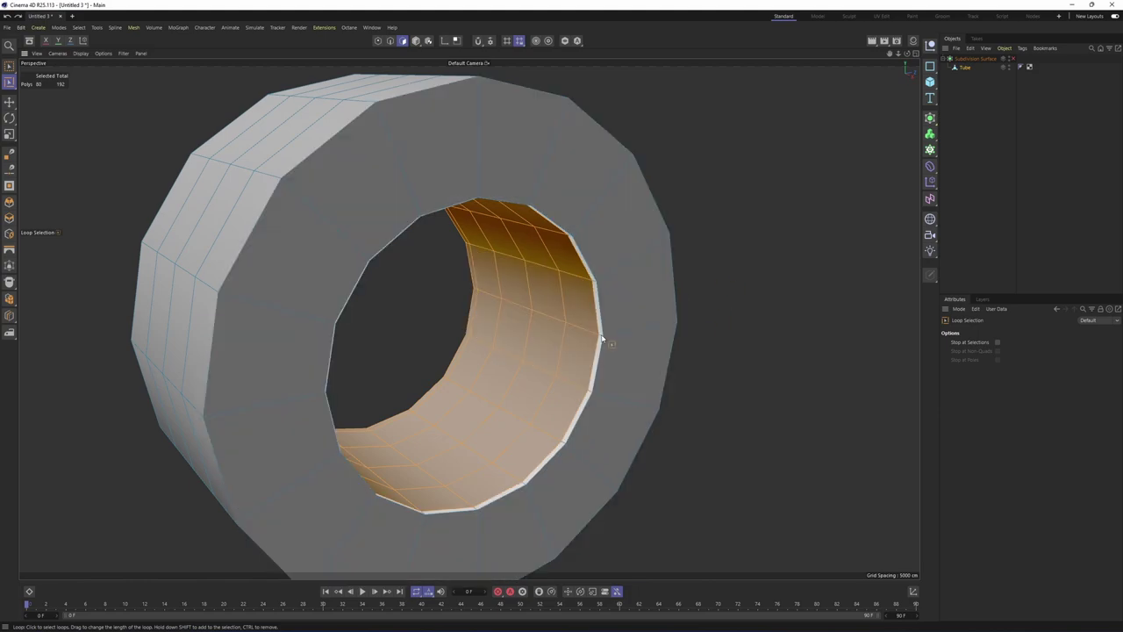
shift+click(602, 337)
right_click(688, 343)
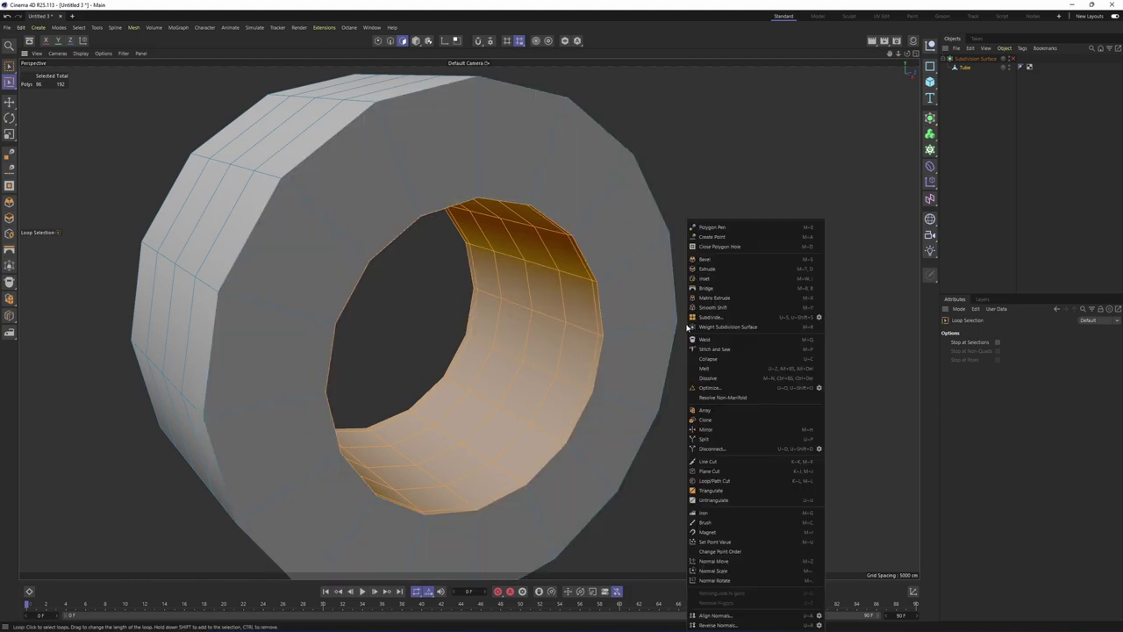
click(711, 440)
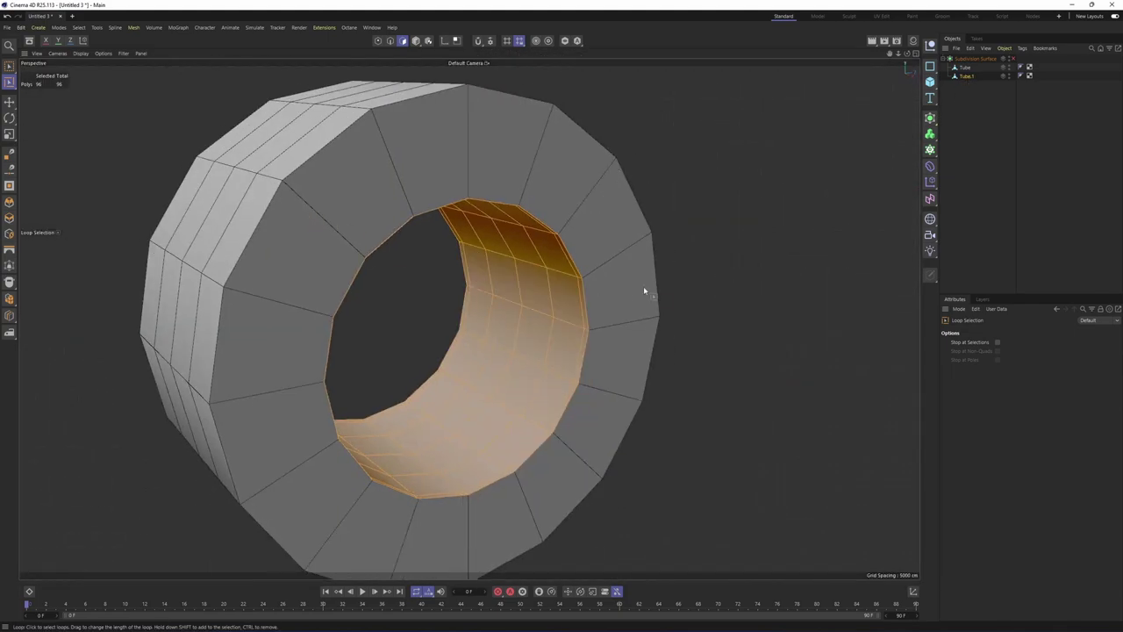
Extrude the split inner wall inward with Create Caps enabled and an offset of about 5.14 cm, following the reference rim's lip in the Right view
right_click(687, 290)
click(711, 279)
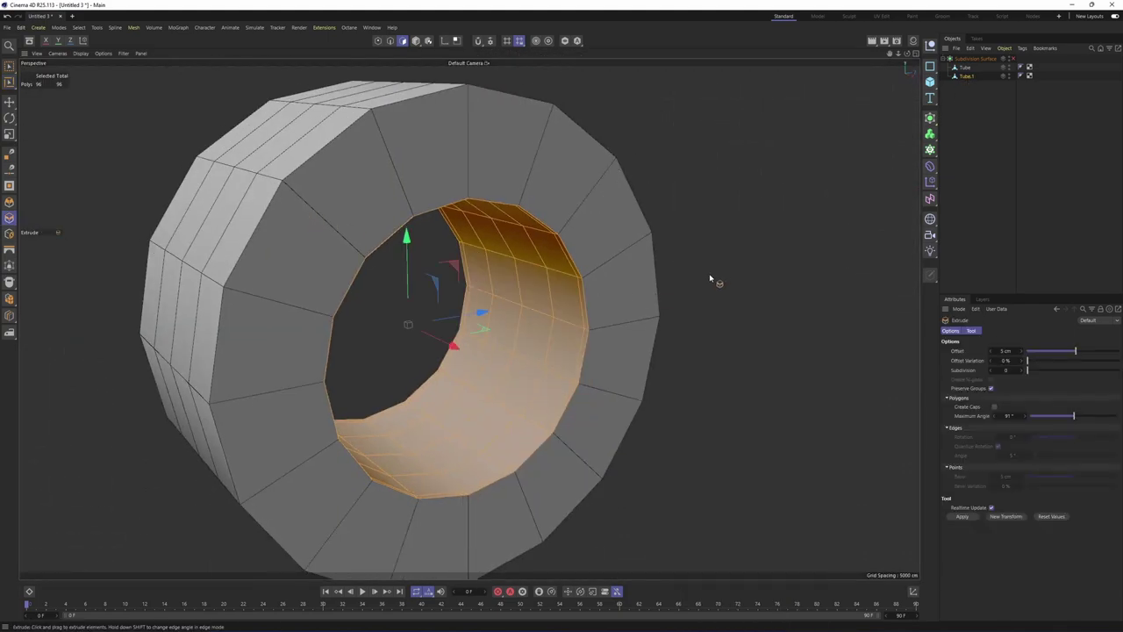
alt+middle_drag(609, 307, 648, 316)
scroll(649, 316, up, 1)
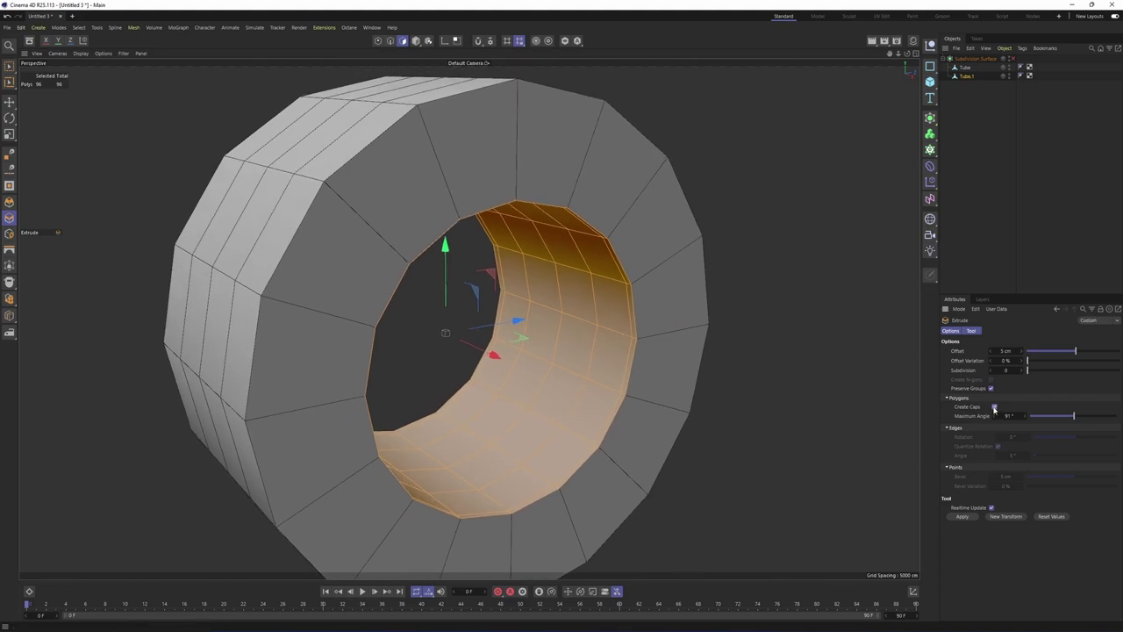
middle_click(644, 401)
middle_click(362, 428)
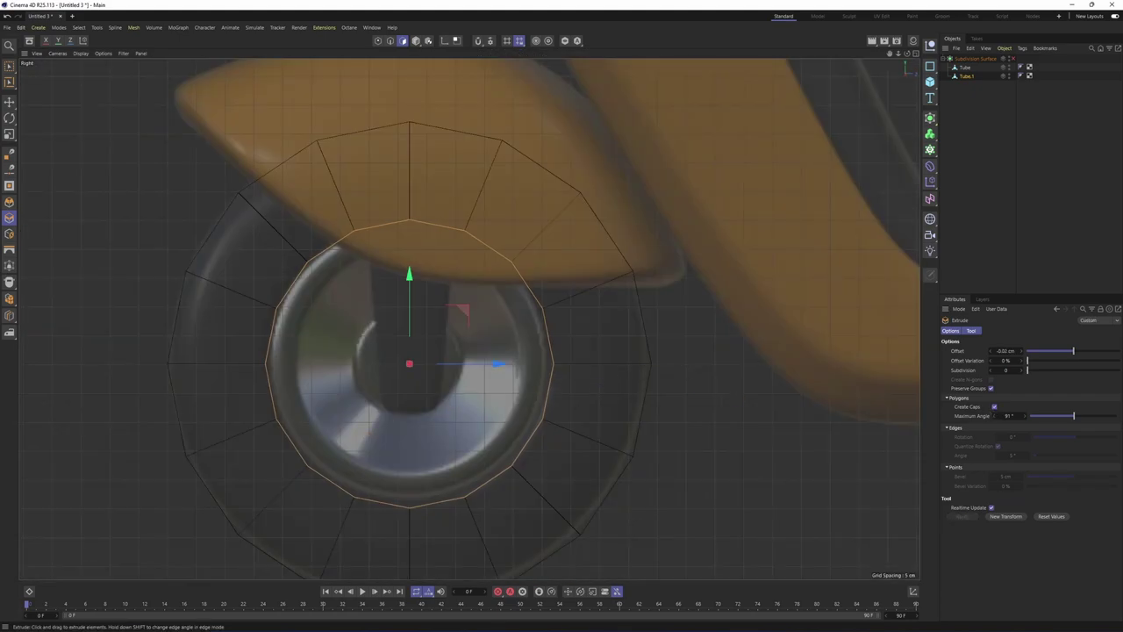
drag(362, 429, 378, 428)
drag(439, 281, 389, 282)
middle_click(443, 281)
middle_click(439, 279)
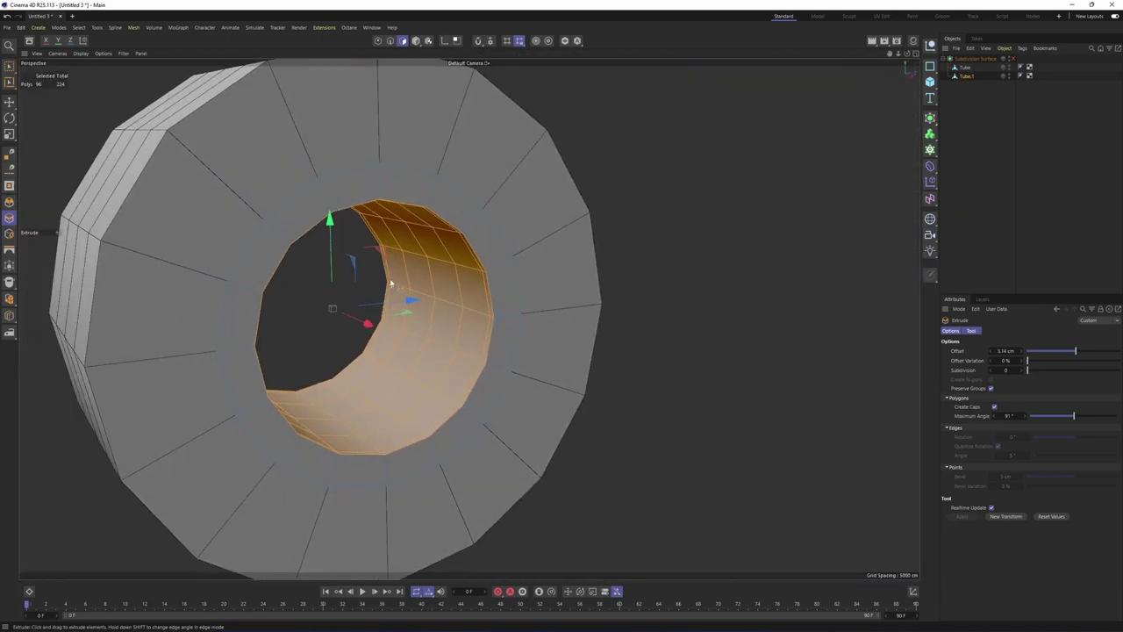
alt+middle_drag(388, 283, 425, 300)
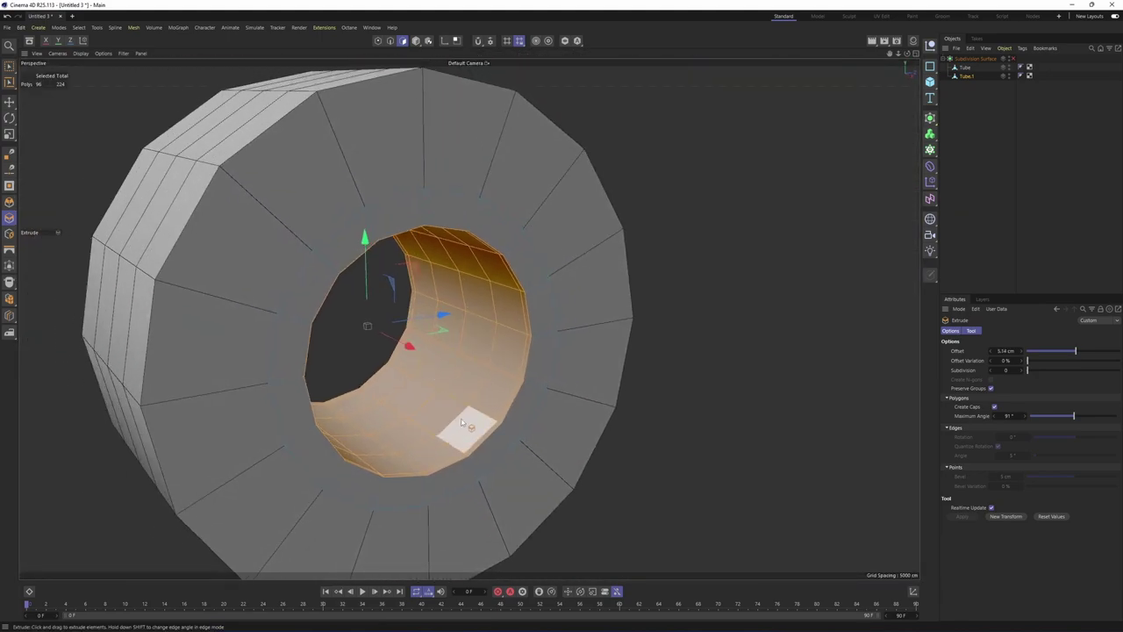
mouse_move(461, 420)
alt+mouse_down()
mouse_move(464, 377)
mouse_move(459, 400)
alt+mouse_up()
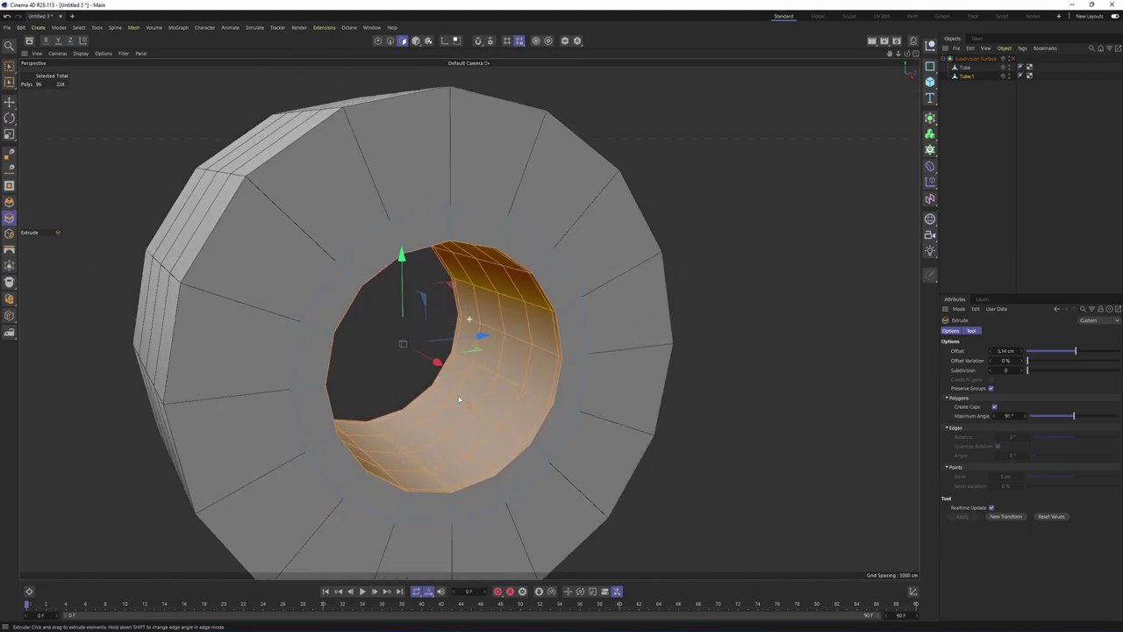
Extrude the selected inner ring again by scaling it down toward the hub in the Right view, forming the rim's sloped sides
click(10, 134)
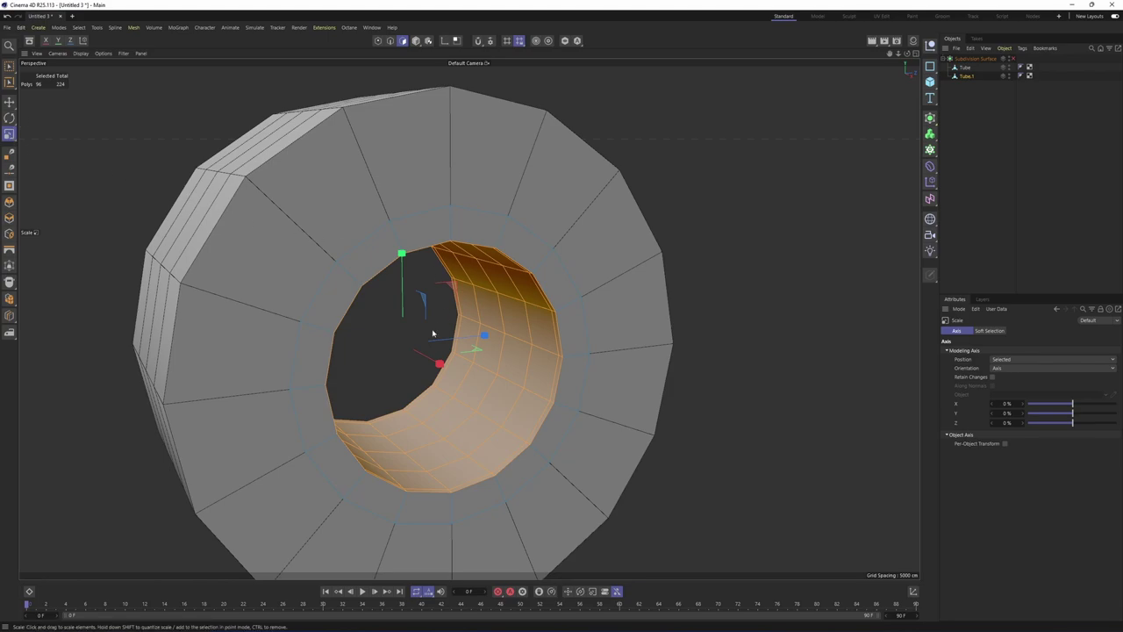
middle_click(313, 334)
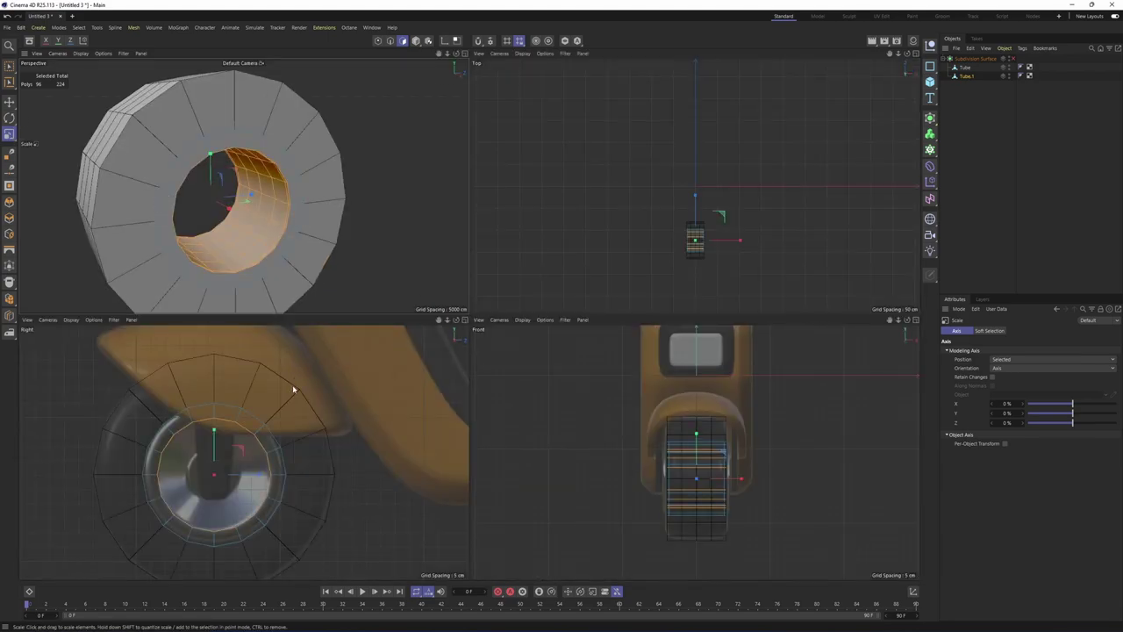
middle_click(327, 438)
alt+middle_drag(462, 345, 436, 355)
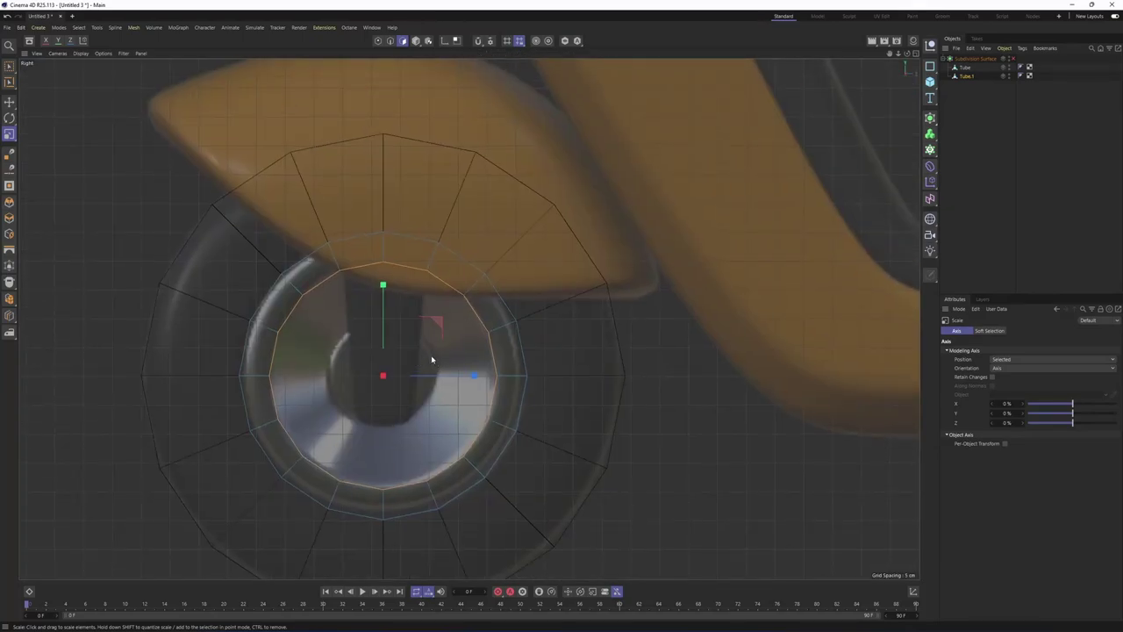
drag(716, 379, 502, 388)
middle_click(503, 391)
middle_click(346, 277)
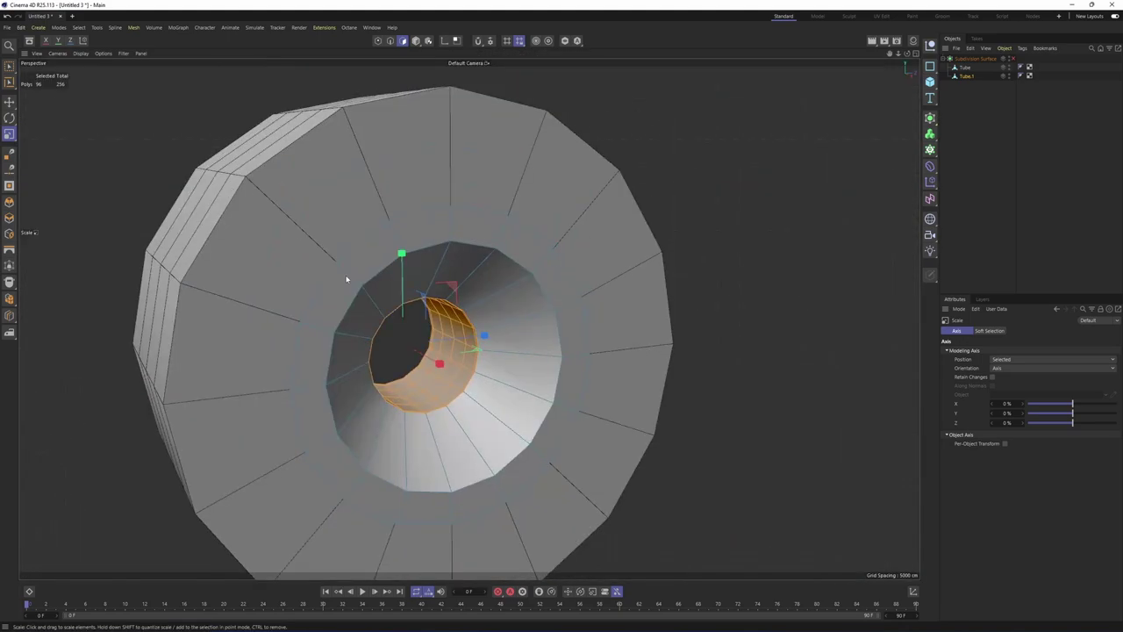
alt+drag(347, 277, 411, 271)
alt+middle_drag(421, 291, 476, 259)
alt+drag(475, 259, 418, 330)
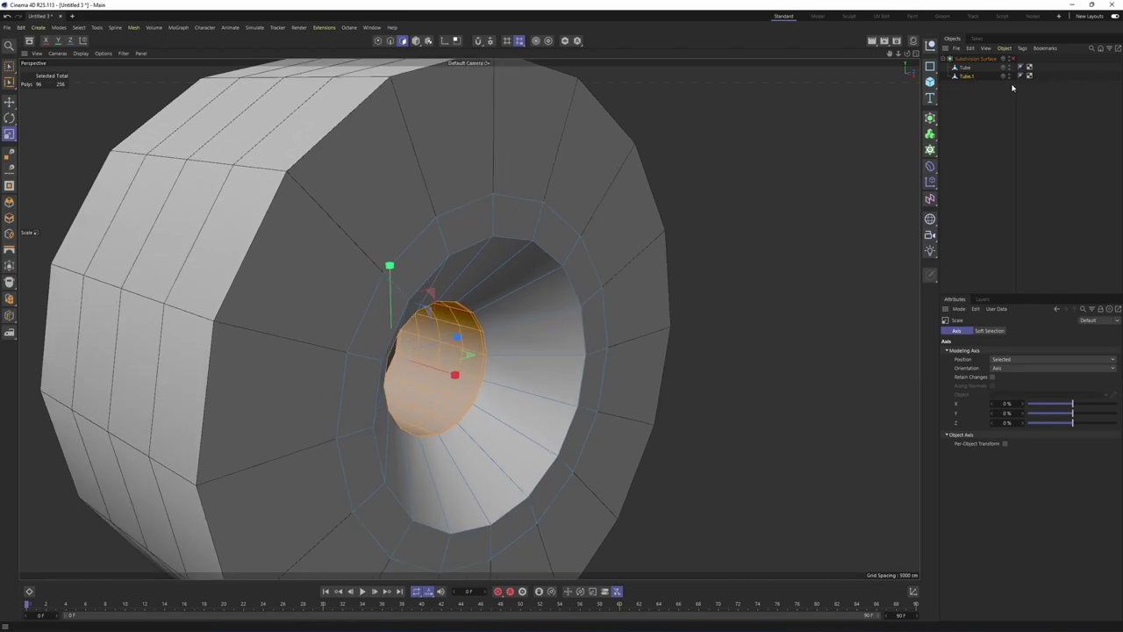
Re-enable the Subdivision Surface and group both tube objects under a new null inside it so that both are smoothed
click(1011, 58)
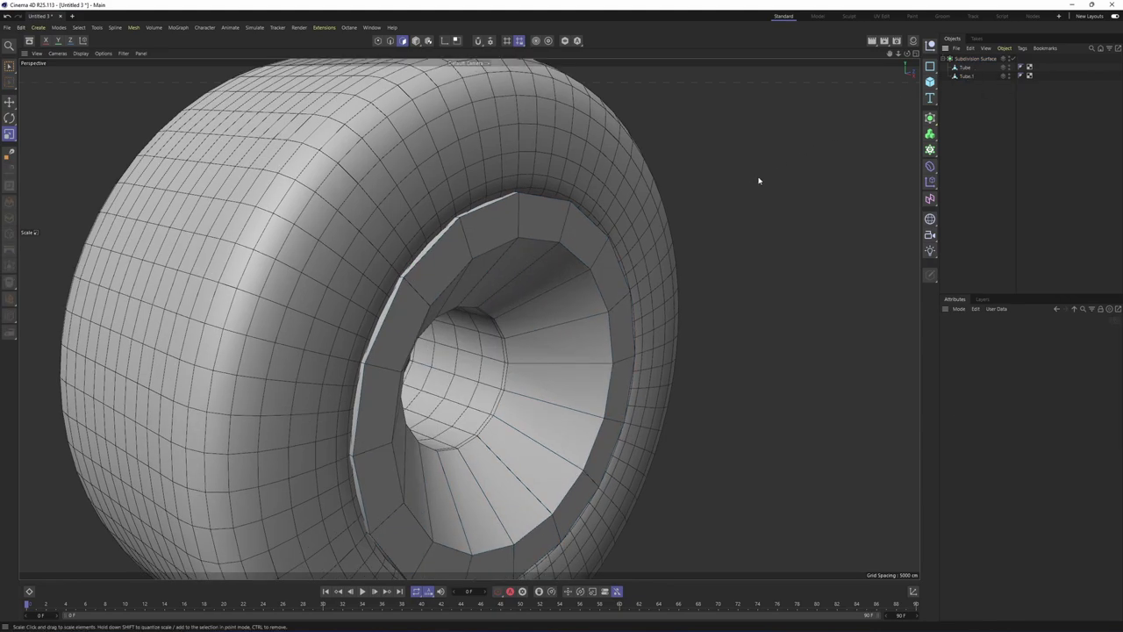
alt+drag(664, 195, 646, 202)
click(975, 59)
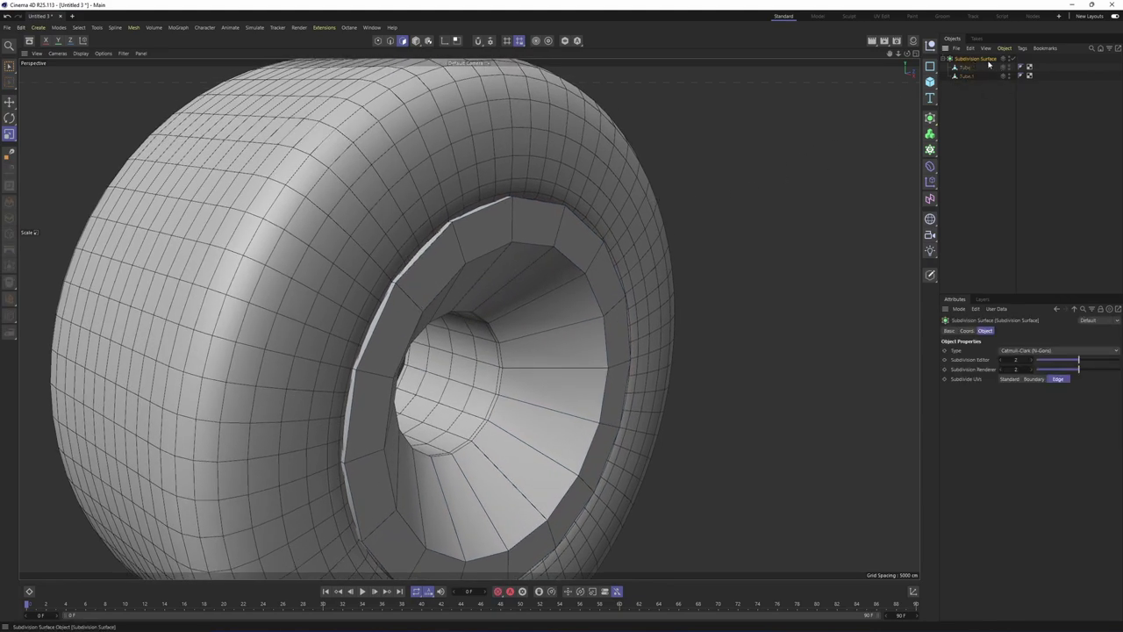
click(966, 69)
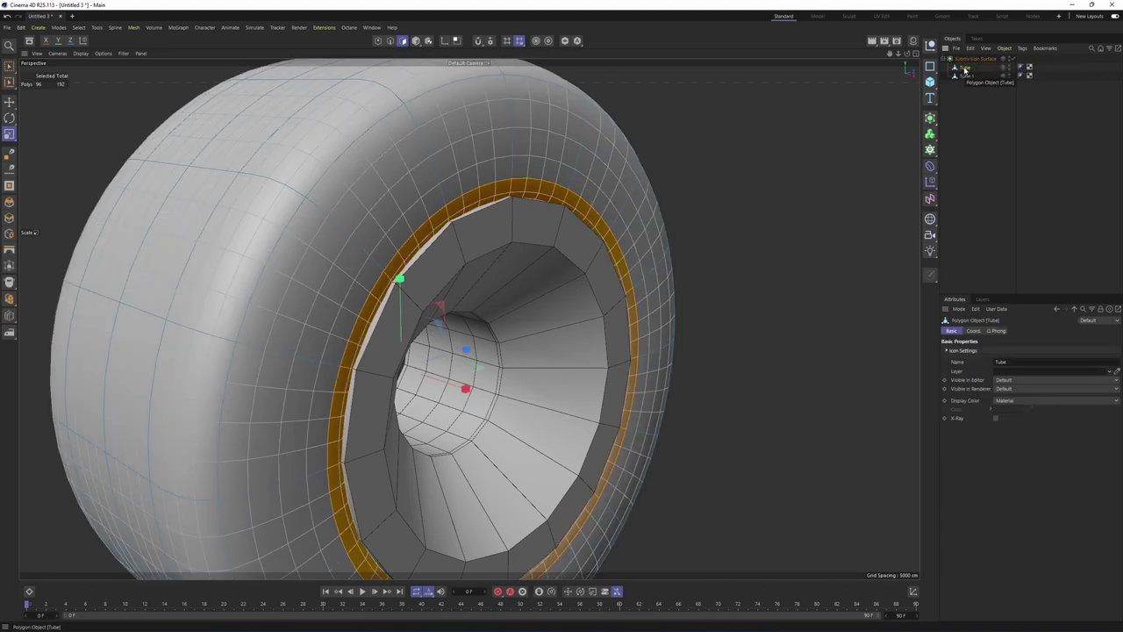
click(970, 92)
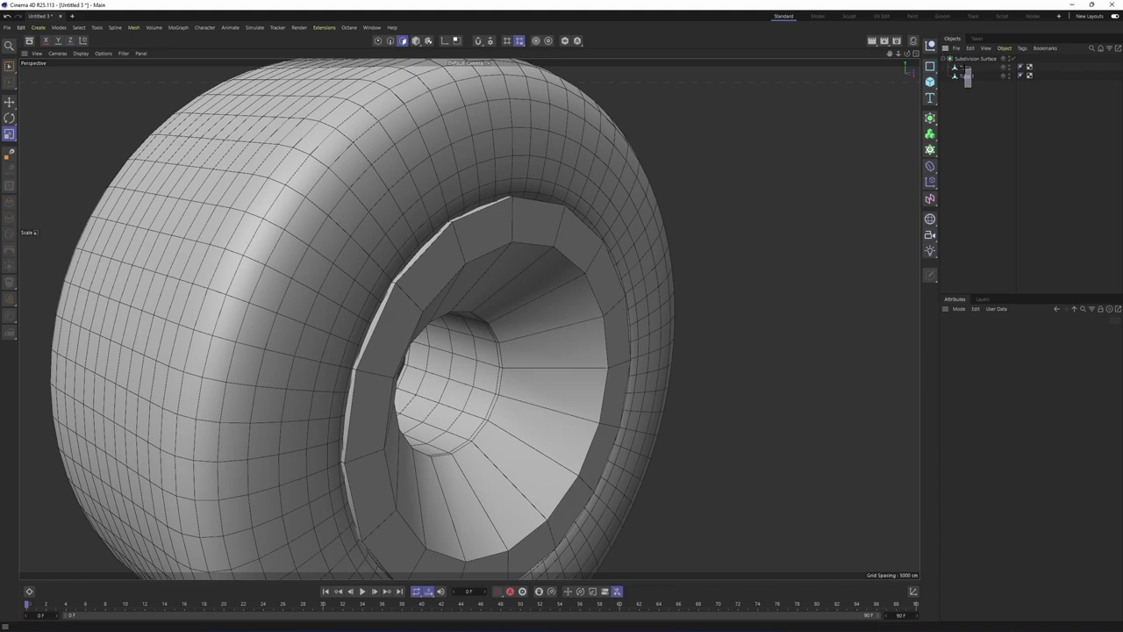
drag(964, 68, 961, 67)
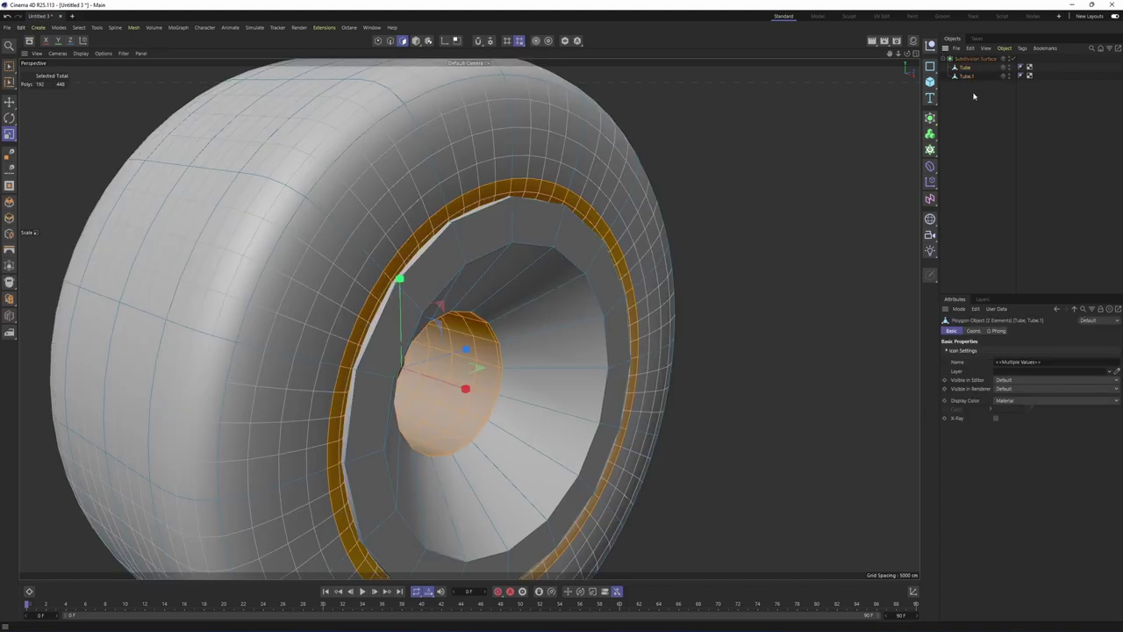
click(973, 97)
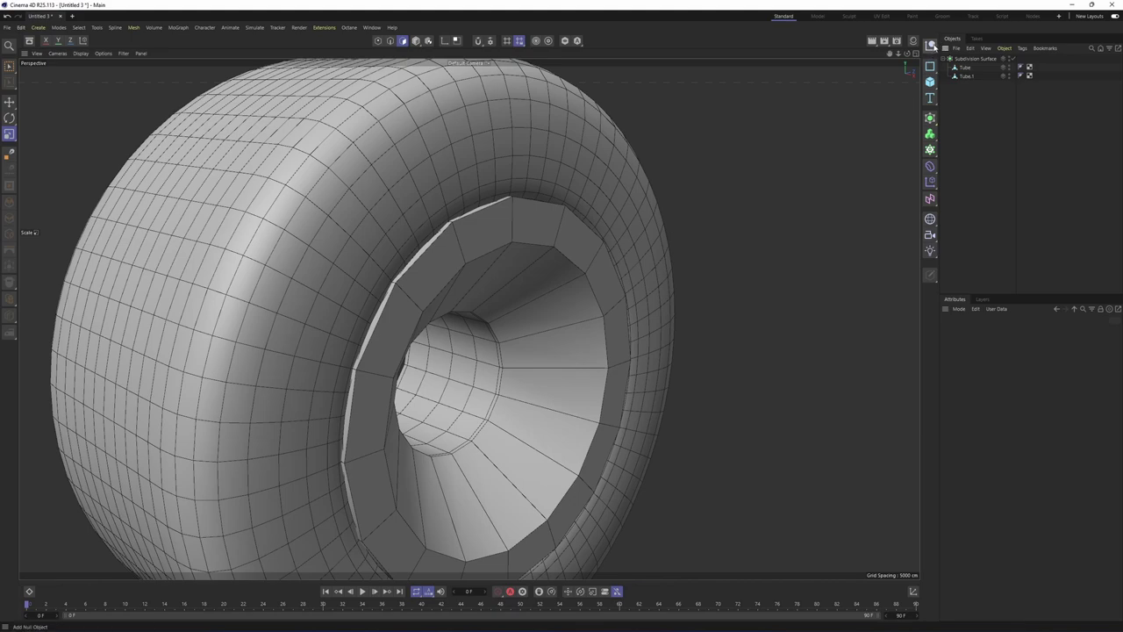
click(931, 44)
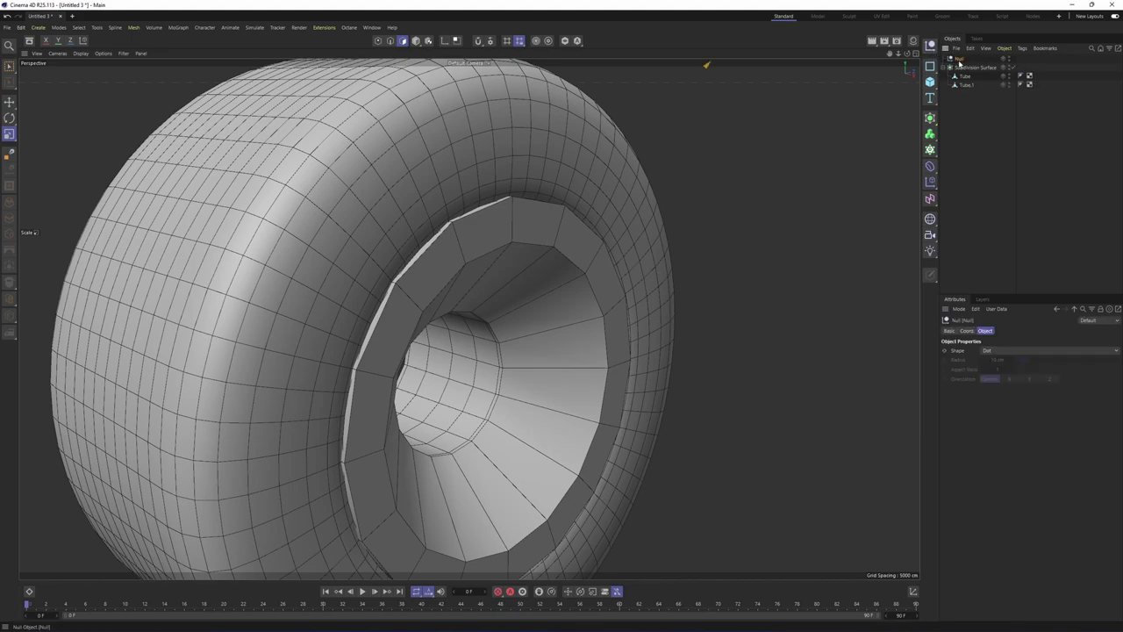
drag(968, 70, 965, 68)
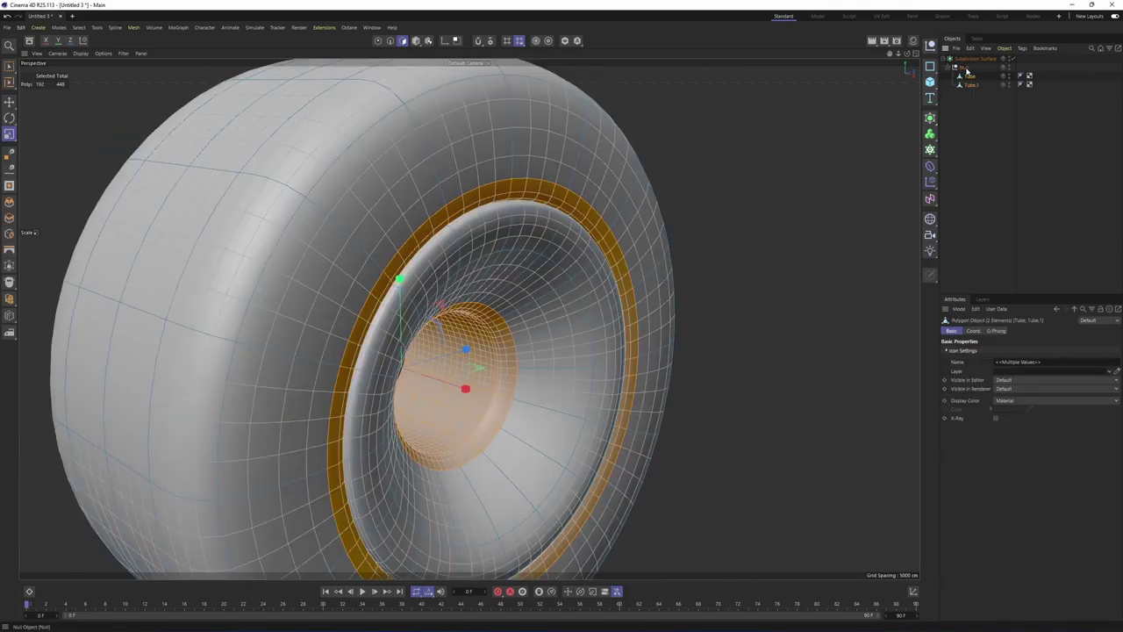
Add supporting edge loops around the lip of the rim object (Tube.1) with Loop/Path Cut, placing one at an offset of 20.474%
click(970, 85)
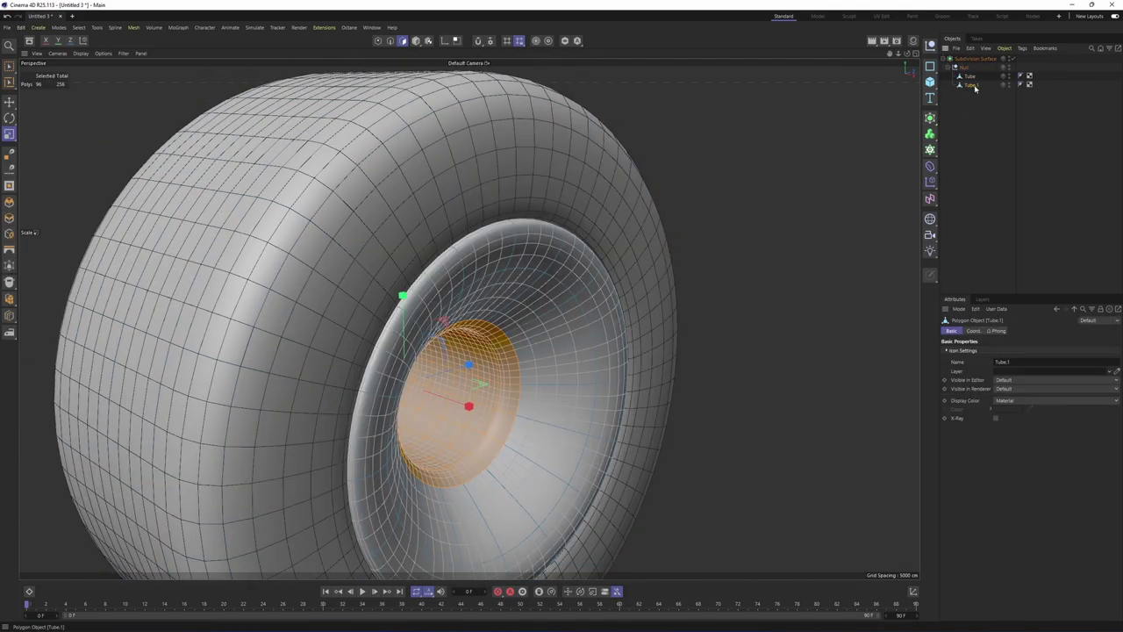
right_click(665, 218)
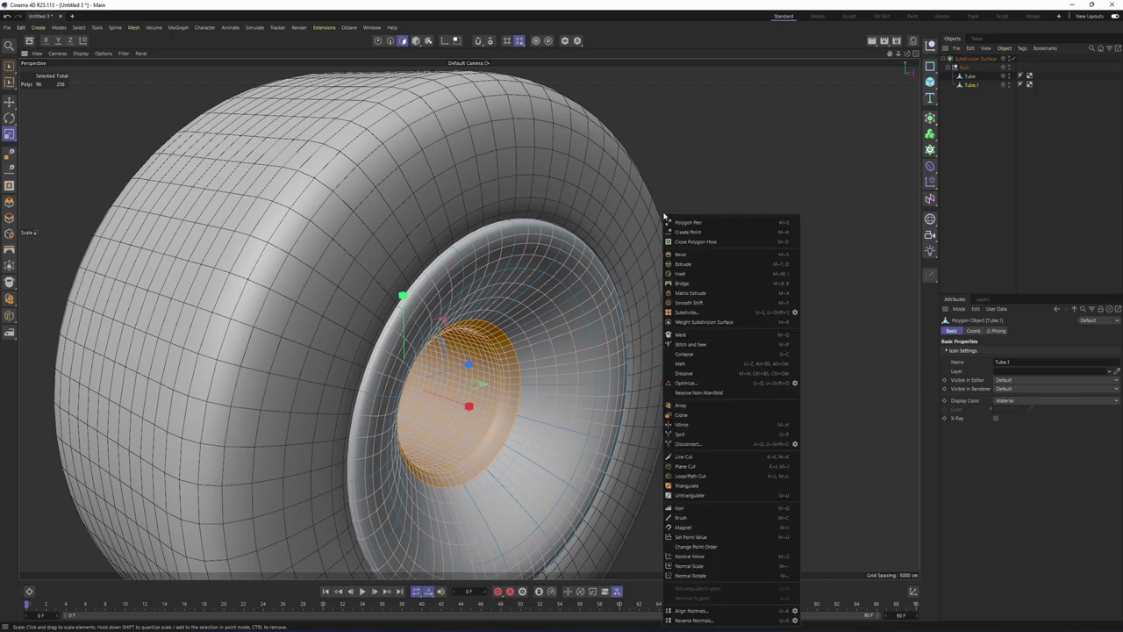
click(690, 476)
scroll(516, 231, up, 5)
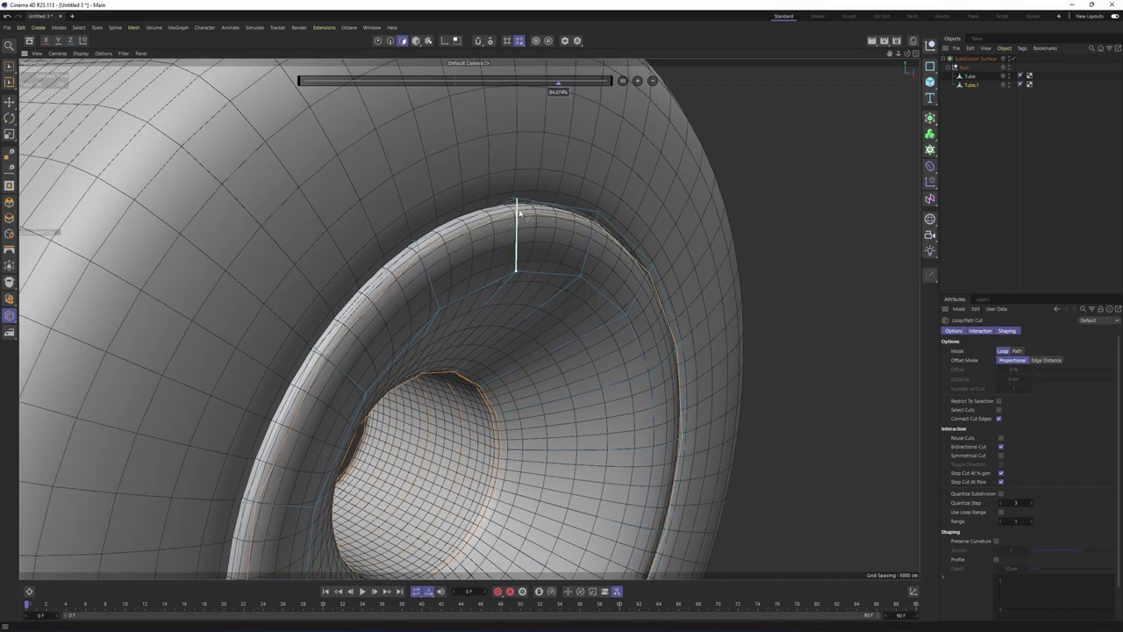
drag(519, 218, 463, 187)
scroll(463, 187, up, 5)
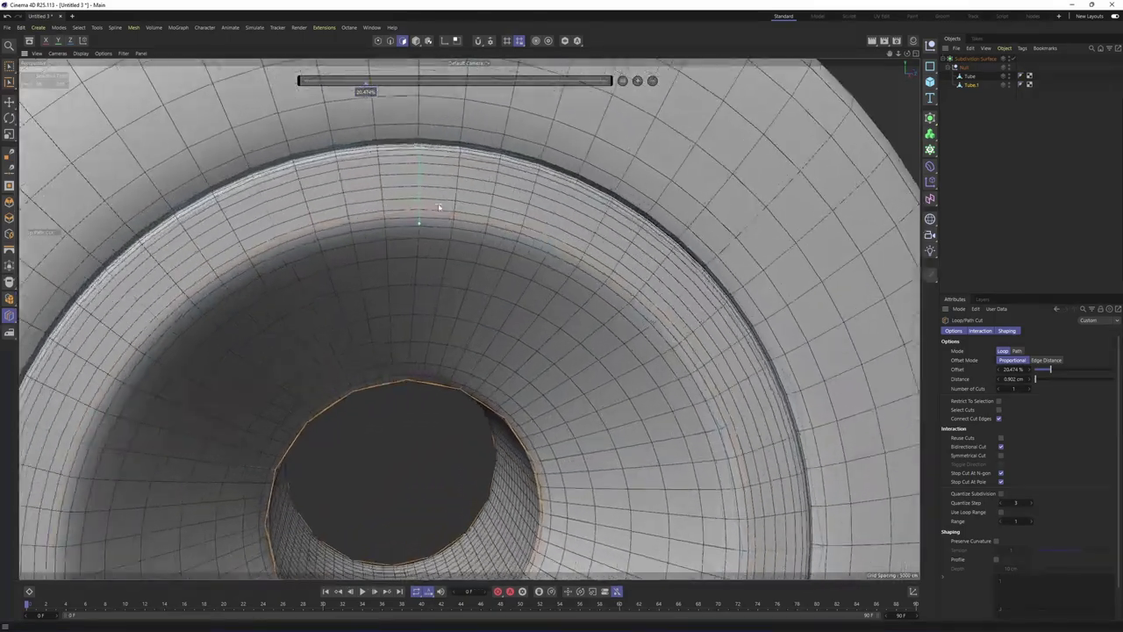
Add matching supporting edge loops around the rim lip on the wheel's opposite side, with an offset of about 13%
alt+drag(396, 168, 457, 296)
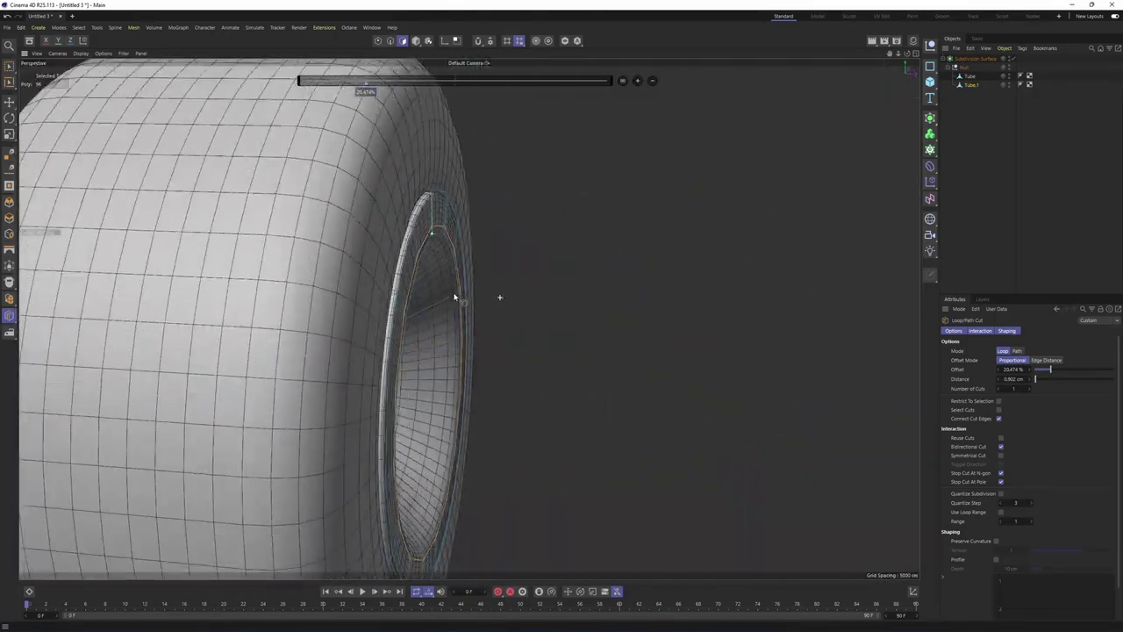
scroll(456, 295, down, 5)
alt+drag(665, 265, 478, 242)
scroll(477, 241, up, 6)
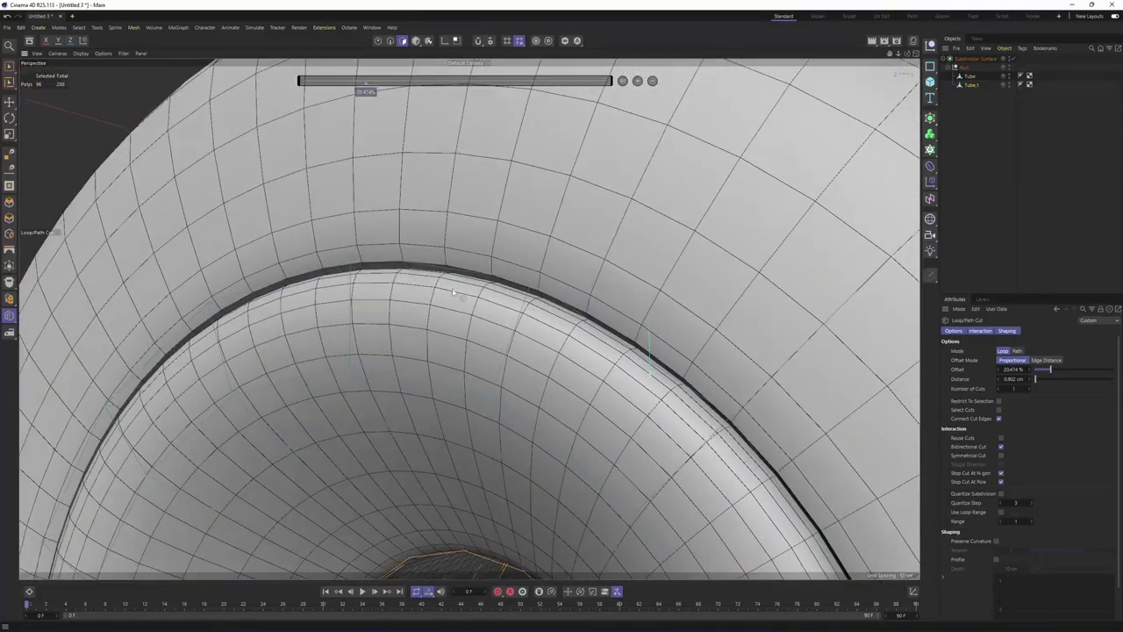
click(493, 389)
scroll(493, 389, down, 6)
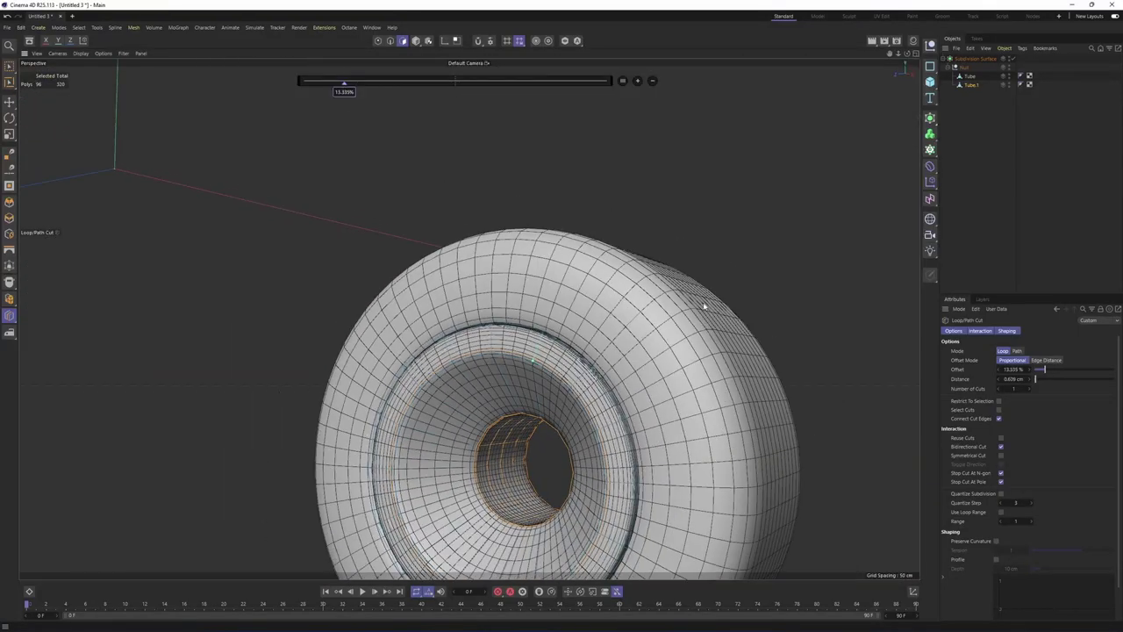
Deselect all objects and set the Perspective view to Gouraud Shading to inspect the smoothed wheel without mesh lines
alt+drag(705, 306, 400, 496)
click(1053, 161)
alt+drag(702, 235, 575, 246)
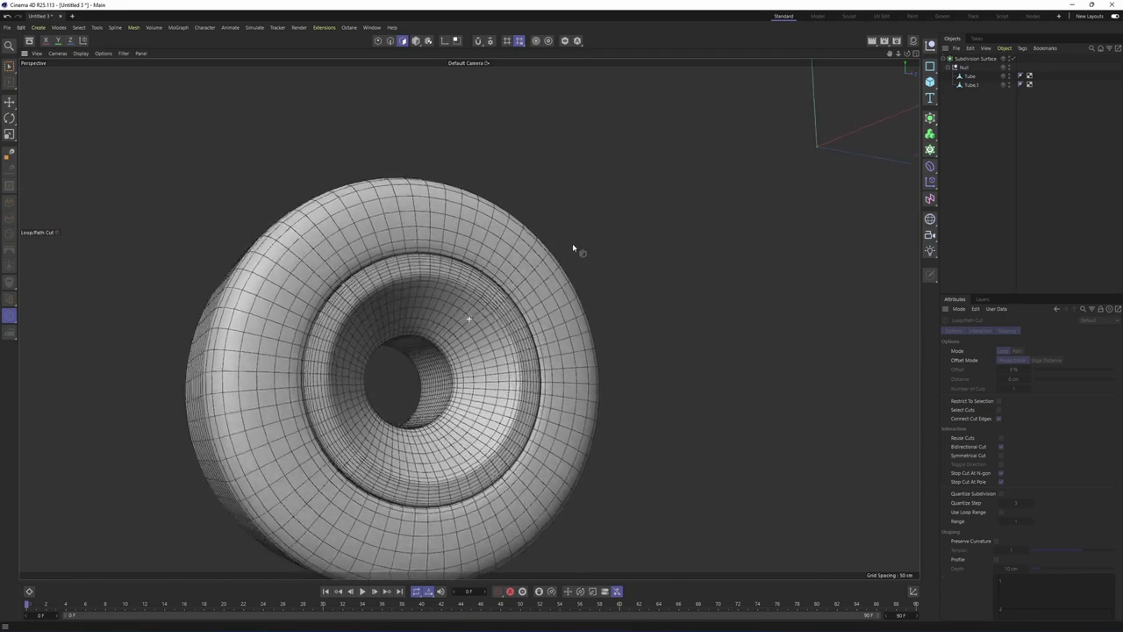
scroll(520, 283, up, 2)
click(81, 54)
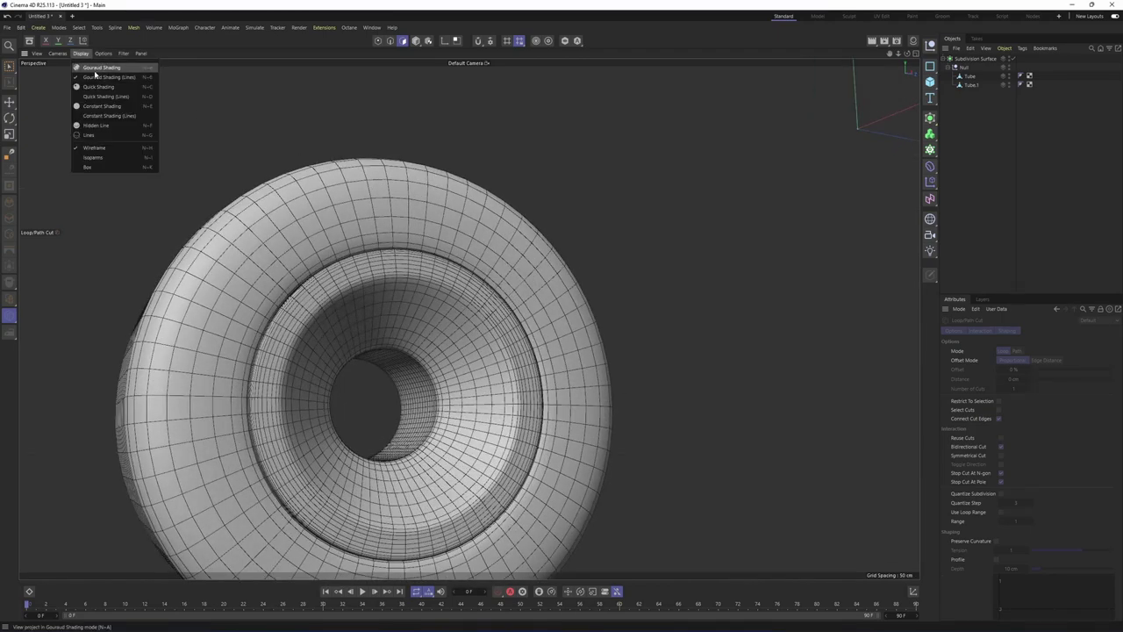
click(101, 68)
mouse_move(319, 187)
alt+mouse_down()
mouse_move(306, 311)
mouse_move(338, 316)
mouse_move(354, 291)
mouse_move(429, 290)
alt+mouse_up()
Compare the wheel and rim profile with the scooter reference in the Front view, then return to the Perspective view
middle_click(434, 303)
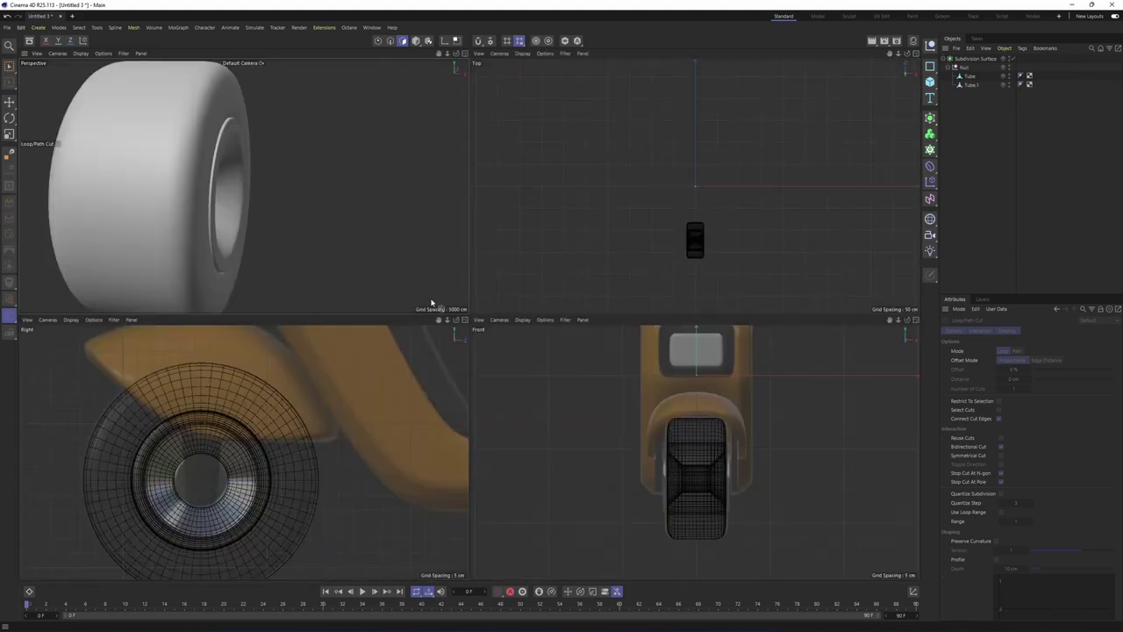
middle_click(742, 461)
alt+right_drag(573, 347, 600, 346)
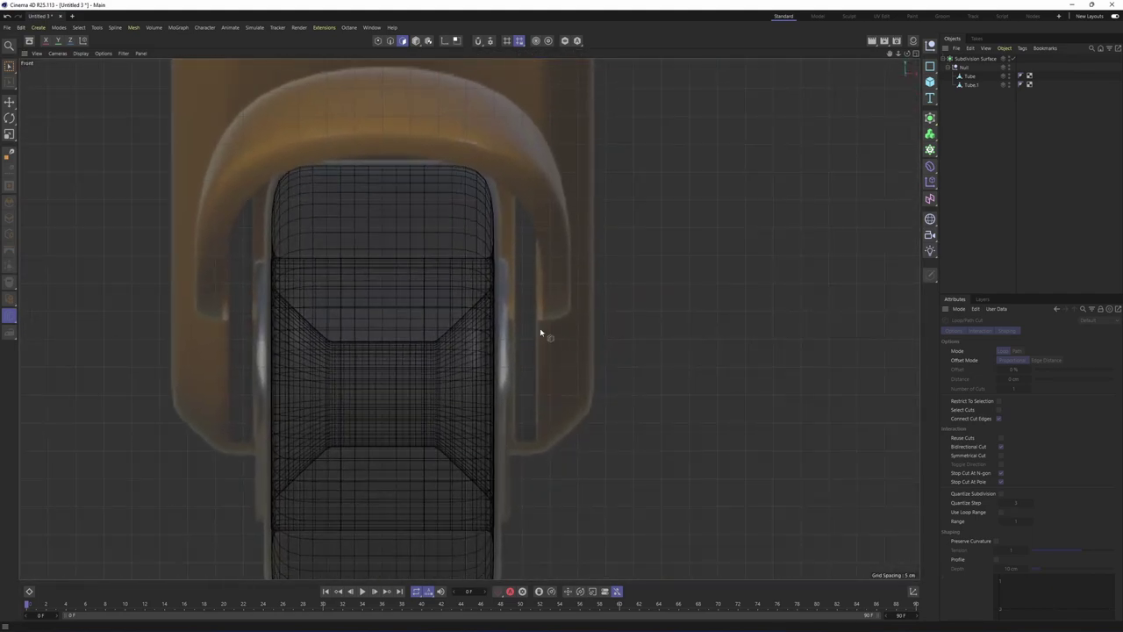
middle_click(538, 330)
middle_click(268, 200)
Disable the Subdivision Surface, check the low-poly rim against the Front view reference and switch to Model mode
key(q)
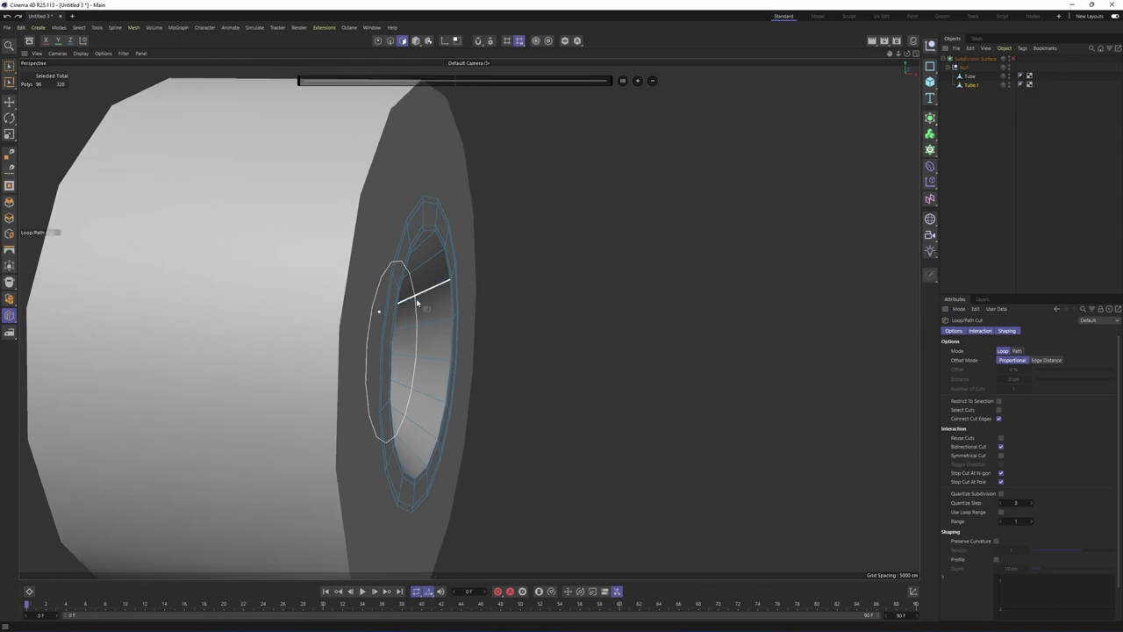
alt+drag(462, 296, 445, 348)
middle_click(451, 353)
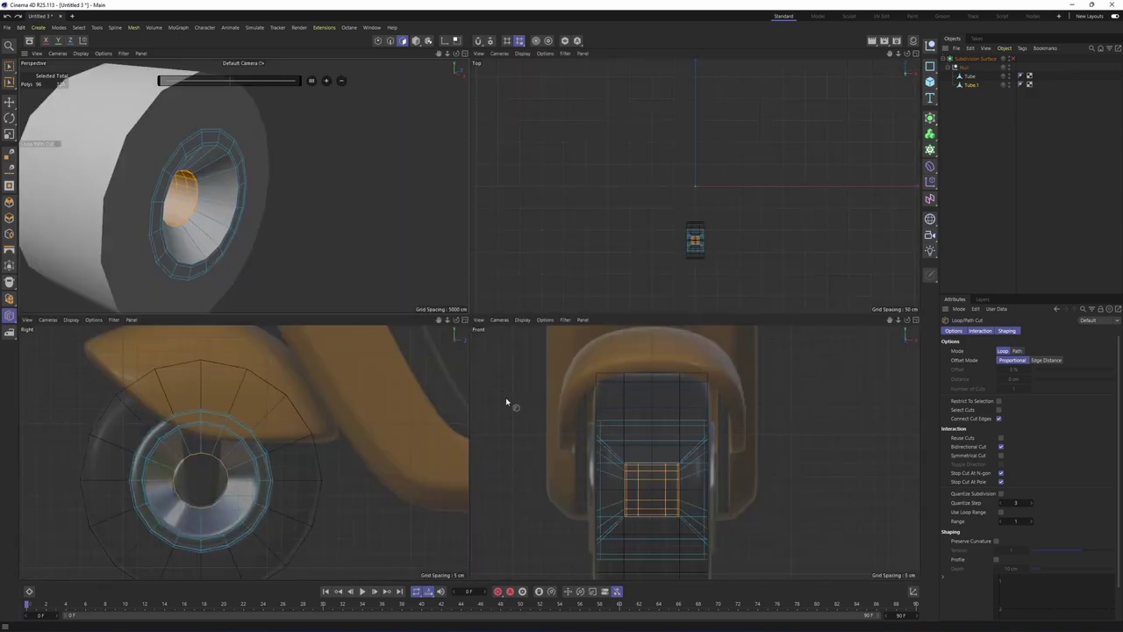
alt+right_drag(619, 467, 711, 455)
scroll(710, 456, up, 1)
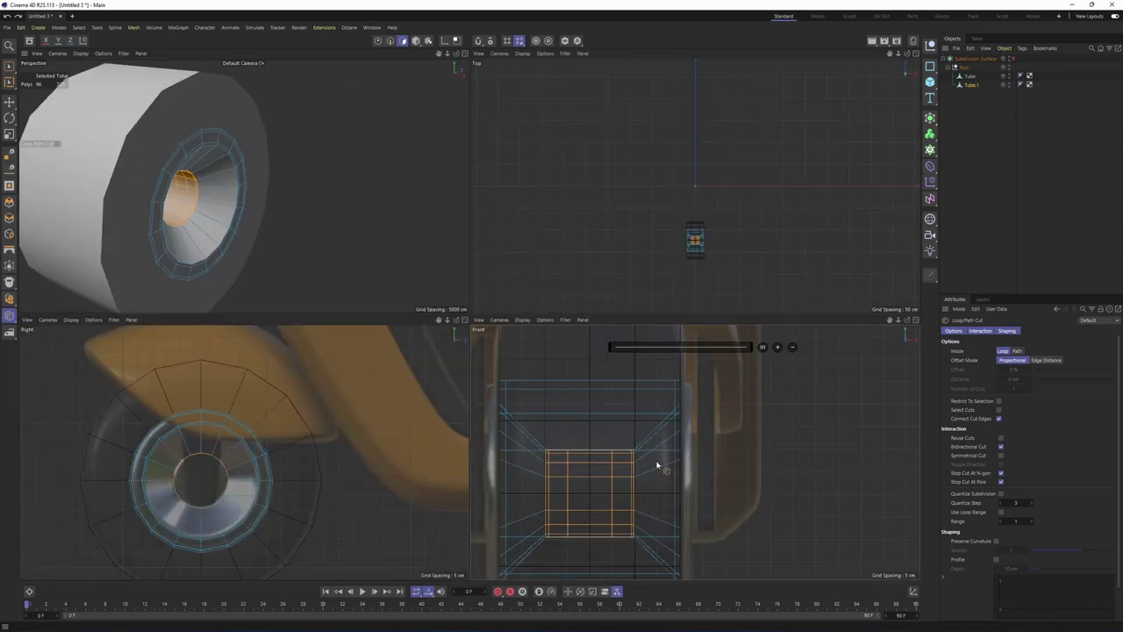
middle_click(285, 244)
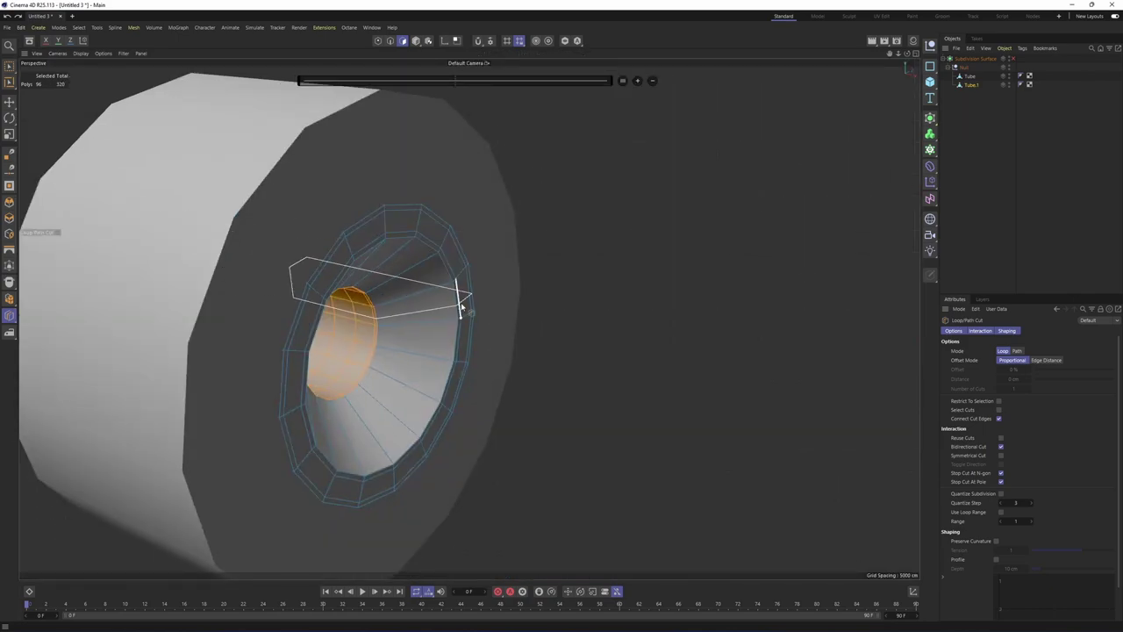
click(417, 40)
alt+middle_drag(409, 336, 469, 319)
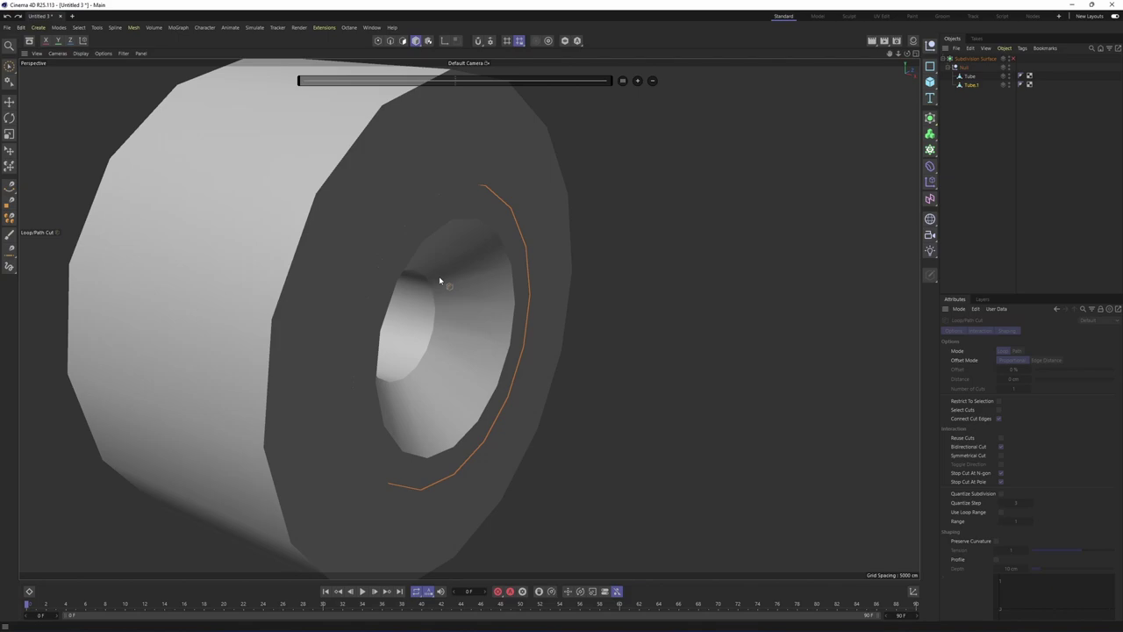
Scale the rim slightly wider along the X axis in the Front view so its lips protrude beyond the tyre's sides
key(e)
key(t)
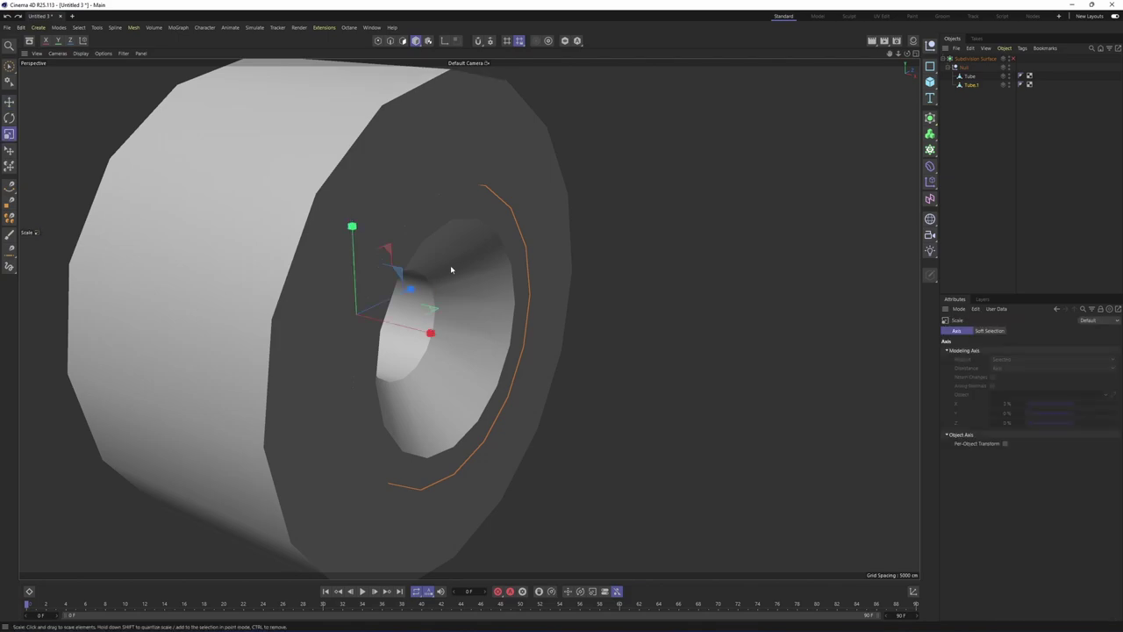
middle_click(502, 410)
middle_click(516, 421)
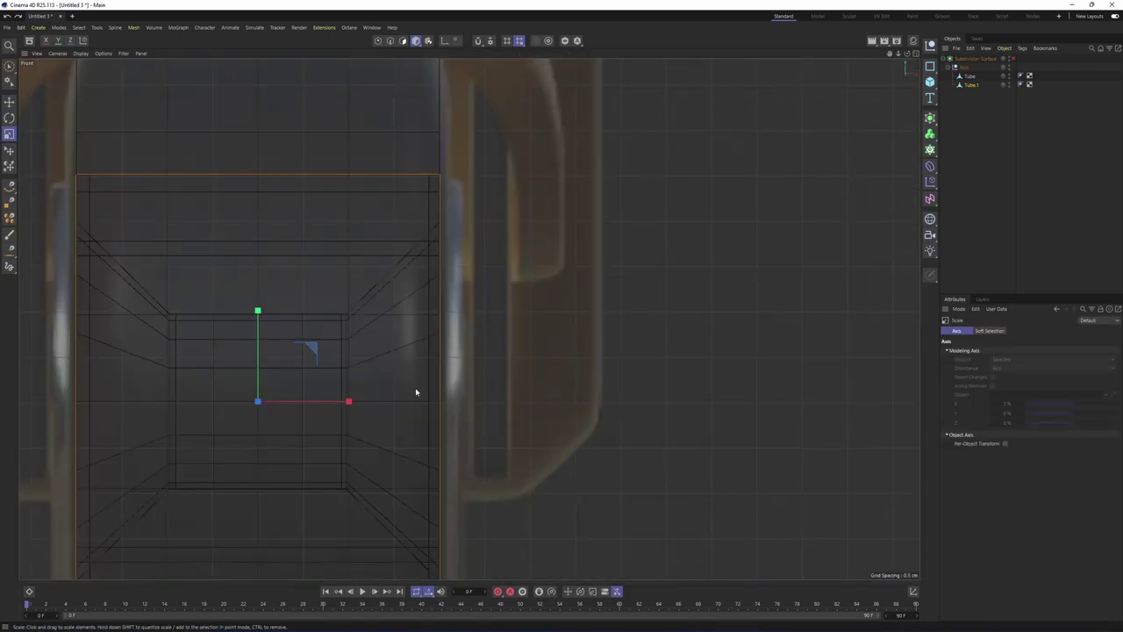
scroll(416, 391, down, 1)
alt+middle_drag(416, 392, 488, 383)
drag(444, 392, 457, 392)
middle_click(469, 389)
middle_click(404, 295)
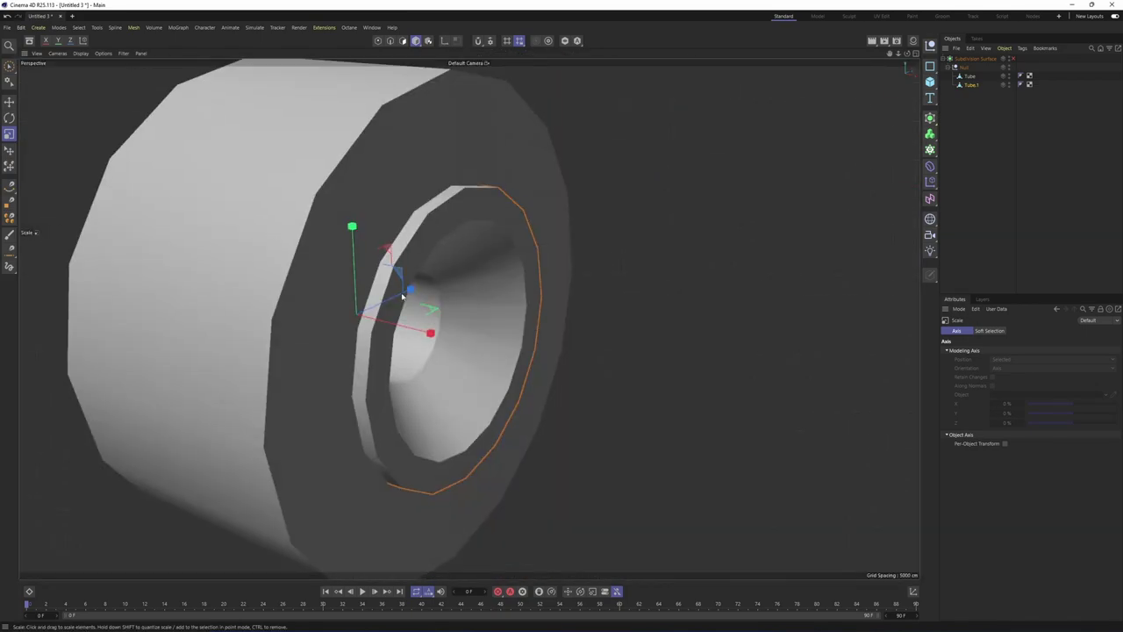
Split the selected inner hub polygons of the rim into a separate object using Polygon mode
alt+drag(401, 293, 336, 308)
alt+middle_drag(328, 316, 449, 334)
scroll(452, 331, up, 3)
alt+drag(469, 318, 516, 293)
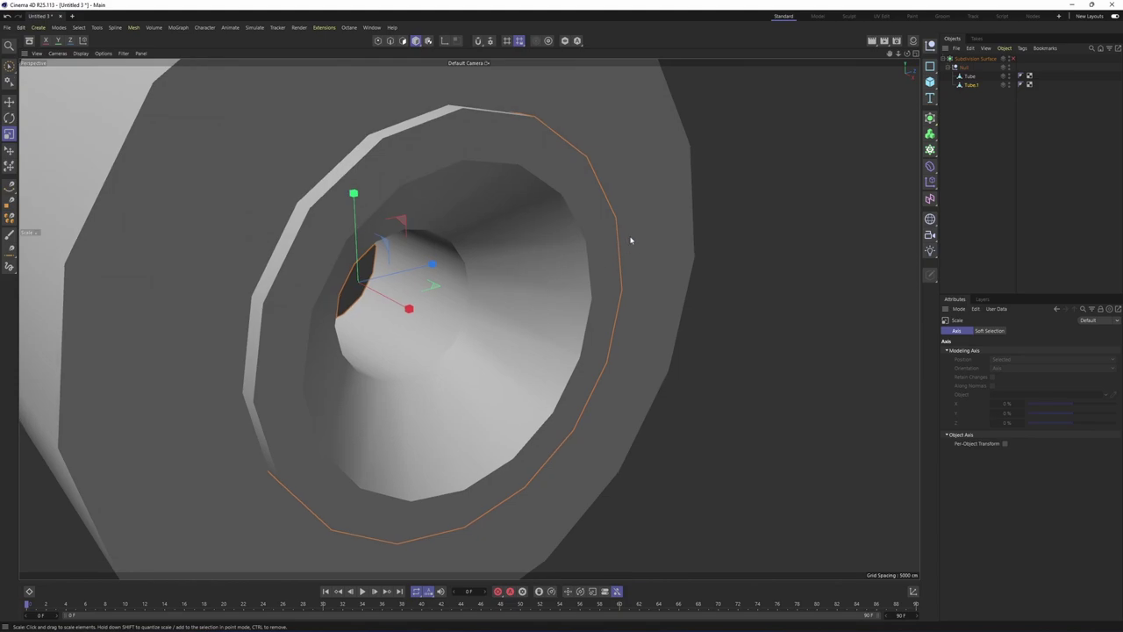
click(405, 42)
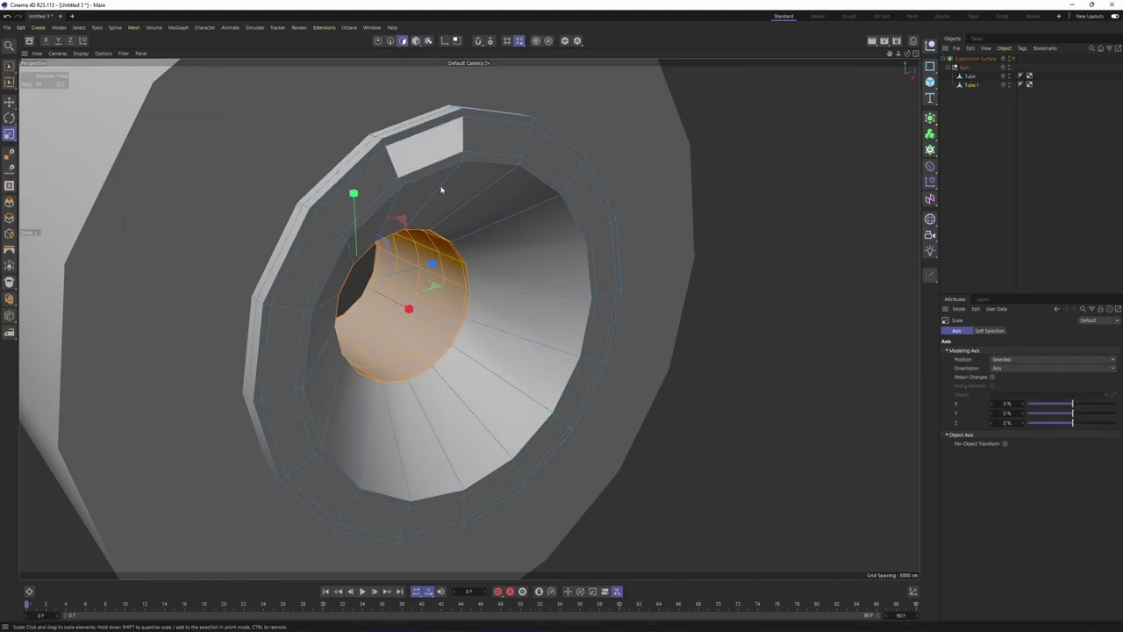
alt+middle_drag(453, 302, 462, 252)
alt+drag(462, 252, 518, 235)
right_click(549, 242)
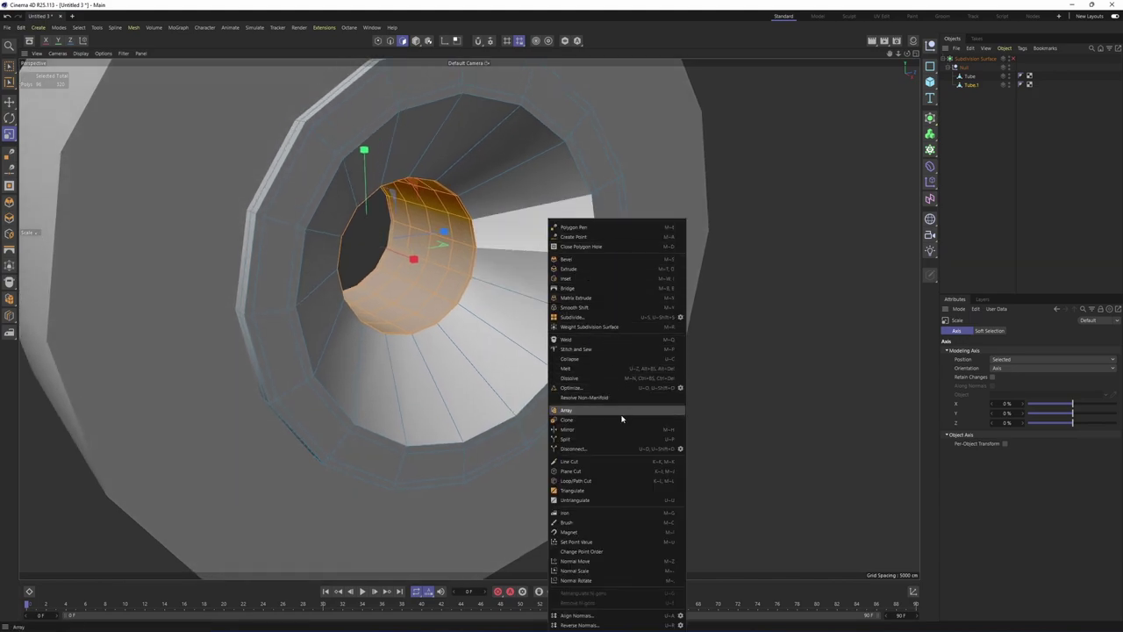
click(603, 441)
Lengthen the separated hub cylinder along the X axis in the Front view so it extends out of the rim's recess
alt+drag(545, 303, 607, 360)
key(F4)
drag(443, 390, 452, 393)
key(F1)
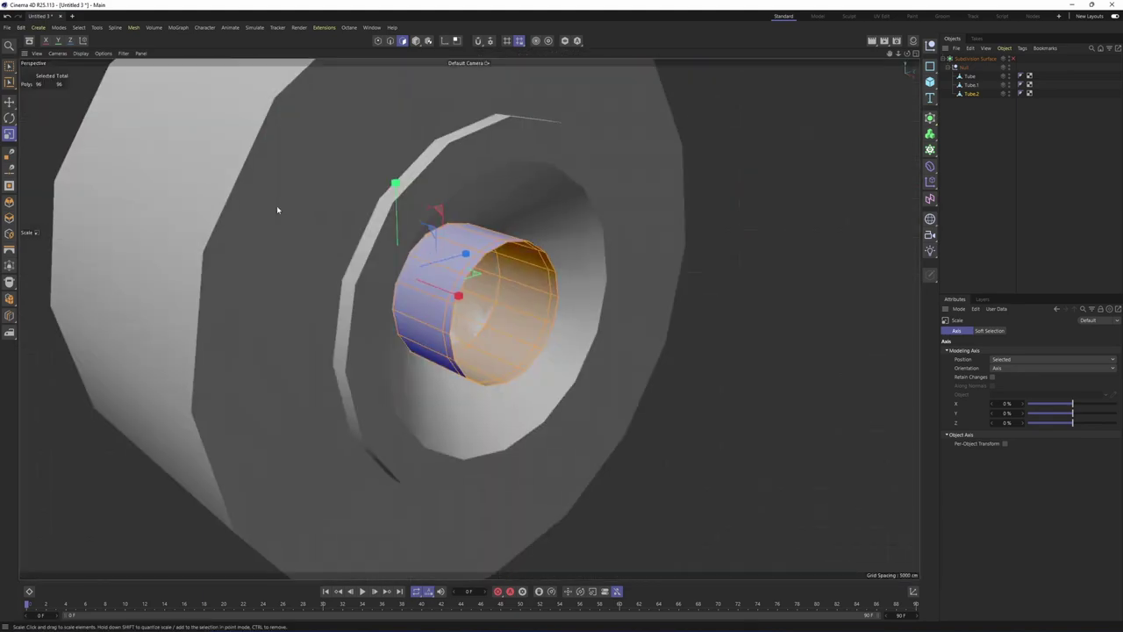
alt+drag(278, 208, 441, 270)
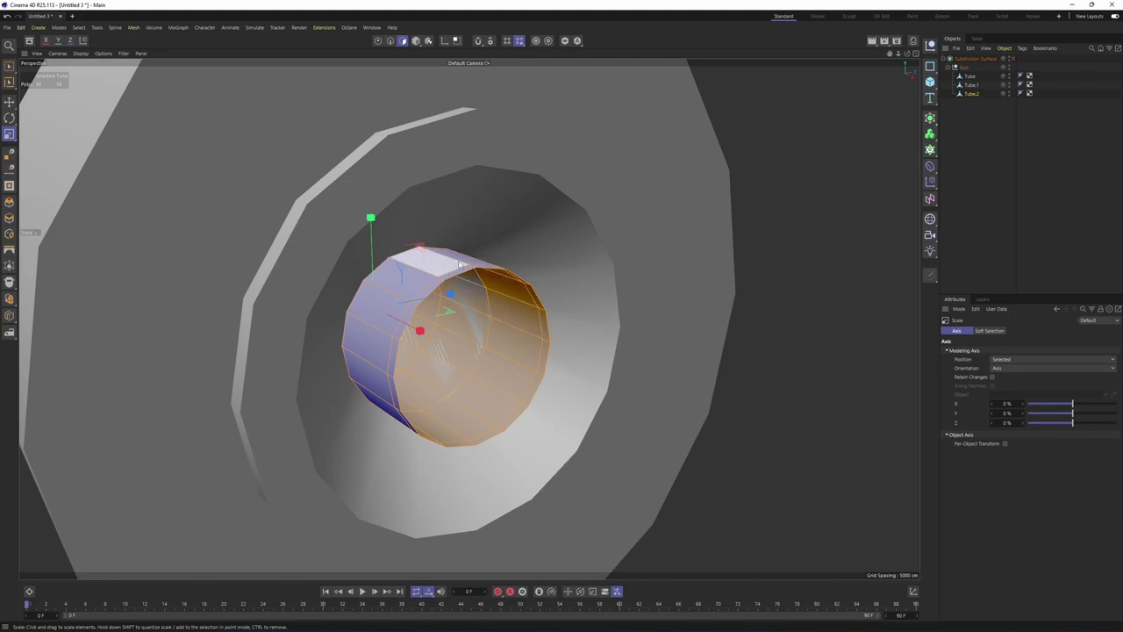
Extrude the hub's near open edge loop inward about 5.9 cm and collapse it to a centre point to cap that end
click(390, 41)
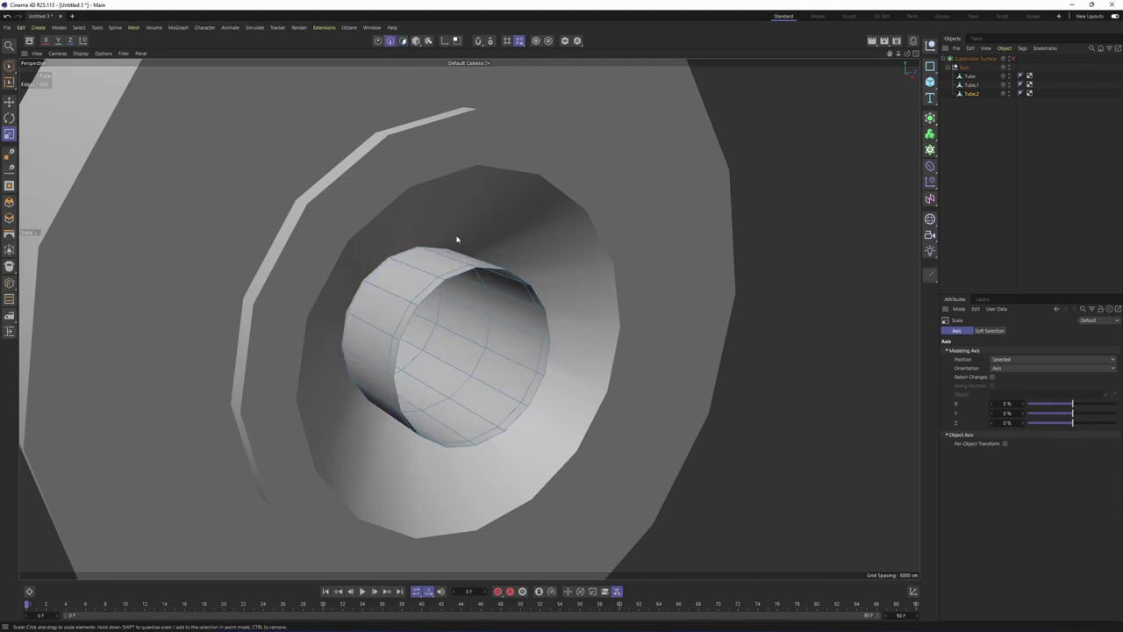
double_click(455, 277)
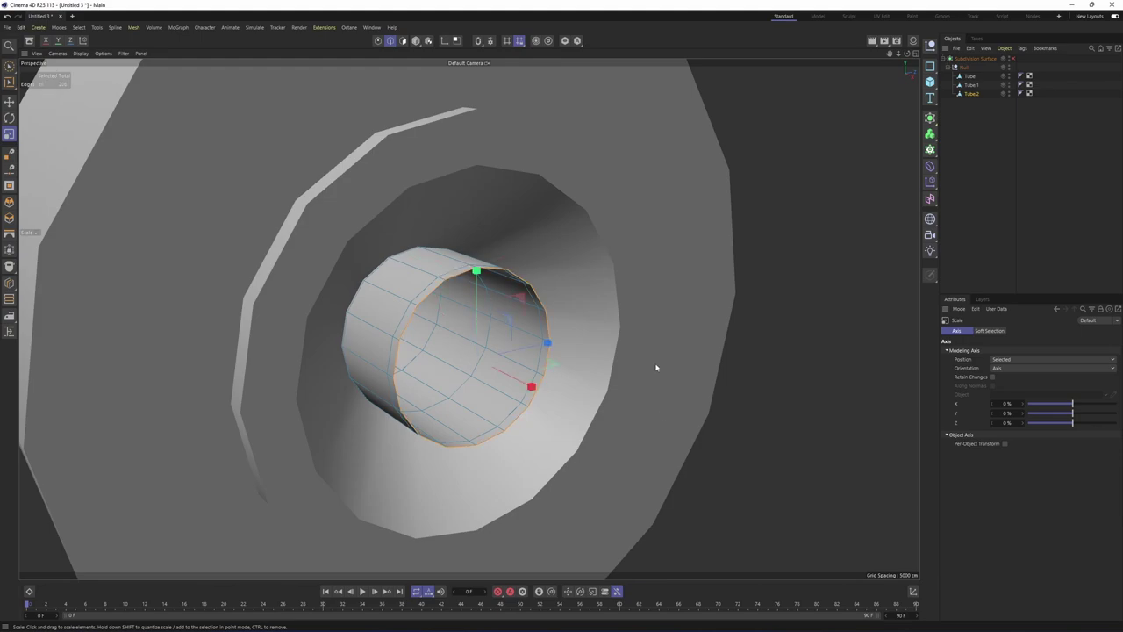
alt+middle_drag(629, 345, 606, 296)
alt+drag(606, 296, 606, 309)
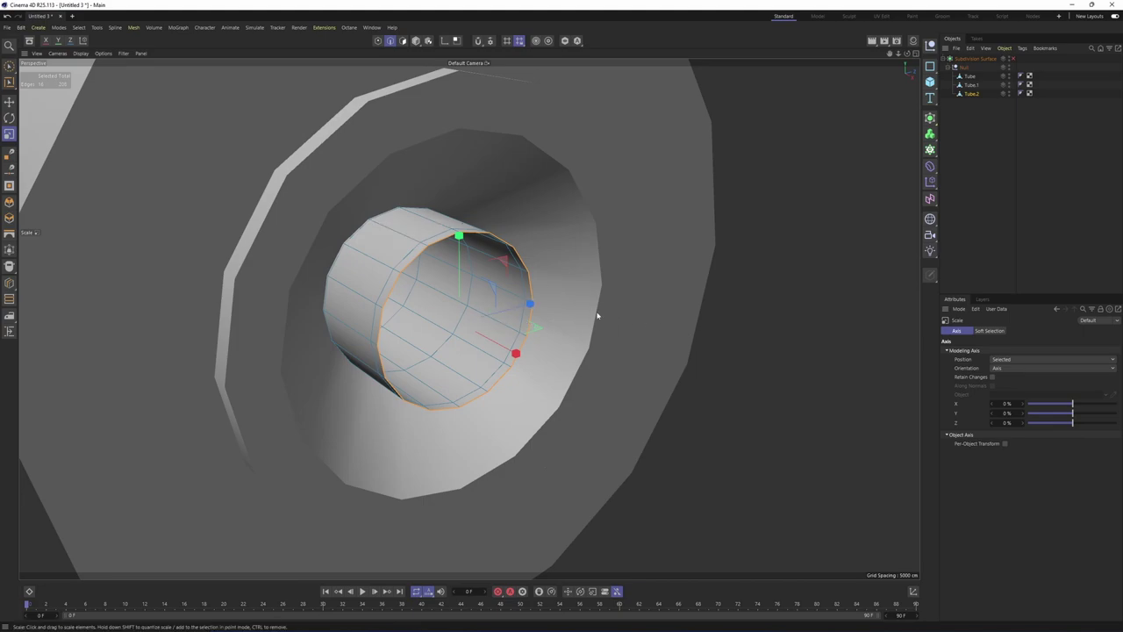
ctrl+drag(721, 332, 571, 339)
key(ctrl+z)
right_click(638, 285)
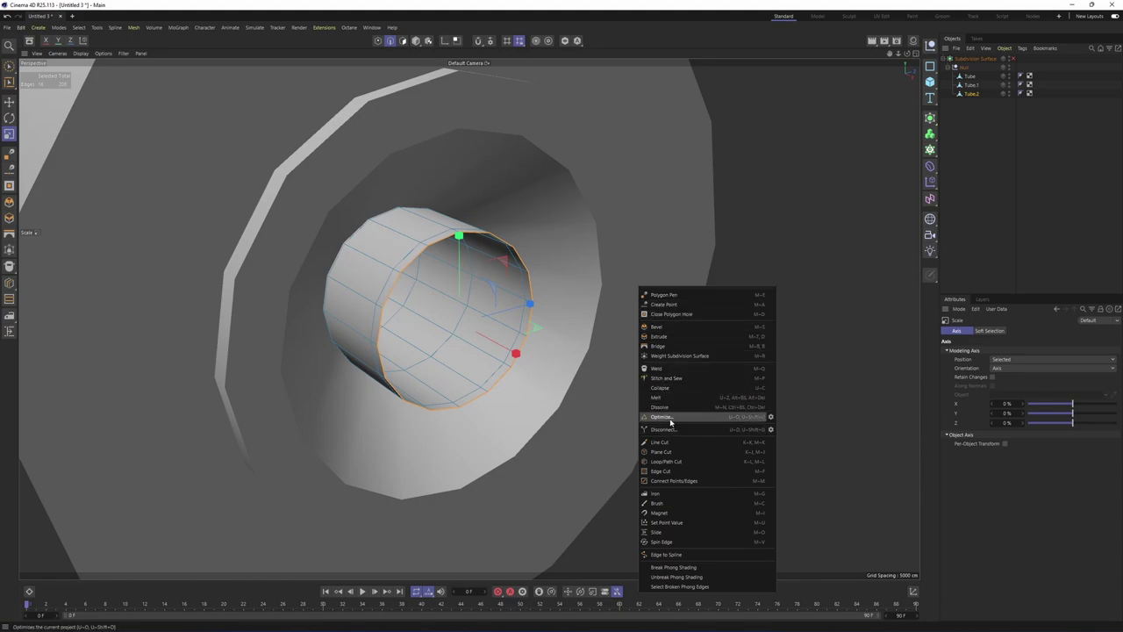
click(673, 340)
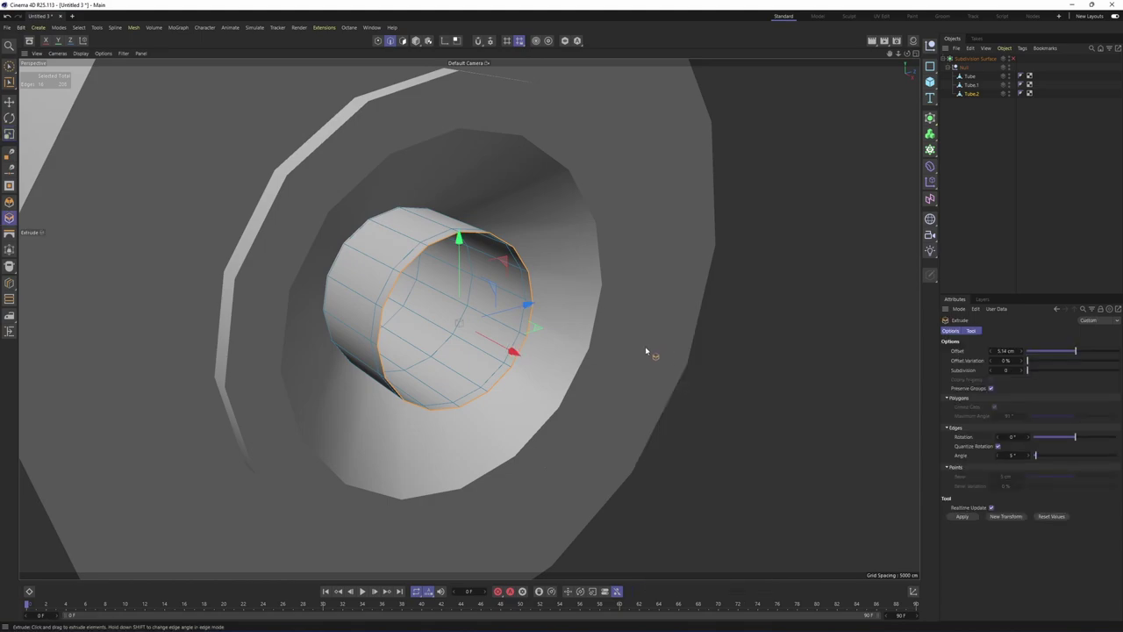
drag(650, 353, 698, 353)
drag(562, 353, 691, 357)
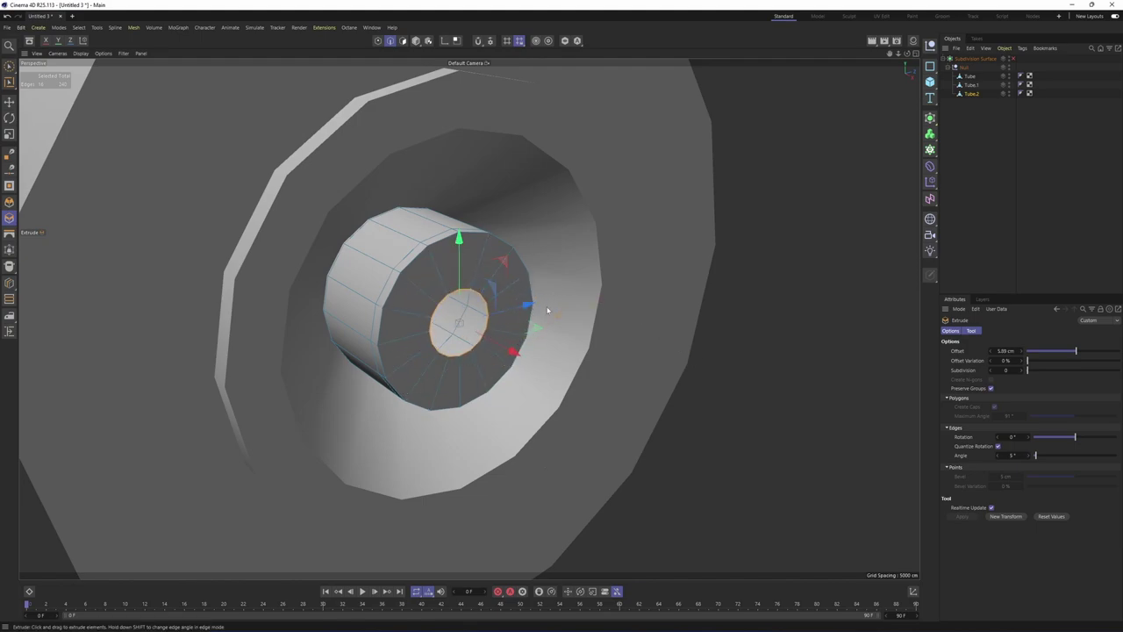
right_click(573, 271)
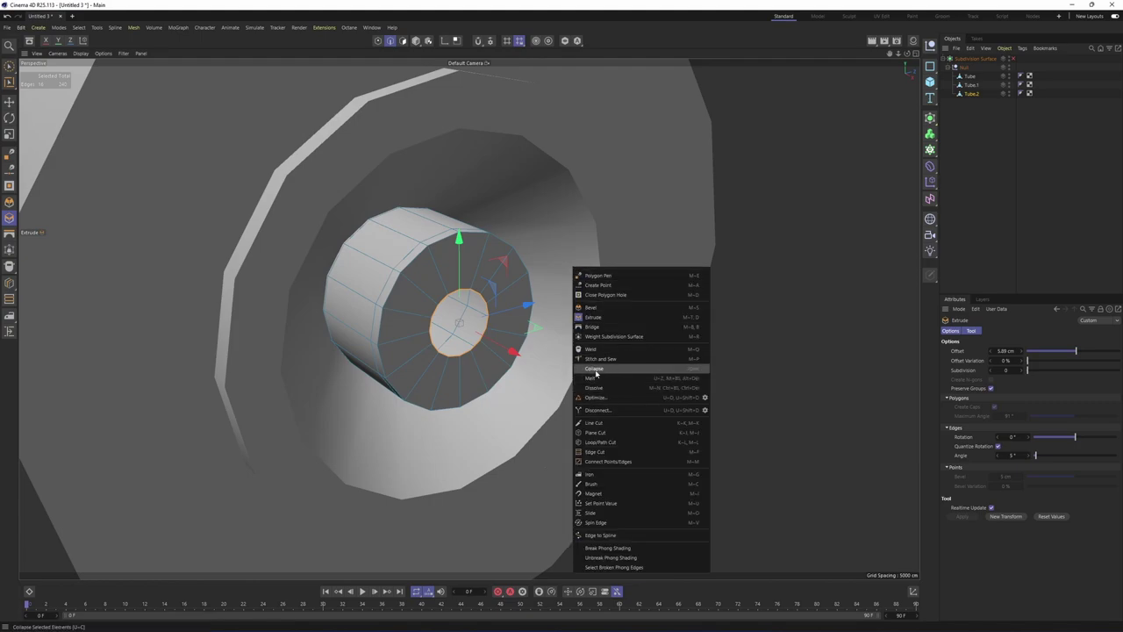
click(612, 365)
Scale-extrude the edge loop at the hub's opposite open end inward and collapse it to a centre point
alt+drag(506, 326, 339, 342)
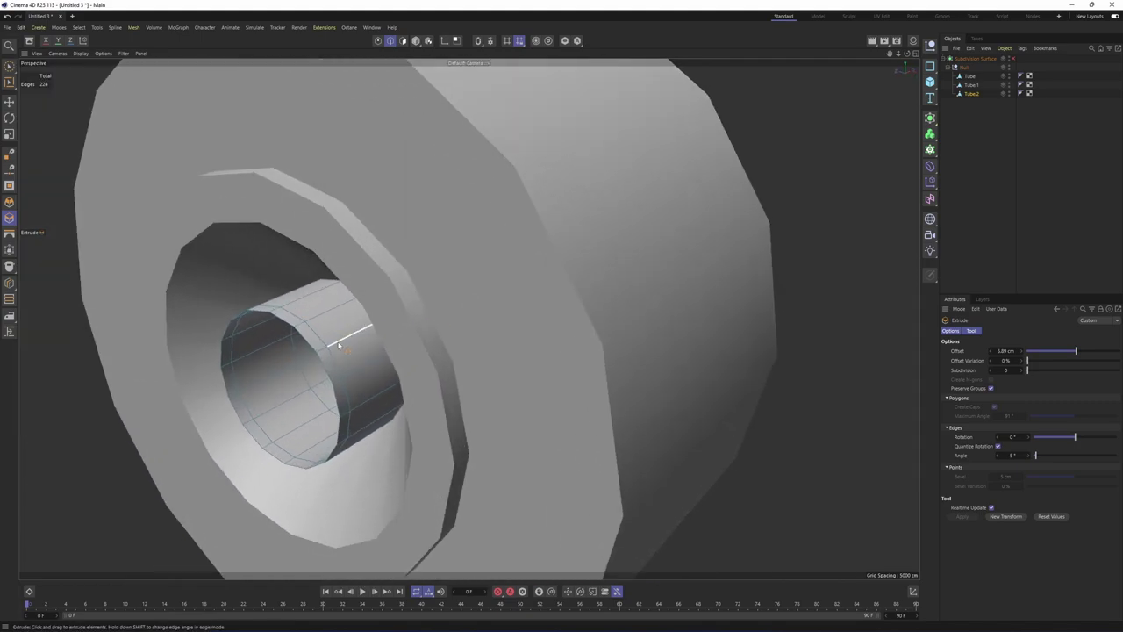
key(e)
click(313, 346)
double_click(314, 345)
alt+drag(430, 326, 411, 365)
scroll(422, 337, up, 2)
scroll(417, 340, down, 2)
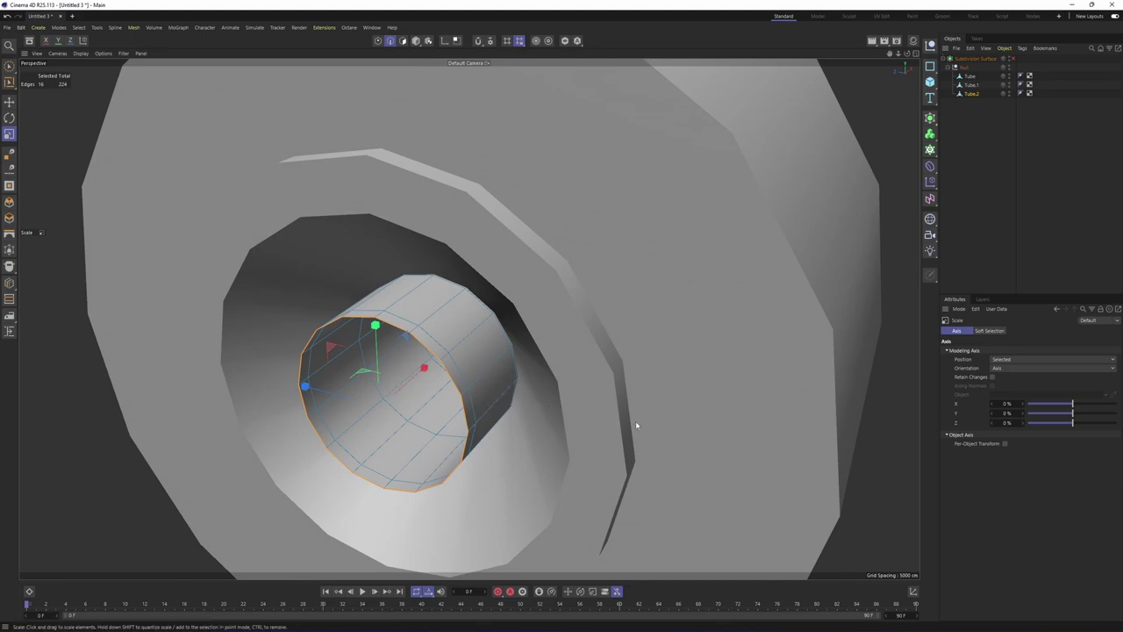
ctrl+drag(680, 429, 490, 362)
right_click(491, 363)
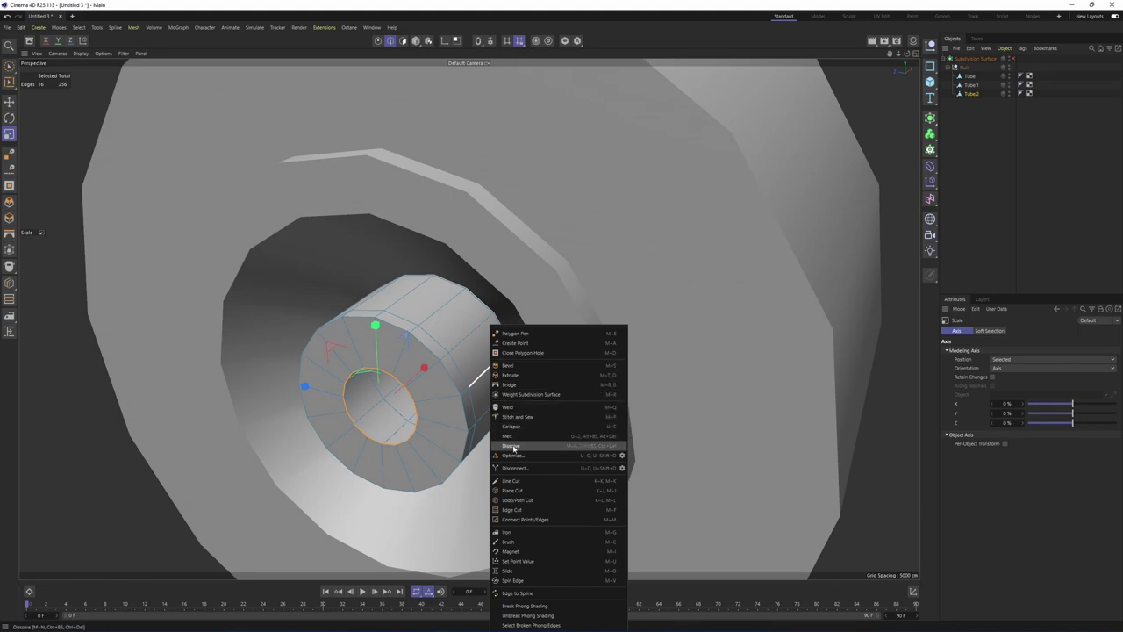
click(514, 448)
Enable the Subdivision Surface and examine how the hub's capped ends smooth, with and without subdivision
alt+drag(514, 448, 444, 345)
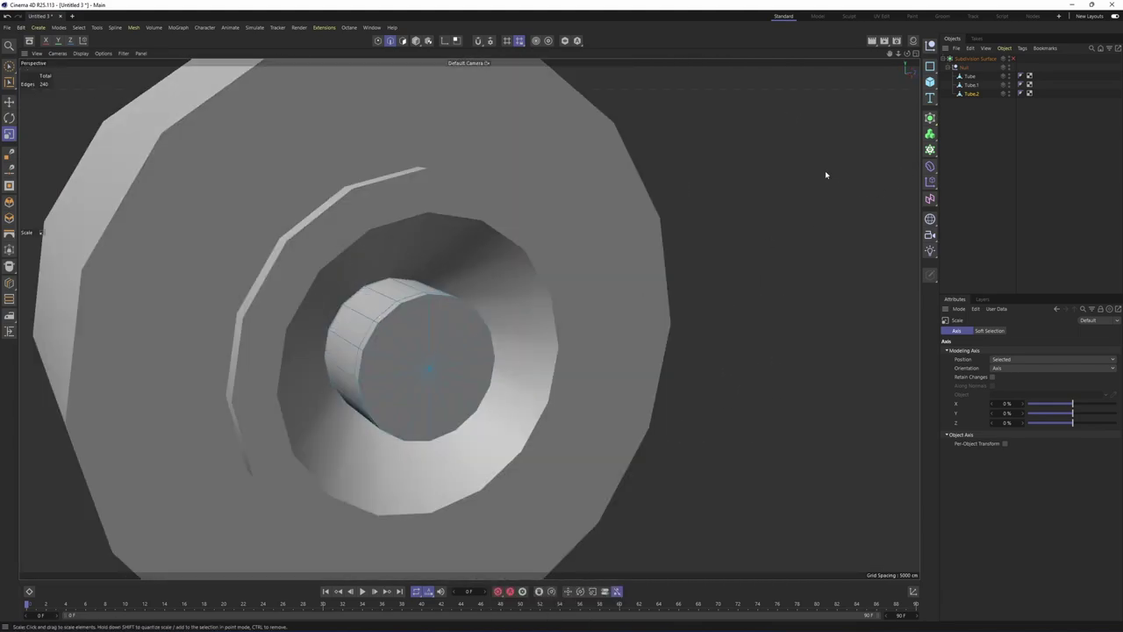
key(q)
alt+drag(395, 297, 364, 305)
click(972, 195)
alt+drag(469, 318, 480, 359)
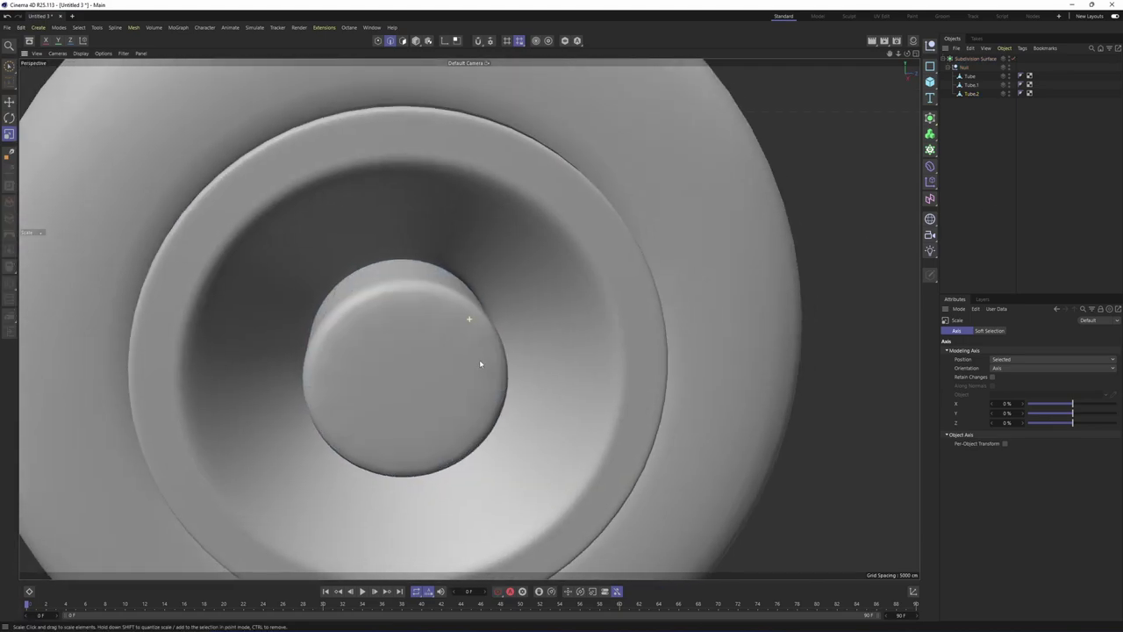
alt+middle_drag(479, 358, 351, 284)
alt+drag(351, 284, 430, 310)
click(446, 288)
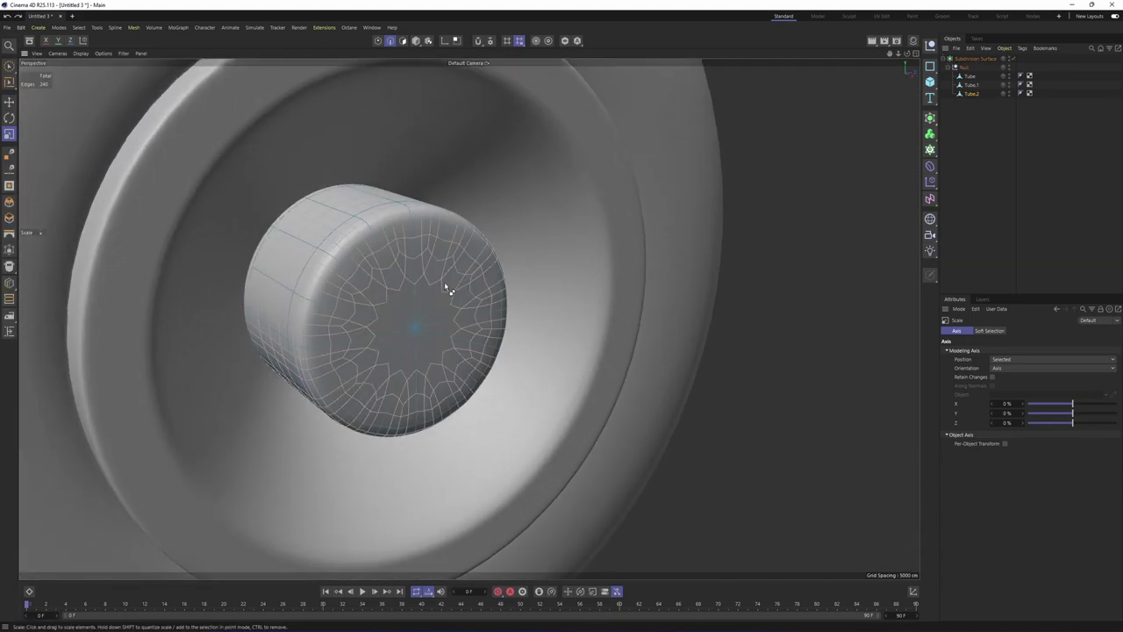
key(q)
key(q)
alt+drag(456, 326, 527, 289)
Disable the Subdivision Surface and cut a supporting edge loop into the hub's end cap at about 78.4% offset
key(q)
right_click(590, 260)
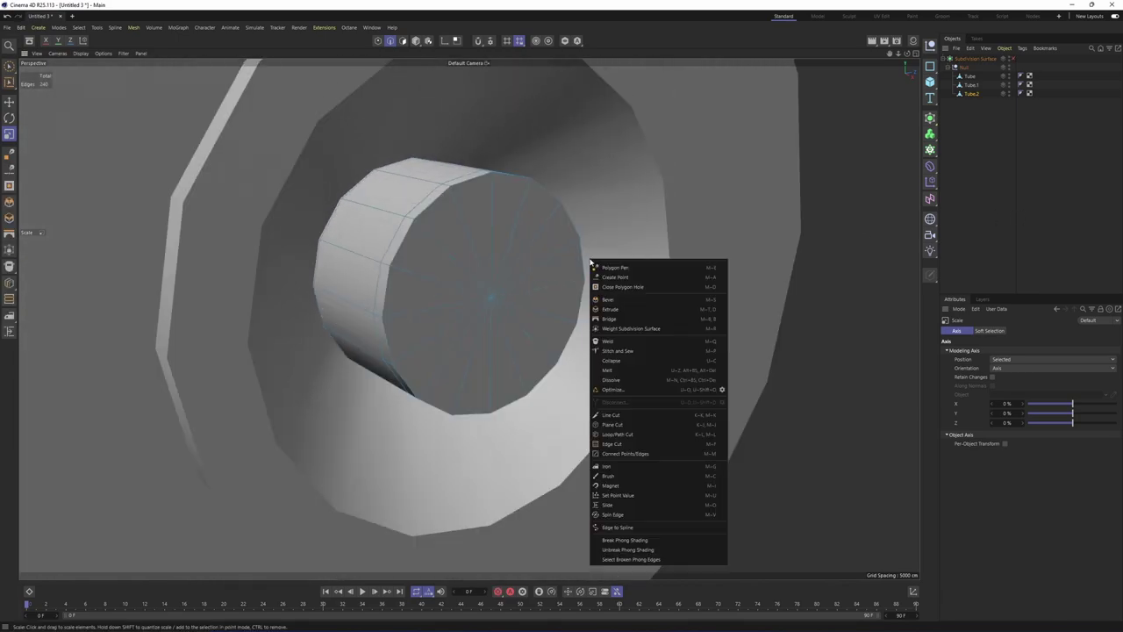
click(629, 438)
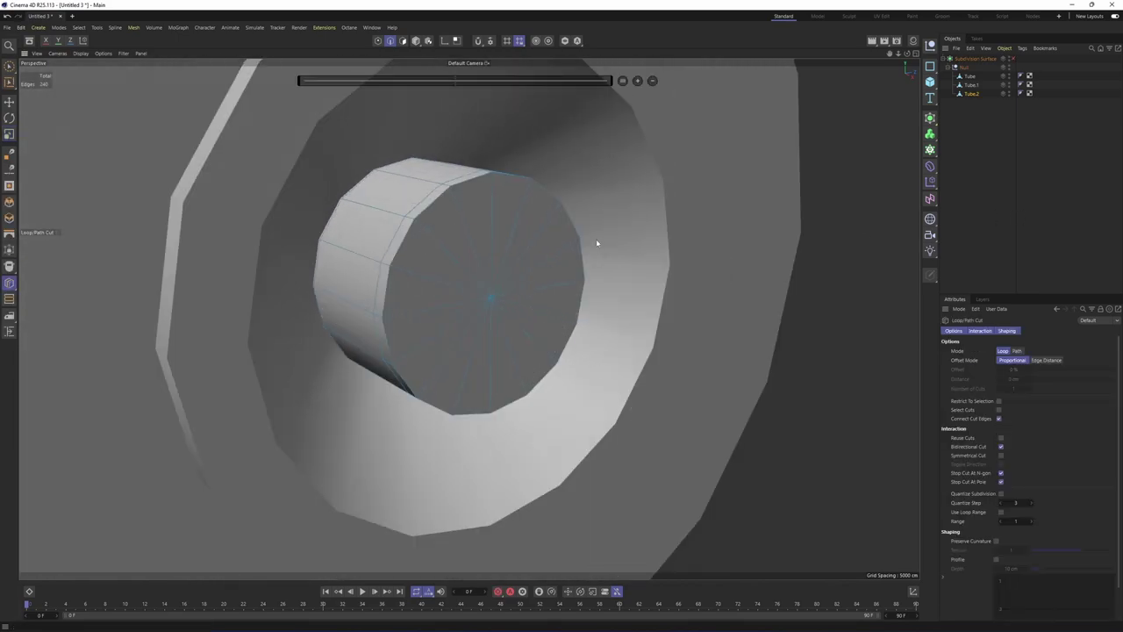
click(431, 240)
scroll(424, 244, down, 1)
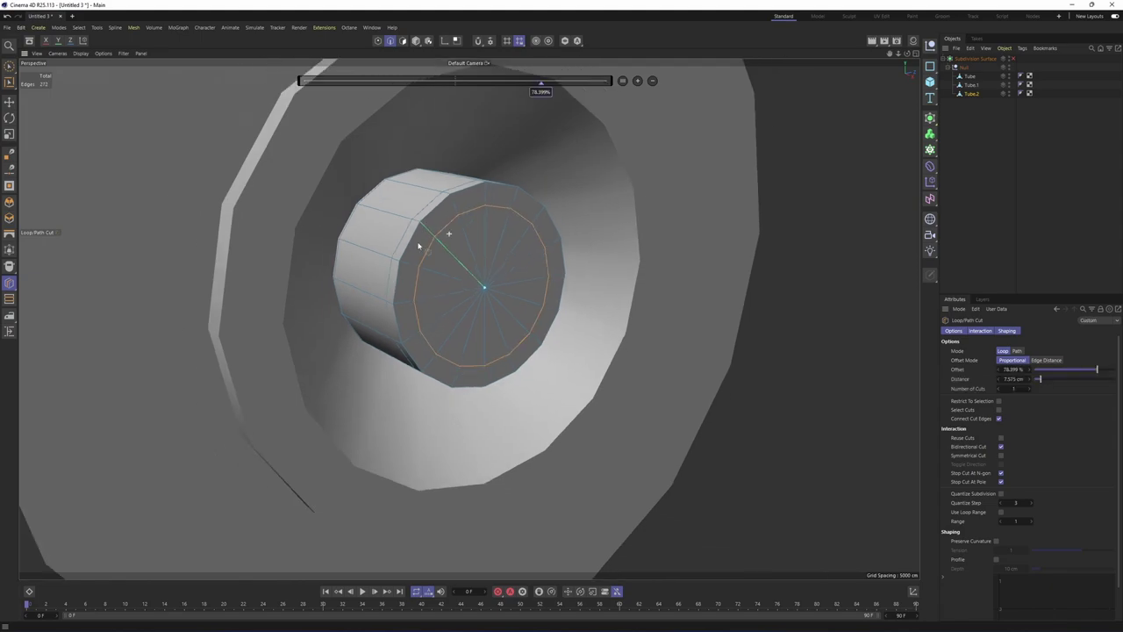
alt+drag(421, 246, 344, 327)
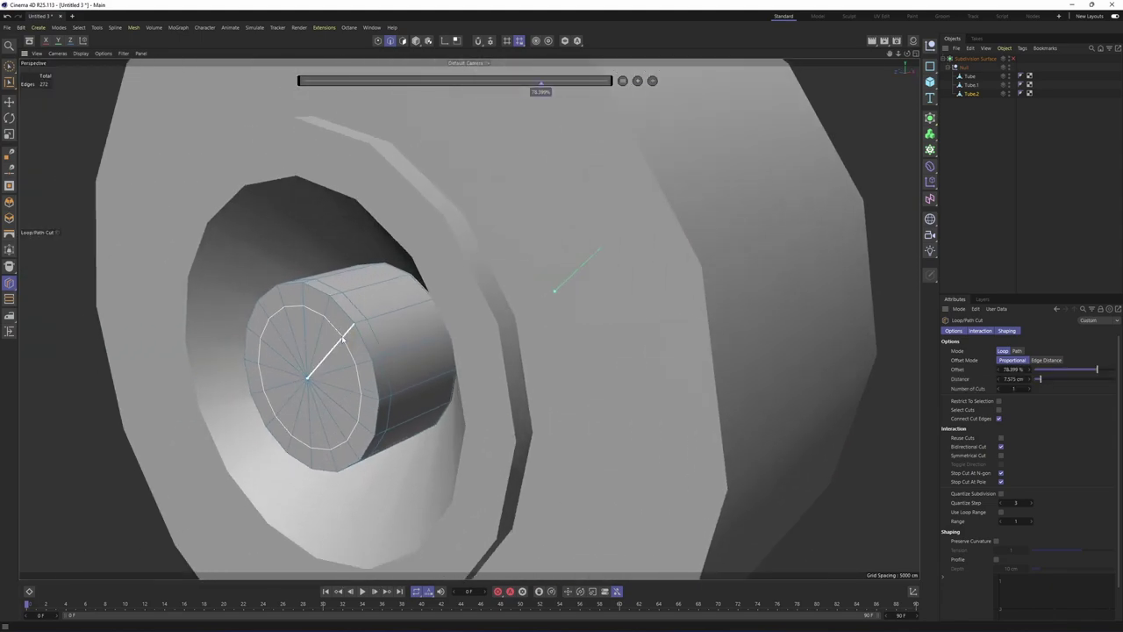
Enable smoothing, deselect everything and compare the wheel, mudguard and body frame with the scooter reference in the Right view
key(q)
alt+drag(790, 288, 486, 330)
click(972, 184)
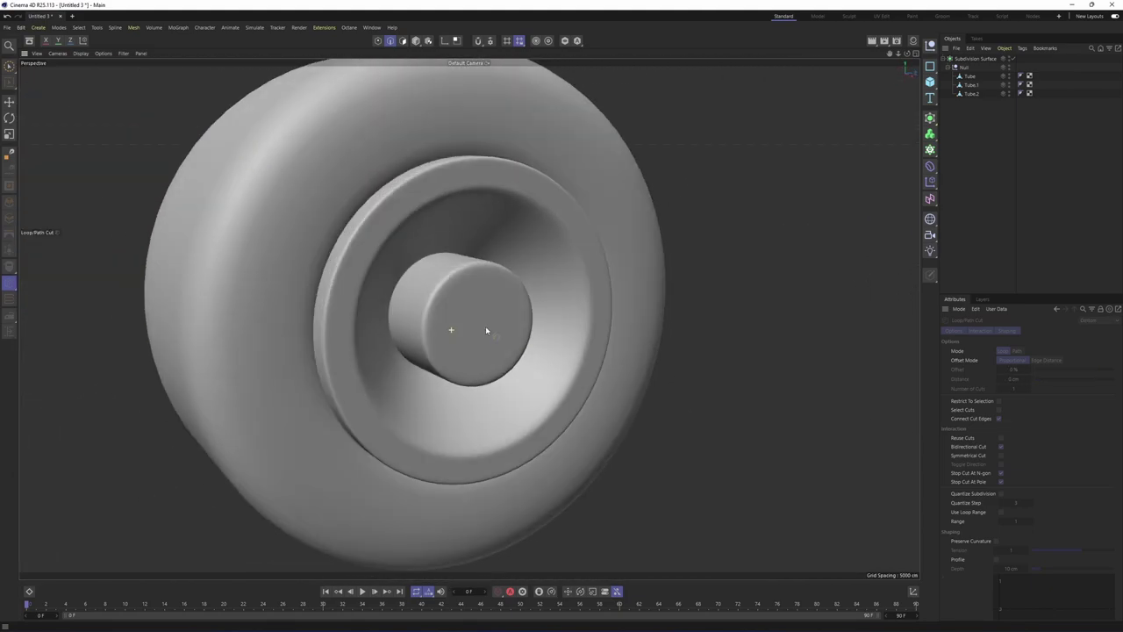
middle_click(487, 330)
middle_click(459, 338)
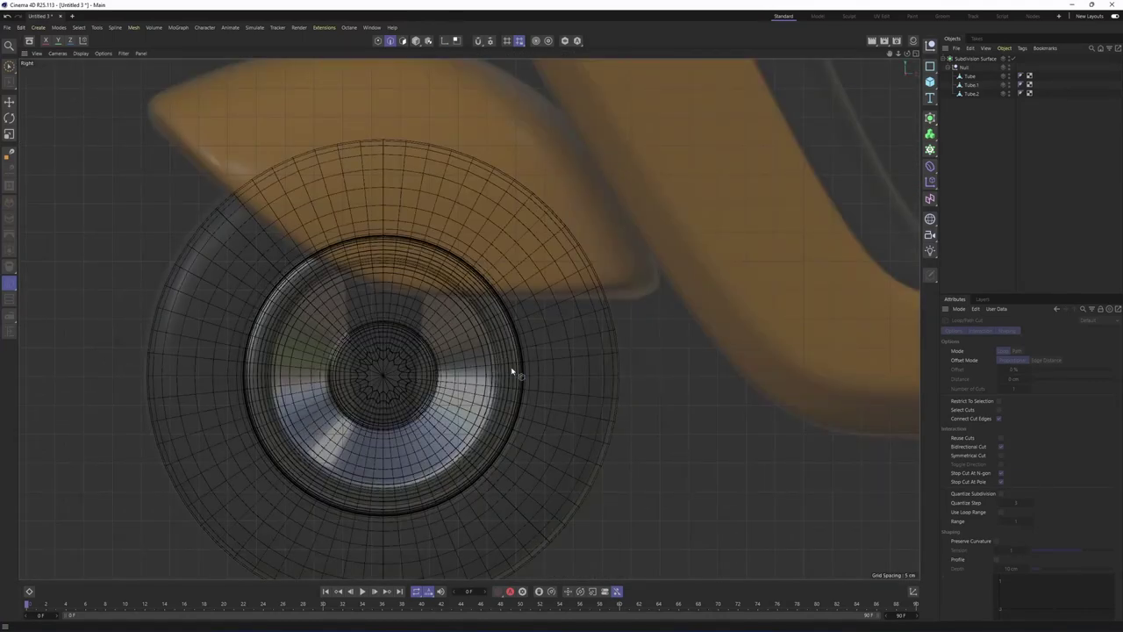
middle_click(466, 358)
middle_click(428, 344)
alt+middle_drag(430, 335, 425, 430)
scroll(437, 390, down, 5)
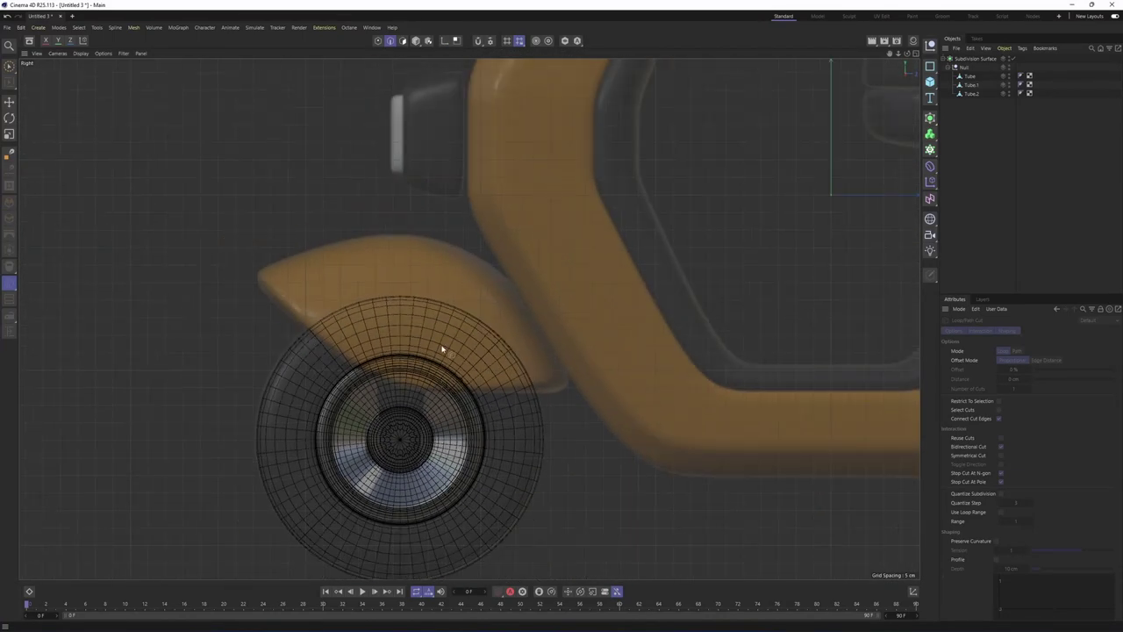
alt+middle_drag(453, 250, 408, 275)
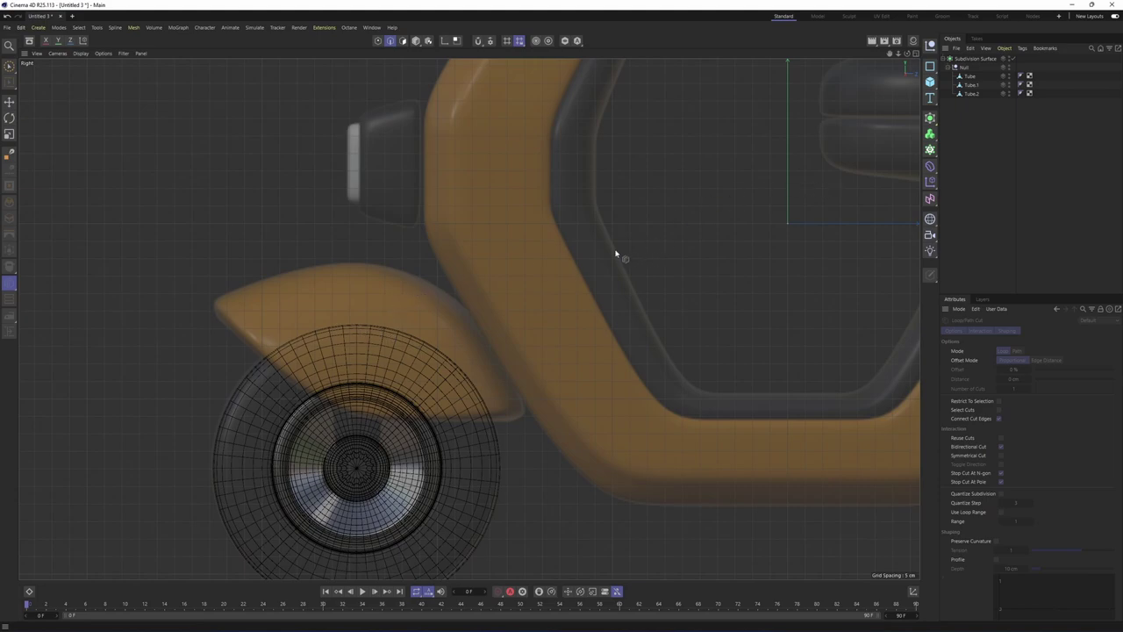
alt+middle_drag(615, 253, 570, 259)
alt+middle_drag(611, 219, 568, 256)
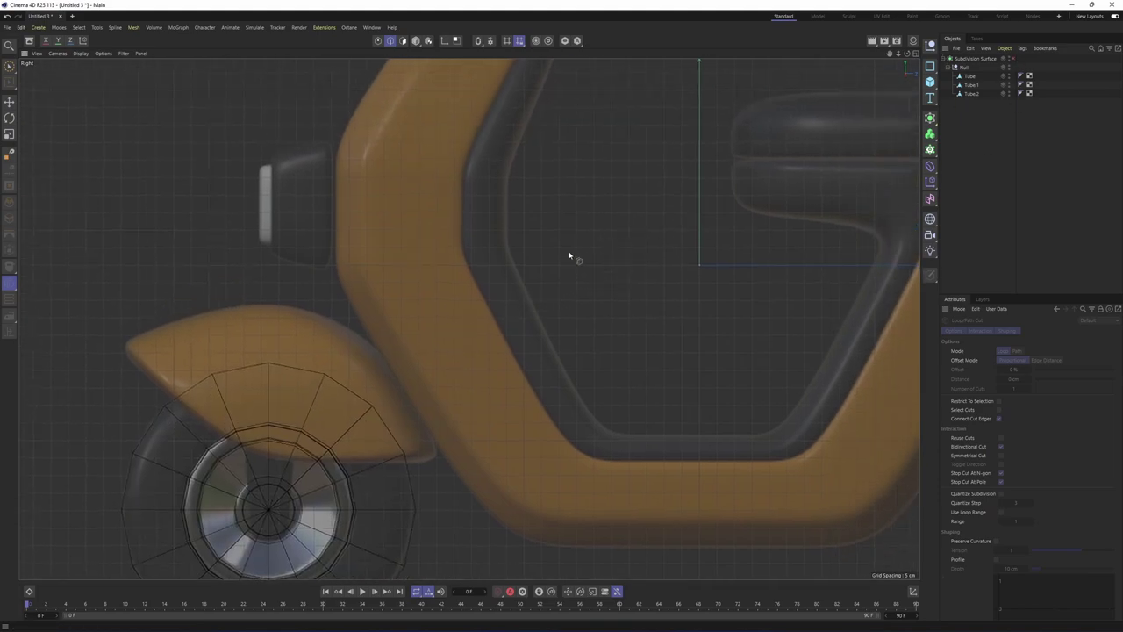
Add a cube, move it over the front mudguard in the Right view and switch to Model mode
key(d)
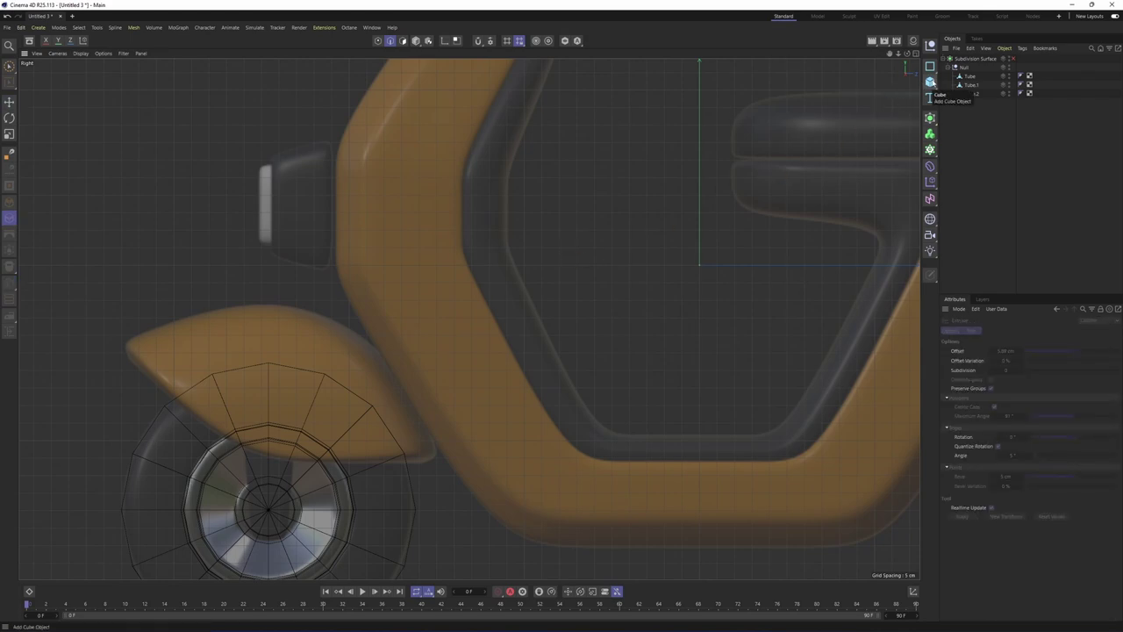
click(930, 82)
scroll(653, 245, down, 2)
drag(642, 199, 343, 275)
scroll(377, 268, down, 2)
alt+middle_drag(357, 267, 384, 272)
scroll(383, 272, up, 1)
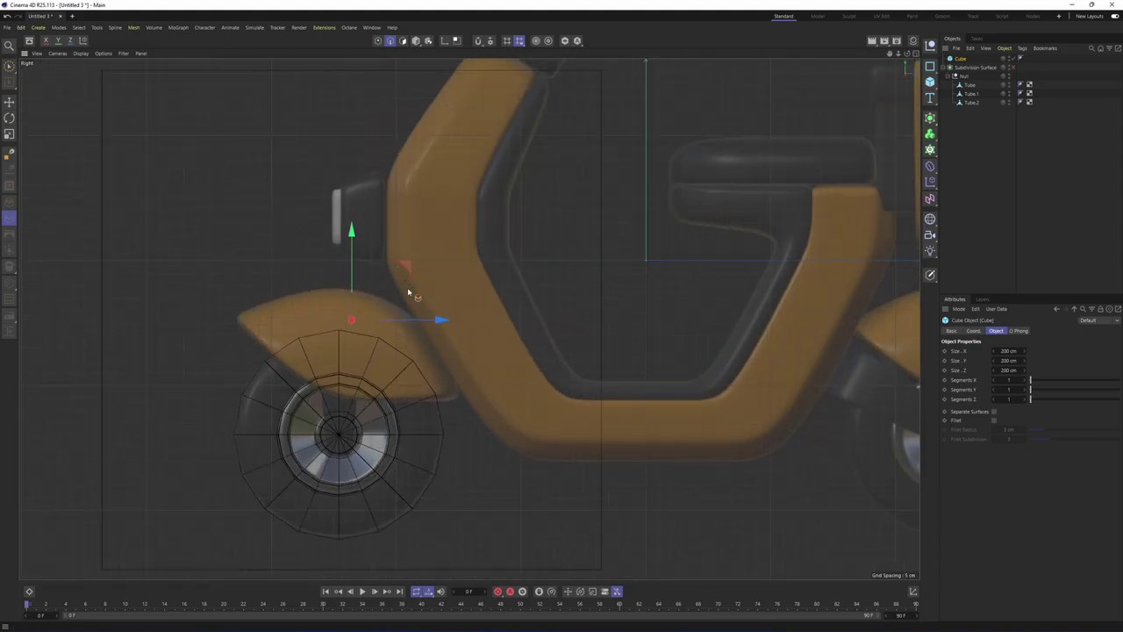
click(416, 41)
alt+middle_drag(394, 167, 411, 146)
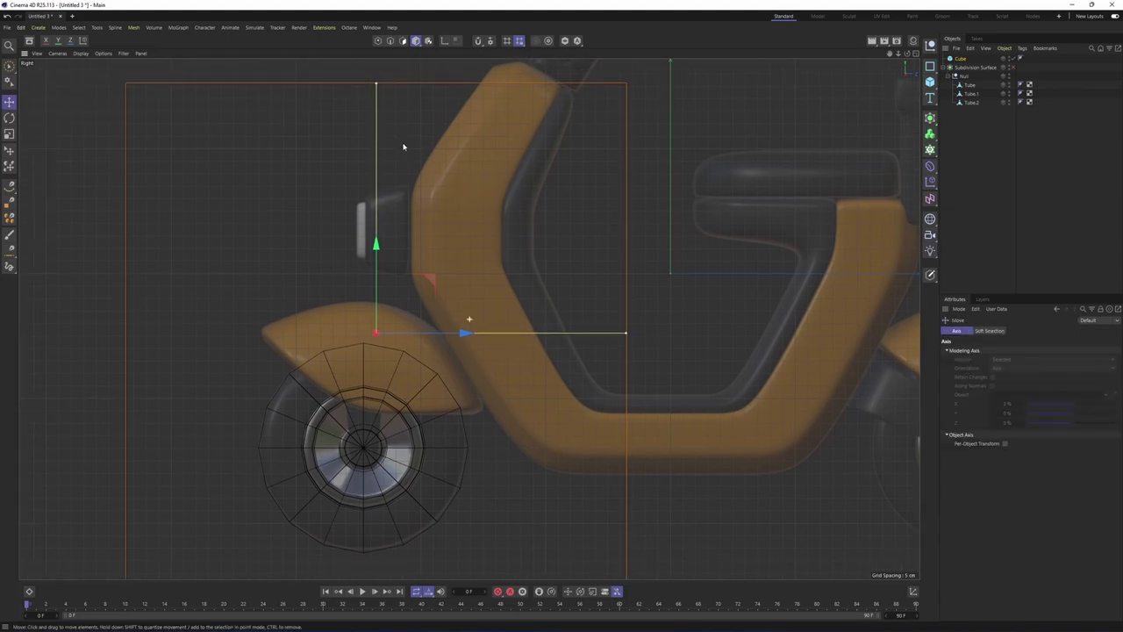
key(ctrl+z)
drag(376, 83, 400, 268)
key(ctrl+z)
Reduce the cube's height and length in the Right view and move it to enclose the reference's front mudguard
alt+middle_drag(424, 209, 415, 242)
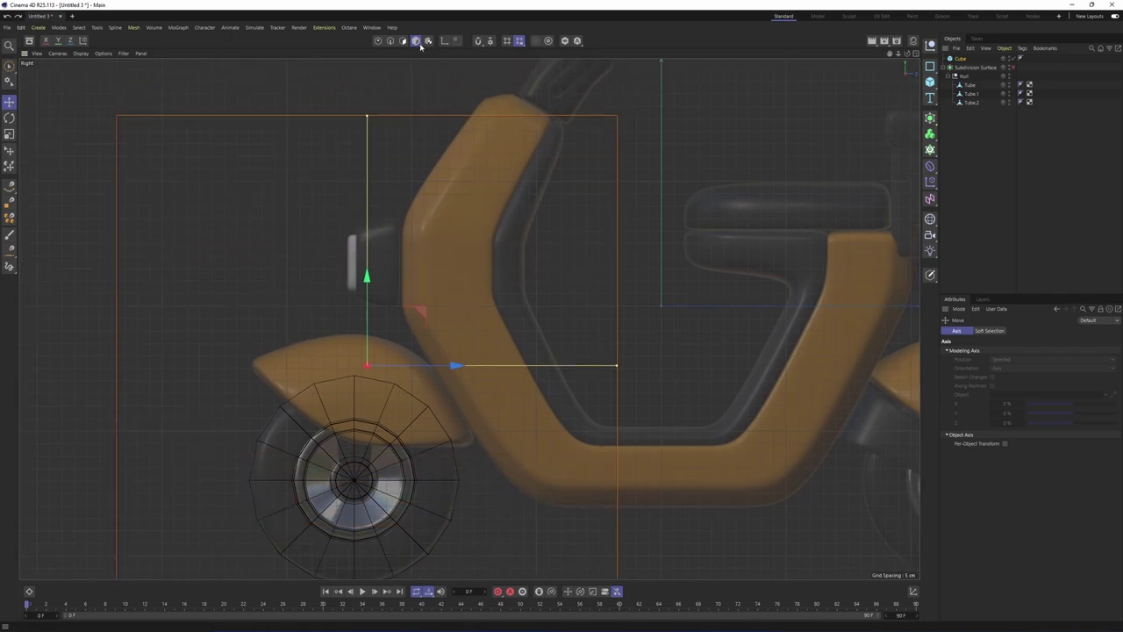
alt+middle_drag(399, 168, 406, 144)
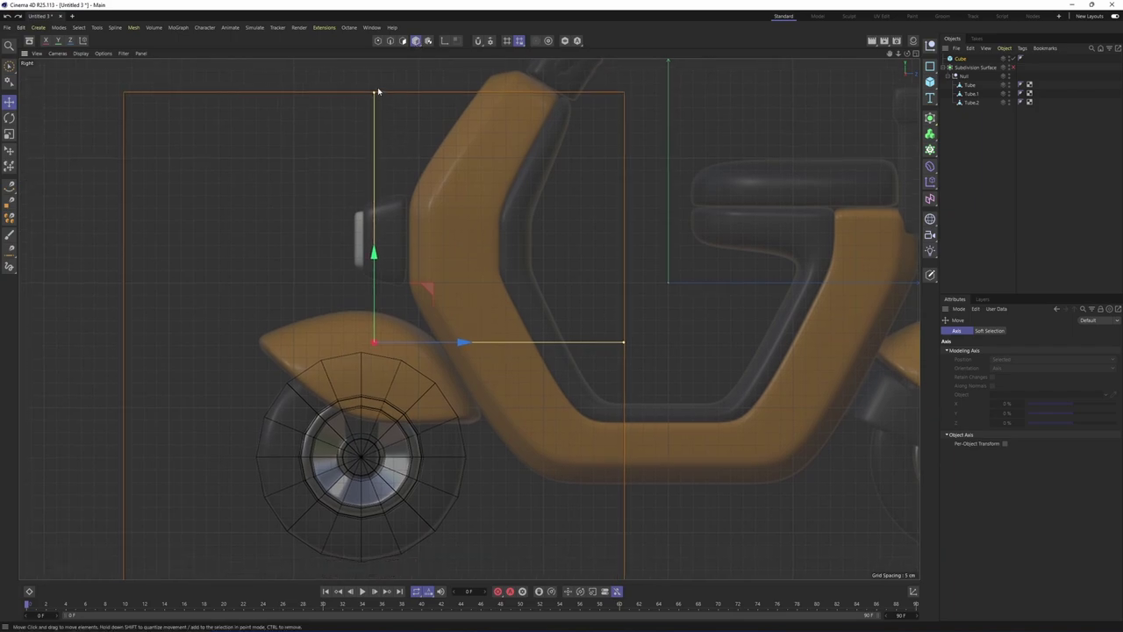
drag(376, 92, 406, 345)
drag(377, 328, 373, 295)
drag(626, 366, 562, 365)
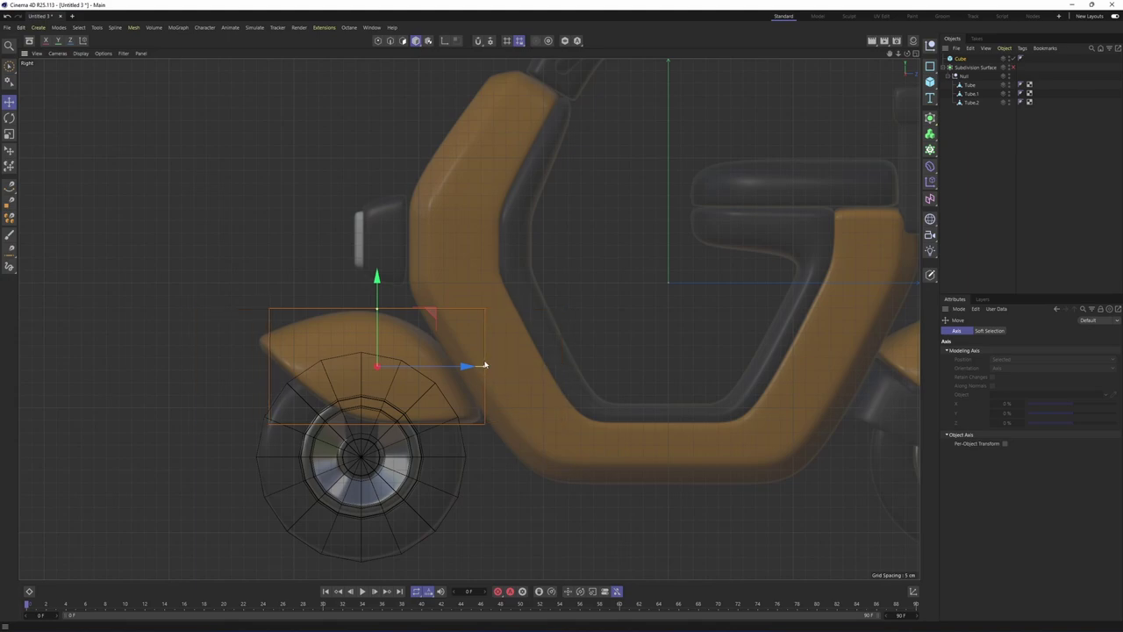
drag(454, 369, 447, 368)
Narrow the cube in the Front view to the width of the reference mudguard
middle_click(456, 371)
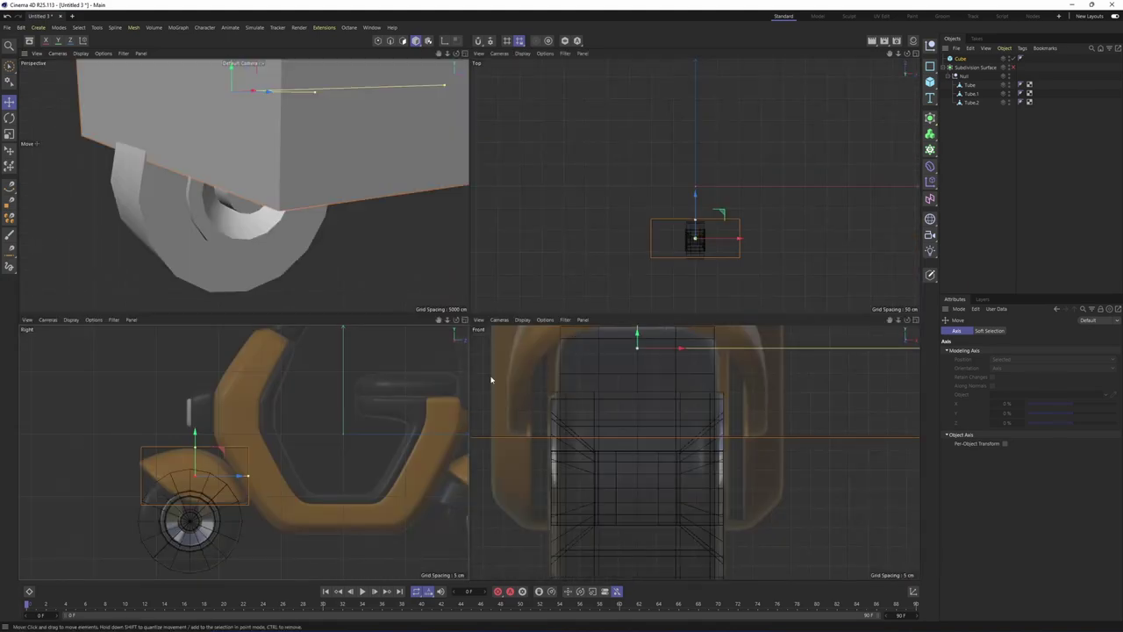
middle_click(544, 375)
scroll(629, 348, down, 2)
scroll(628, 347, down, 5)
scroll(685, 366, up, 3)
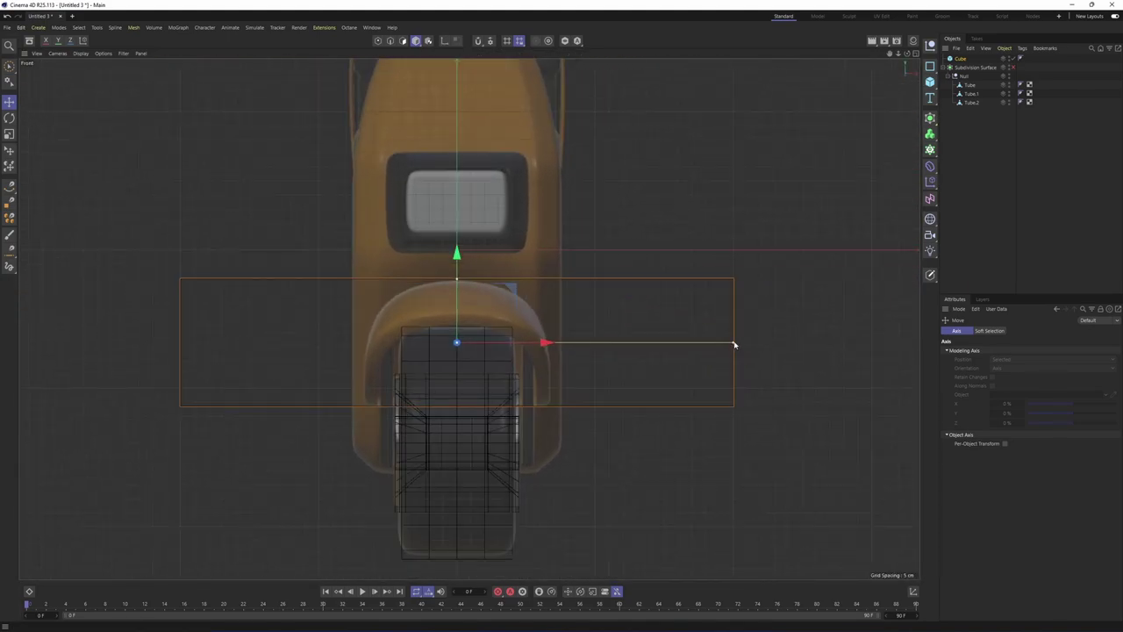
drag(734, 345, 552, 352)
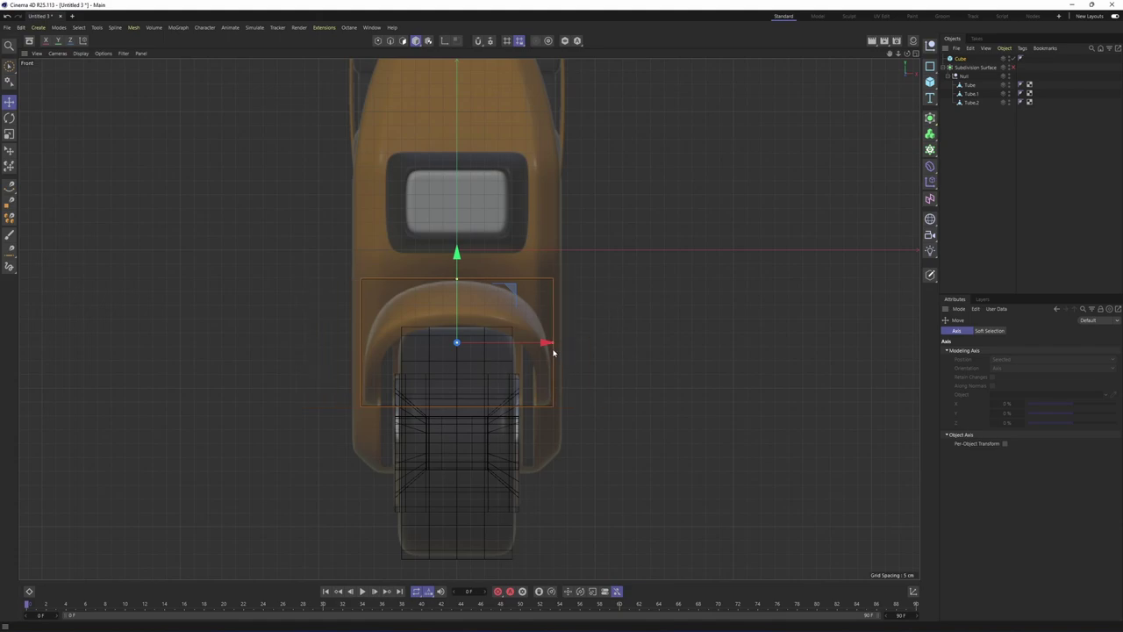
Make the cube editable and place it inside the Null under the Subdivision Surface
middle_click(551, 353)
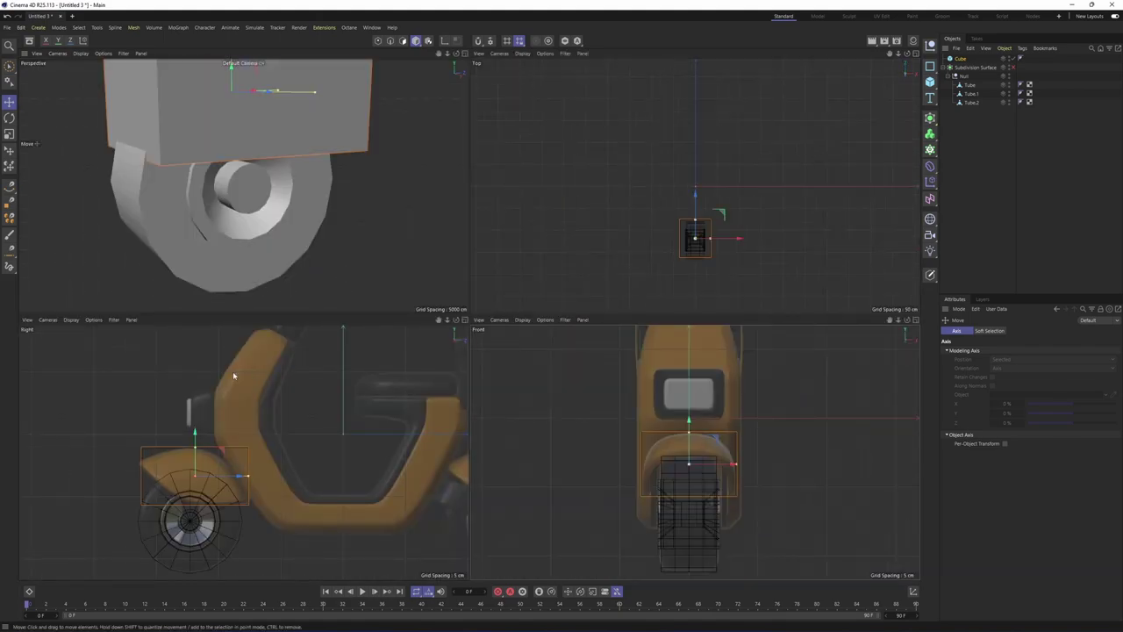
middle_click(313, 254)
scroll(381, 349, down, 2)
alt+middle_drag(319, 255, 390, 393)
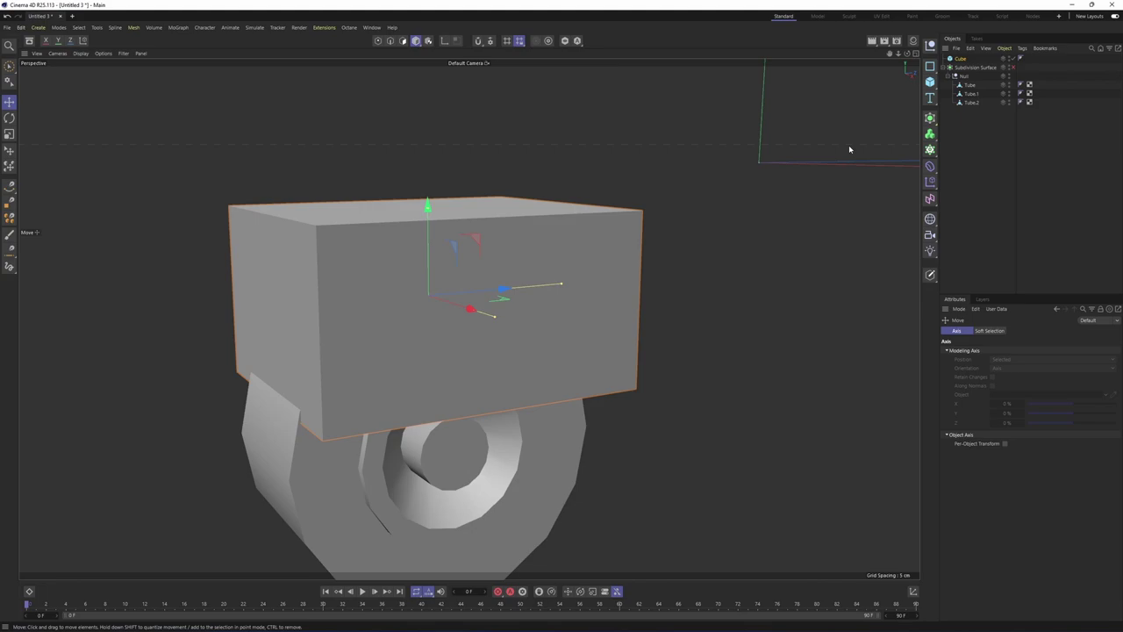
click(931, 277)
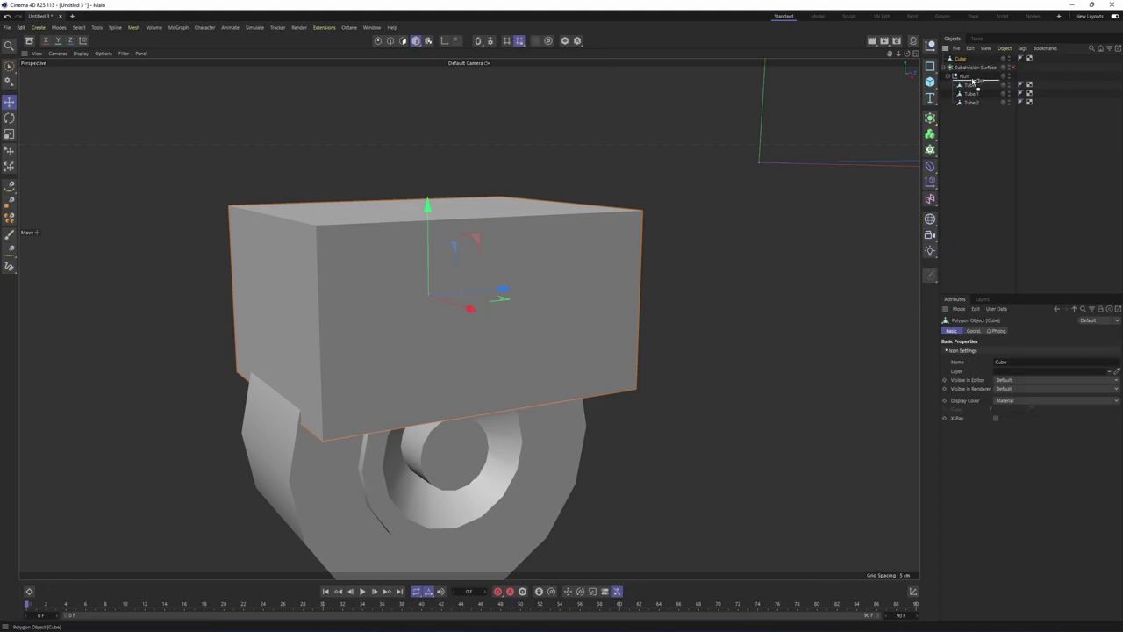
drag(972, 80, 973, 81)
Delete the cube's front and bottom faces in Polygons mode
alt+drag(491, 207, 552, 202)
click(403, 42)
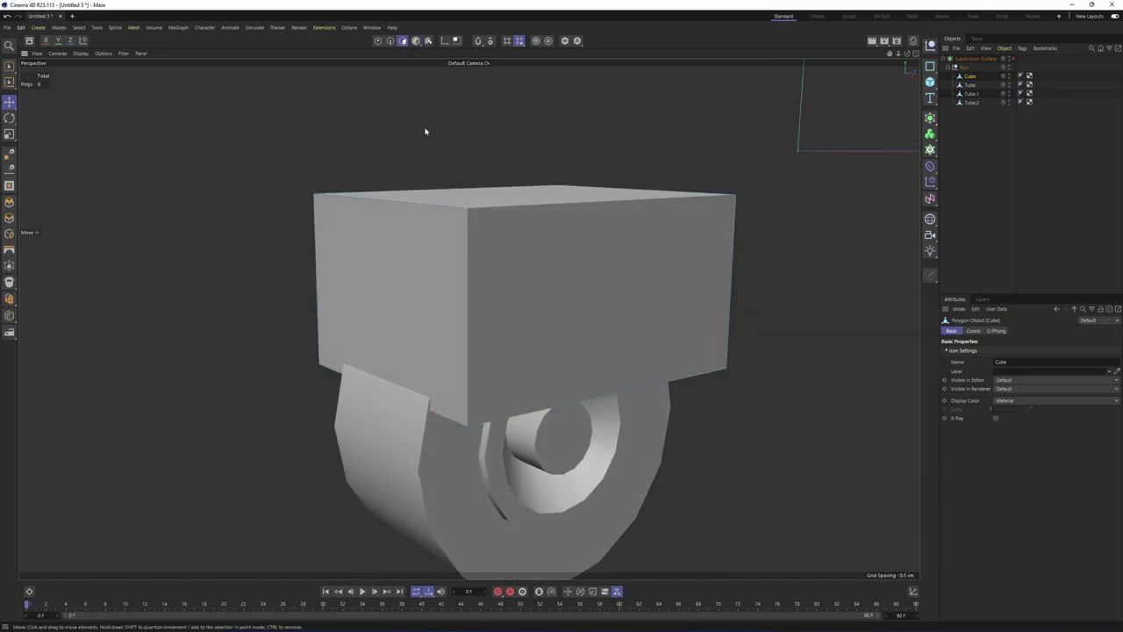
alt+drag(424, 130, 399, 154)
click(392, 263)
key(Delete)
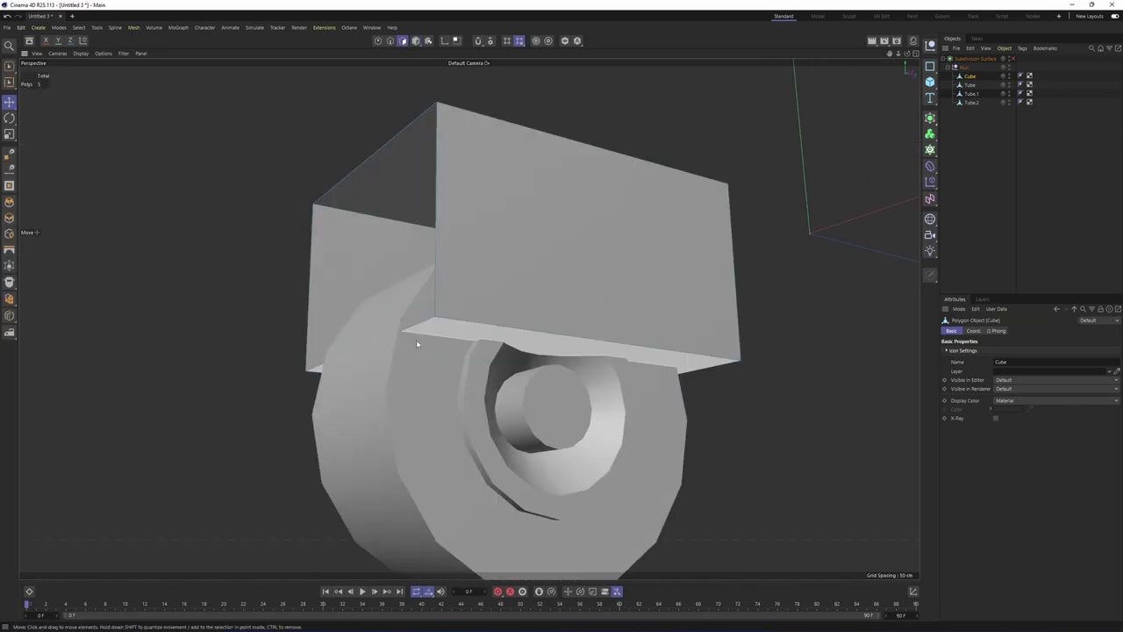
key(Delete)
alt+drag(609, 409, 516, 356)
Switch to Points mode and use Rectangle Selection to select the cube's lower front corner points in the Right view
middle_click(516, 357)
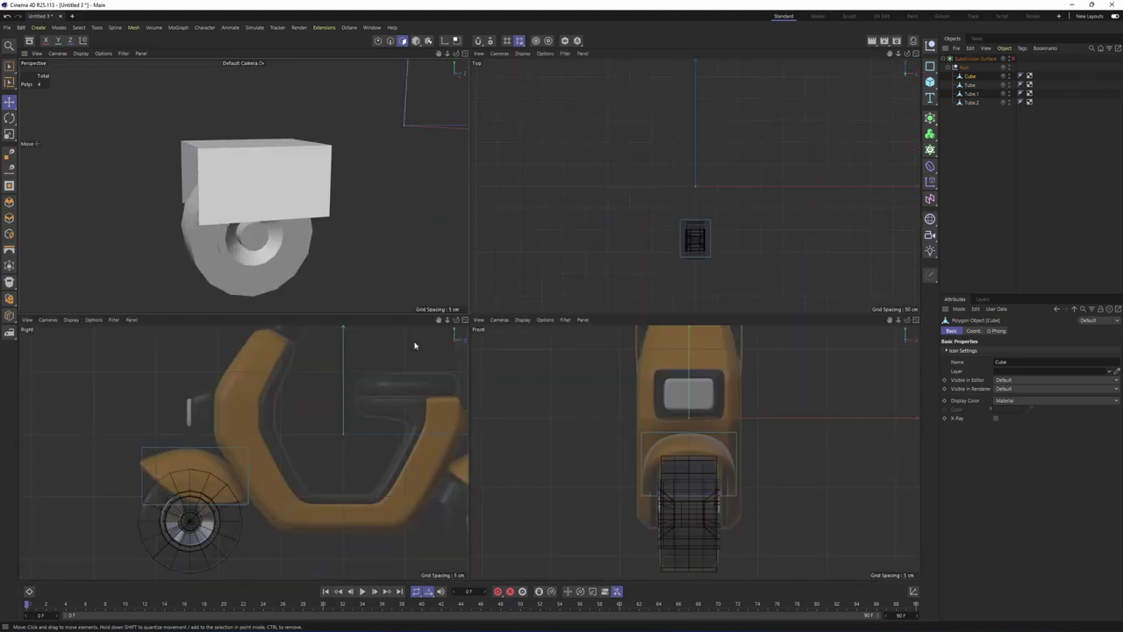
middle_click(362, 409)
mouse_move(377, 288)
alt+middle_down()
mouse_move(390, 249)
mouse_move(377, 267)
alt+middle_up()
alt+right_drag(377, 267, 377, 253)
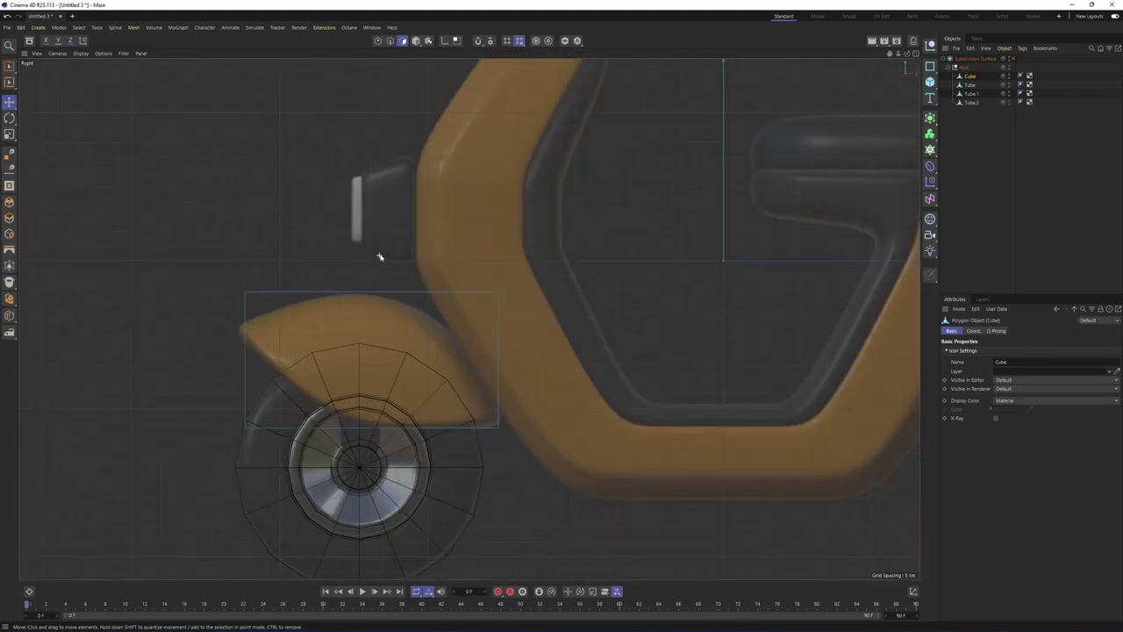
click(378, 41)
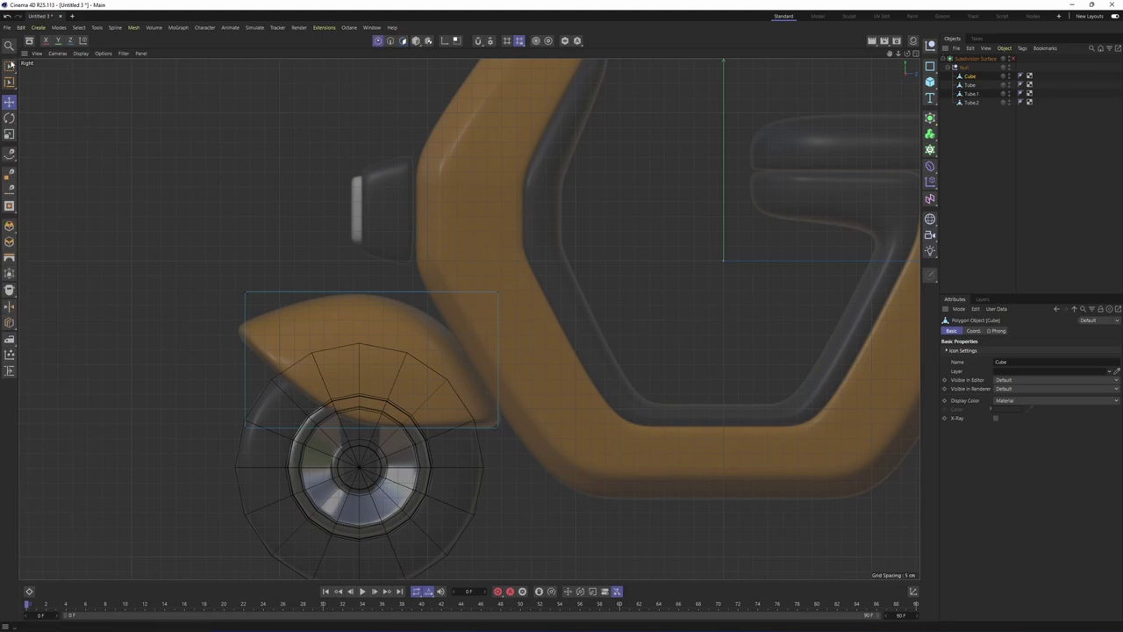
click(9, 66)
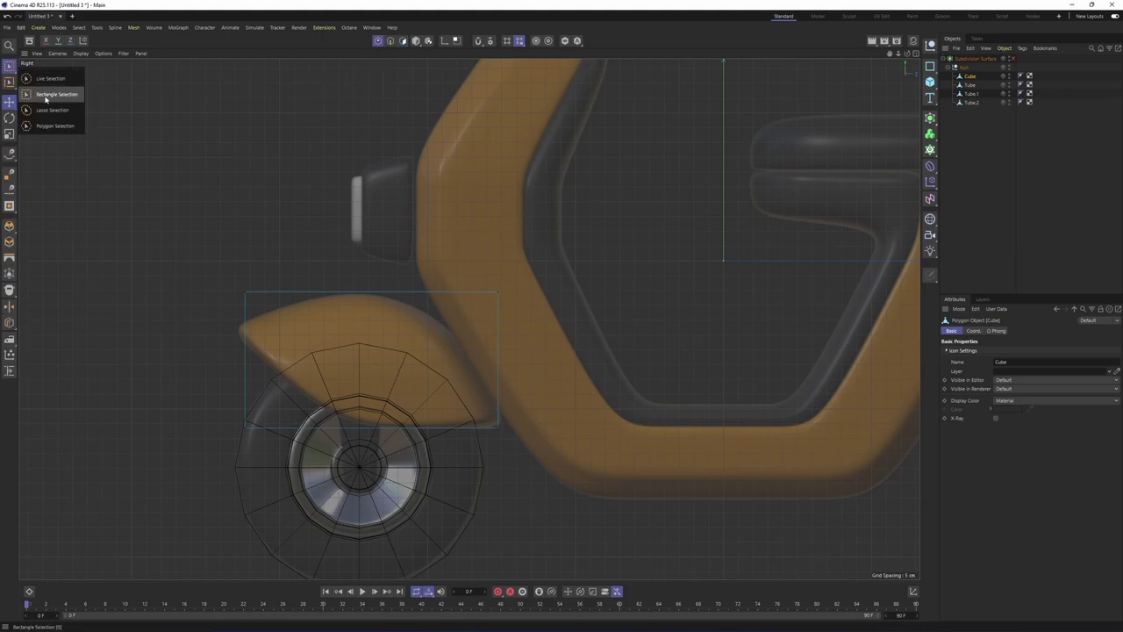
click(58, 99)
alt+middle_drag(235, 410, 290, 380)
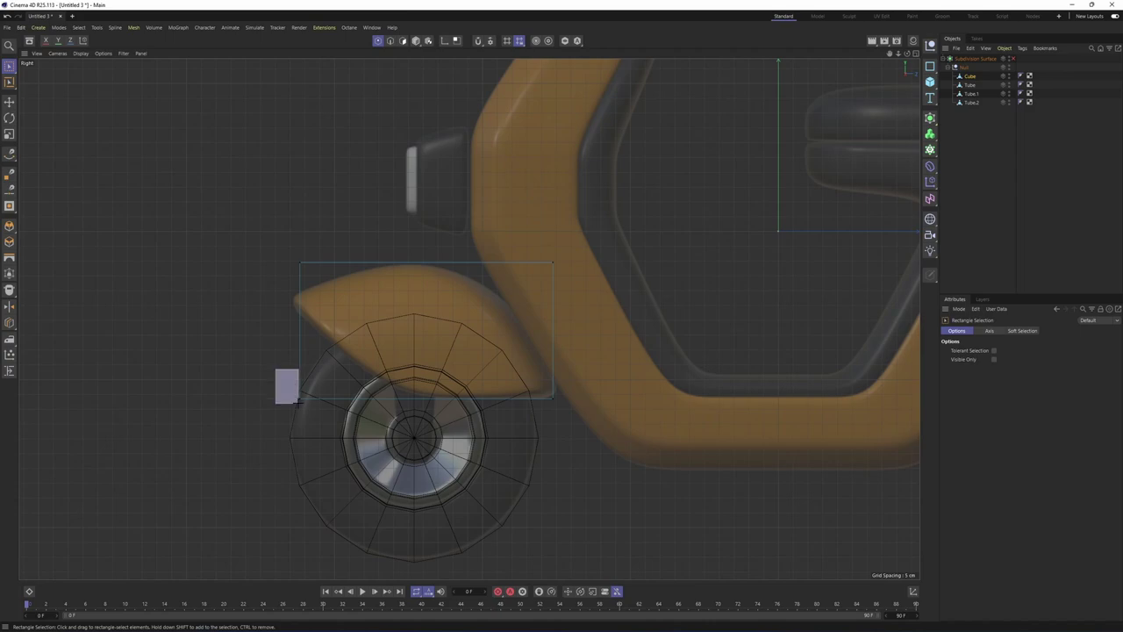
drag(299, 403, 325, 429)
scroll(356, 367, up, 3)
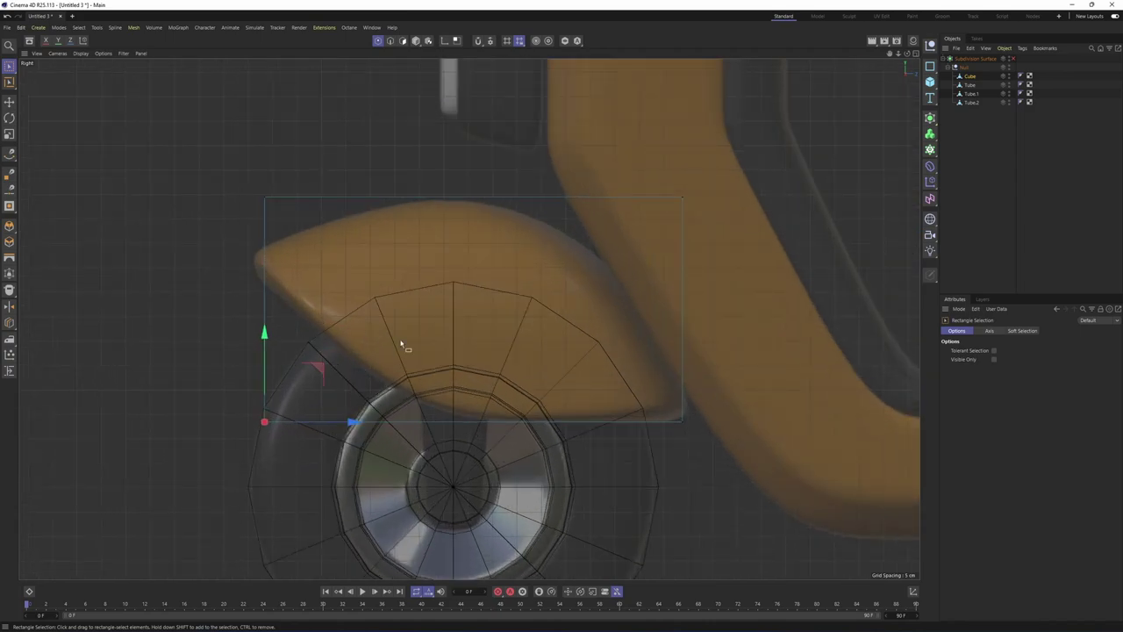
Reselect the lower front corner points with Rectangle Selection and check in Perspective that the points on both sides are included
click(9, 66)
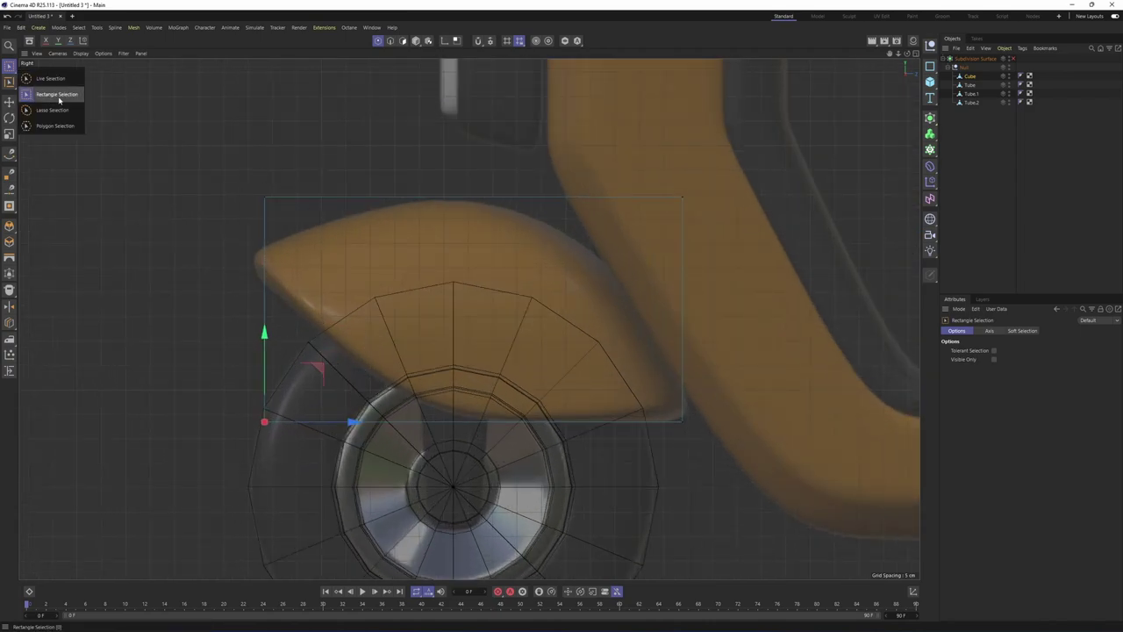
click(53, 94)
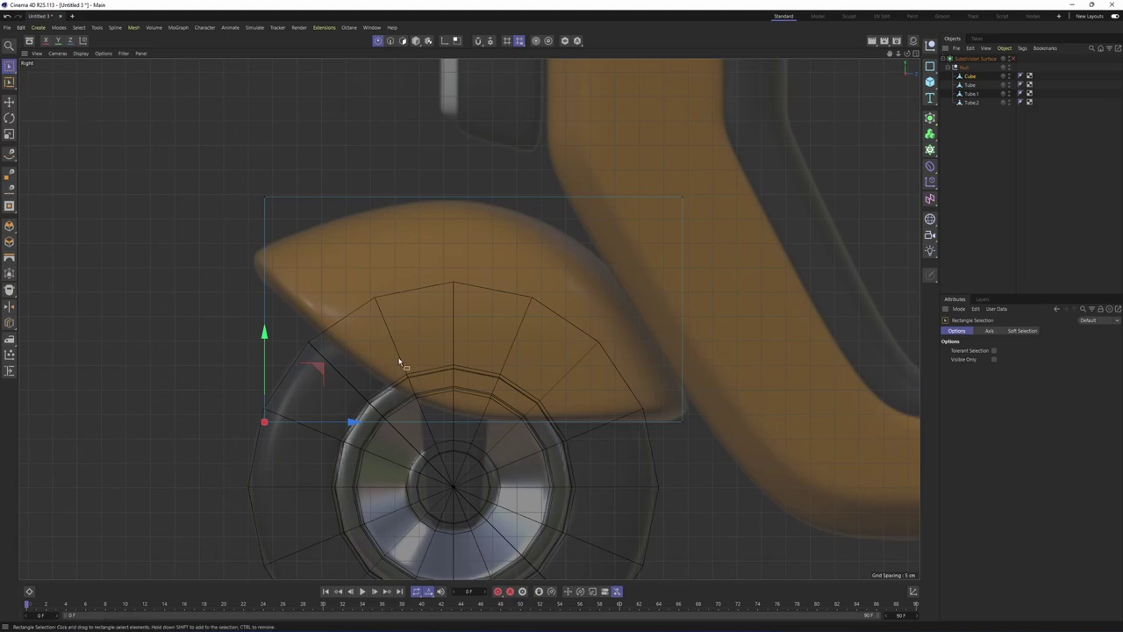
drag(252, 407, 298, 456)
drag(232, 394, 304, 457)
drag(217, 369, 302, 444)
middle_click(308, 377)
middle_click(318, 270)
alt+drag(338, 303, 374, 357)
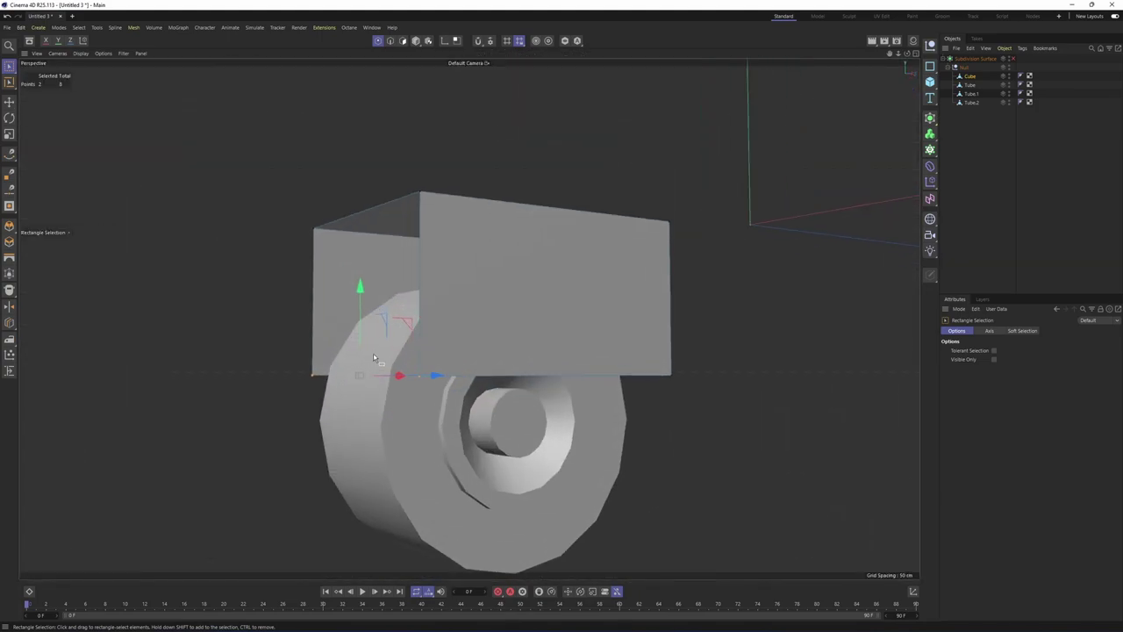
middle_click(509, 380)
middle_click(406, 406)
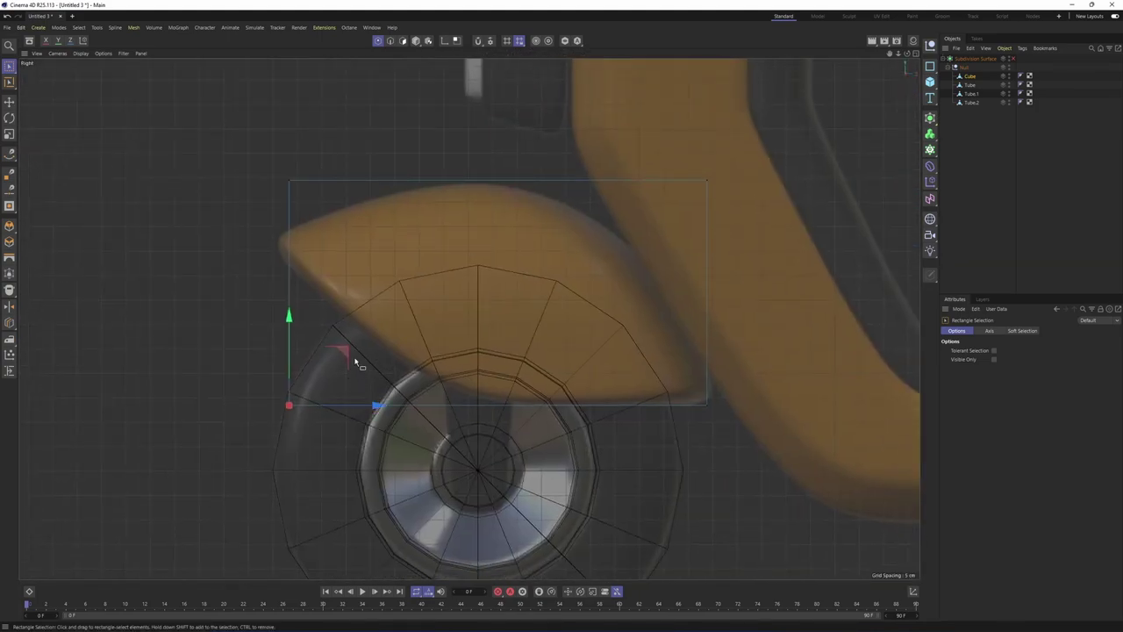
Move the cube's front and rear corner points in the Right view to follow the outline of the reference mudguard
drag(345, 352, 505, 347)
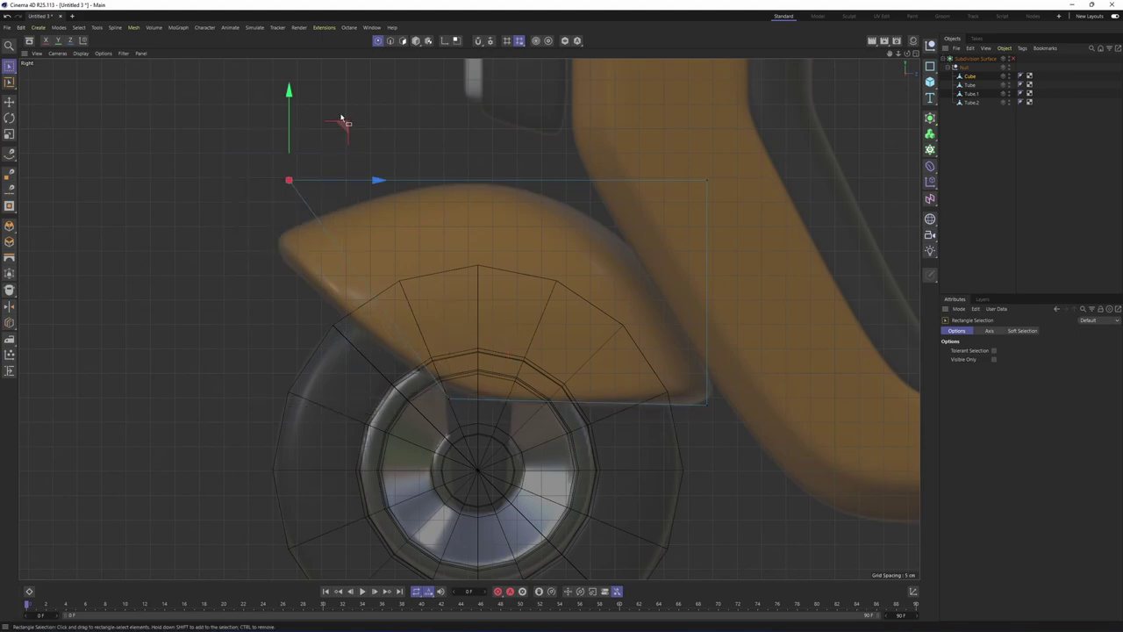
drag(343, 122, 298, 158)
drag(574, 144, 768, 235)
alt+middle_drag(761, 167, 708, 201)
drag(711, 163, 544, 150)
drag(613, 400, 722, 466)
drag(711, 387, 732, 385)
alt+middle_drag(607, 318, 550, 340)
Examine the reshaped mudguard in Perspective and enable the Subdivision Surface
middle_click(208, 158)
middle_click(204, 152)
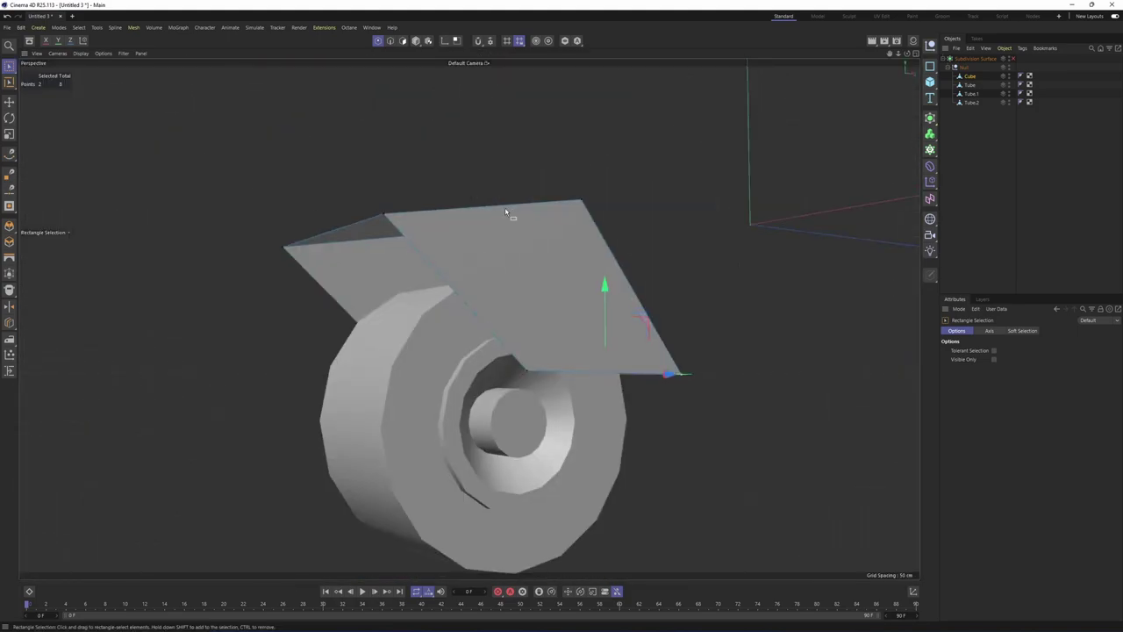
alt+drag(511, 213, 414, 313)
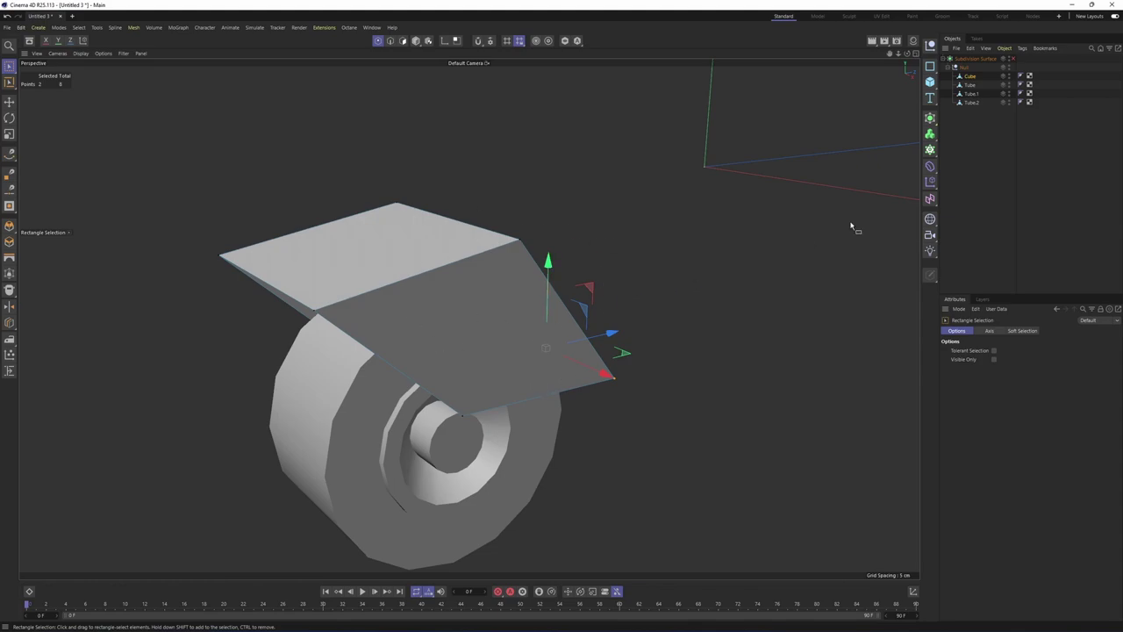
key(q)
Select the mudguard's lower front points in the Right view and shift them slightly to fit the reference
middle_click(451, 266)
middle_click(304, 402)
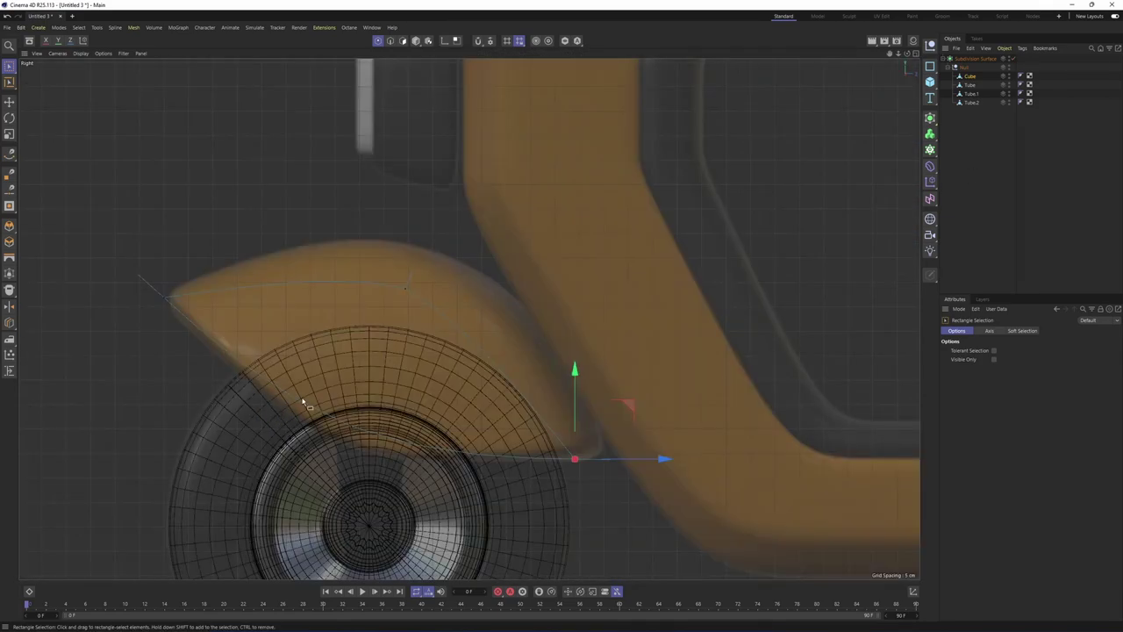
drag(331, 406, 414, 470)
drag(406, 376, 407, 394)
alt+middle_drag(430, 302, 406, 282)
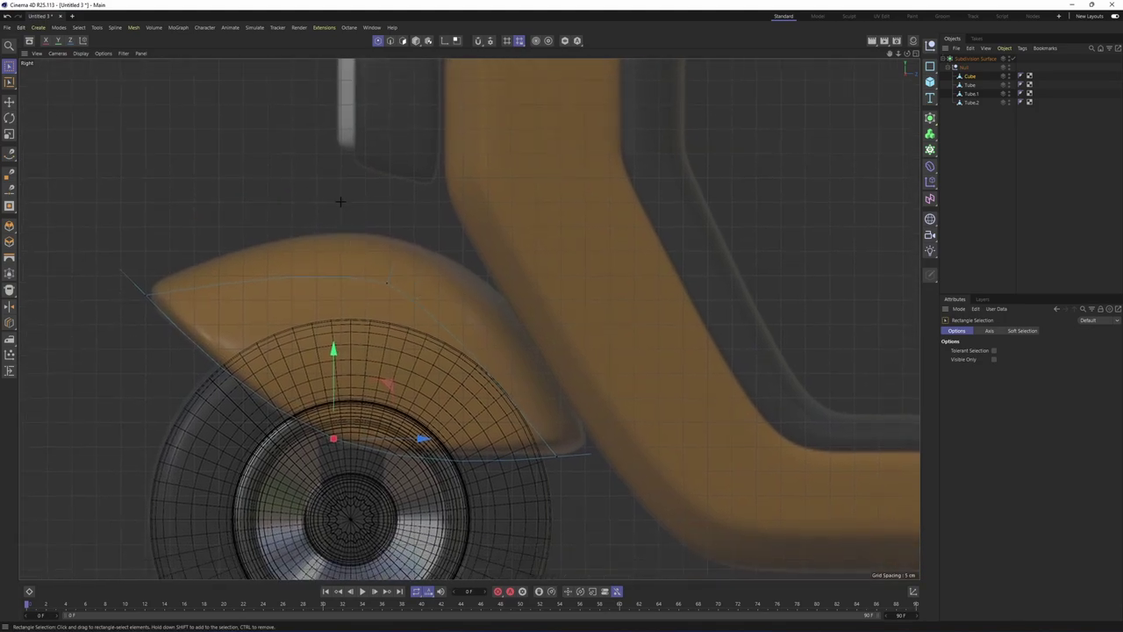
Select the mudguard's upper rear points and turn off Isoline Editing for the viewport
drag(341, 201, 447, 335)
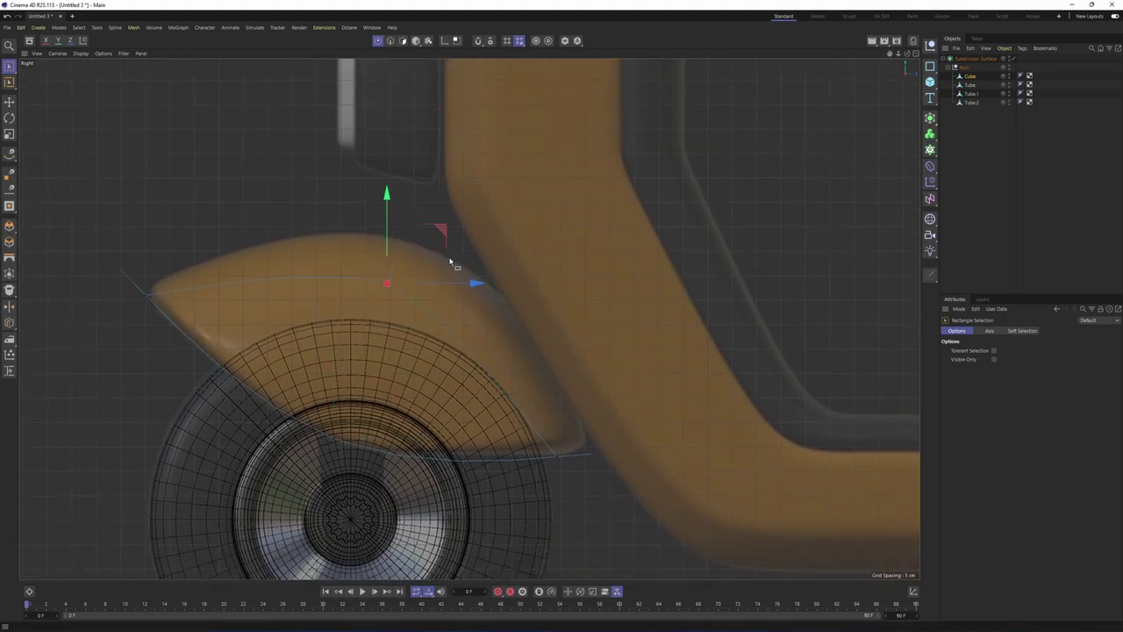
click(103, 52)
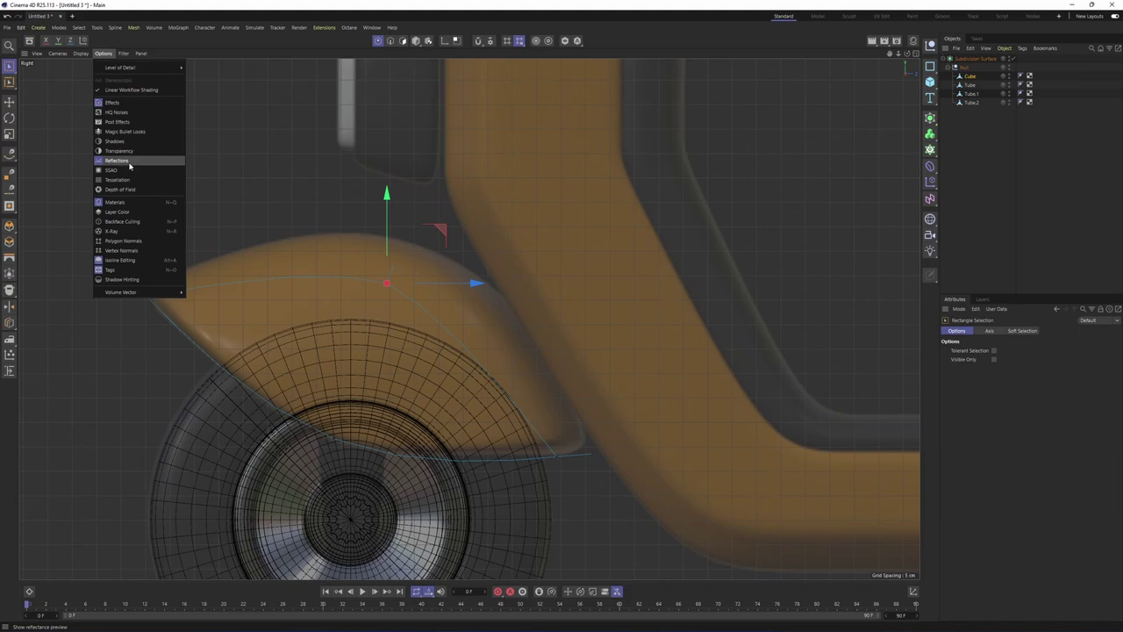
click(122, 261)
Move the mudguard's corner points to fit the smoothed mesh to the reference outline, and check the shape in Perspective
alt+middle_drag(377, 271, 330, 286)
drag(276, 183, 439, 293)
drag(418, 183, 477, 152)
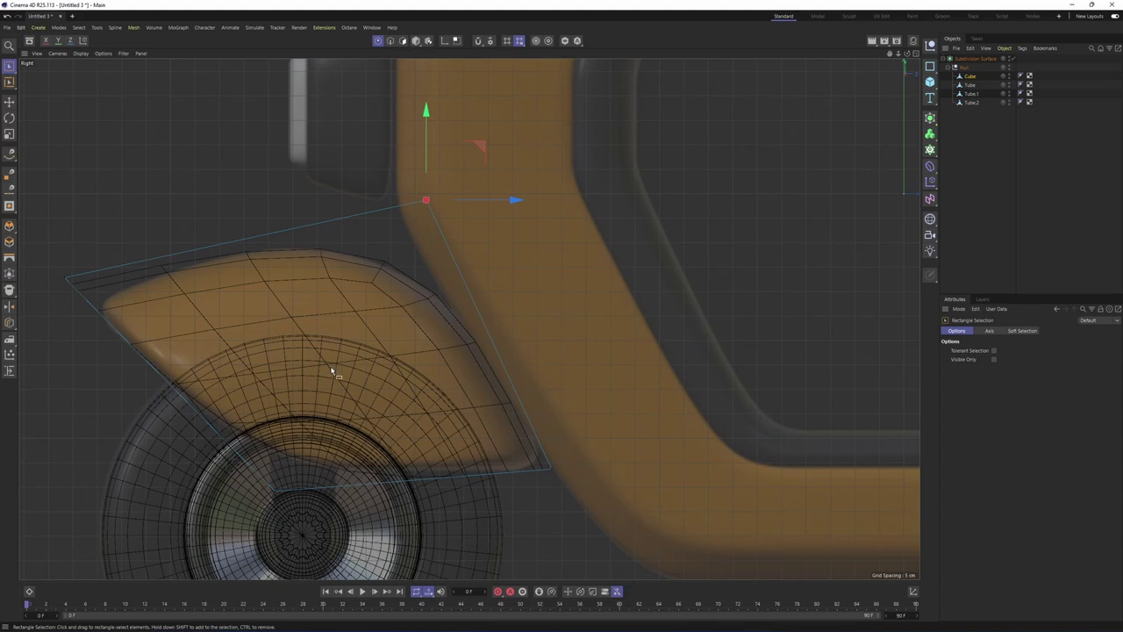
drag(120, 226, 139, 242)
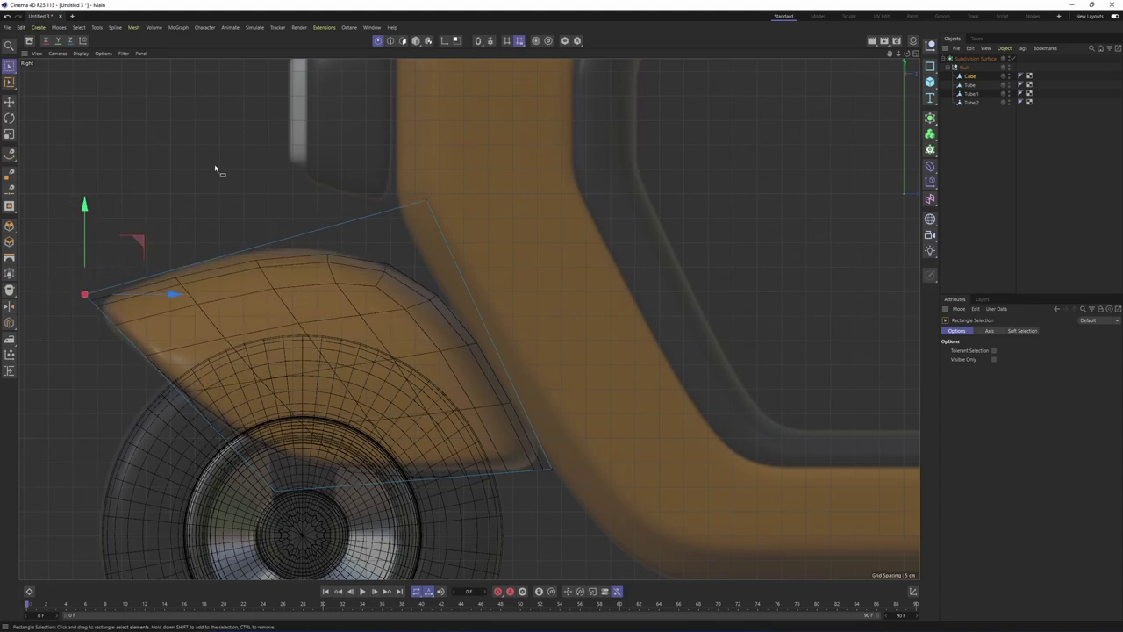
drag(476, 148, 456, 132)
middle_click(405, 211)
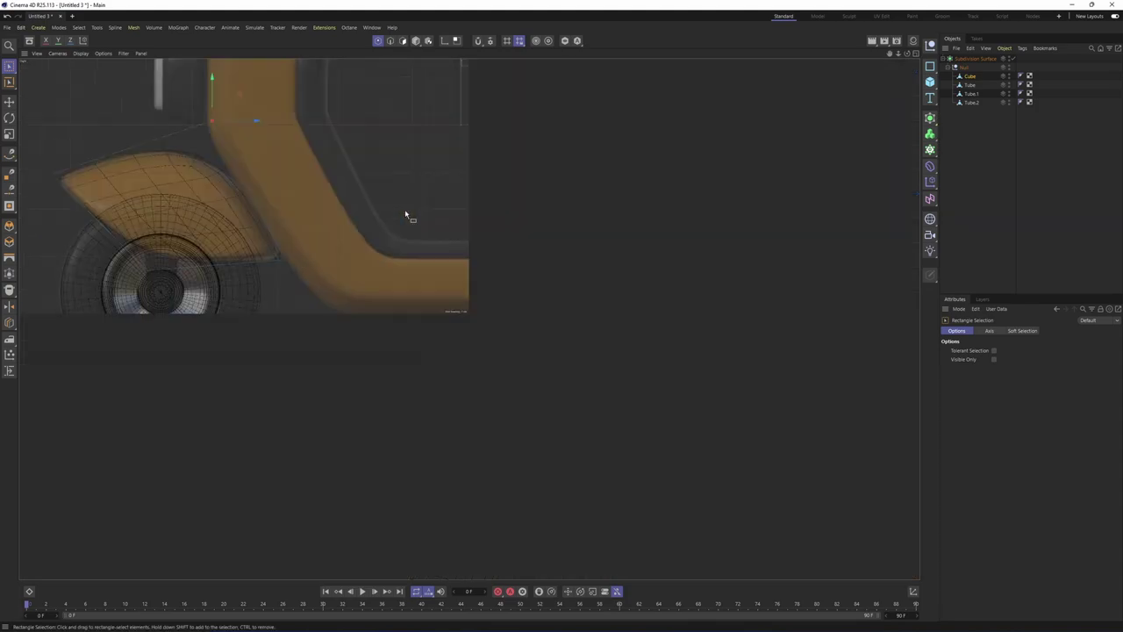
middle_click(389, 288)
alt+drag(389, 289, 482, 330)
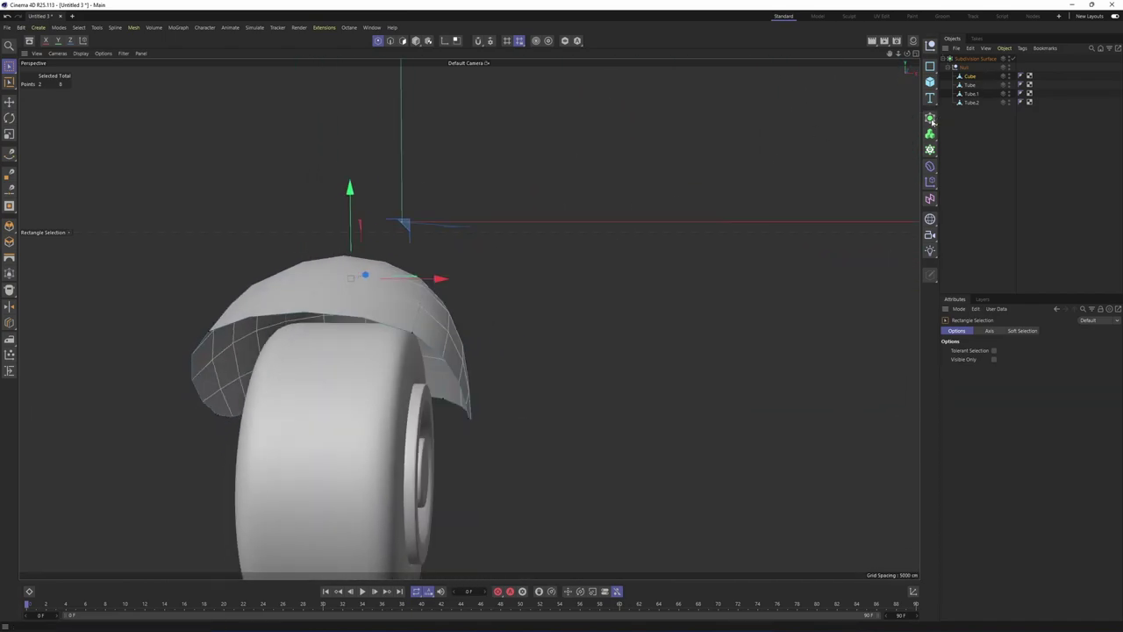
Disable the Subdivision Surface and select all of the mudguard's polygons
click(1013, 59)
alt+drag(790, 126, 527, 195)
click(403, 40)
scroll(468, 236, down, 2)
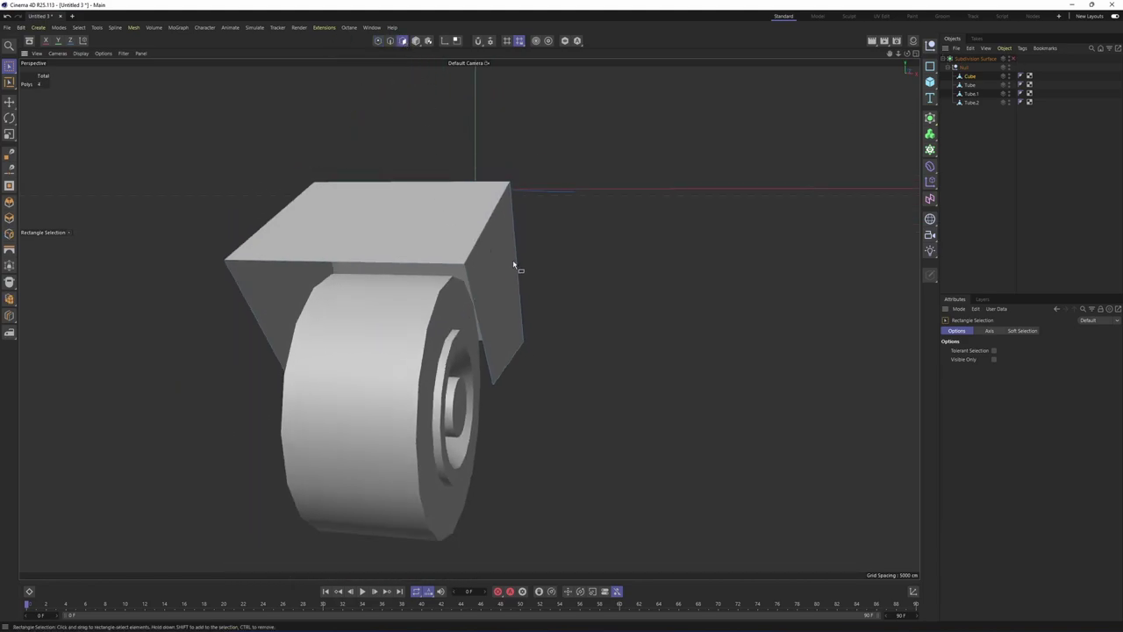
key(ctrl+a)
click(79, 28)
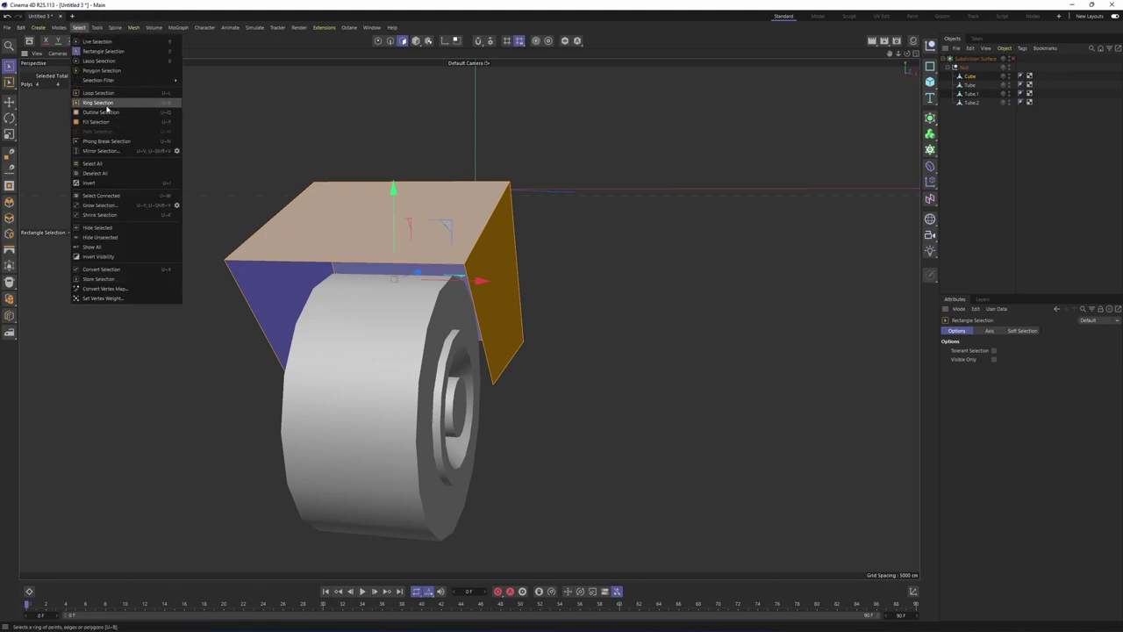
click(100, 165)
Extrude all mudguard polygons inward with an offset of about -5.3 cm, matching the wall thickness in the Front view reference
right_click(560, 269)
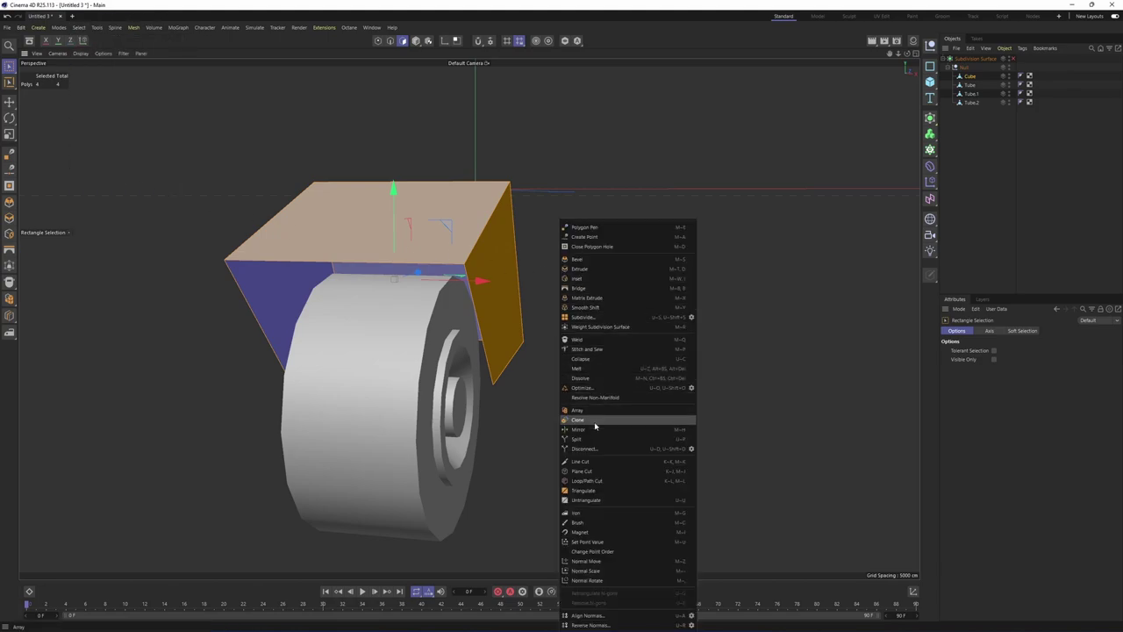
click(588, 269)
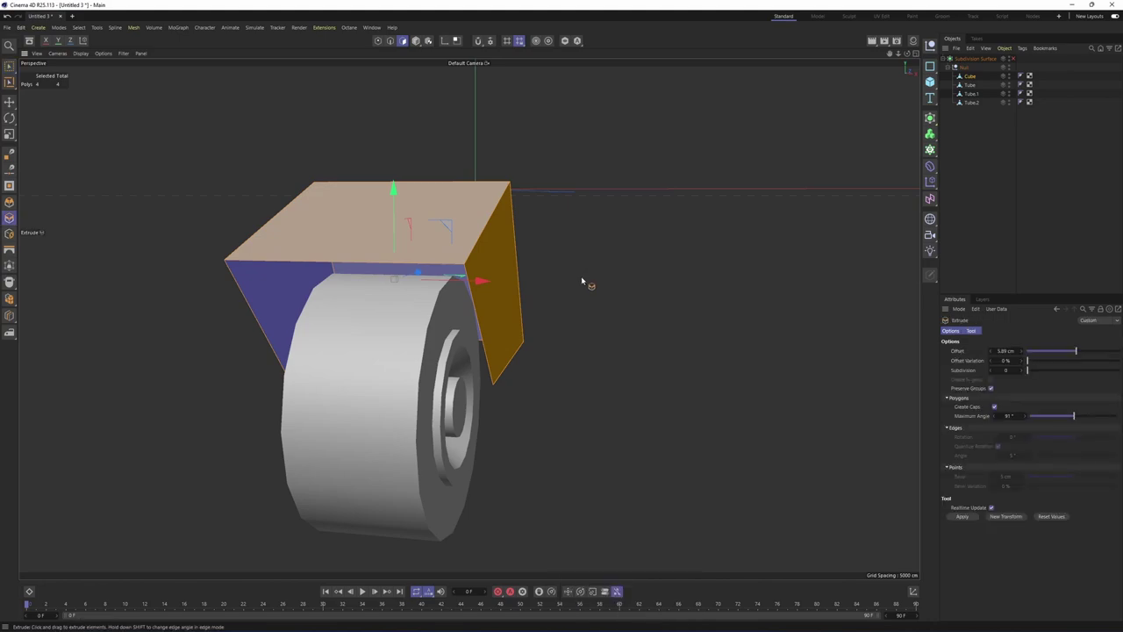
alt+middle_drag(542, 293, 560, 298)
scroll(564, 305, up, 1)
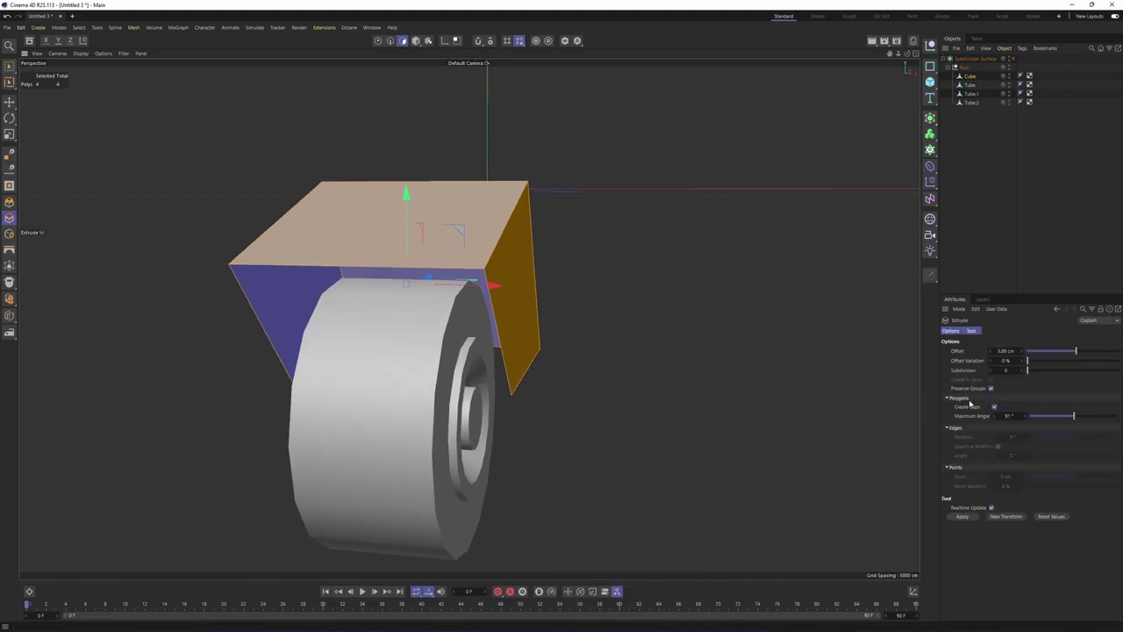
drag(777, 366, 726, 367)
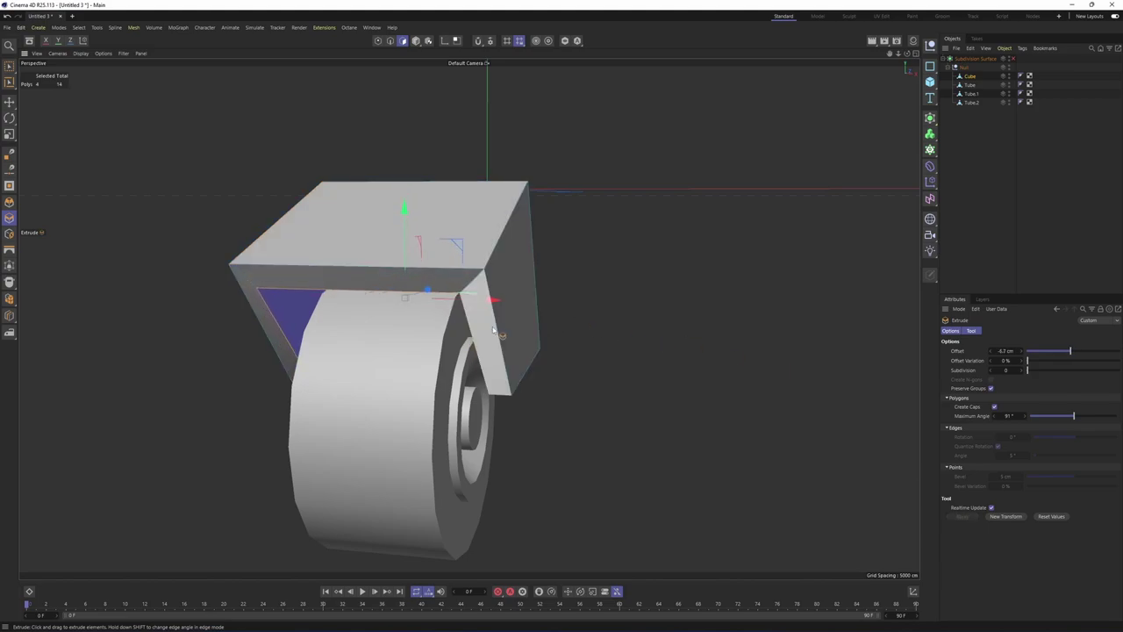
middle_click(583, 366)
middle_click(582, 367)
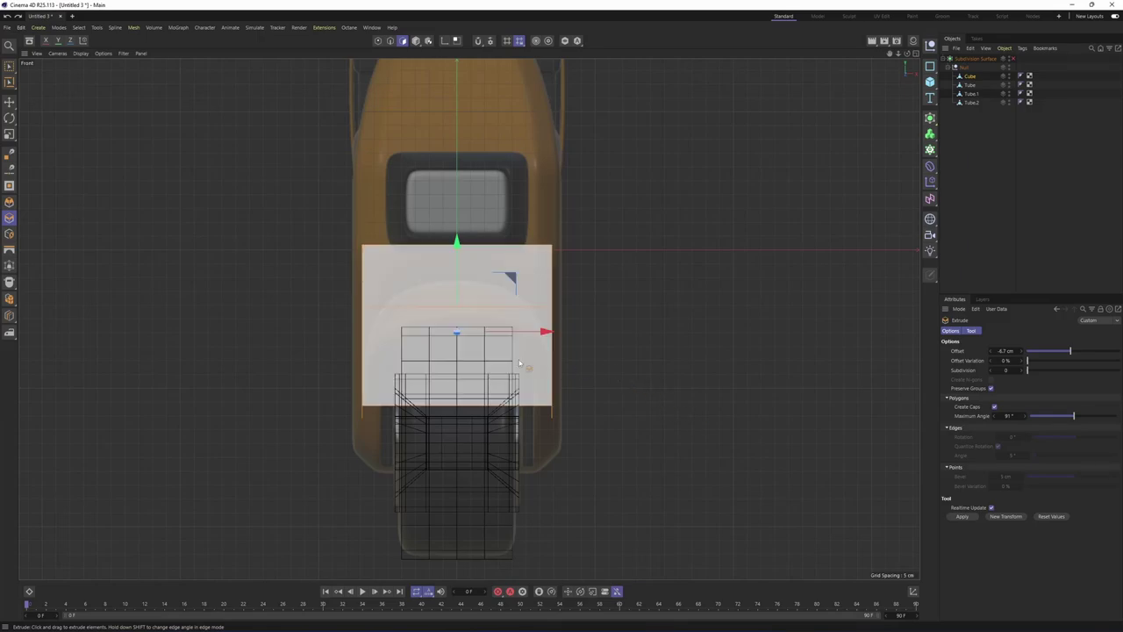
scroll(536, 398, up, 5)
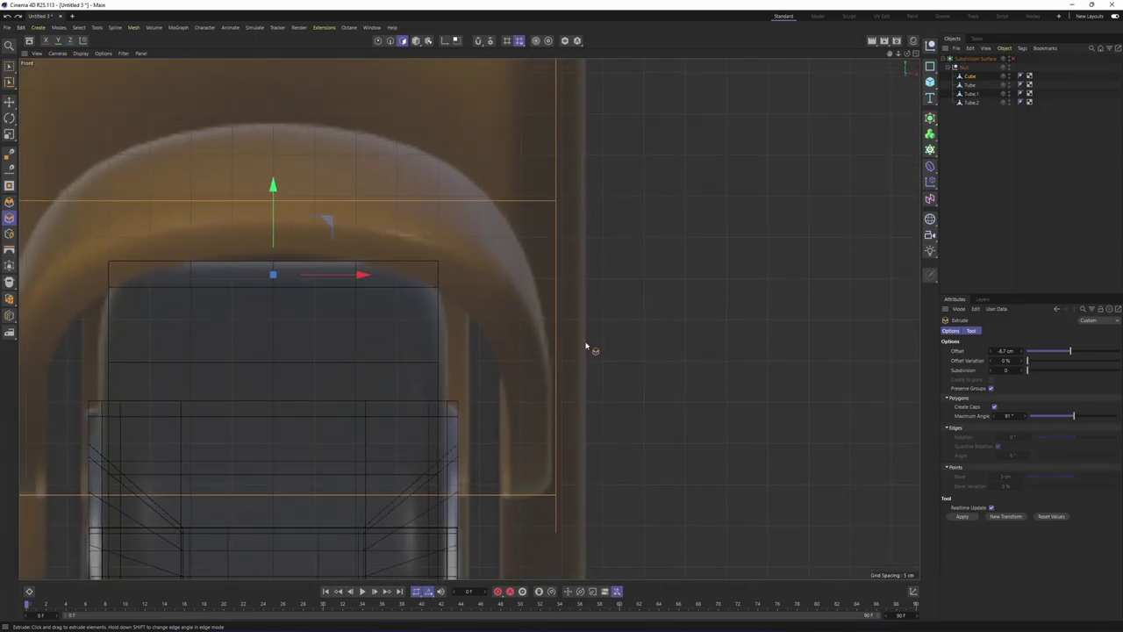
drag(716, 431, 739, 423)
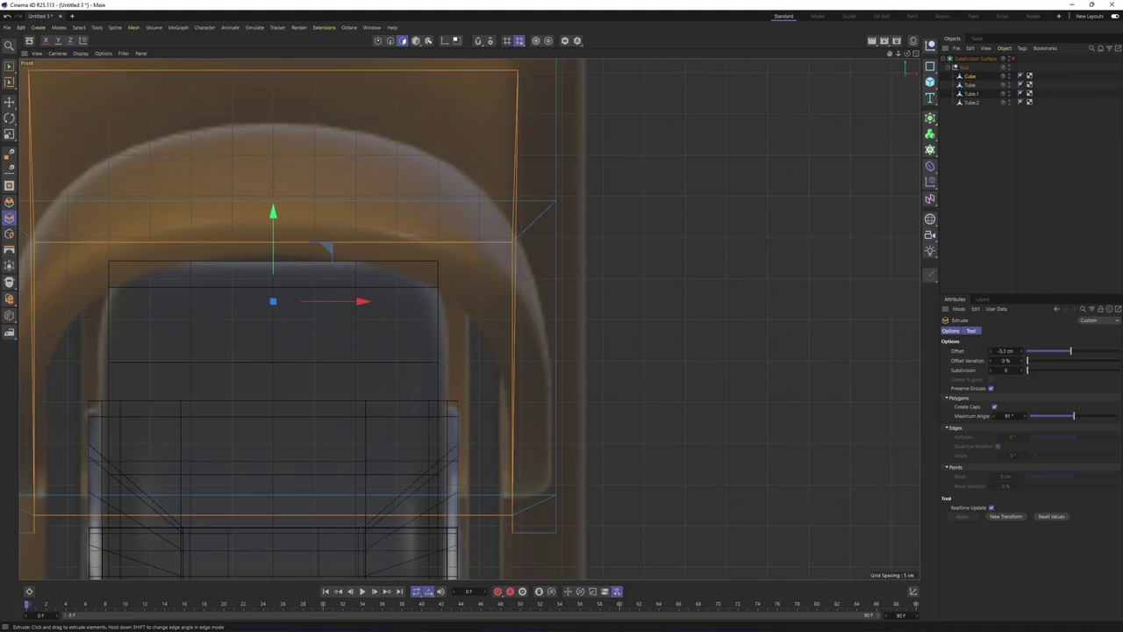
Enable the Subdivision Surface and inspect the thickened mudguard from several sides in Perspective
middle_click(707, 428)
middle_click(351, 263)
alt+drag(352, 263, 519, 303)
alt+middle_drag(520, 303, 517, 326)
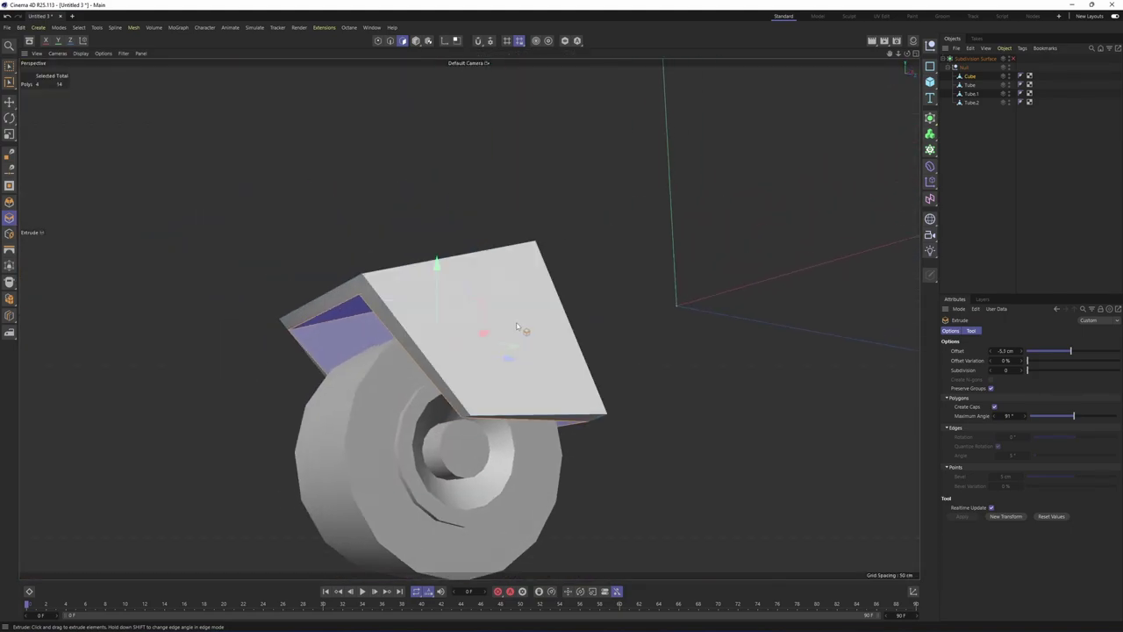
alt+drag(517, 327, 605, 368)
key(q)
alt+drag(518, 349, 563, 295)
scroll(478, 323, up, 3)
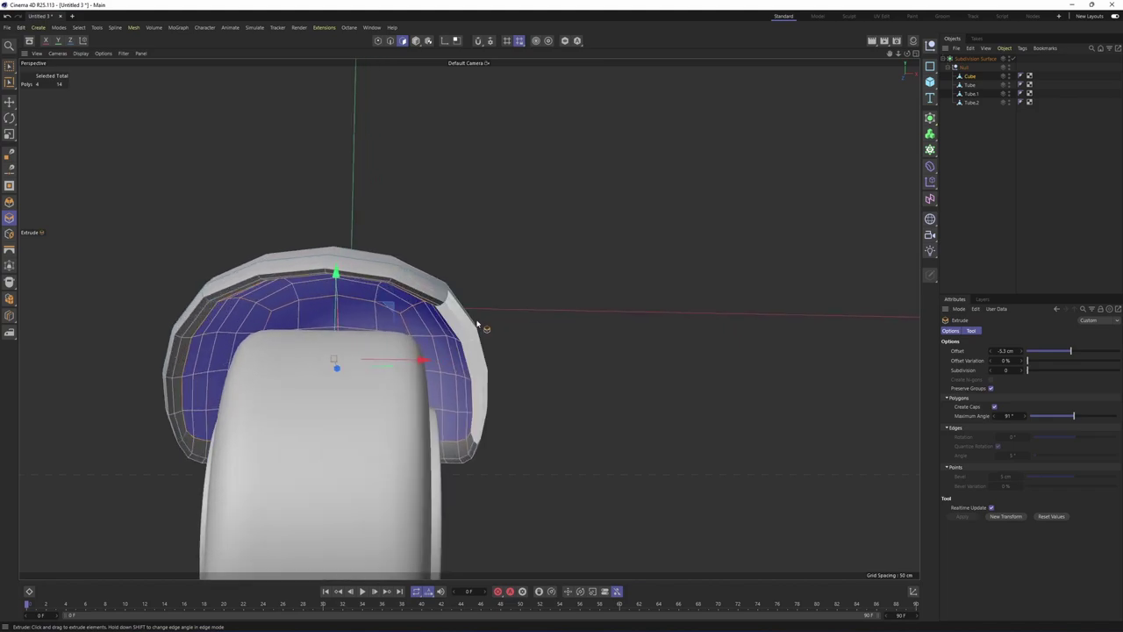
alt+drag(582, 389, 629, 382)
Add loop cuts along the mudguard's rim with Loop/Path Cut to sharpen its edge, and deselect the object
right_click(634, 379)
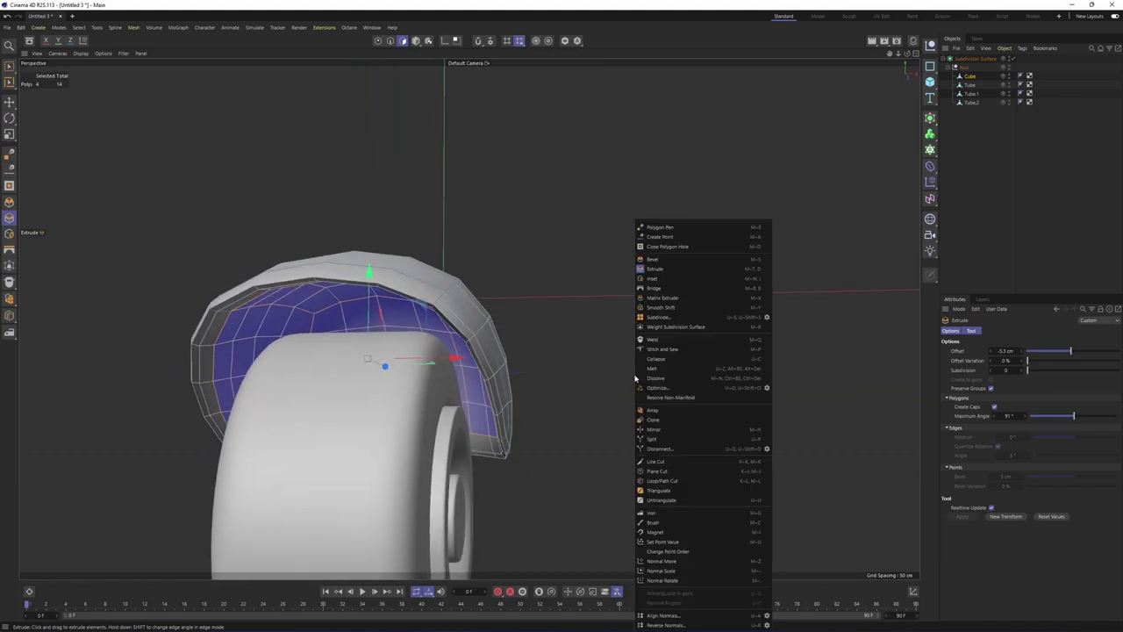
click(676, 481)
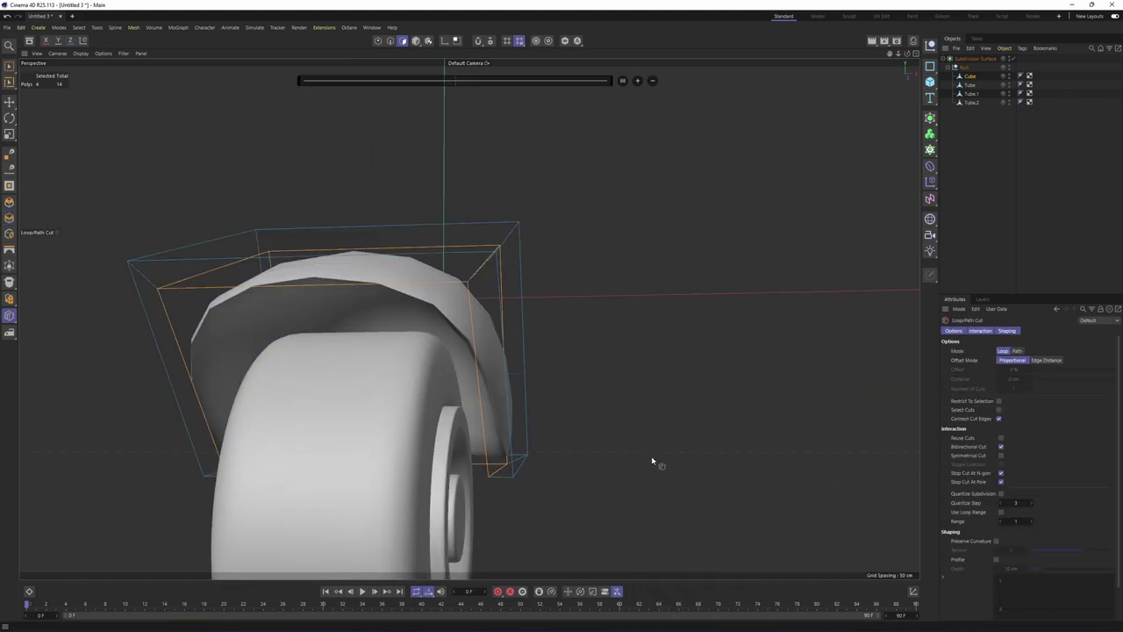
scroll(465, 260, up, 6)
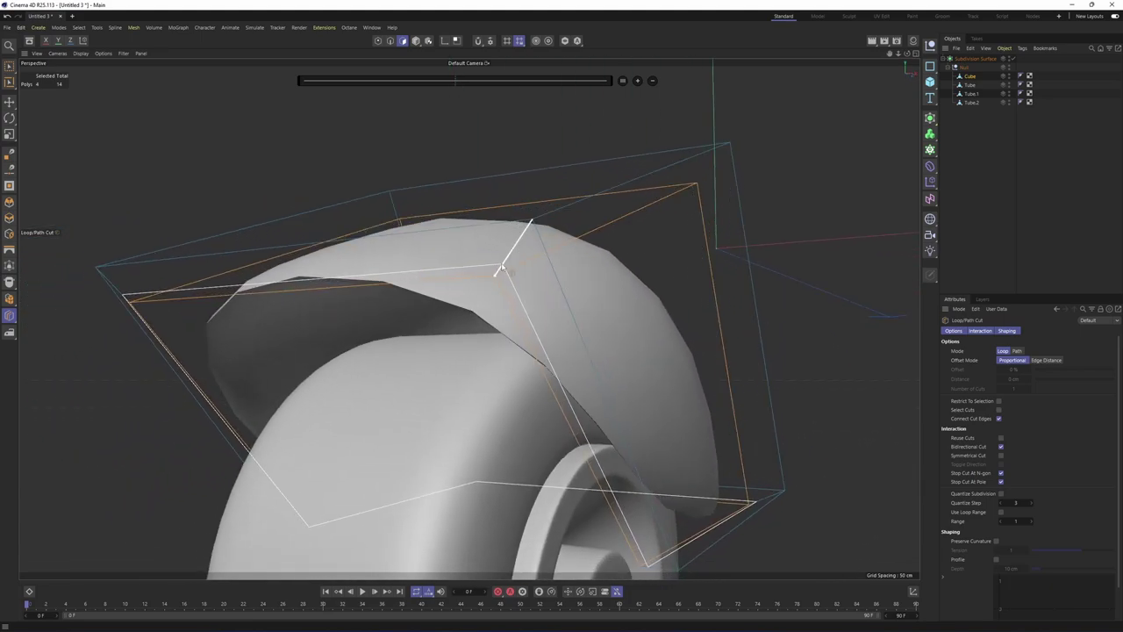
click(499, 269)
alt+drag(498, 268, 429, 287)
click(571, 222)
click(1064, 201)
scroll(499, 265, down, 3)
scroll(504, 338, up, 3)
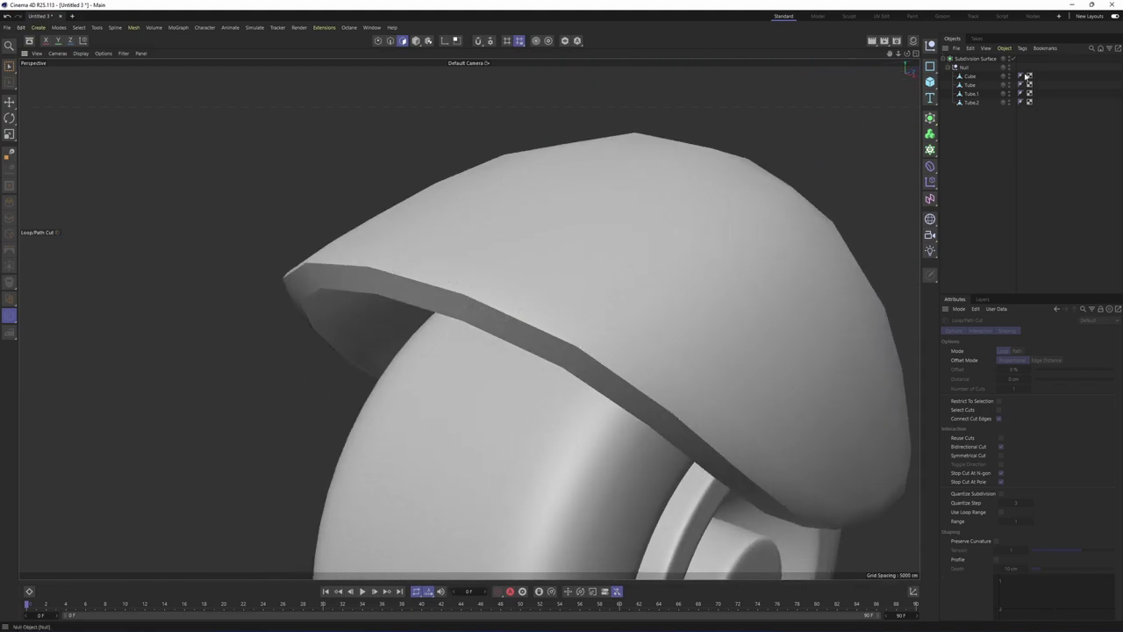
Set the mudguard's Phong Angle to 90° and check its shape in the Right and Perspective views
click(1025, 79)
alt+drag(811, 225, 652, 251)
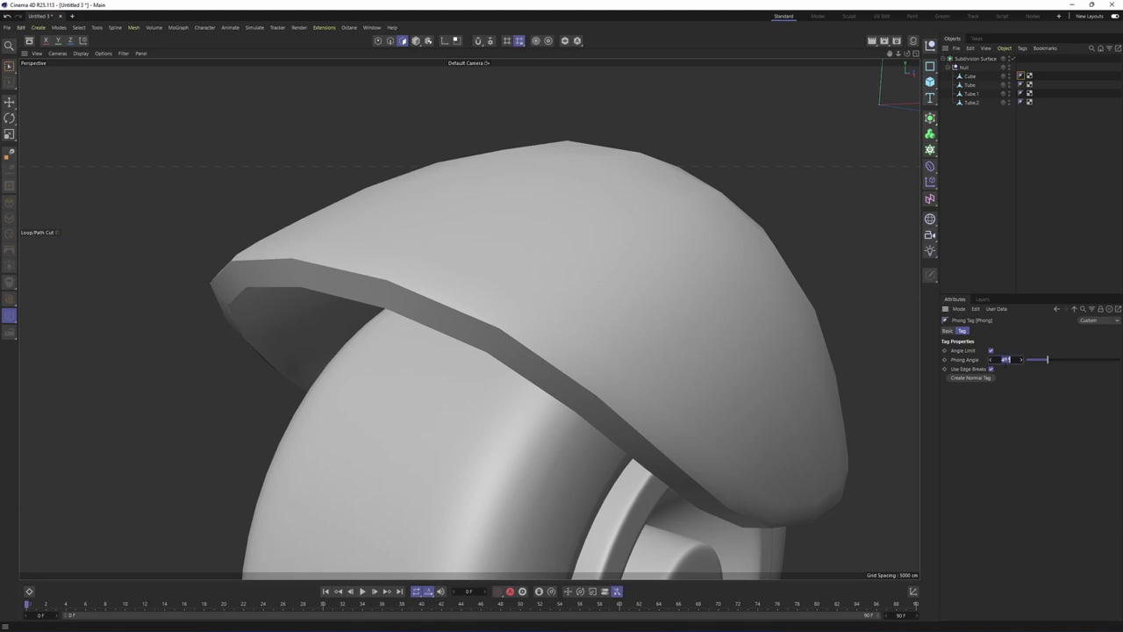
alt+drag(721, 339, 354, 257)
middle_click(356, 261)
middle_click(355, 389)
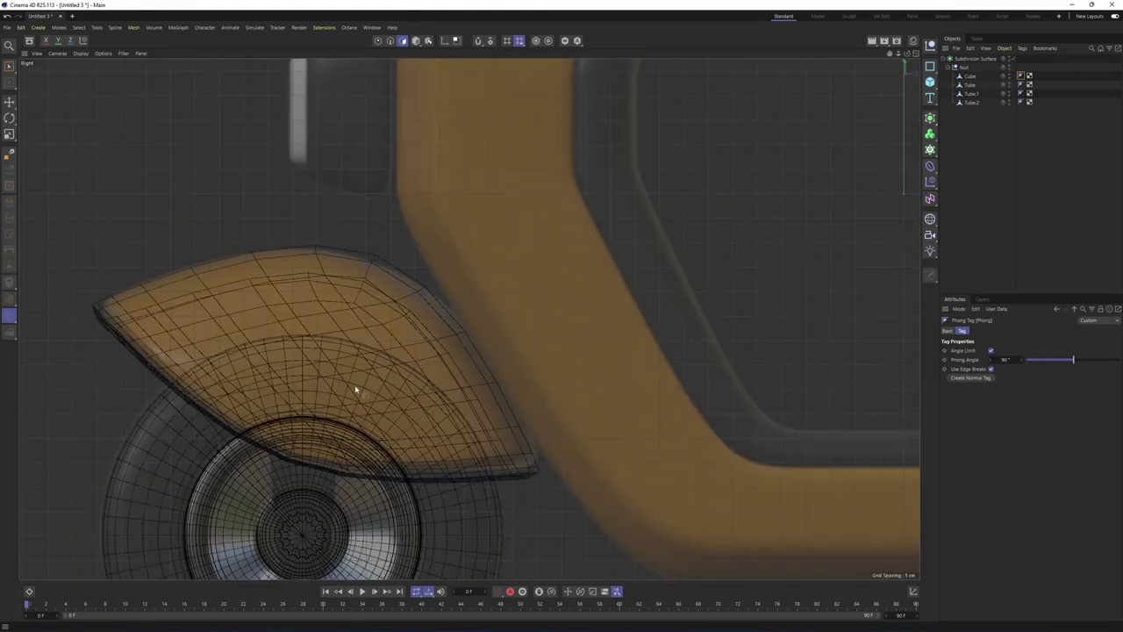
alt+middle_drag(355, 421, 366, 337)
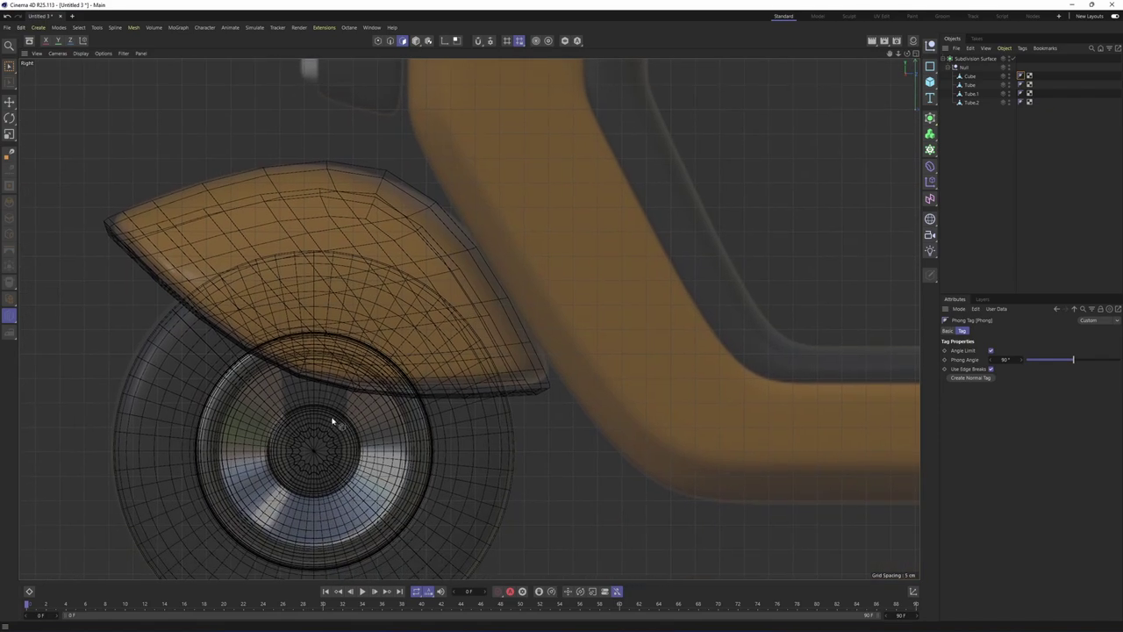
middle_click(323, 480)
middle_click(323, 283)
alt+drag(327, 281, 505, 282)
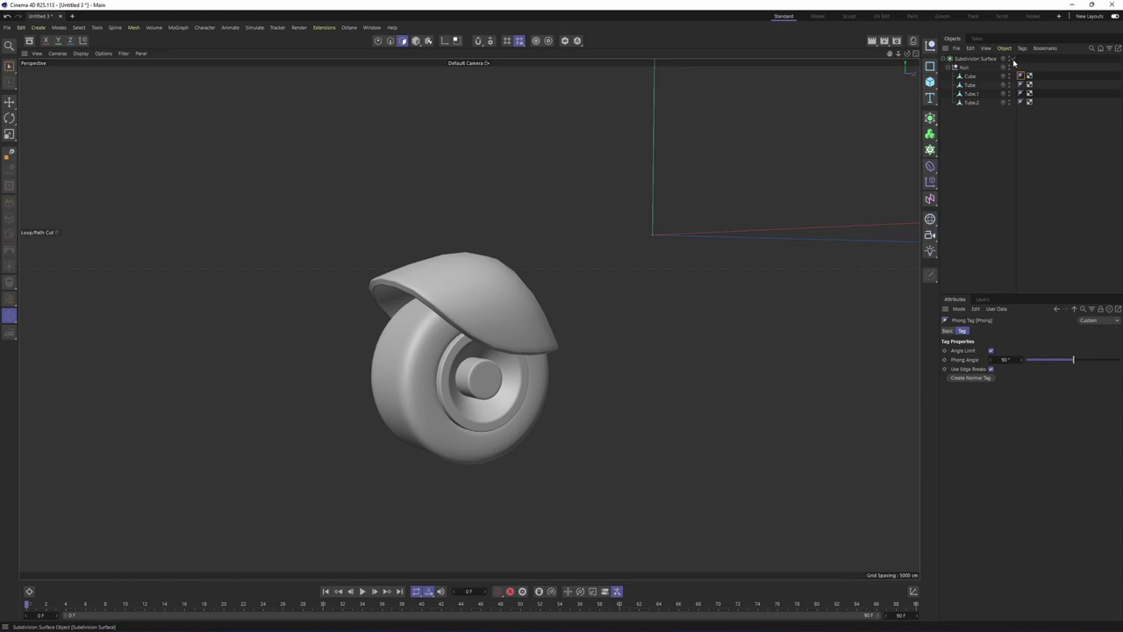
Disable the Subdivision Surface, add a new cube, and move it over the front wheel in the Right view
click(1013, 59)
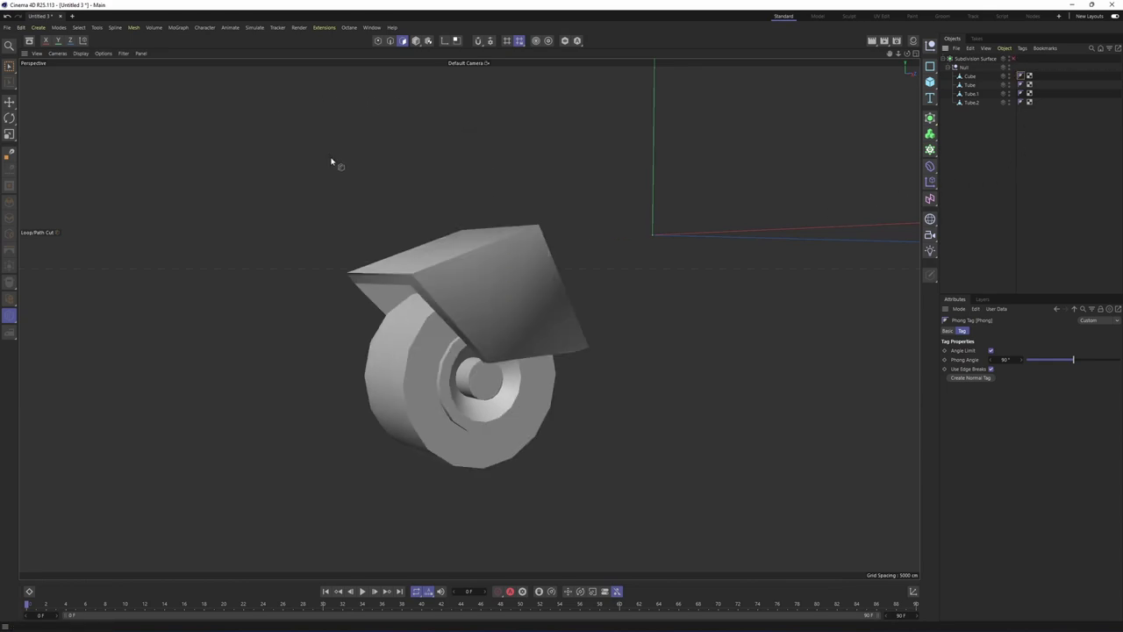
click(416, 41)
key(e)
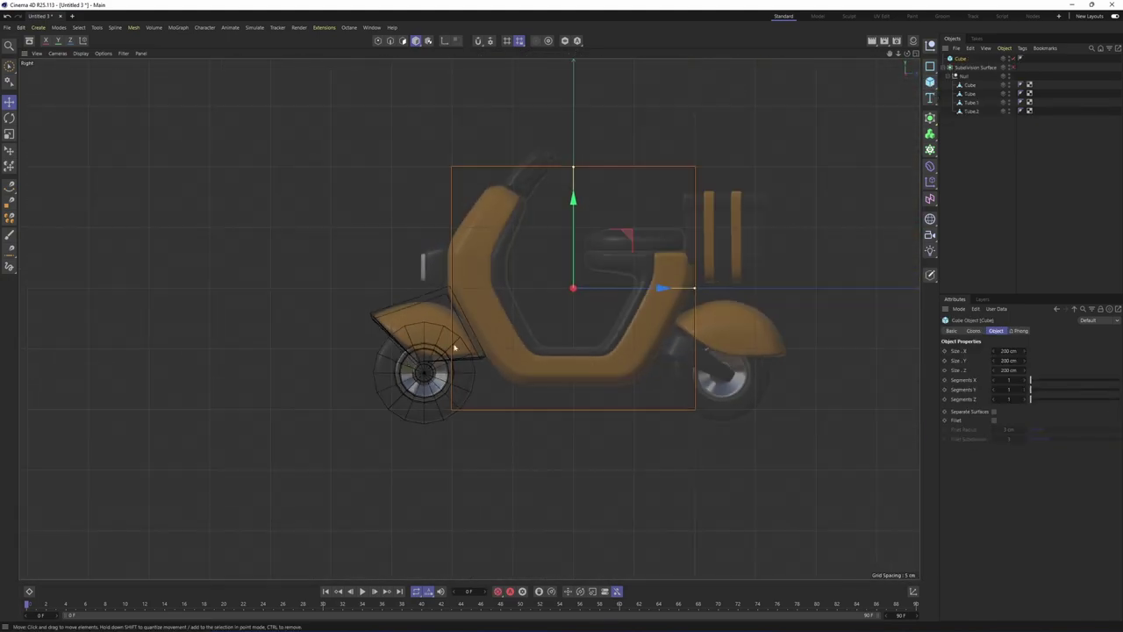
drag(607, 257, 487, 312)
scroll(413, 403, up, 3)
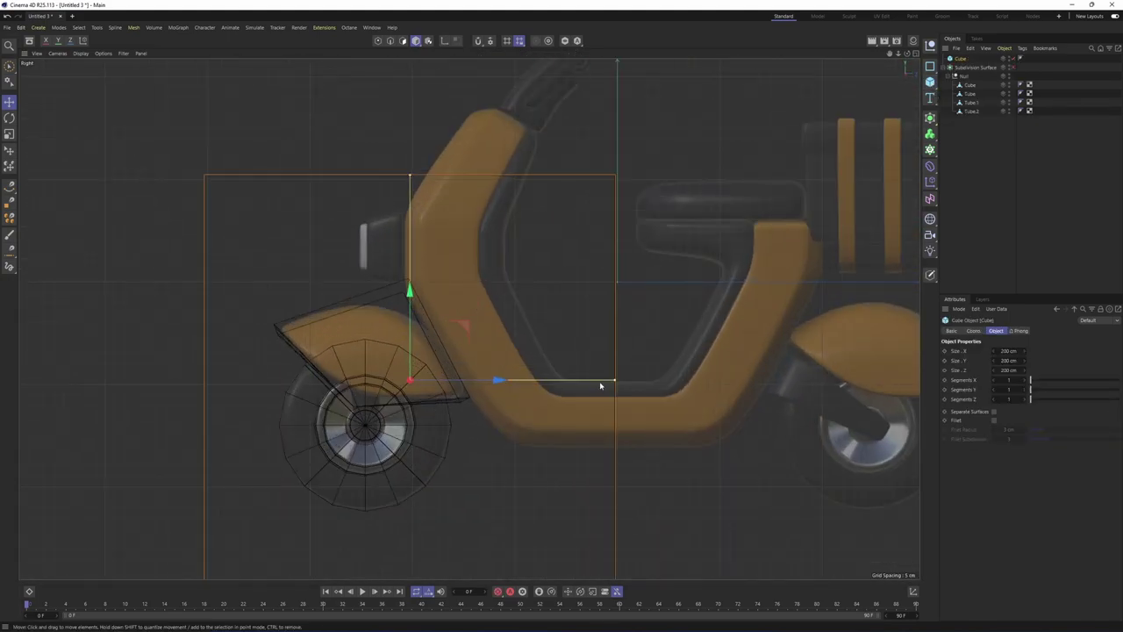
Resize the new cube to about 39.3 cm high and 11.9 cm deep, and place its lower end over the wheel hub
drag(590, 380, 423, 390)
drag(462, 329, 418, 331)
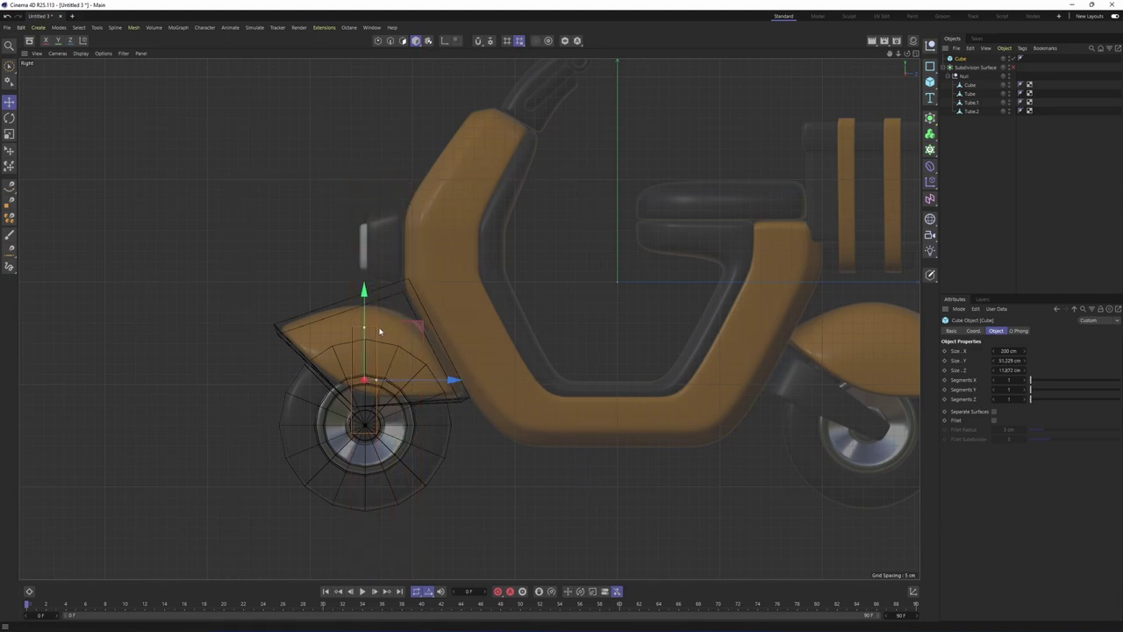
scroll(362, 348, up, 5)
drag(365, 352, 366, 360)
alt+middle_drag(446, 402, 455, 314)
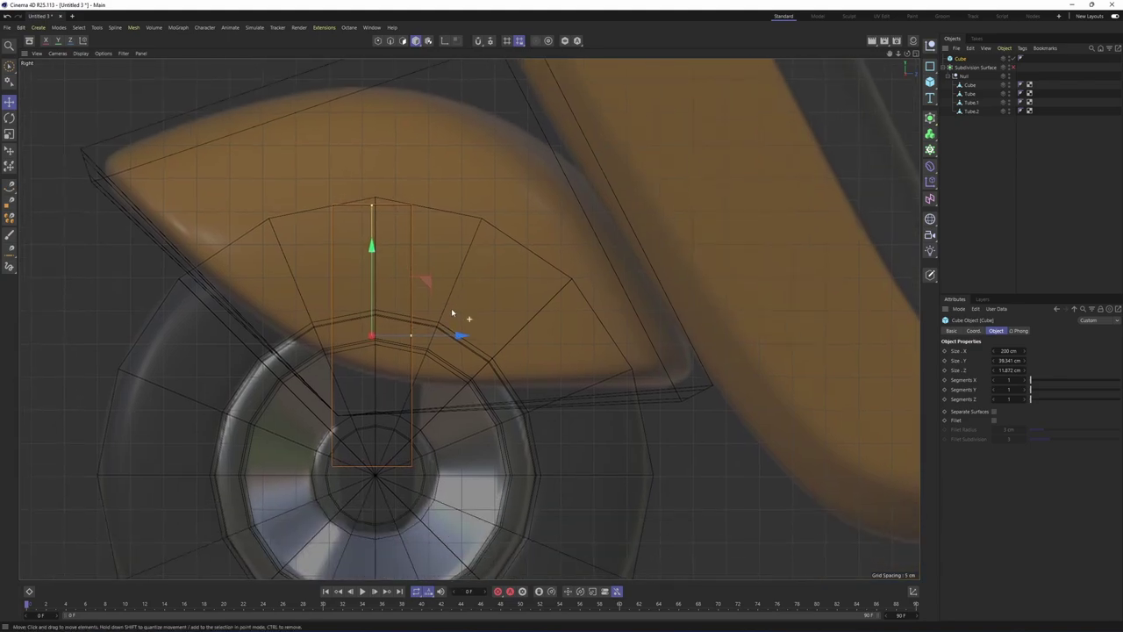
drag(423, 288, 426, 351)
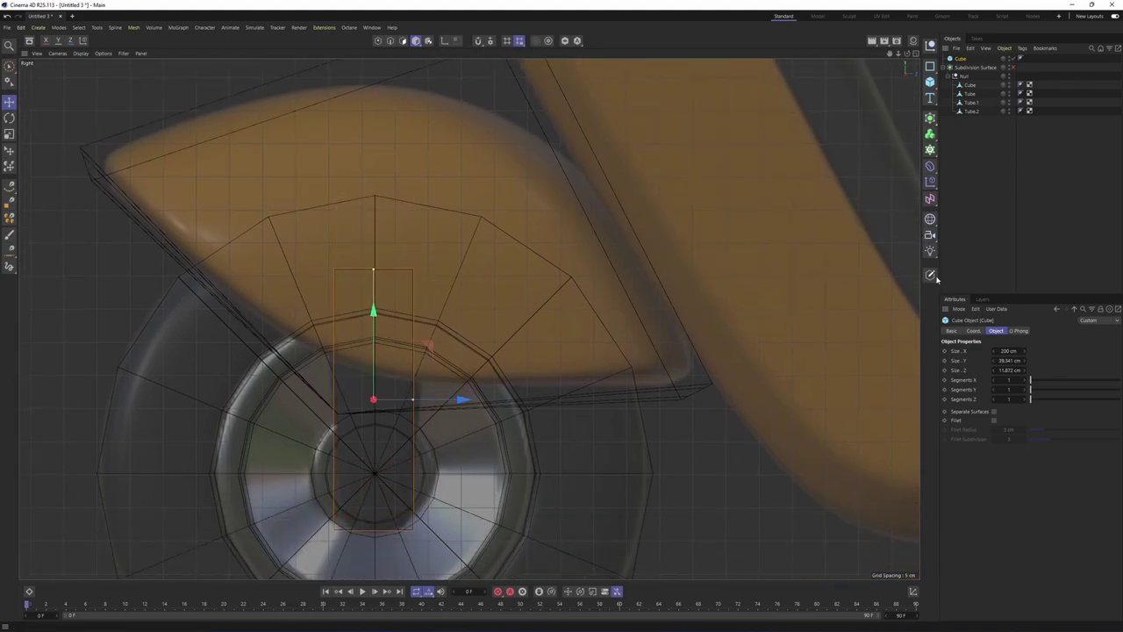
Try converting the new cube to an editable object and check its width in Perspective
click(932, 276)
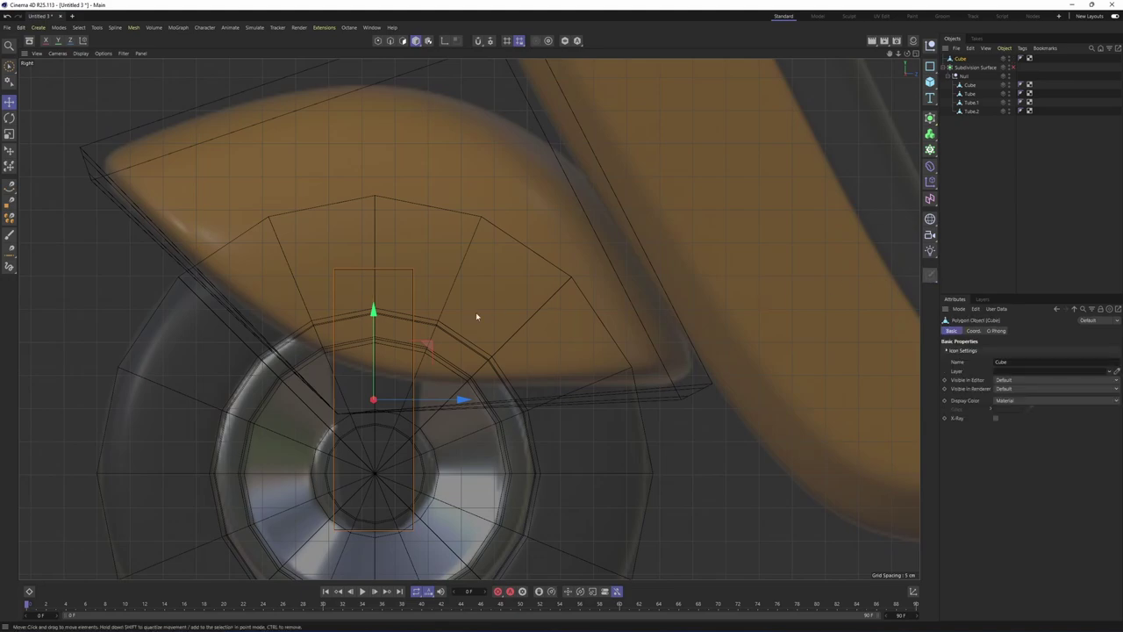
alt+middle_drag(386, 454, 421, 383)
middle_click(446, 361)
middle_click(301, 262)
alt+drag(300, 262, 351, 276)
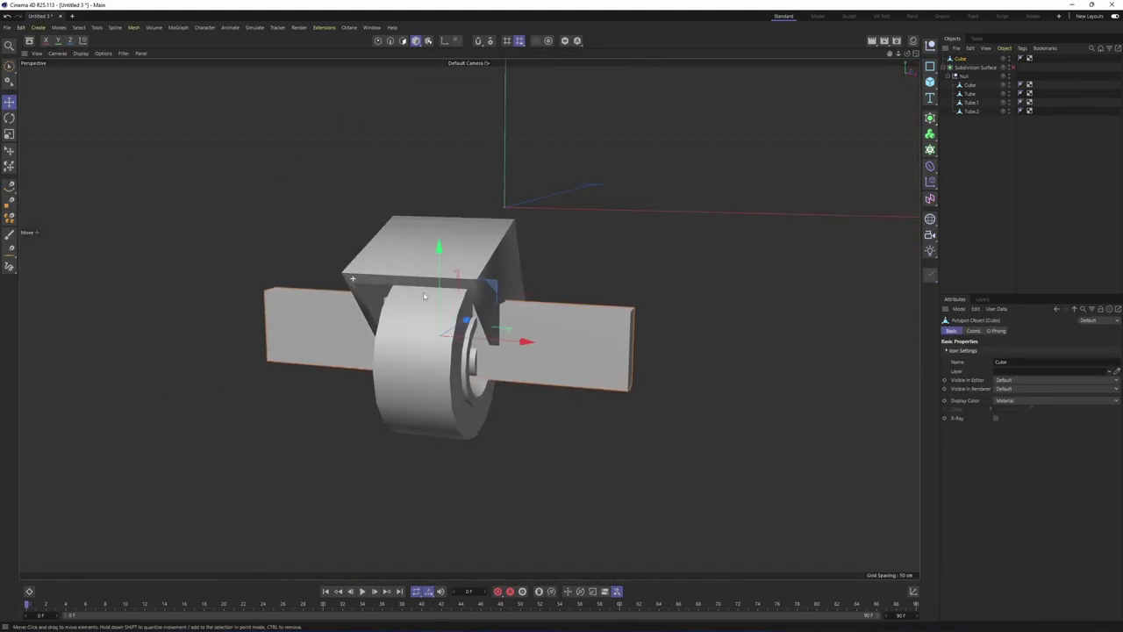
alt+drag(787, 243, 767, 245)
alt+middle_drag(767, 246, 674, 272)
key(ctrl+z)
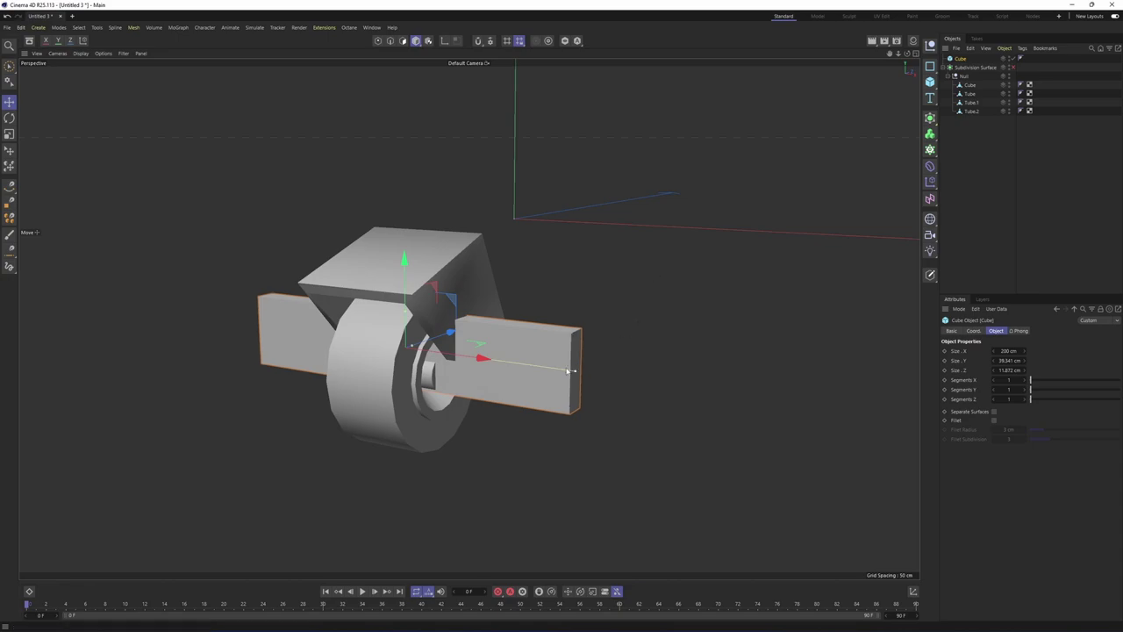
Shorten the cube's X size to about 18.7 cm and move it outward beside the front wheel
drag(580, 374, 420, 355)
drag(482, 357, 529, 368)
middle_click(533, 370)
middle_click(610, 405)
alt+middle_drag(624, 354, 620, 341)
scroll(620, 340, down, 2)
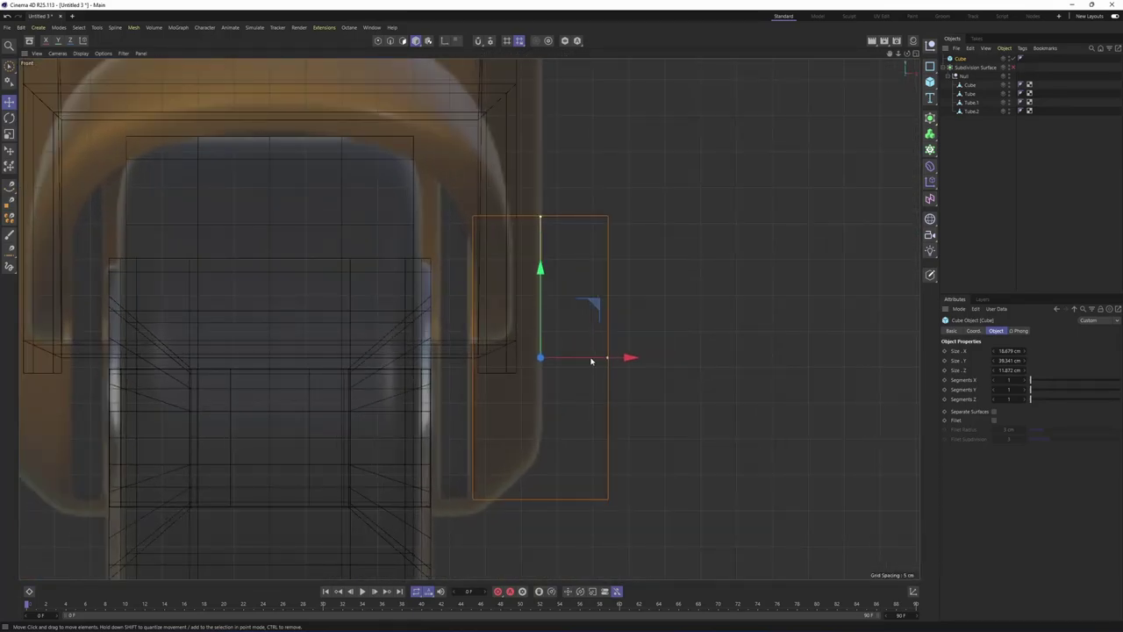
Fit the cube to the fork arm in the Front view reference, about 3.7 cm wide and 46.7 cm high
drag(609, 359, 533, 360)
scroll(474, 353, up, 4)
drag(472, 363, 470, 363)
alt+middle_drag(486, 364, 504, 293)
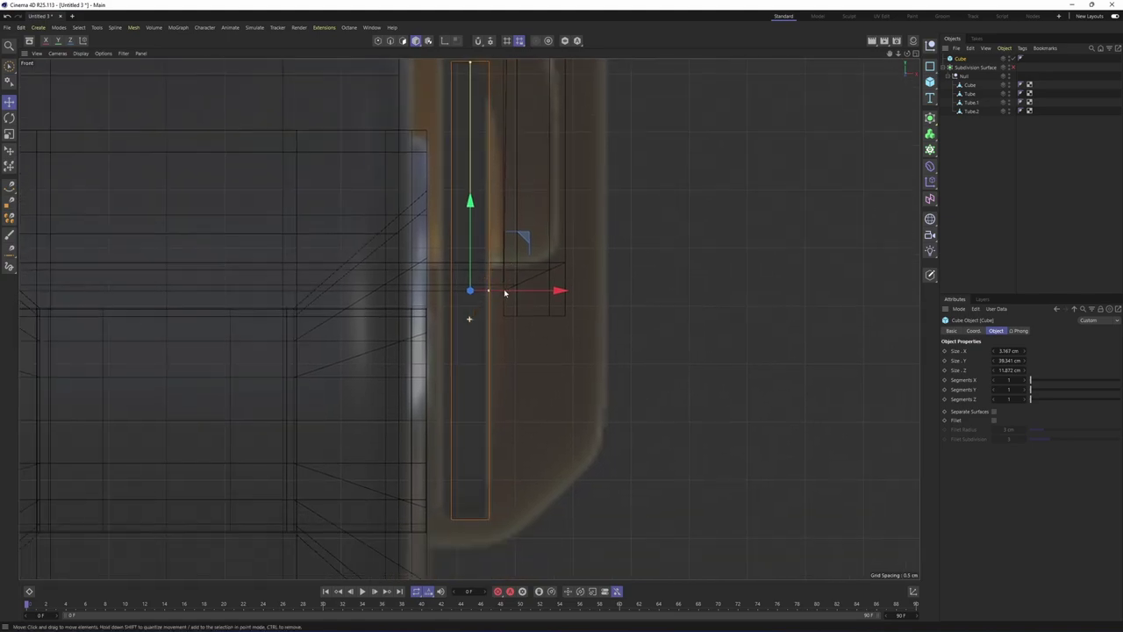
scroll(517, 293, down, 1)
drag(538, 293, 491, 295)
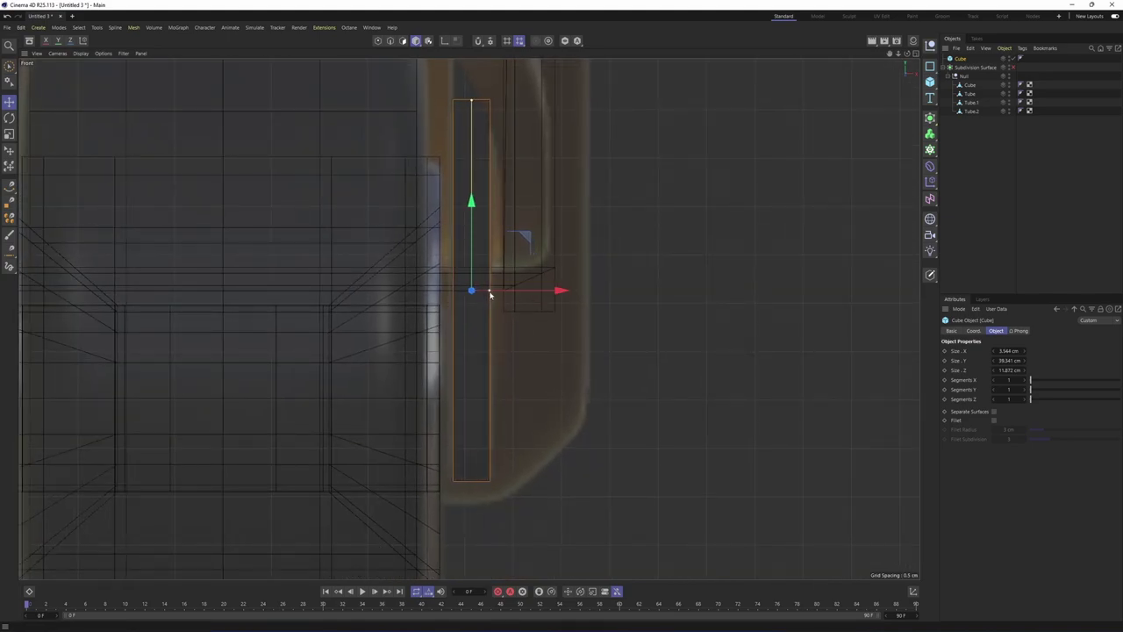
alt+middle_drag(496, 269, 508, 367)
drag(484, 200, 483, 165)
scroll(482, 165, down, 5)
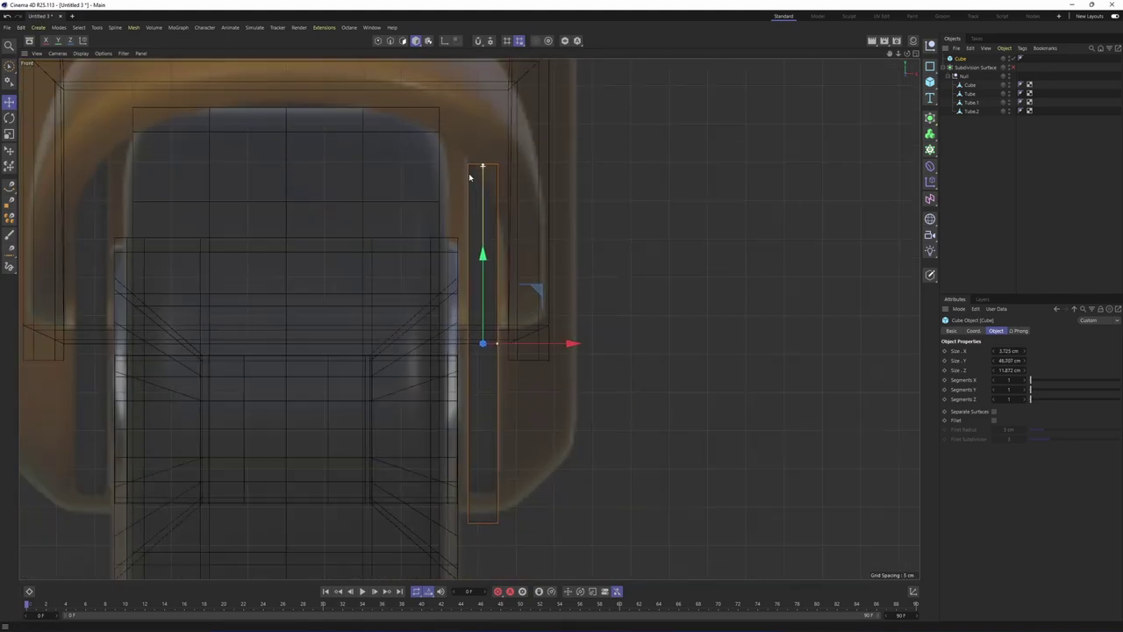
Check the fork arm block beside the wheel in Perspective and make it editable
middle_click(482, 211)
middle_click(384, 241)
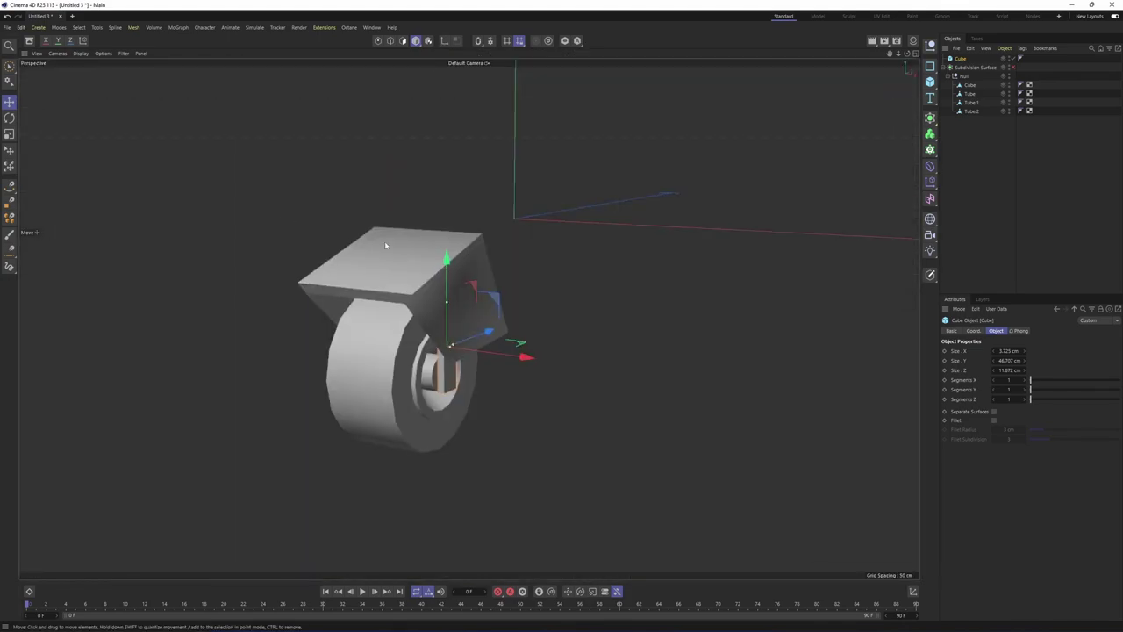
scroll(465, 336, up, 10)
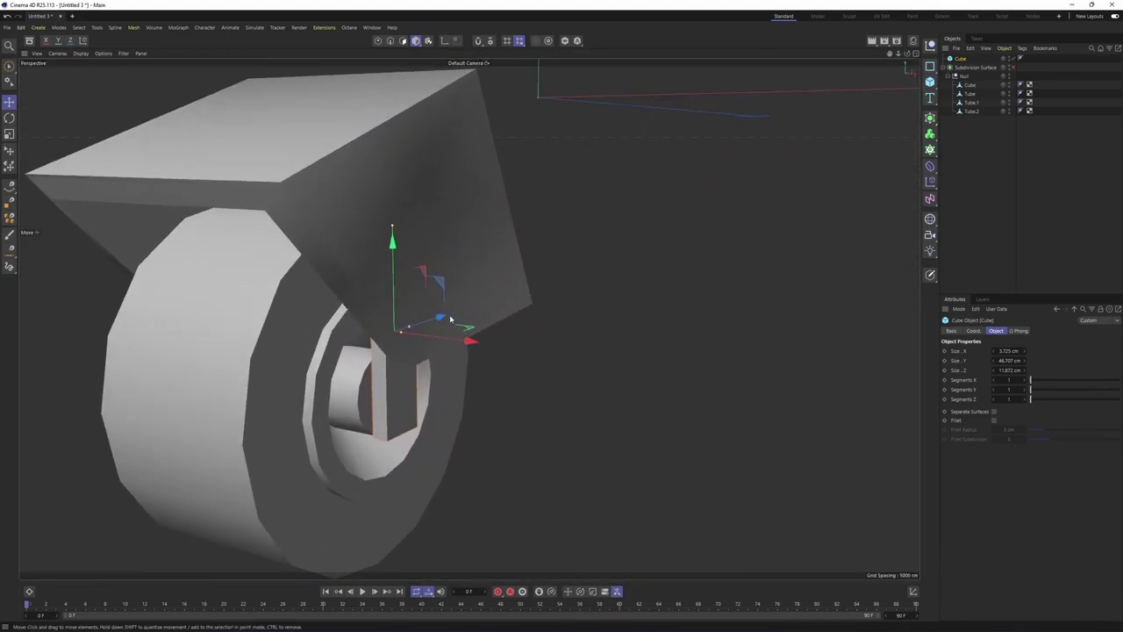
key(c)
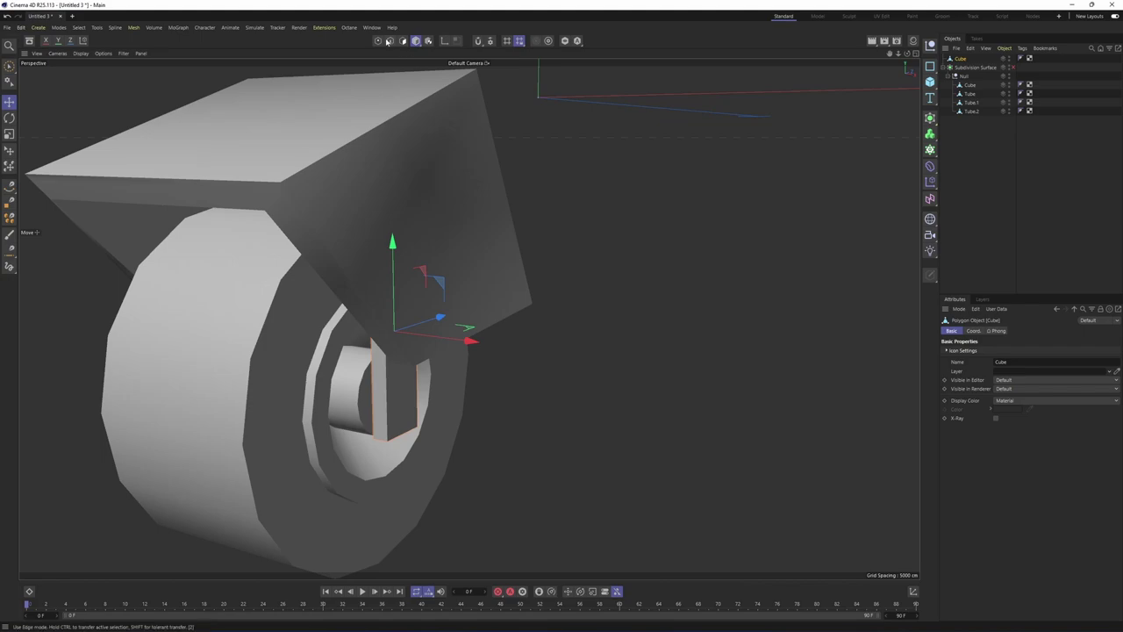
Select the fork arm's bottom points in the Right view and scale them narrower along Z to fit the reference
click(378, 41)
middle_click(397, 365)
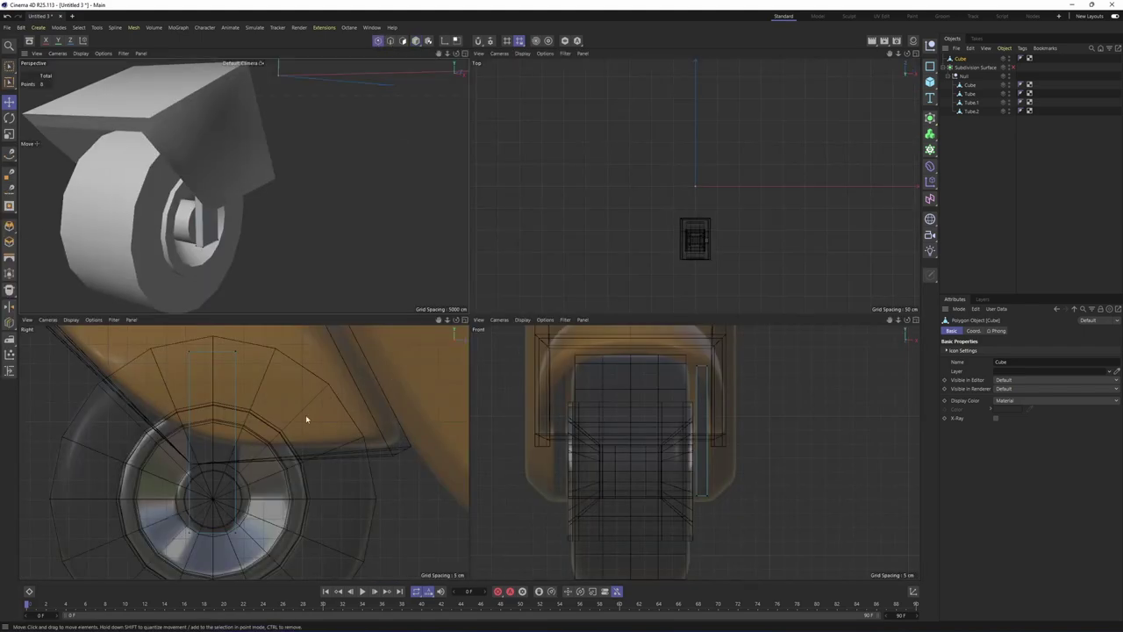
middle_click(306, 414)
click(8, 66)
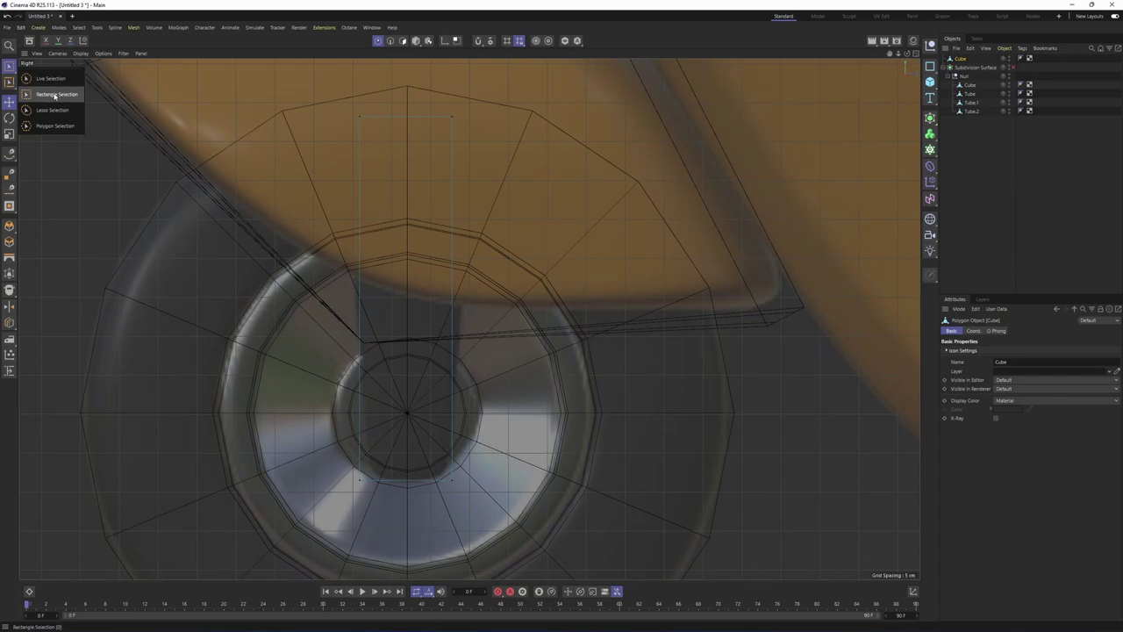
click(54, 95)
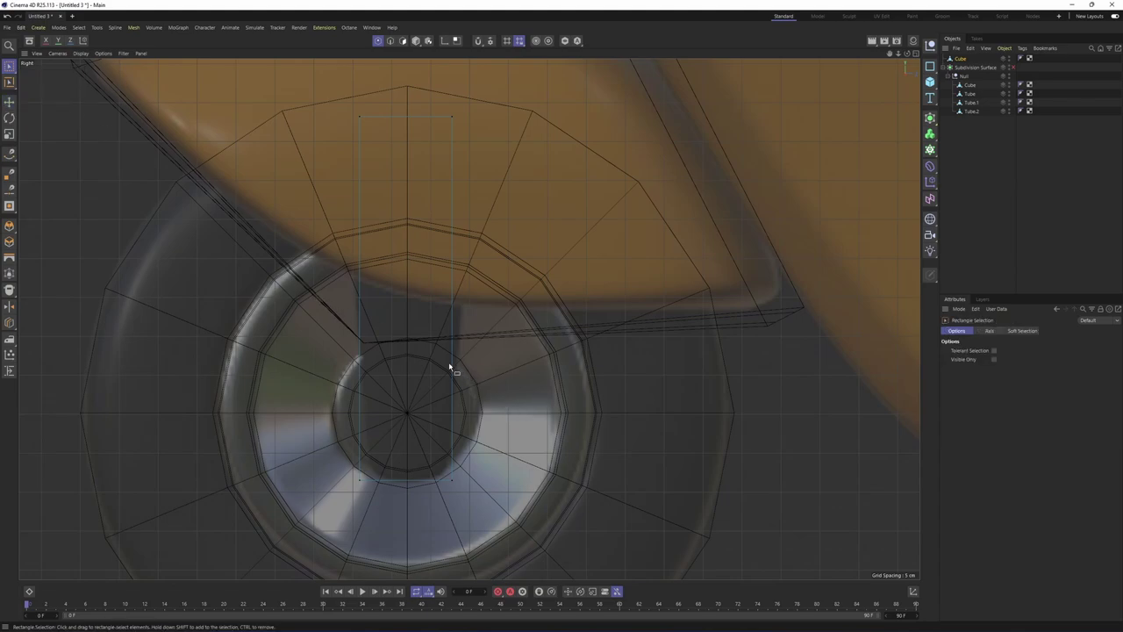
drag(318, 442, 481, 522)
key(t)
drag(497, 480, 479, 457)
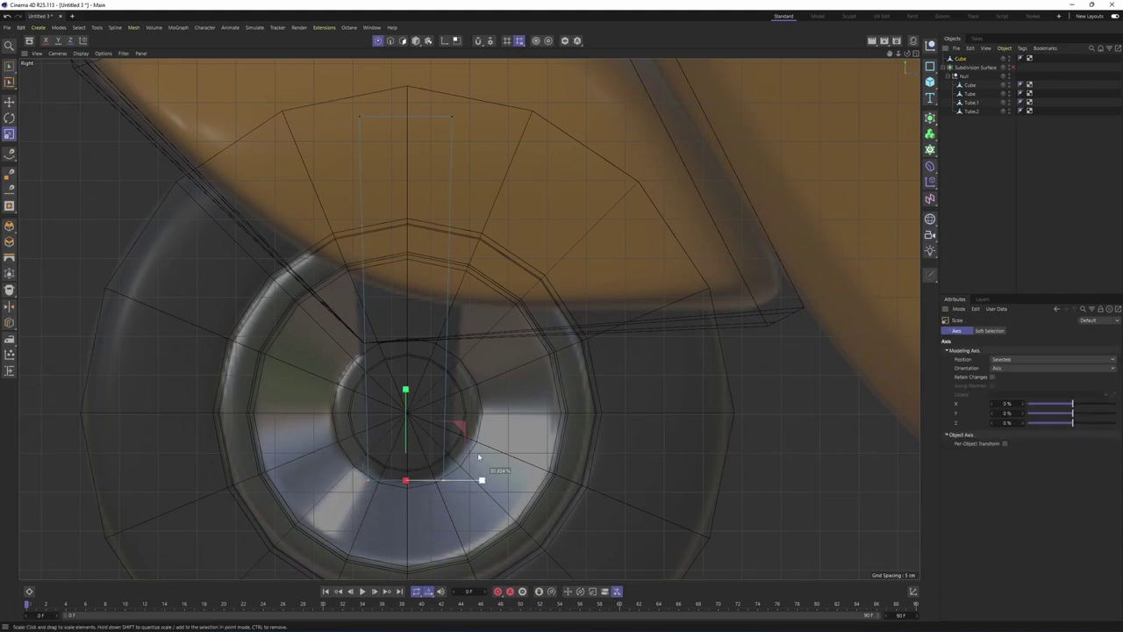
Select the fork arm's top points and scale them wider along Z so the arm tapers downward
alt+middle_drag(437, 227, 422, 264)
key(0)
drag(308, 135, 574, 183)
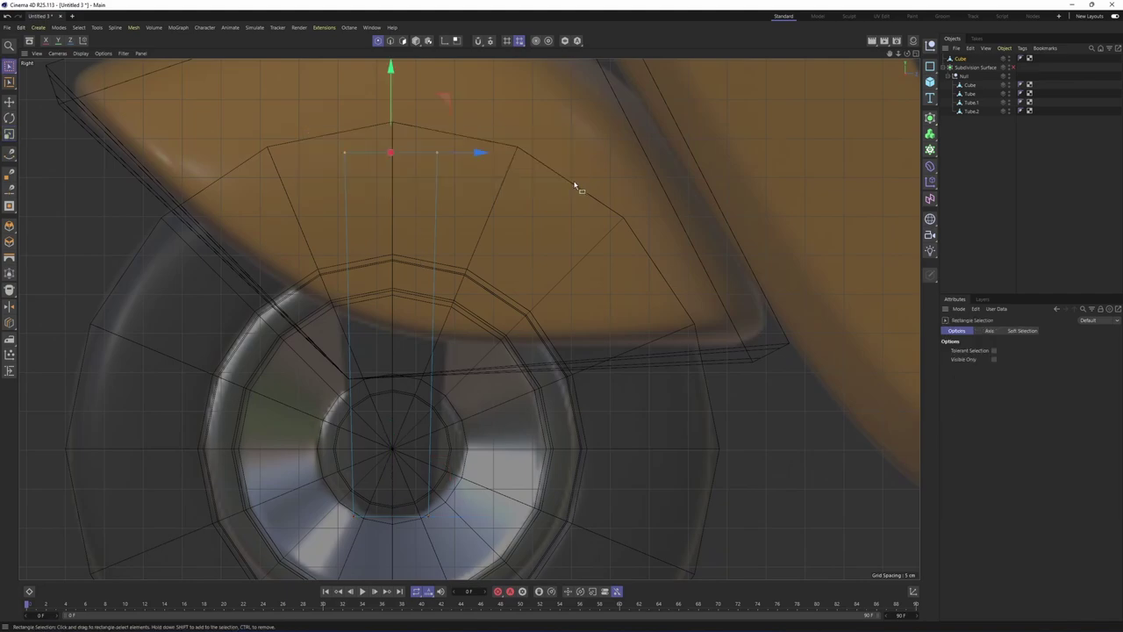
key(t)
drag(482, 155, 526, 166)
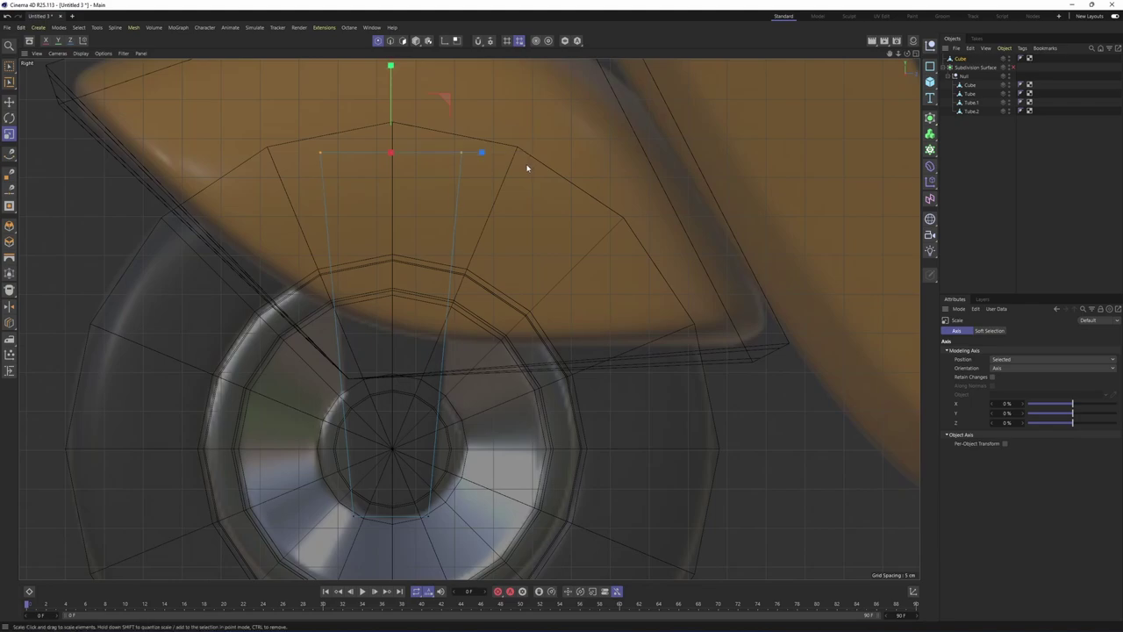
alt+middle_drag(489, 180, 467, 192)
key(e)
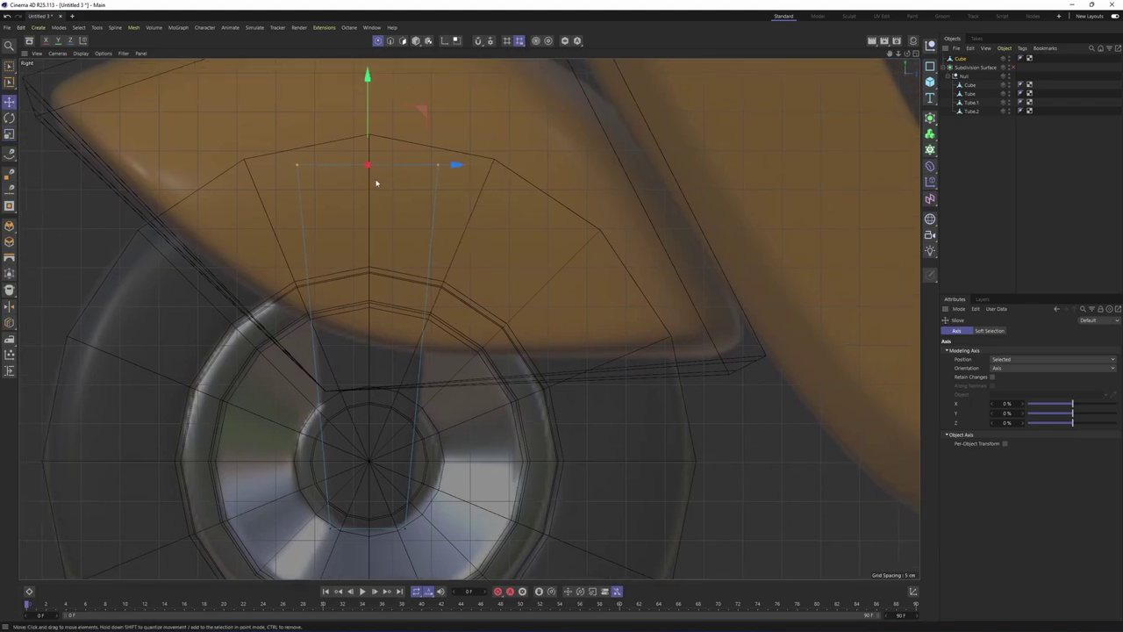
key(0)
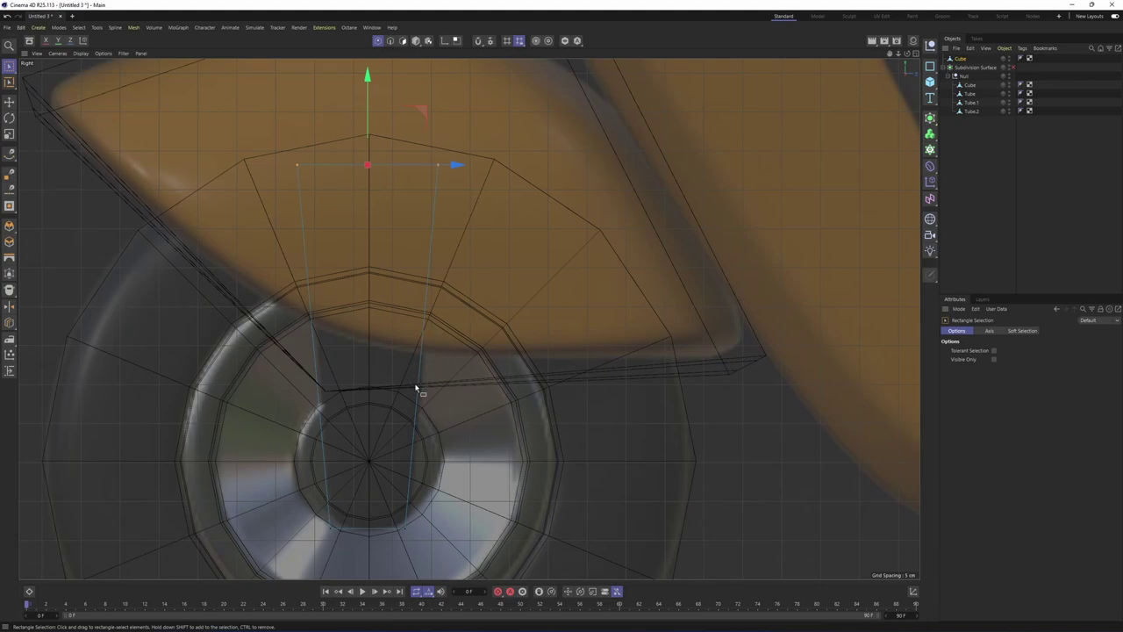
Duplicate the fork arm in Perspective and move the copy to the opposite side of the front wheel
alt+middle_drag(417, 388, 455, 345)
middle_click(334, 405)
middle_click(340, 299)
alt+drag(351, 303, 453, 285)
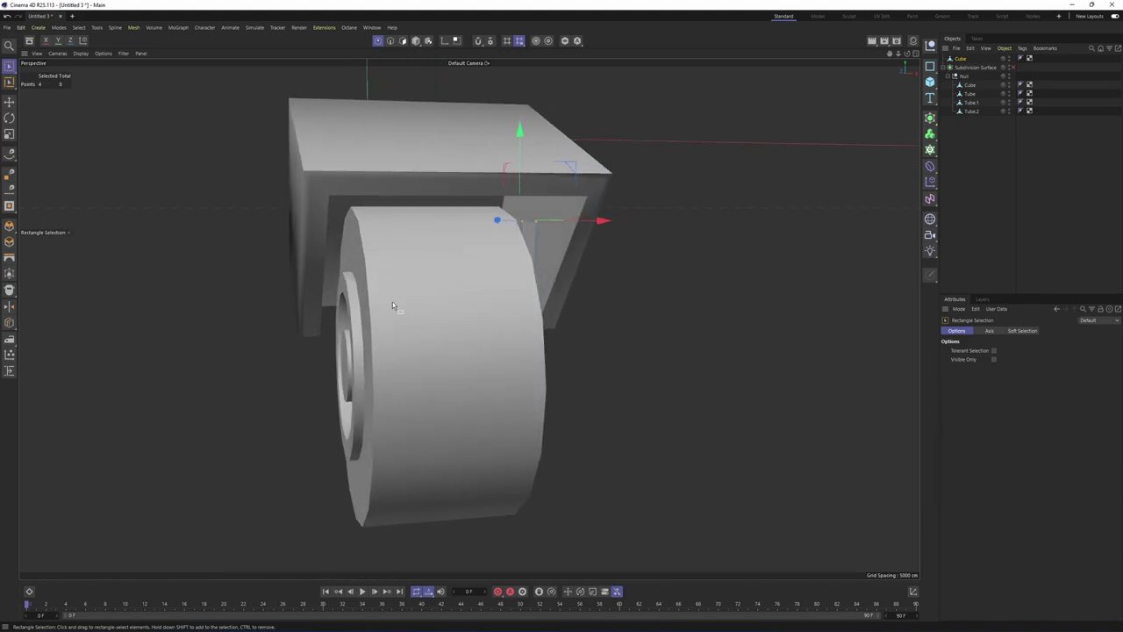
alt+drag(478, 332, 455, 265)
key(Return)
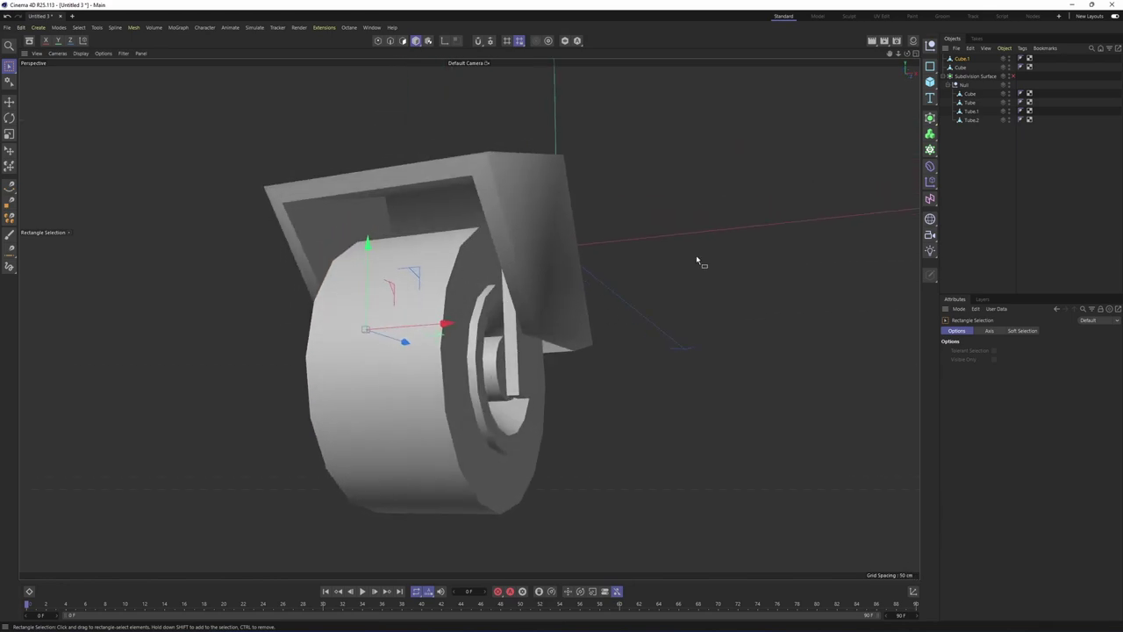
Add a loop cut near the lower end of the original fork arm
click(960, 67)
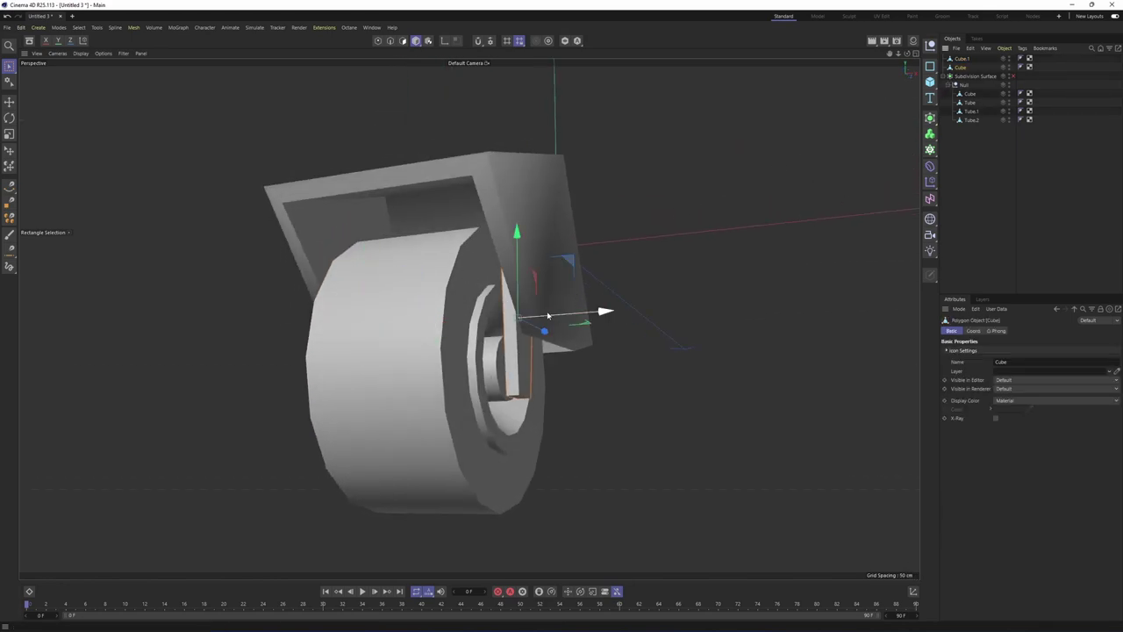
key(Return)
scroll(522, 376, up, 6)
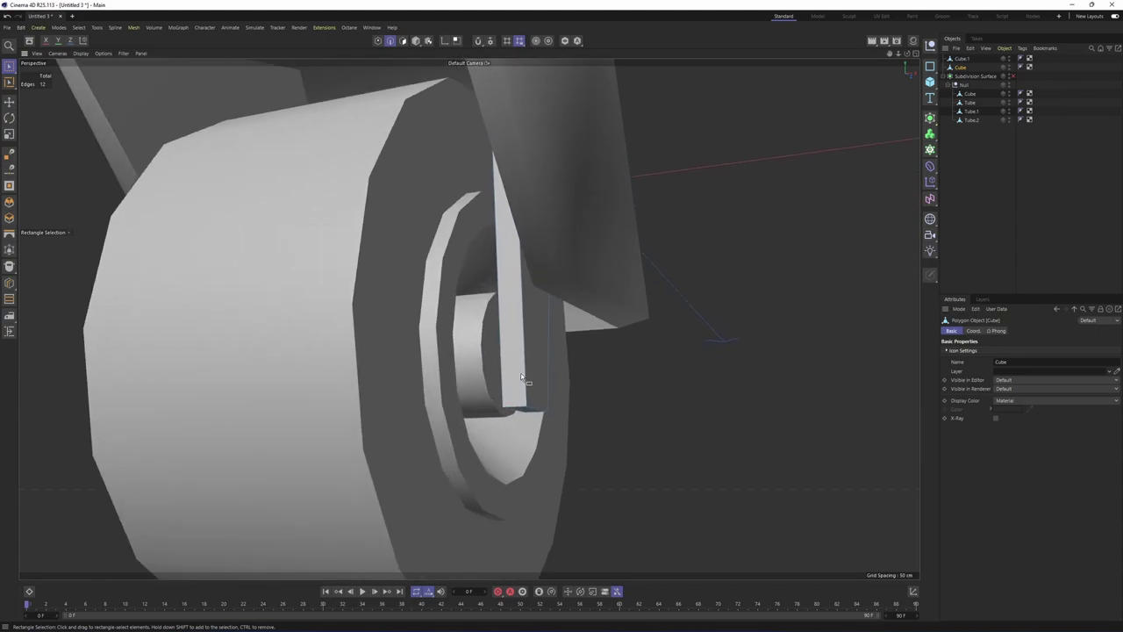
key(k)
key(l)
scroll(521, 378, up, 3)
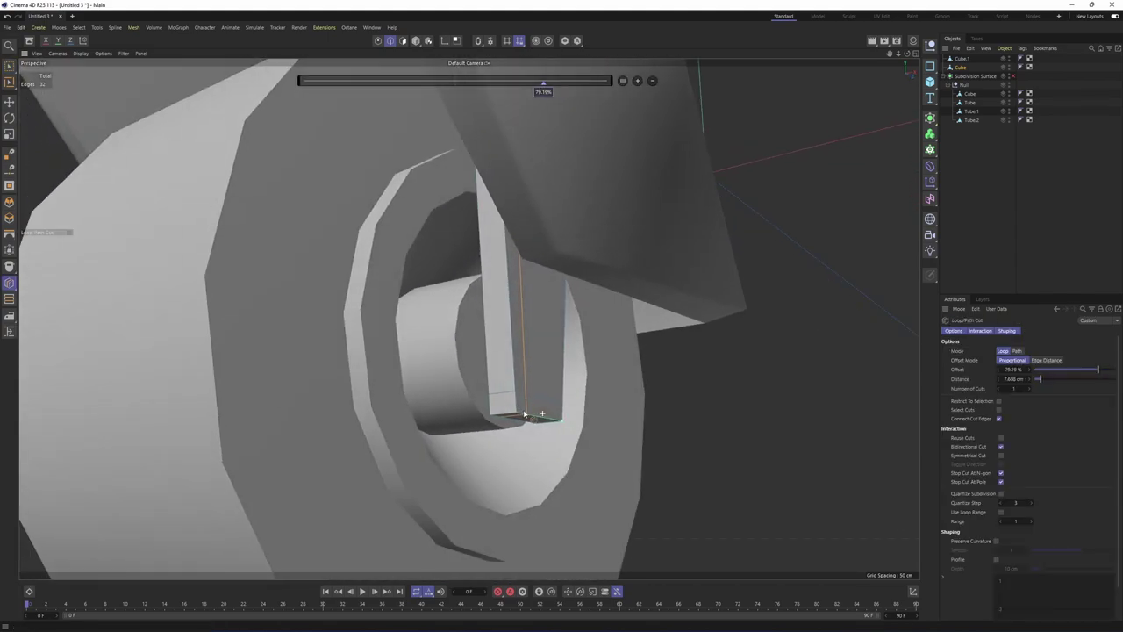
alt+drag(574, 409, 678, 392)
Add a loop cut near the lower end of the duplicated fork arm
click(963, 59)
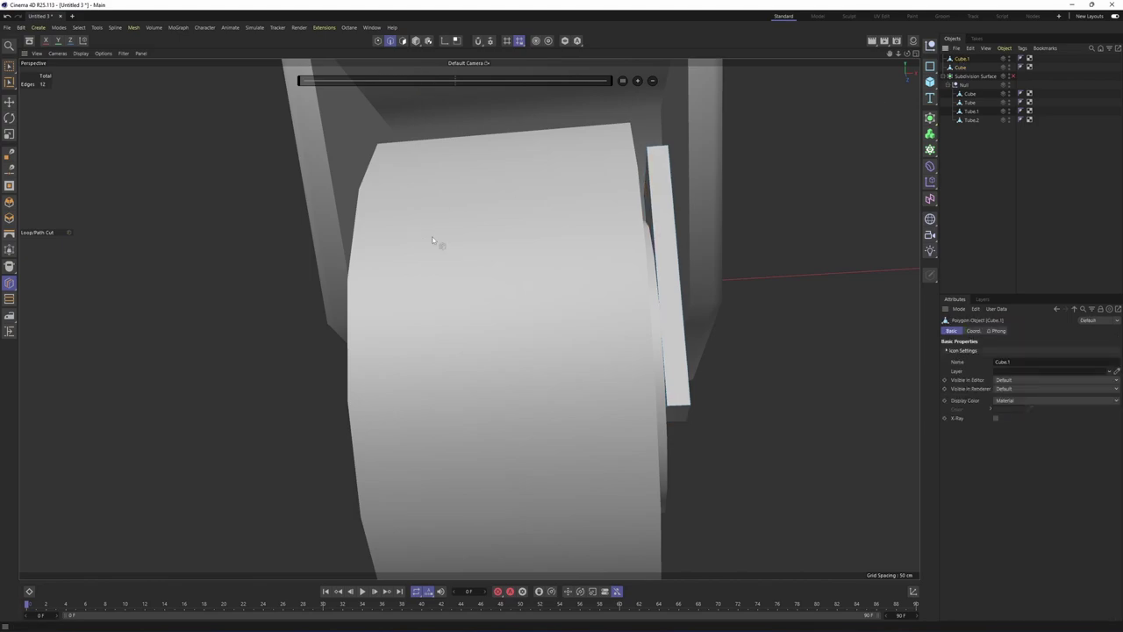
alt+drag(433, 239, 466, 323)
alt+drag(303, 387, 351, 364)
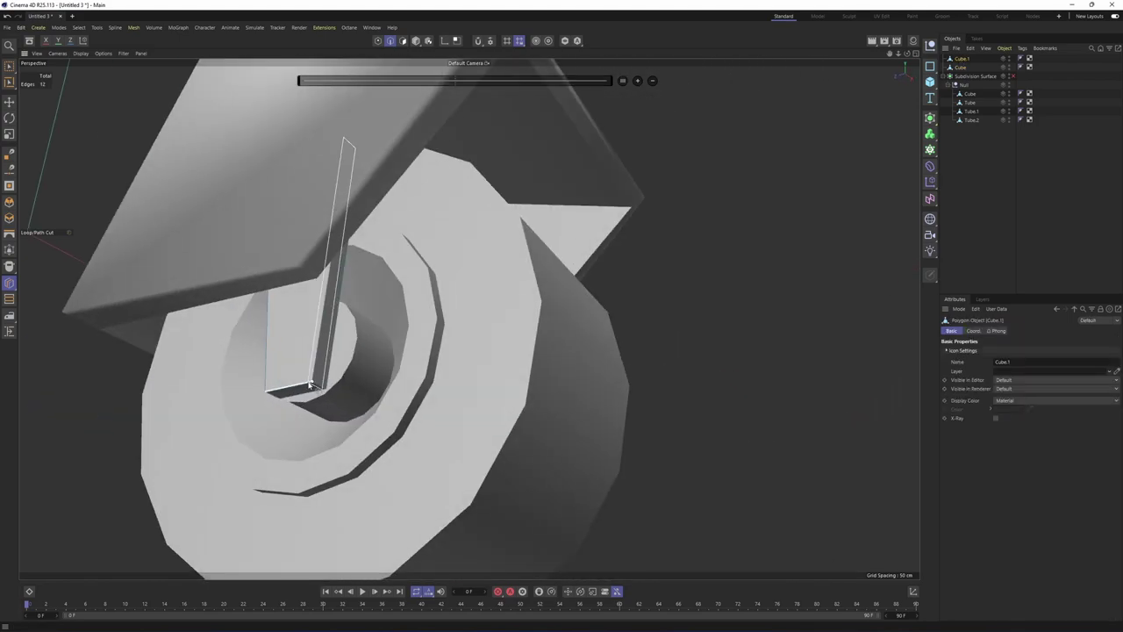
click(309, 384)
click(276, 389)
alt+drag(456, 371, 469, 319)
alt+drag(356, 368, 296, 391)
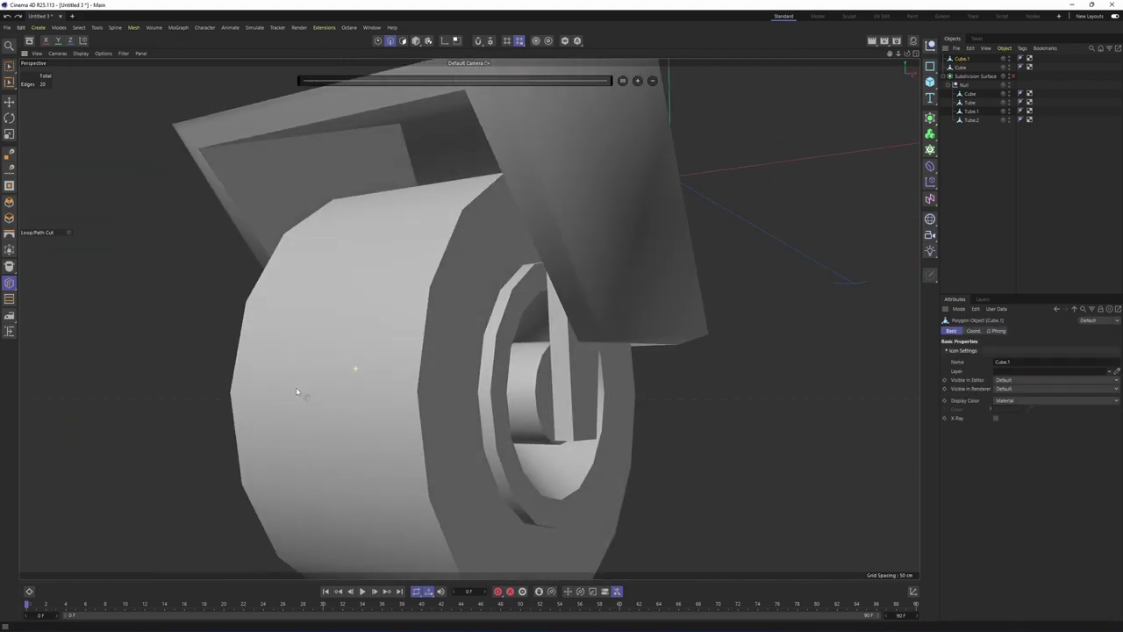
Move only the original fork arm's axis inward to the wheel's centre line in the Front view
alt+drag(396, 386, 456, 388)
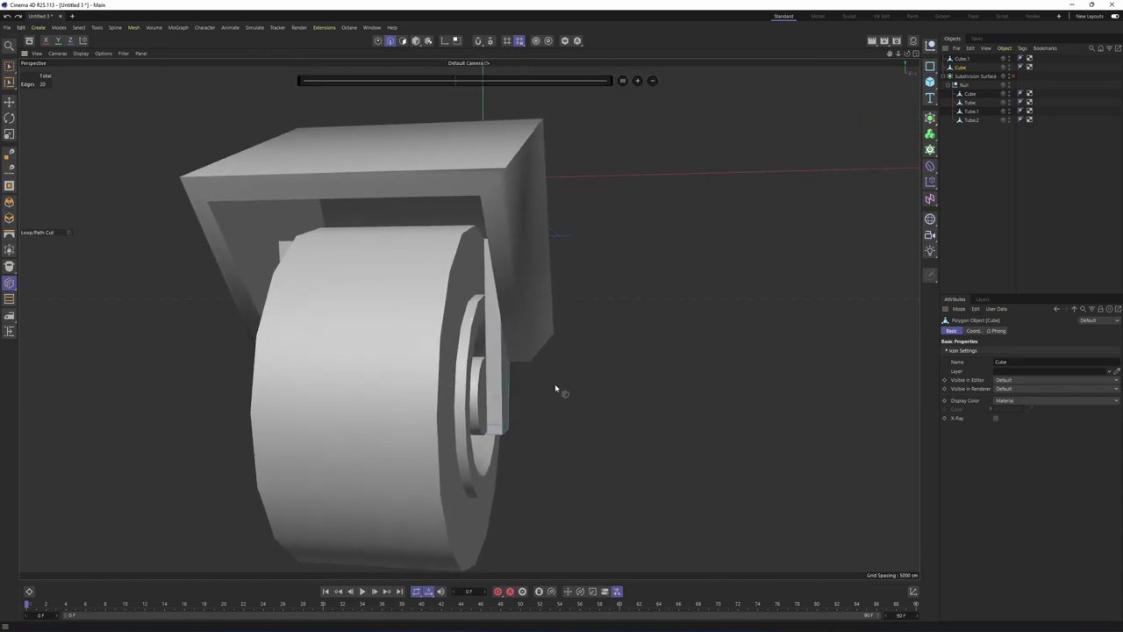
key(Return)
alt+middle_drag(501, 336, 551, 361)
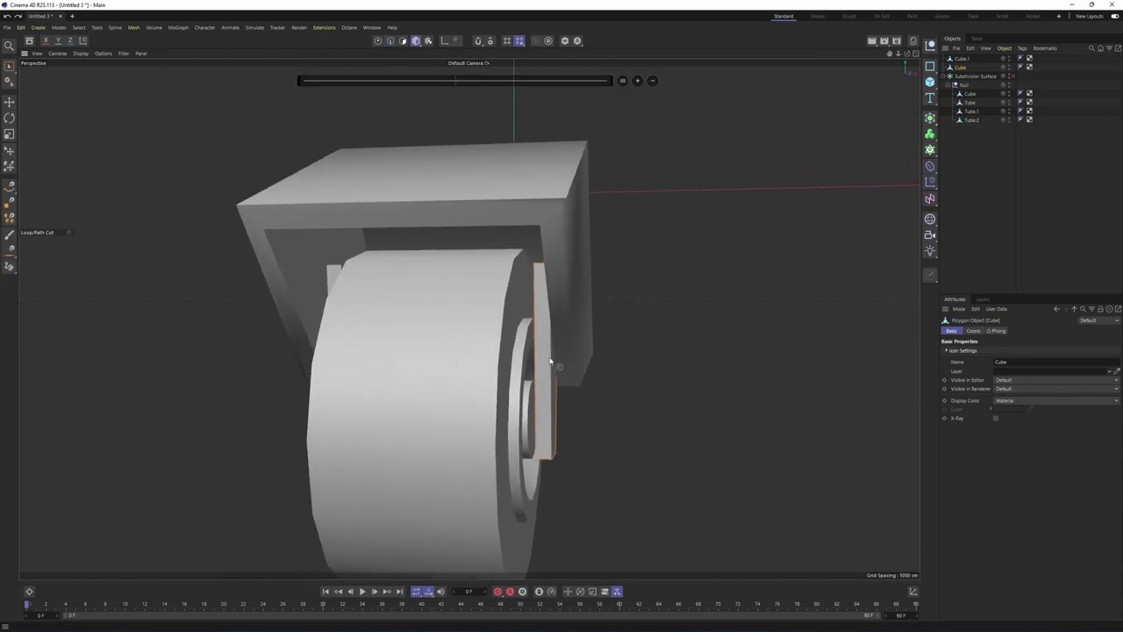
alt+drag(429, 367, 505, 320)
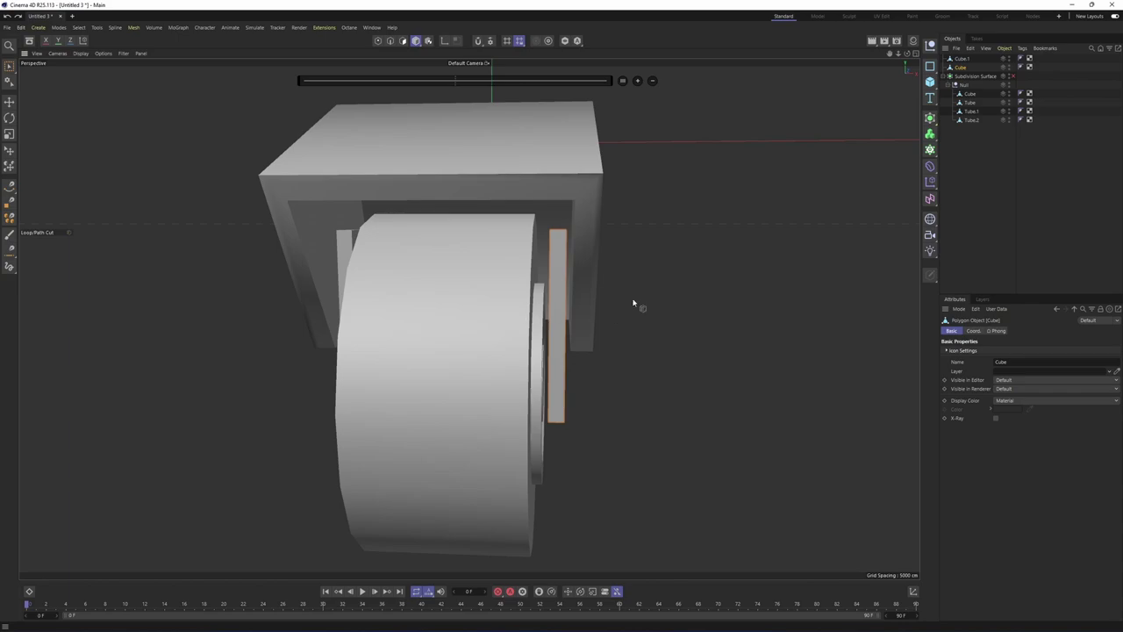
key(e)
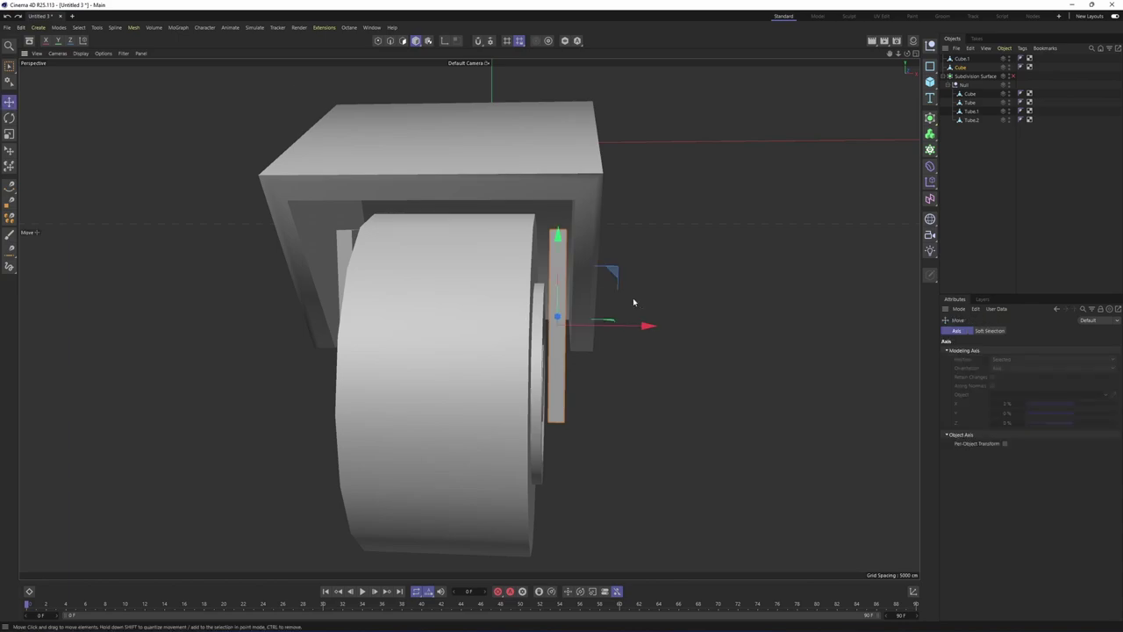
alt+drag(633, 302, 569, 345)
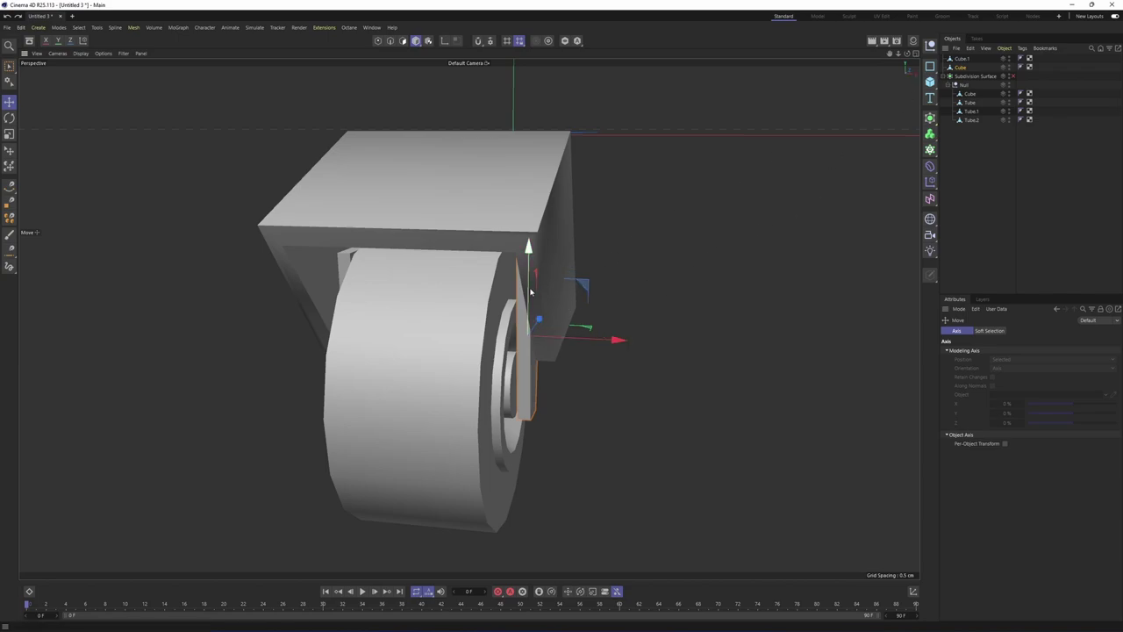
middle_click(519, 136)
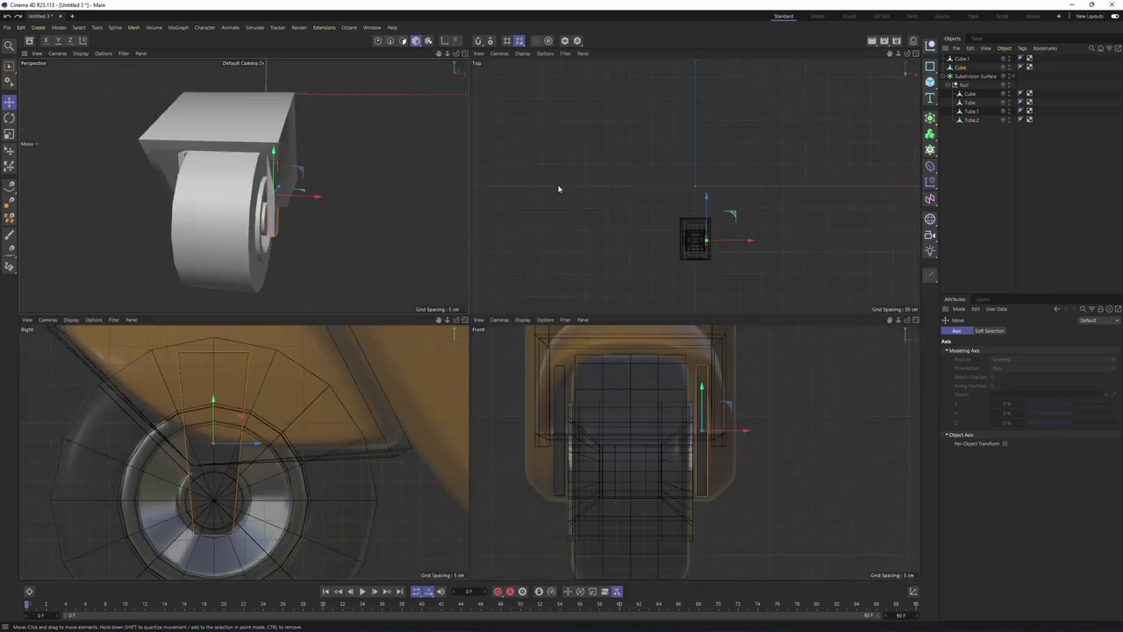
middle_click(647, 346)
scroll(632, 471, down, 5)
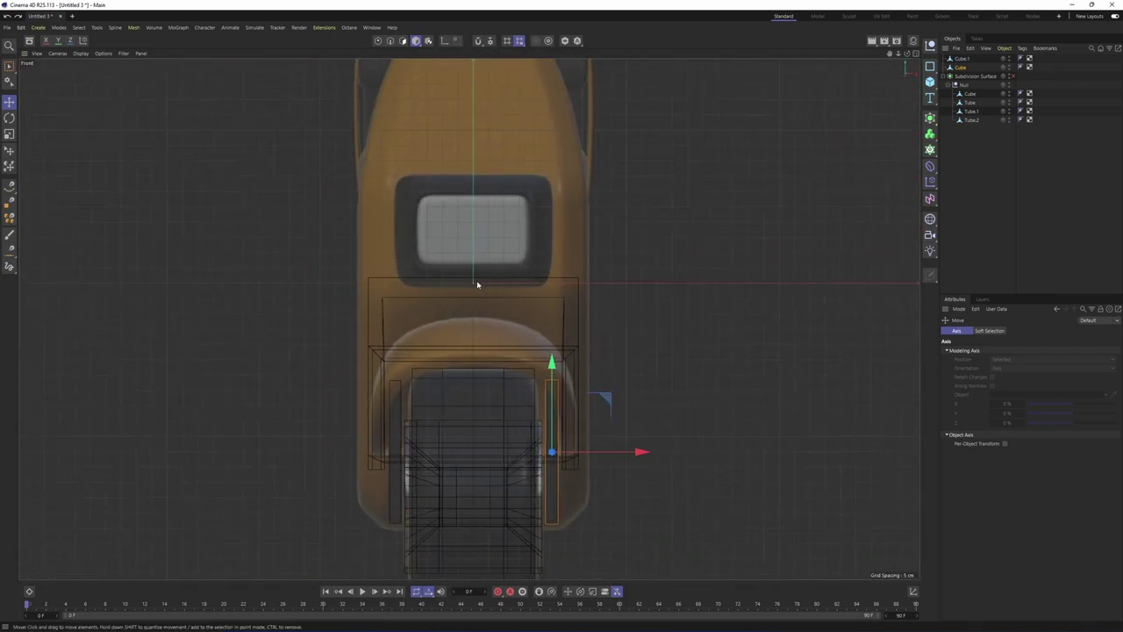
alt+middle_drag(477, 284, 465, 233)
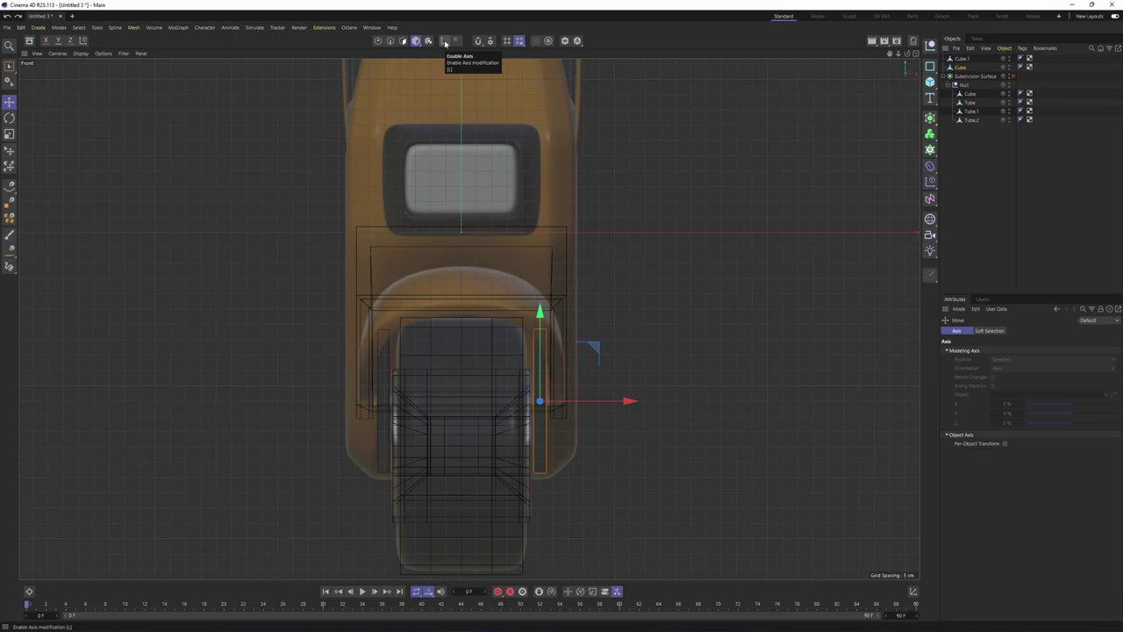
click(445, 41)
drag(626, 401, 553, 396)
Set the fork arm axis's world X position to 0 cm and leave axis modification
click(913, 592)
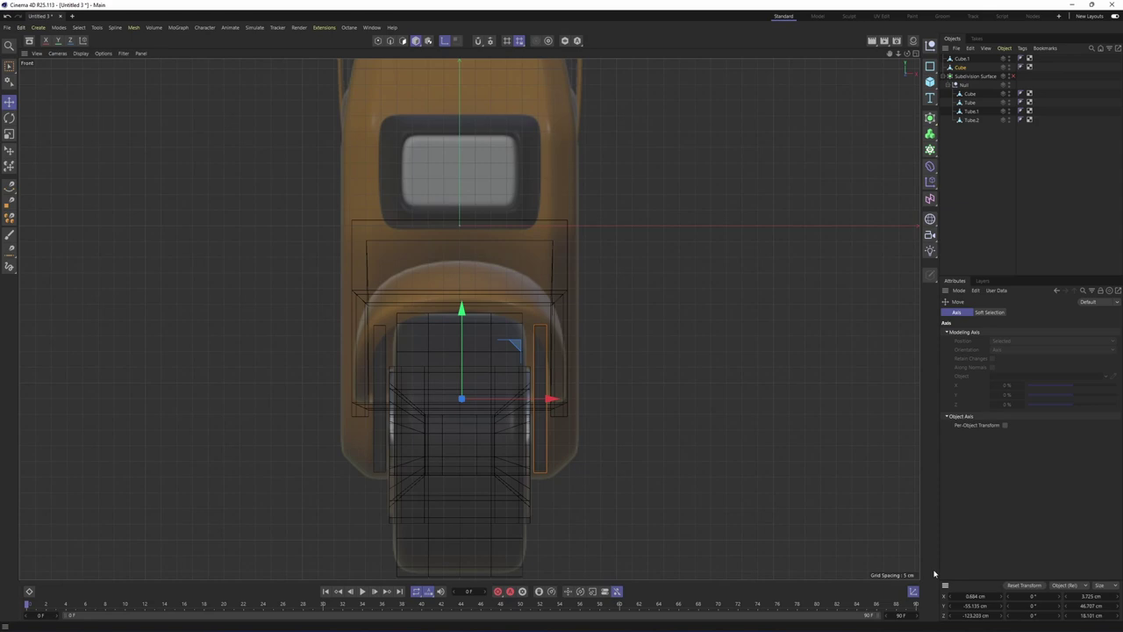
click(1065, 585)
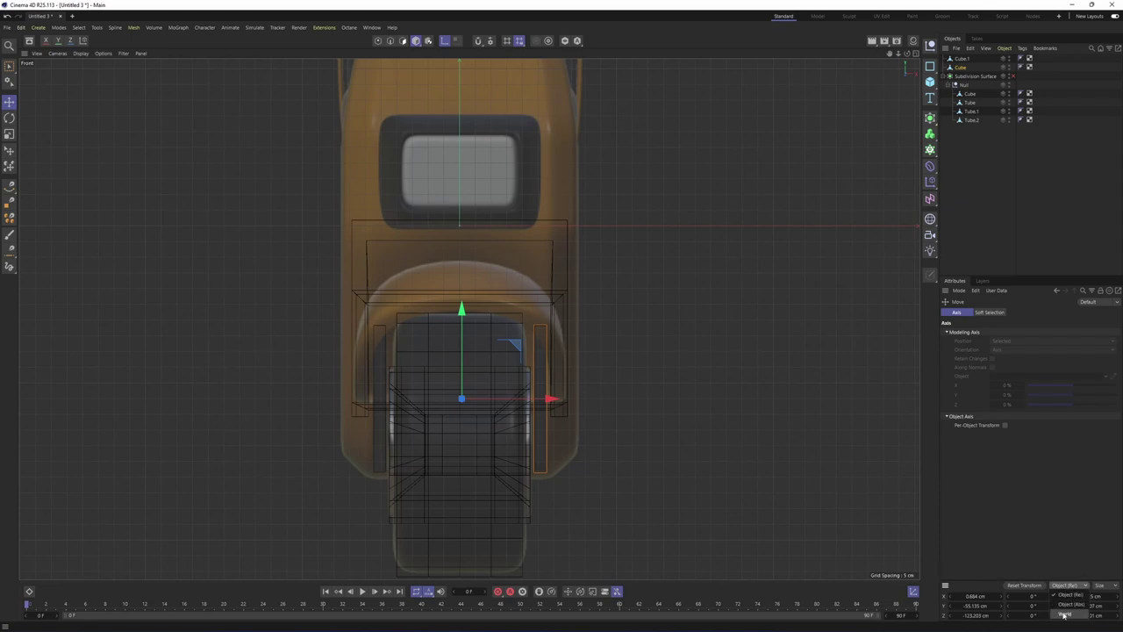
click(1068, 614)
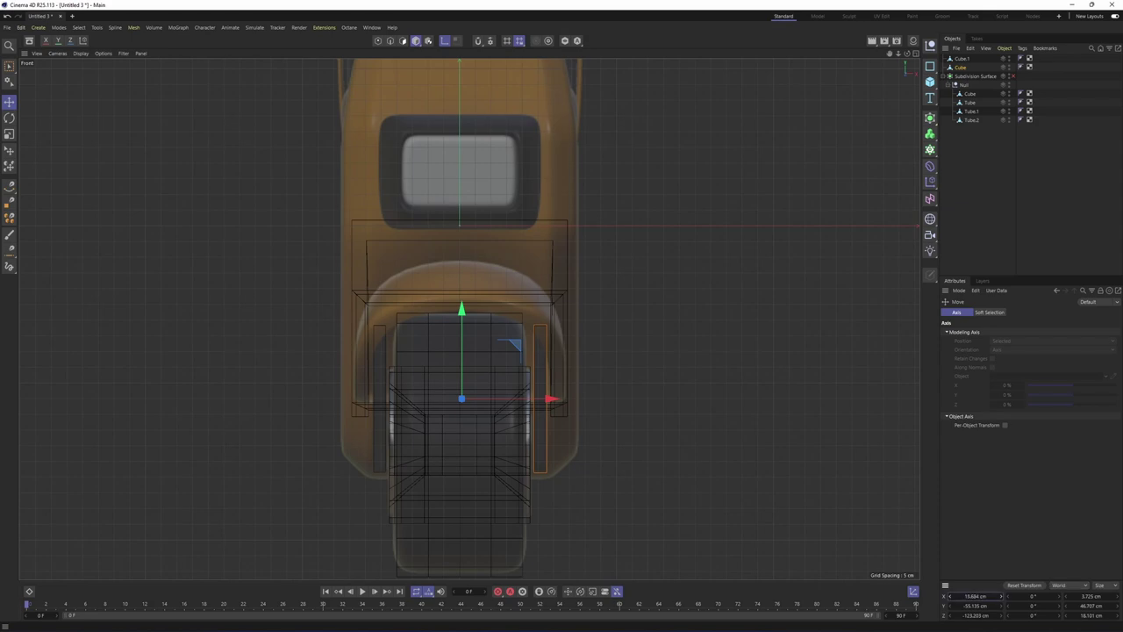
drag(976, 596, 979, 596)
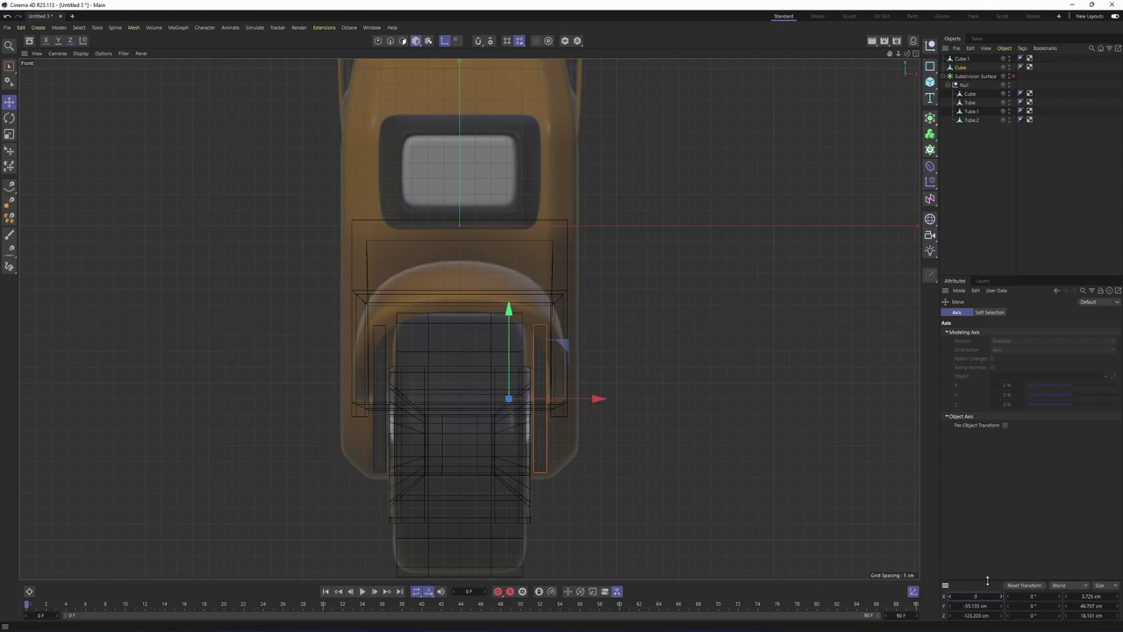
key(Return)
middle_click(426, 306)
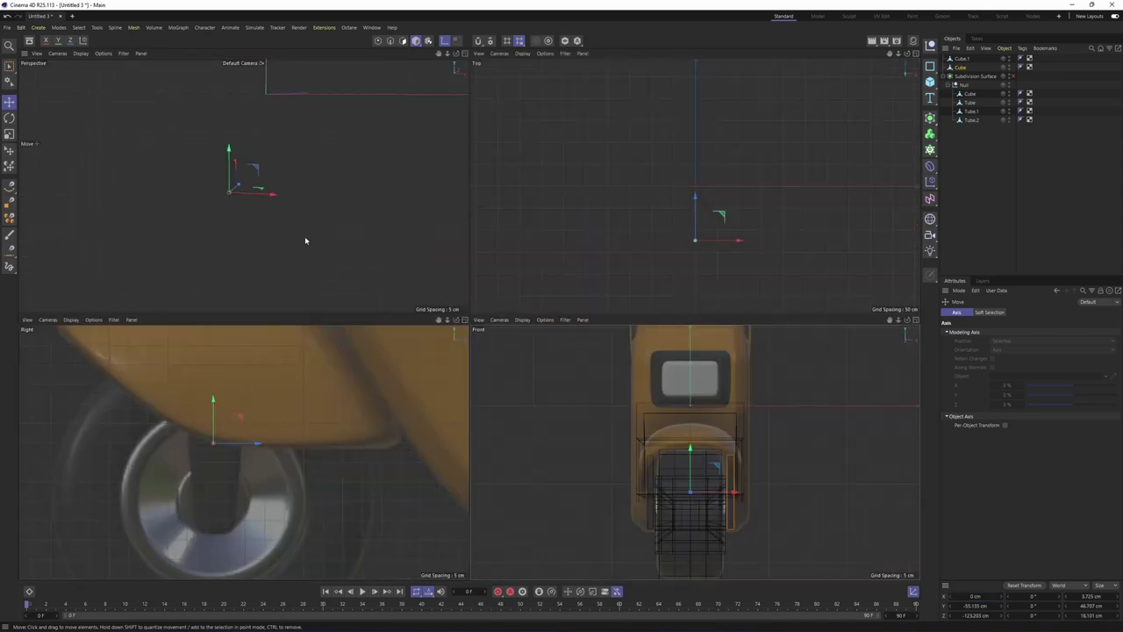
middle_click(306, 238)
alt+drag(320, 241, 277, 290)
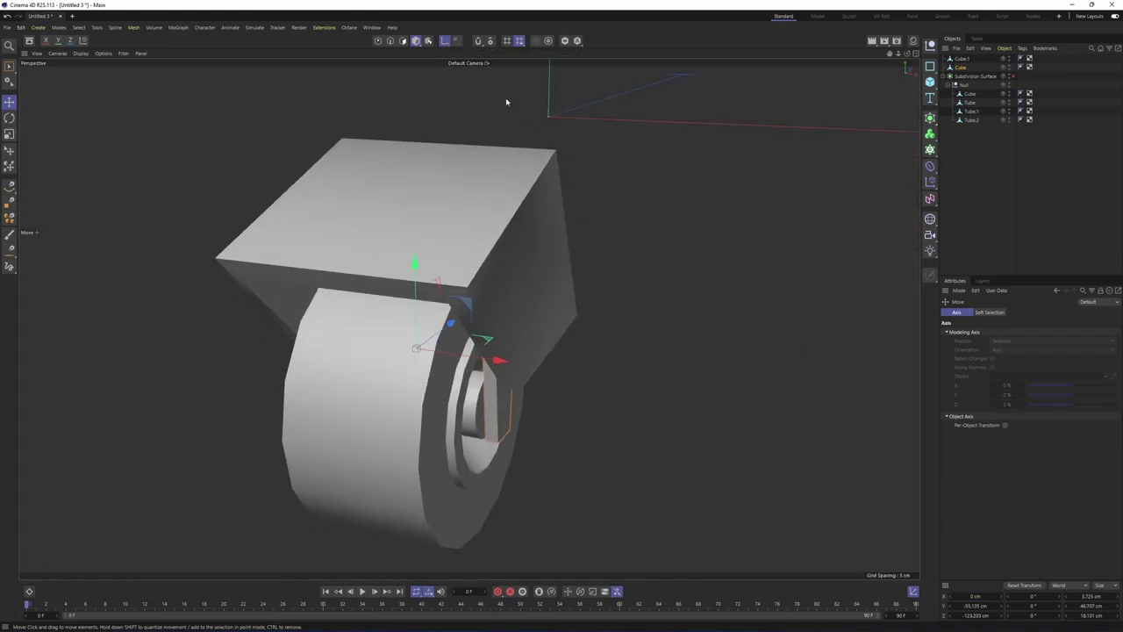
click(447, 44)
Add a Symmetry object and make the original fork arm its child to mirror it across the wheel
alt+middle_drag(511, 316, 557, 283)
alt+drag(556, 284, 525, 273)
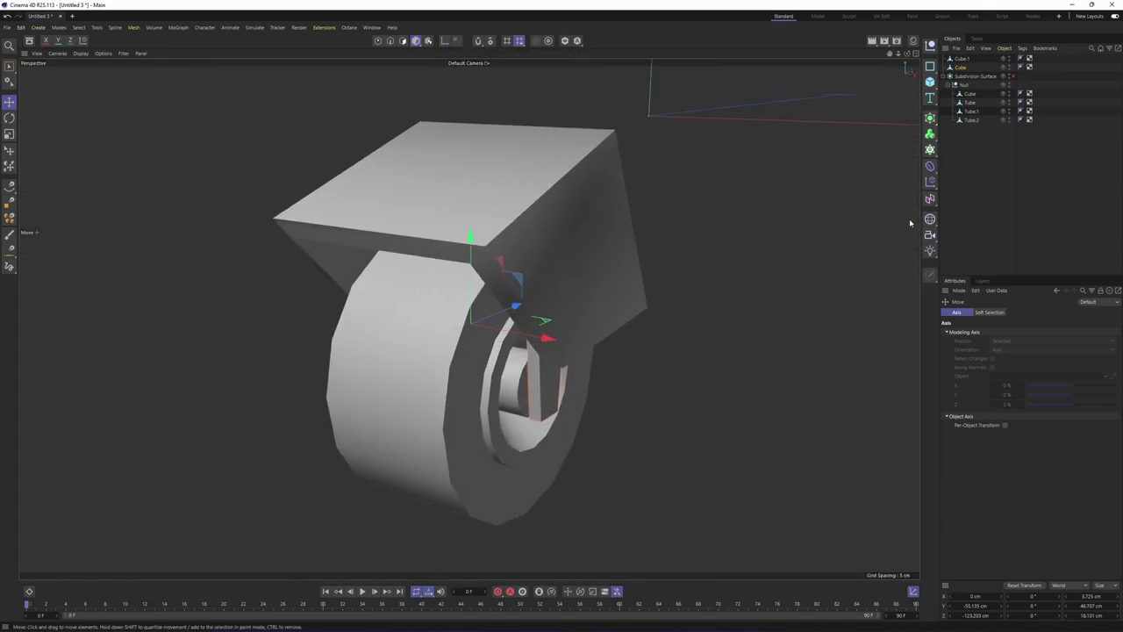
click(931, 118)
click(970, 216)
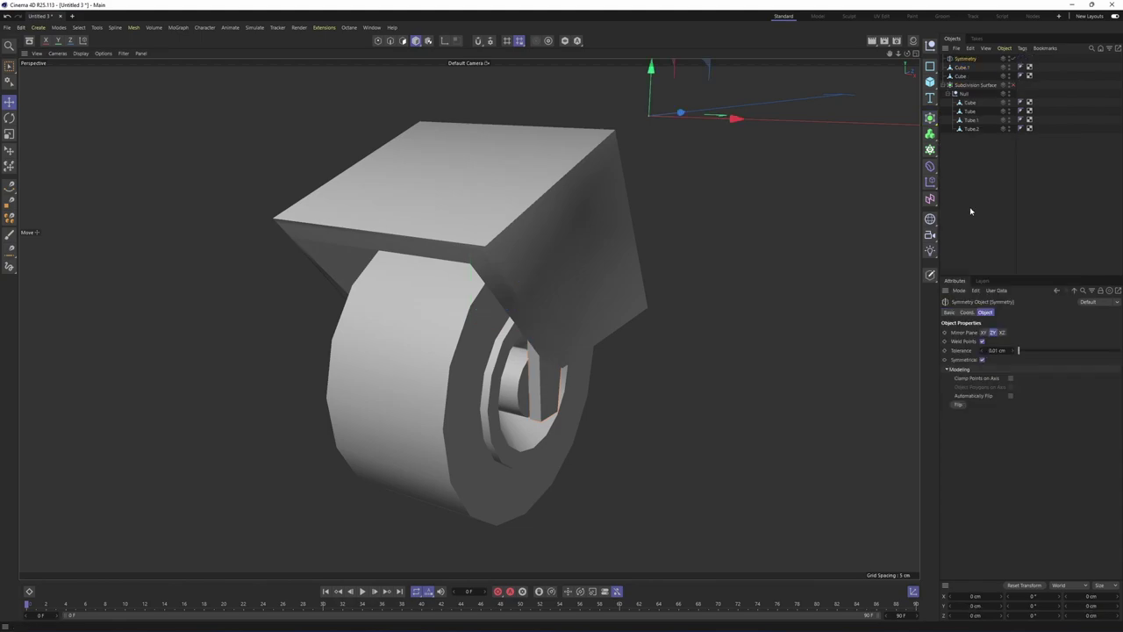
click(962, 75)
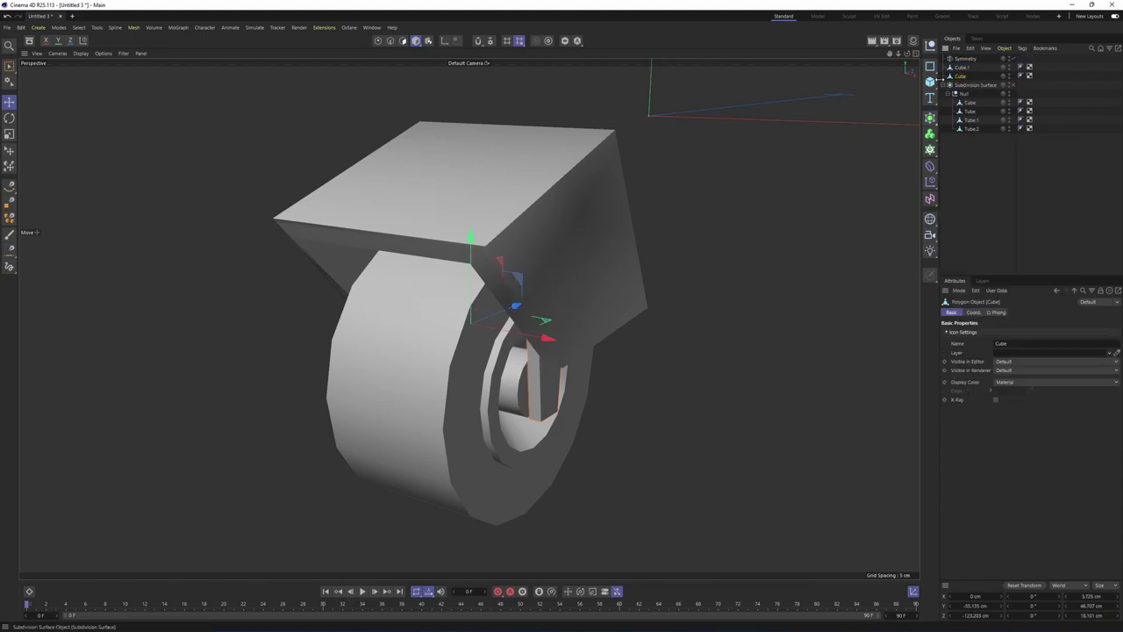
drag(957, 78, 969, 60)
Check the mirrored arm from the front and delete the redundant duplicated fork arm
alt+drag(746, 240, 758, 208)
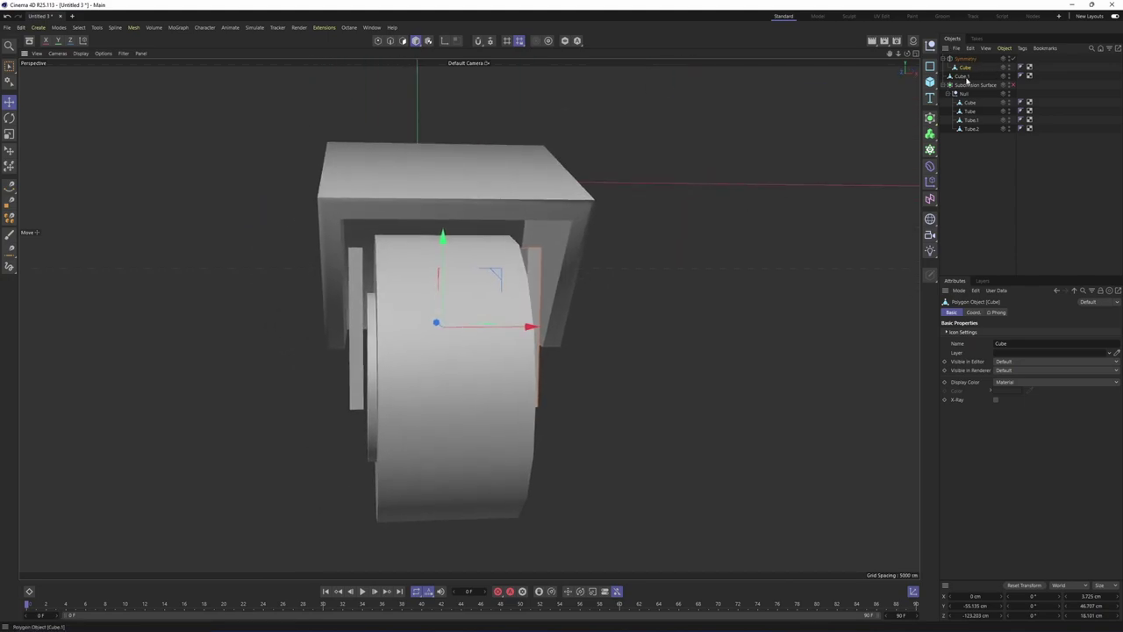
click(962, 76)
key(Delete)
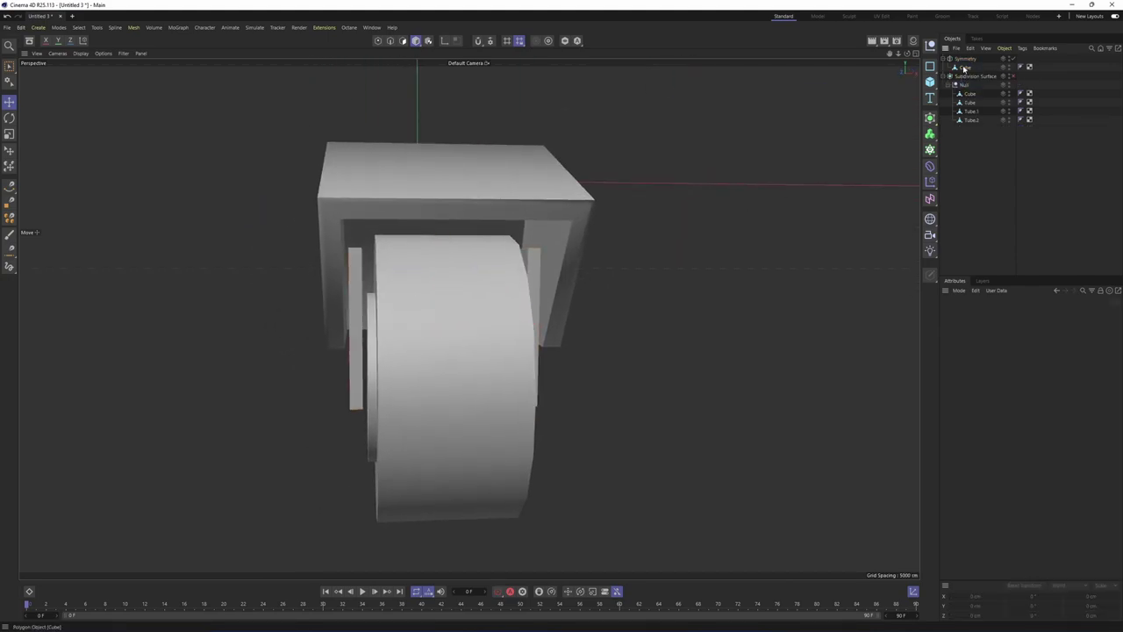
Select the fork arm inside the Symmetry object and add a loop cut near its lower end
click(966, 60)
alt+drag(656, 239, 625, 249)
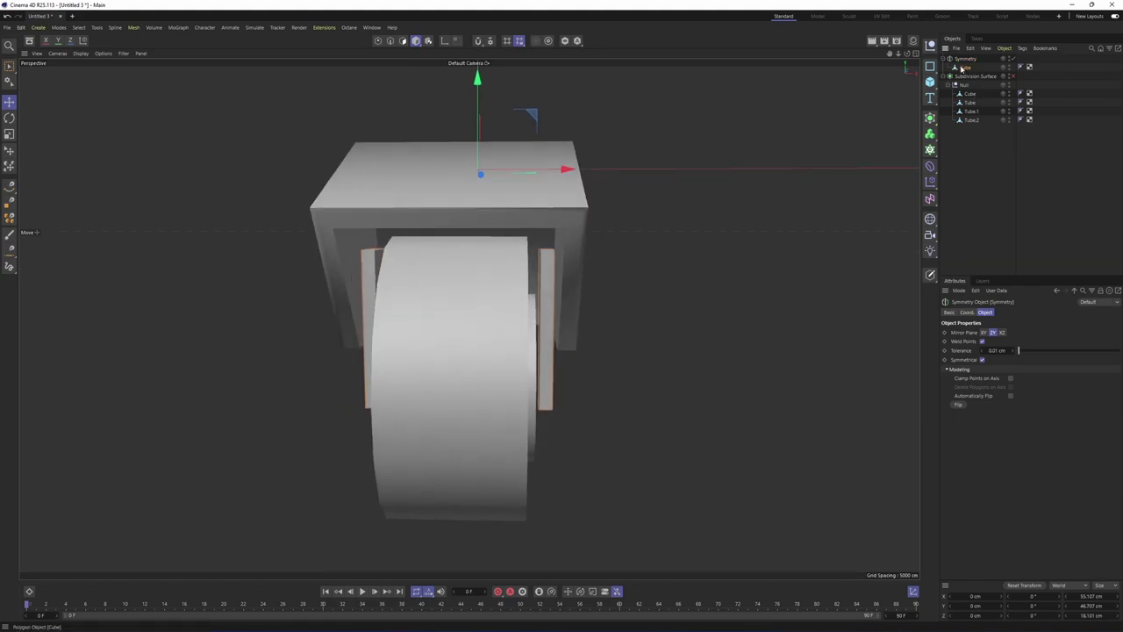
click(962, 67)
alt+drag(711, 228, 549, 259)
key(k)
key(l)
click(549, 419)
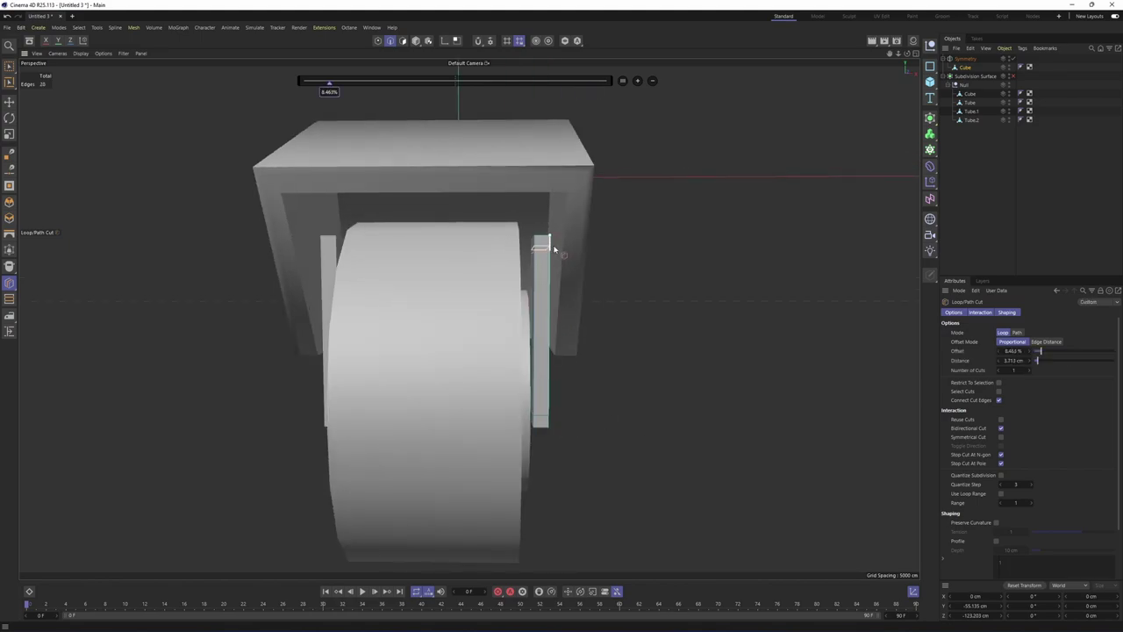
Add lengthwise loop cuts along the fork arm close to its side edges to sharpen its corners
alt+drag(377, 290, 430, 303)
click(539, 306)
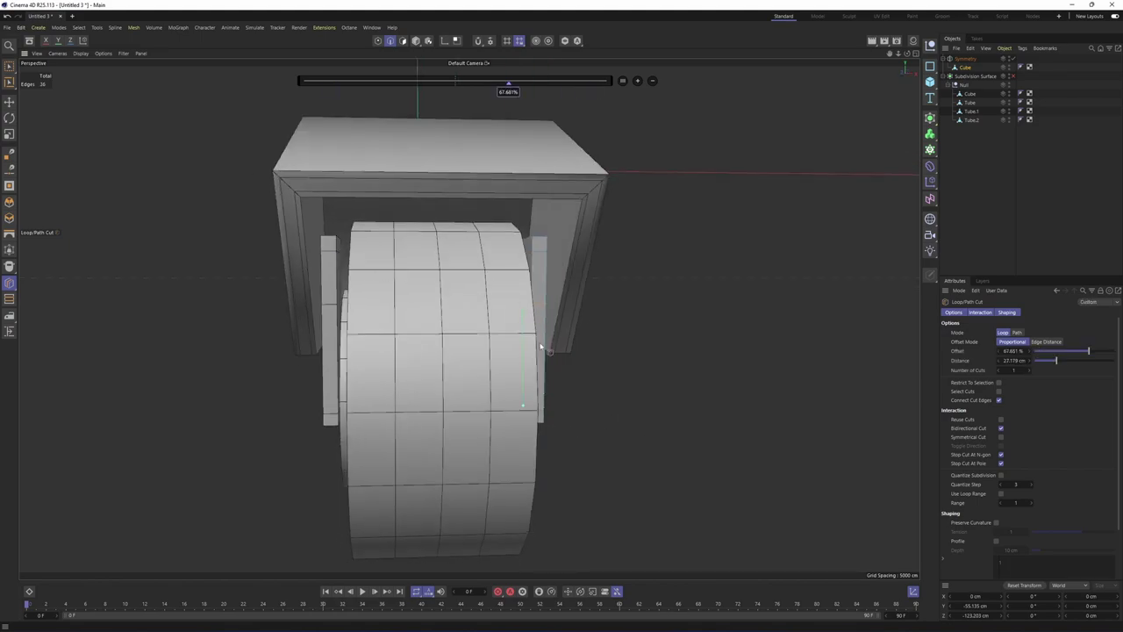
click(552, 368)
alt+drag(585, 346, 650, 324)
click(501, 439)
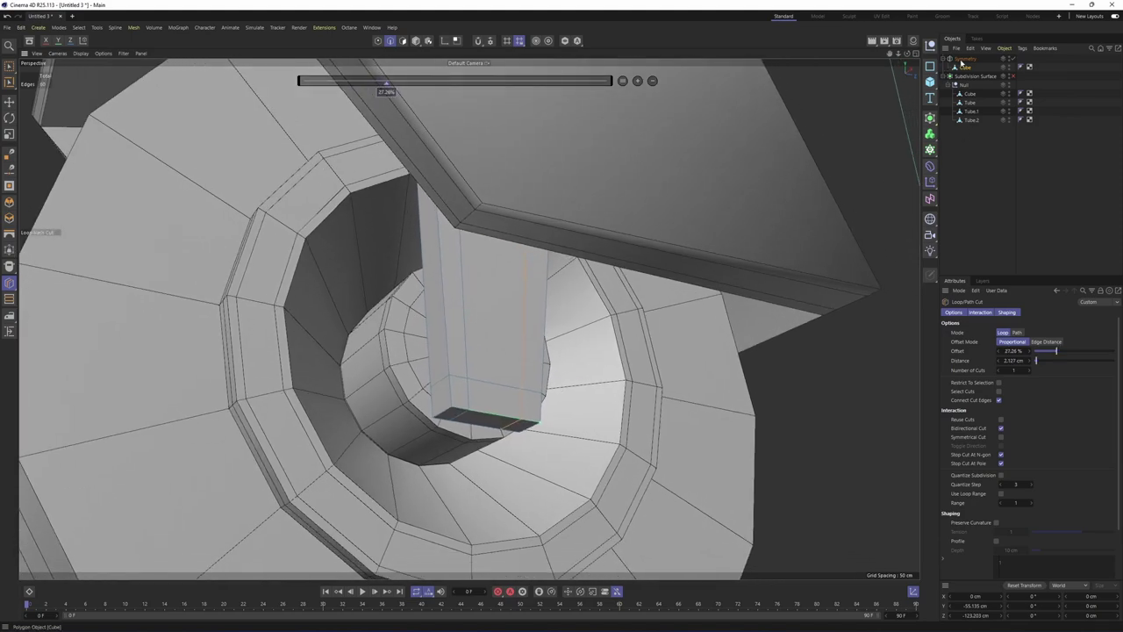
Move the fork Symmetry object into the Null under the Subdivision Surface and switch the subdivision back on
click(964, 59)
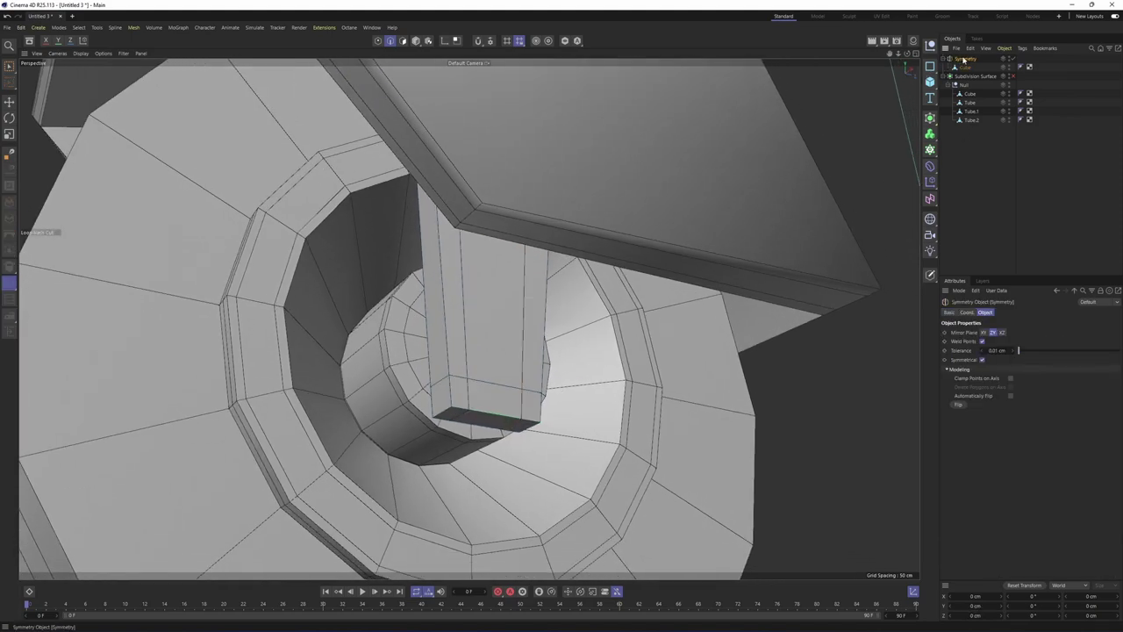
drag(966, 67, 962, 93)
key(q)
alt+drag(905, 170, 966, 177)
click(975, 86)
alt+drag(474, 318, 443, 300)
click(969, 235)
Show the smoothed wheel assembly from the side in Gouraud shading without lines
scroll(616, 234, down, 5)
alt+drag(616, 234, 480, 379)
scroll(530, 323, down, 3)
key(n)
key(a)
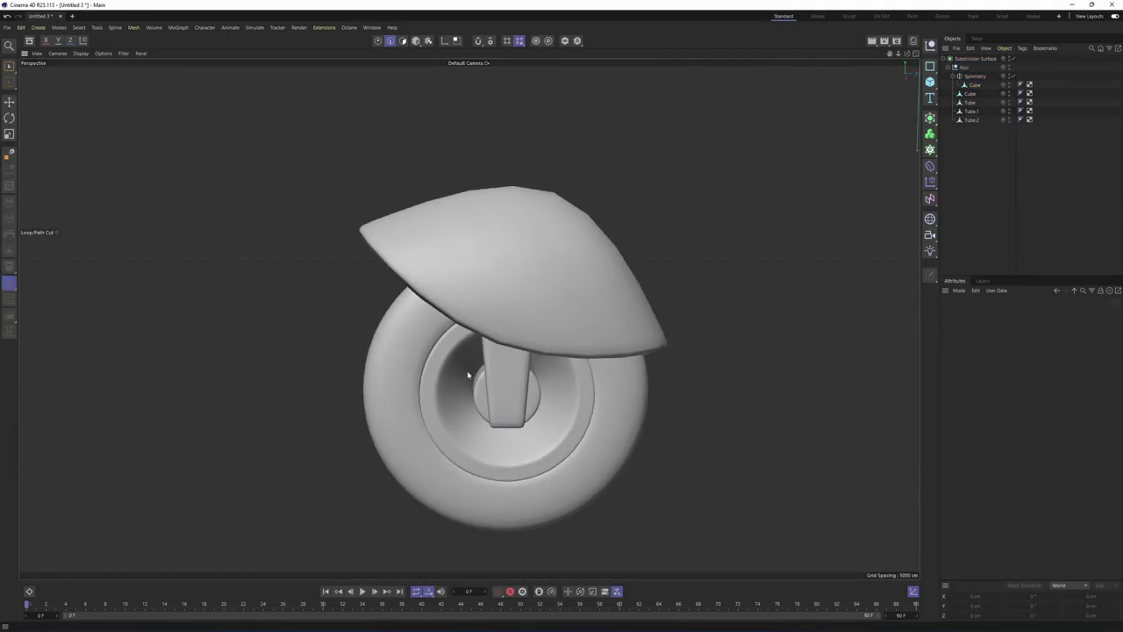
Compare the finished front wheel with the scooter reference in the Right view
alt+middle_drag(486, 317, 326, 399)
middle_click(392, 419)
middle_click(393, 419)
scroll(513, 364, down, 7)
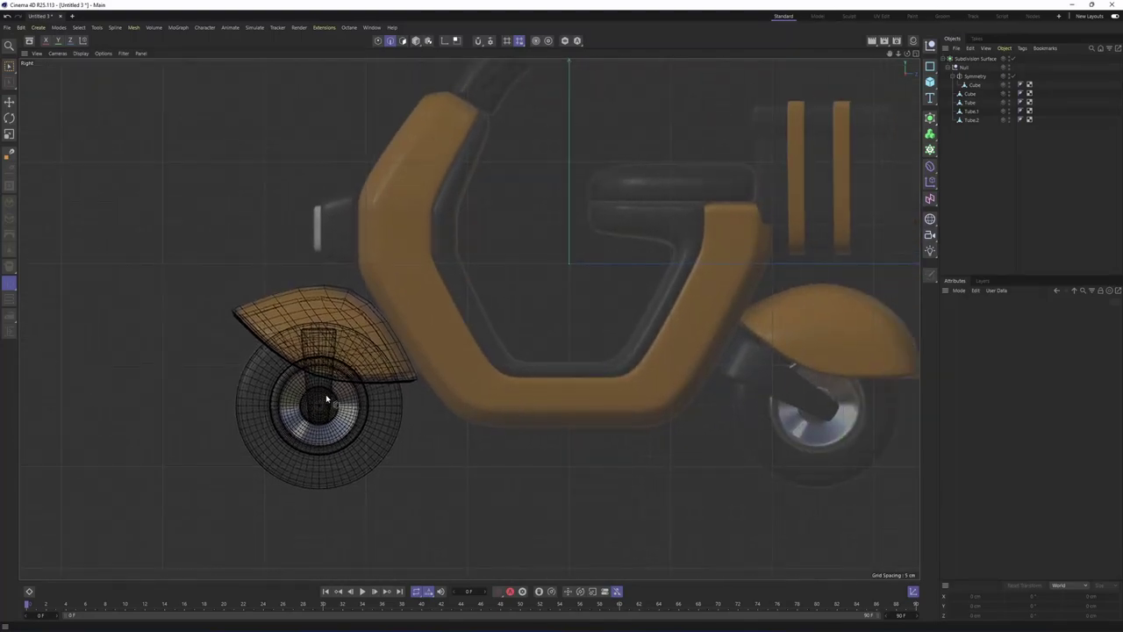
alt+middle_drag(381, 325, 349, 393)
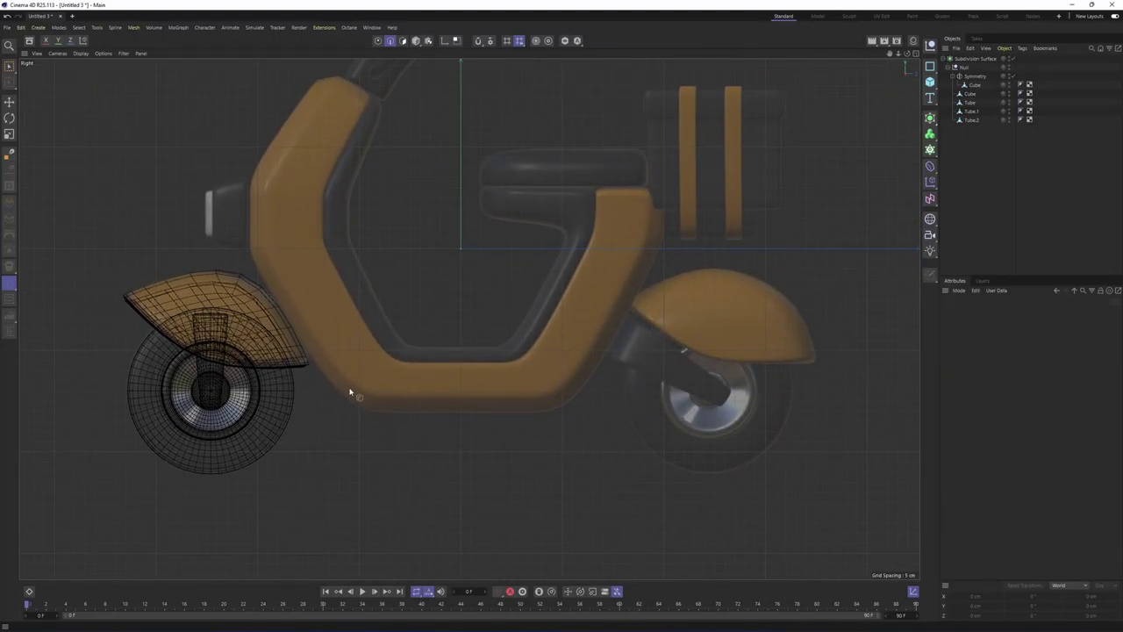
middle_click(292, 358)
middle_click(298, 263)
Duplicate the fork Symmetry, fender and all wheel tubes along Z onto the rear wheel of the side reference
key(e)
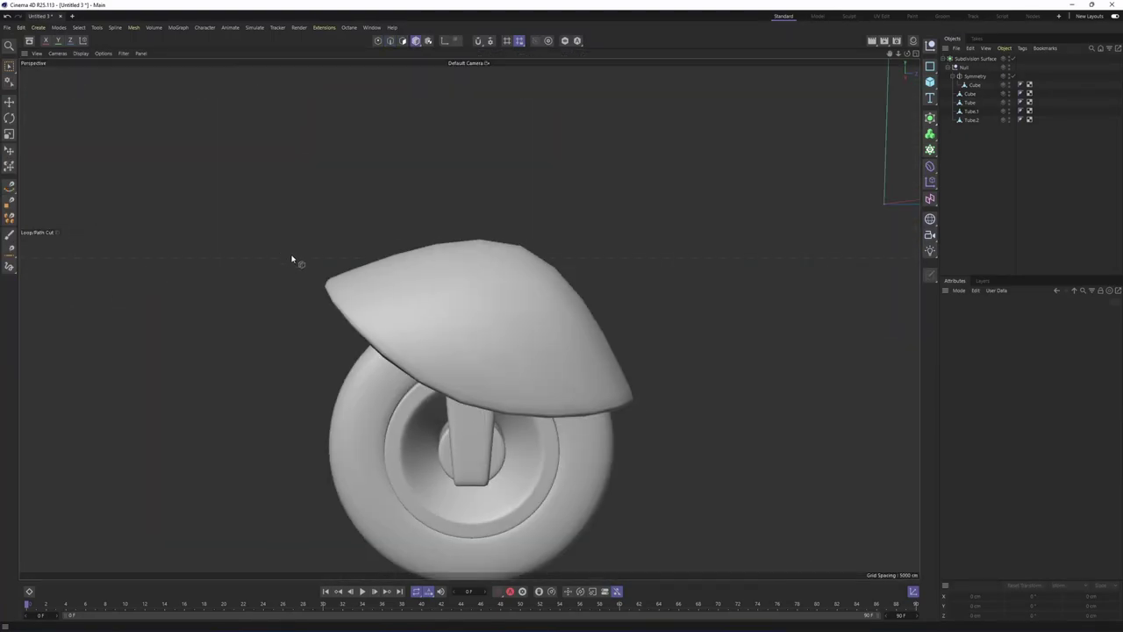
drag(982, 187, 953, 71)
click(953, 76)
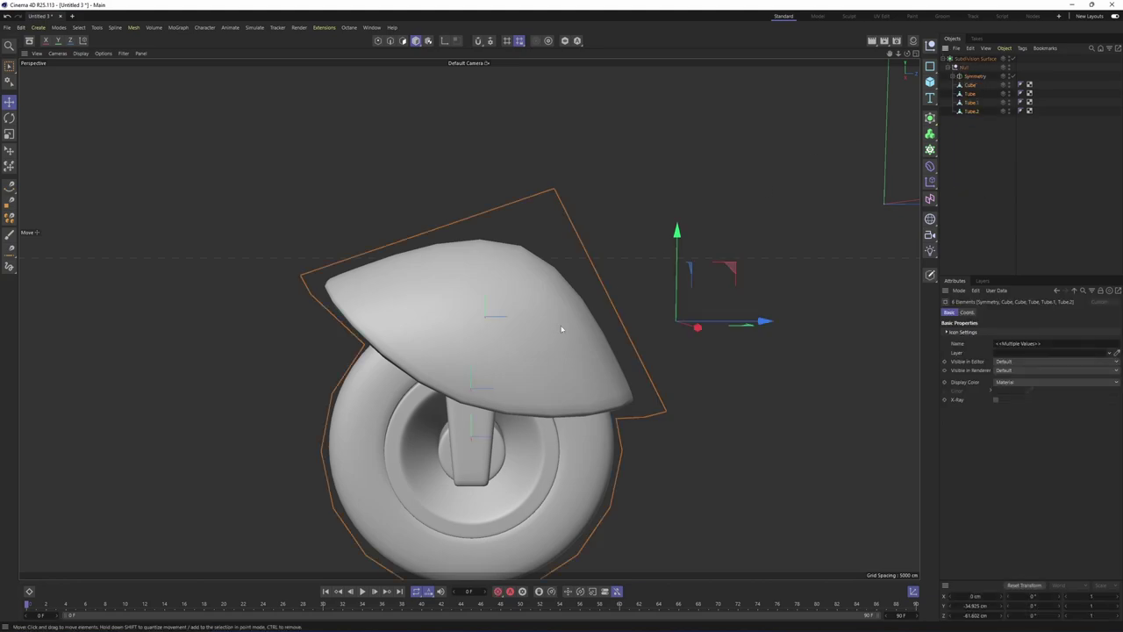
middle_click(564, 330)
middle_click(611, 416)
middle_click(611, 416)
middle_click(307, 444)
alt+middle_drag(511, 386, 421, 418)
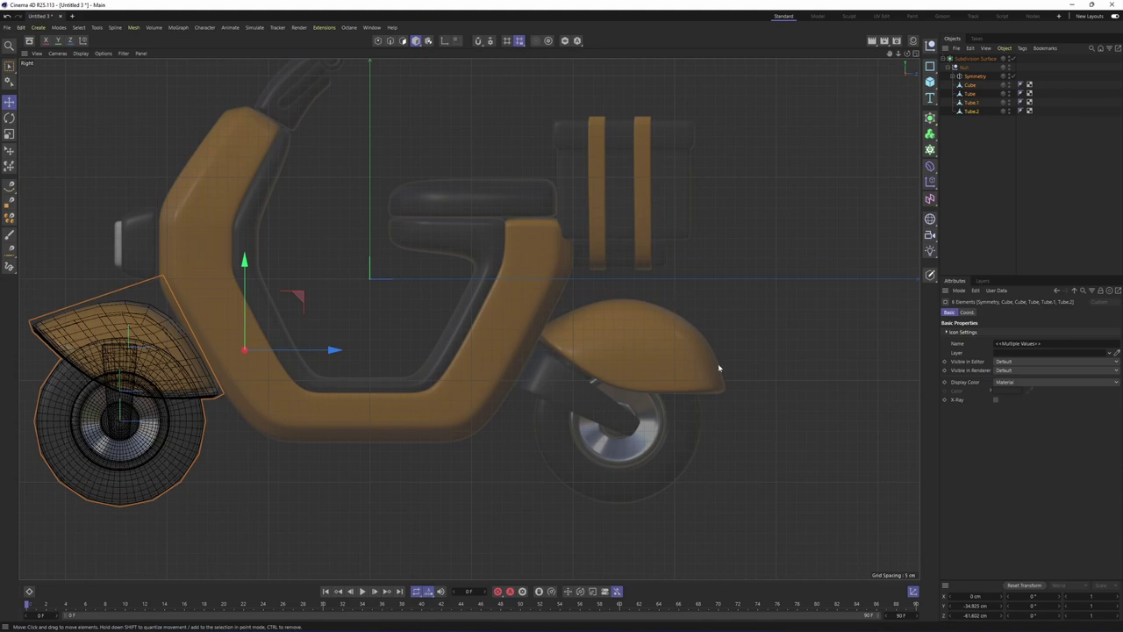
alt+middle_drag(363, 359, 407, 370)
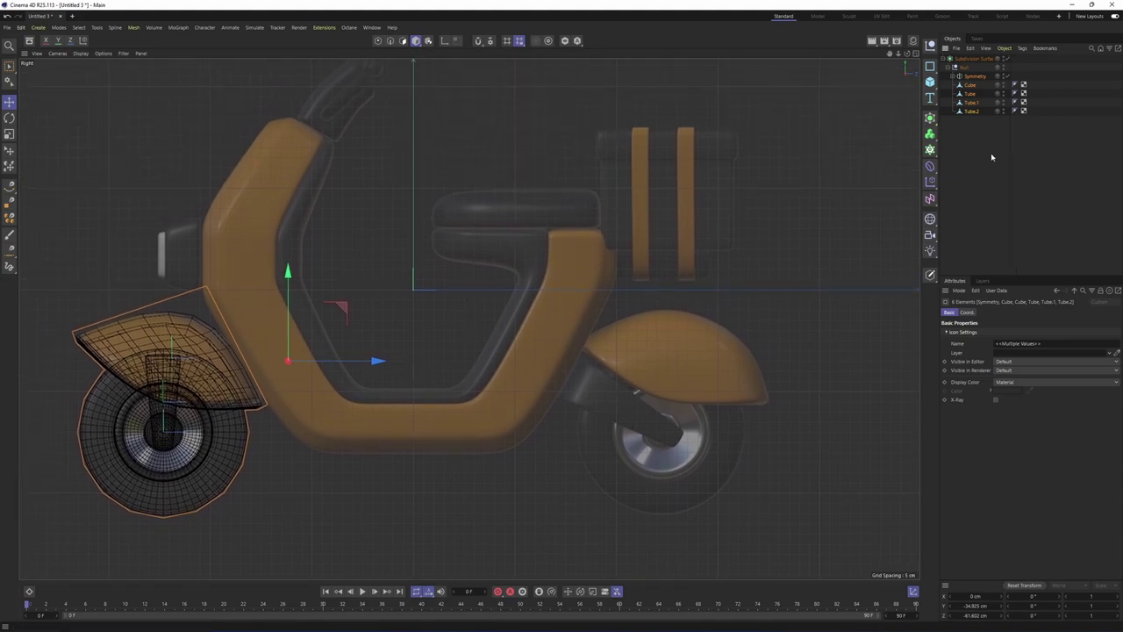
drag(992, 153, 971, 75)
ctrl+drag(358, 361, 841, 409)
click(749, 307)
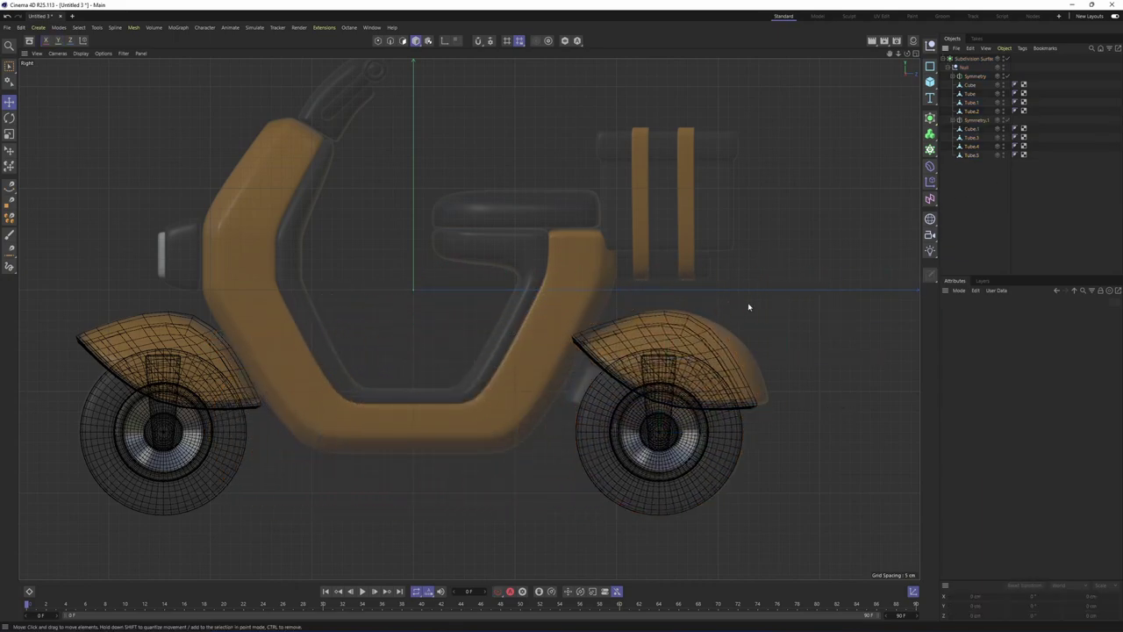
Examine the duplicated rear wheel against the side reference and next to the front wheel in perspective
click(744, 379)
scroll(646, 300, up, 2)
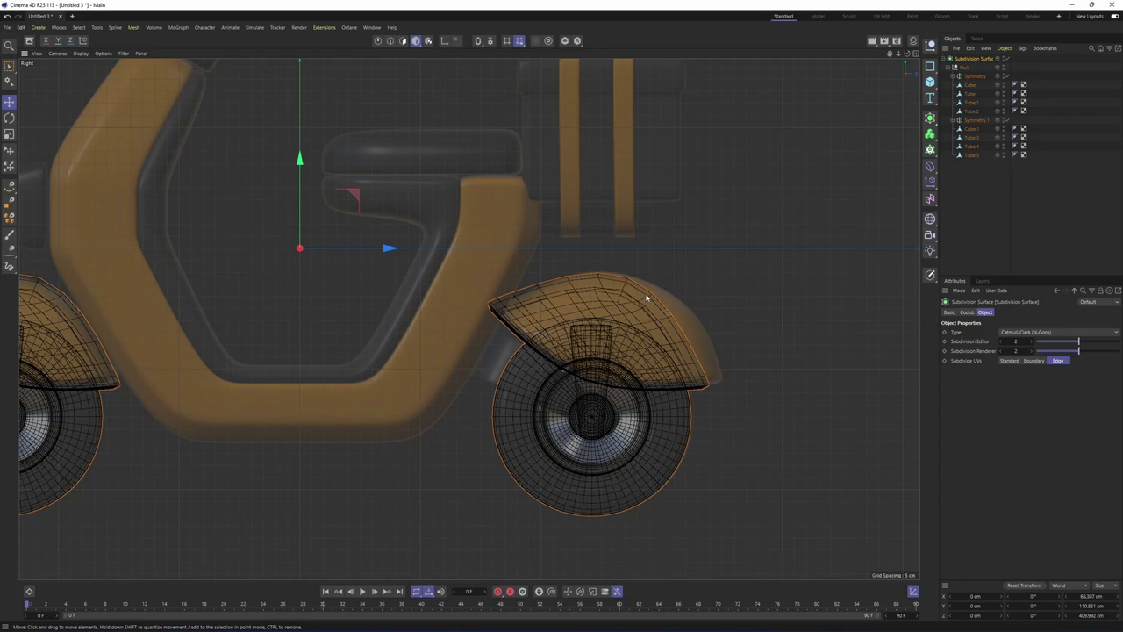
alt+middle_drag(670, 310, 595, 318)
scroll(594, 318, up, 2)
middle_click(592, 319)
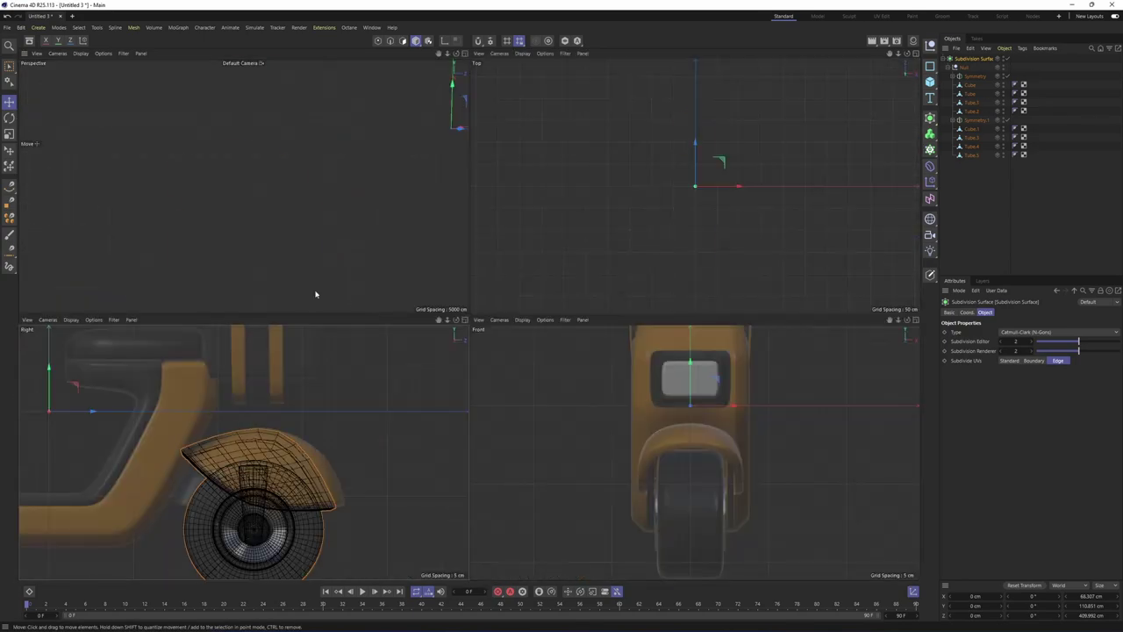
middle_click(316, 293)
alt+middle_drag(600, 361, 369, 272)
scroll(334, 307, down, 3)
alt+drag(313, 326, 663, 325)
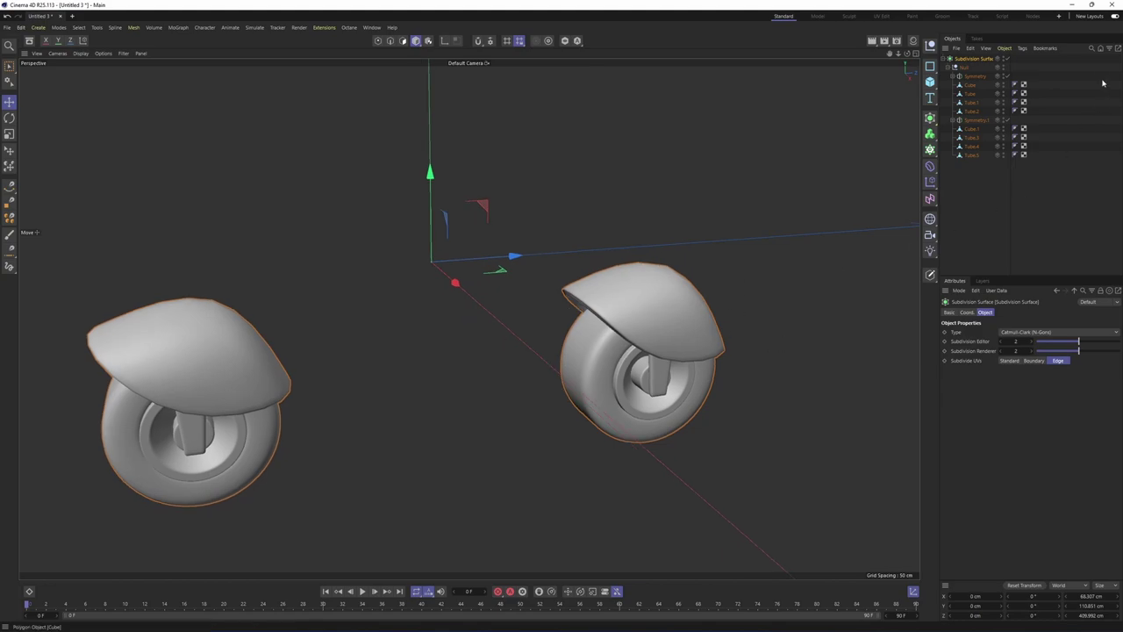
click(759, 244)
Select the rear fender and show it with subdivision on over the side reference in the Right view
click(679, 292)
key(q)
click(687, 312)
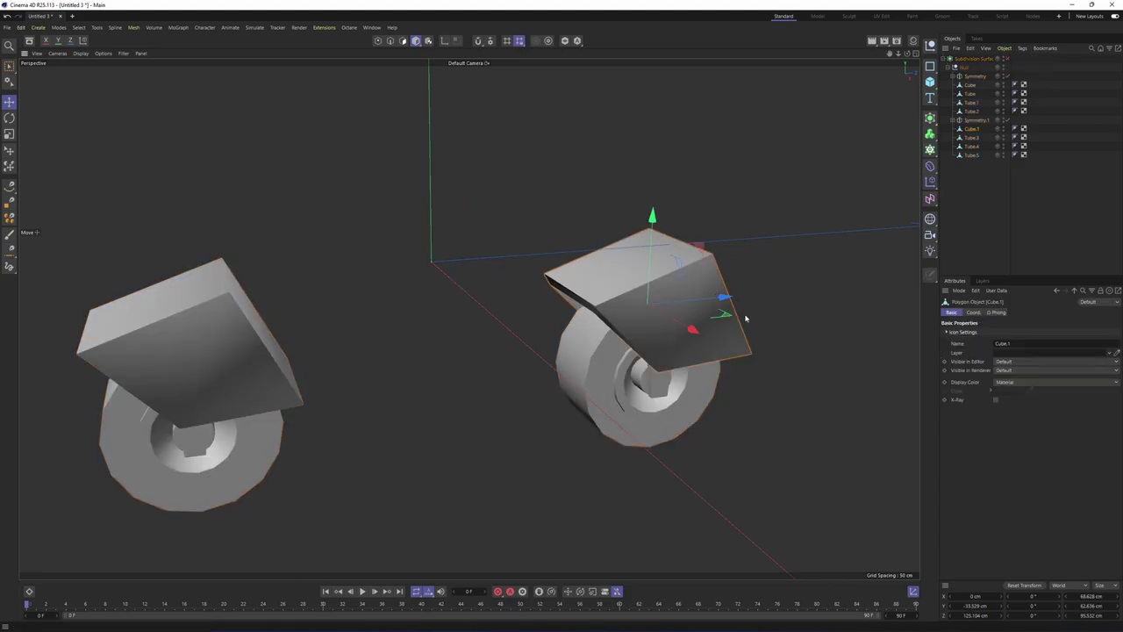
middle_click(744, 316)
middle_click(743, 314)
middle_click(724, 378)
middle_click(700, 441)
middle_click(597, 413)
middle_click(427, 374)
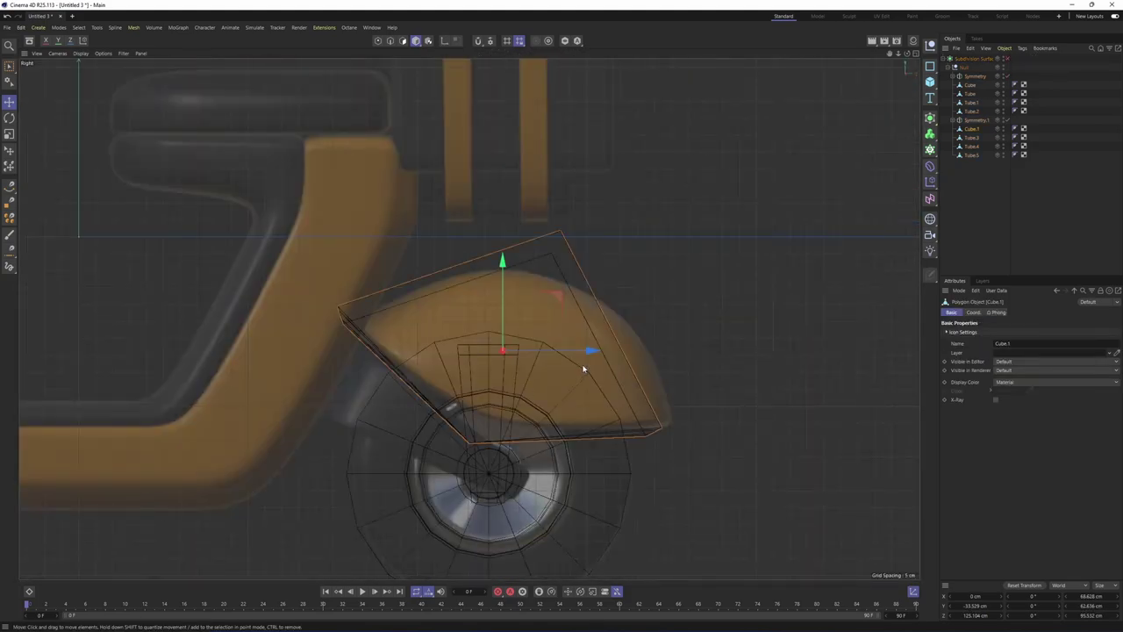
key(q)
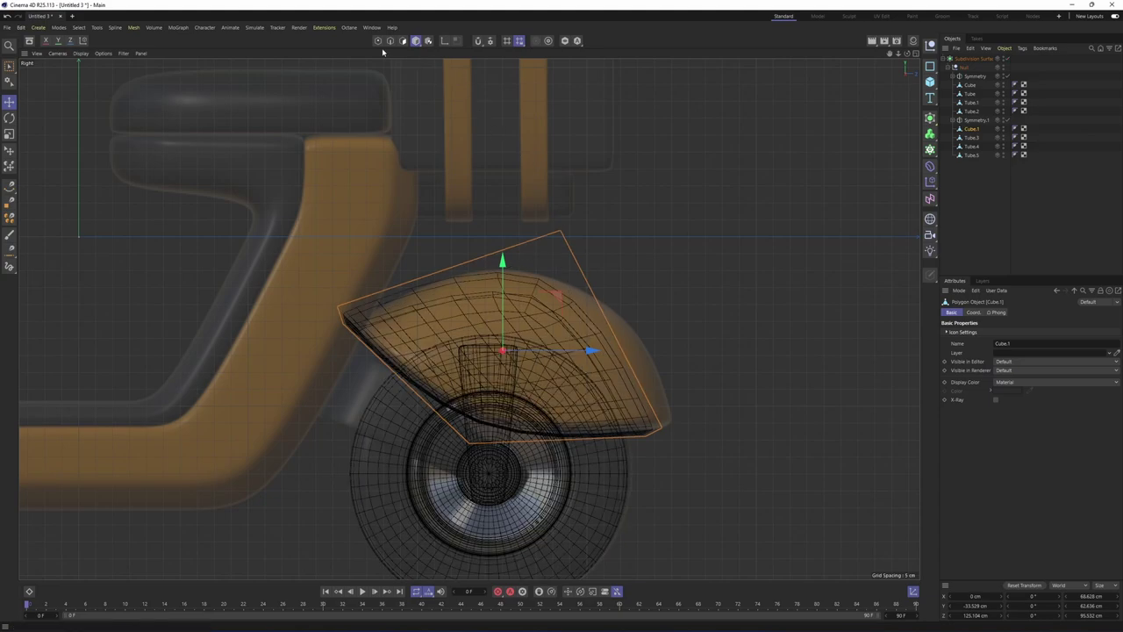
Move the rear fender's rear, upper and front corner points to match the reference outline, and return to object mode
click(378, 42)
key(0)
drag(673, 455, 638, 412)
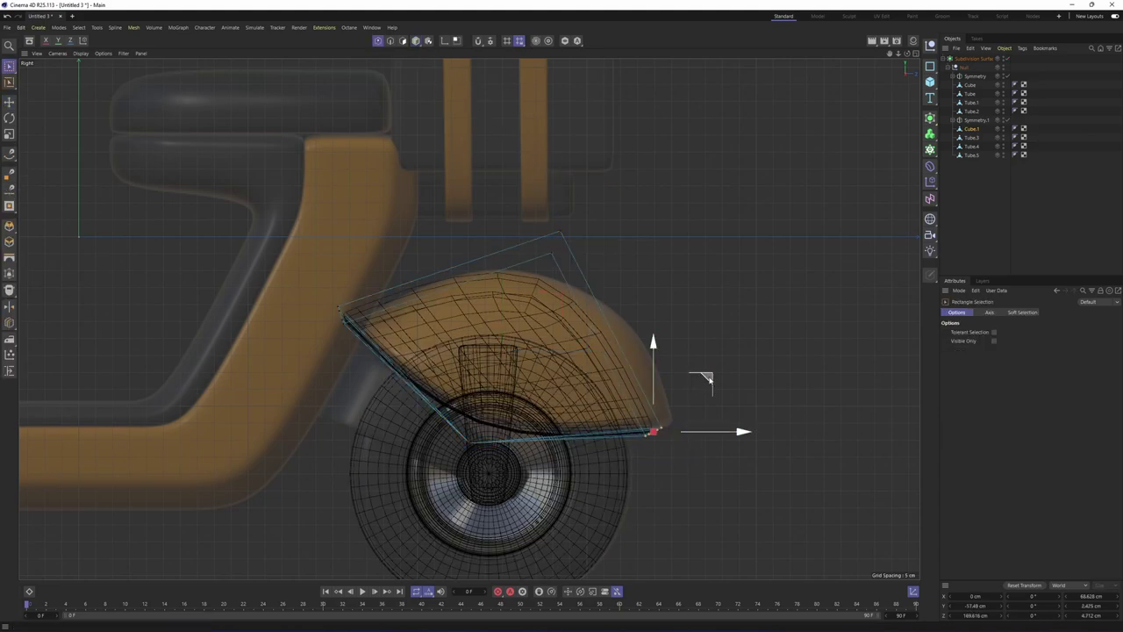
drag(710, 381, 737, 377)
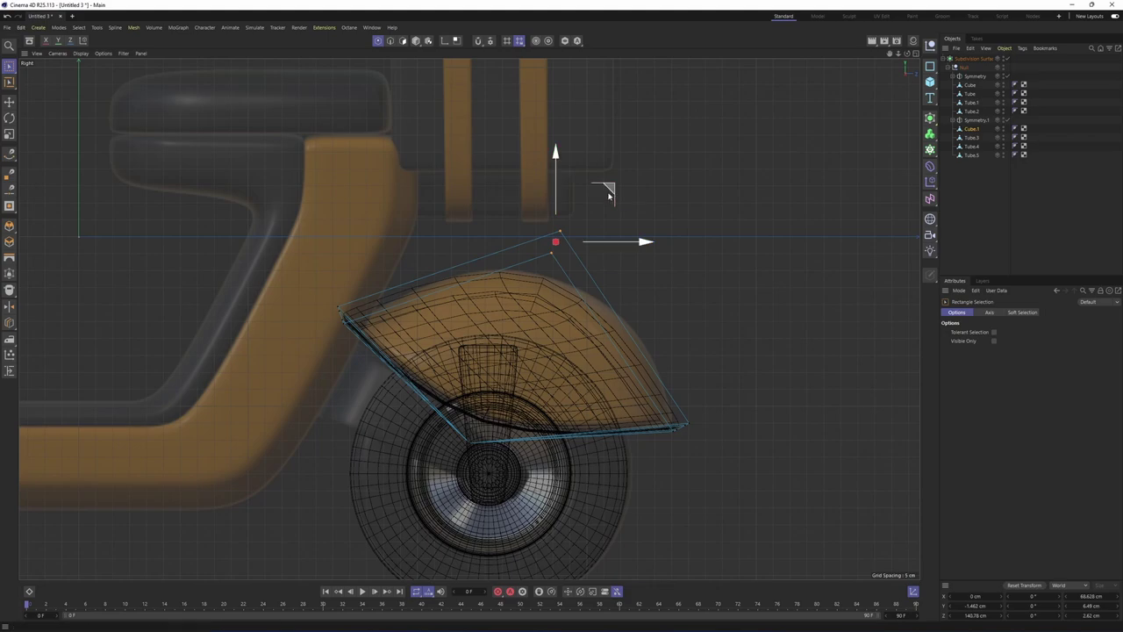
drag(609, 192, 632, 188)
click(341, 314)
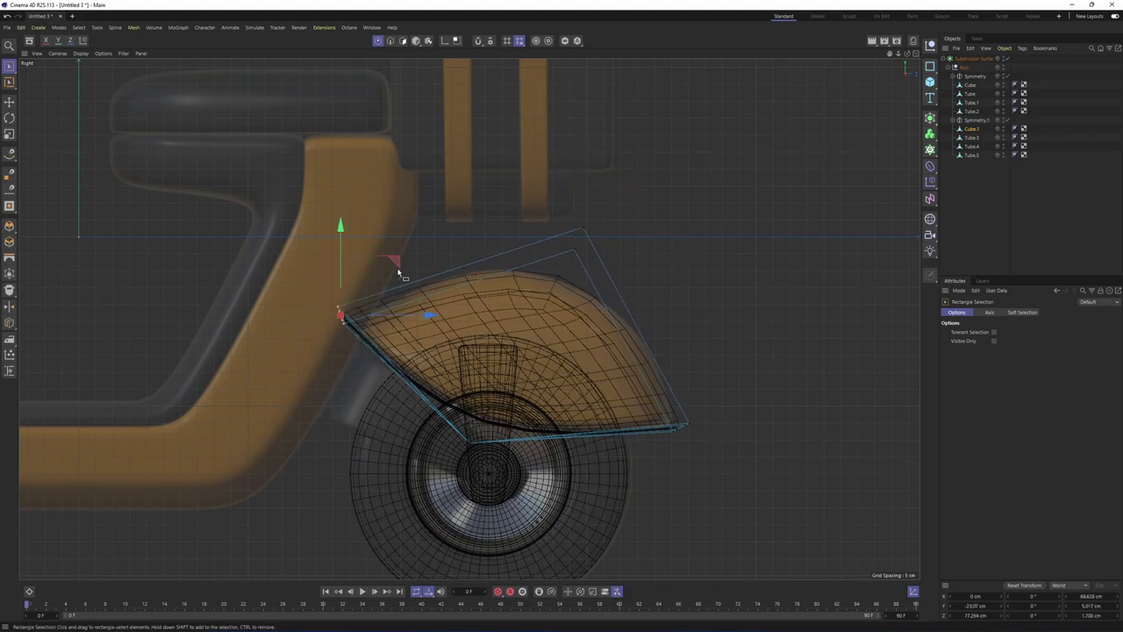
drag(393, 267, 404, 268)
middle_click(393, 263)
middle_click(290, 209)
key(Return)
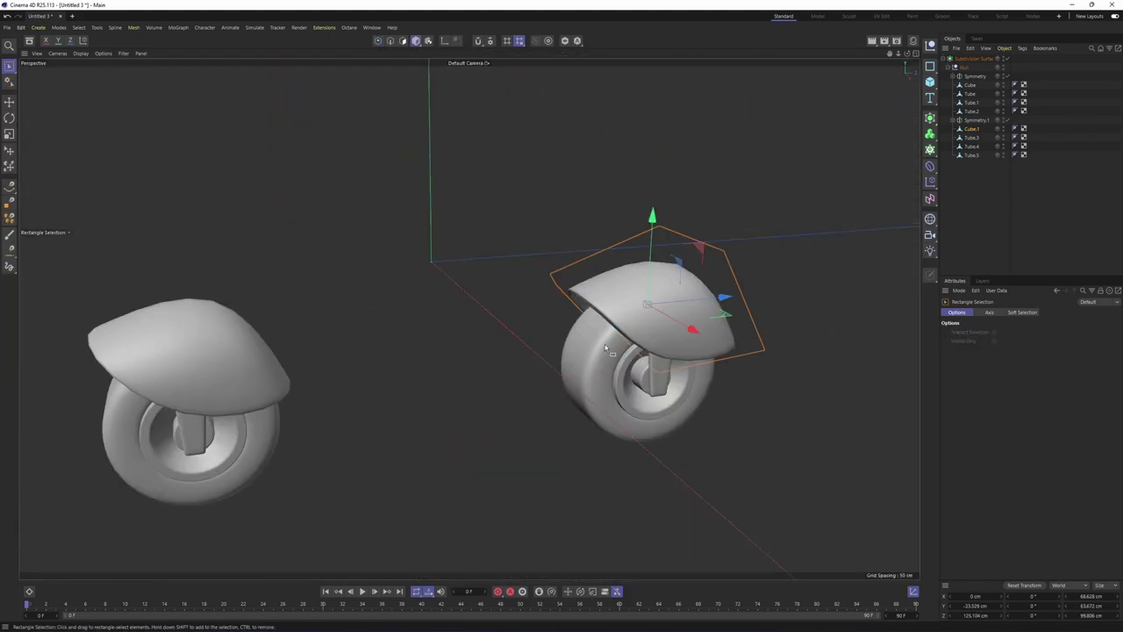
Turn the subdivision off and select the rear fork Symmetry object, framing it in the Right view
scroll(654, 356, up, 4)
alt+drag(702, 385, 588, 370)
key(e)
click(573, 376)
key(q)
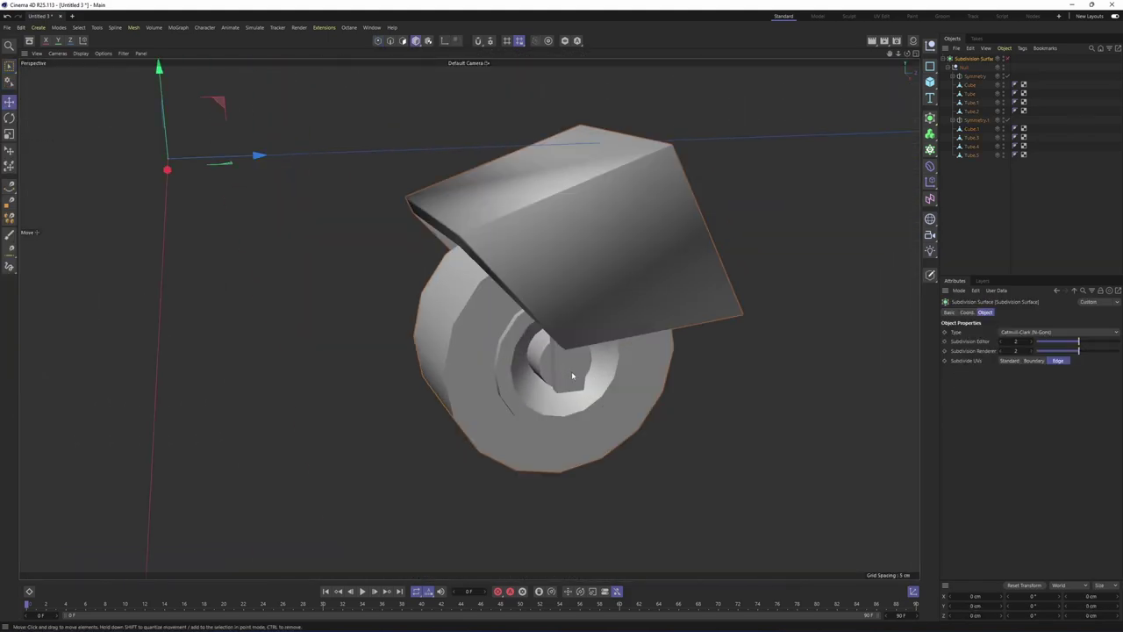
click(573, 376)
middle_click(572, 381)
middle_click(575, 456)
middle_click(582, 475)
middle_click(308, 474)
scroll(515, 418, up, 3)
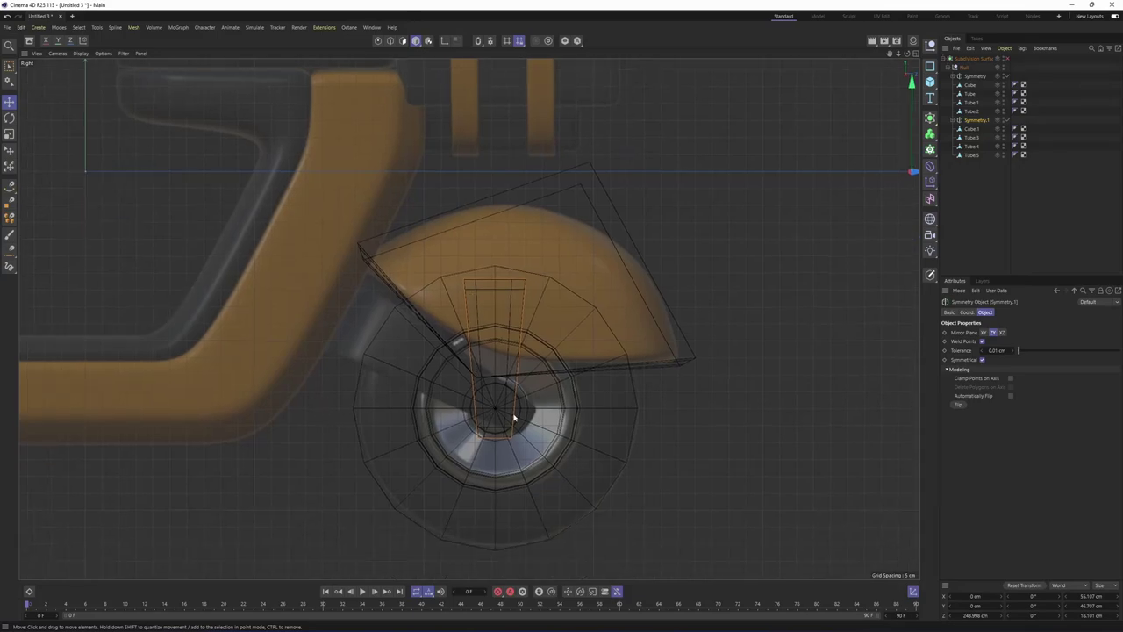
alt+middle_drag(501, 394, 507, 434)
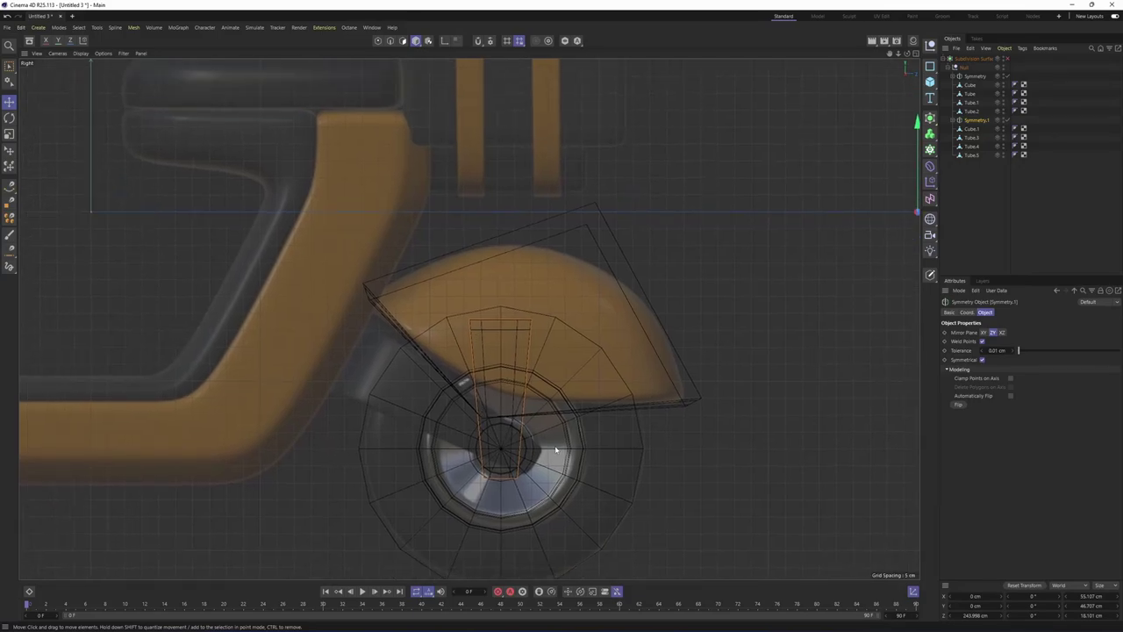
Enable axis modification and move the rear fork Symmetry's axis to the centre of the rear wheel
scroll(544, 403, down, 4)
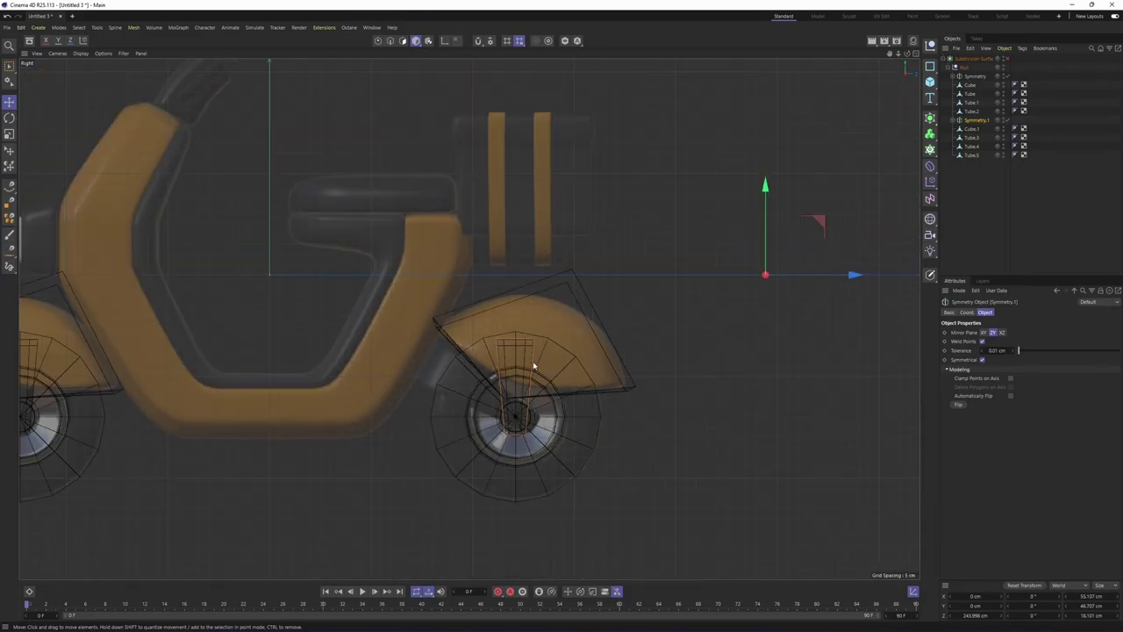
scroll(481, 309, up, 1)
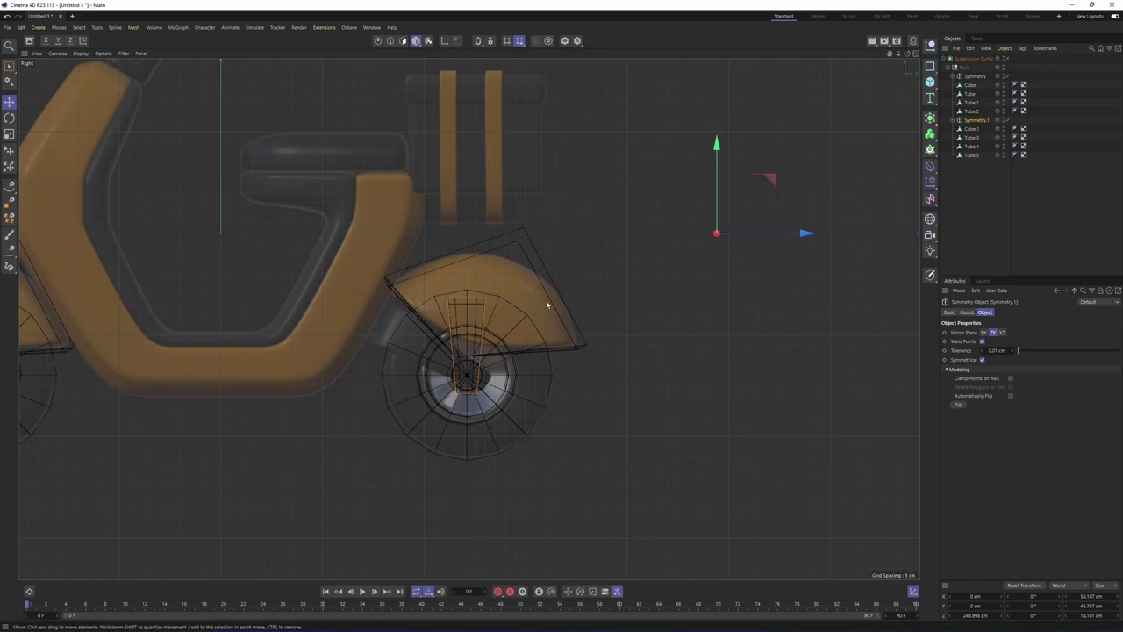
scroll(482, 378, up, 5)
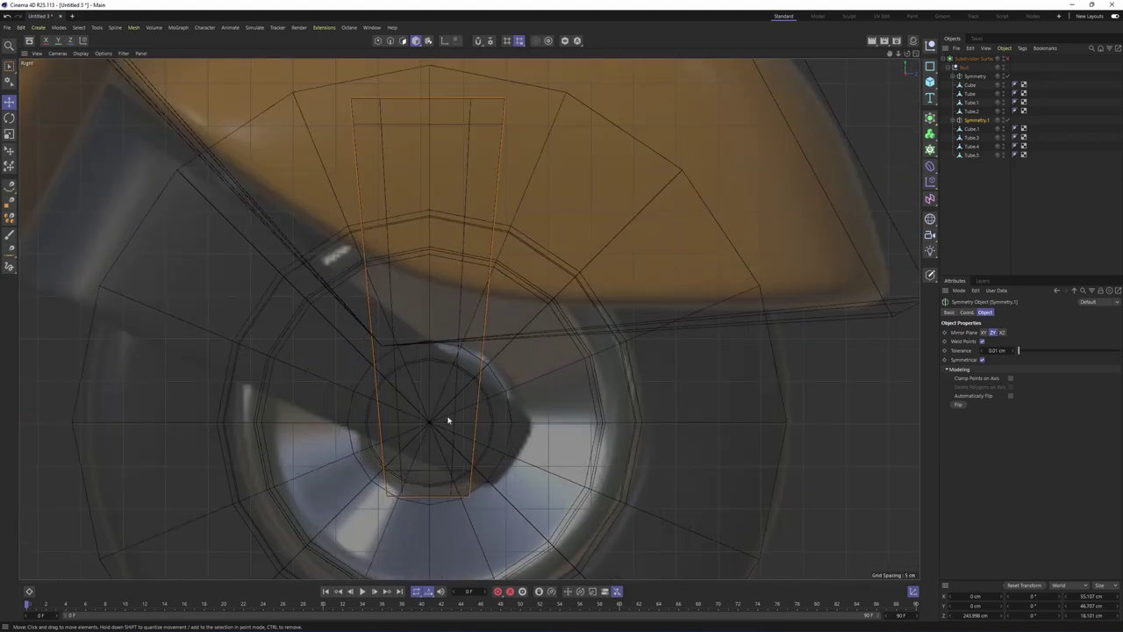
scroll(429, 426, down, 5)
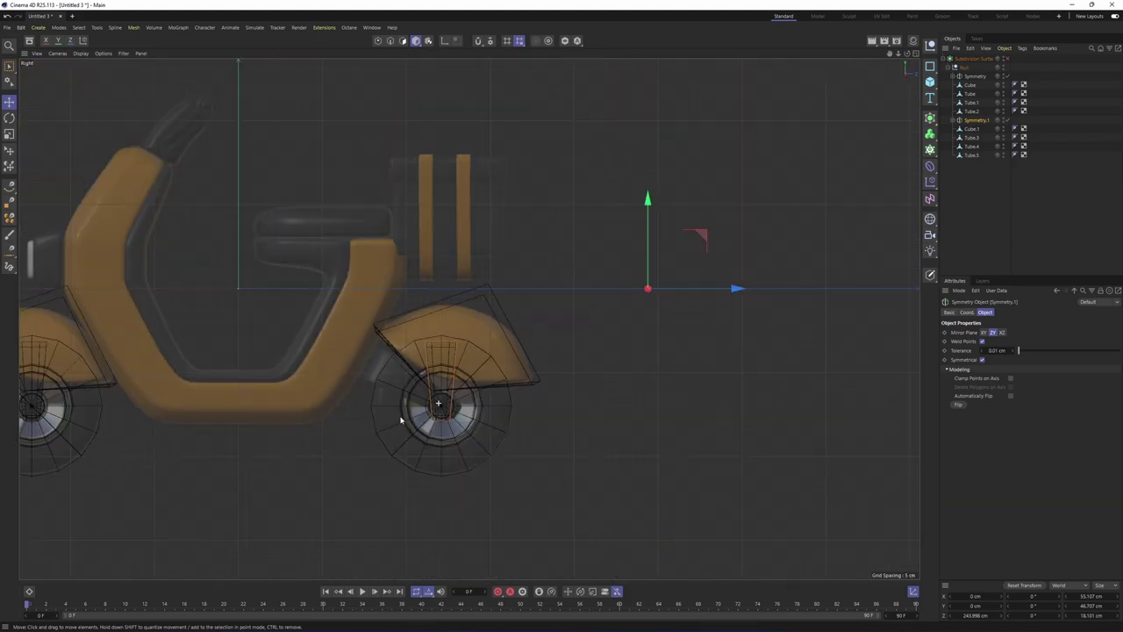
scroll(526, 324, up, 3)
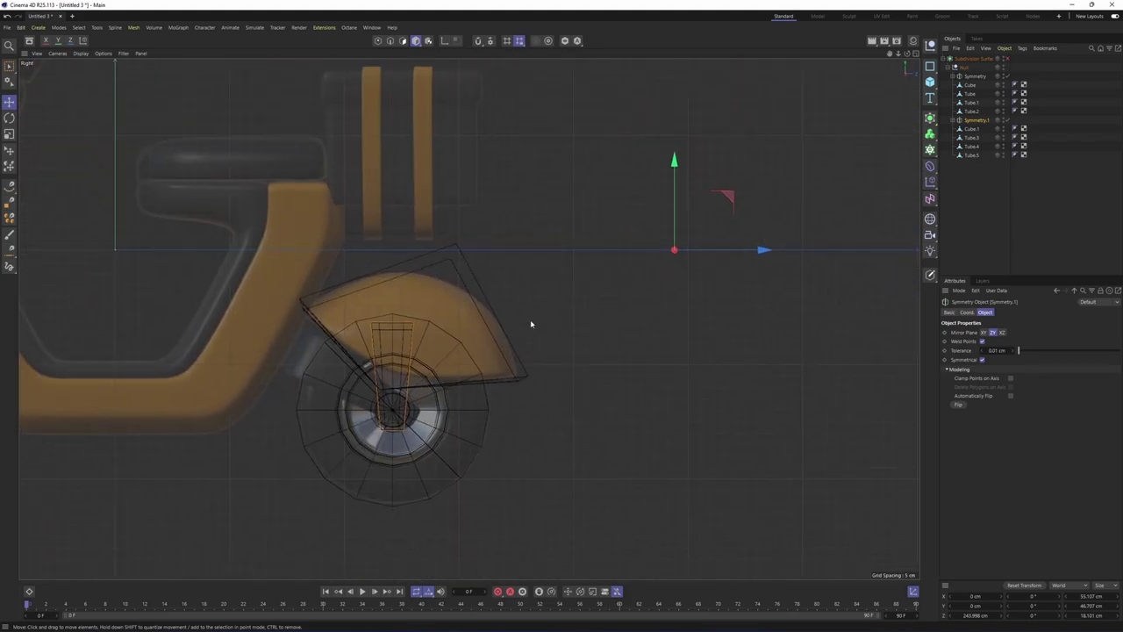
alt+middle_drag(629, 238, 677, 211)
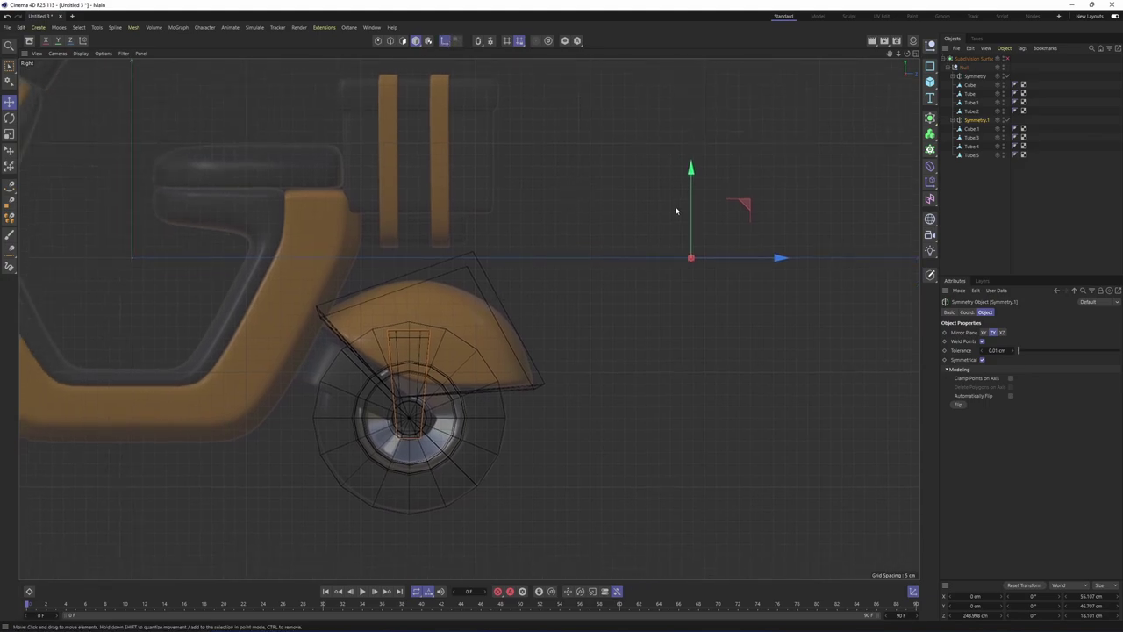
drag(747, 208, 463, 371)
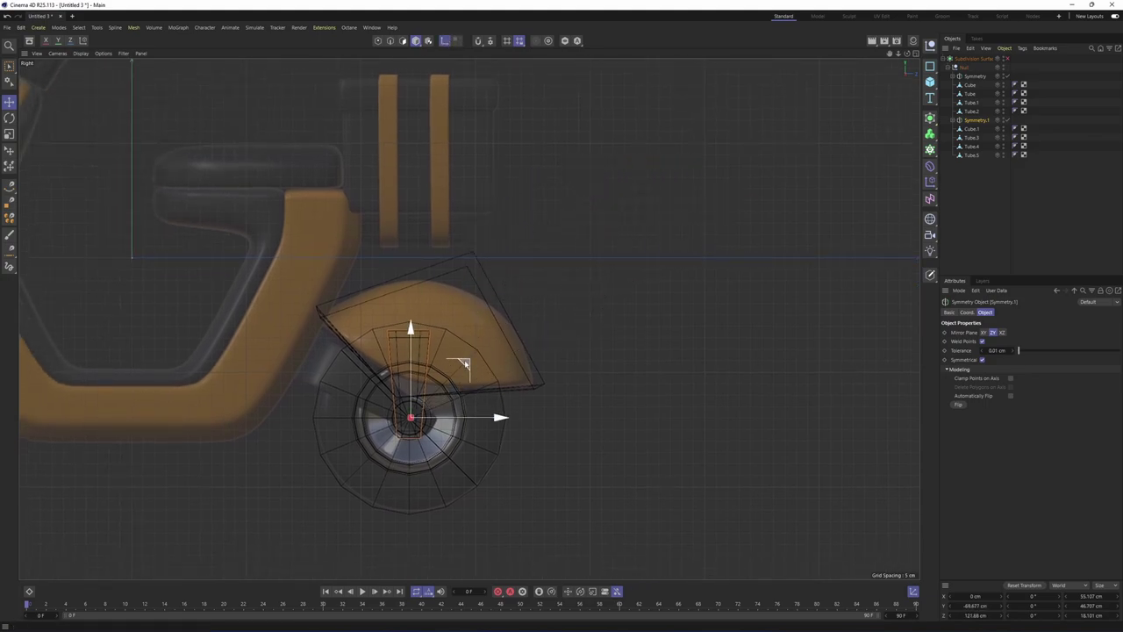
Fine-tune the rear fork Symmetry's axis position onto the exact centre of the rear wheel hub
scroll(463, 371, up, 6)
drag(526, 321, 521, 320)
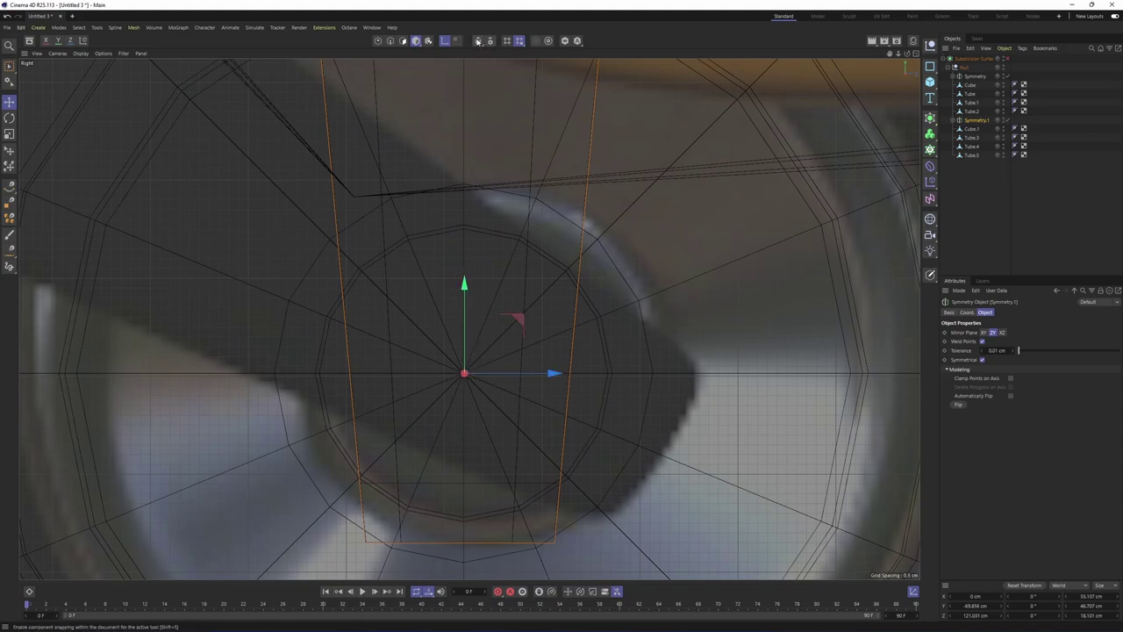
Try to place the Symmetry's axis on the wheel hub centre with point snapping, and undo the move
click(491, 41)
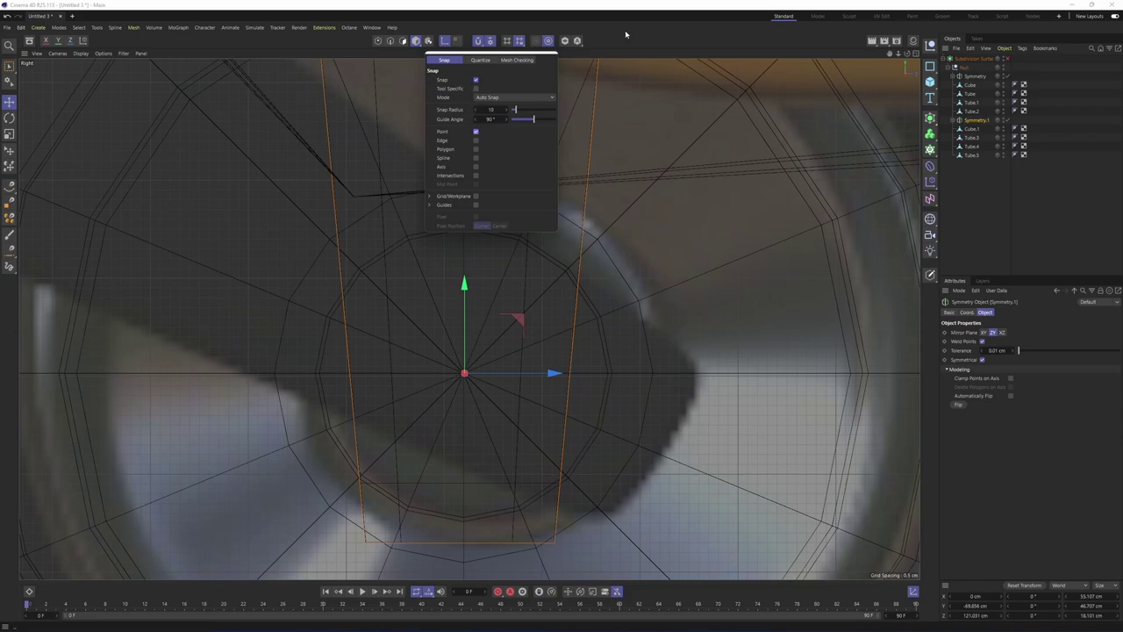
drag(515, 321, 528, 243)
scroll(477, 299, up, 5)
scroll(478, 298, down, 3)
scroll(554, 237, down, 4)
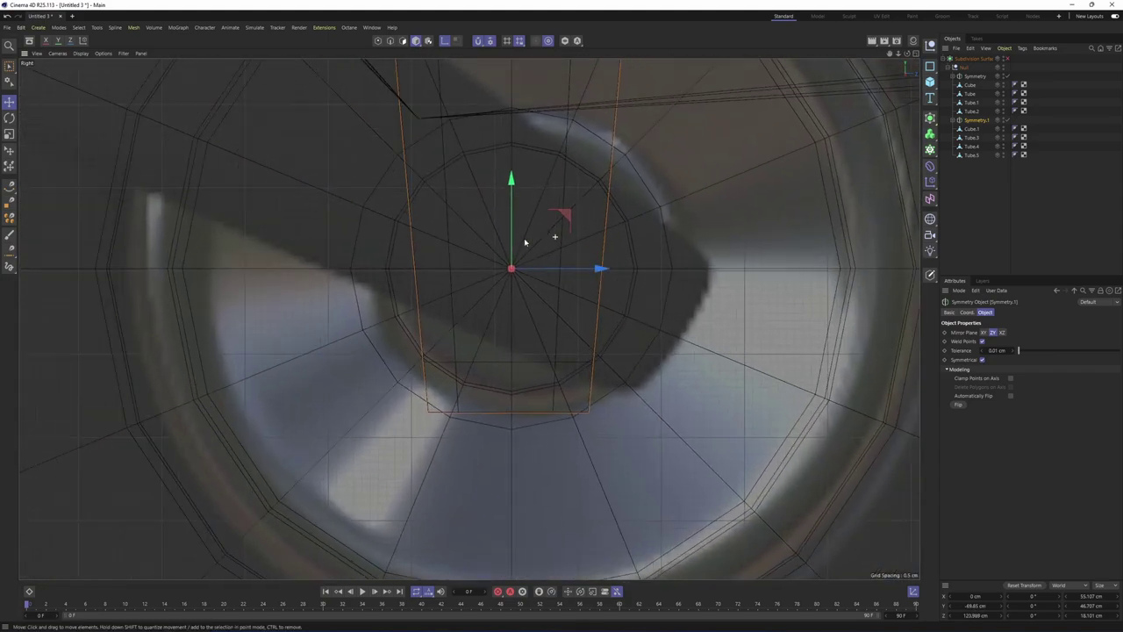
key(ctrl+z)
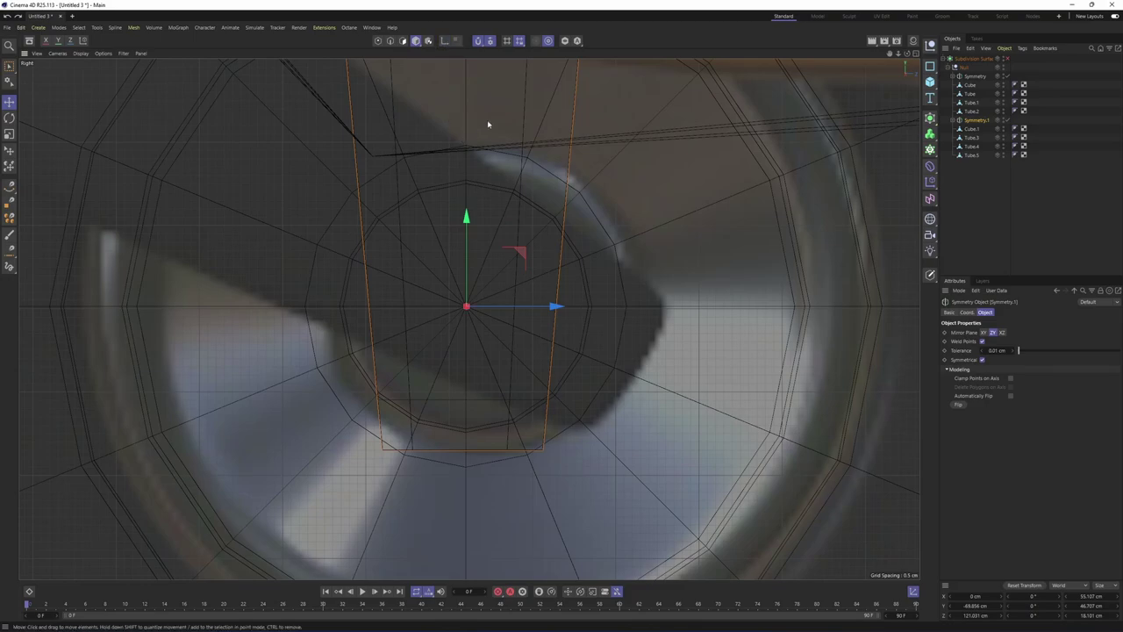
Rotate the rear fork Symmetry about 57° around the wheel centre so it follows the arm in the side reference
scroll(474, 342, down, 3)
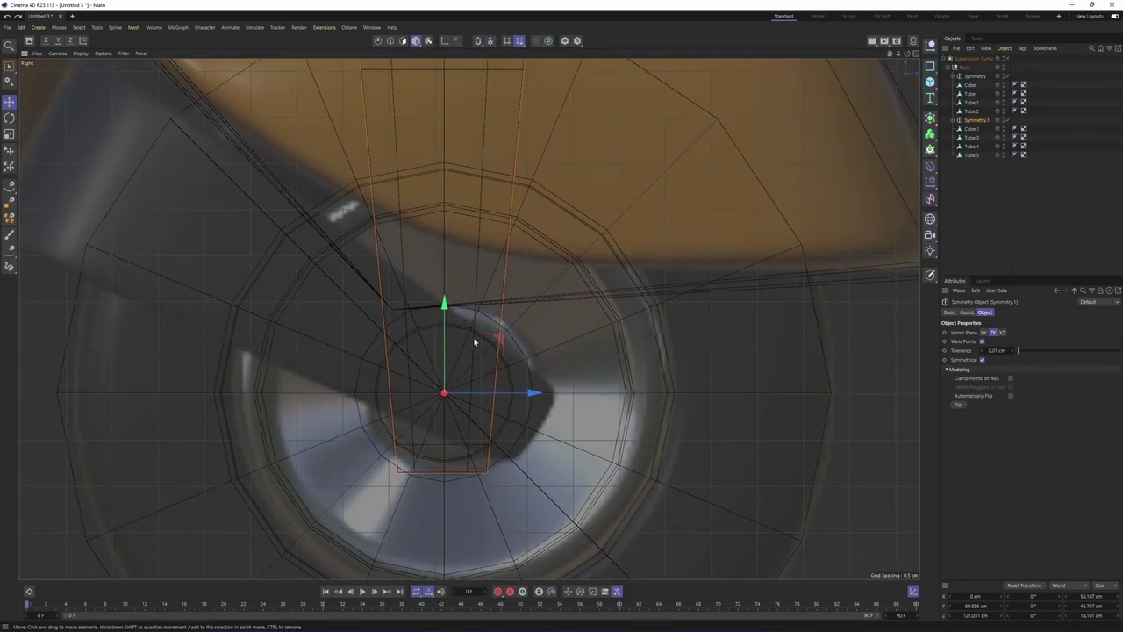
alt+middle_drag(474, 343, 460, 334)
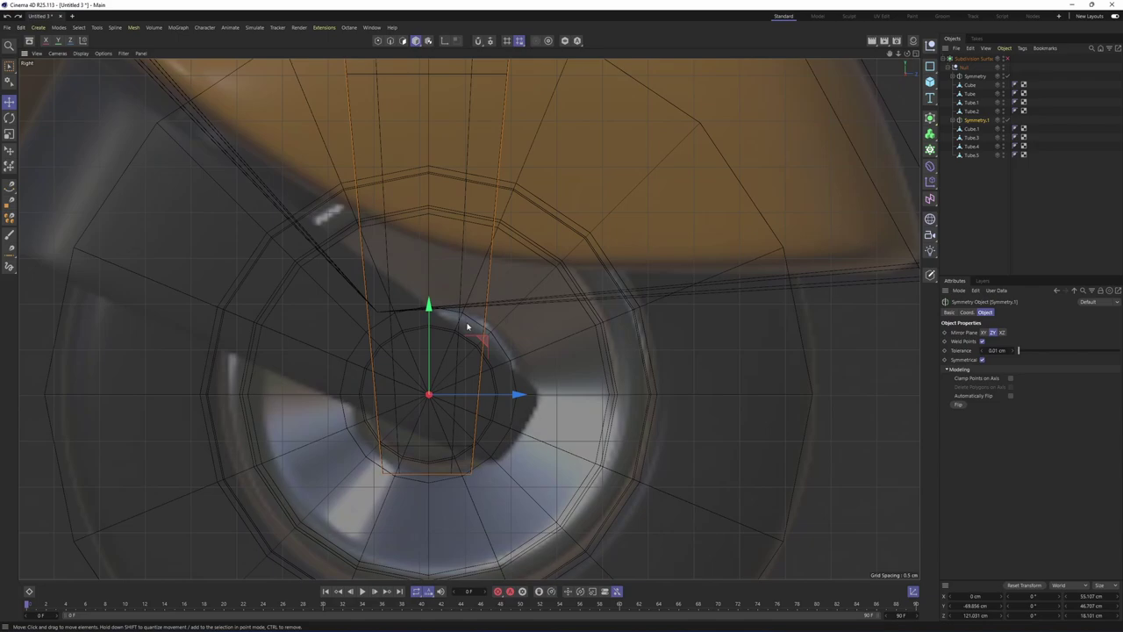
key(r)
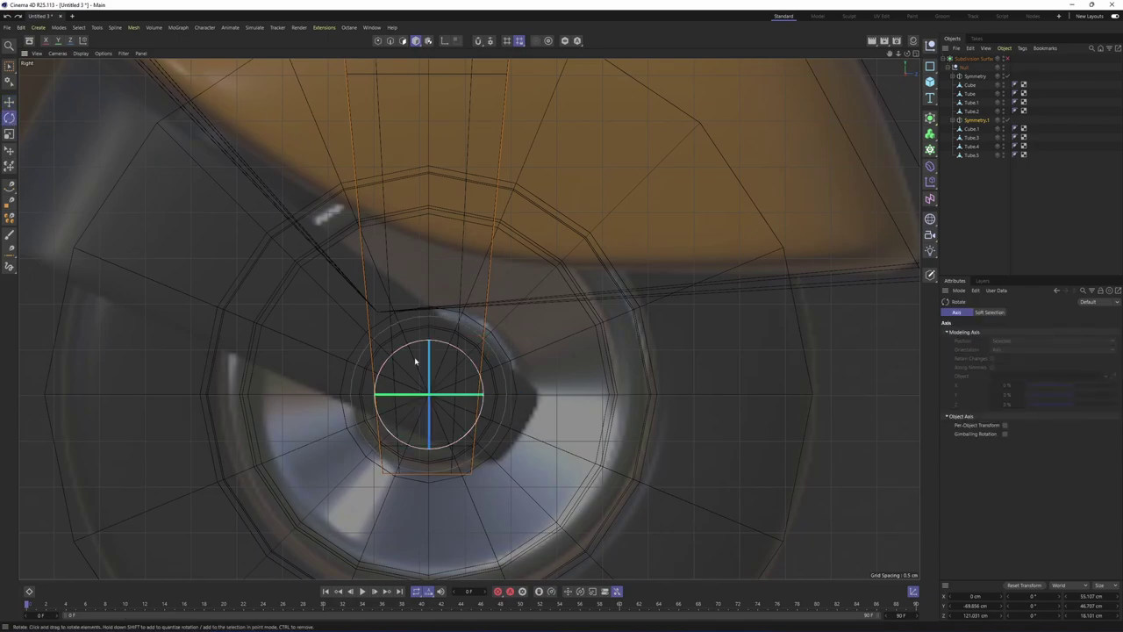
scroll(395, 319, down, 5)
drag(493, 381, 440, 363)
alt+middle_drag(425, 329, 490, 327)
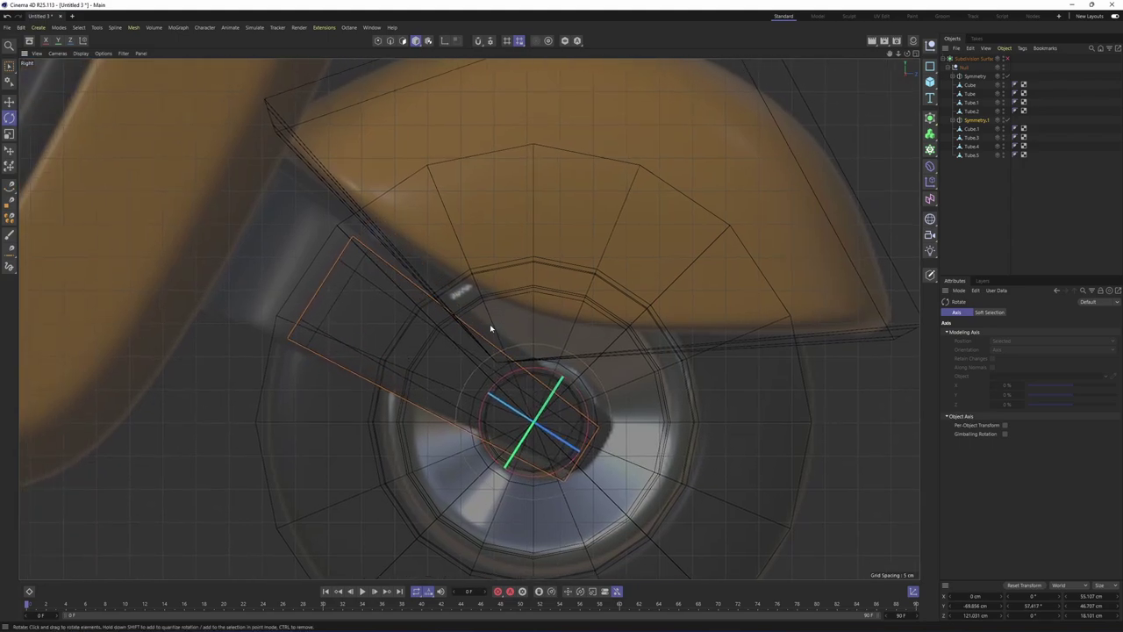
Select the upper end points of the rear fork's cube and move them along the arm towards the scooter body
key(Return)
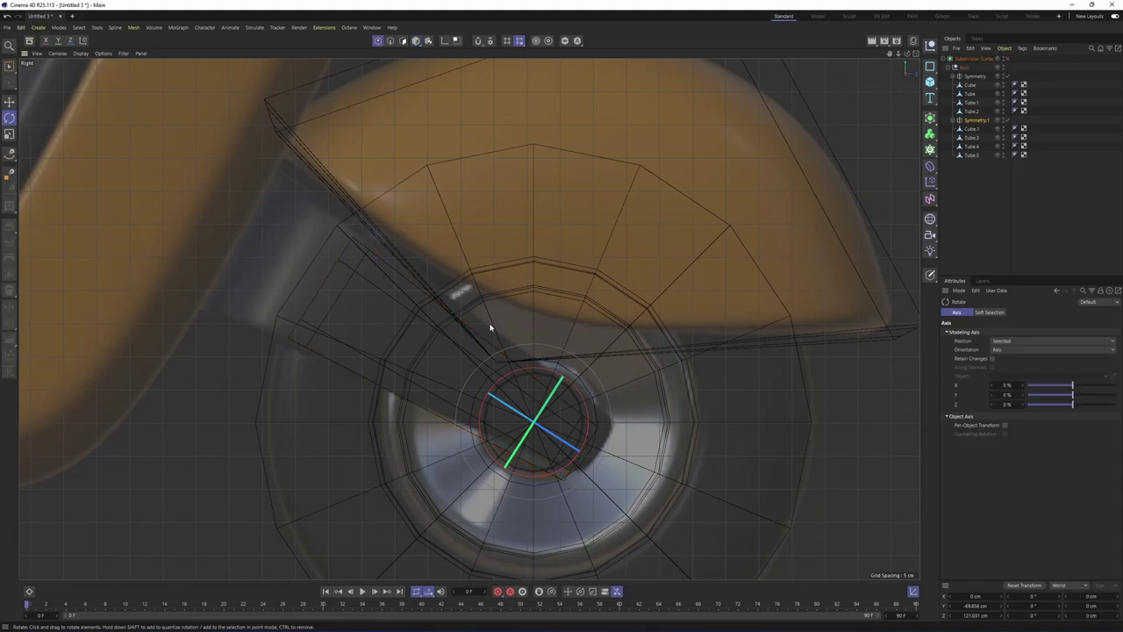
click(973, 129)
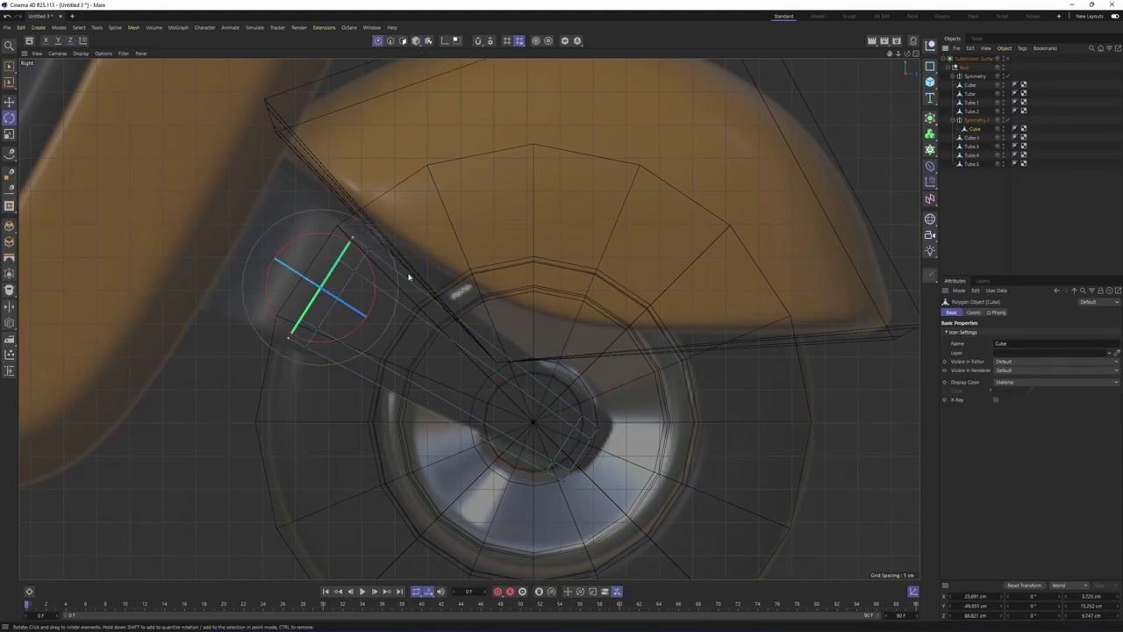
click(9, 66)
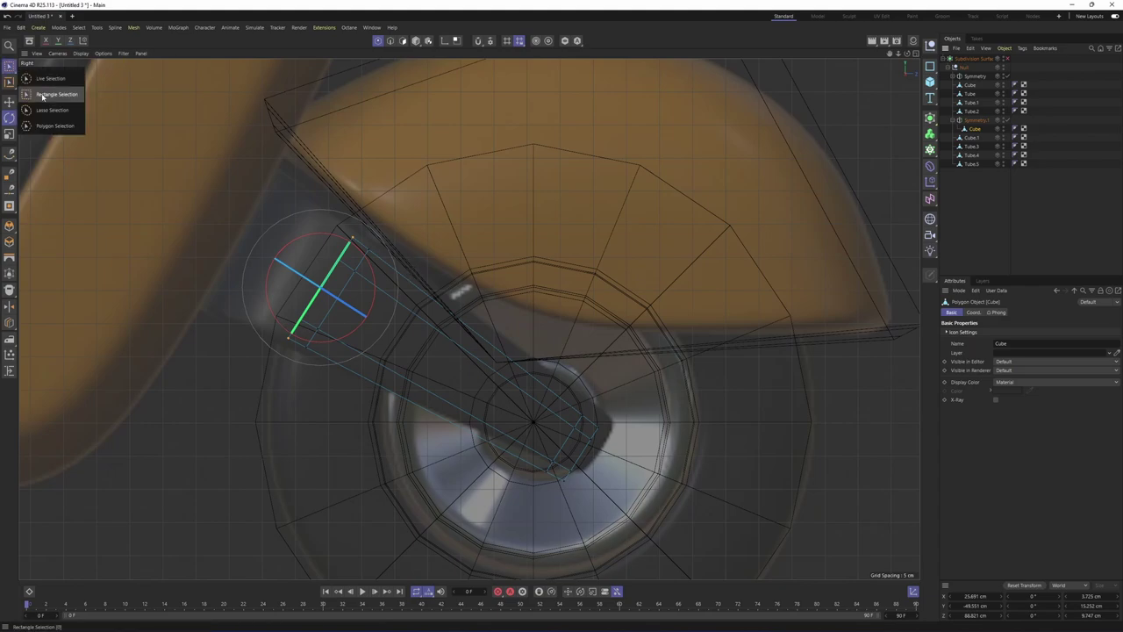
click(40, 88)
drag(157, 165, 390, 393)
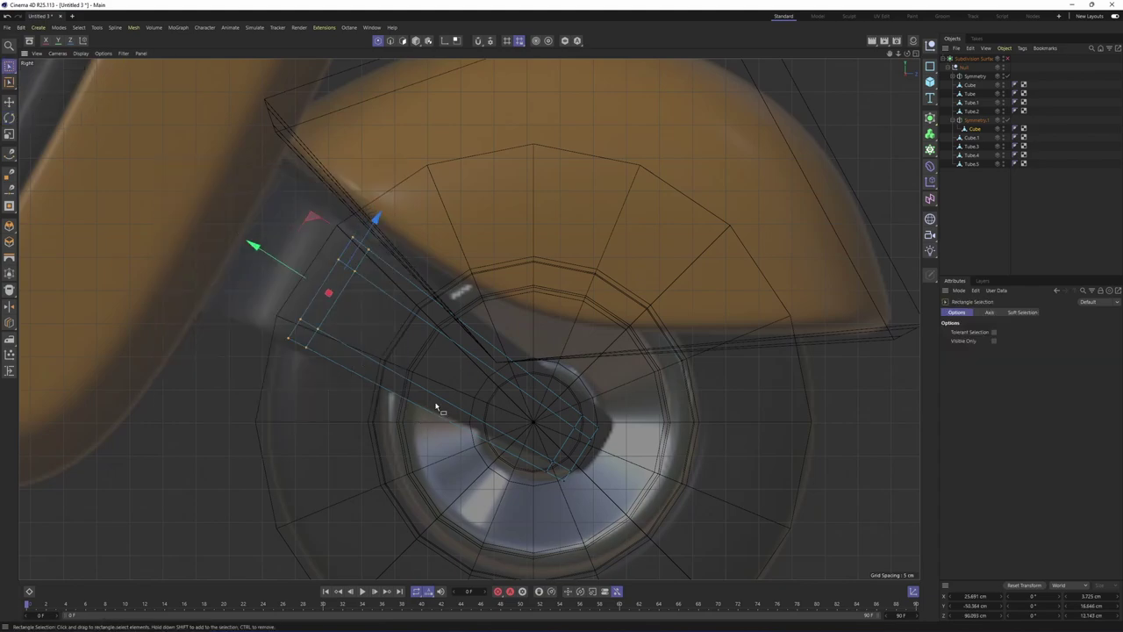
drag(286, 264, 614, 300)
In the perspective view, select the inner side faces at the fork arm's upper end and extrude them towards the centreline
middle_click(184, 212)
middle_click(183, 213)
scroll(286, 262, down, 5)
scroll(273, 287, up, 3)
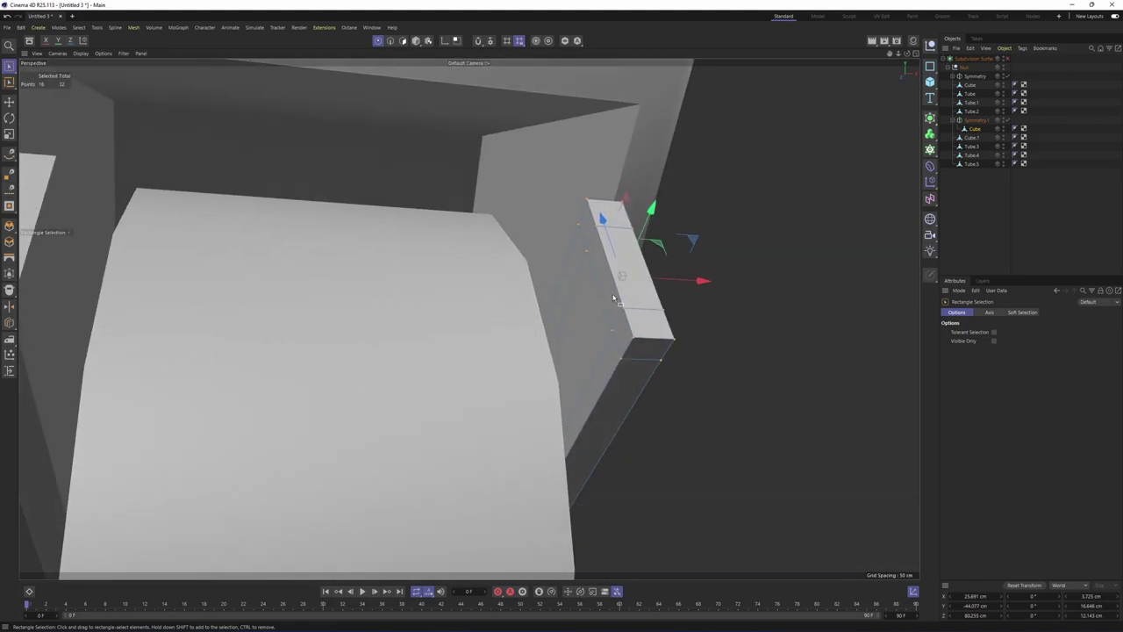
click(404, 42)
key(e)
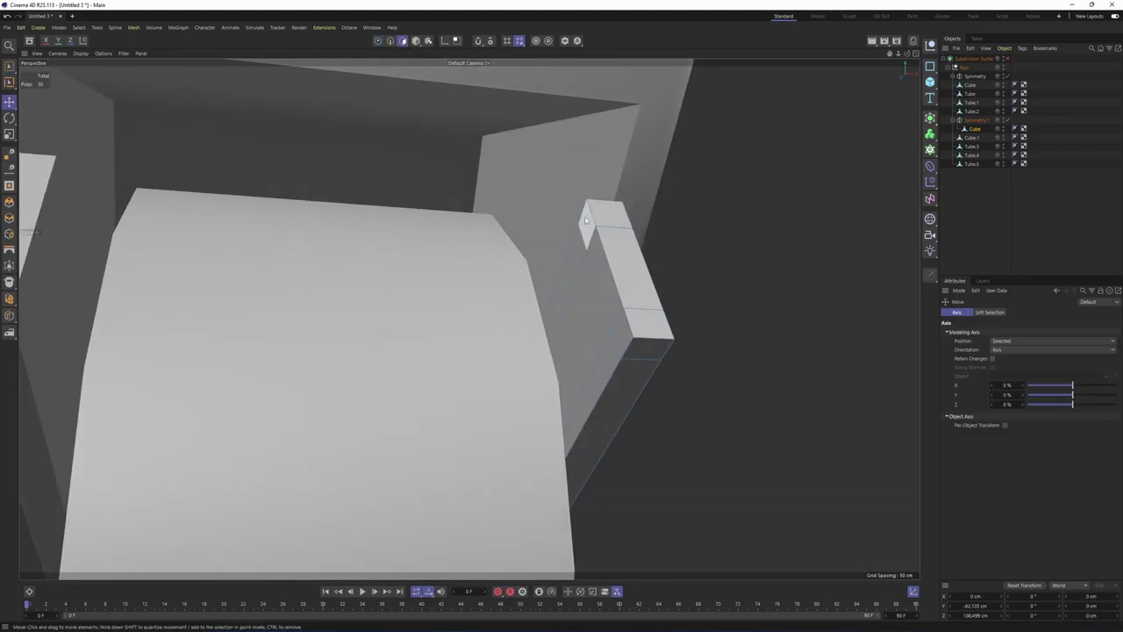
click(588, 228)
click(599, 286)
alt+drag(599, 287, 628, 255)
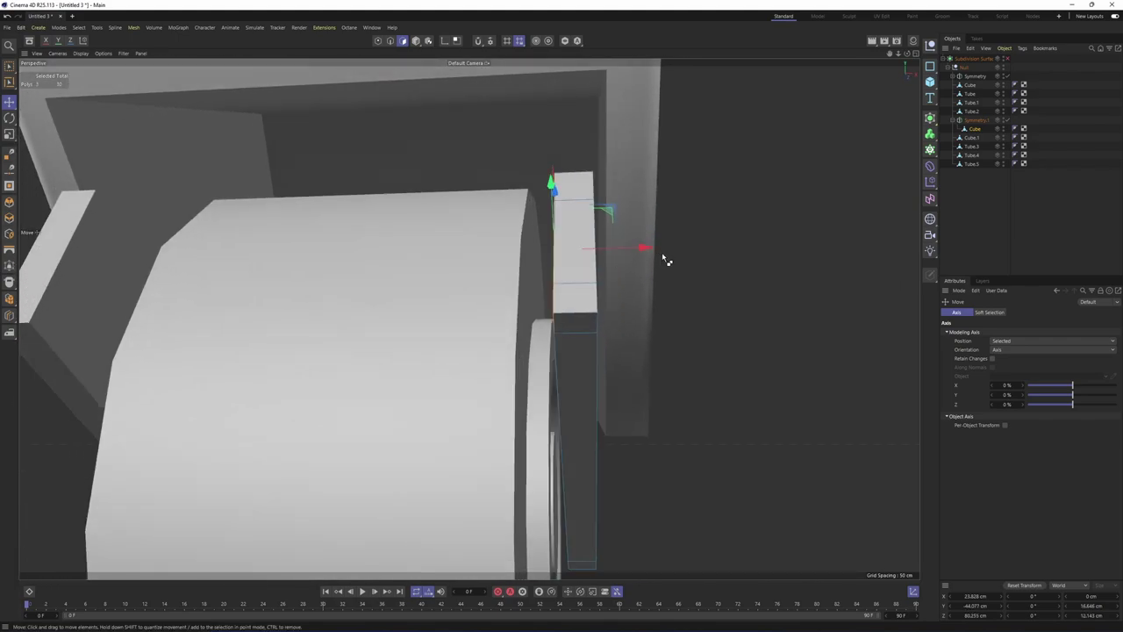
drag(647, 250, 403, 264)
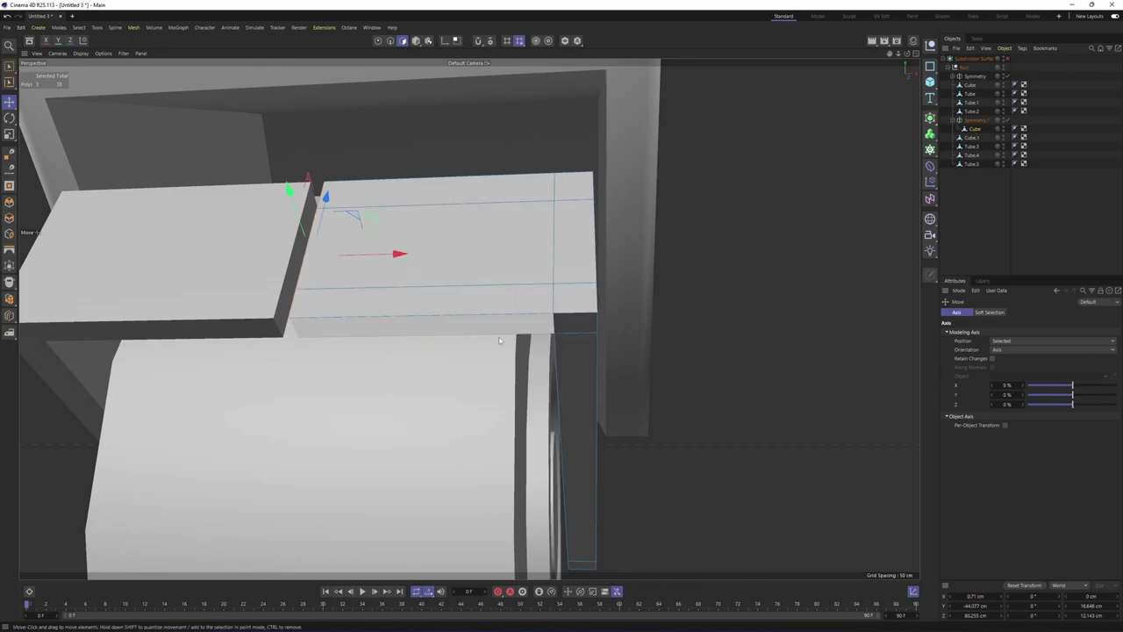
Set the extruded end faces' X position to 0 cm and delete those faces at the symmetry plane
alt+drag(447, 217, 537, 279)
drag(469, 270, 456, 274)
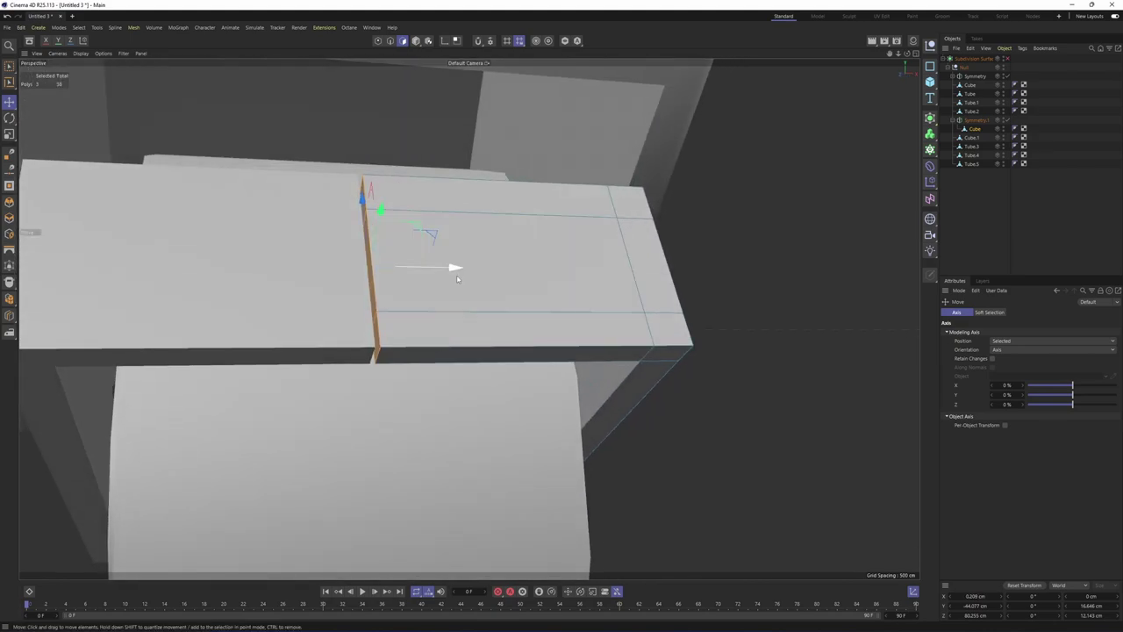
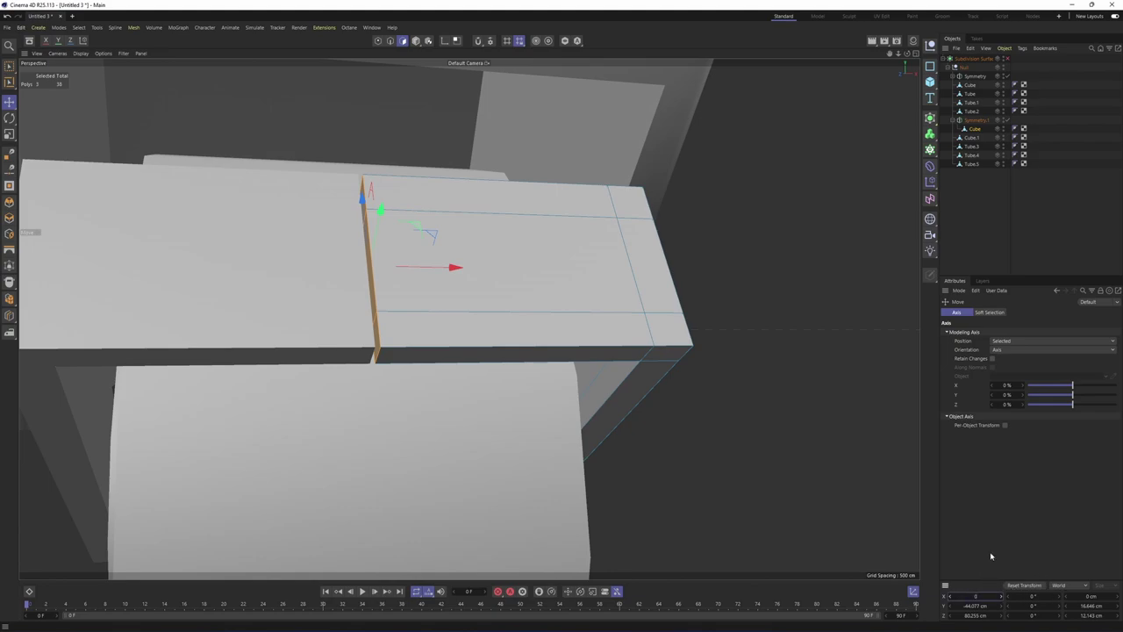
key(Return)
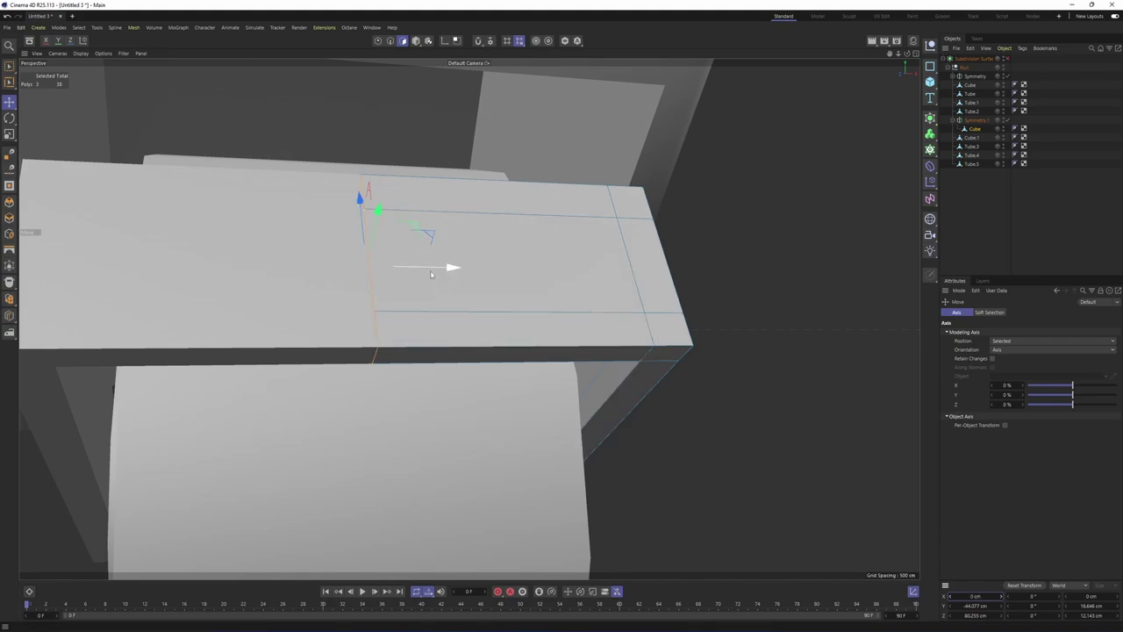
alt+drag(435, 273, 395, 301)
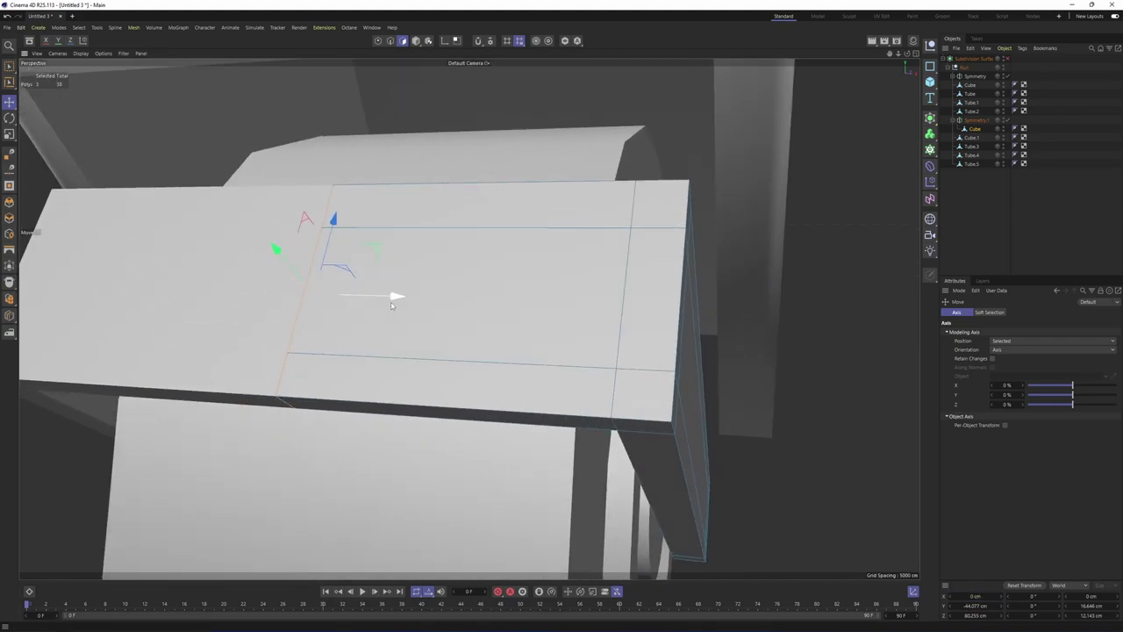
alt+drag(385, 413, 540, 307)
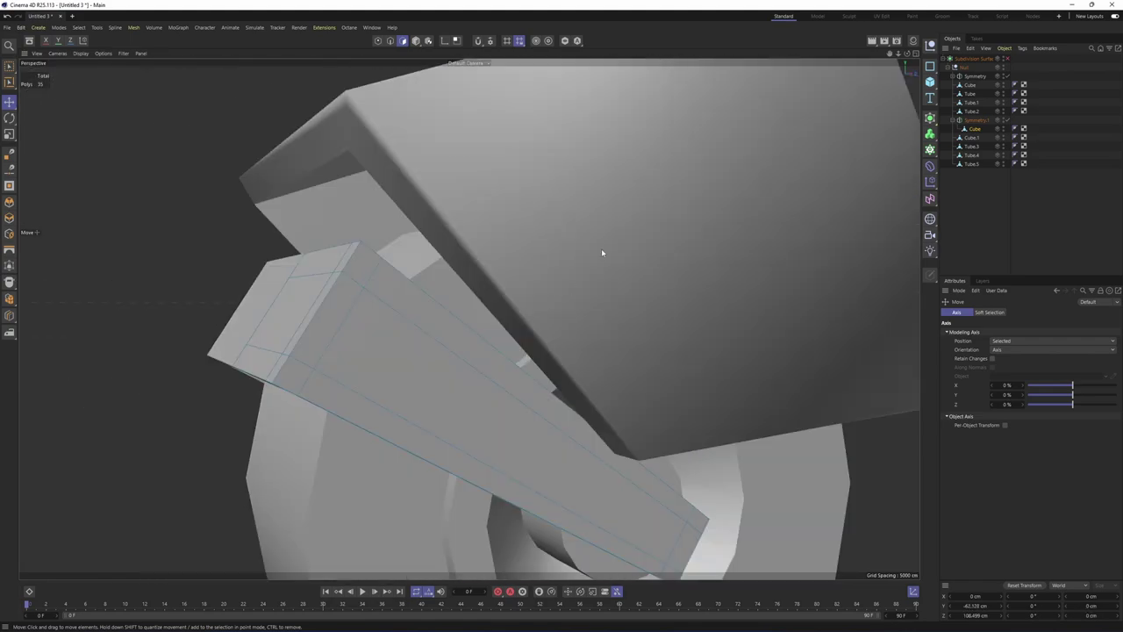
Examine the rear fork's crossbar corner from several angles with subdivision switched on and off
key(q)
alt+drag(495, 456, 566, 424)
middle_click(566, 424)
middle_click(269, 225)
scroll(431, 238, up, 3)
alt+drag(431, 238, 462, 275)
key(q)
key(q)
key(q)
scroll(421, 283, up, 2)
key(q)
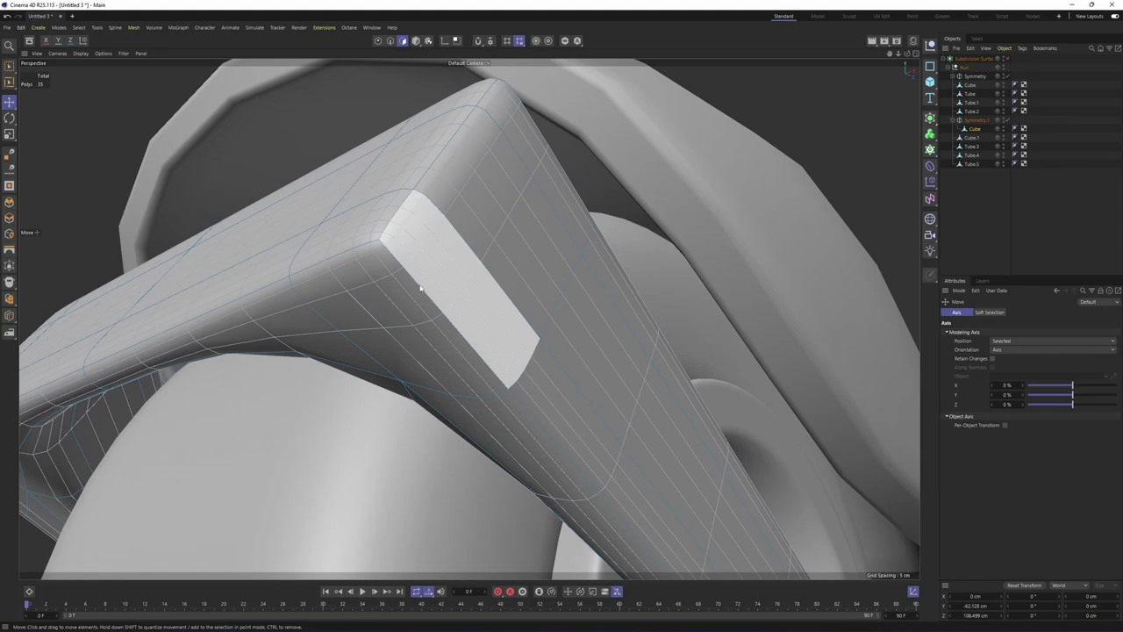
key(q)
alt+drag(364, 304, 504, 278)
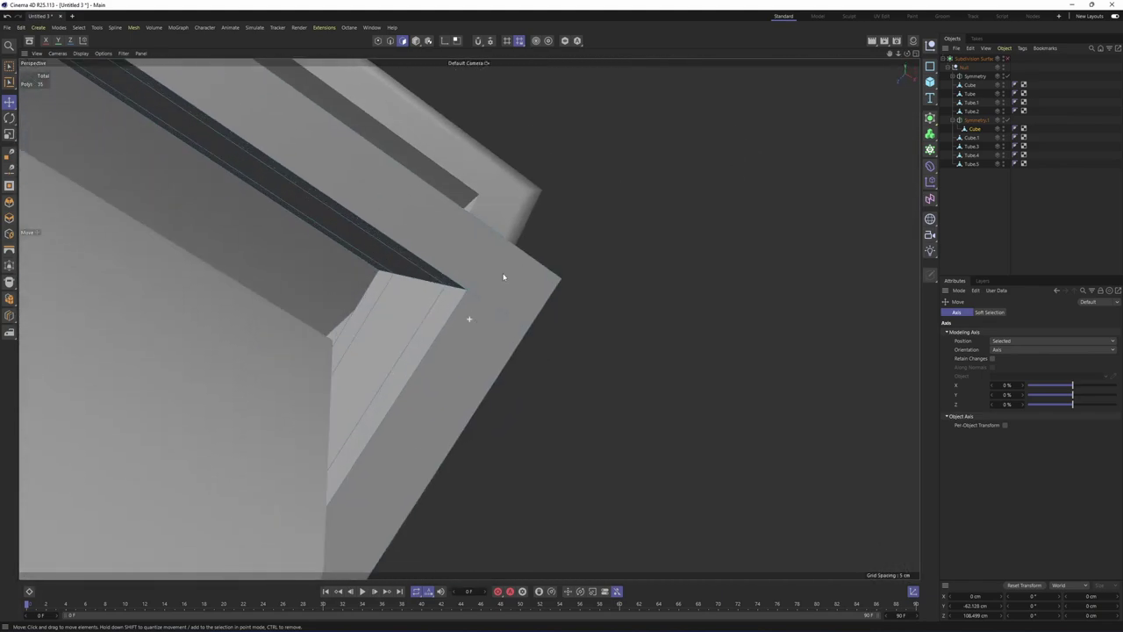
key(Return)
key(q)
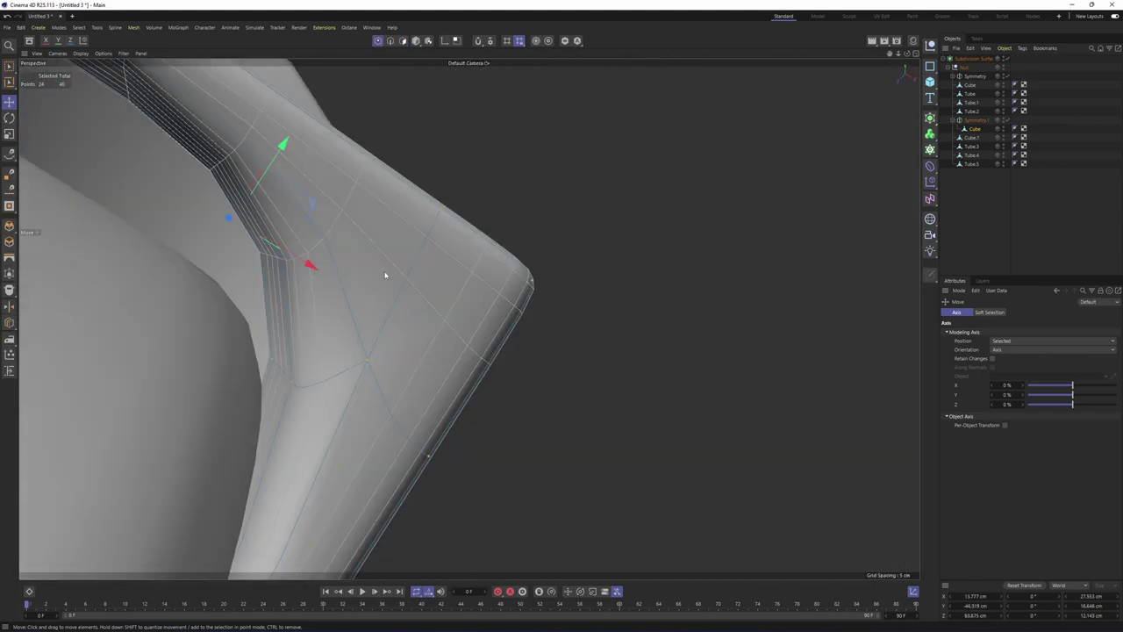
key(q)
key(Return)
Examine the support edges on the inner, upper and outer sides of the fork's corner by selecting them
click(408, 279)
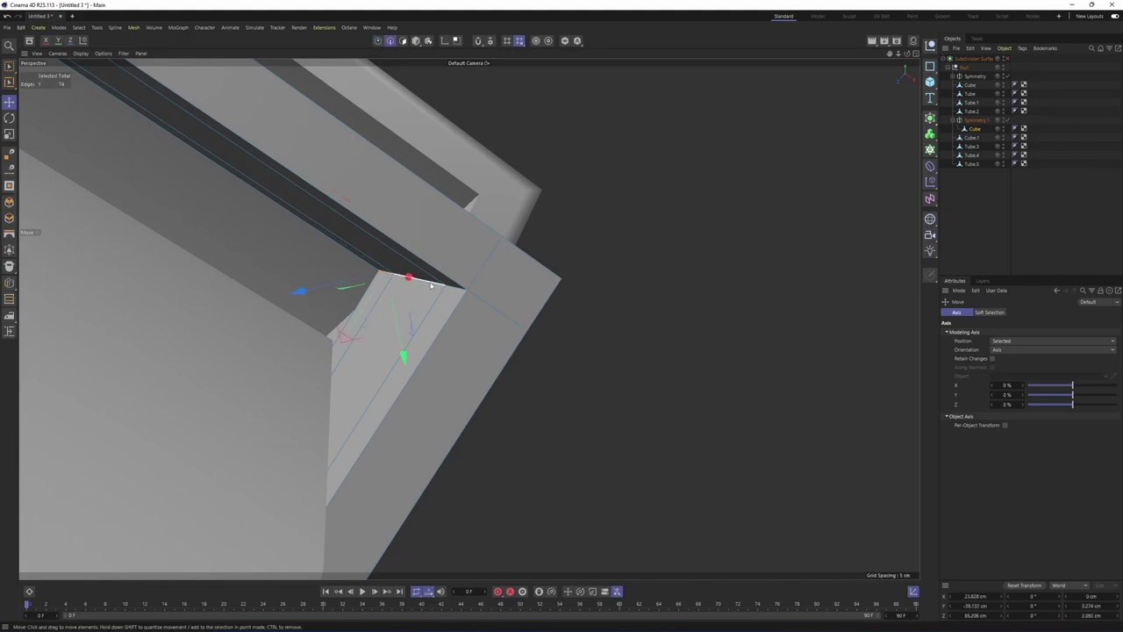
alt+drag(431, 285, 495, 250)
click(465, 300)
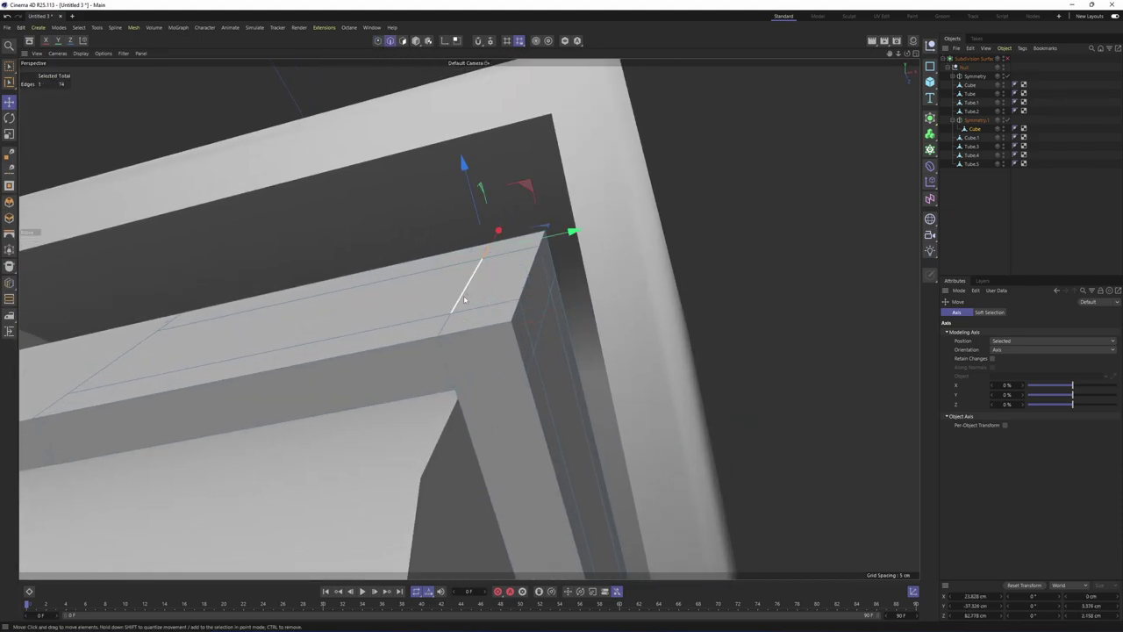
double_click(465, 300)
alt+drag(554, 304, 453, 307)
click(429, 346)
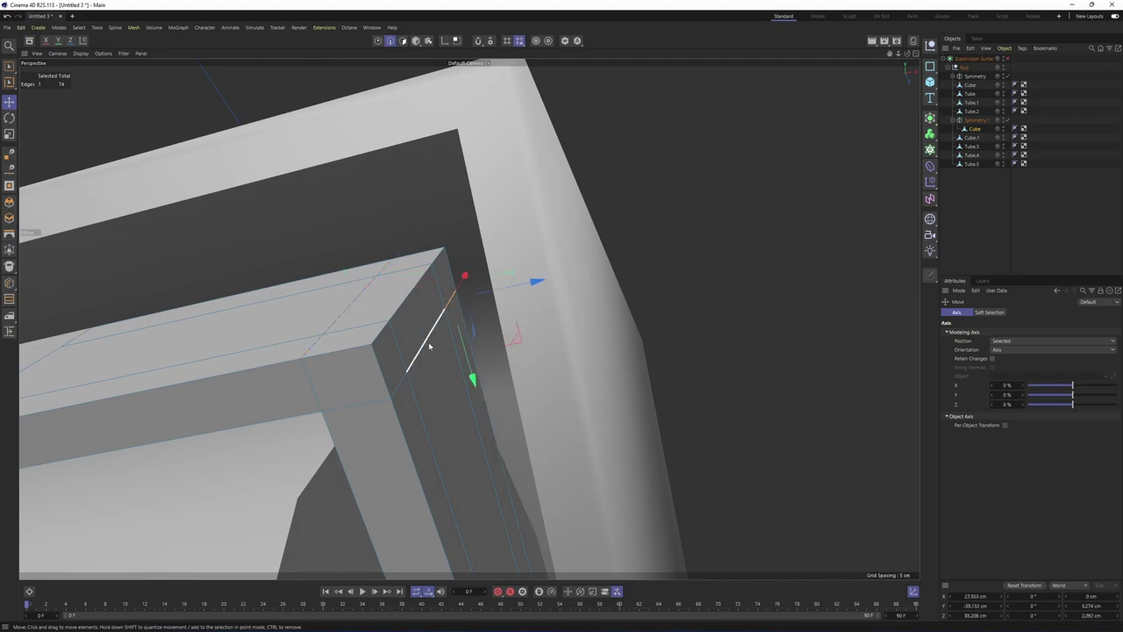
alt+drag(429, 347, 367, 377)
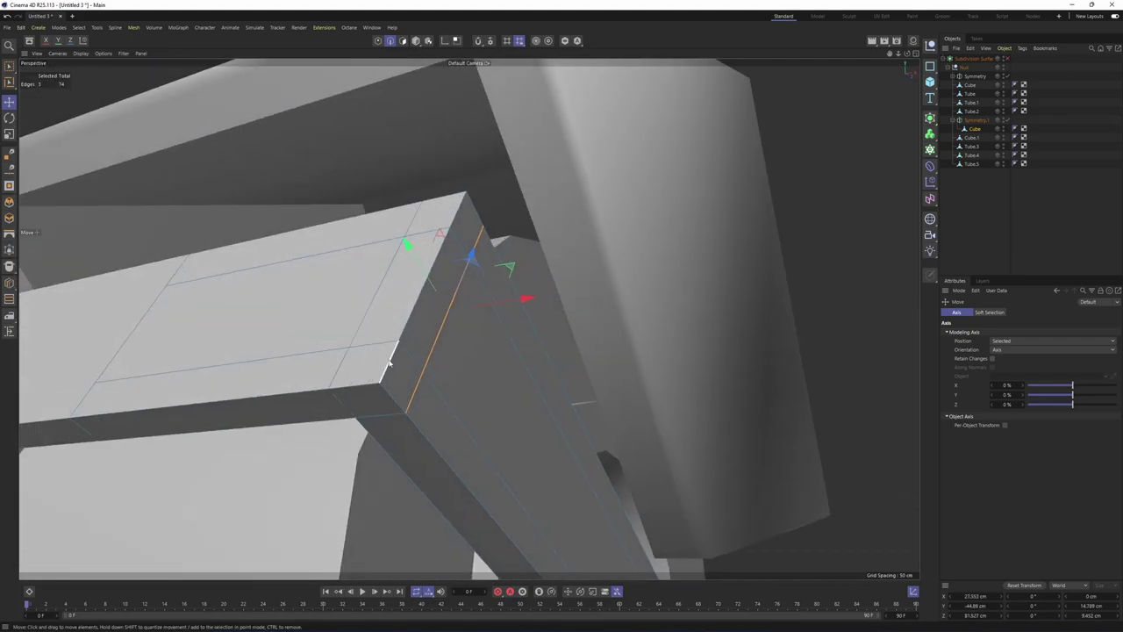
key(Return)
key(Return)
Compare the two support edge rows beside the crossbar's outer corner with the corner edge by selecting each row
click(342, 364)
shift+click(377, 292)
shift+click(408, 215)
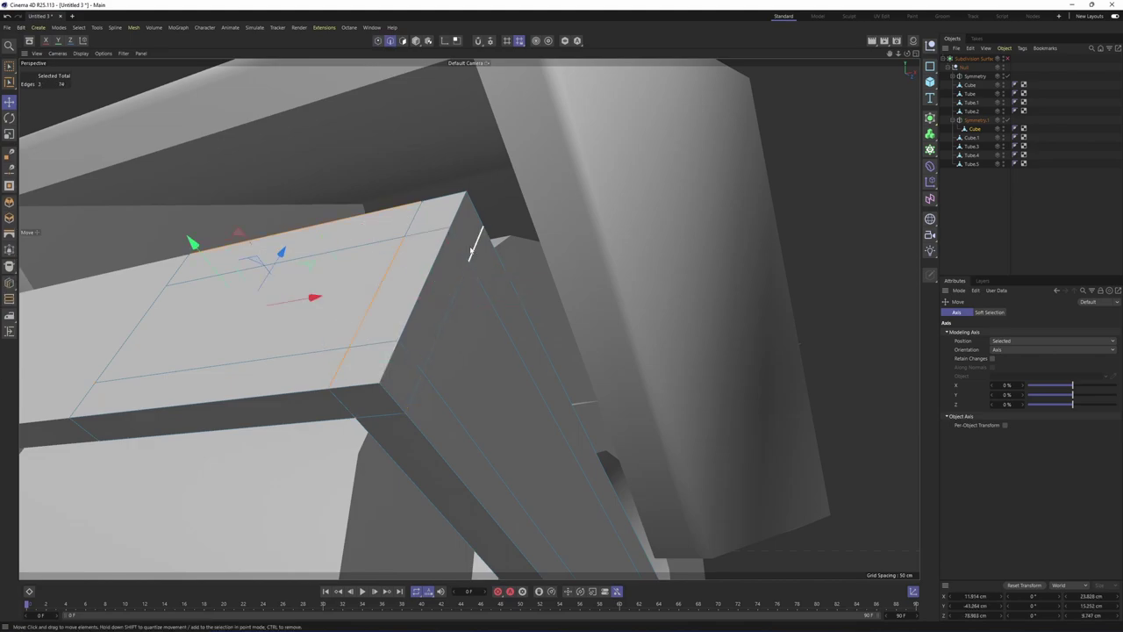
key(ctrl+z)
shift+click(415, 220)
shift+click(476, 246)
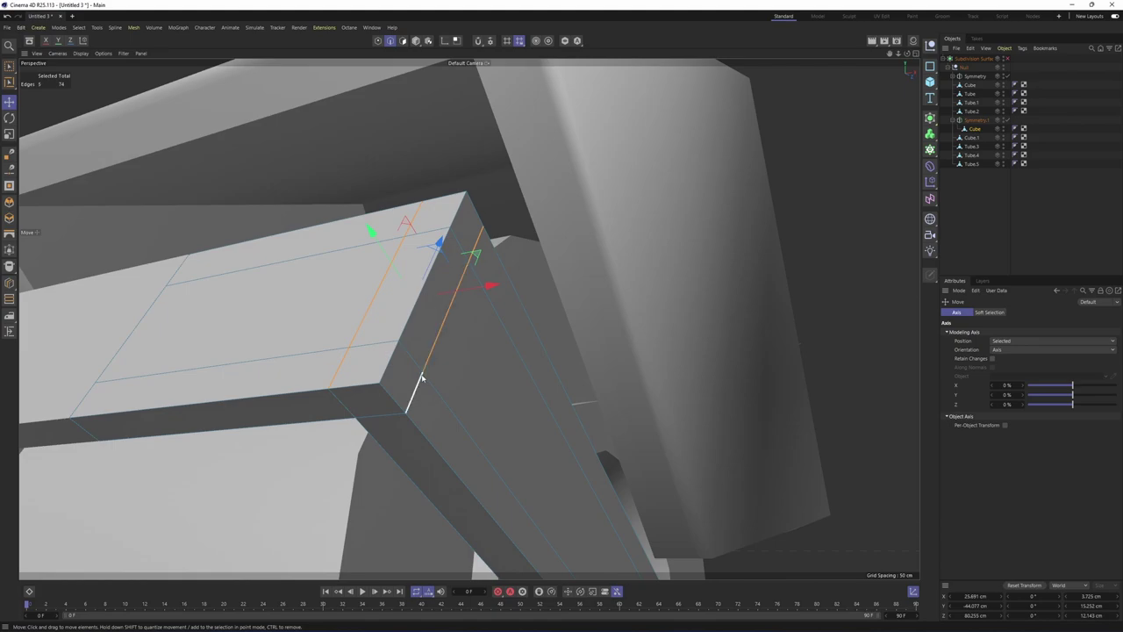
click(386, 371)
shift+click(427, 283)
shift+click(459, 213)
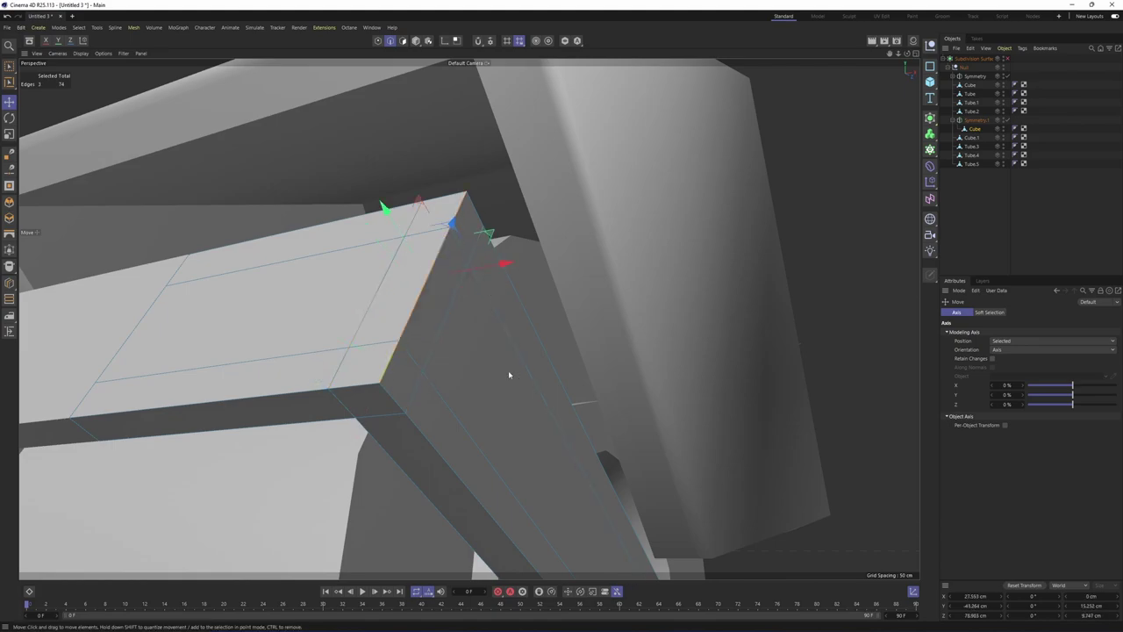
right_click(459, 360)
In point mode, slide the support-row points onto the fork's outer corner with the Slide tool at 100 % offset, welding them
click(377, 46)
click(378, 42)
key(m)
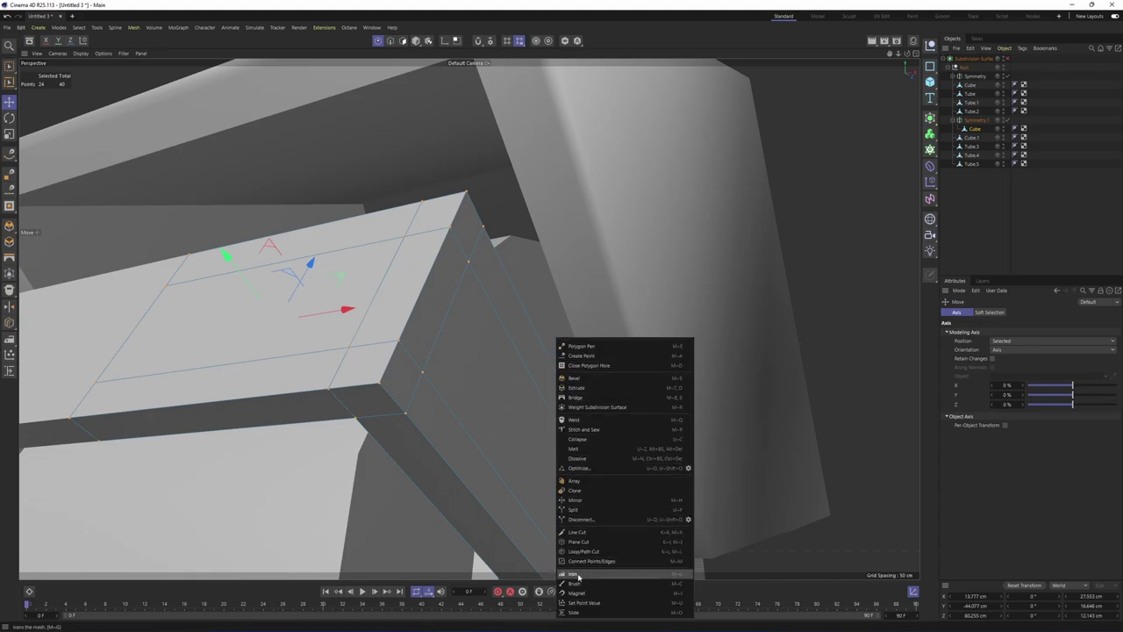
click(574, 612)
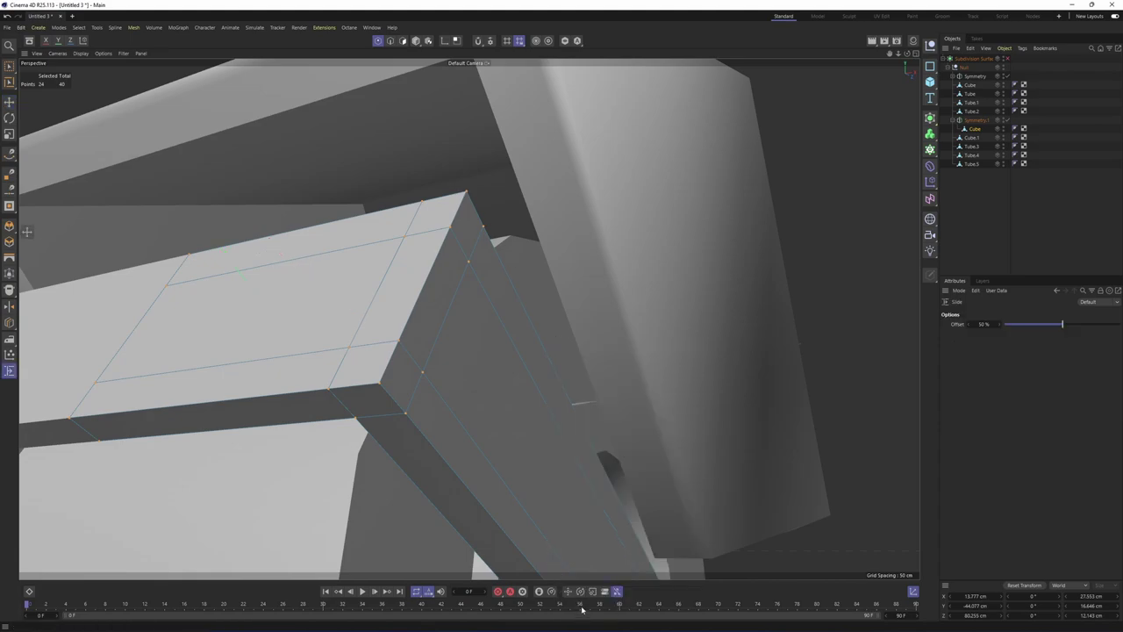
scroll(347, 382, up, 2)
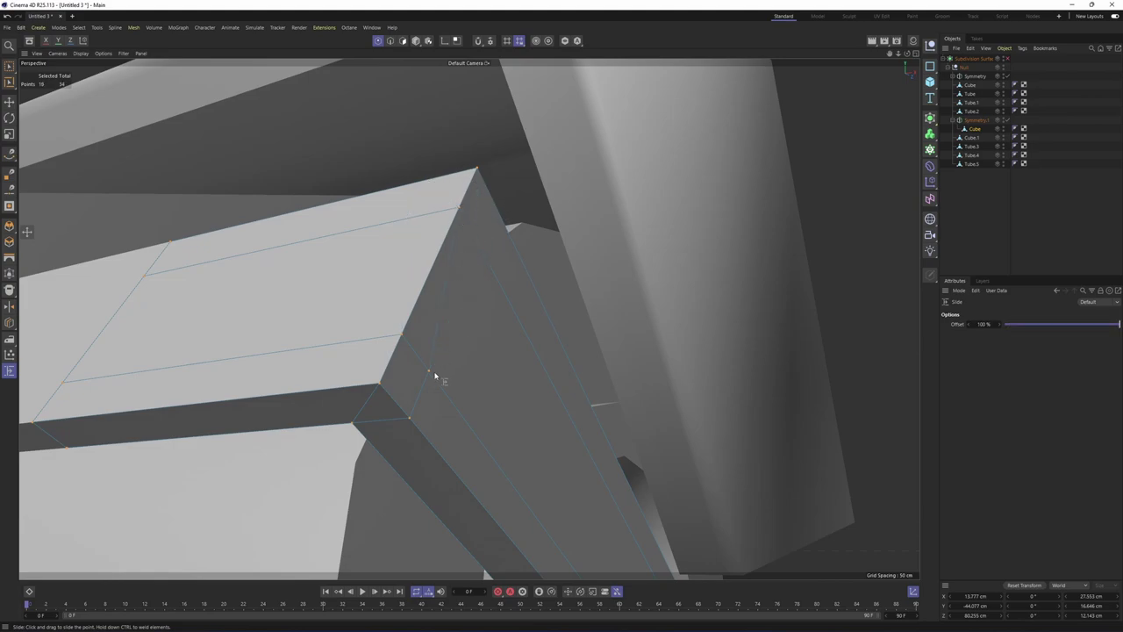
alt+drag(356, 373, 313, 290)
Turn subdivision on and check the smoothed rear fork in the perspective and four-view layouts
key(q)
alt+drag(518, 334, 479, 364)
middle_click(477, 363)
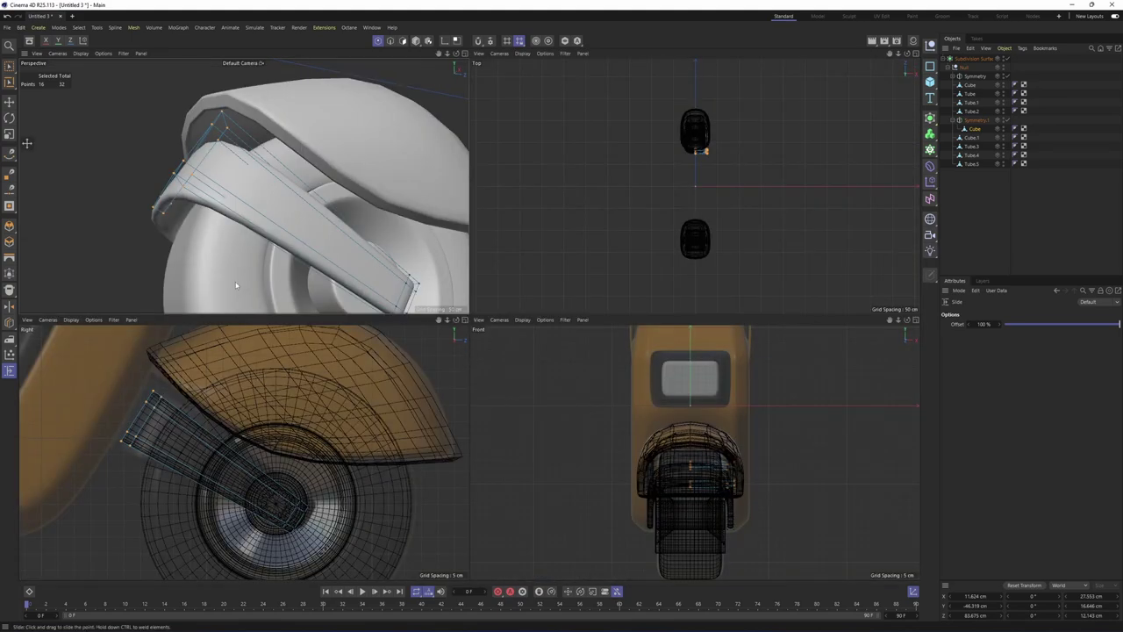
In the side view, select the points at the rear swing arm's crossbar end and move them outward along the arm to match the reference
middle_click(334, 274)
alt+drag(358, 260, 374, 331)
middle_click(314, 337)
middle_click(320, 343)
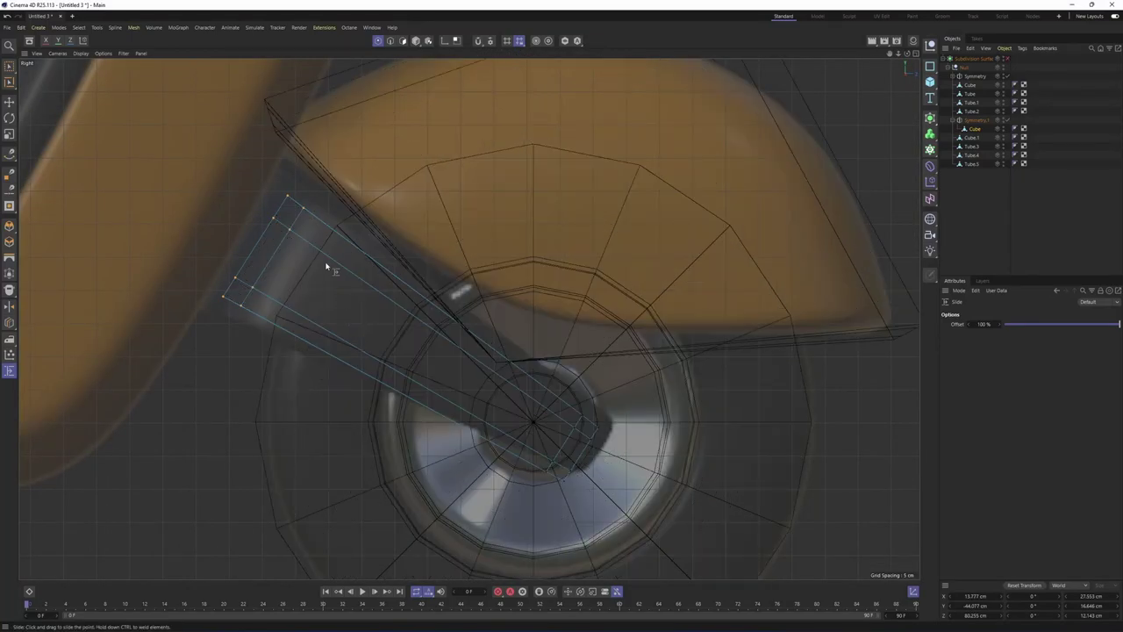
key(0)
drag(104, 146, 378, 395)
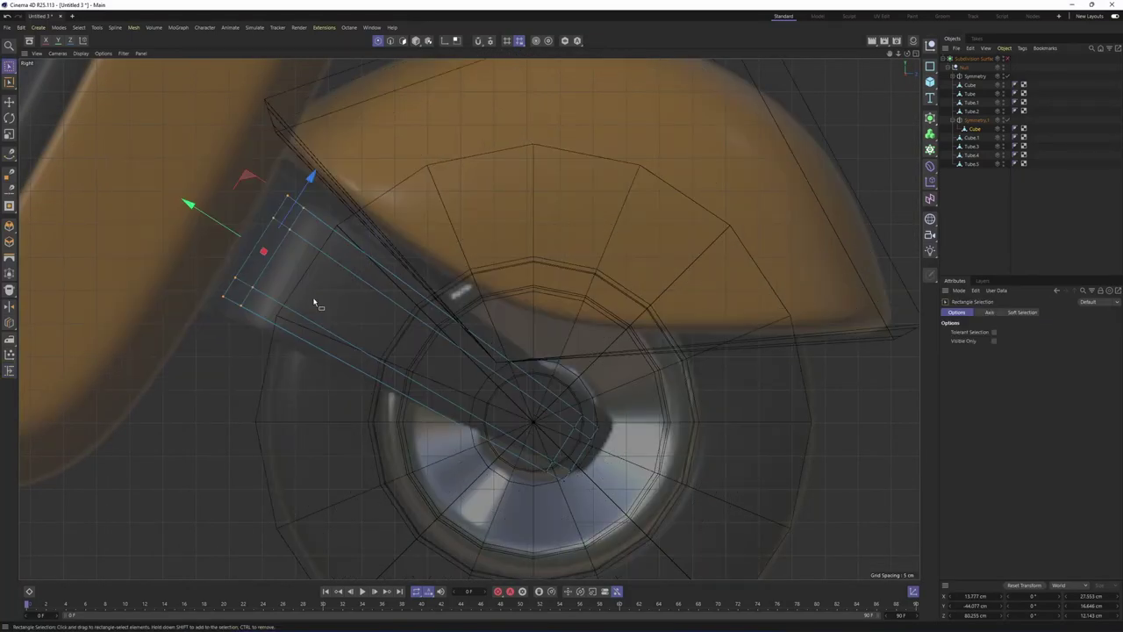
scroll(458, 290, up, 6)
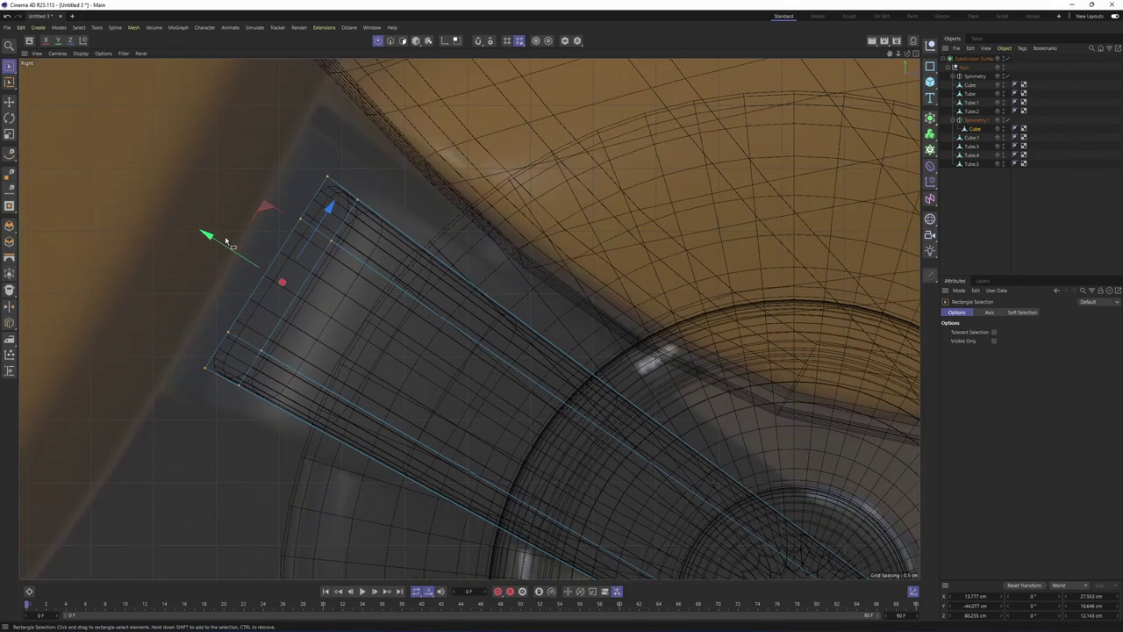
drag(224, 239, 193, 225)
Select the upper-edge points at both ends of the swing arm and raise them perpendicular to the arm
scroll(264, 136, down, 6)
drag(263, 133, 355, 232)
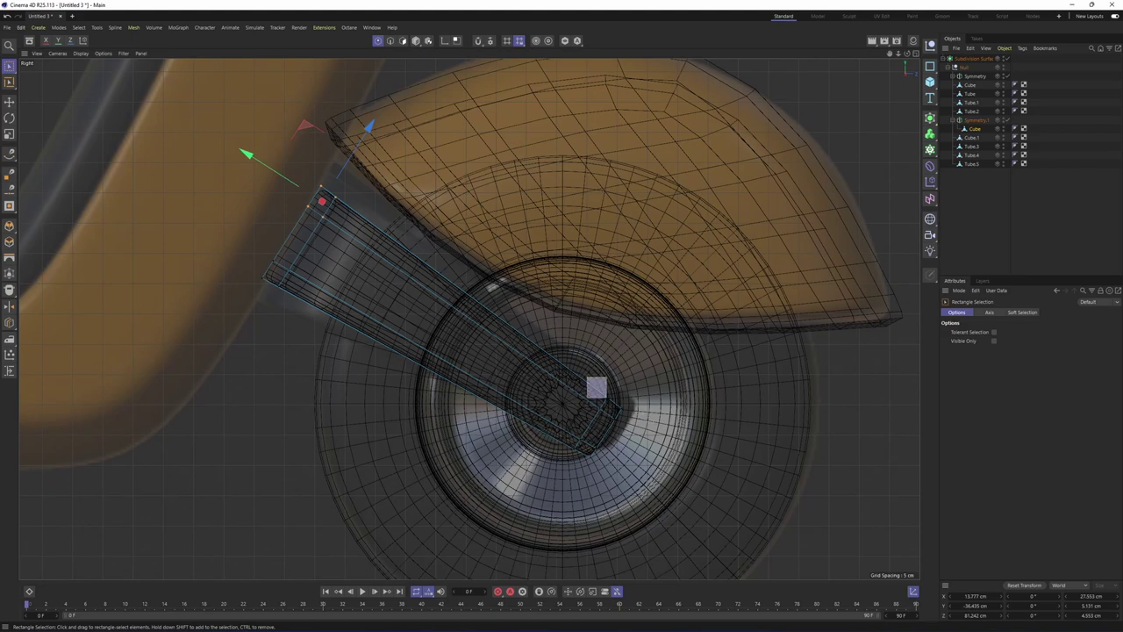
shift+drag(606, 398, 632, 421)
drag(452, 231, 459, 214)
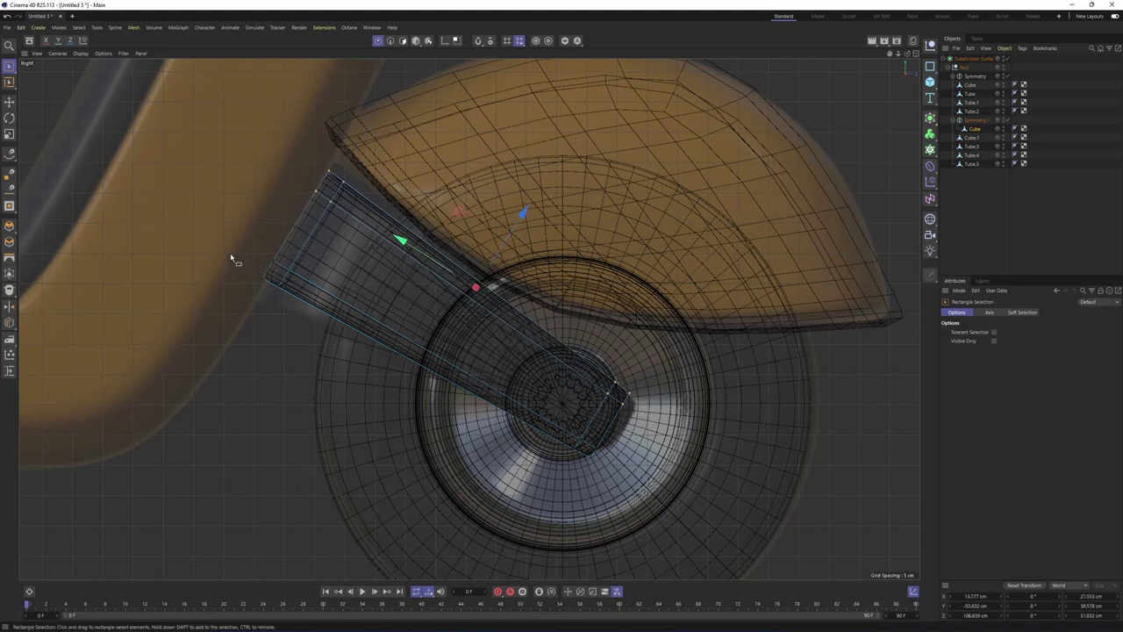
Adjust the swing arm's lower-edge points at the crossbar end and the wheel end to fit the side reference
drag(232, 251, 302, 302)
shift+drag(550, 432, 619, 488)
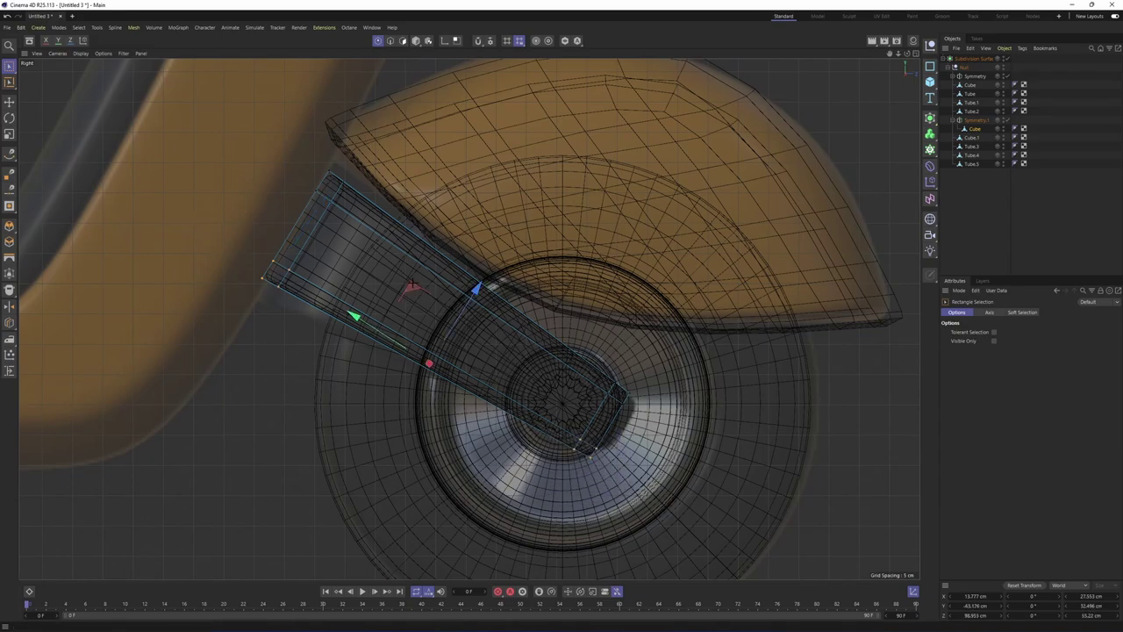
scroll(555, 448, up, 5)
alt+middle_drag(583, 435, 637, 477)
alt+middle_drag(250, 225, 325, 315)
drag(182, 249, 297, 370)
drag(220, 224, 216, 240)
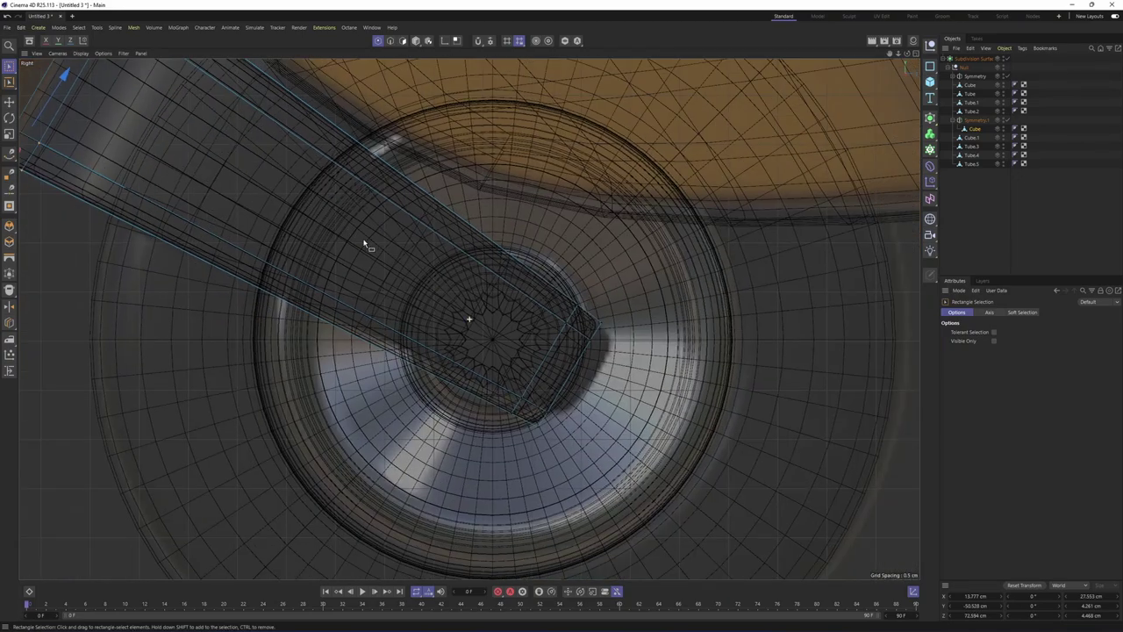
drag(472, 374, 562, 444)
drag(532, 344, 539, 323)
drag(564, 251, 581, 267)
Clear the selection and review the model in the perspective view and against the whole scooter in the side reference
middle_click(575, 265)
middle_click(439, 241)
click(1064, 270)
alt+drag(494, 309, 458, 331)
scroll(594, 338, down, 5)
scroll(527, 379, down, 4)
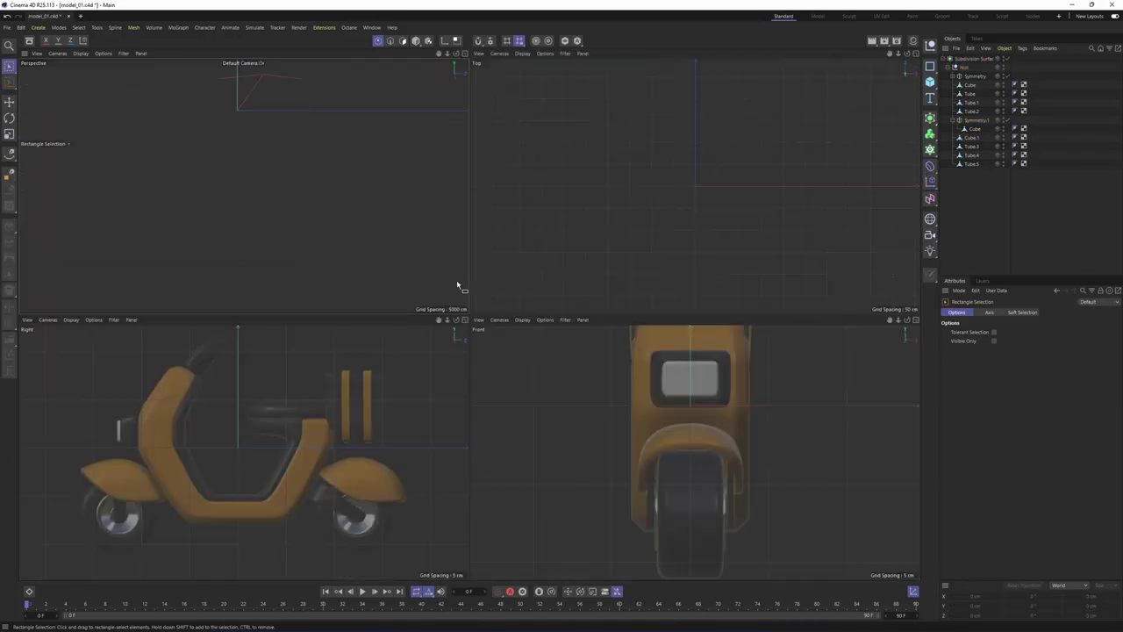
key(F3)
scroll(389, 404, up, 3)
alt+middle_drag(388, 404, 363, 365)
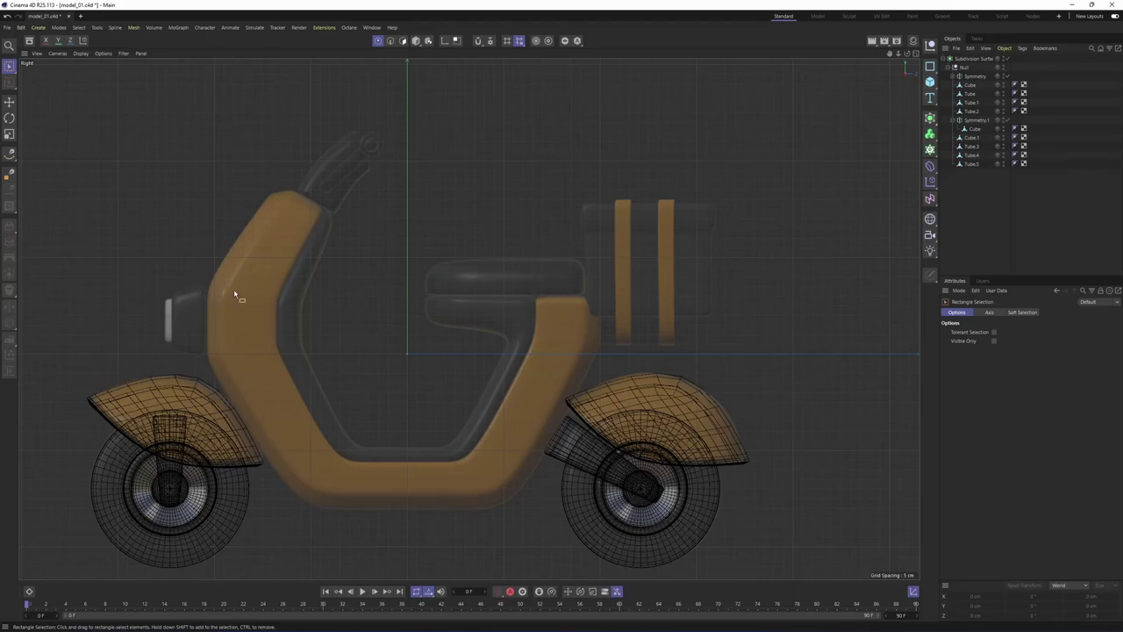
alt+middle_drag(514, 345, 571, 335)
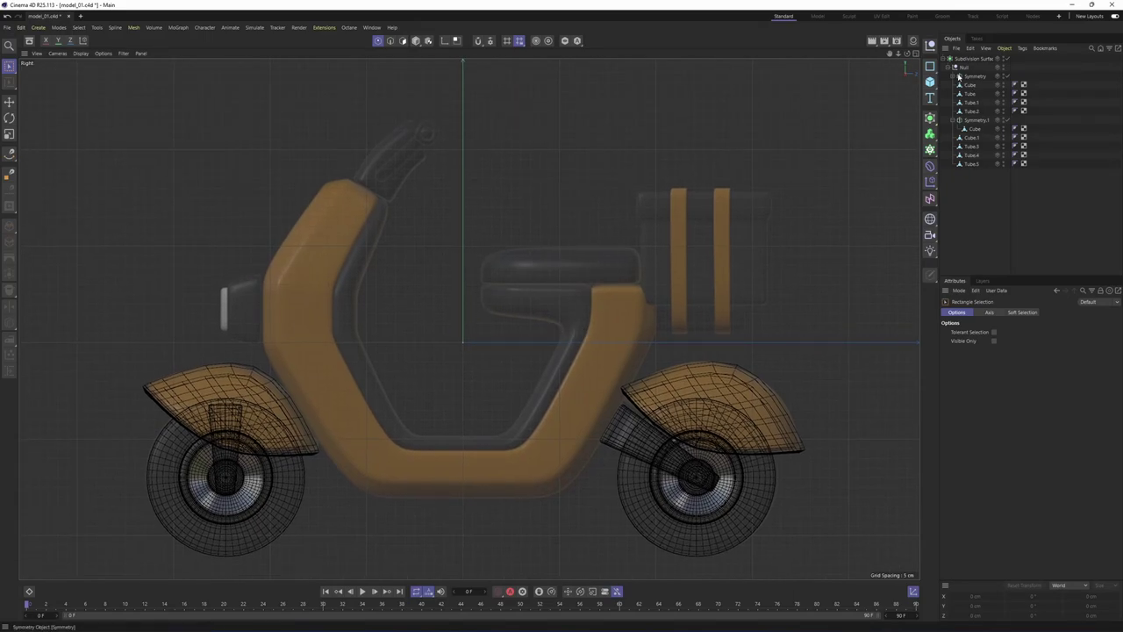
Add a cube for the scooter body and convert it to an editable polygon object
click(931, 84)
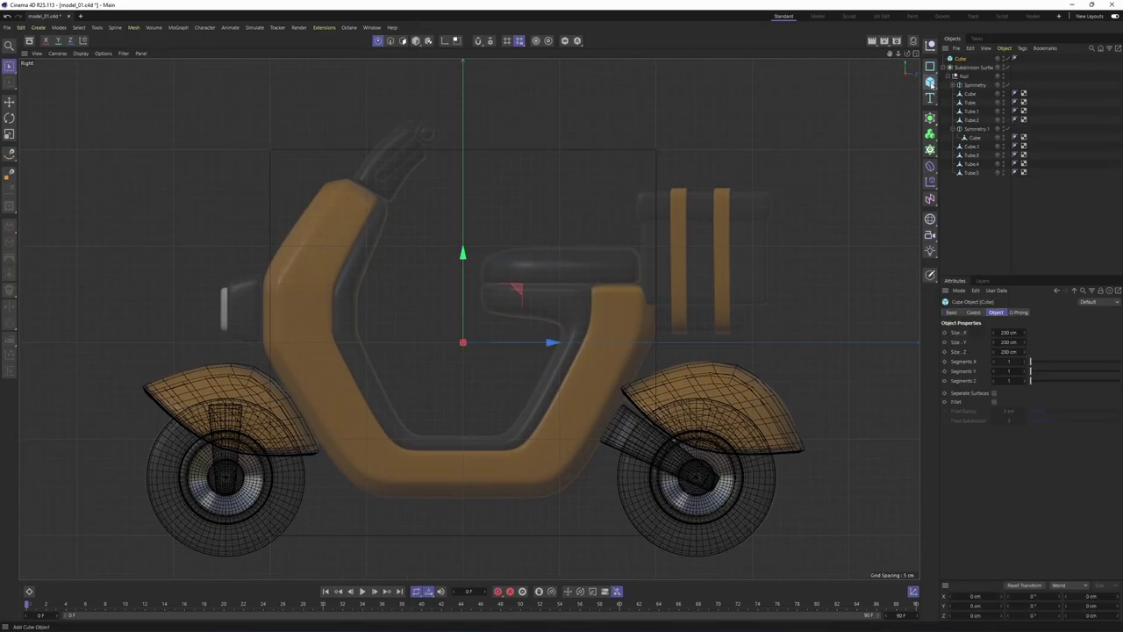
alt+middle_drag(582, 326, 570, 325)
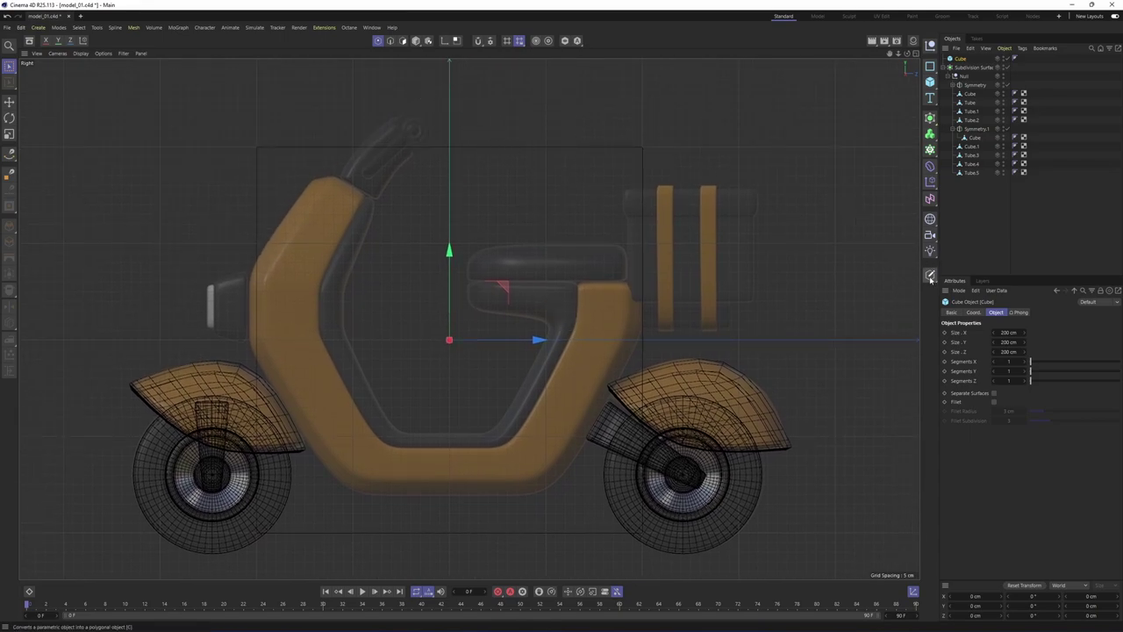
click(931, 279)
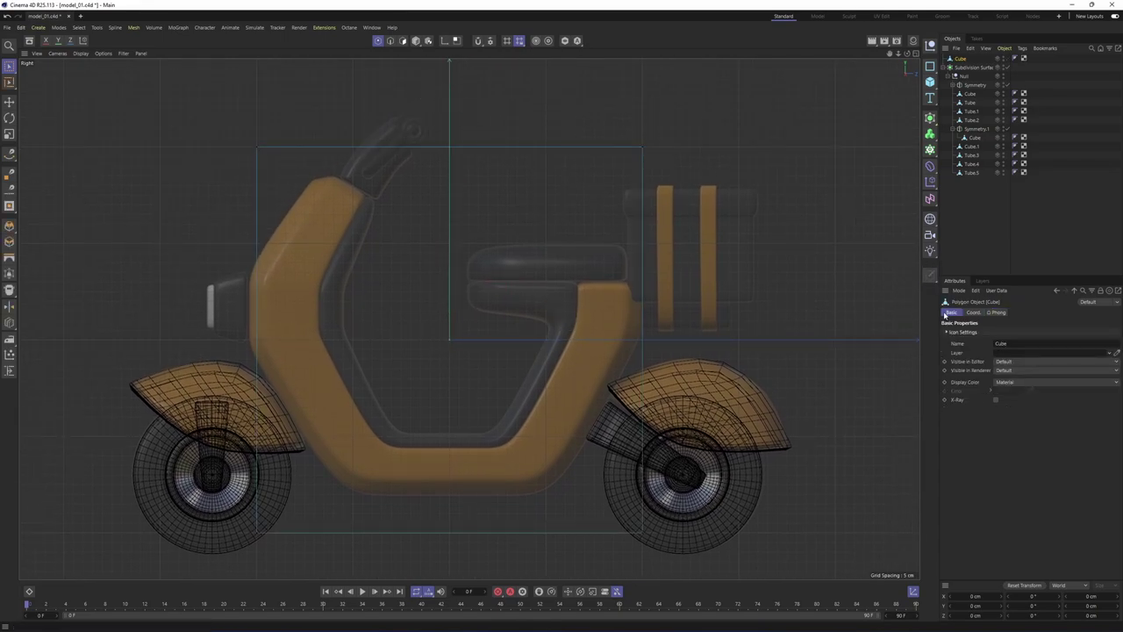
In polygon mode, delete the cube's side face that faces the perspective camera
middle_click(373, 257)
middle_click(367, 255)
alt+middle_drag(273, 213, 381, 316)
alt+drag(381, 315, 428, 338)
scroll(424, 320, down, 1)
scroll(398, 318, down, 2)
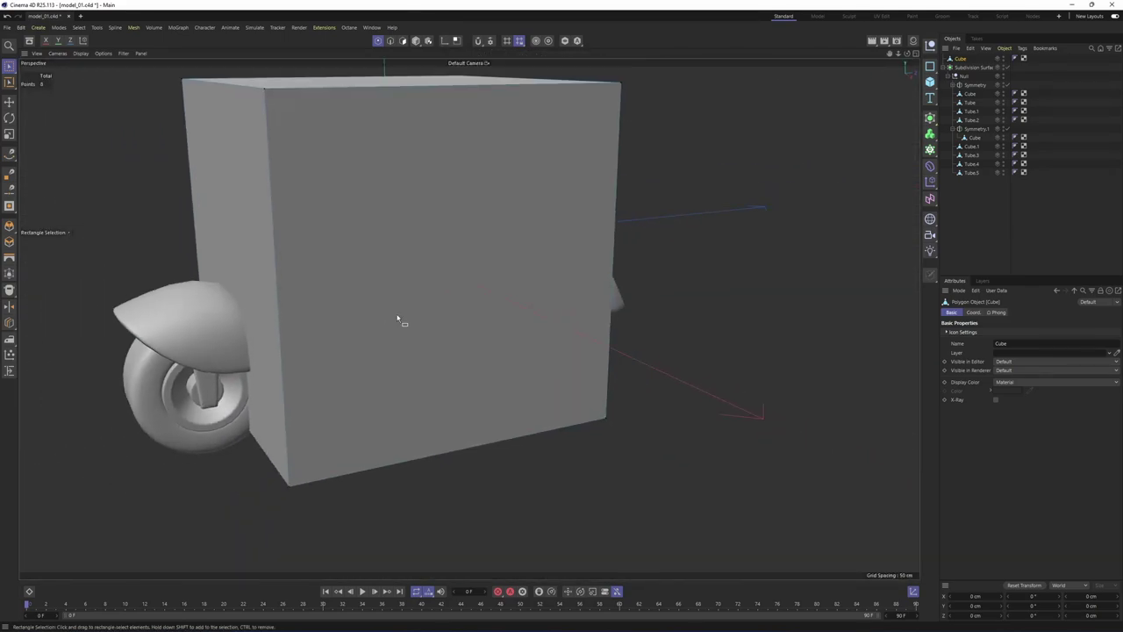
key(e)
alt+middle_drag(394, 254, 410, 338)
key(Return)
key(Return)
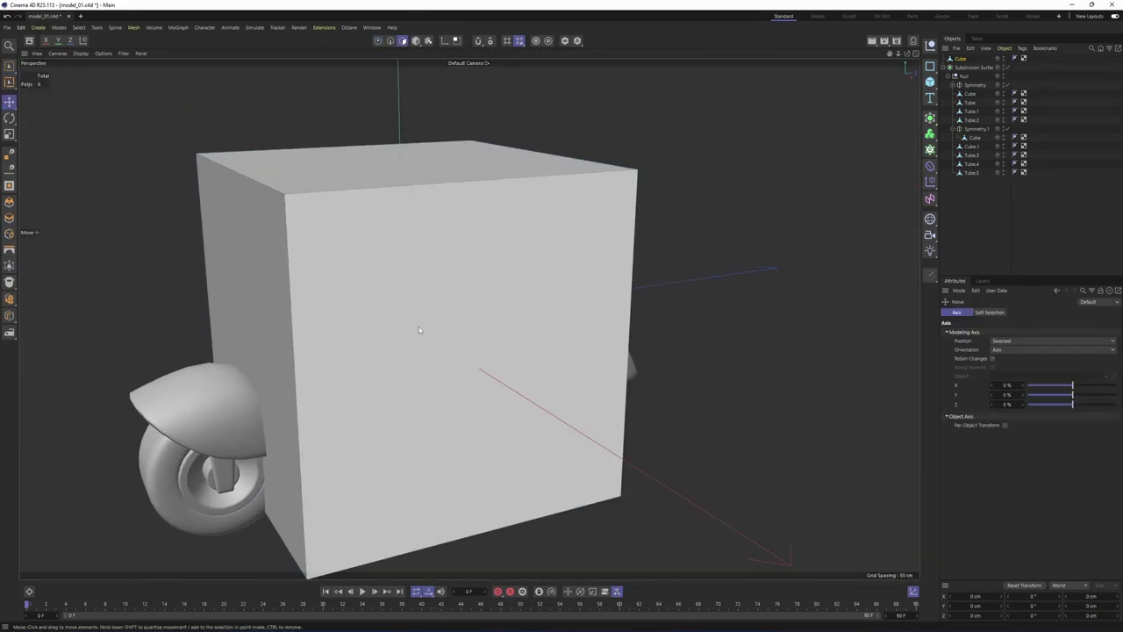
key(Delete)
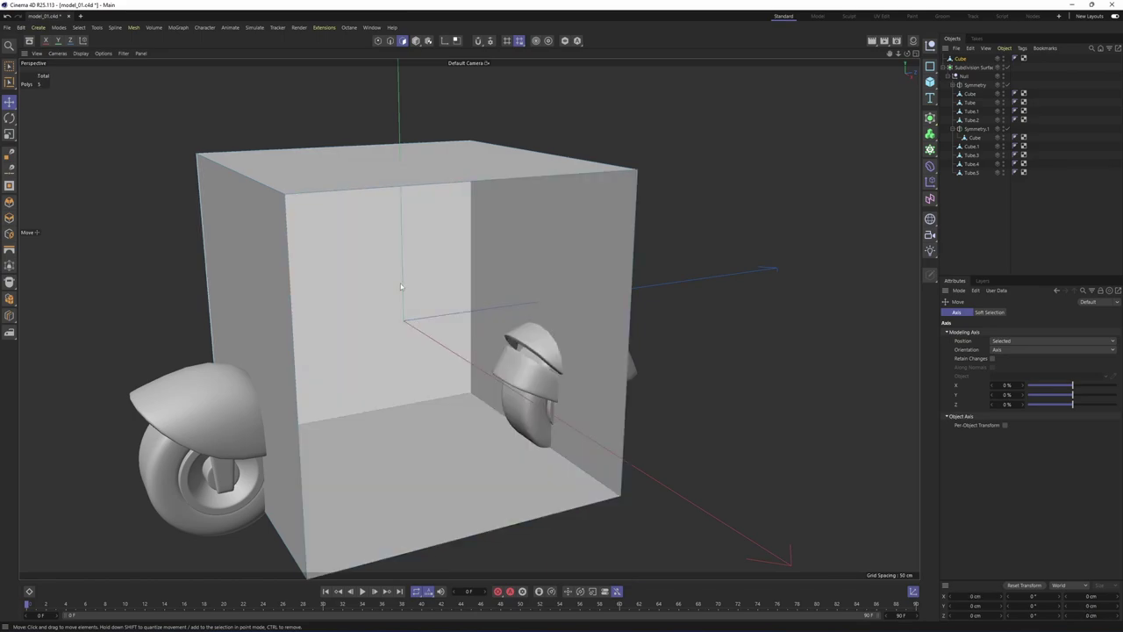
Compare the cube with the body in the side reference, and delete its opposite side face and its top face
middle_click(411, 226)
middle_click(334, 383)
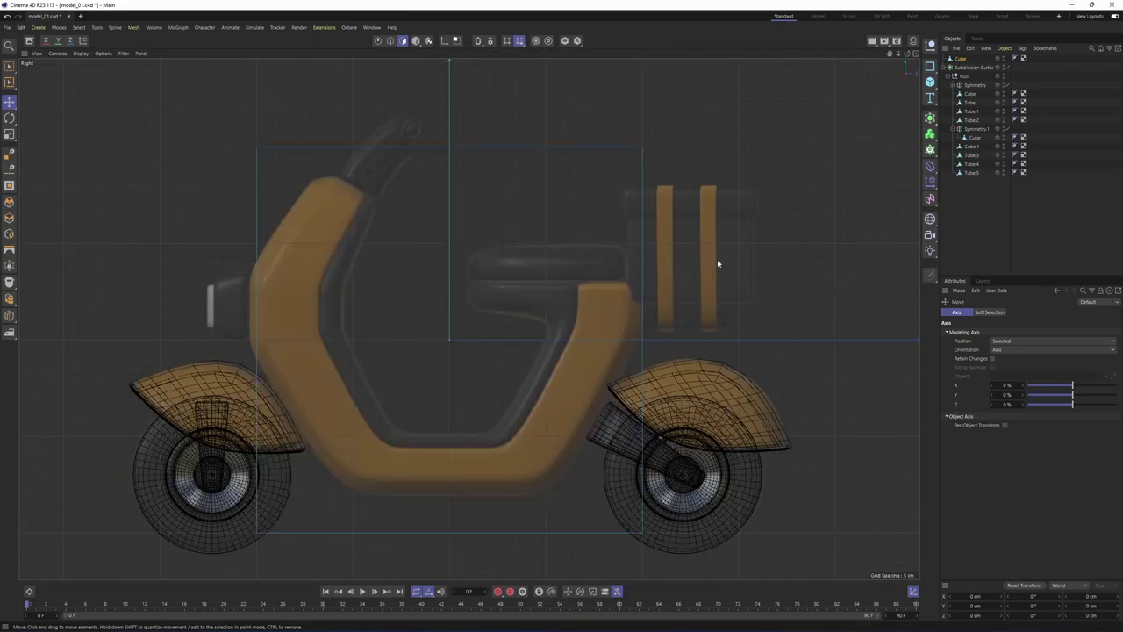
alt+middle_drag(315, 183, 363, 141)
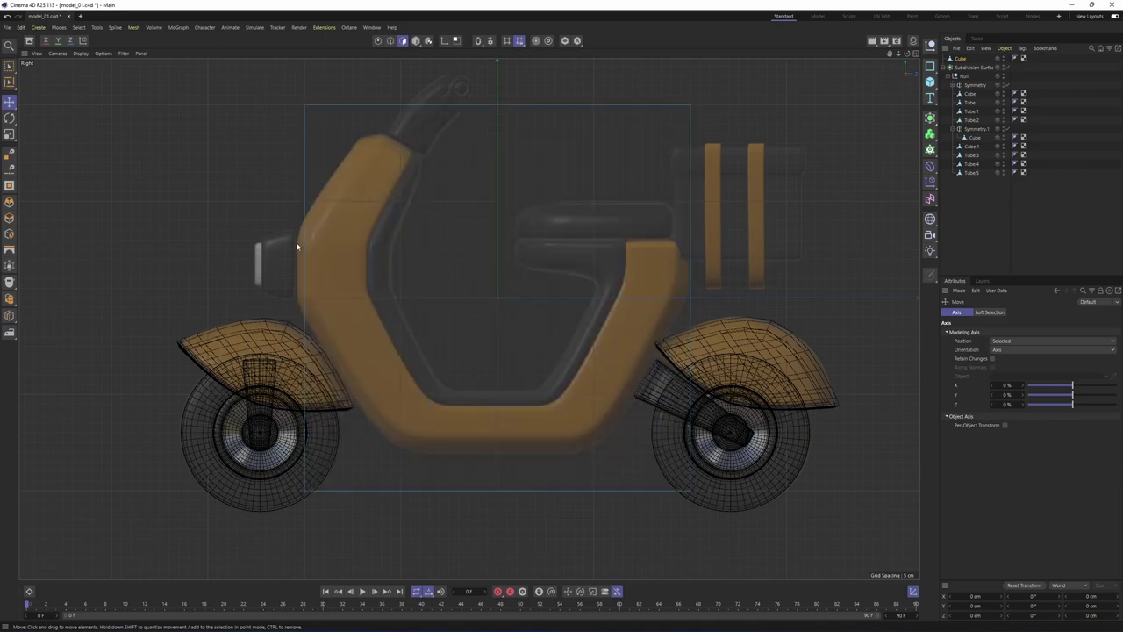
alt+middle_drag(741, 316, 661, 338)
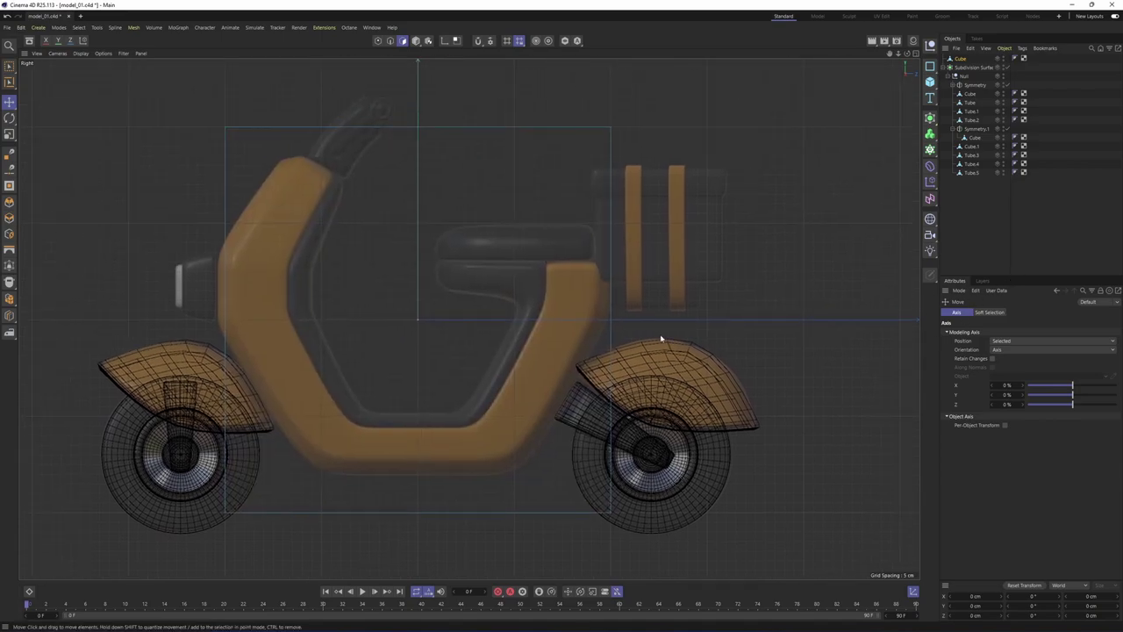
middle_click(721, 356)
middle_click(387, 291)
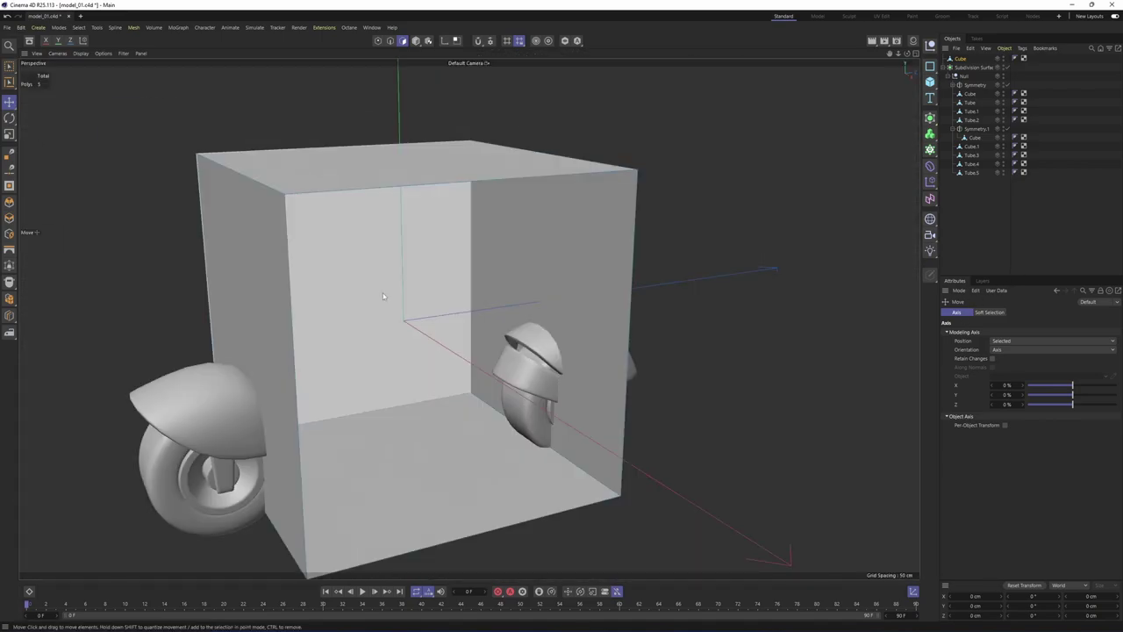
key(Delete)
click(416, 166)
key(Delete)
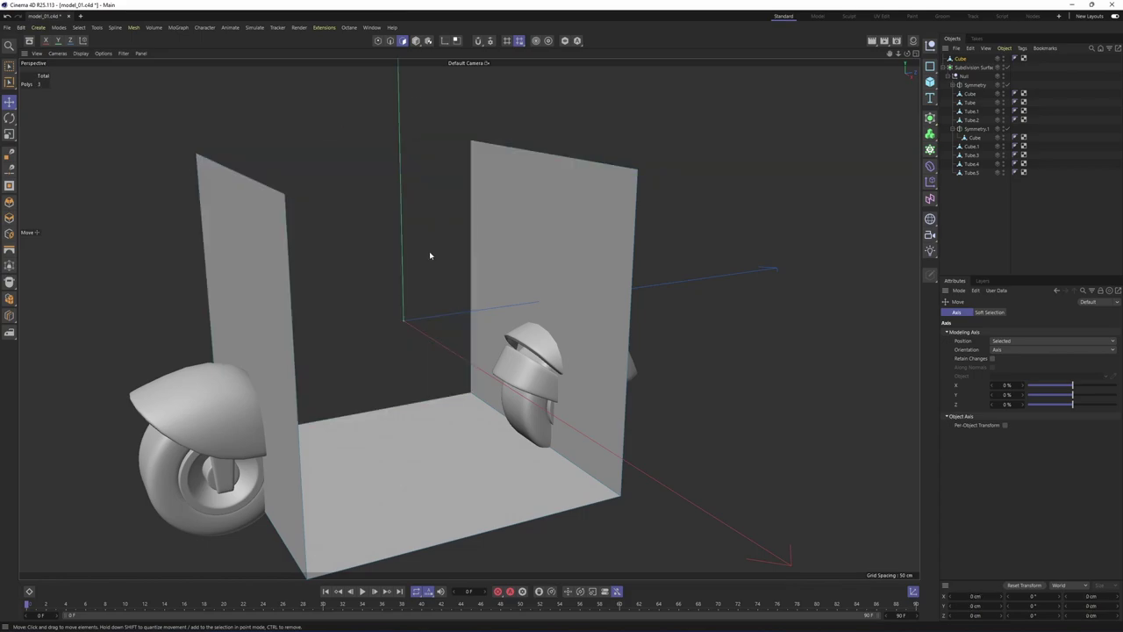
middle_click(434, 285)
middle_click(325, 428)
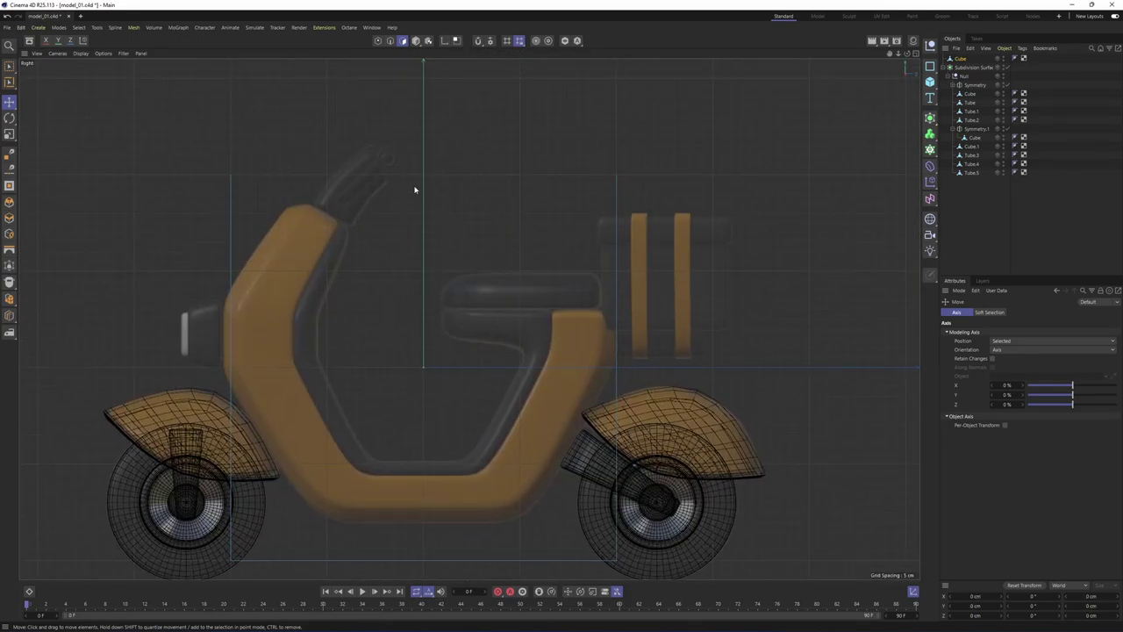
Rectangle-select the plane's upper front corner points and move them to the top of the scooter frame's front section
click(378, 40)
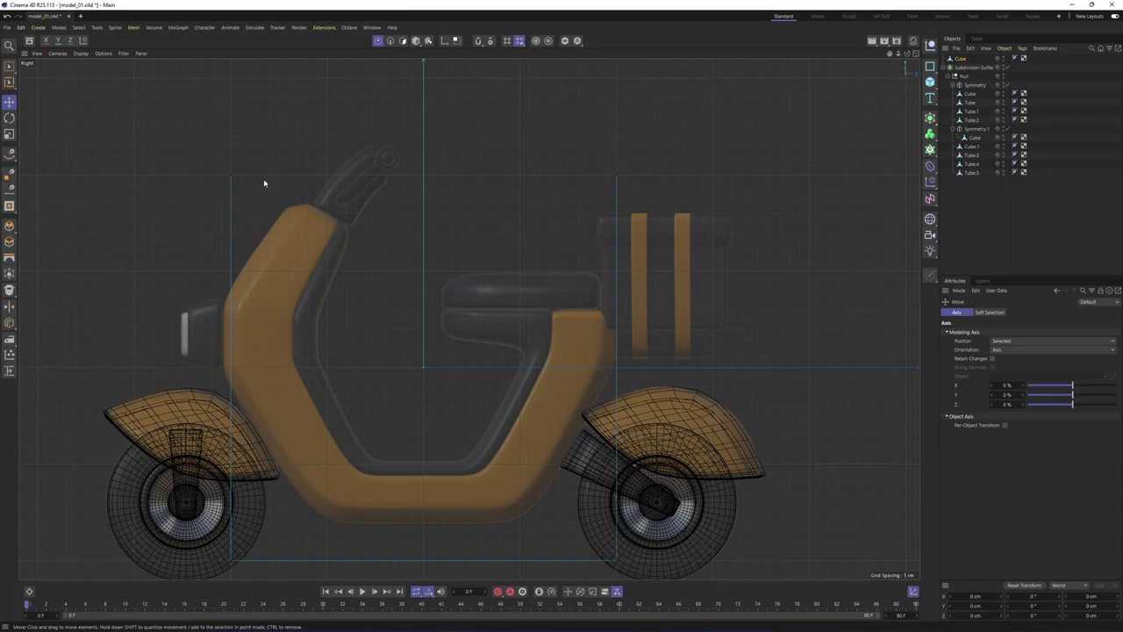
key(0)
click(9, 67)
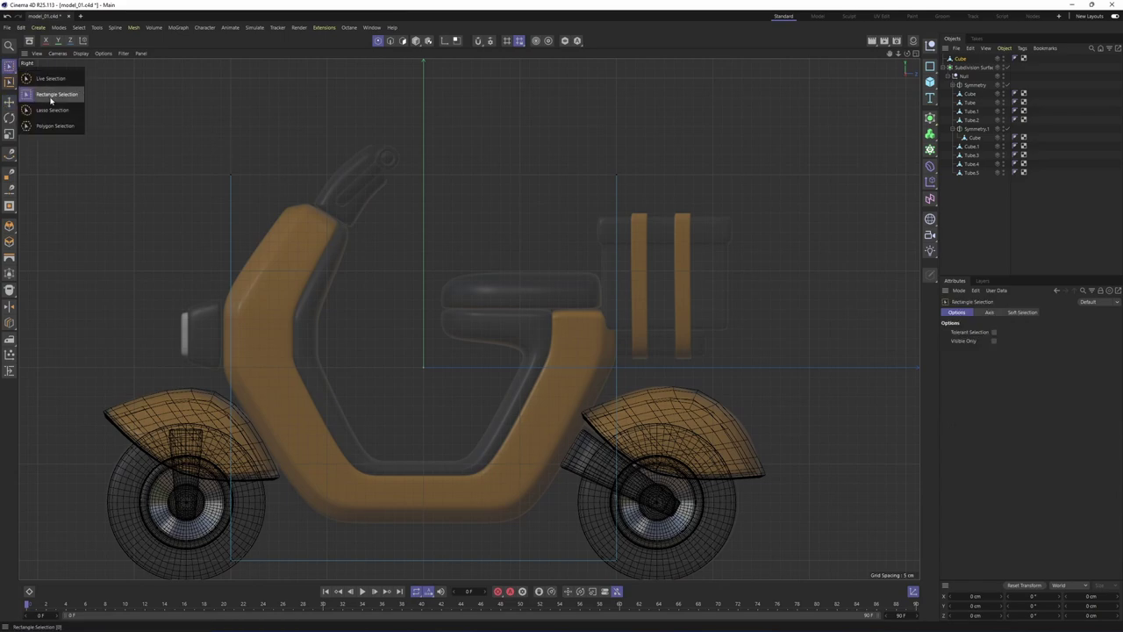
click(59, 97)
drag(237, 189, 176, 138)
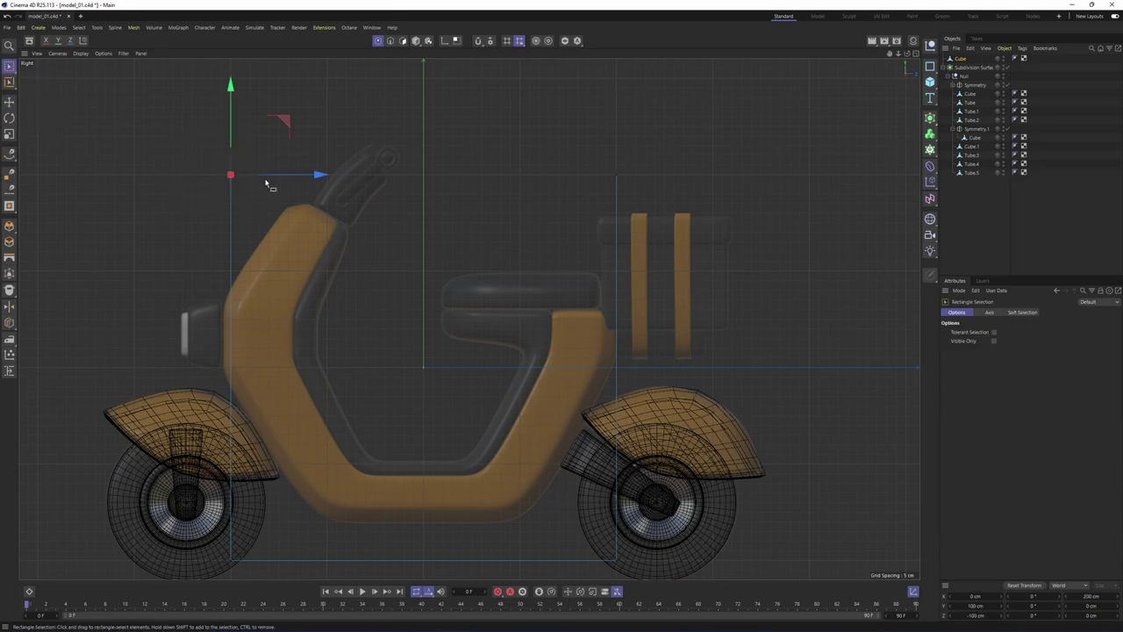
drag(286, 123, 358, 150)
Raise the plane's lower front and rear corner points together to the underside of the frame, at Y about -73 cm
alt+middle_drag(377, 279, 397, 207)
drag(211, 396, 279, 502)
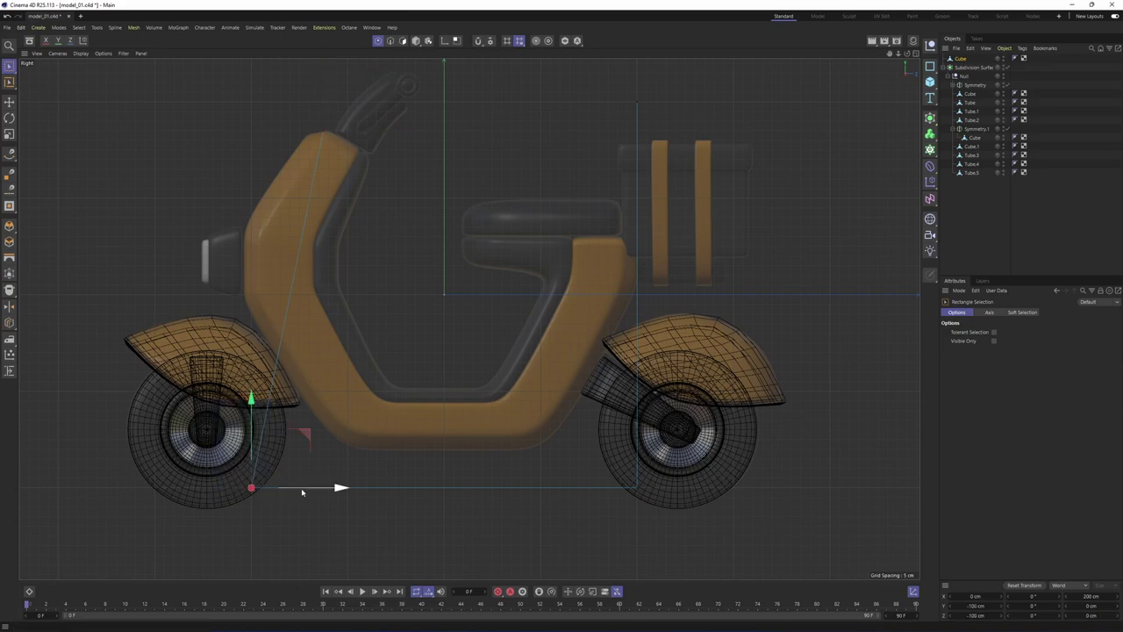
drag(303, 450, 410, 384)
drag(163, 401, 728, 577)
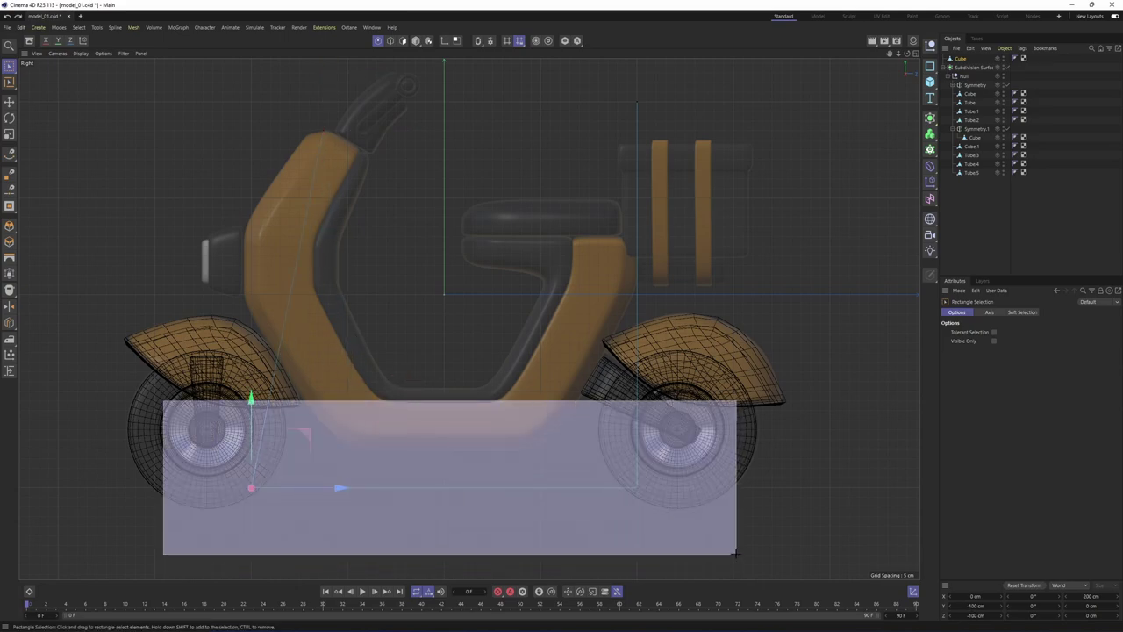
scroll(502, 474, up, 3)
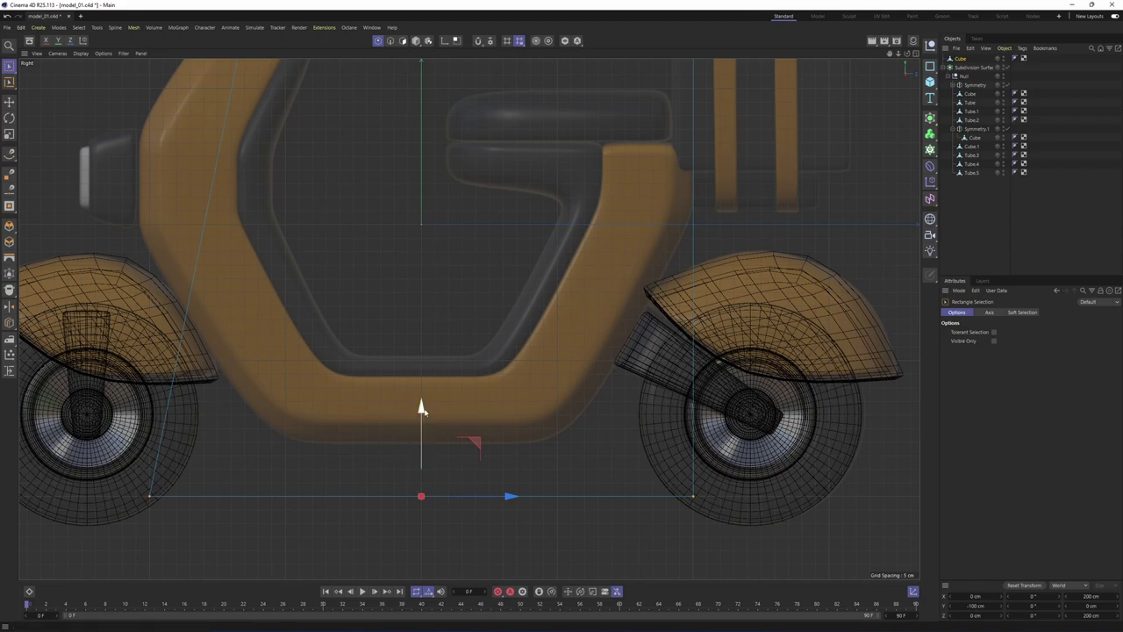
drag(421, 406, 443, 337)
Move the lower front and lower rear corner points inward along Z to match the frame's bottom corners
alt+middle_drag(431, 337, 451, 388)
drag(105, 424, 389, 488)
drag(687, 449, 746, 497)
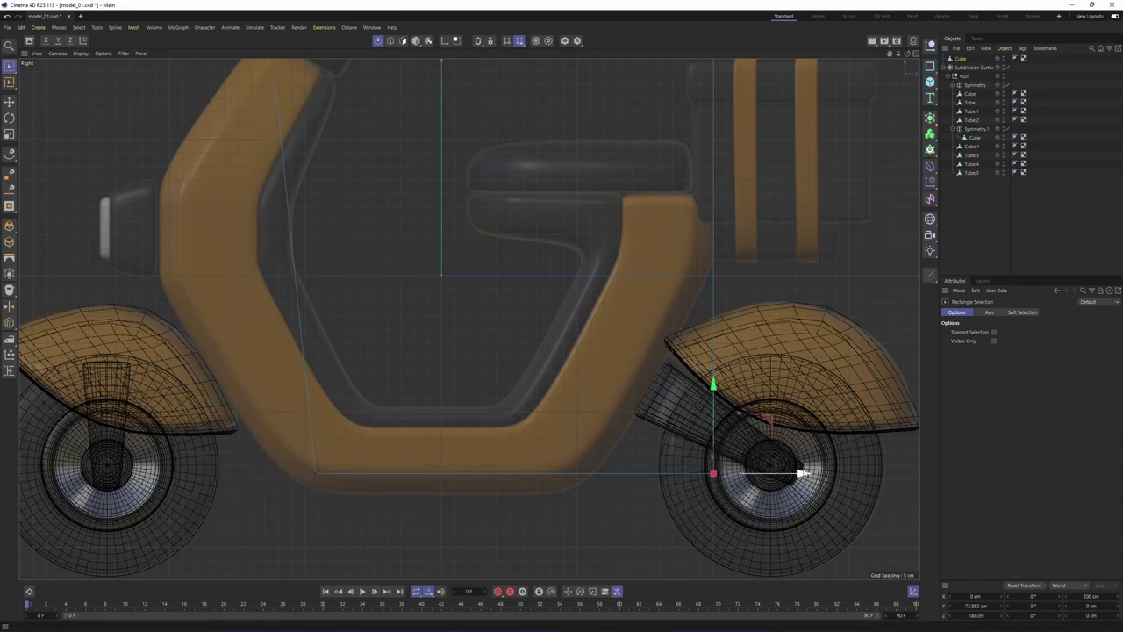
drag(801, 473, 666, 474)
Move the upper rear corner points down to the frame's rear bend, at Y about 5 cm and Z about 92 cm
alt+middle_drag(665, 440, 560, 542)
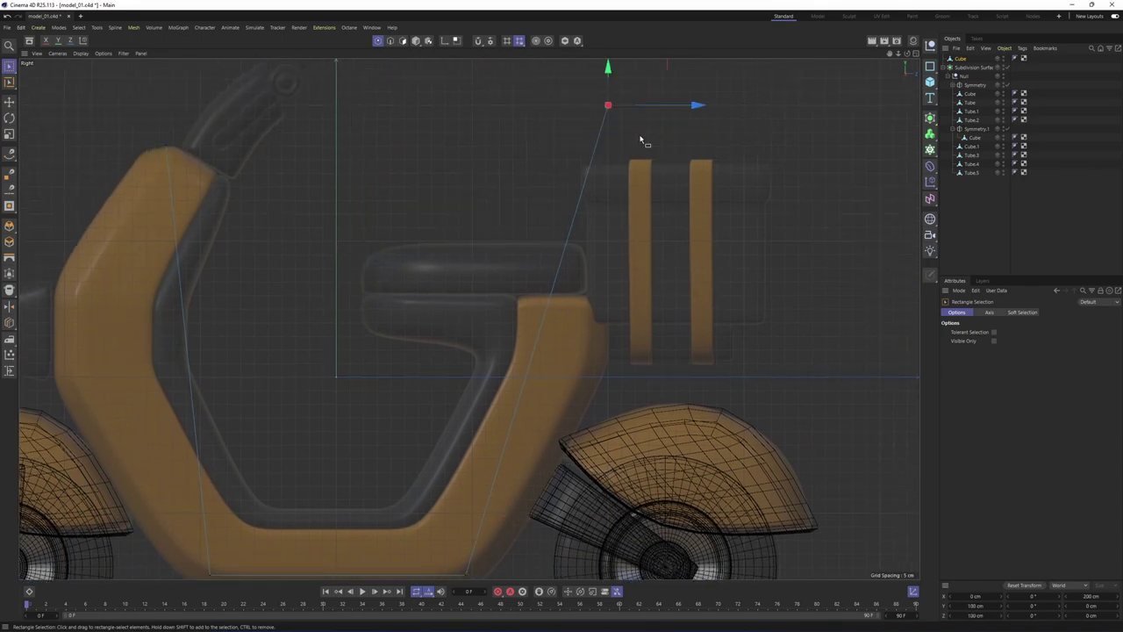
alt+middle_drag(641, 140, 564, 191)
drag(579, 125, 558, 384)
Move the upper front corner points down to the frame's lower front bend, at Y about -3 cm and Z about -96 cm
scroll(567, 353, down, 5)
alt+middle_drag(567, 353, 681, 298)
drag(373, 156, 423, 195)
scroll(431, 181, up, 3)
drag(451, 120, 358, 345)
Scale all points of the bent strip along X to about 76 cm to match the body width in the front reference
alt+middle_drag(420, 390, 358, 282)
alt+middle_drag(308, 237, 398, 285)
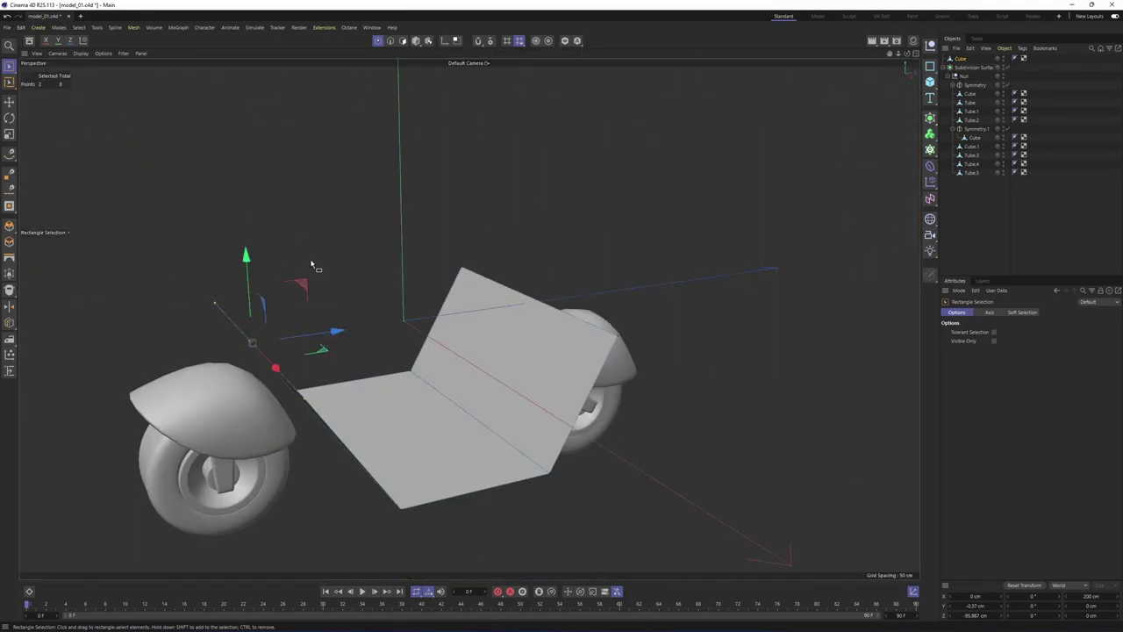
alt+drag(313, 266, 441, 274)
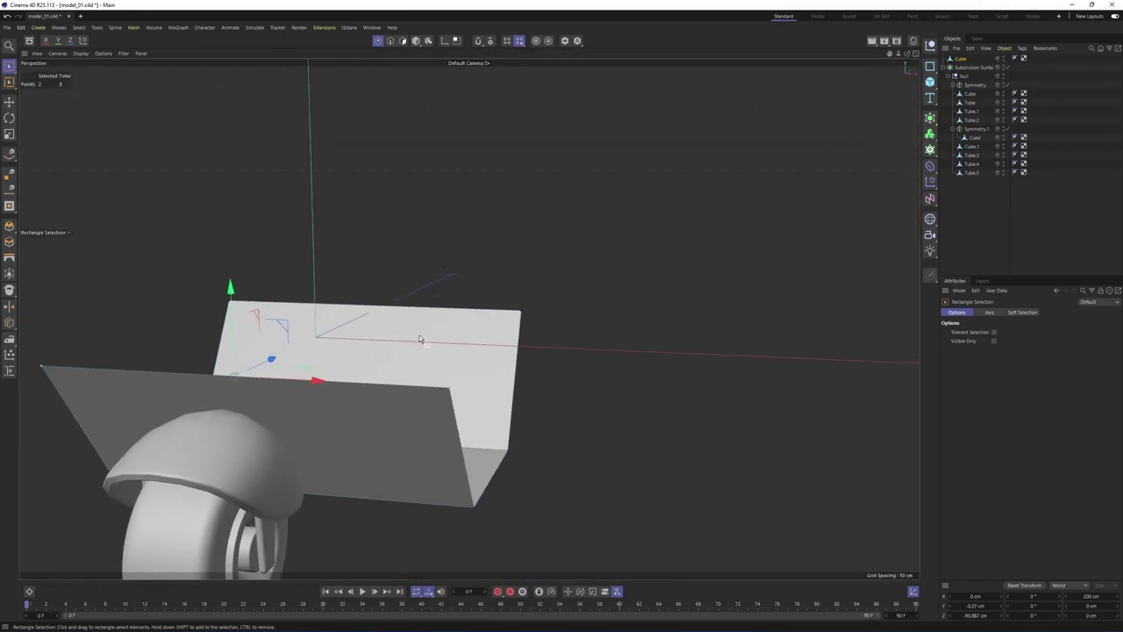
alt+drag(420, 339, 472, 335)
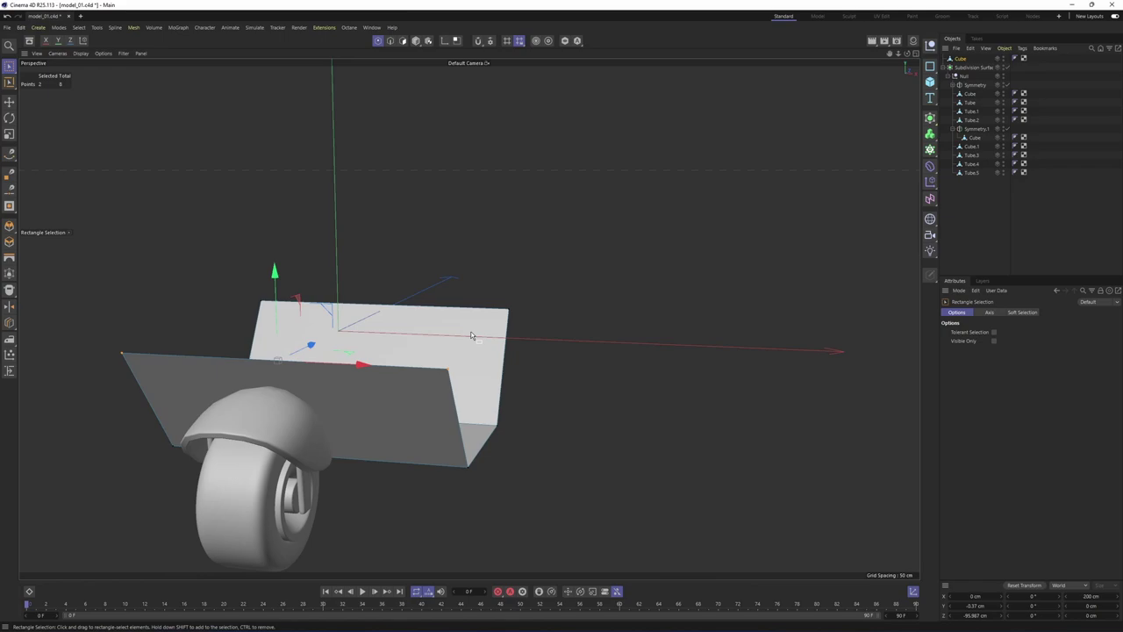
middle_click(514, 368)
middle_click(621, 432)
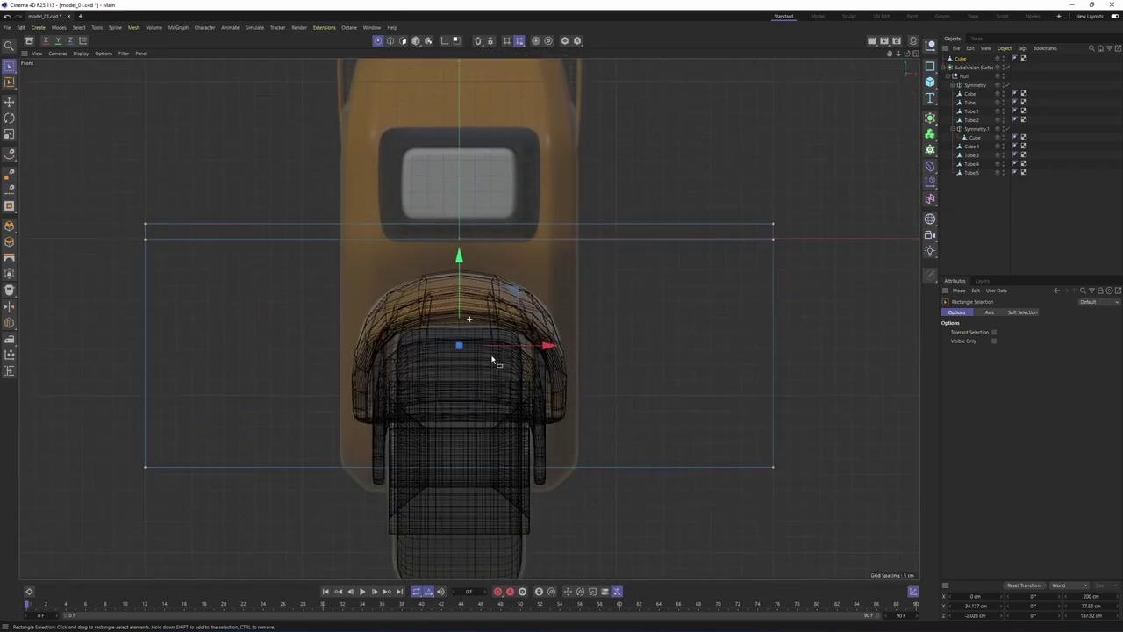
key(t)
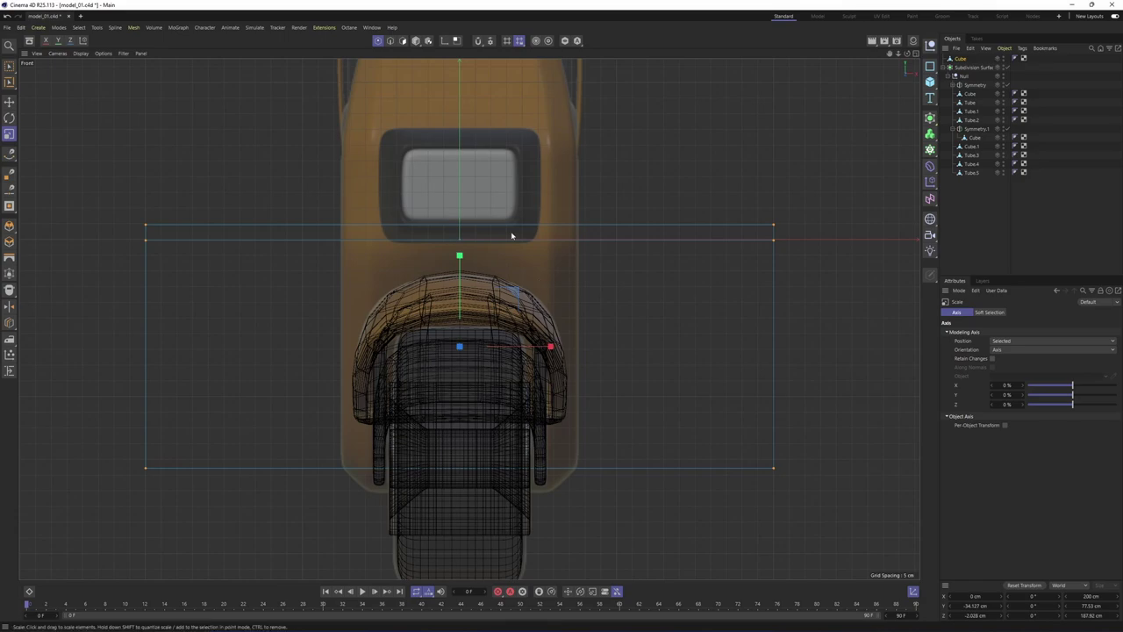
drag(564, 354, 496, 344)
middle_click(492, 343)
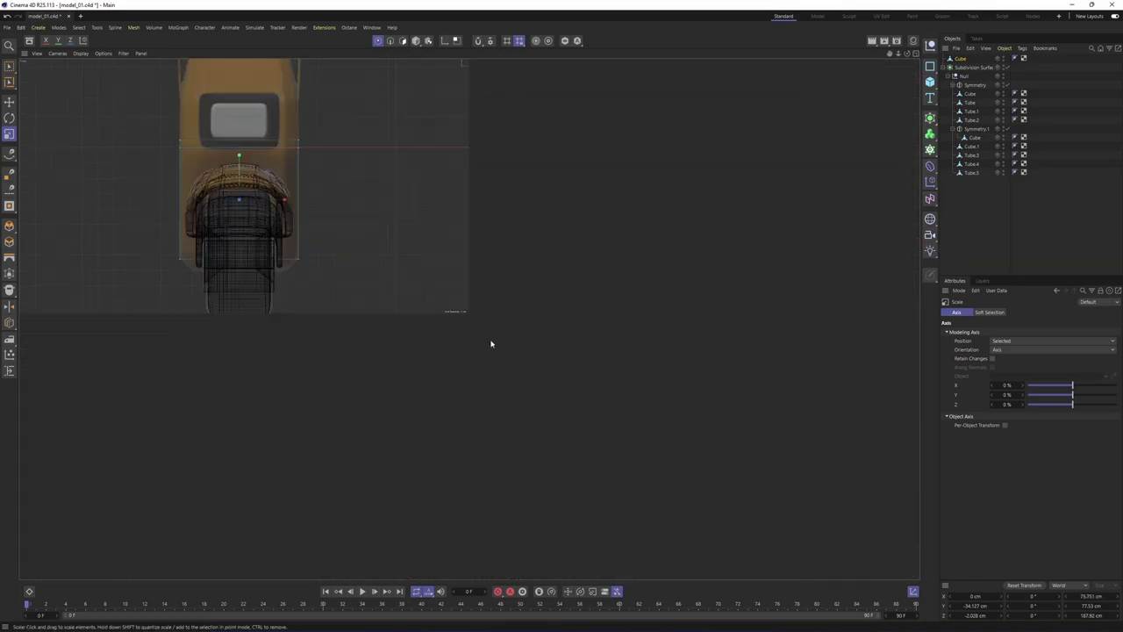
middle_click(273, 233)
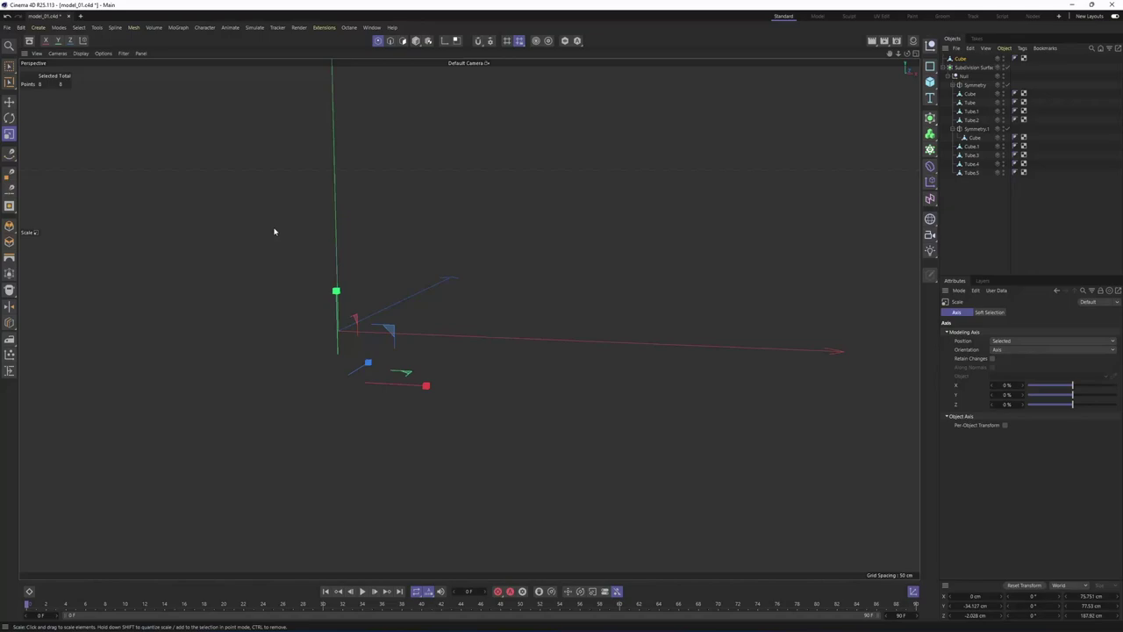
Extrude the strip's front end edge in two segments along the frame outline, ending at Y about 84 cm and Z about -61 cm
click(392, 41)
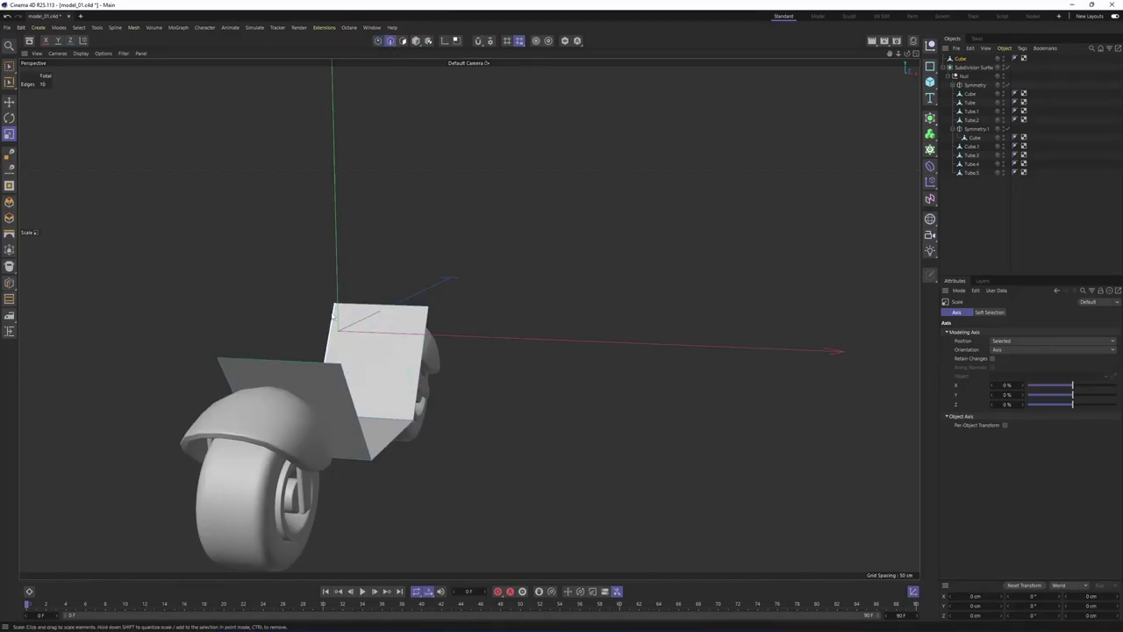
alt+drag(333, 375, 328, 237)
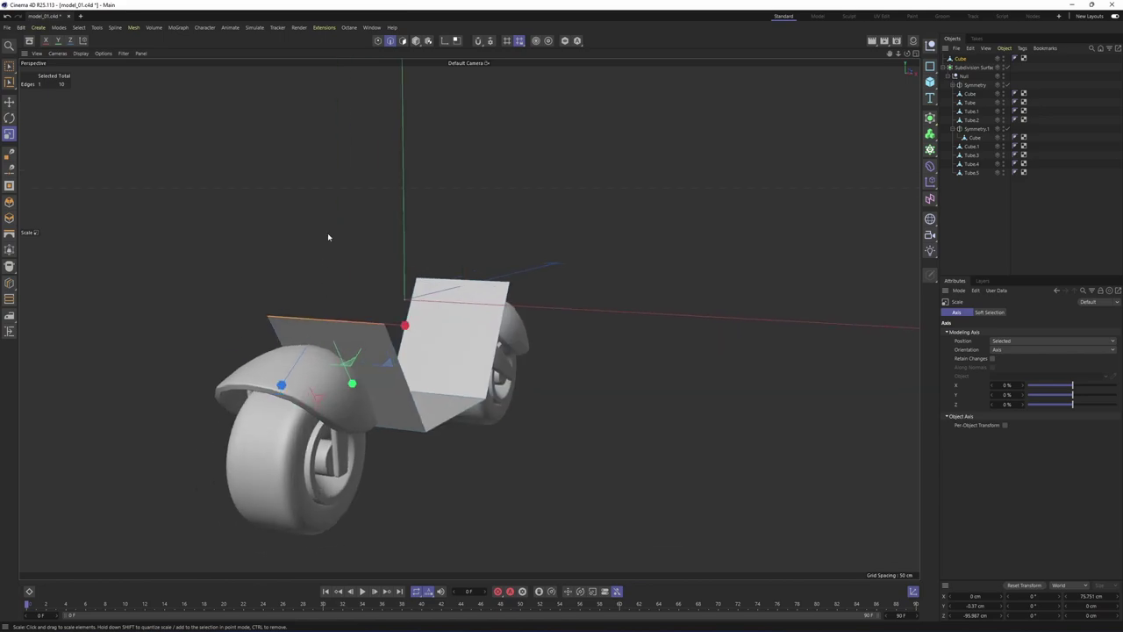
click(11, 104)
middle_click(304, 319)
middle_click(381, 338)
alt+middle_drag(381, 329, 317, 382)
drag(263, 465, 316, 230)
alt+middle_drag(317, 235, 529, 301)
middle_click(490, 305)
middle_click(375, 244)
Extrude the strip's rear end edge up to the frame's top below the seat, at Y about 28 cm and Z about 92 cm
alt+middle_drag(373, 243, 323, 268)
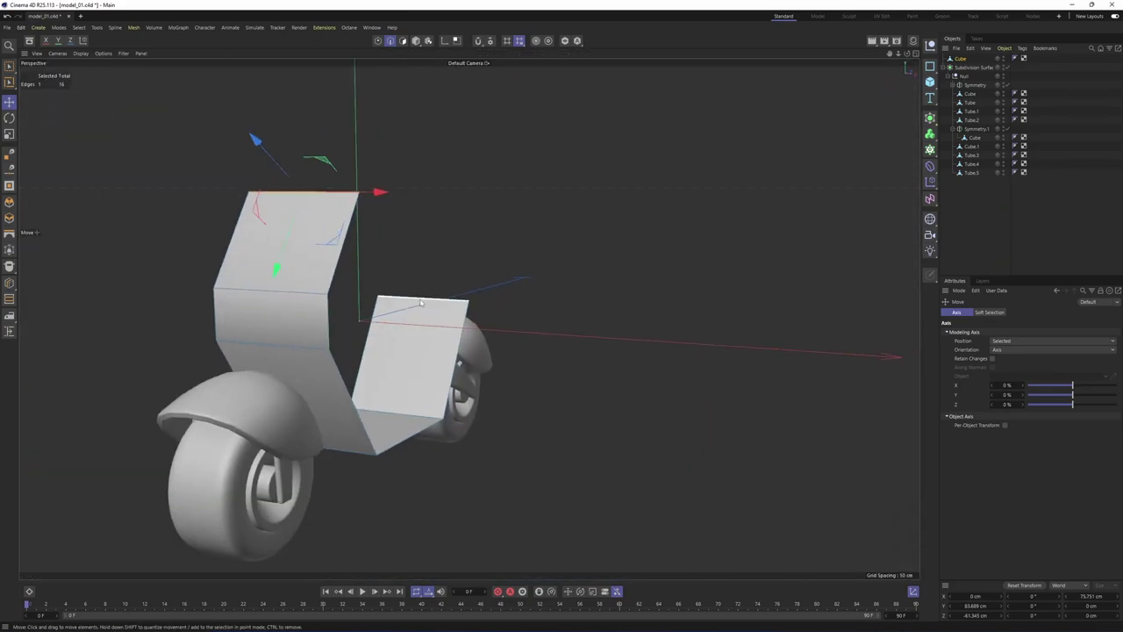
click(423, 301)
middle_click(491, 384)
middle_click(382, 435)
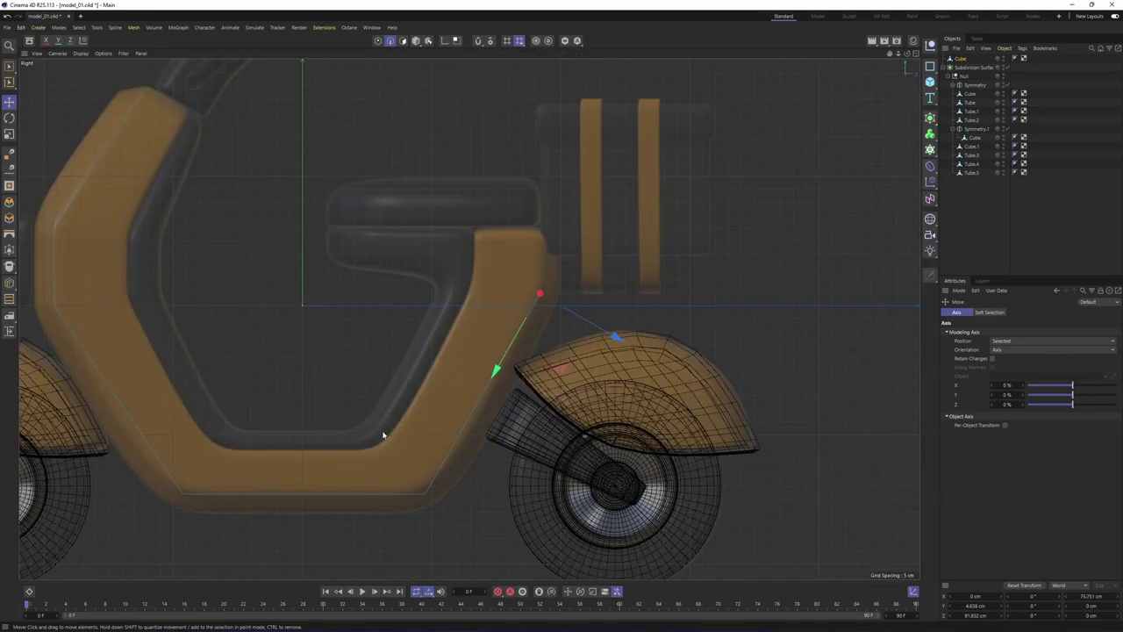
alt+middle_drag(561, 318, 515, 357)
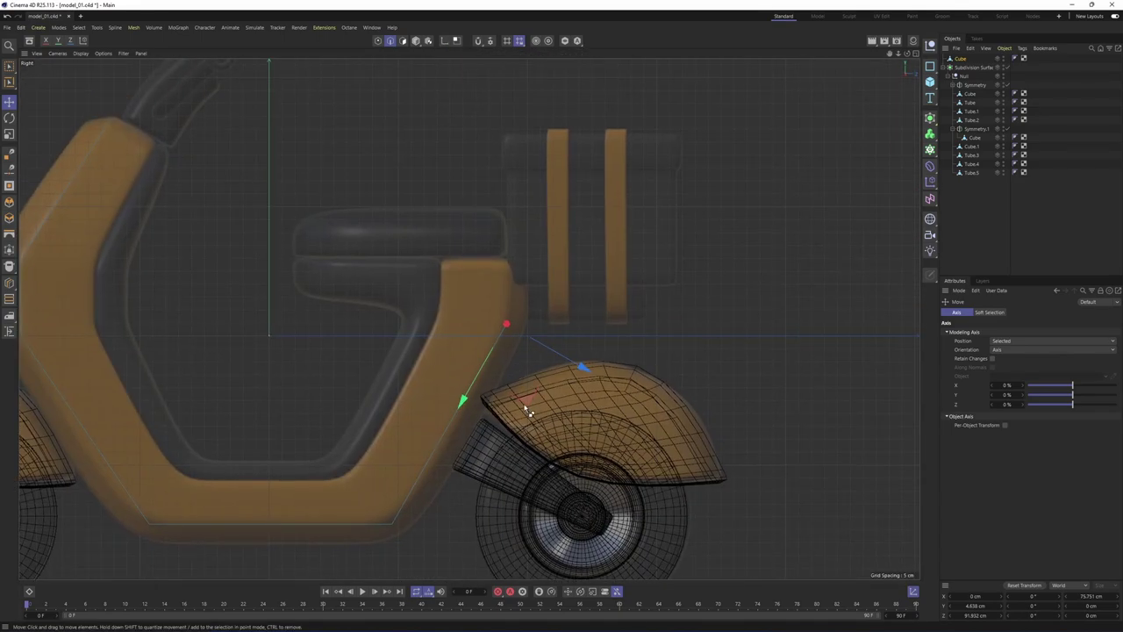
scroll(527, 409, up, 2)
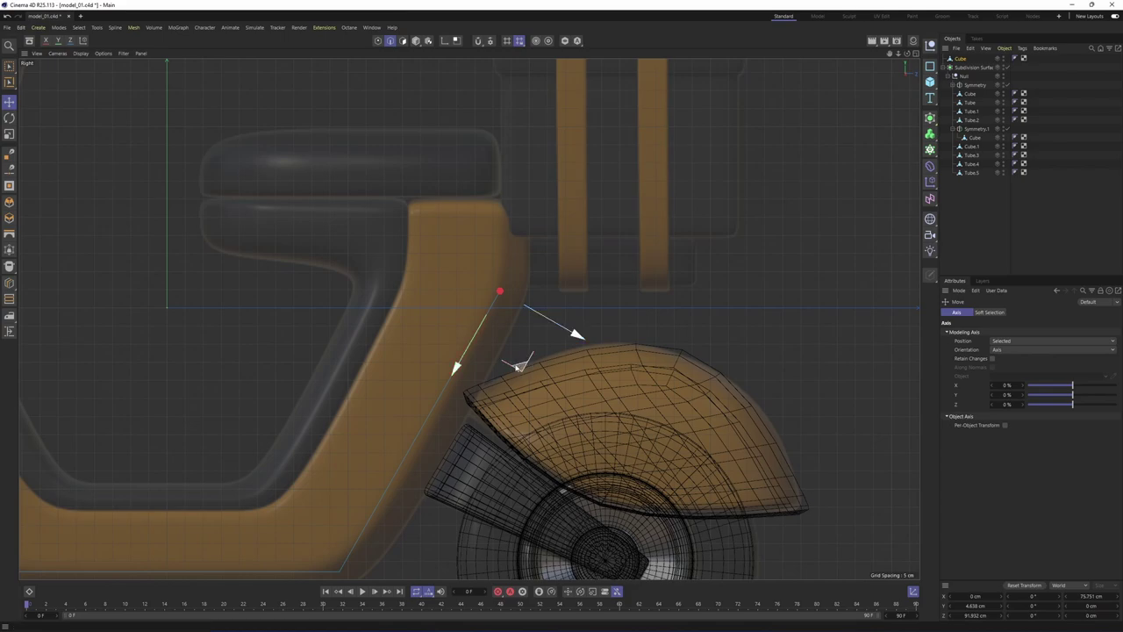
drag(518, 367, 522, 289)
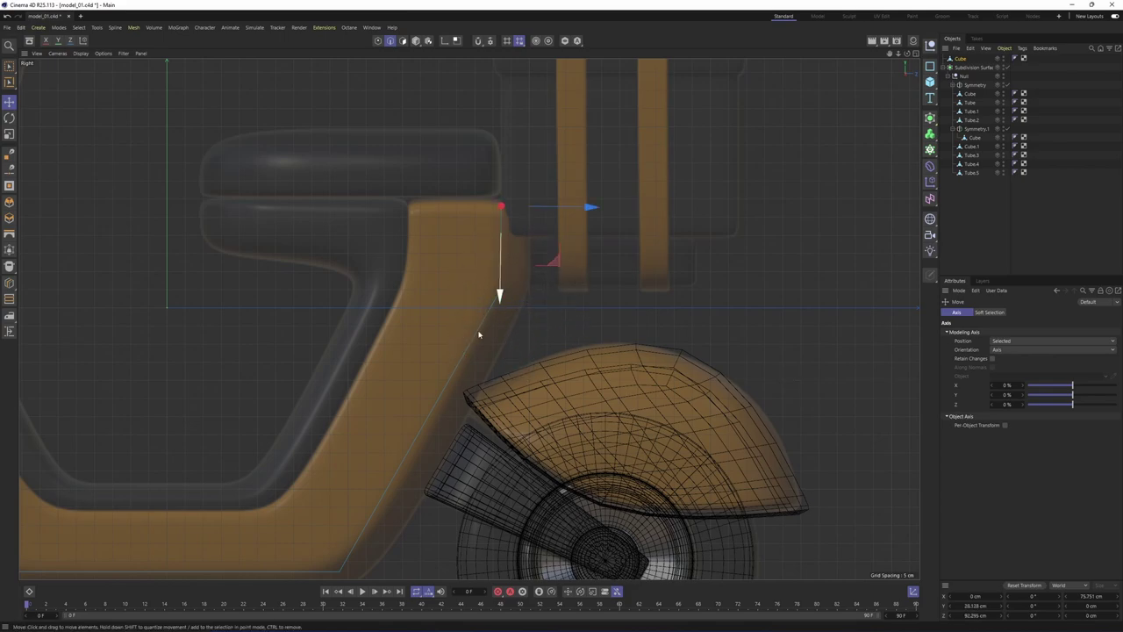
Examine the extended body strip in the perspective view and against the side and front references
middle_click(272, 291)
middle_click(272, 291)
mouse_move(294, 294)
alt+mouse_down()
mouse_move(374, 299)
mouse_move(291, 310)
alt+mouse_up()
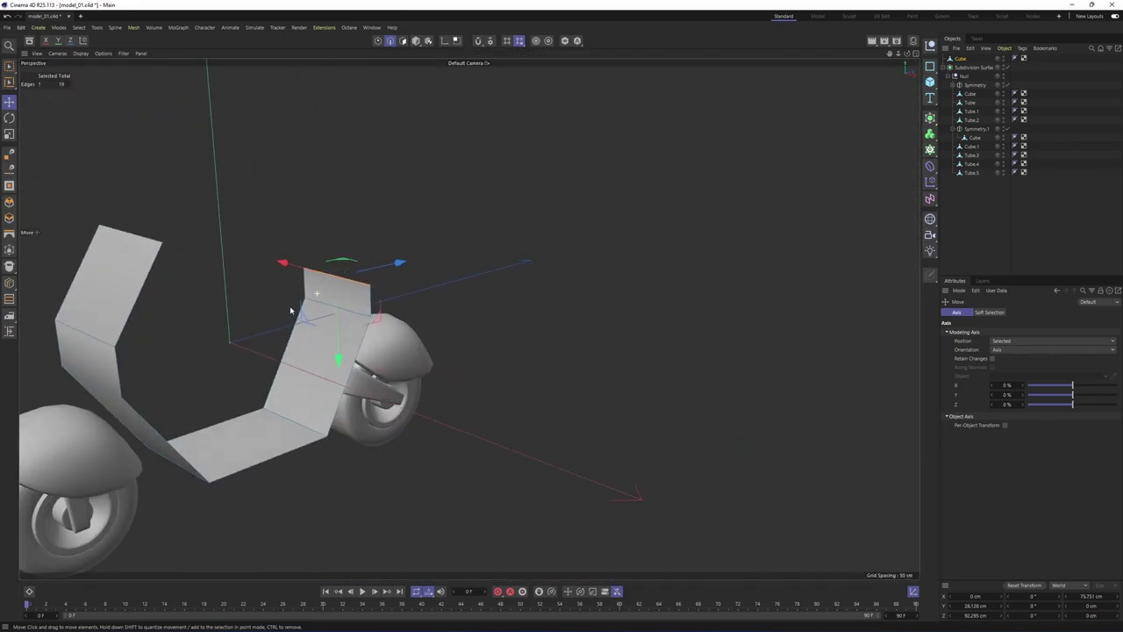
middle_click(302, 325)
key(F3)
scroll(426, 380, up, 5)
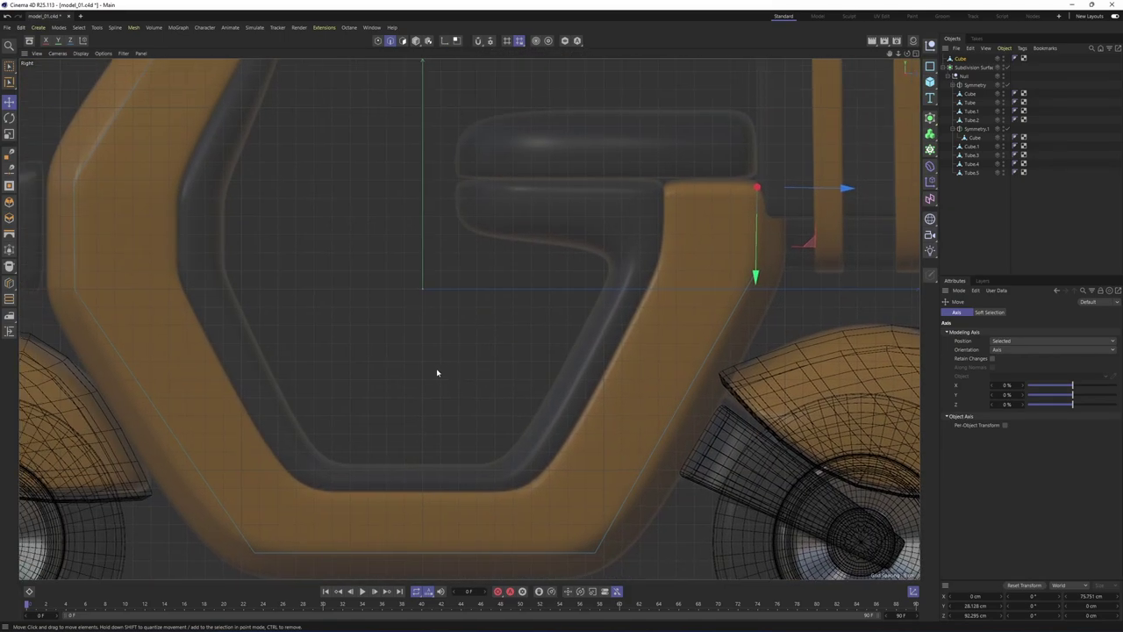
key(F5)
alt+drag(251, 221, 381, 111)
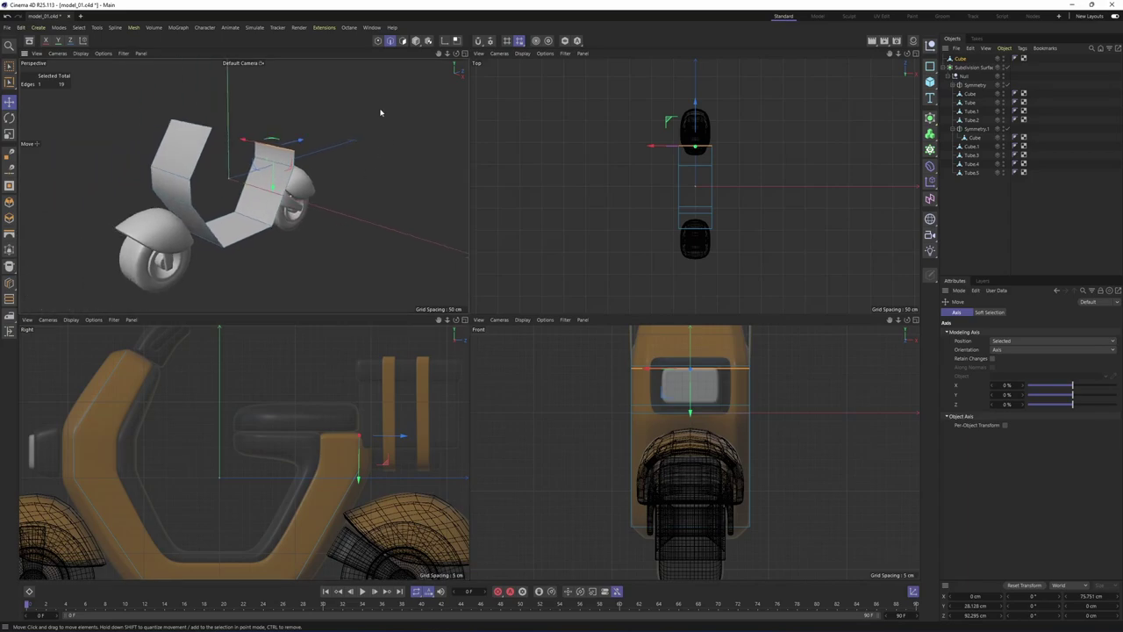
key(F1)
Select all polygons of the strip and extrude them inward with an offset of -17.9 cm to give the frame thickness
click(403, 41)
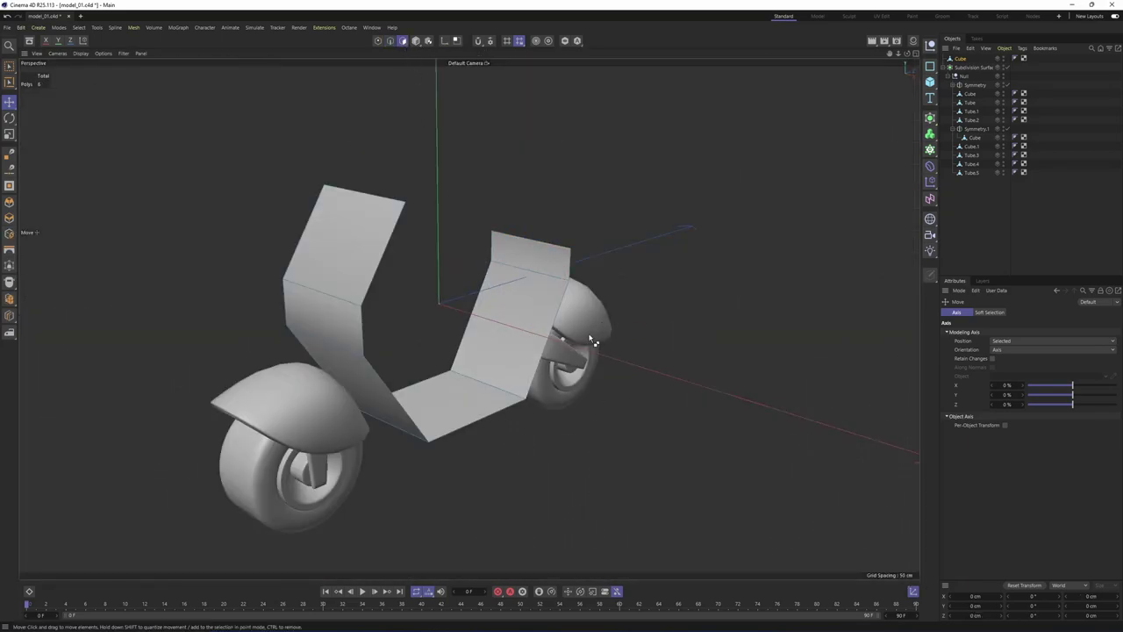
key(ctrl+a)
key(F5)
key(F3)
right_click(316, 222)
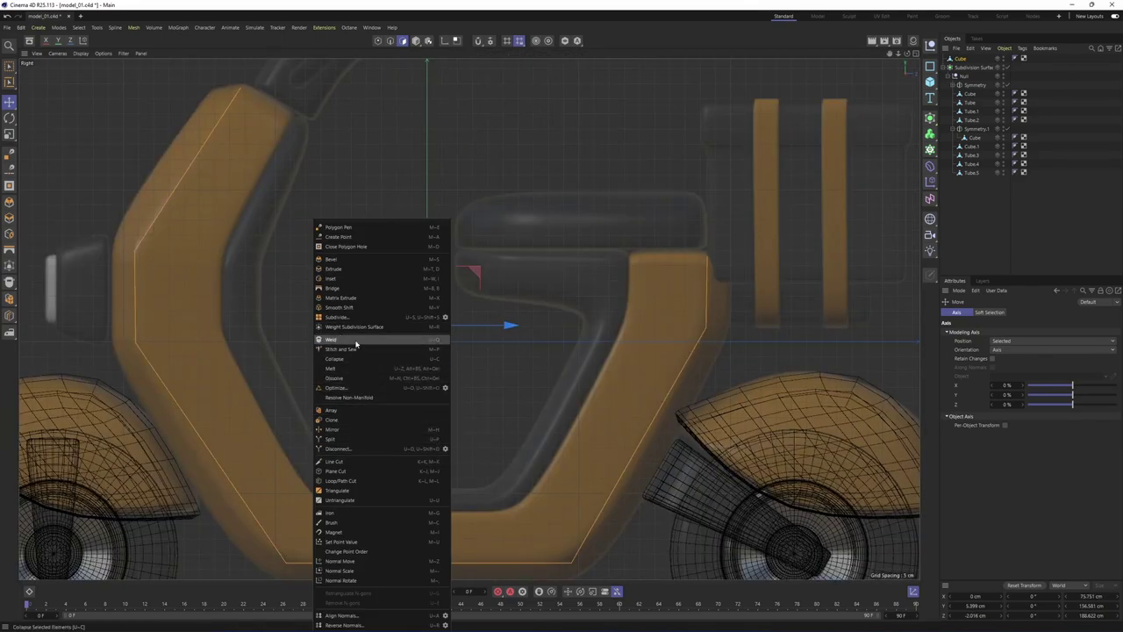
click(338, 269)
scroll(349, 255, down, 4)
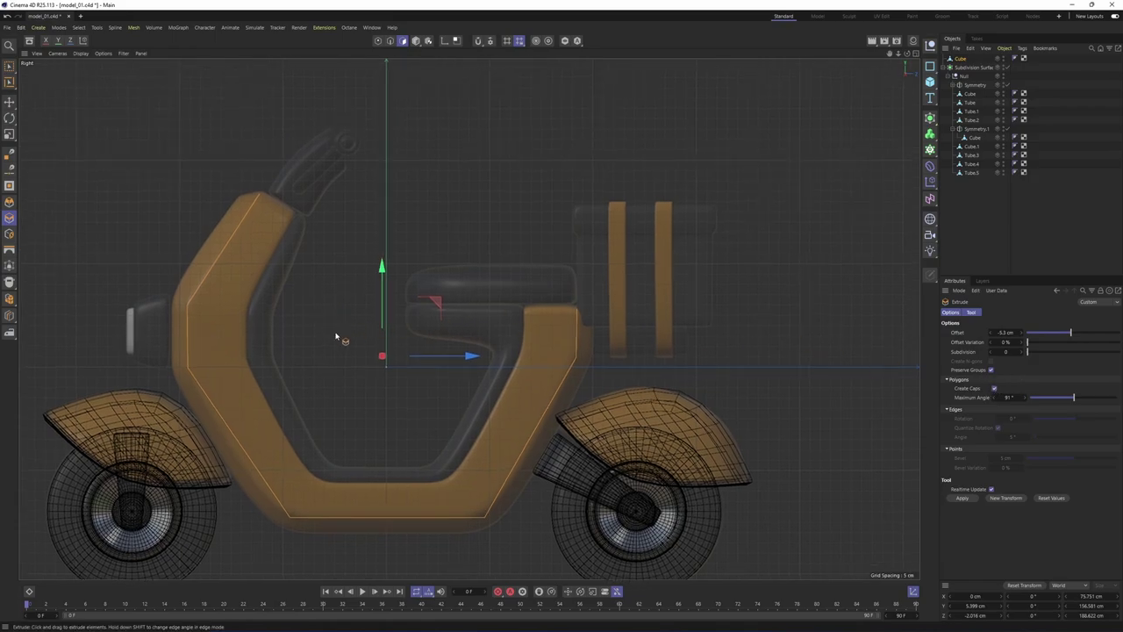
drag(322, 313, 266, 337)
Move the upper inner bend points of the front section onto the inner edge of the reference frame
alt+middle_drag(324, 319, 345, 304)
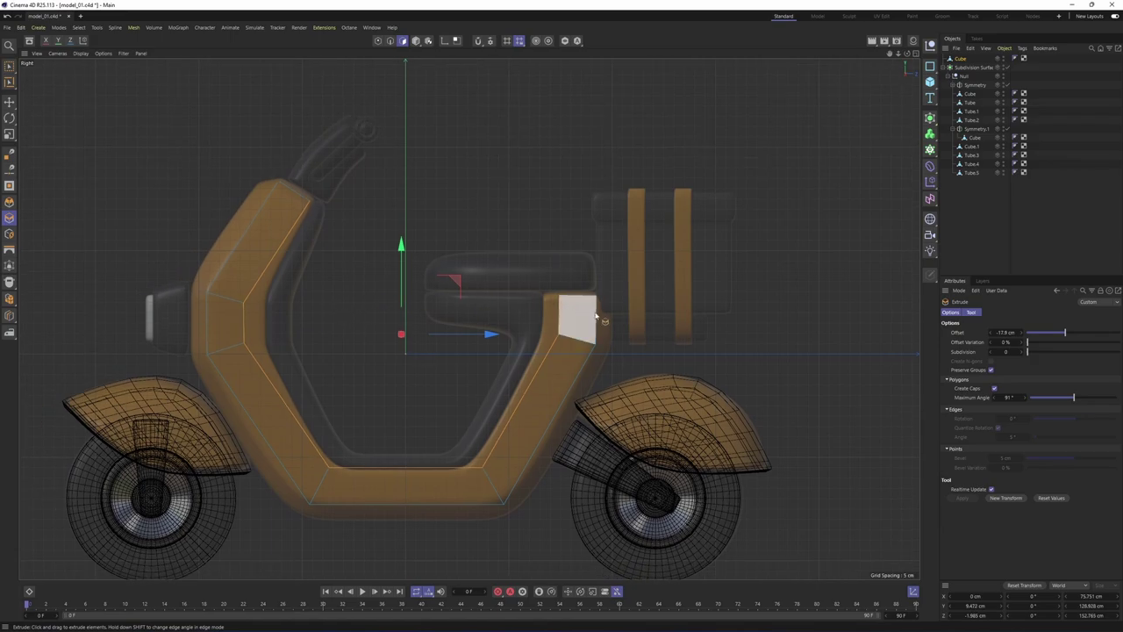
scroll(377, 264, up, 4)
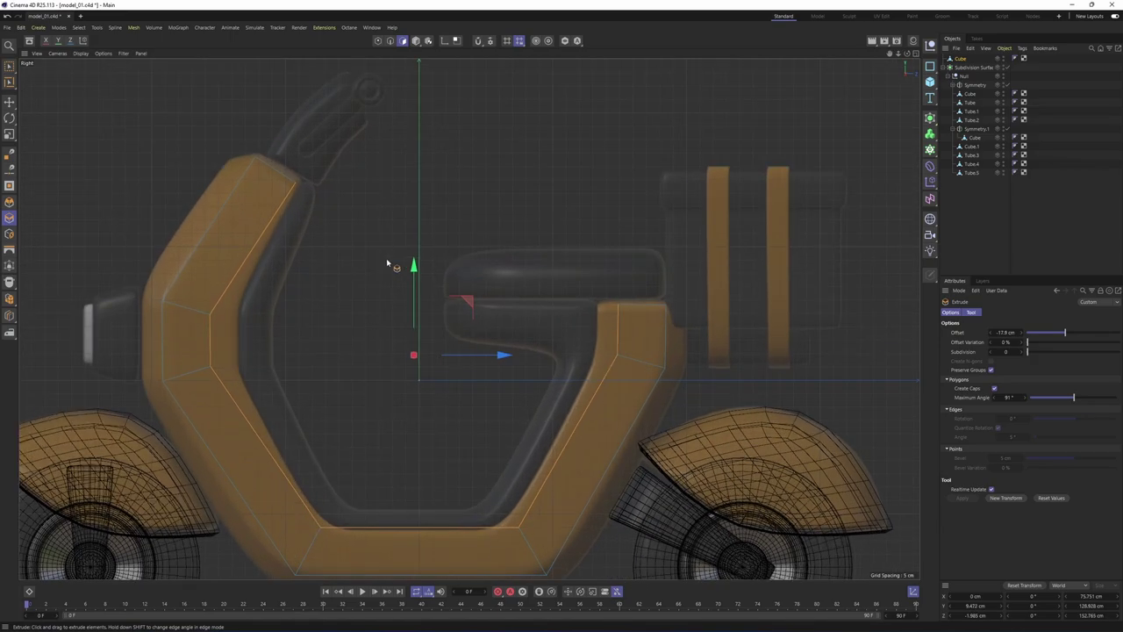
click(381, 46)
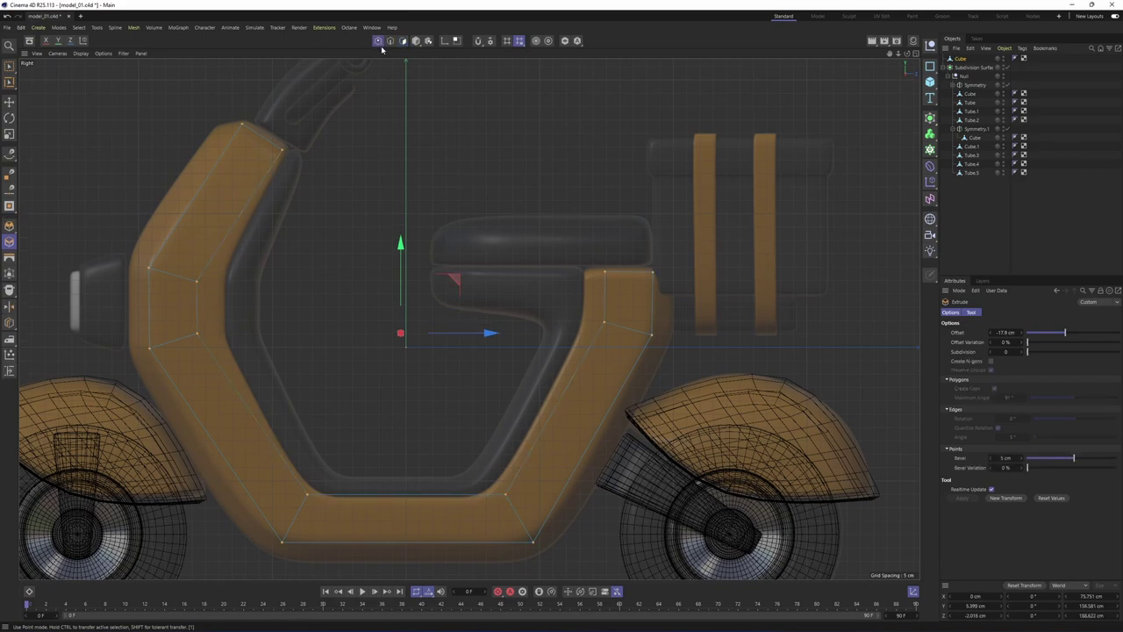
drag(15, 70, 44, 91)
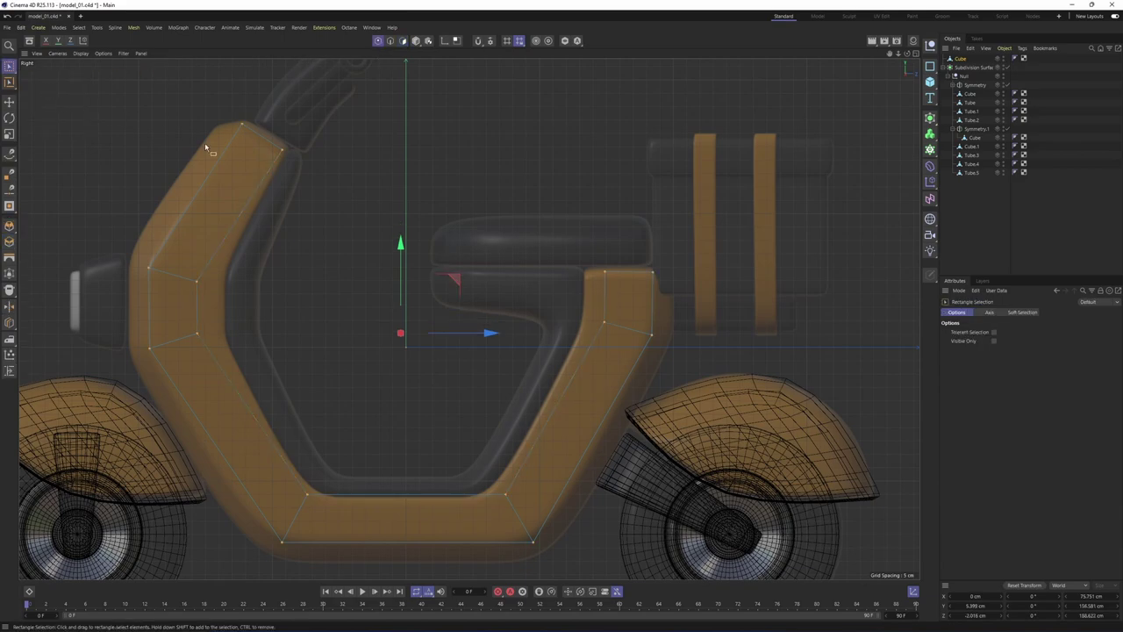
drag(187, 255, 220, 280)
drag(247, 230, 274, 223)
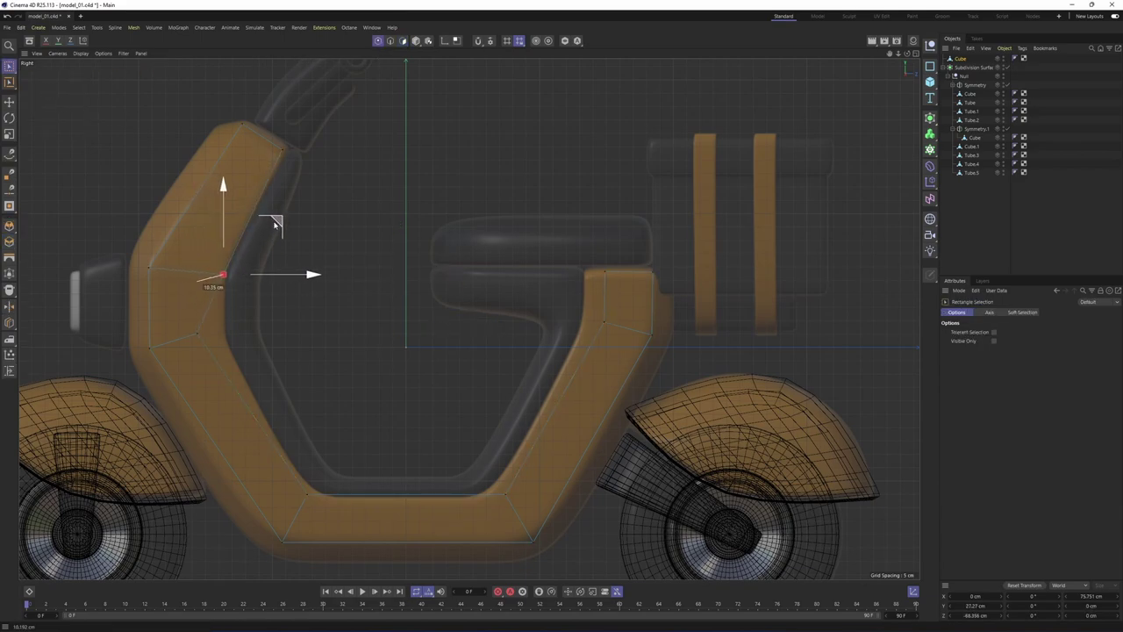
Move the lower inner bend points of the front section onto the inner edge of the reference frame
drag(173, 316, 214, 337)
scroll(214, 337, up, 3)
drag(241, 282, 278, 286)
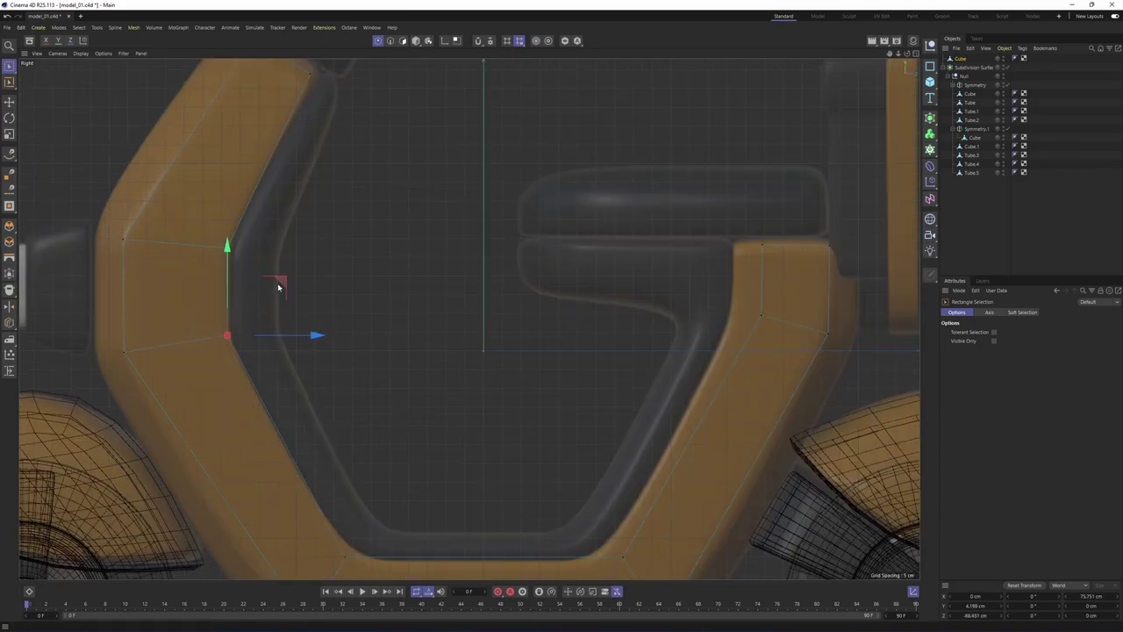
Move the inner bend points where the floor section meets the rear upright onto the inner edge of the reference frame
alt+middle_drag(393, 459, 379, 311)
alt+middle_drag(590, 349, 512, 378)
drag(482, 401, 571, 476)
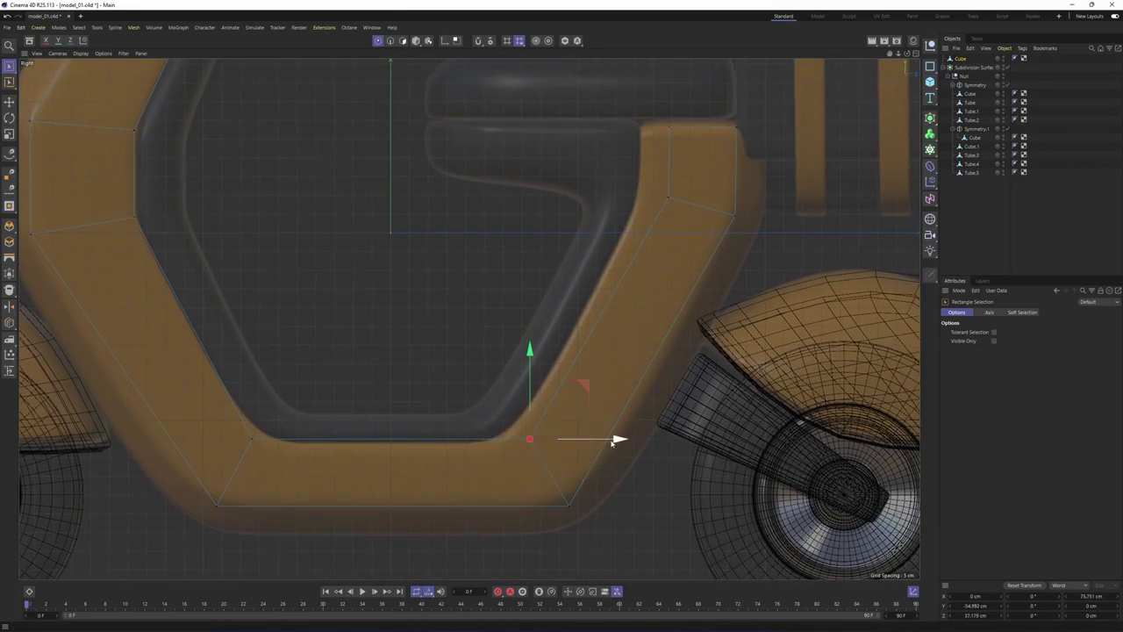
Move the inner points of the rear section below the seat onto the inner edge of the reference frame
alt+middle_drag(671, 201, 618, 289)
drag(558, 194, 611, 256)
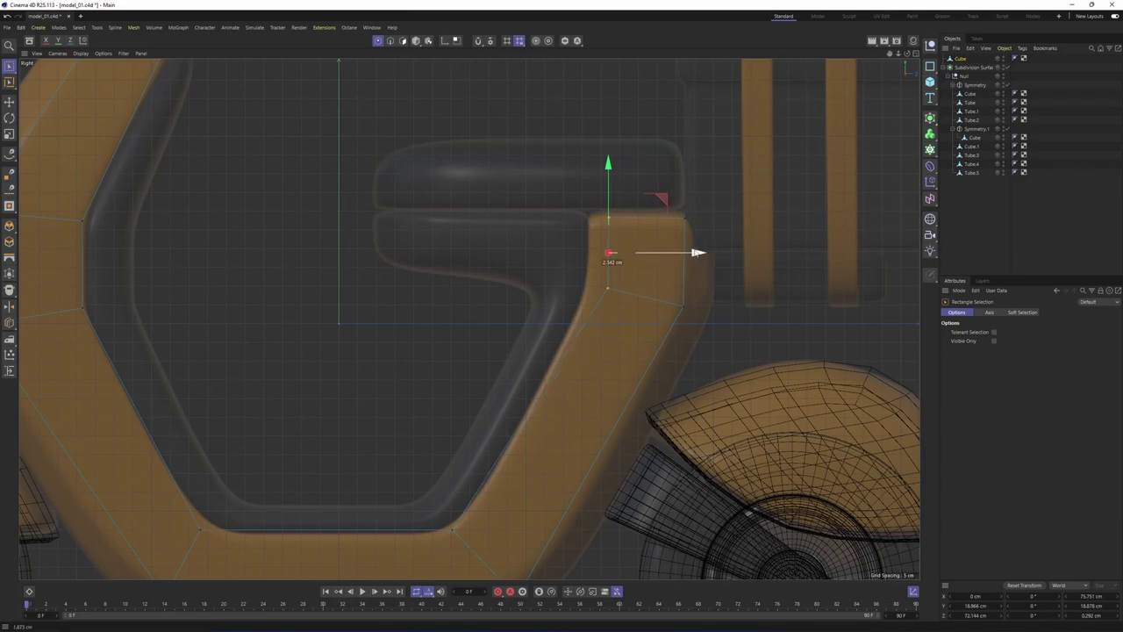
drag(641, 197, 639, 252)
scroll(639, 251, down, 3)
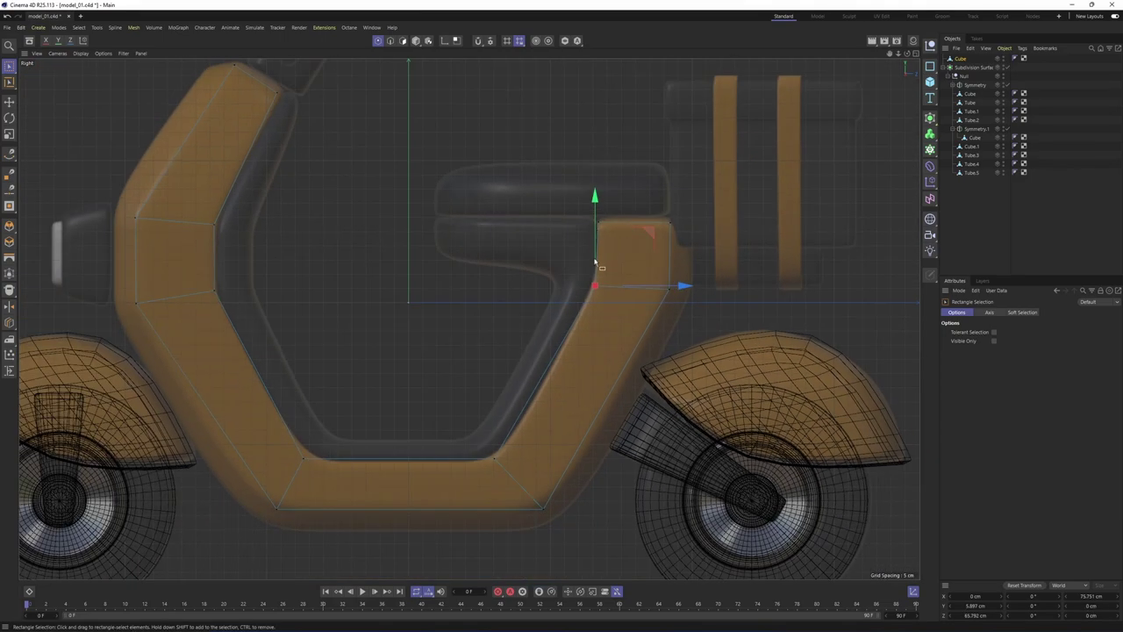
Move the top end points of the front section to match the upper end of the reference frame
alt+middle_drag(596, 265, 611, 331)
drag(218, 109, 305, 175)
scroll(294, 165, up, 2)
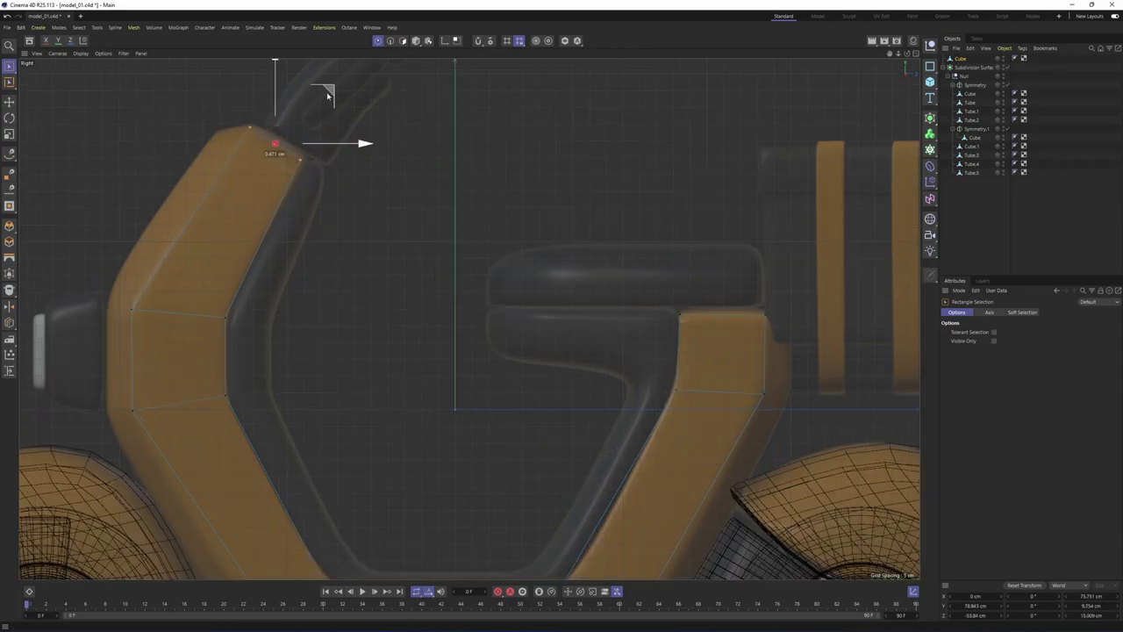
key(F1)
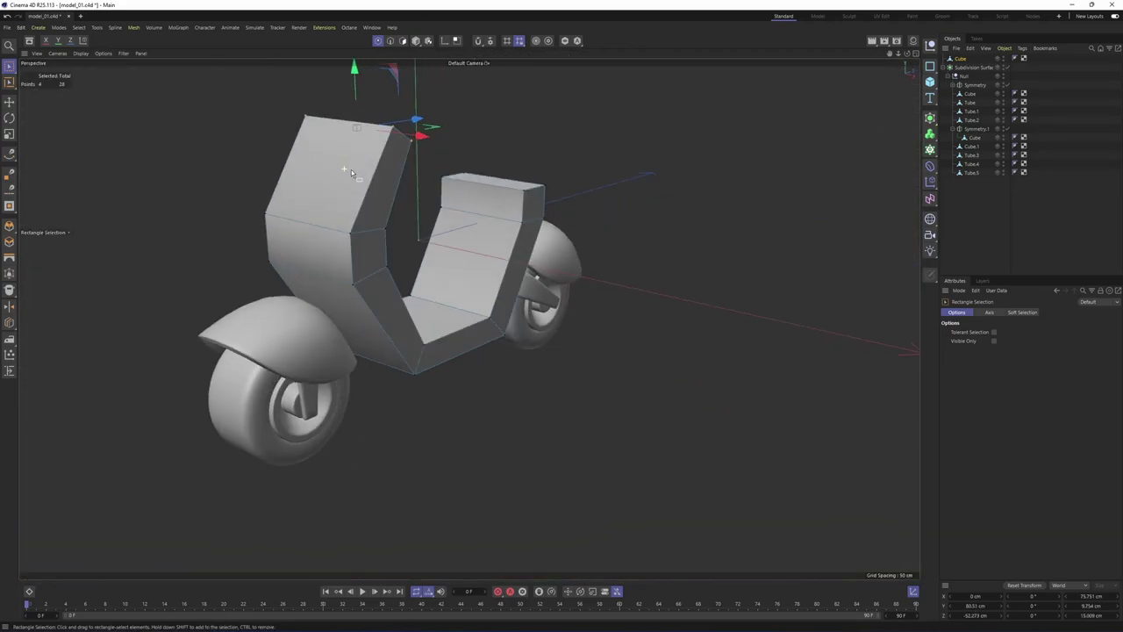
Select the six outward-facing polygons of the frame running along the front, the underside and the rear
key(F5)
alt+middle_drag(257, 287, 283, 247)
middle_click(281, 209)
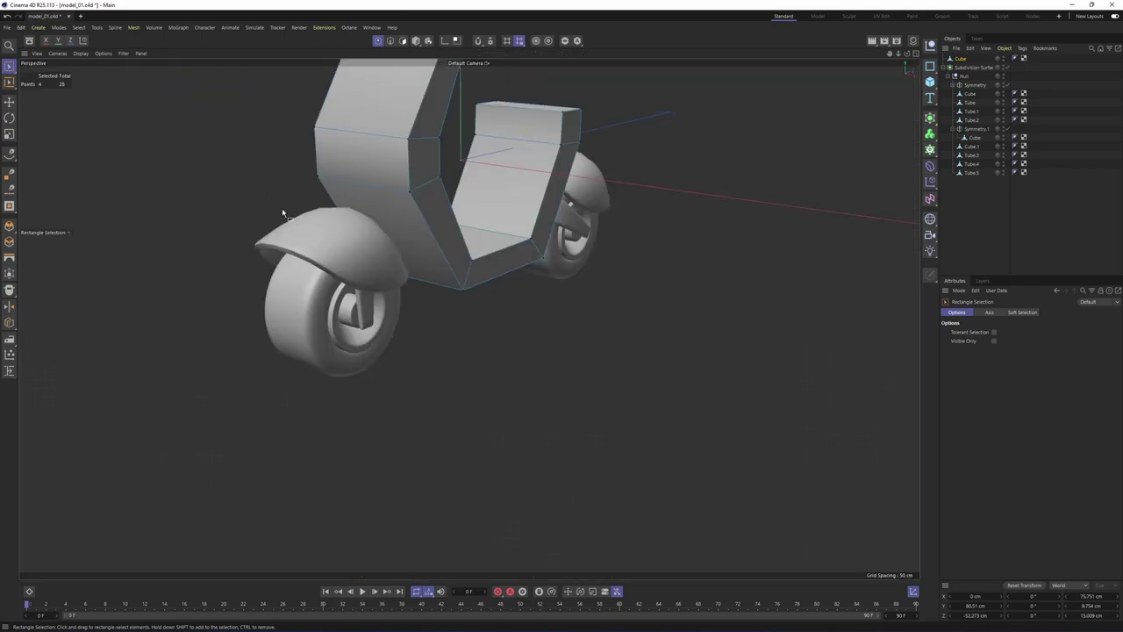
middle_click(290, 302)
alt+middle_drag(206, 468, 244, 452)
middle_click(379, 215)
alt+middle_drag(383, 215, 363, 314)
click(403, 41)
key(e)
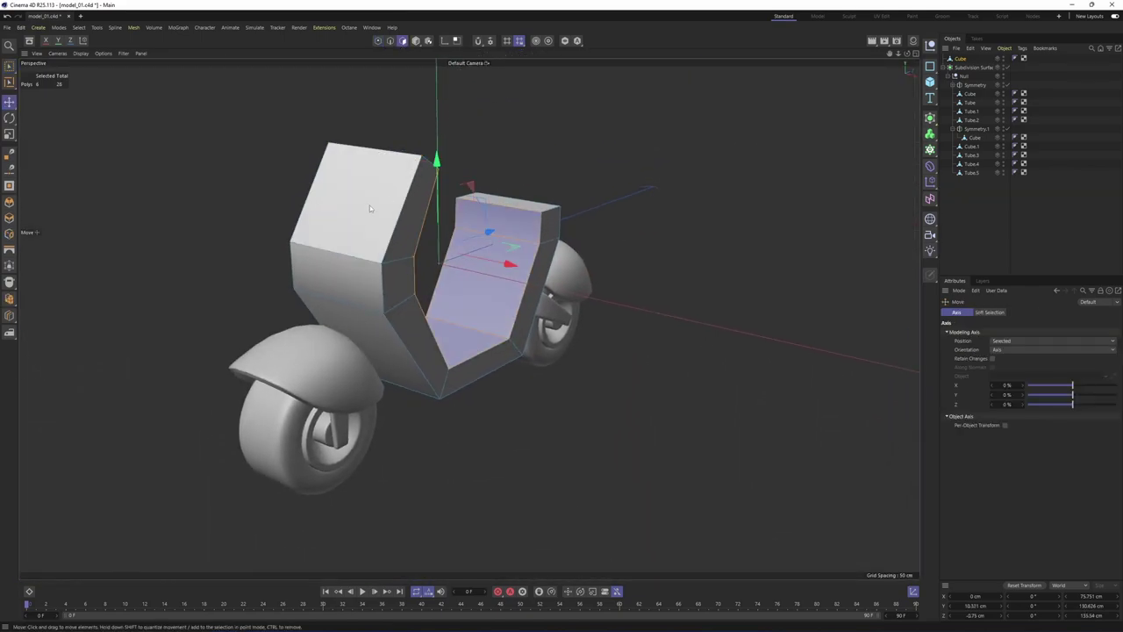
click(365, 189)
shift+click(358, 287)
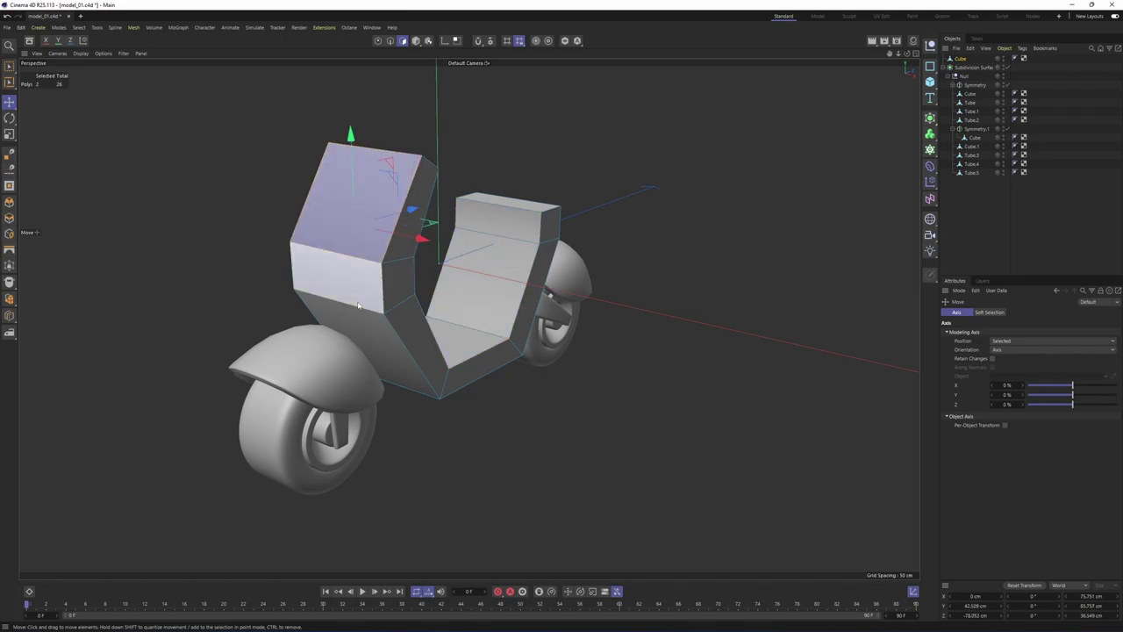
shift+click(369, 338)
alt+drag(530, 383, 423, 322)
shift+click(422, 321)
middle_click(329, 410)
middle_click(351, 285)
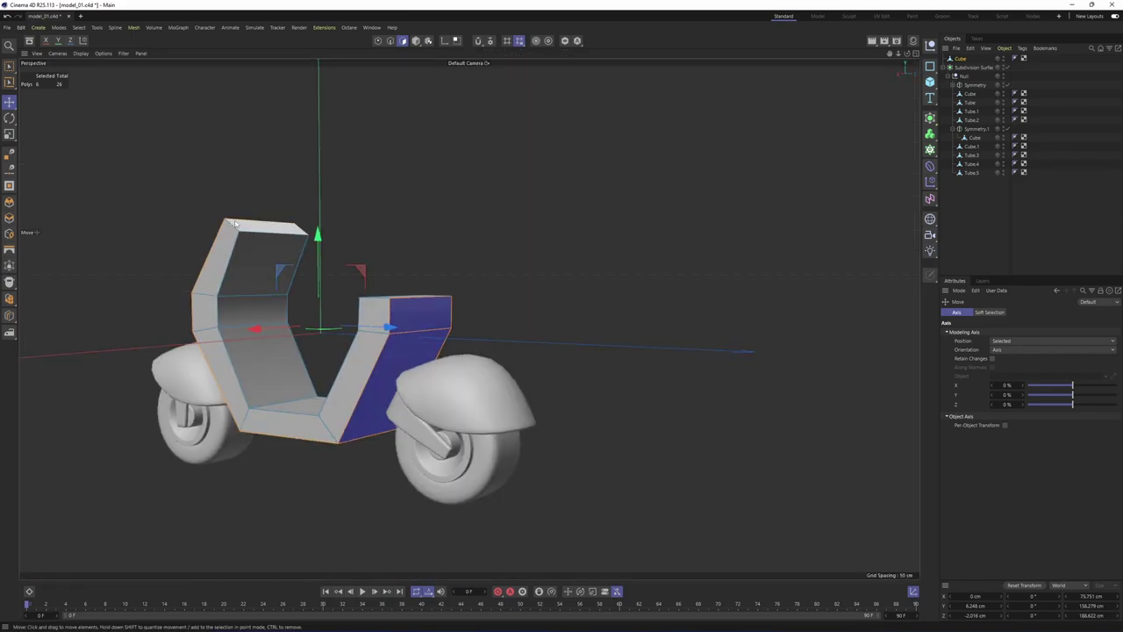
alt+drag(377, 285, 563, 252)
Inset the selected outer polygons with an offset of 8.3 cm, keeping them as one group
right_click(564, 251)
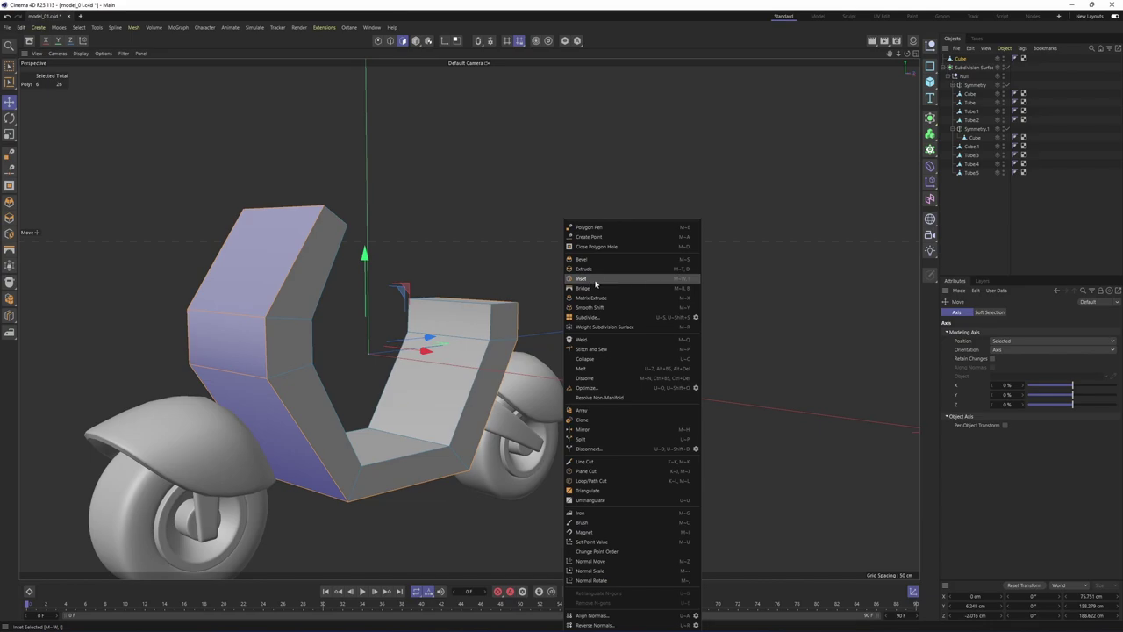
click(596, 282)
alt+middle_drag(377, 359, 498, 350)
middle_click(490, 379)
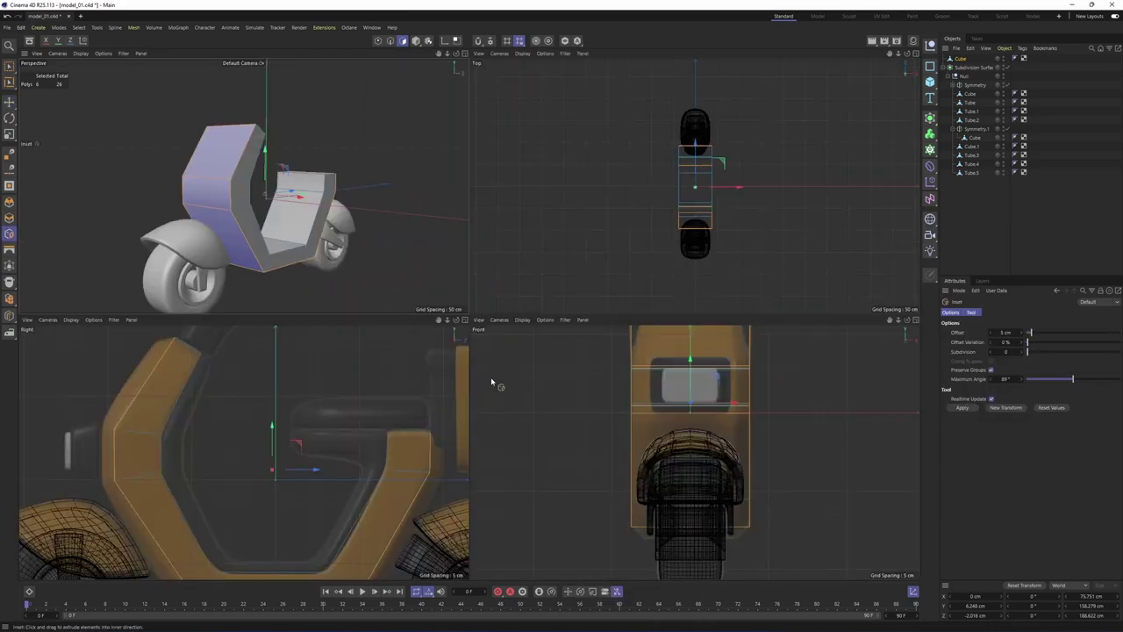
alt+middle_drag(708, 425, 678, 480)
scroll(715, 394, up, 1)
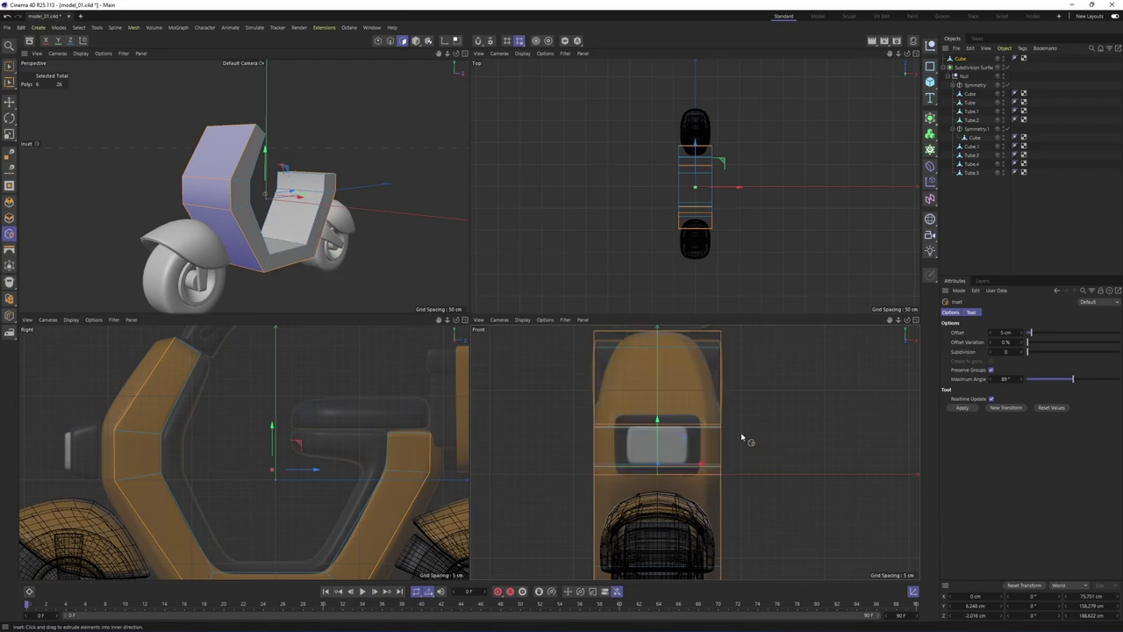
scroll(741, 436, up, 3)
alt+drag(304, 243, 415, 265)
middle_click(415, 265)
alt+drag(415, 265, 491, 380)
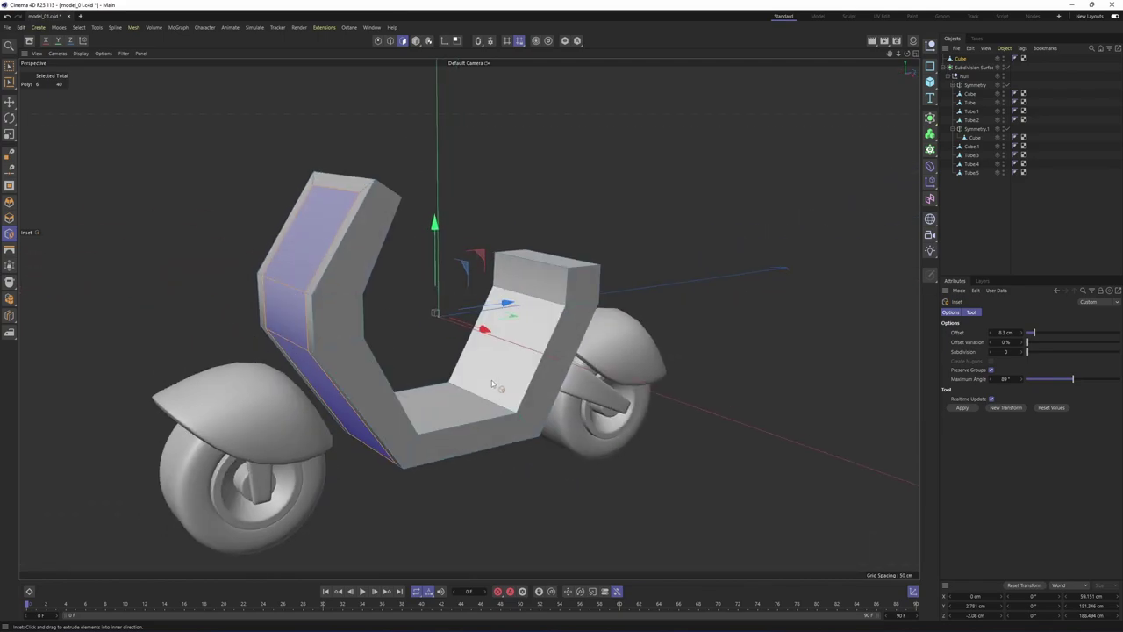
Shift the inset polygons with Normal Move by -8.95 cm so they reach the frame's outer outline in the side reference
right_click(572, 221)
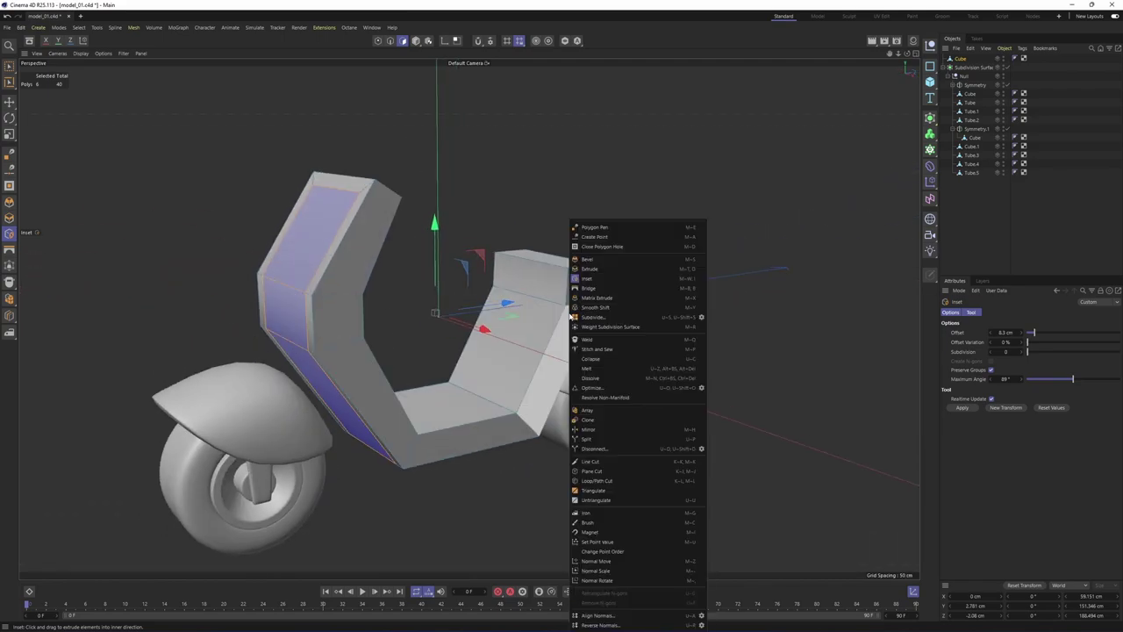
click(597, 561)
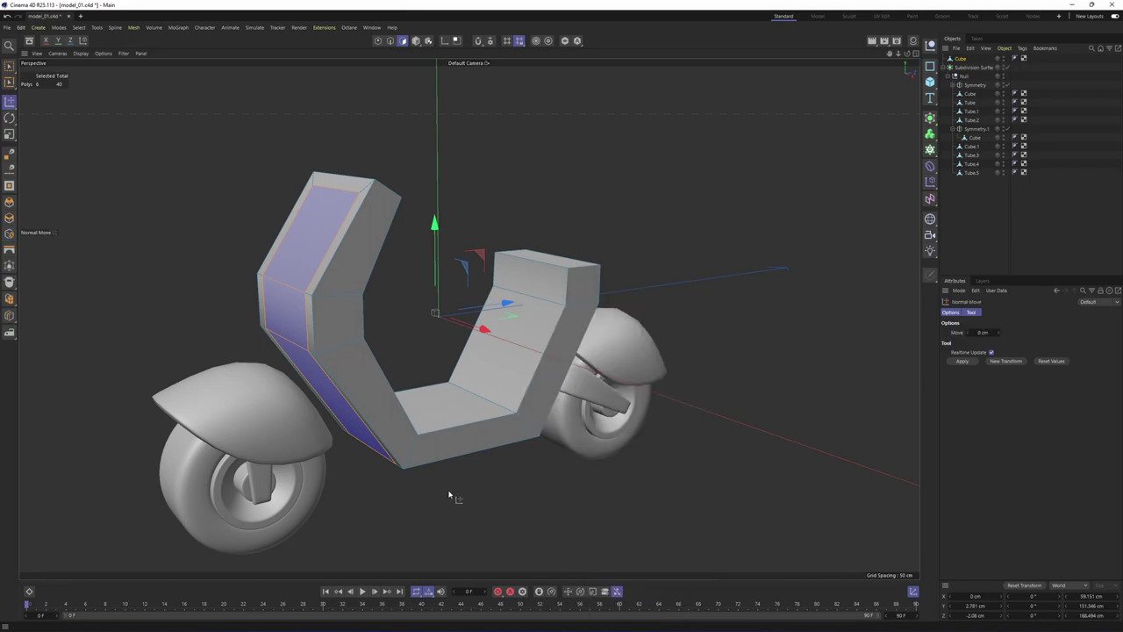
drag(448, 494, 385, 494)
middle_click(465, 469)
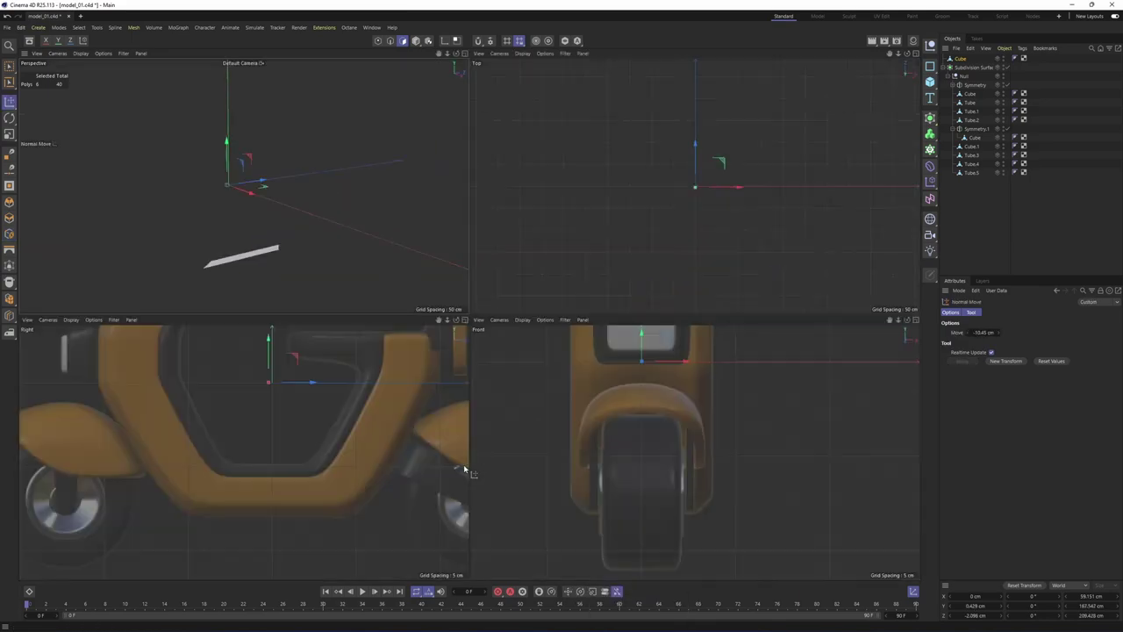
middle_click(285, 419)
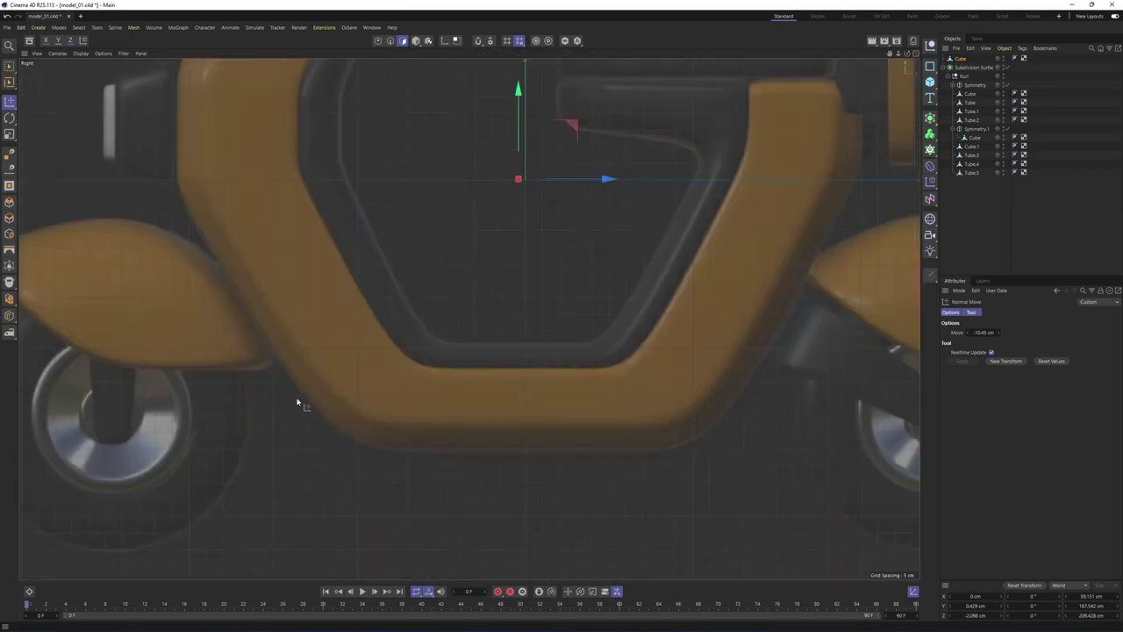
scroll(426, 413, down, 5)
mouse_move(424, 437)
mouse_down()
mouse_move(336, 437)
mouse_move(408, 437)
mouse_up()
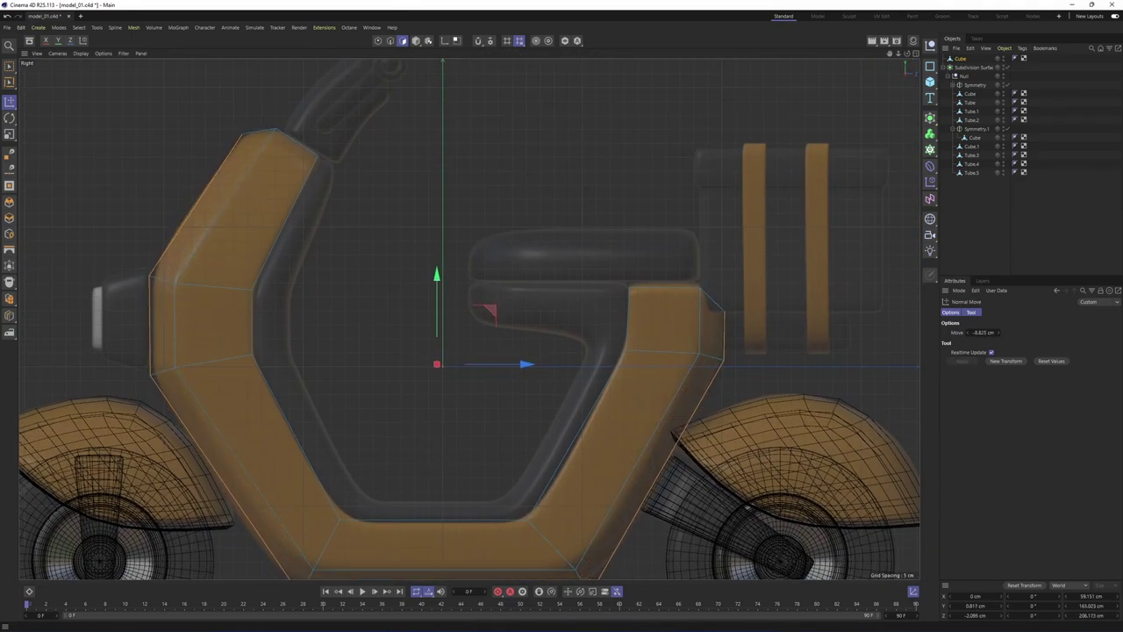
Examine the bevelled outer side of the frame in perspective and against the side and front references
alt+middle_drag(511, 418, 545, 249)
middle_click(544, 249)
middle_click(286, 211)
alt+drag(369, 254, 465, 347)
middle_click(368, 360)
alt+middle_drag(665, 346, 664, 515)
middle_click(330, 270)
alt+drag(332, 270, 296, 351)
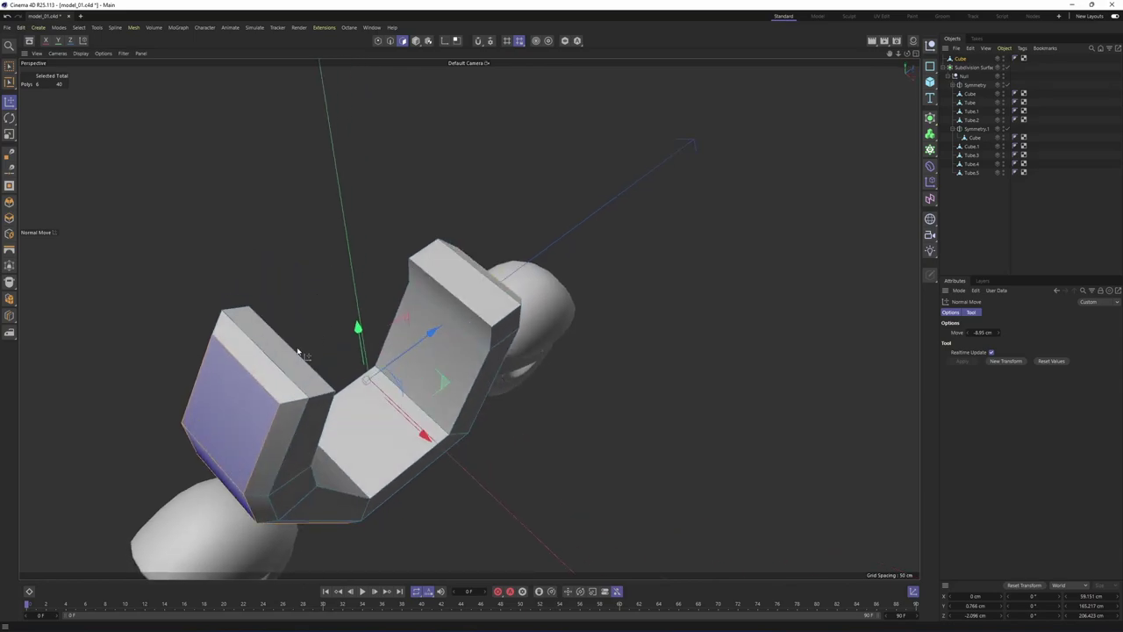
Select the top end points of the front section and scale their width to about 48.7 cm to follow the front reference
key(e)
click(284, 358)
middle_click(564, 421)
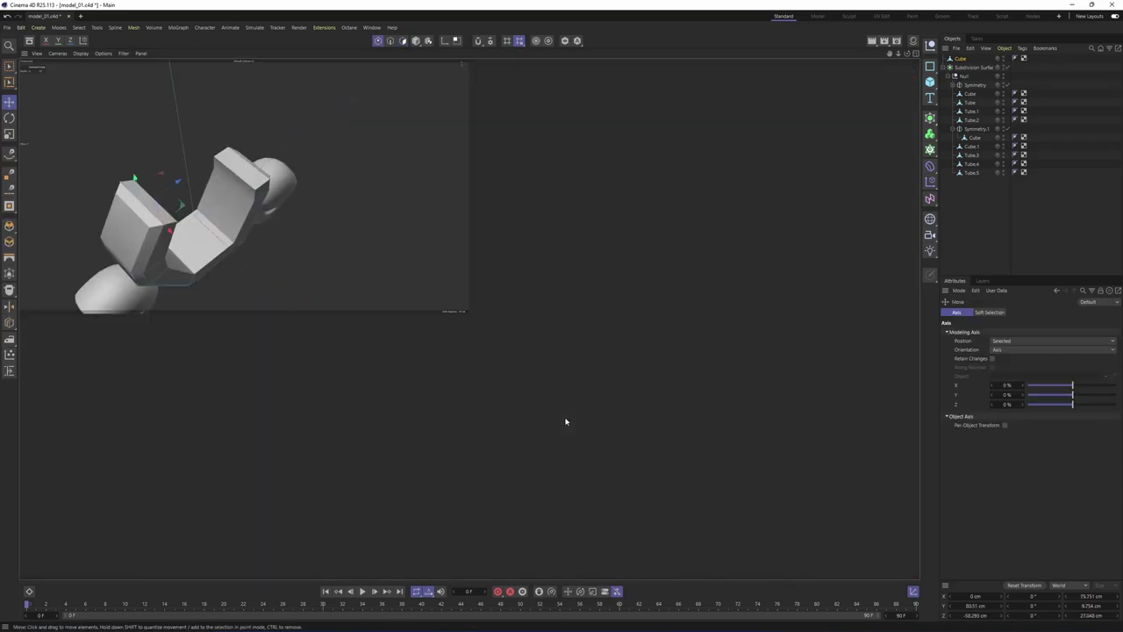
middle_click(620, 377)
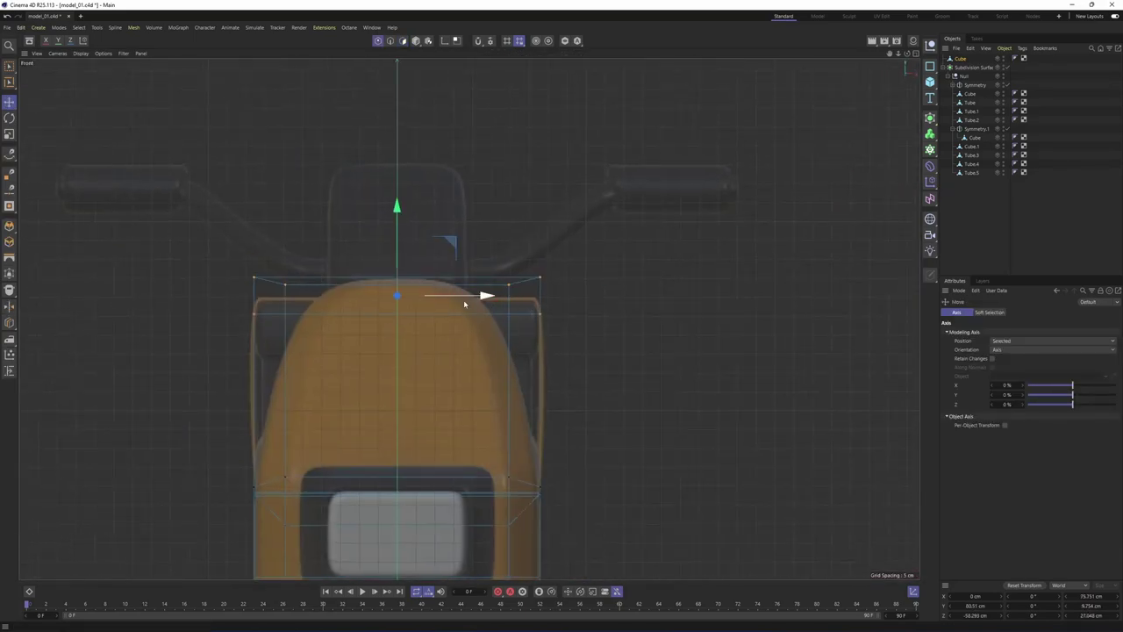
middle_click(155, 209)
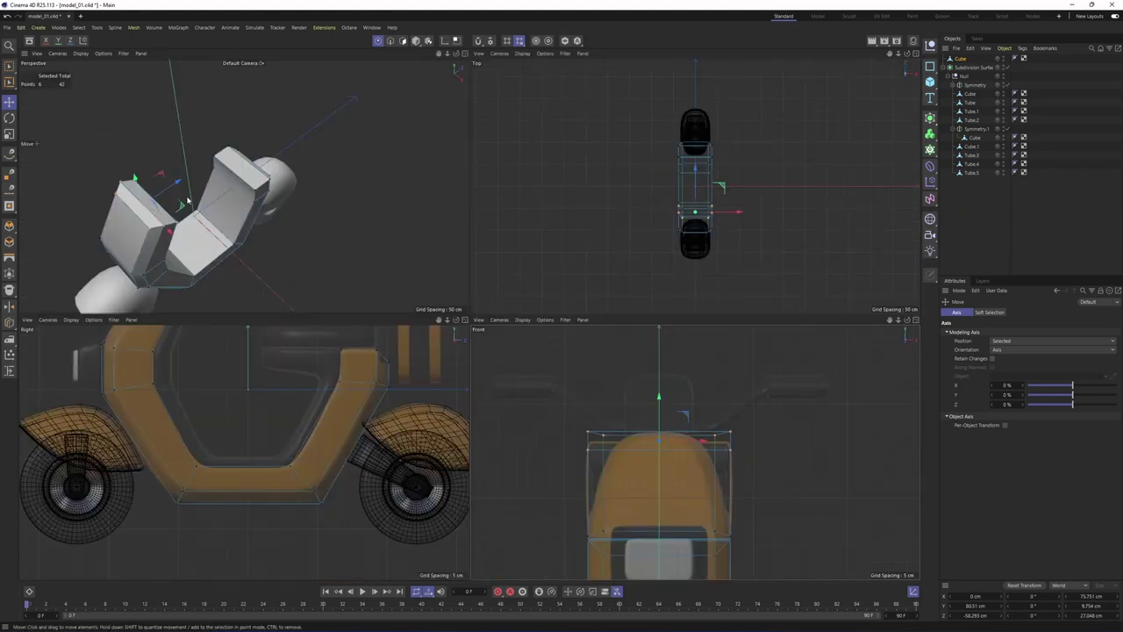
key(space)
middle_click(268, 379)
alt+middle_drag(343, 114, 398, 374)
drag(270, 193, 446, 294)
middle_click(445, 293)
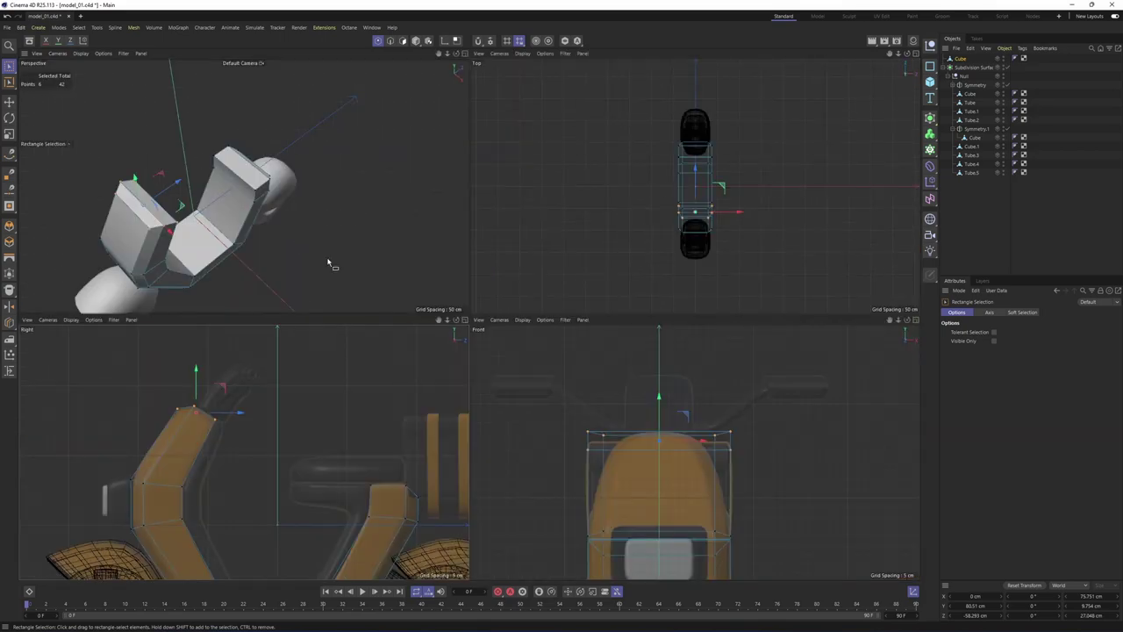
middle_click(267, 187)
click(9, 134)
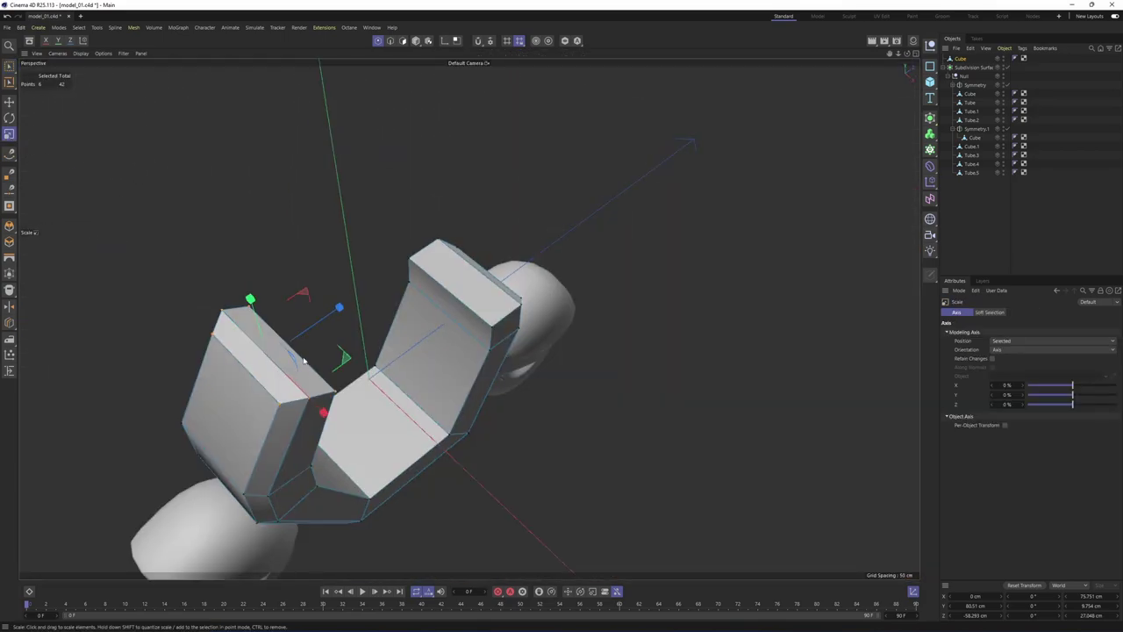
alt+drag(304, 360, 420, 321)
middle_click(446, 375)
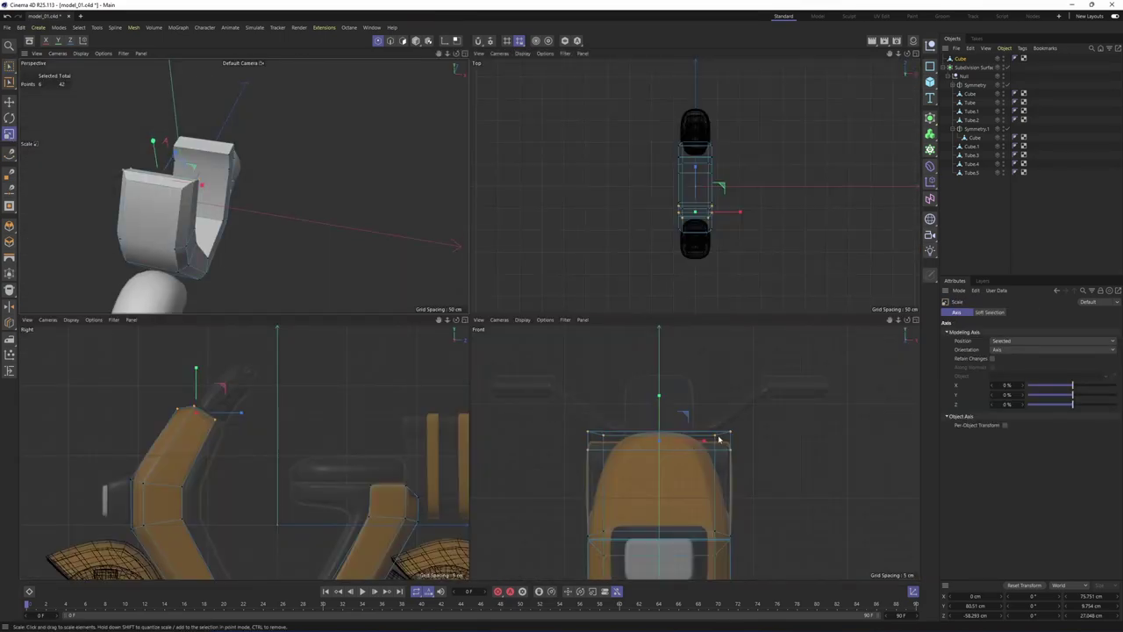
drag(679, 447, 657, 441)
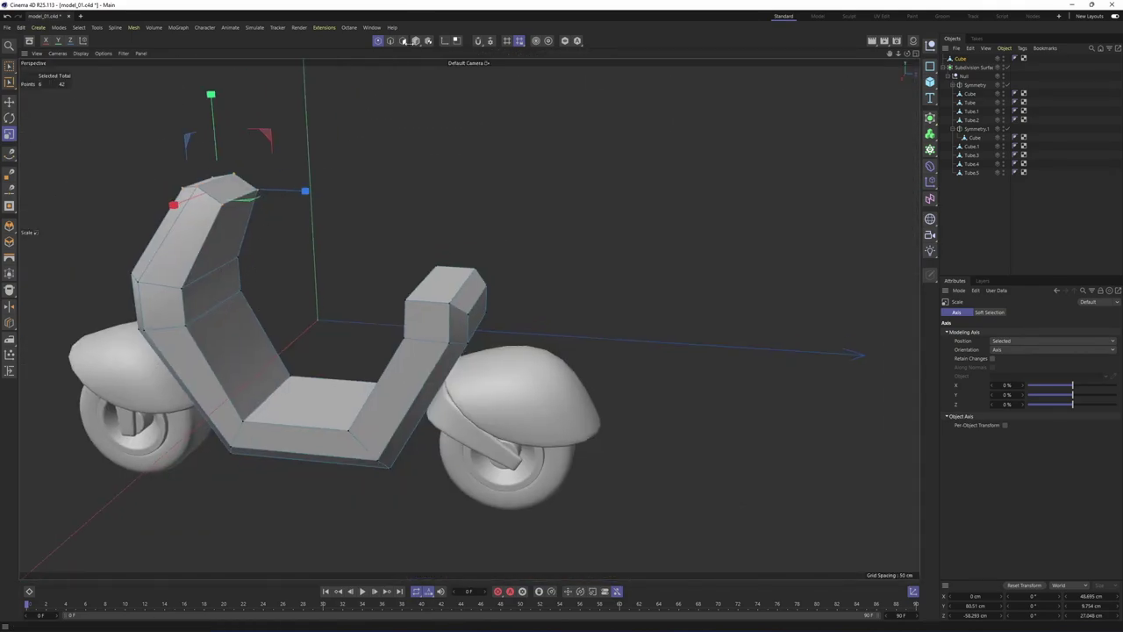
Select the six inner polygons of the frame from front top to rear and split them into a separate object
click(403, 40)
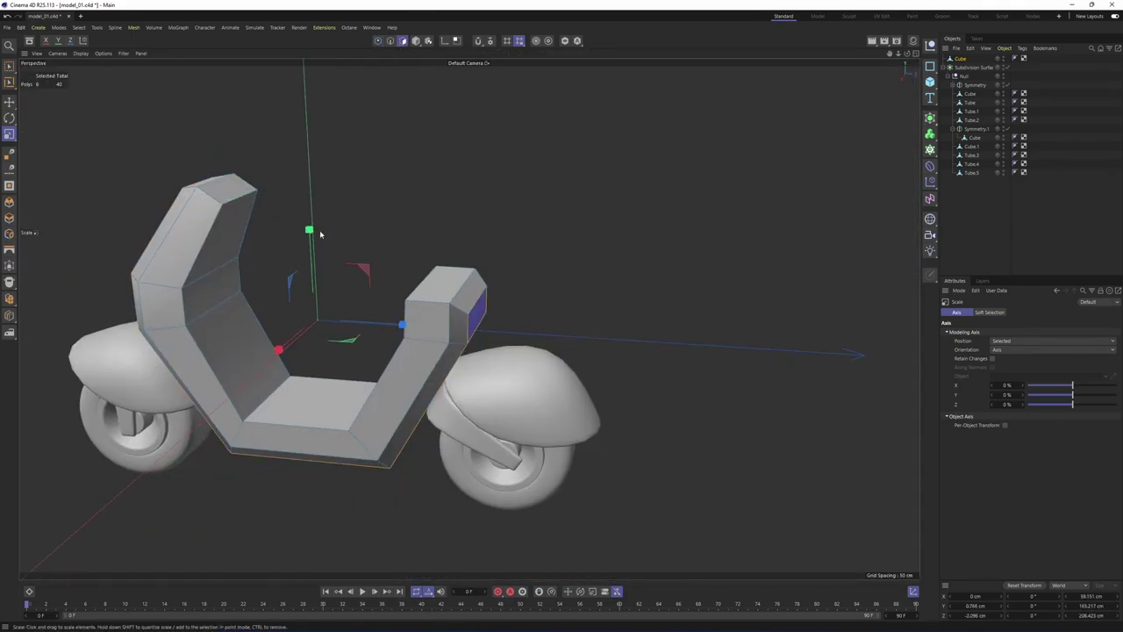
key(e)
click(227, 249)
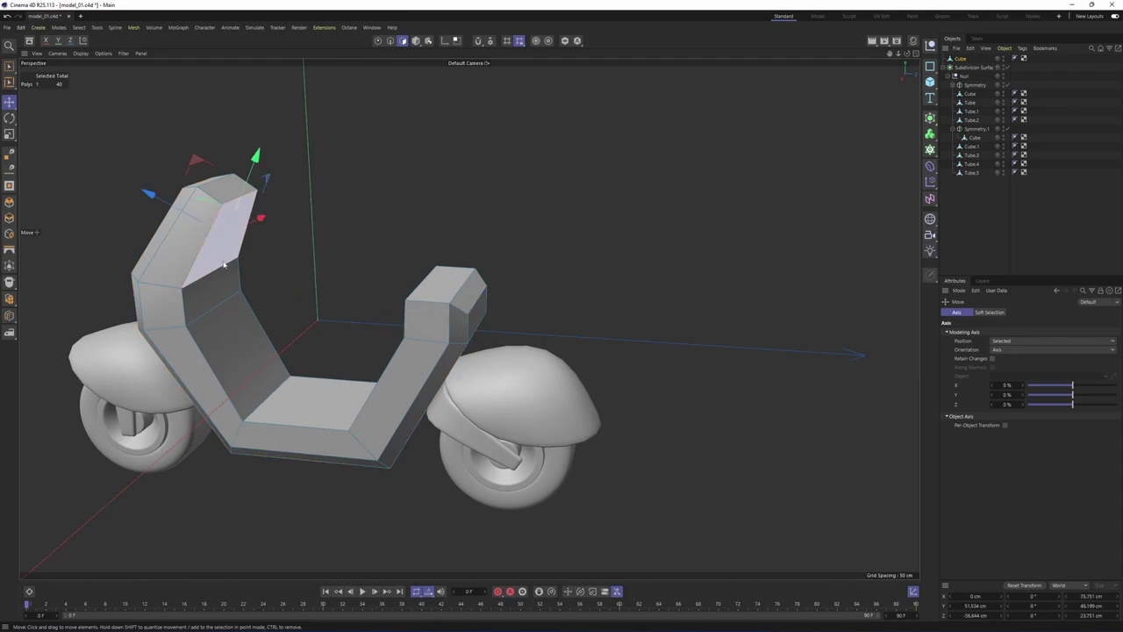
shift+click(214, 290)
shift+click(233, 340)
shift+click(303, 399)
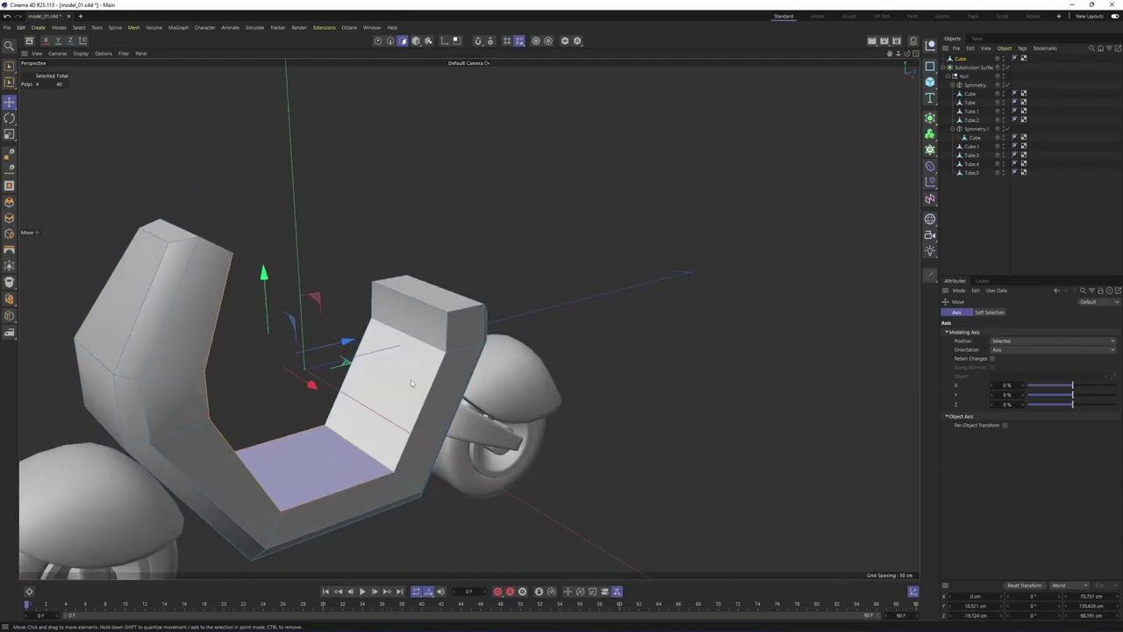
shift+click(403, 334)
right_click(542, 349)
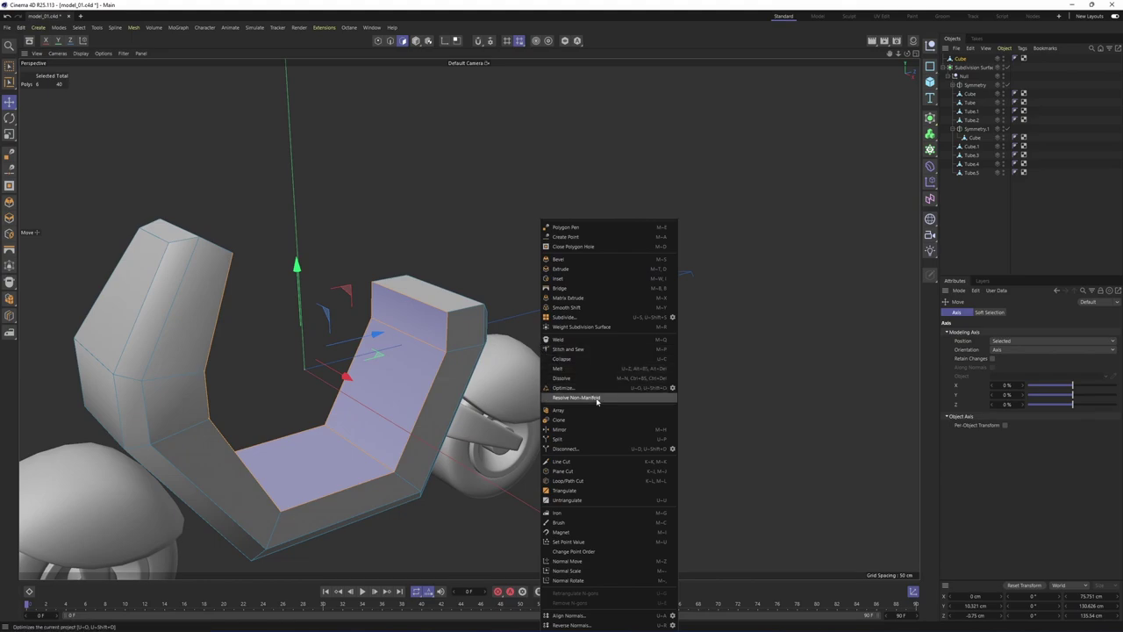
click(572, 441)
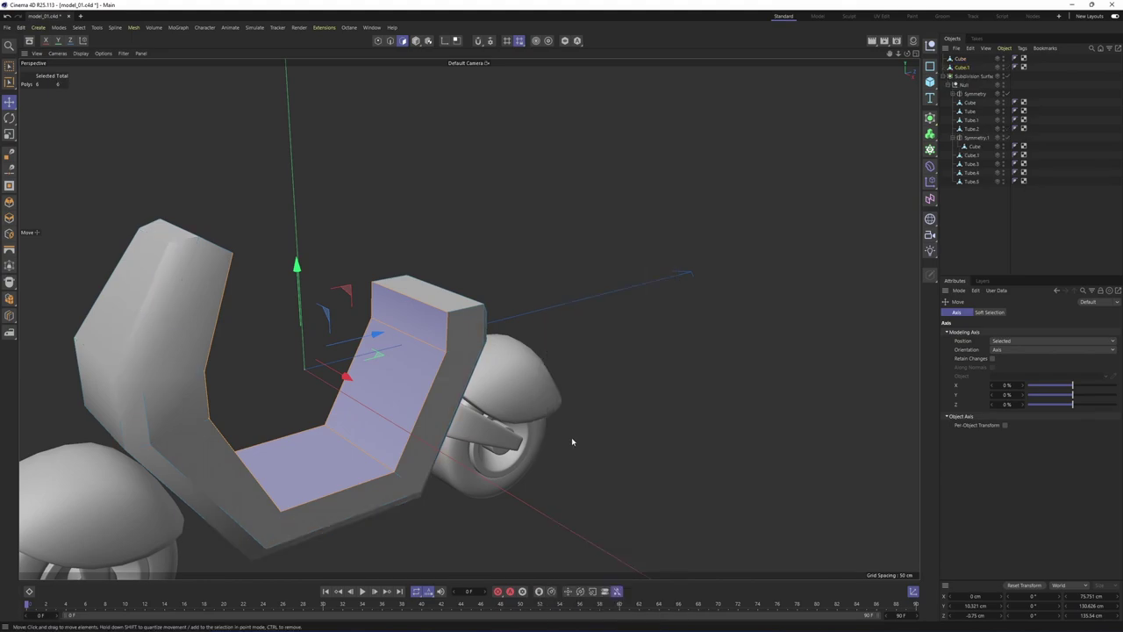
Extrude the split-off inner polygons with an offset of -11.1 cm to match the dark inner lining in the side reference
alt+drag(571, 442, 404, 387)
middle_click(405, 402)
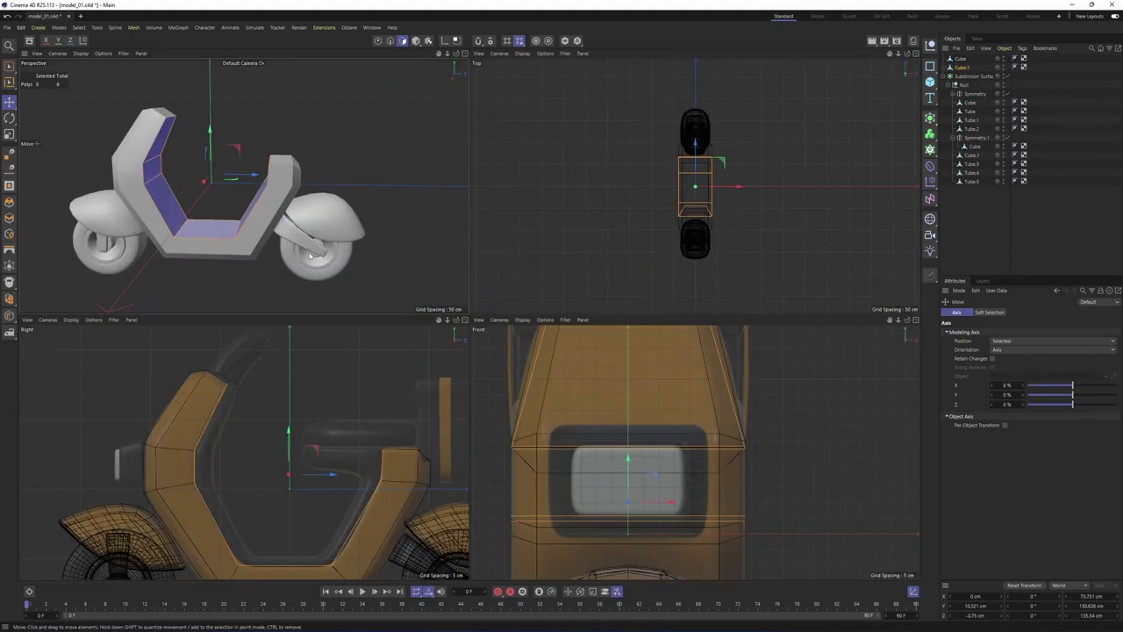
middle_click(309, 255)
right_click(468, 222)
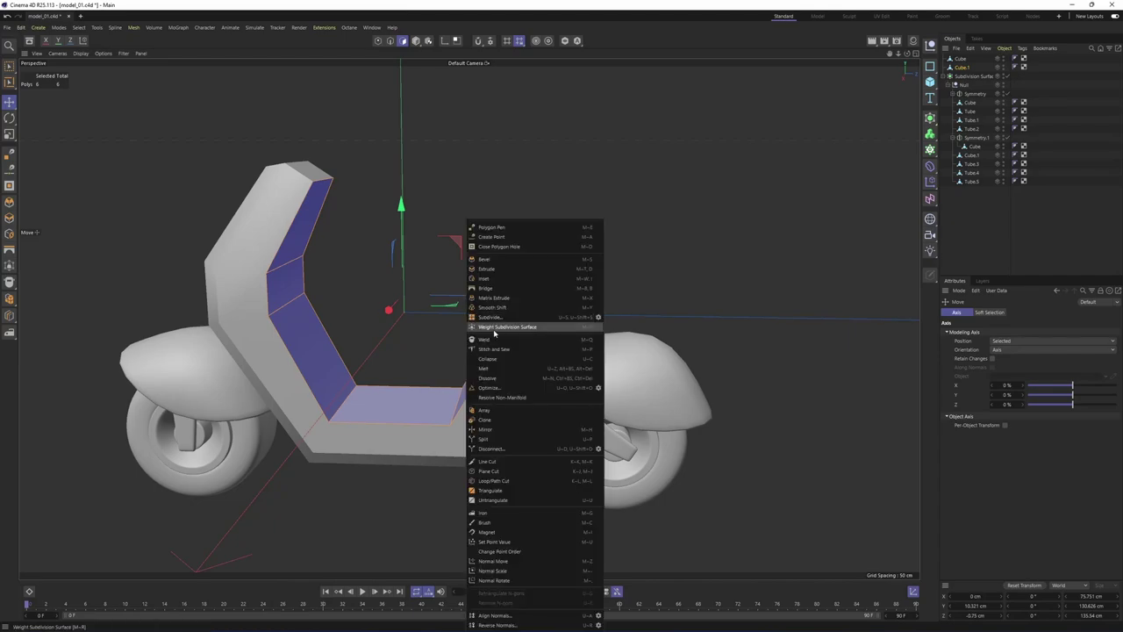
click(496, 276)
middle_click(465, 395)
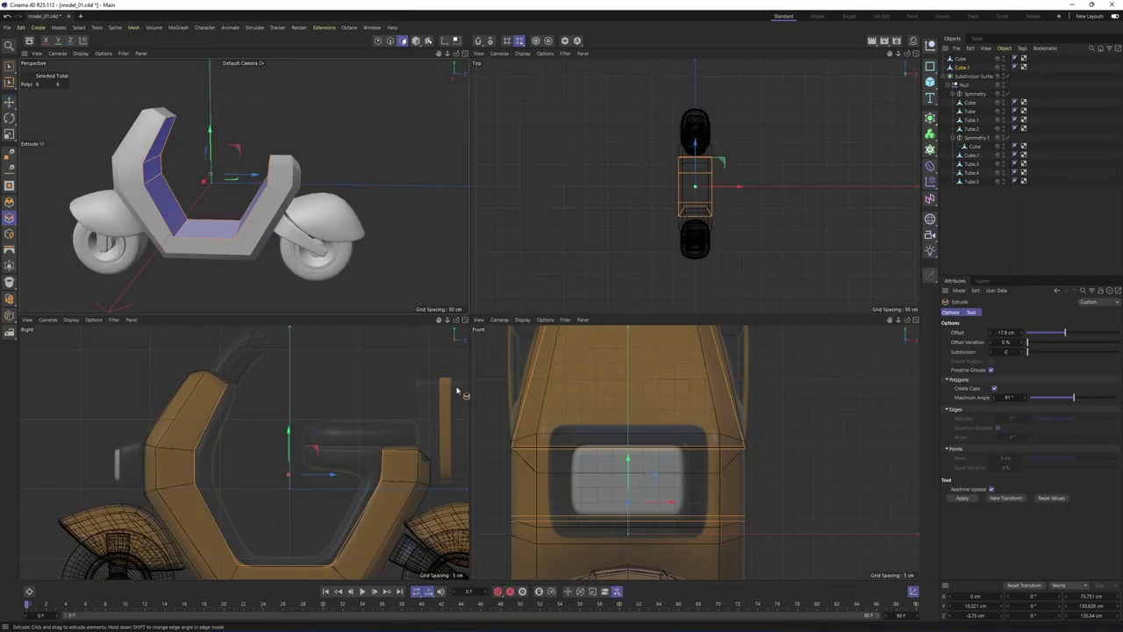
scroll(307, 436, up, 3)
alt+middle_drag(293, 431, 372, 451)
key(F1)
key(F3)
drag(548, 400, 505, 399)
alt+middle_drag(552, 389, 519, 306)
alt+right_drag(519, 306, 509, 316)
click(379, 42)
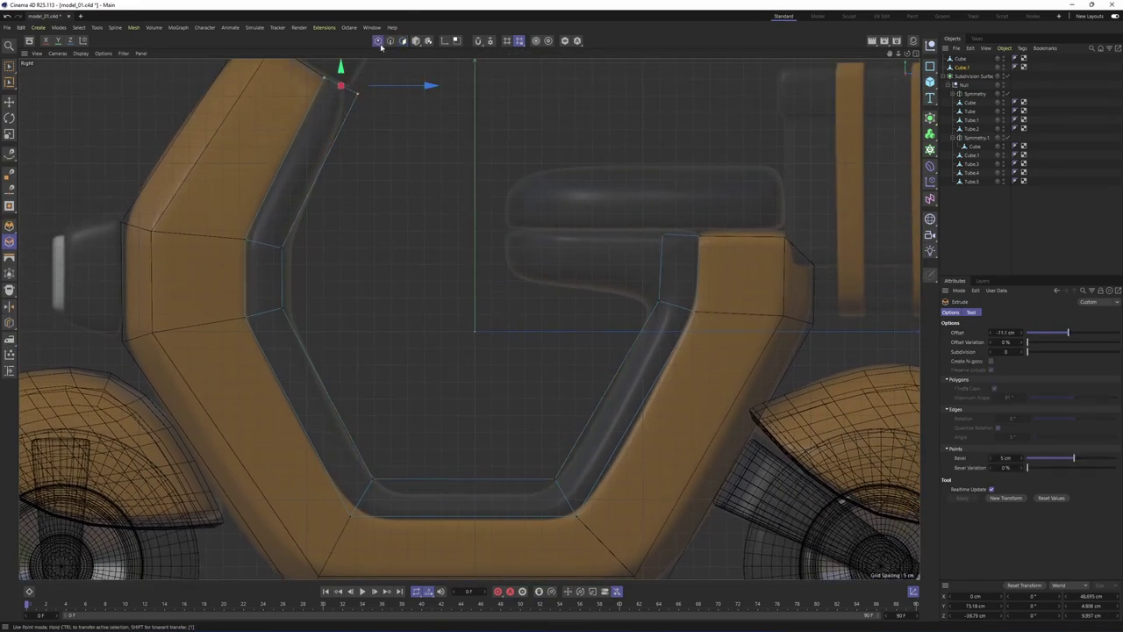
Shift the inner lining's middle front points slightly rearward and its bottom points slightly down to follow the side reference
drag(11, 70, 44, 95)
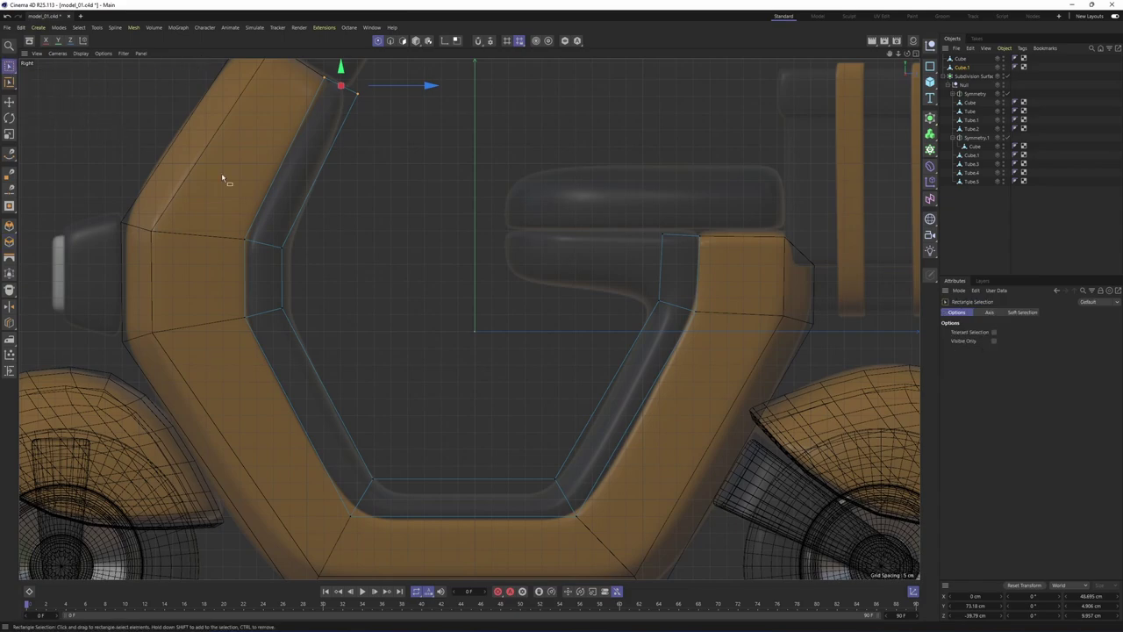
drag(287, 277, 317, 323)
drag(339, 281, 346, 282)
alt+middle_drag(363, 456, 326, 372)
drag(326, 375, 531, 412)
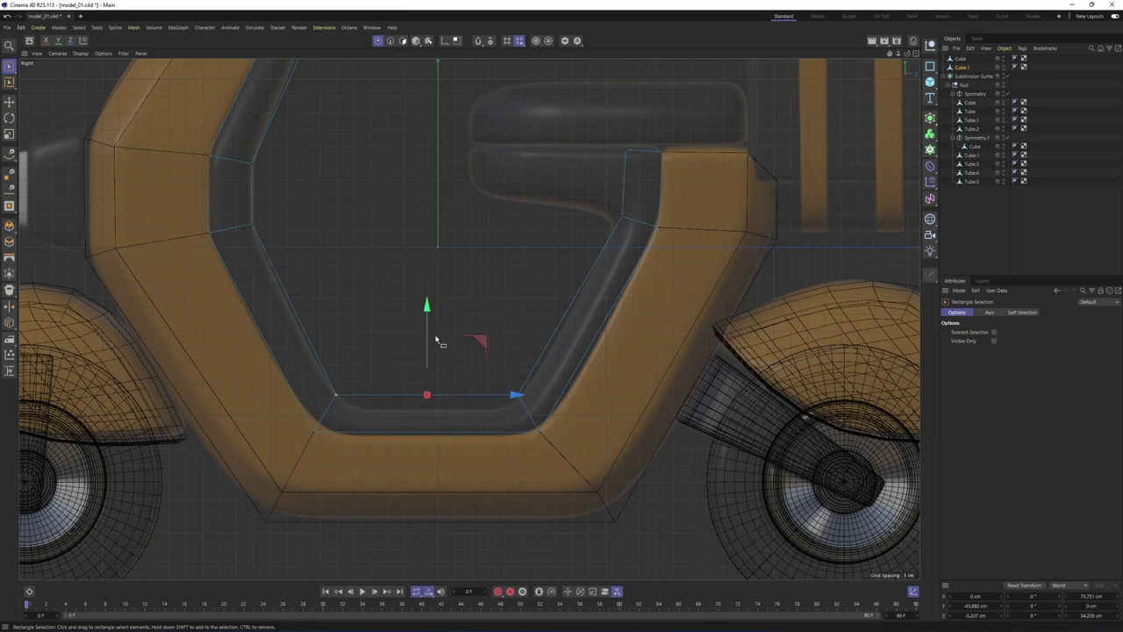
drag(429, 325, 427, 335)
Move the lining's top rear points vertically to about Y 28.2 cm, level with the frame's rear top
alt+middle_drag(516, 234, 468, 318)
drag(544, 227, 566, 307)
drag(580, 253, 578, 188)
Select only the lining's uppermost rear polygon, the one facing the front section, and show it against the side reference
middle_click(586, 249)
middle_click(267, 194)
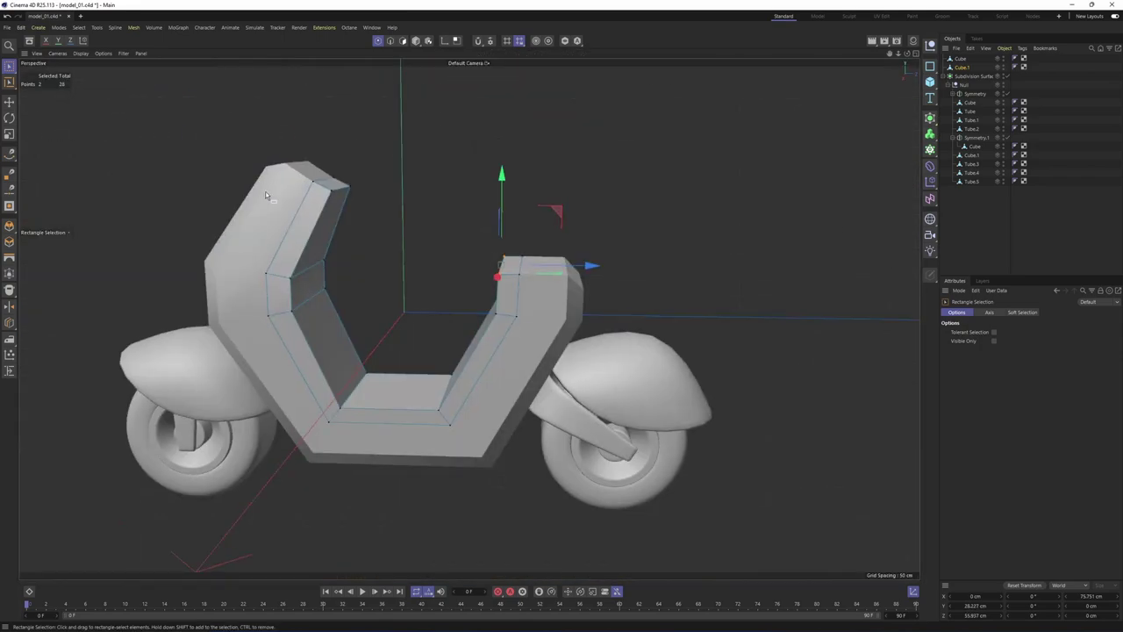
scroll(514, 283, up, 1)
alt+drag(512, 307, 566, 323)
scroll(513, 320, up, 3)
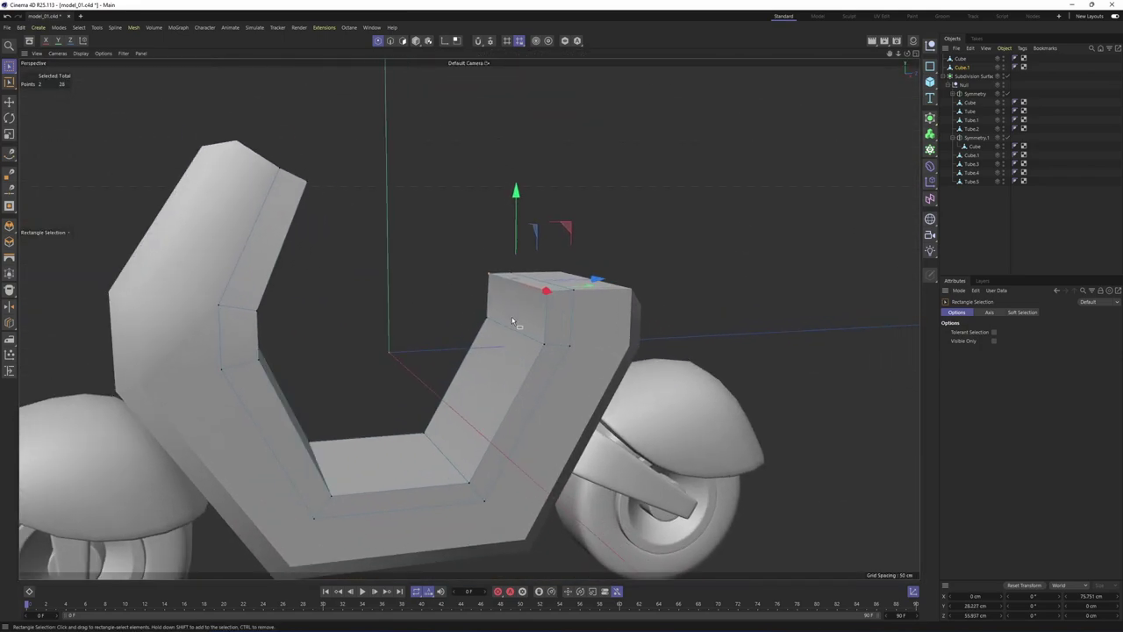
click(403, 41)
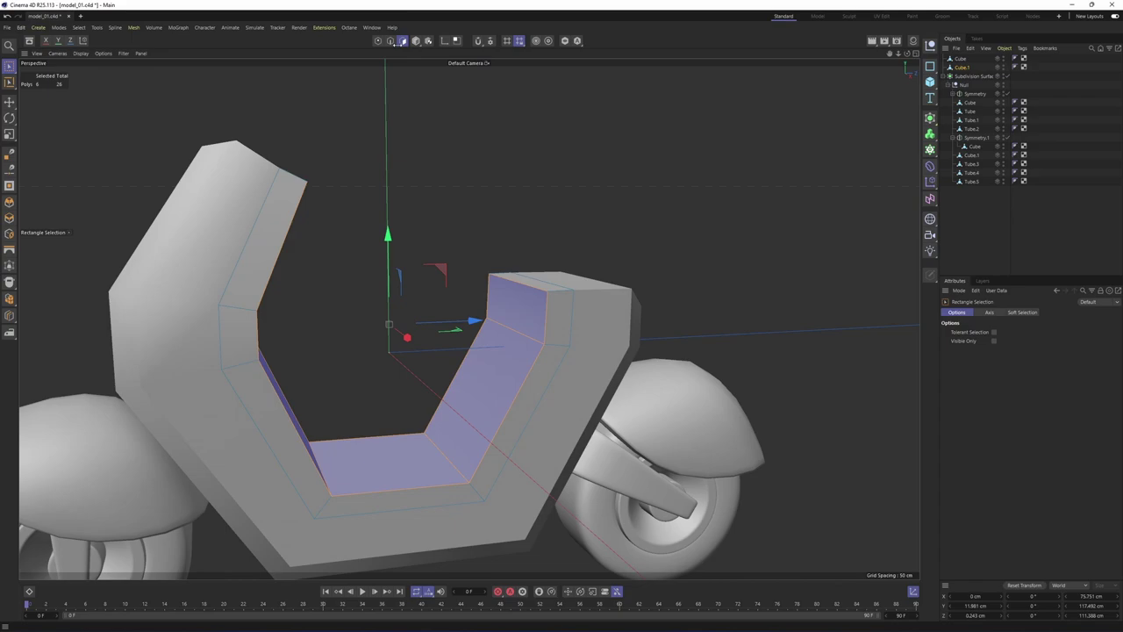
ctrl+click(531, 317)
key(e)
scroll(527, 311, down, 4)
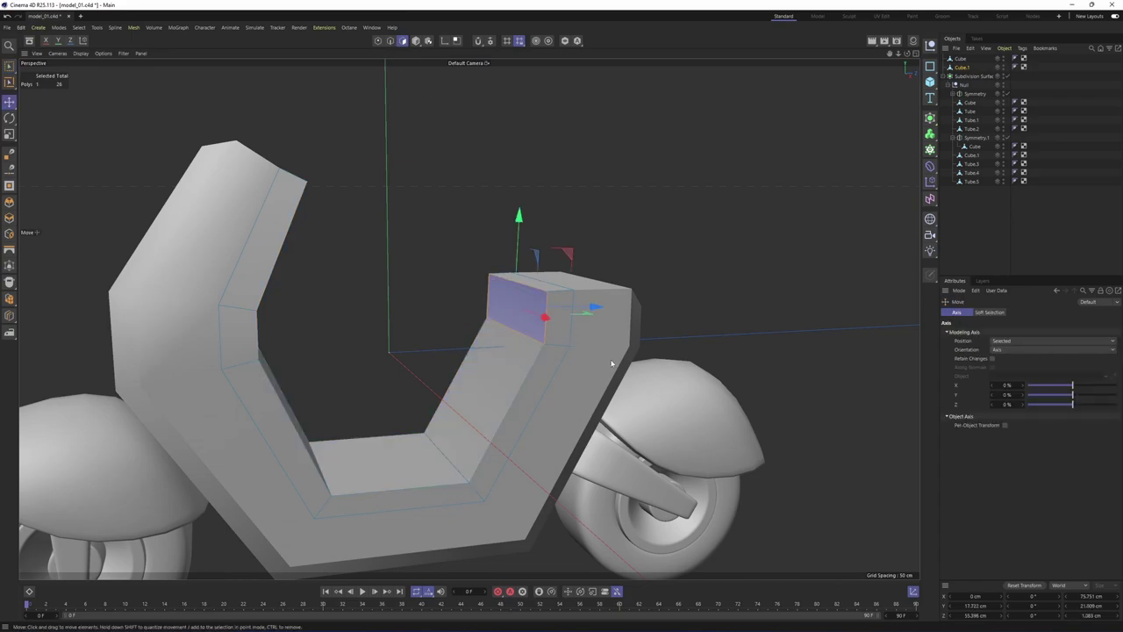
key(F5)
middle_click(362, 449)
scroll(509, 397, up, 2)
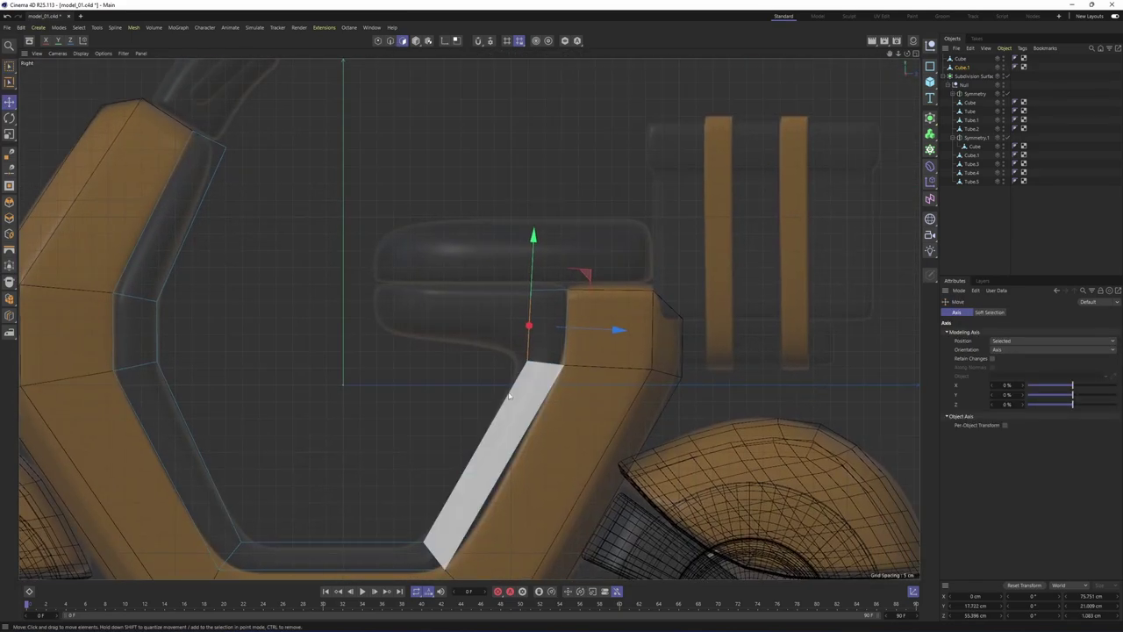
Try to pull the selected rear polygon forward along its own tilted axis
ctrl+click(562, 367)
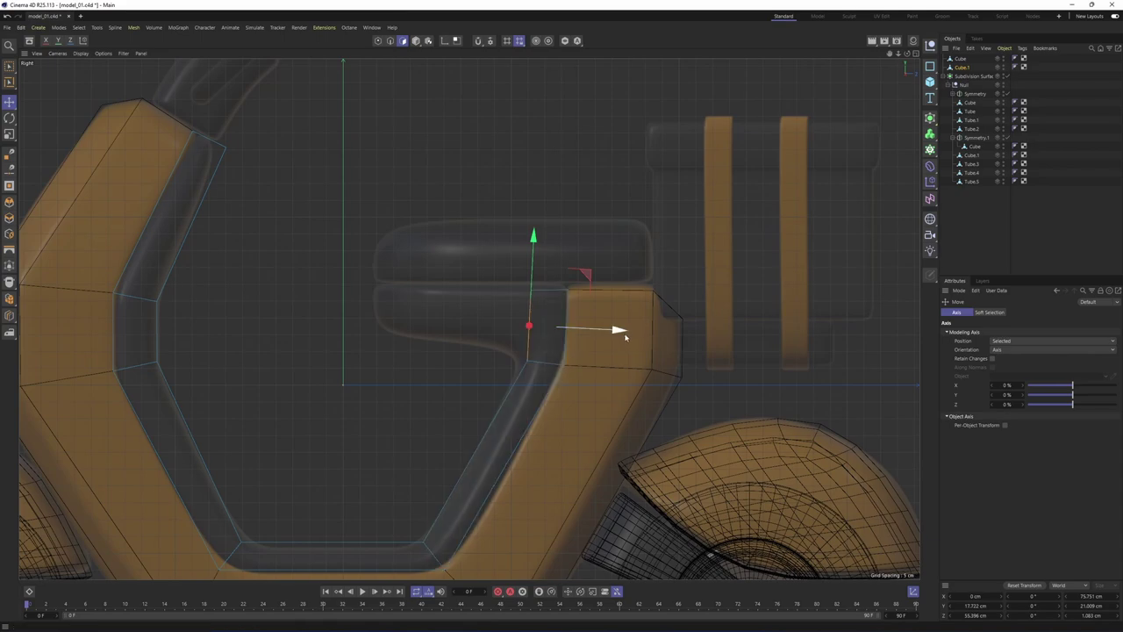
drag(620, 330, 138, 293)
alt+middle_drag(137, 292, 273, 297)
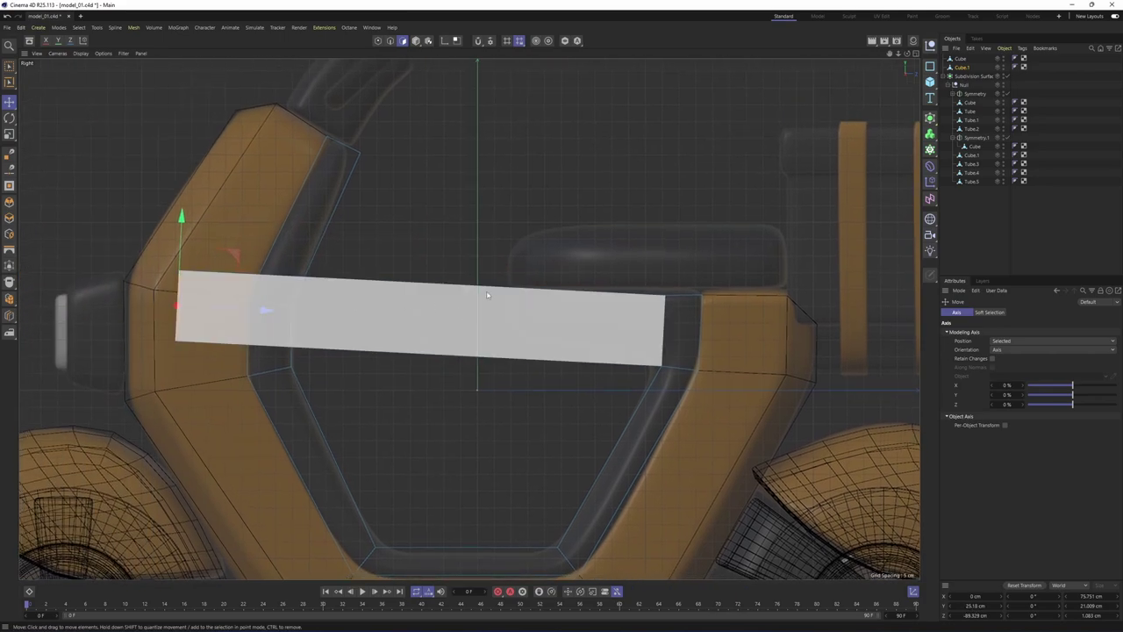
key(ctrl+z)
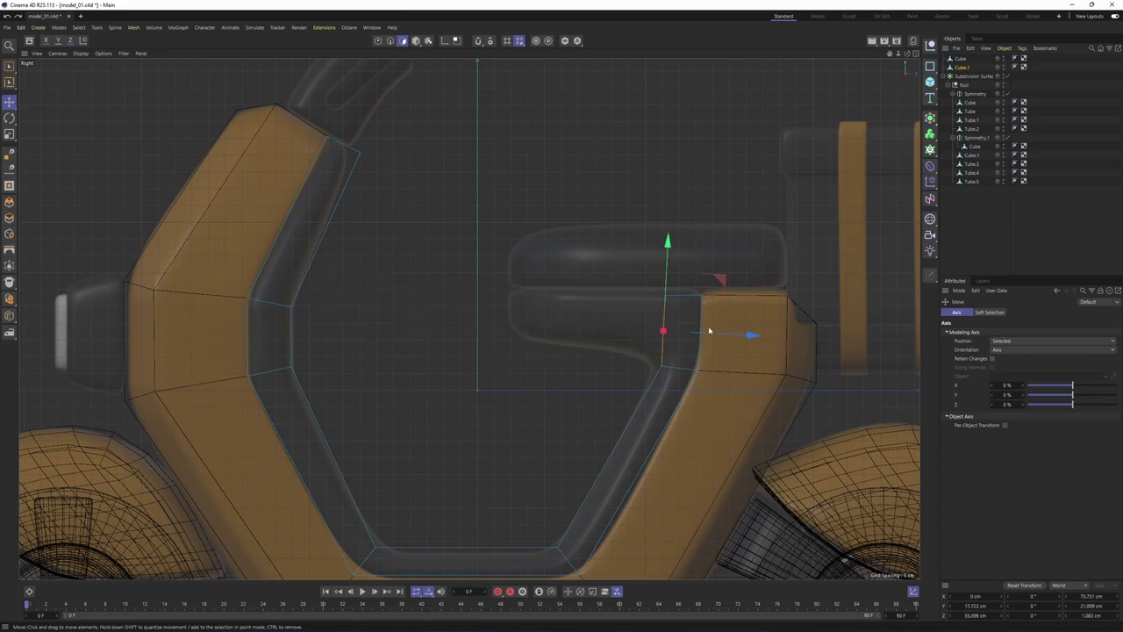
Set the axis orientation to World and extrude the rear polygon about 46 cm straight forward to the front of the seat reference
alt+middle_drag(690, 285, 538, 267)
scroll(537, 269, up, 1)
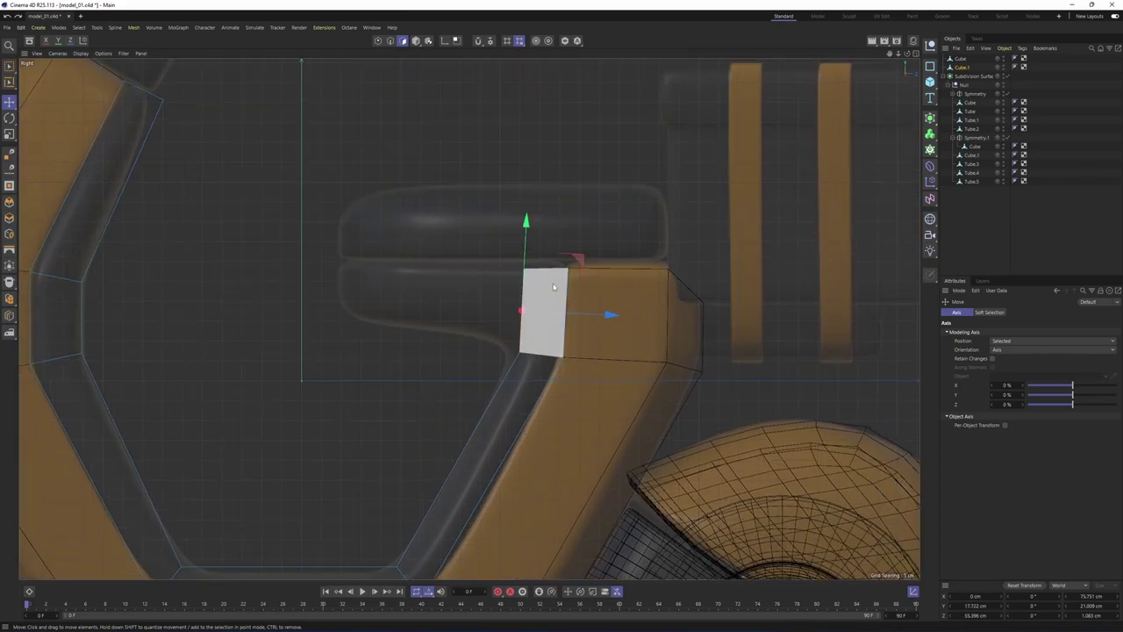
right_click(611, 315)
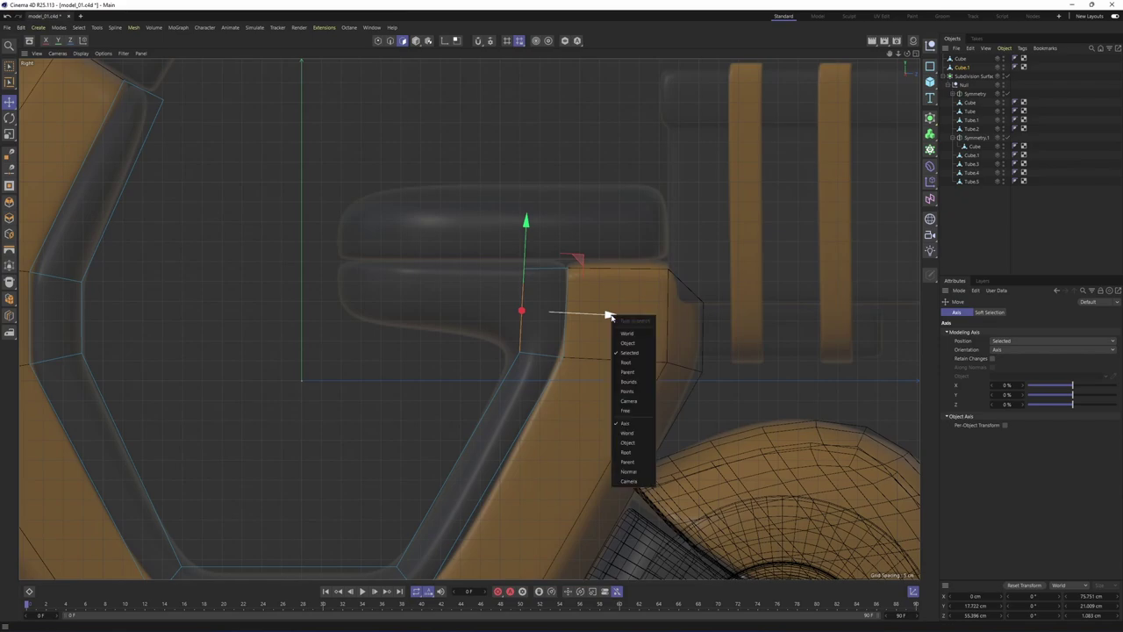
click(627, 434)
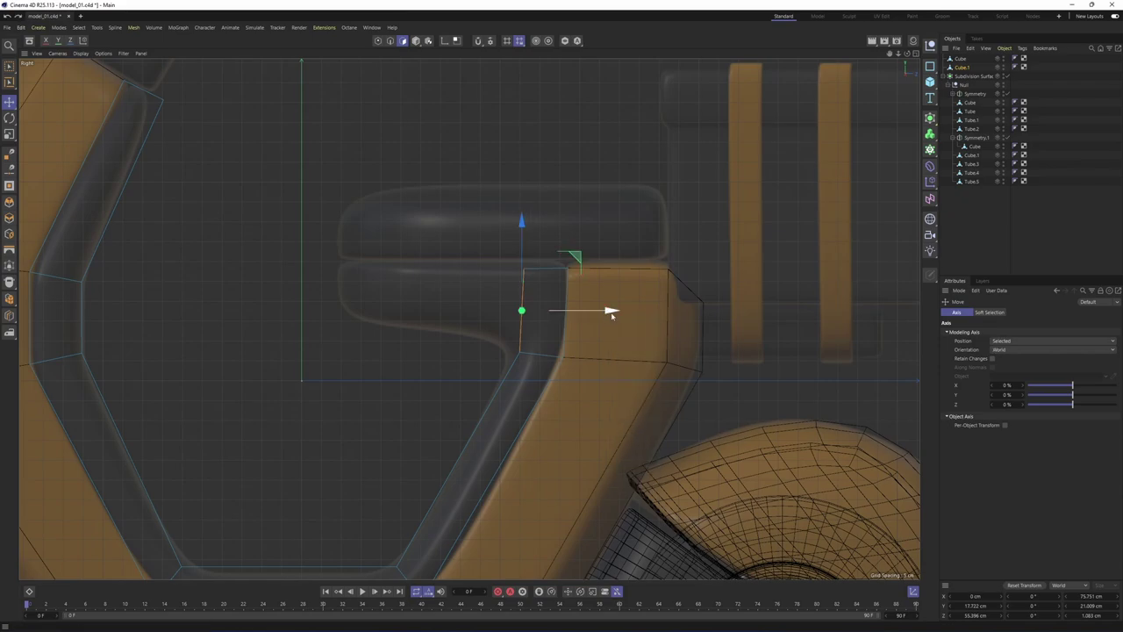
right_click(520, 222)
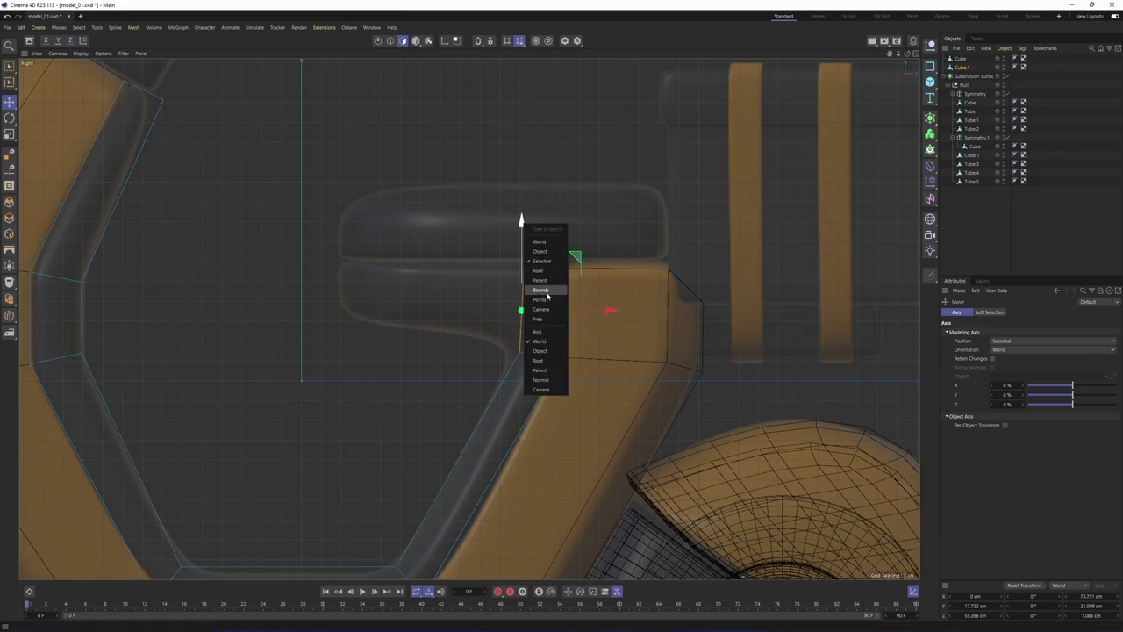
click(538, 343)
alt+middle_drag(607, 316, 689, 290)
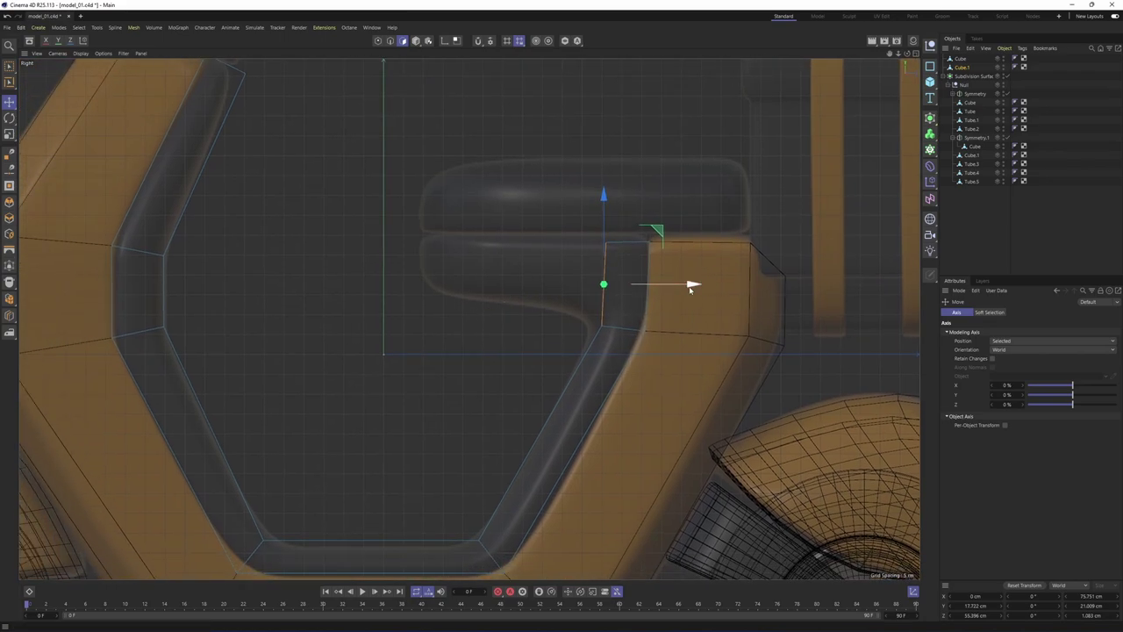
ctrl+drag(692, 283, 518, 277)
key(ctrl+z)
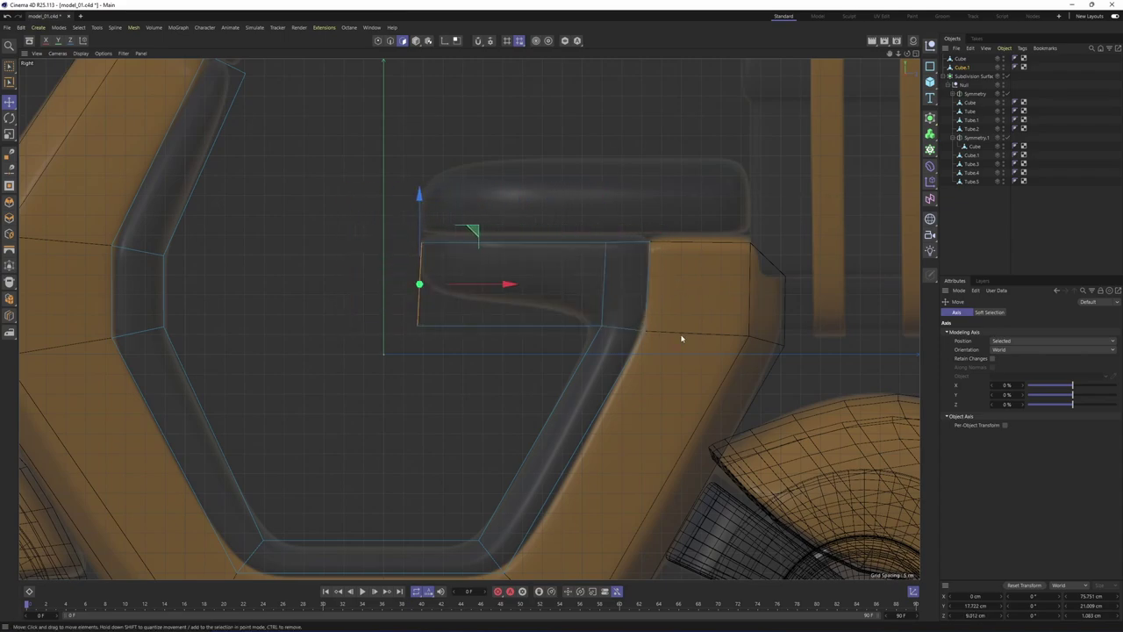
Move the extension's lower front points up and slightly rearward to about Y 15.2 cm, Z 11.2 cm, following the seat base reference
click(379, 40)
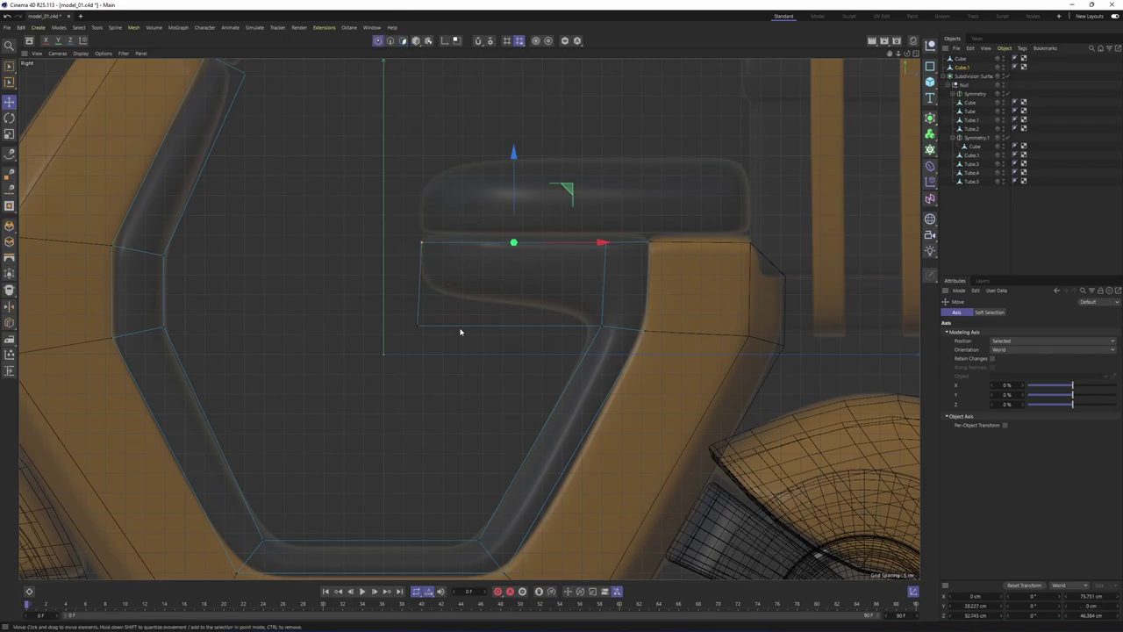
key(0)
click(15, 67)
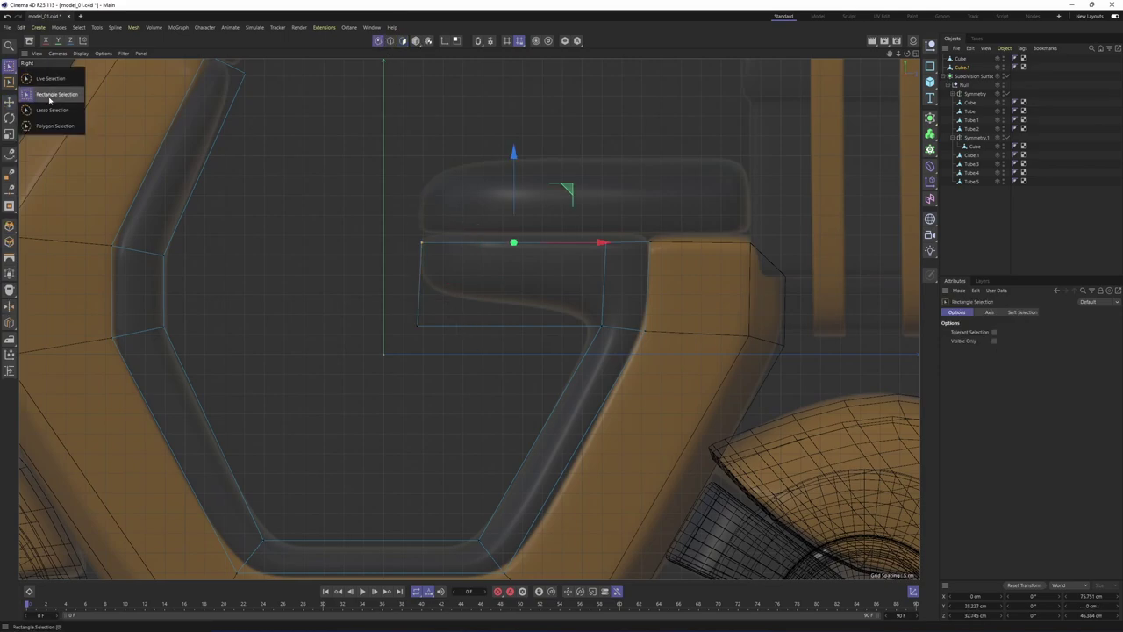
click(48, 96)
drag(341, 286, 434, 342)
drag(478, 275, 485, 243)
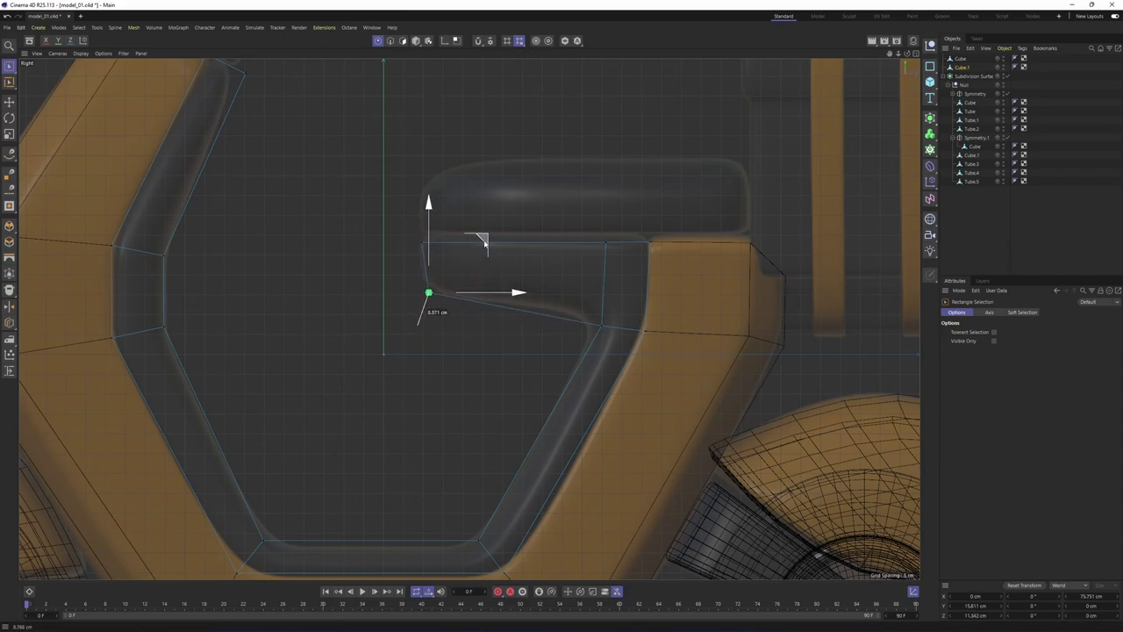
Select the top points of the seat base and rear frame on both objects and raise them to the underside of the seat reference
alt+middle_drag(528, 238, 471, 301)
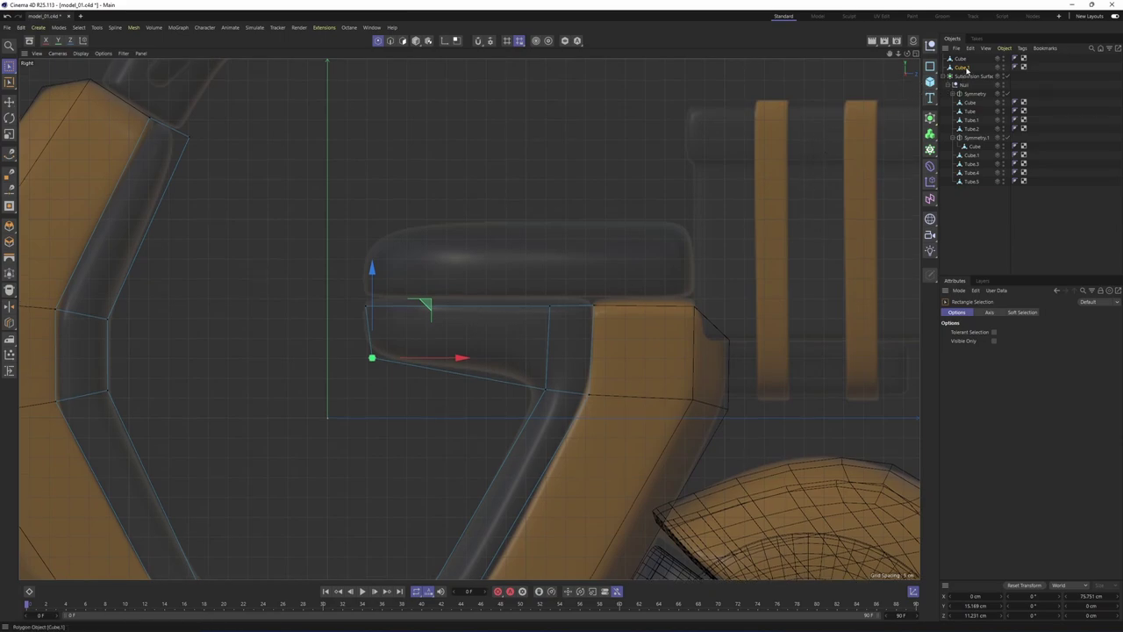
ctrl+click(961, 59)
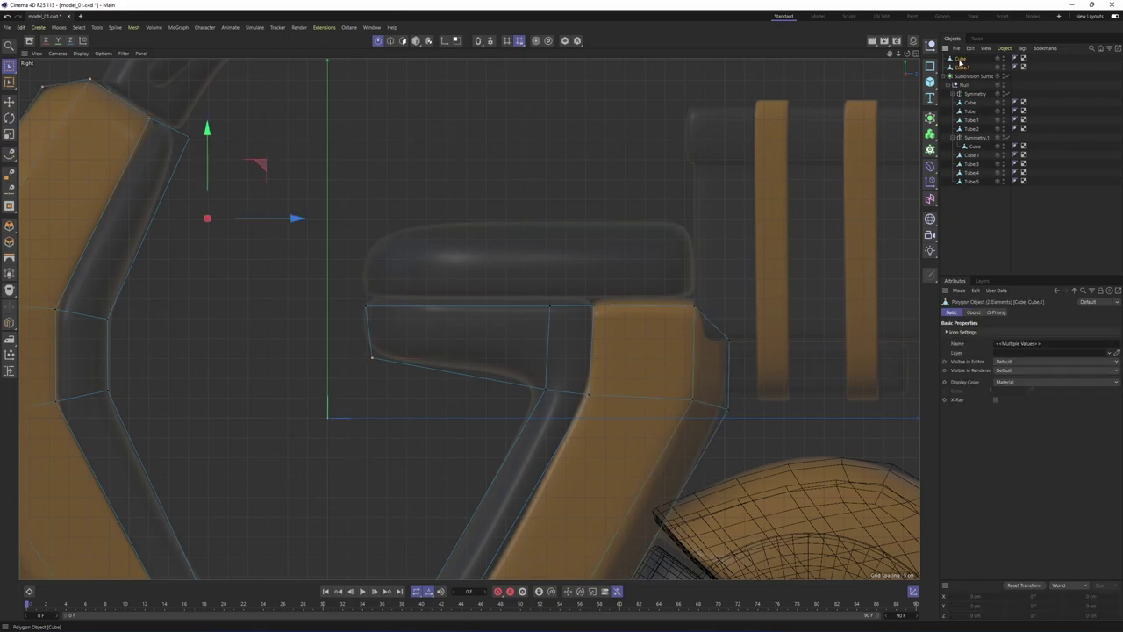
drag(331, 280, 712, 327)
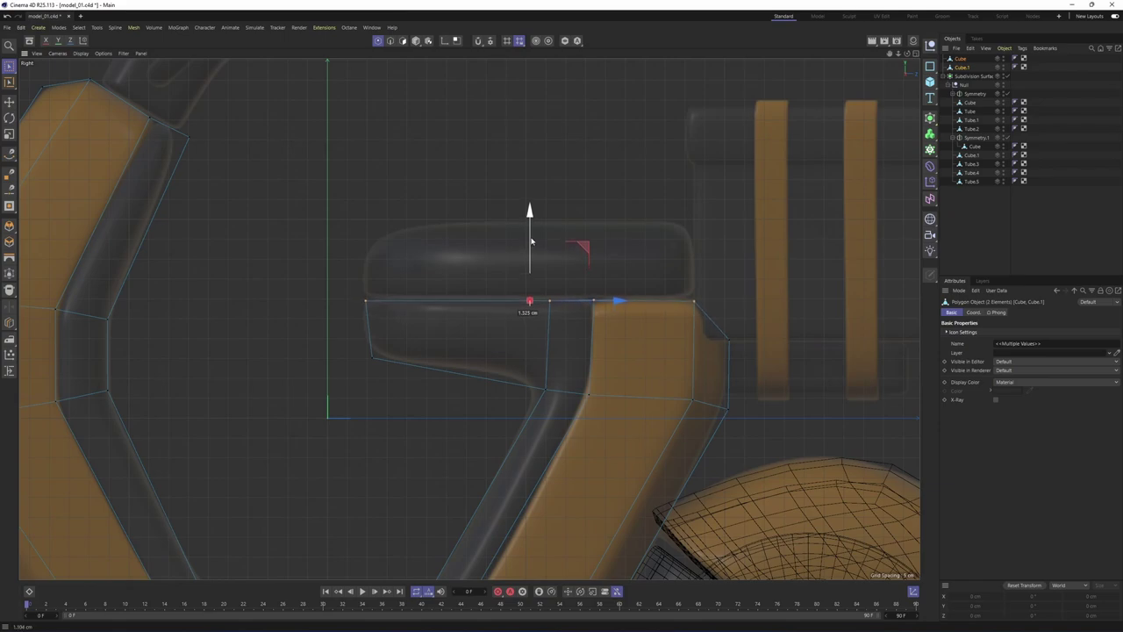
drag(532, 237, 531, 236)
scroll(608, 266, down, 5)
middle_click(421, 251)
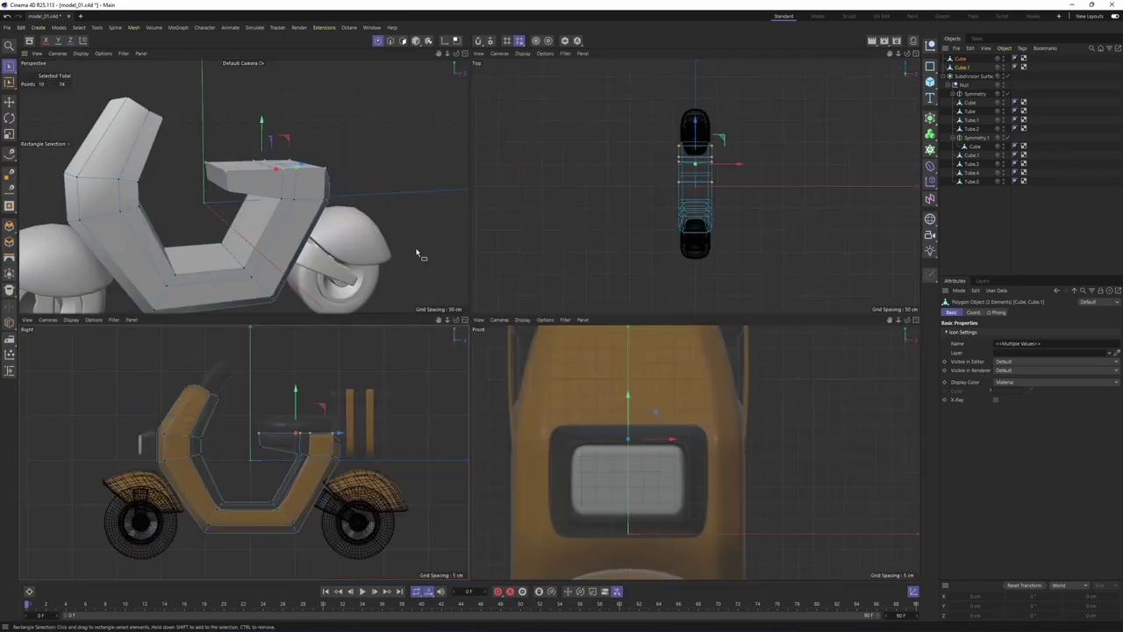
Select the front end polygon of the seat base and scale down its width so the base tapers towards the front
middle_click(418, 251)
alt+drag(418, 253, 483, 321)
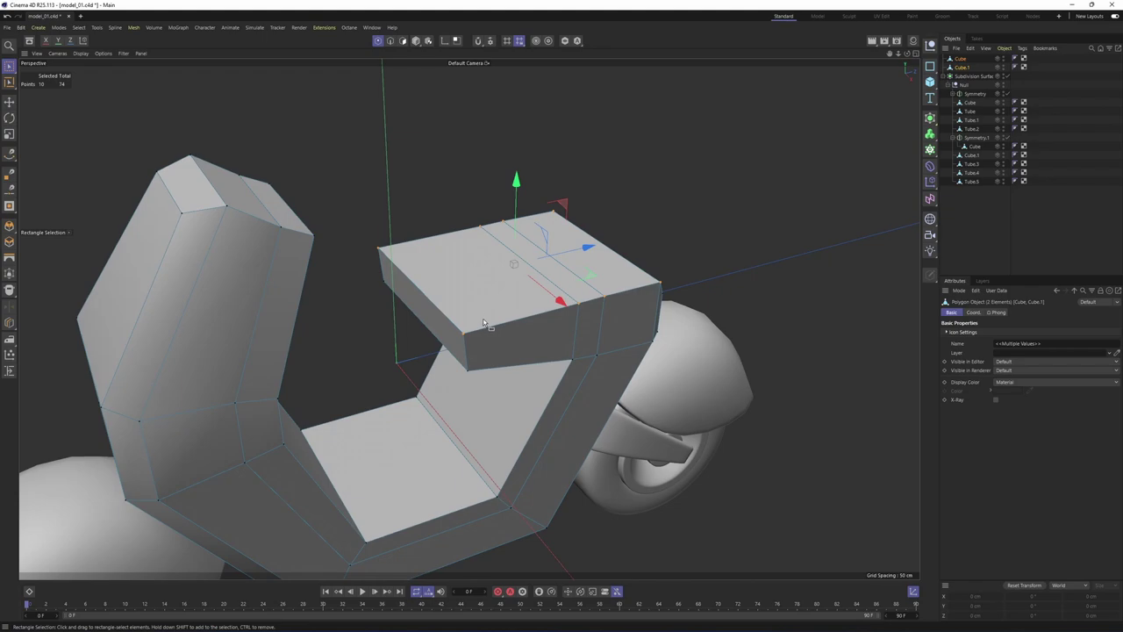
key(Return)
key(Return)
click(437, 312)
key(ctrl+shift+a)
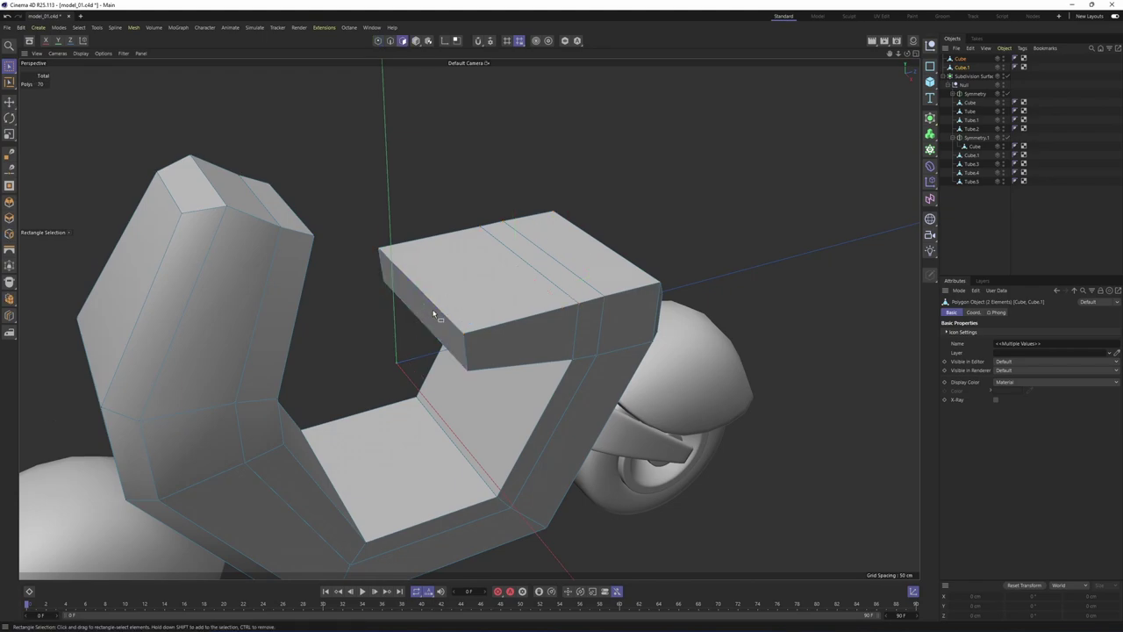
key(e)
click(425, 307)
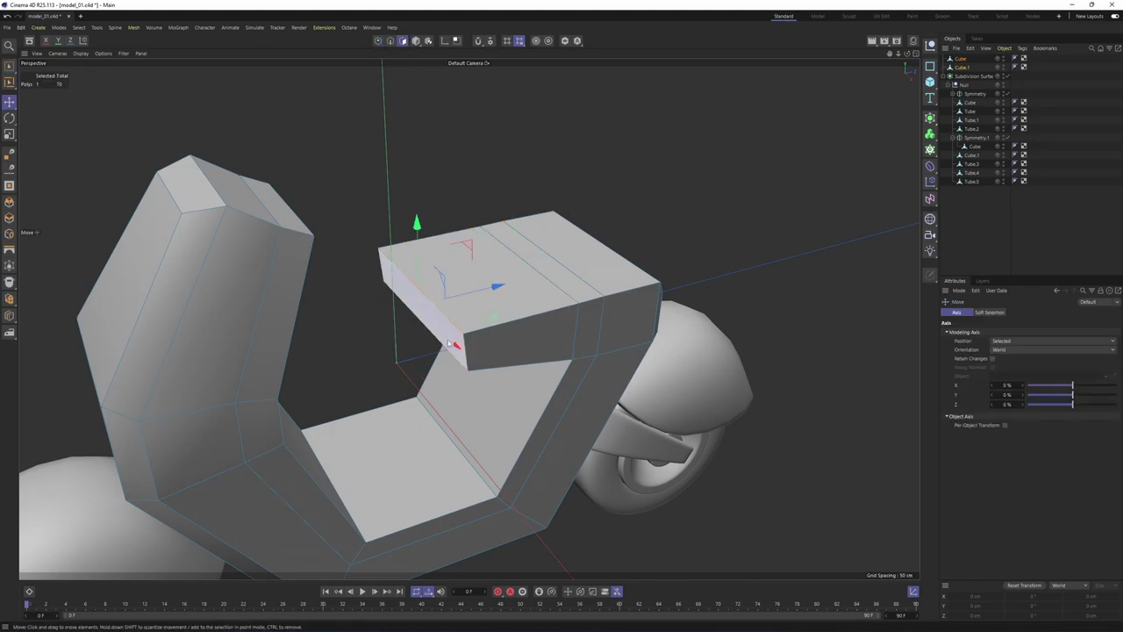
alt+drag(492, 338, 519, 355)
click(9, 133)
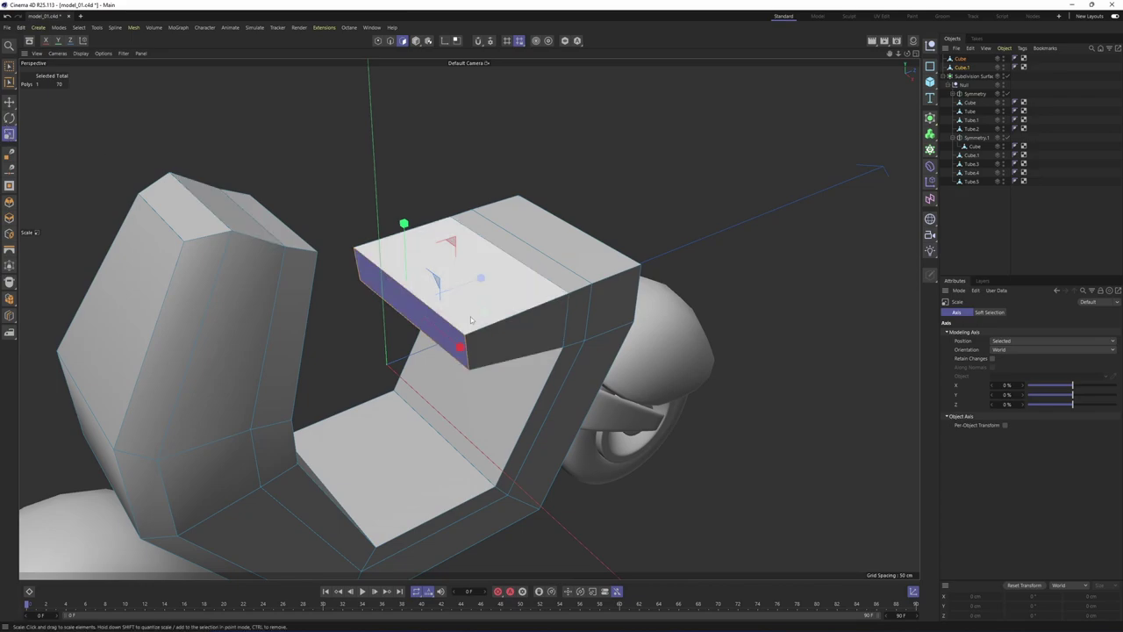
drag(459, 348, 429, 323)
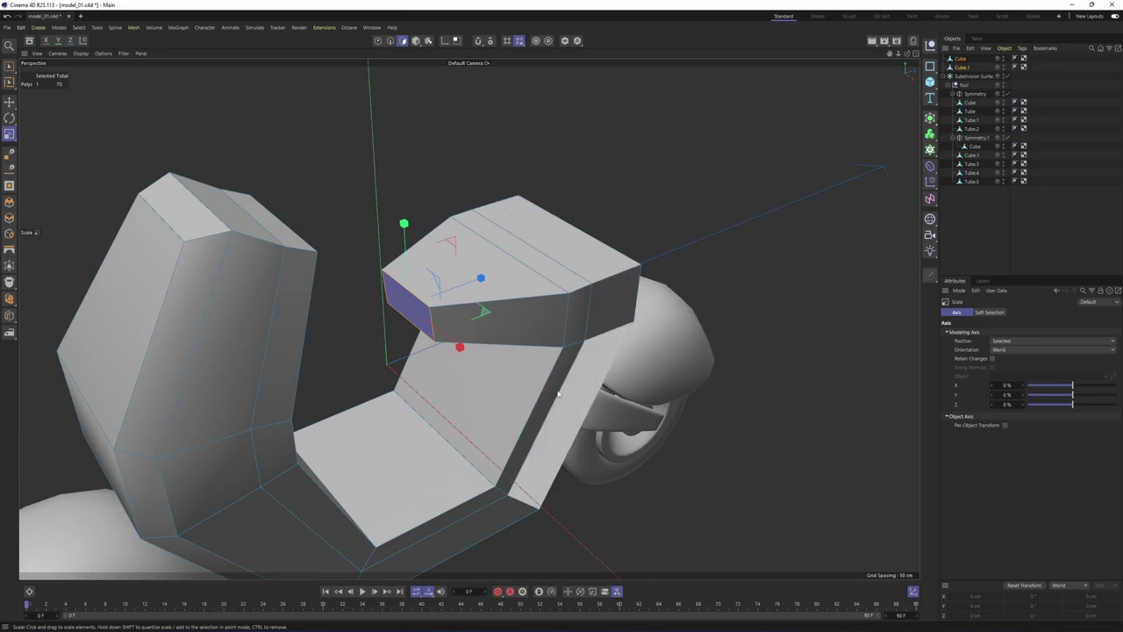
Move only the outer frame object into the Null inside the Subdivision Surface so it is smoothed
middle_click(541, 424)
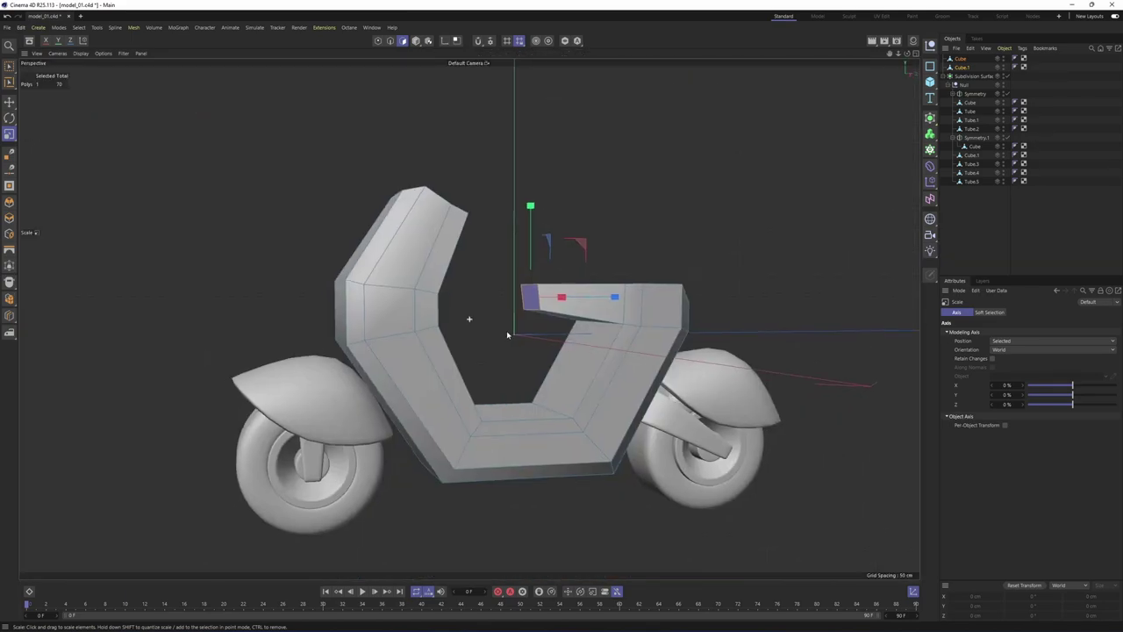
middle_click(507, 335)
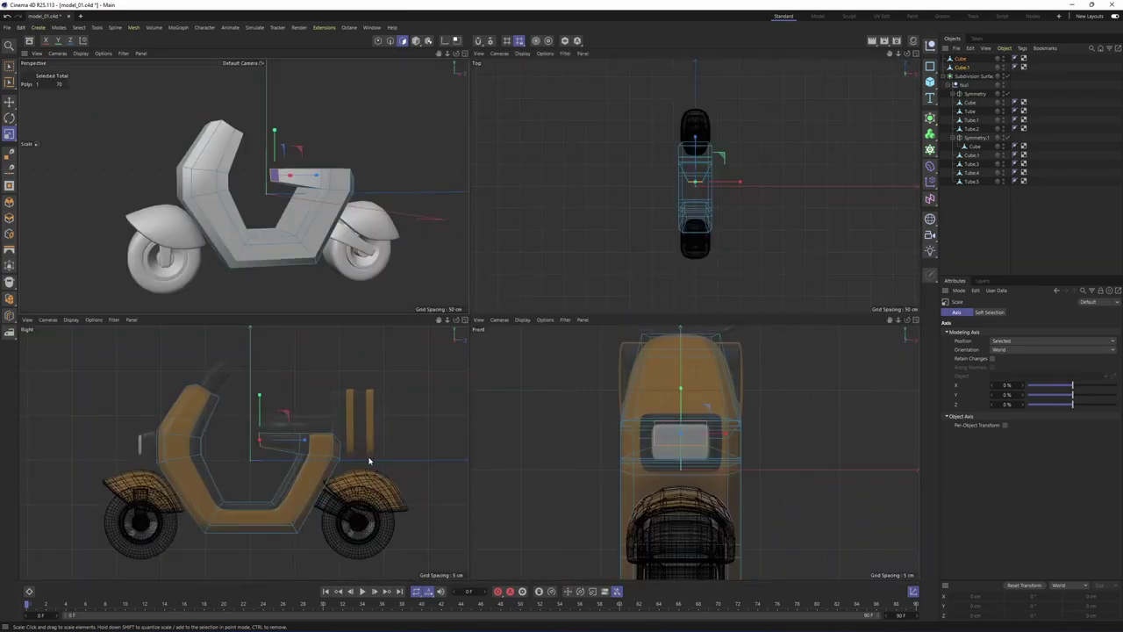
middle_click(268, 238)
alt+drag(269, 237, 439, 326)
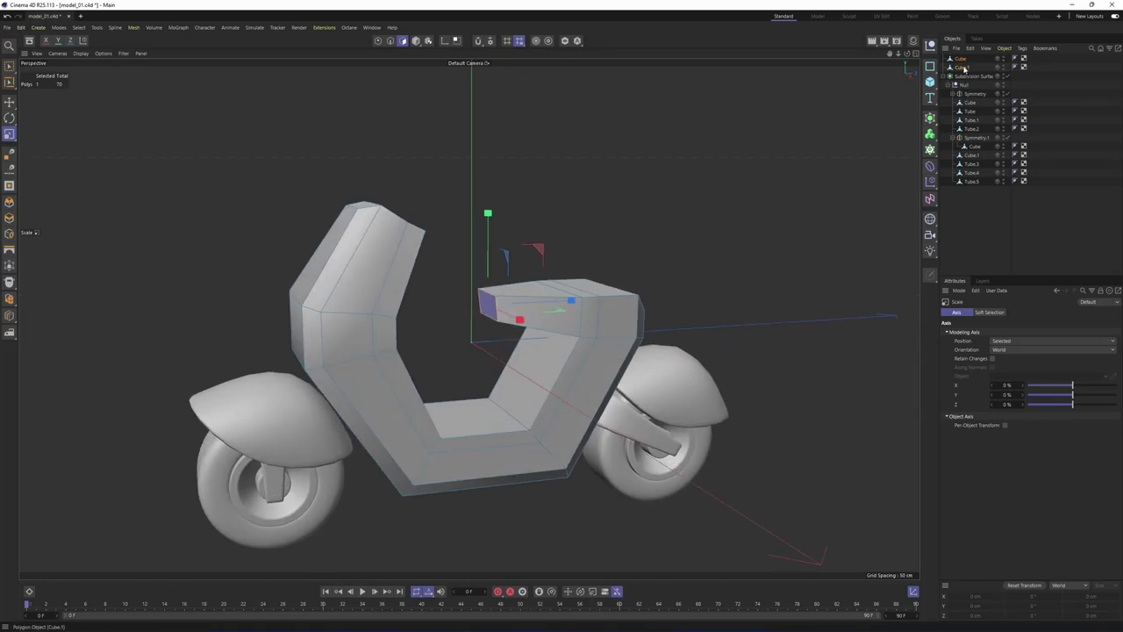
click(963, 68)
click(963, 59)
alt+middle_drag(405, 298, 451, 283)
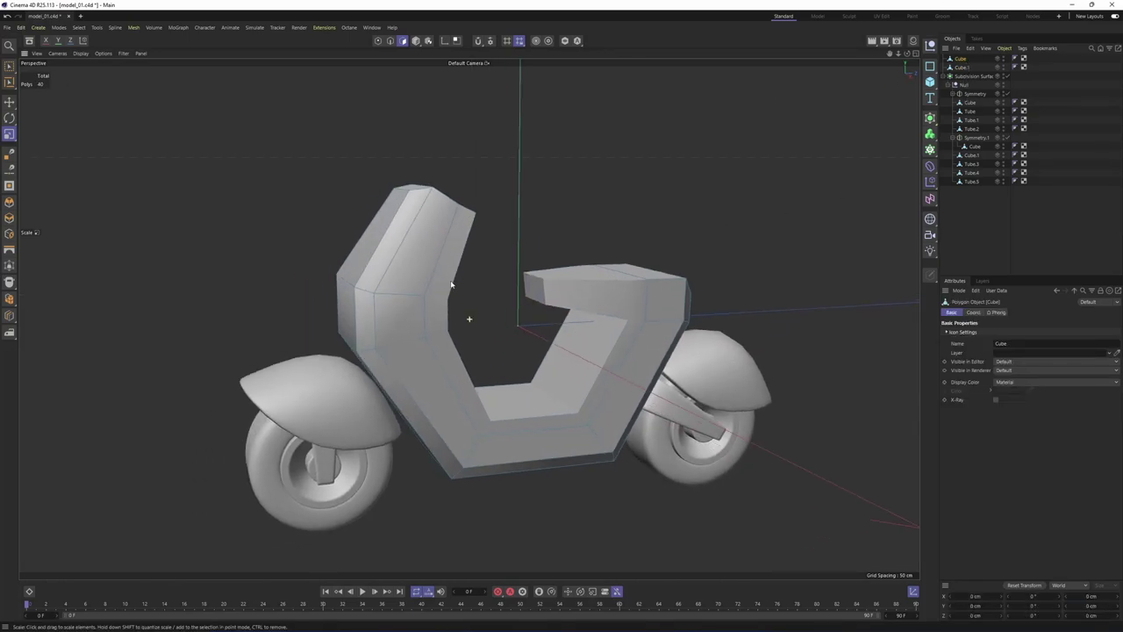
alt+right_drag(451, 283, 459, 295)
alt+drag(459, 295, 467, 312)
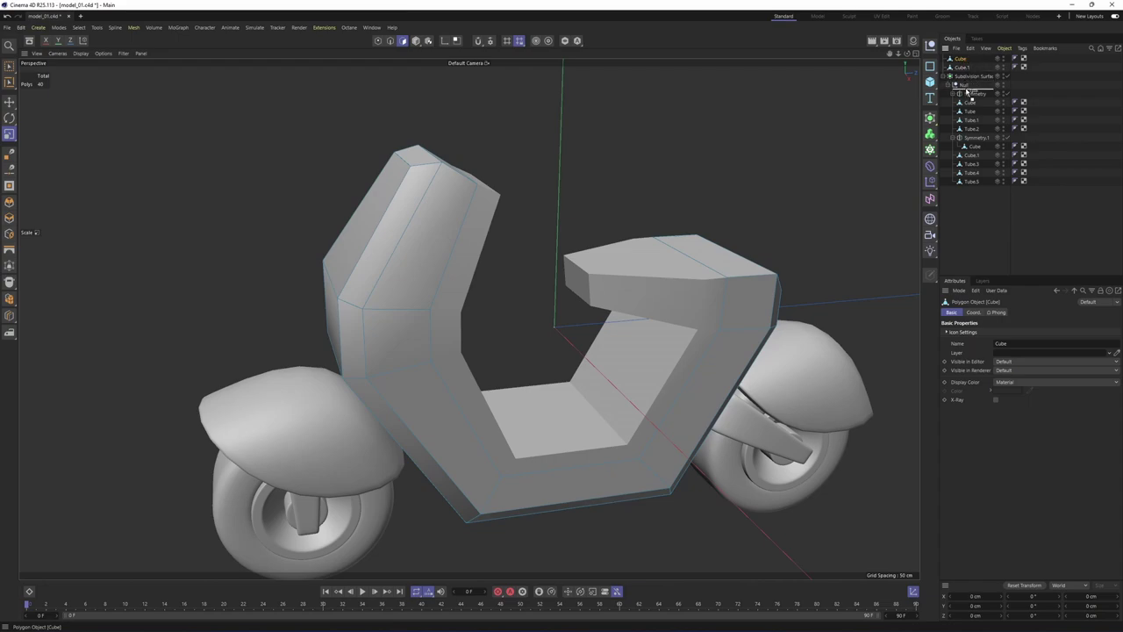
drag(971, 91, 970, 91)
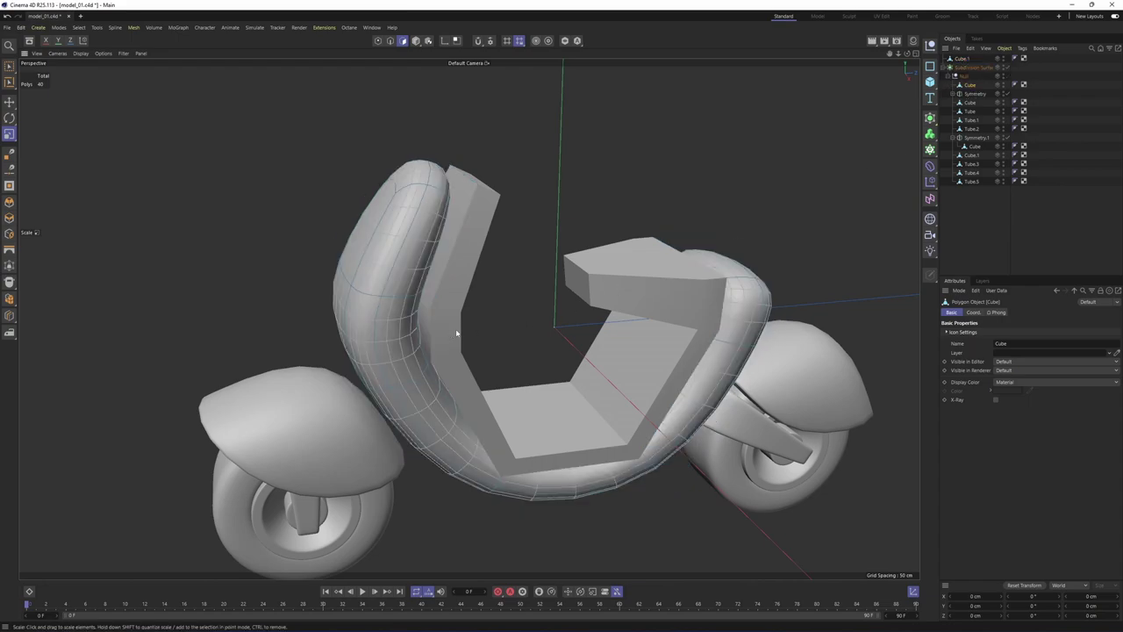
Add lengthwise loop cuts along the outer frame close to its side edges, at offsets of about 11 % and 86 %
alt+drag(457, 334, 589, 247)
right_click(588, 247)
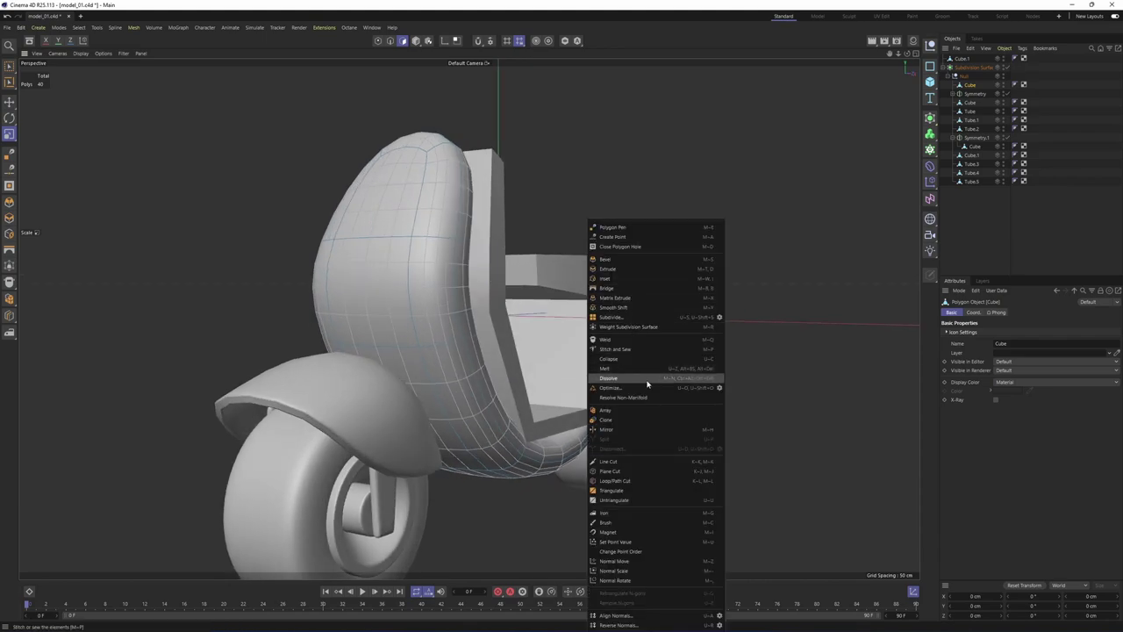
click(637, 481)
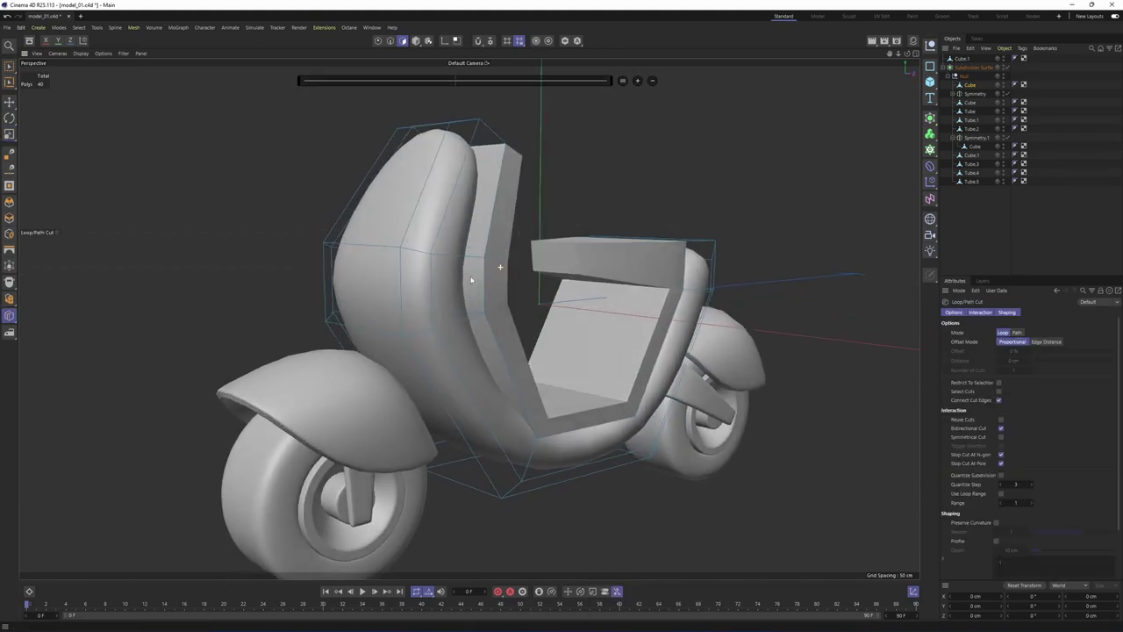
alt+drag(471, 280, 392, 343)
alt+right_drag(391, 343, 426, 346)
alt+drag(427, 345, 392, 363)
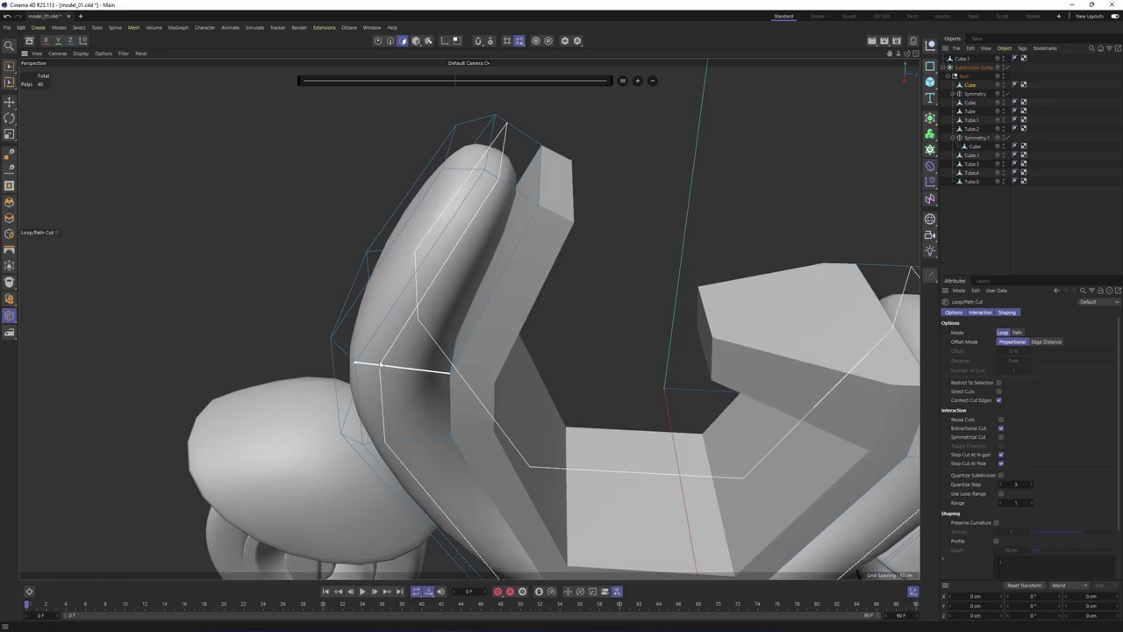
click(367, 365)
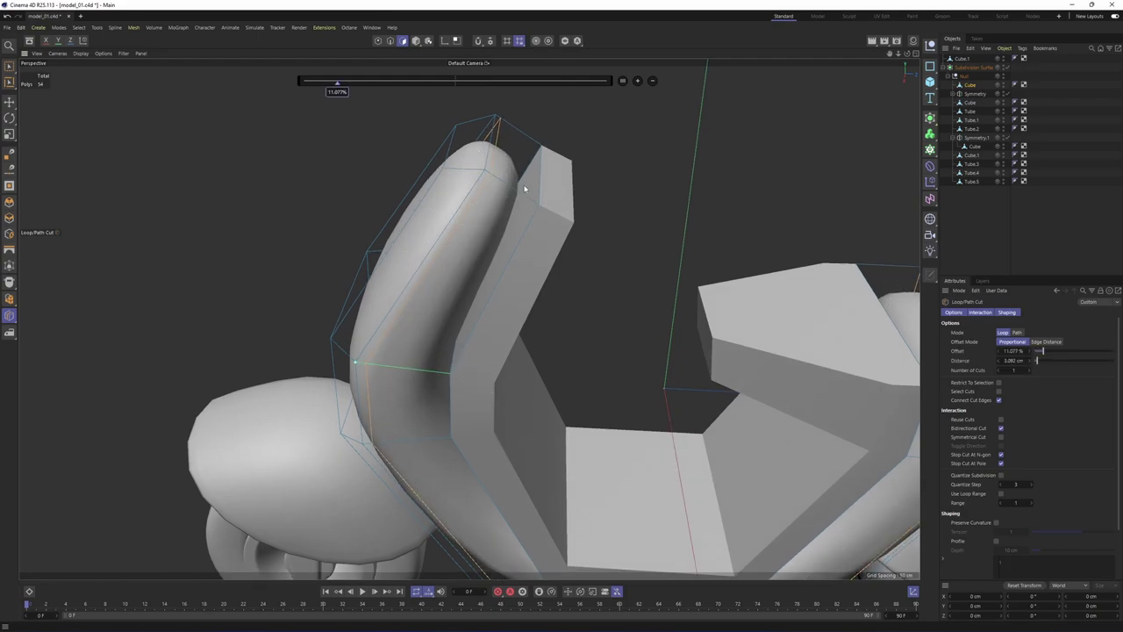
click(526, 205)
Add crosswise loop cuts to the outer frame near its lower bends and at the rear section beside the seat base
alt+drag(526, 206, 438, 203)
scroll(510, 277, up, 5)
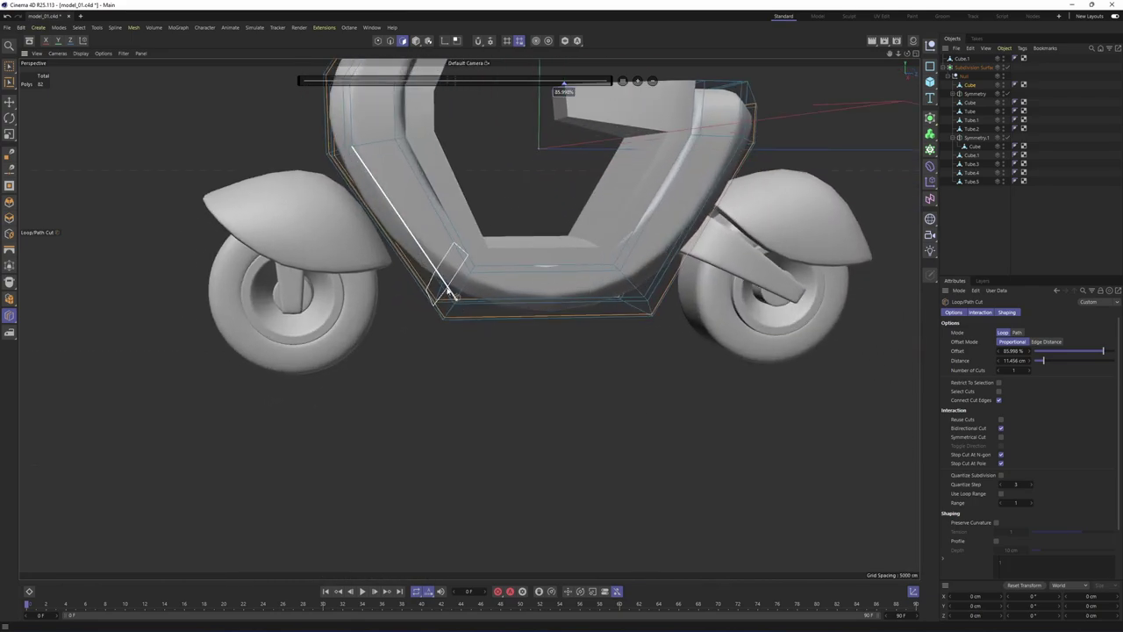
click(447, 291)
alt+drag(447, 292, 509, 296)
click(495, 358)
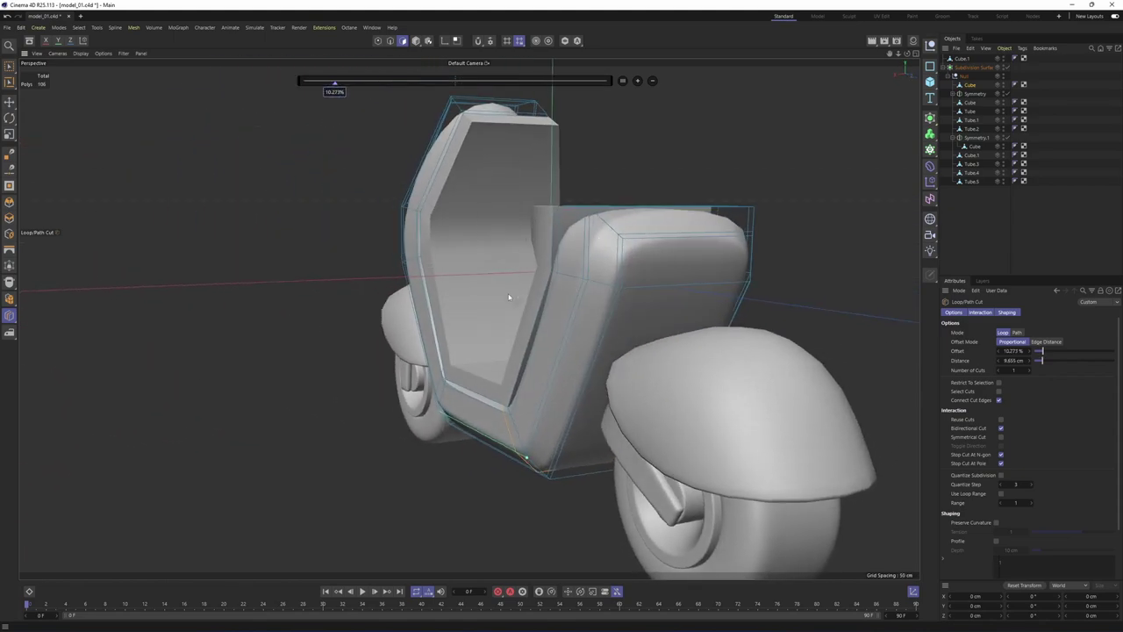
scroll(509, 296, up, 2)
click(585, 232)
Add crosswise loop cuts below and above the outer frame's front bends, with the upper one at an offset of about 12.5 %
alt+drag(536, 260, 634, 255)
alt+right_drag(633, 255, 562, 289)
alt+middle_drag(562, 289, 622, 238)
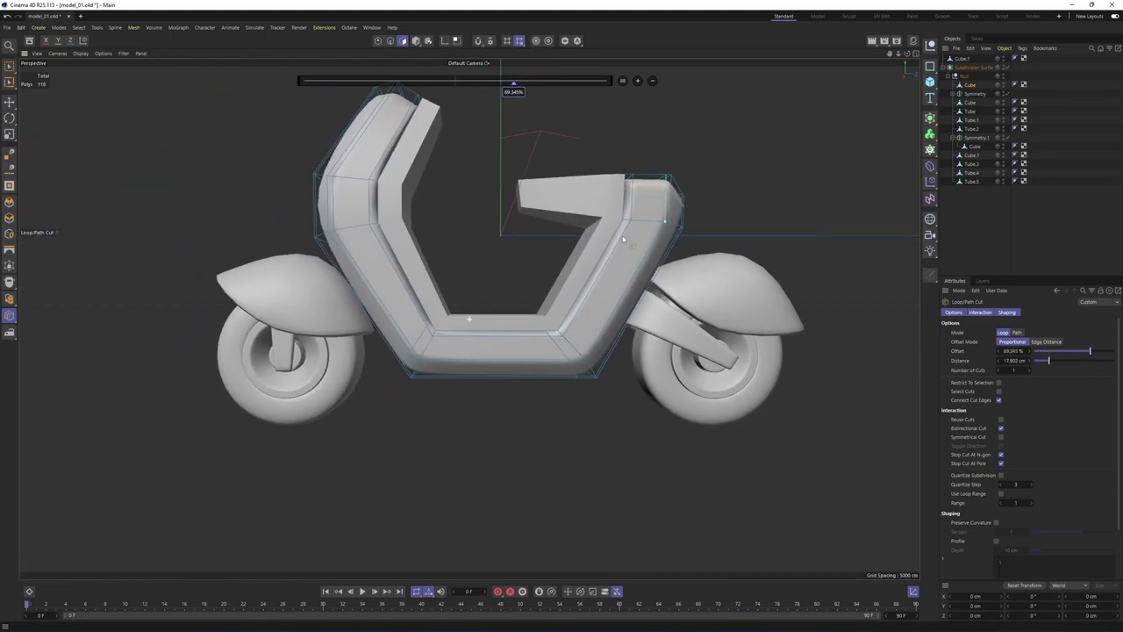
middle_click(621, 239)
alt+right_drag(342, 442, 365, 430)
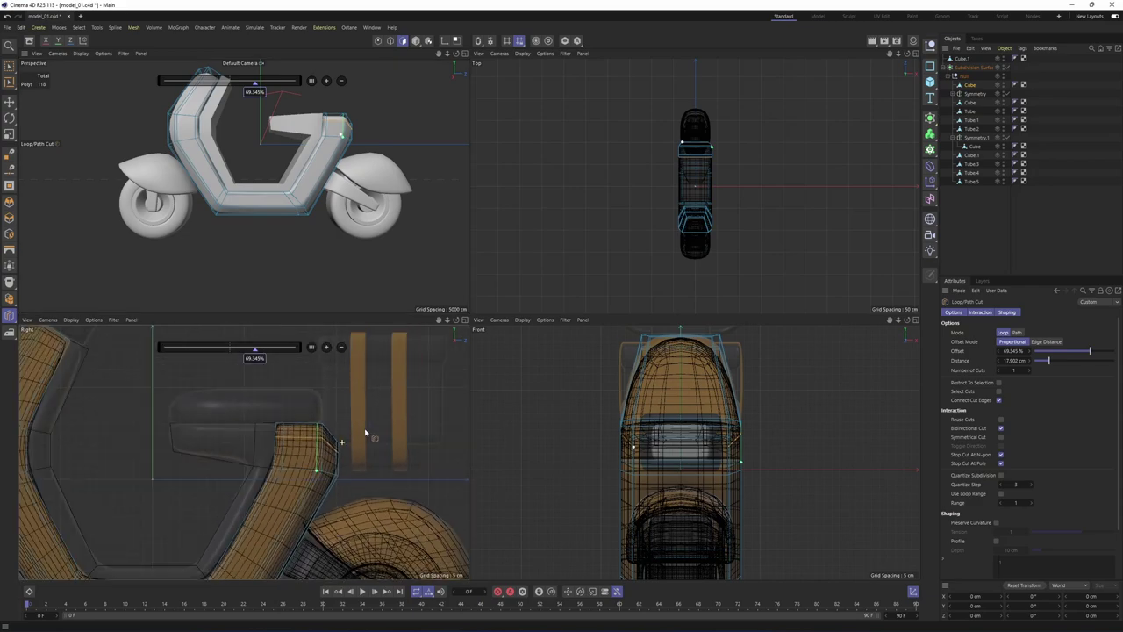
alt+middle_drag(316, 460, 391, 381)
alt+middle_drag(308, 436, 359, 498)
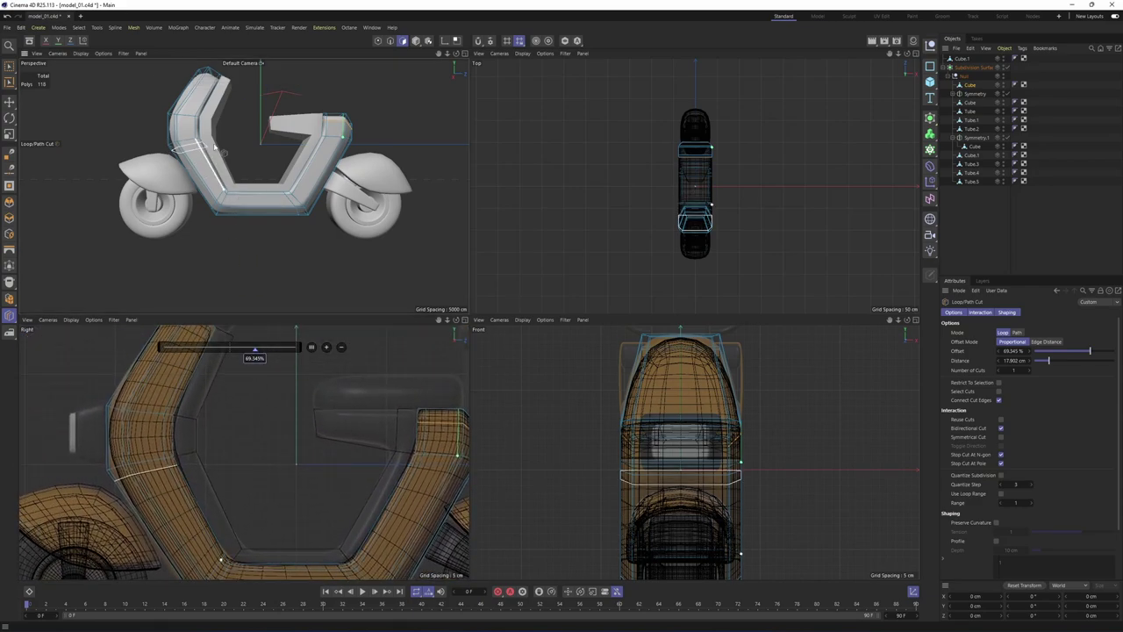
scroll(273, 183, up, 4)
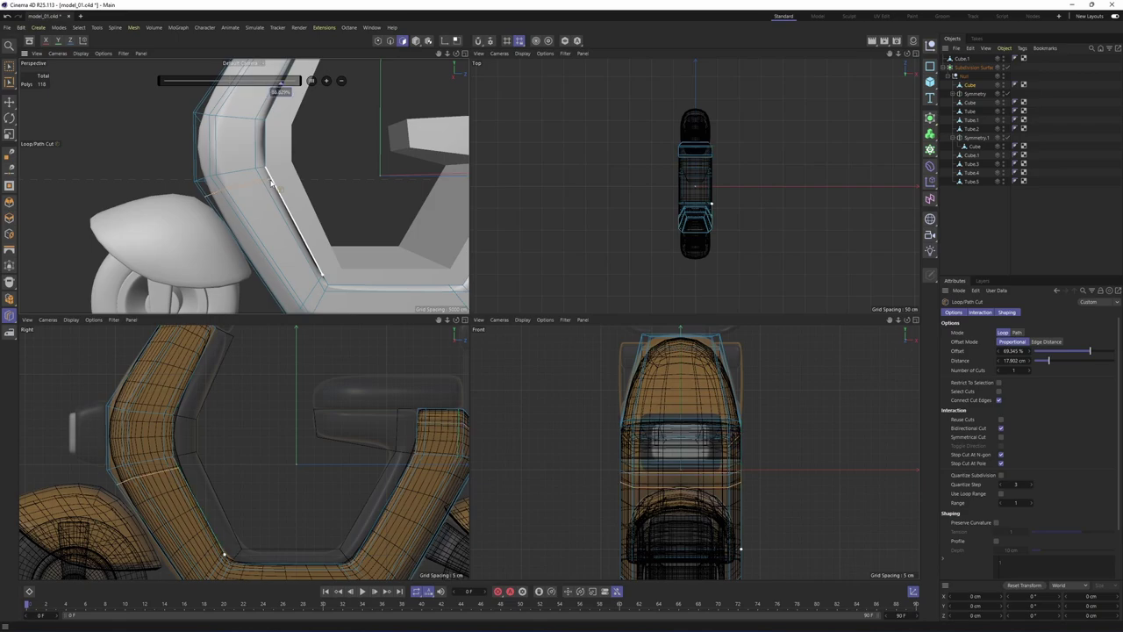
alt+drag(272, 183, 378, 219)
click(284, 186)
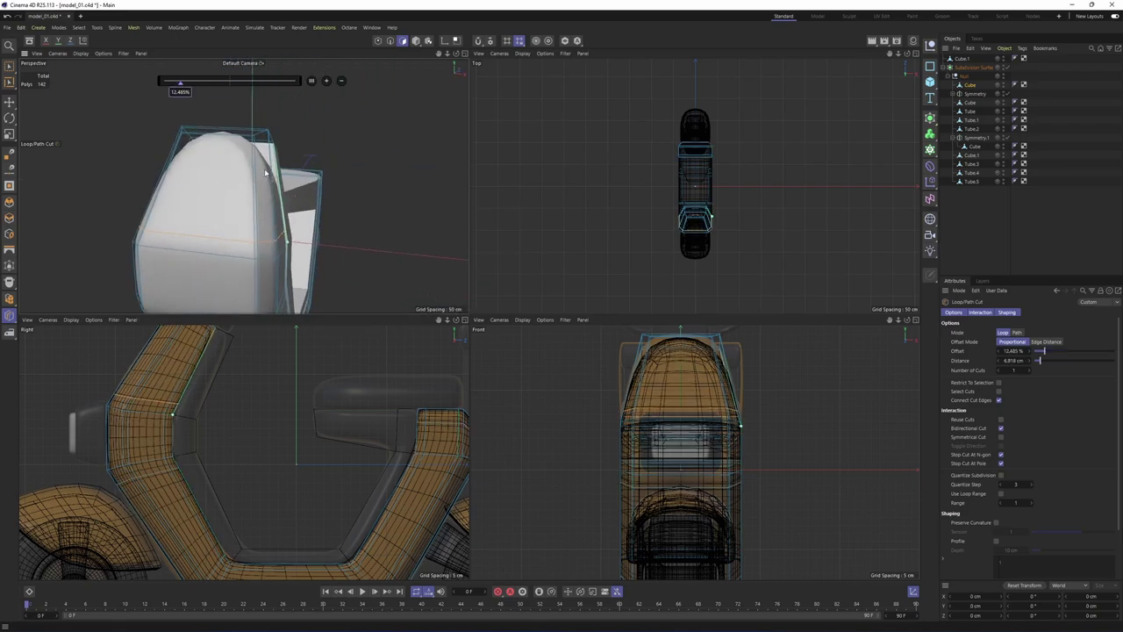
Add a horizontal loop cut across the outer frame's tapered front shield, between its top end and the upper bend
scroll(784, 447, up, 5)
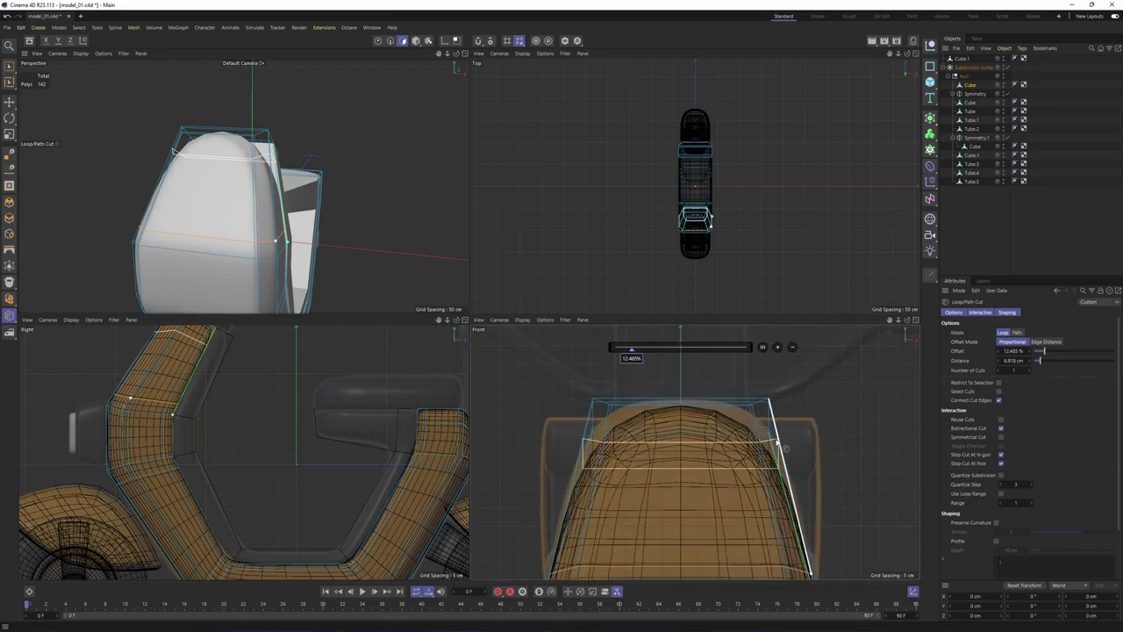
click(780, 449)
key(ctrl+z)
click(786, 468)
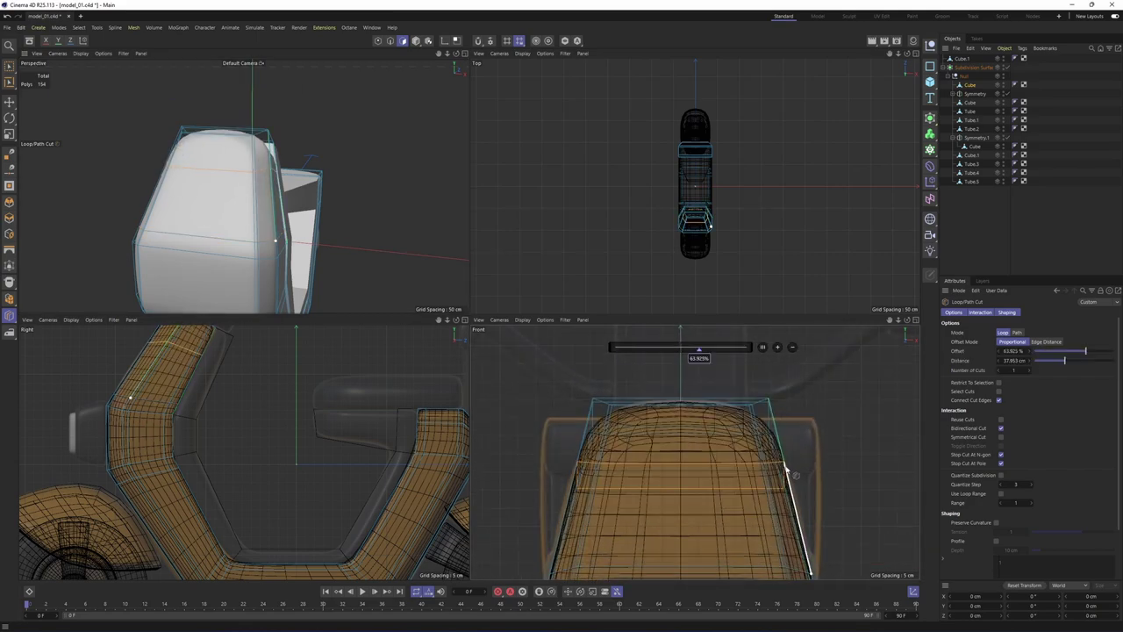
key(ctrl+z)
click(795, 479)
Move the inner lining object Cube.1 into the Null inside the Subdivision Surface so it is smoothed
middle_click(330, 257)
alt+middle_drag(520, 283, 434, 293)
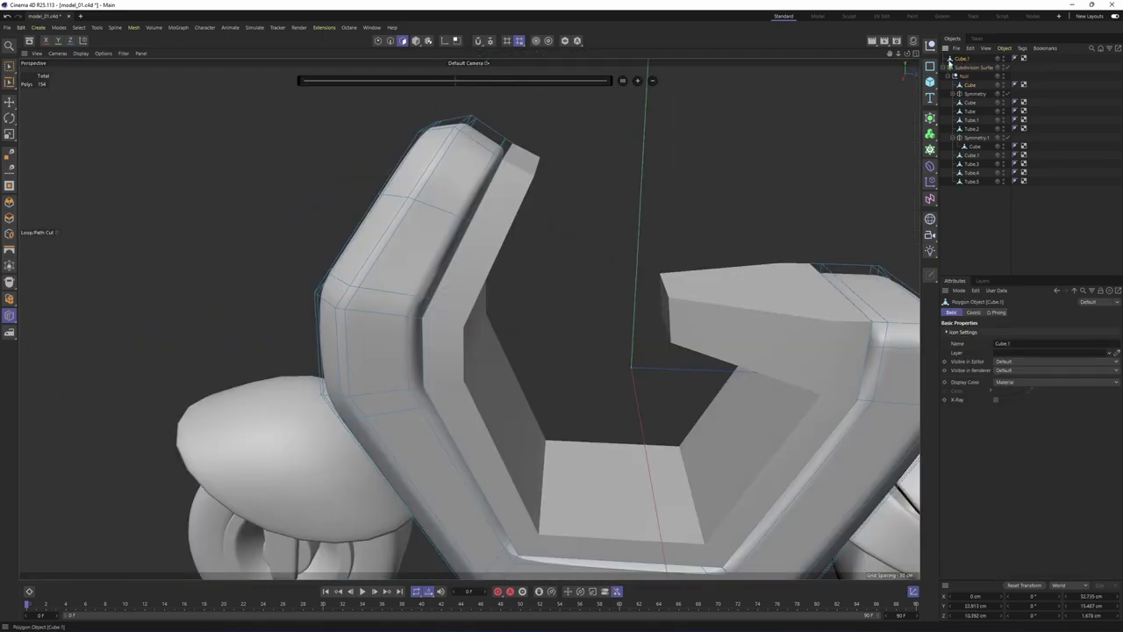
click(962, 58)
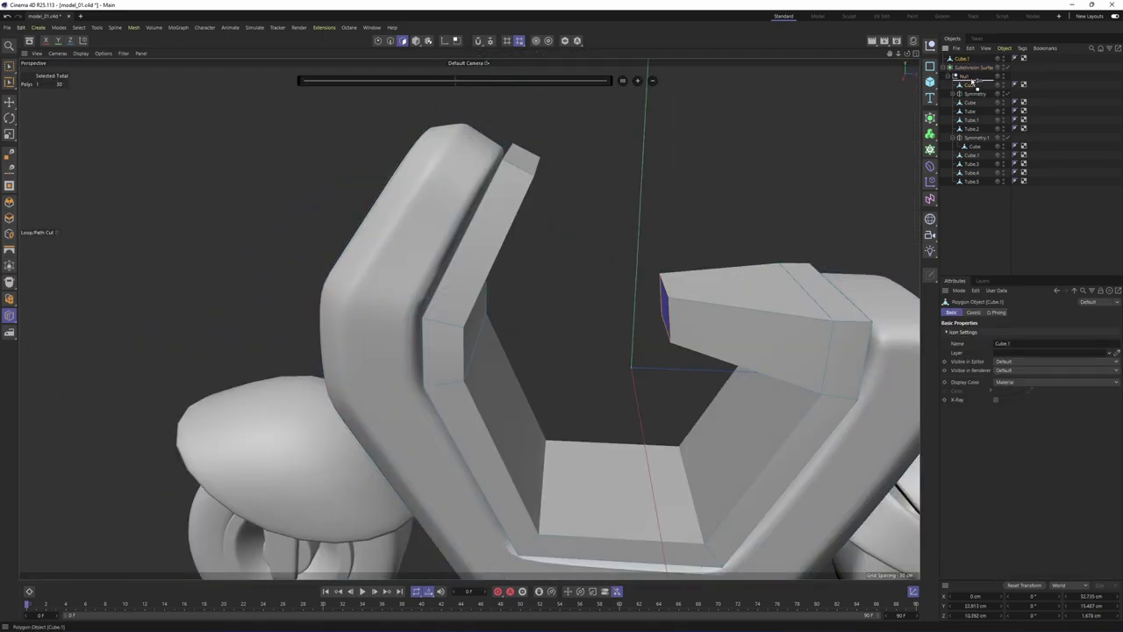
drag(972, 81, 972, 82)
Try to add loop cuts around the front bend of the smoothed inner lining
alt+drag(561, 213, 469, 158)
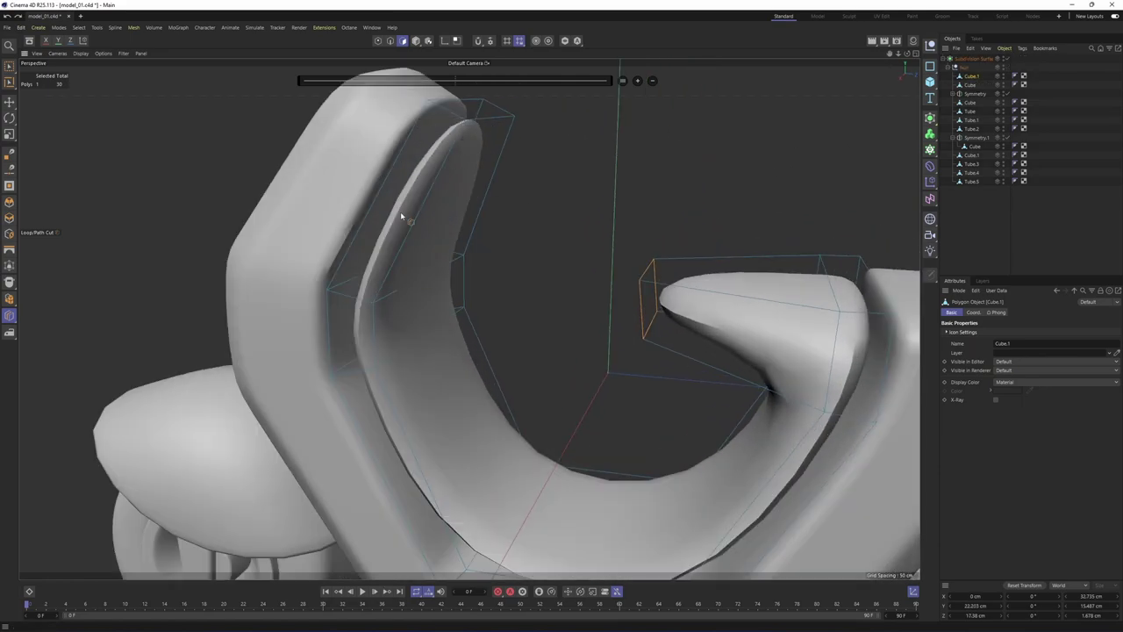
click(376, 294)
click(374, 353)
alt+middle_drag(414, 385, 446, 223)
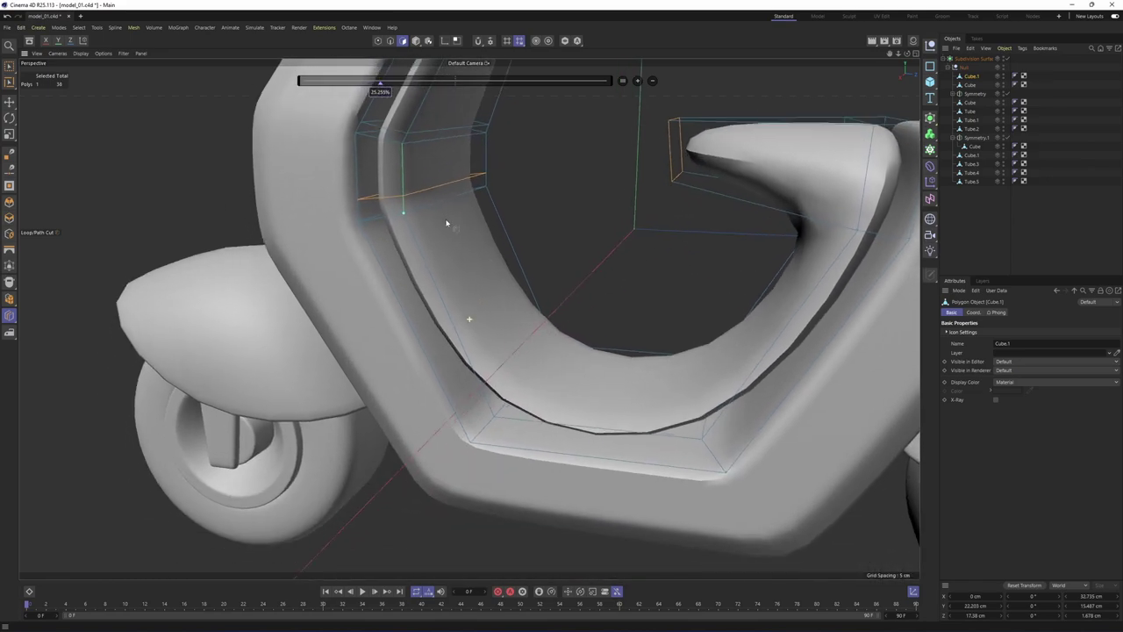
alt+drag(507, 412, 535, 421)
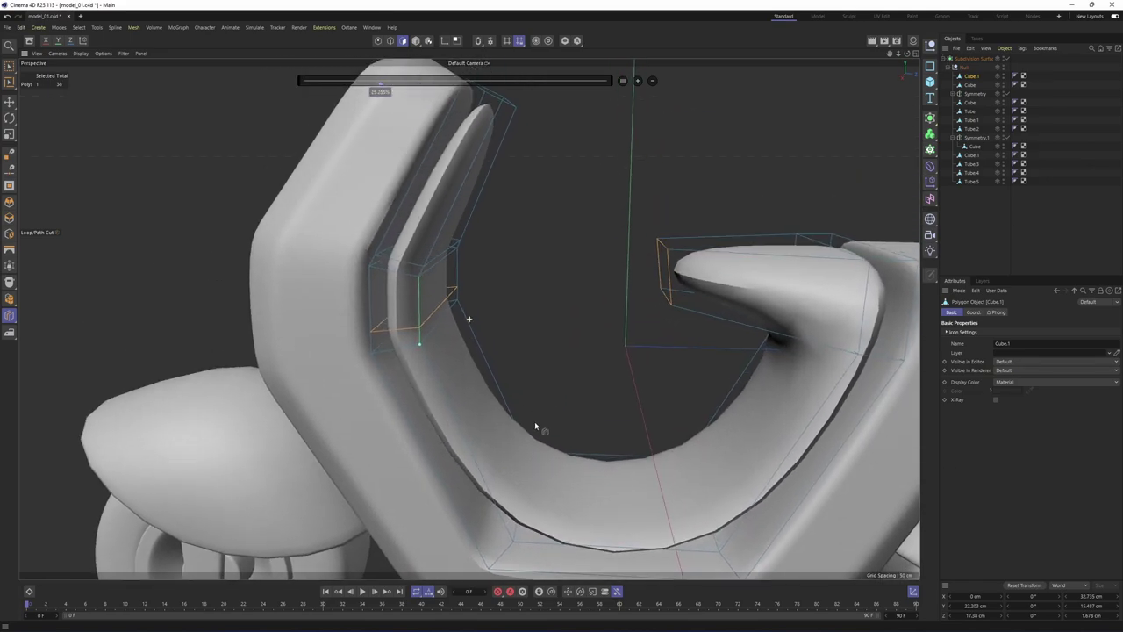
Turn off the Subdivision Surface and set the viewport display to Gouraud Shading (Lines)
click(1006, 58)
click(133, 27)
click(82, 54)
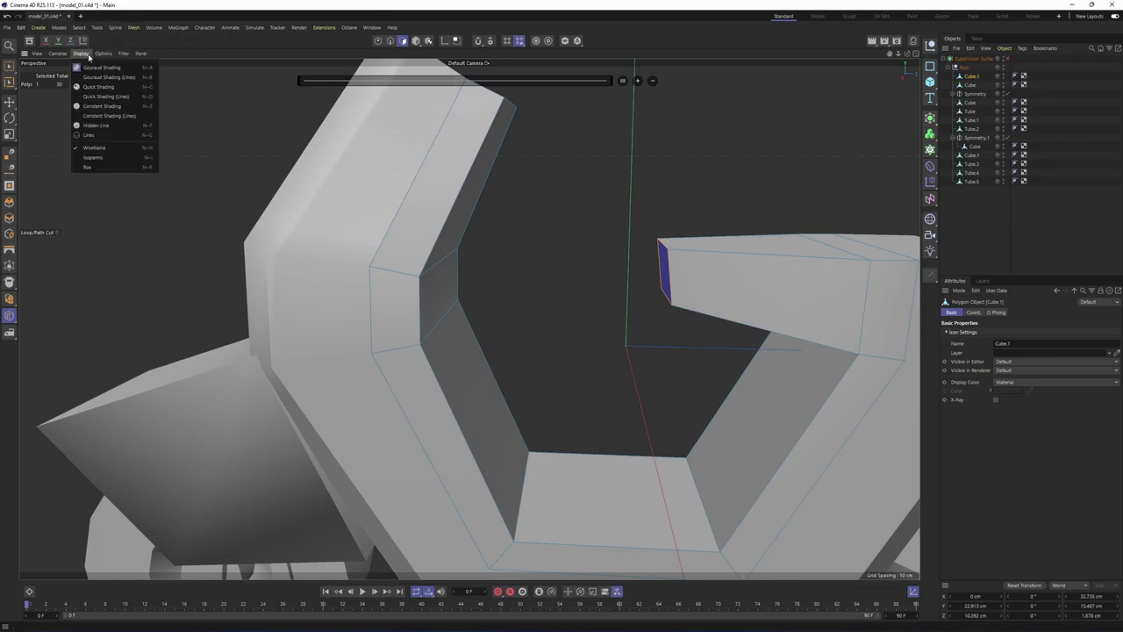
click(102, 78)
Add supporting loop cuts to the inner lining and seat base, close to the bends and along the side edges
alt+middle_drag(535, 242, 522, 299)
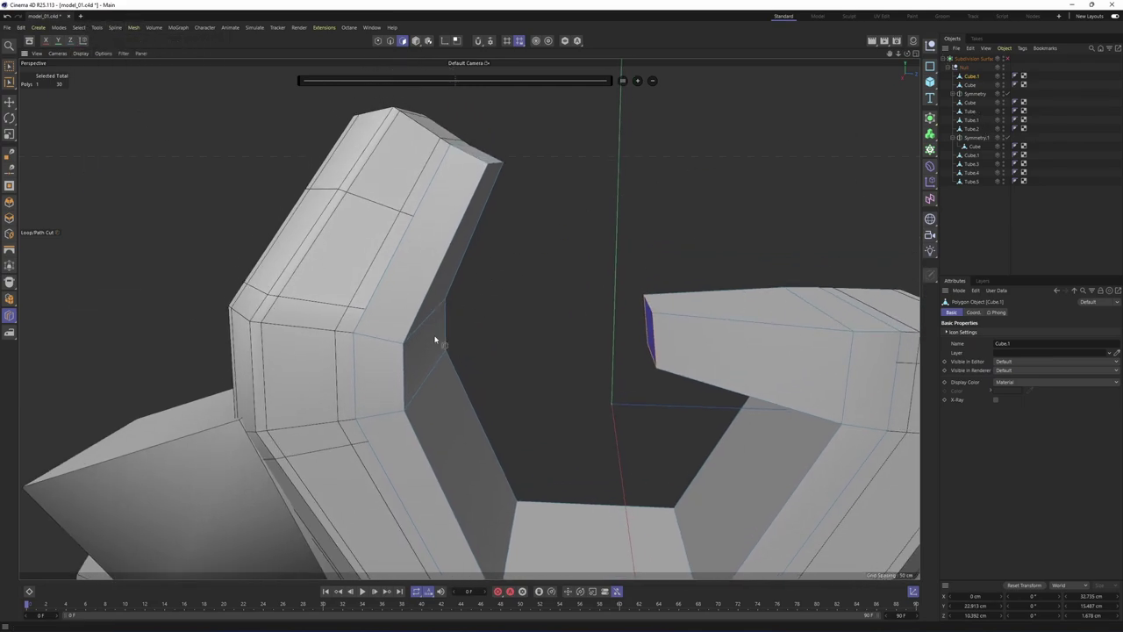
alt+drag(435, 339, 422, 303)
click(422, 303)
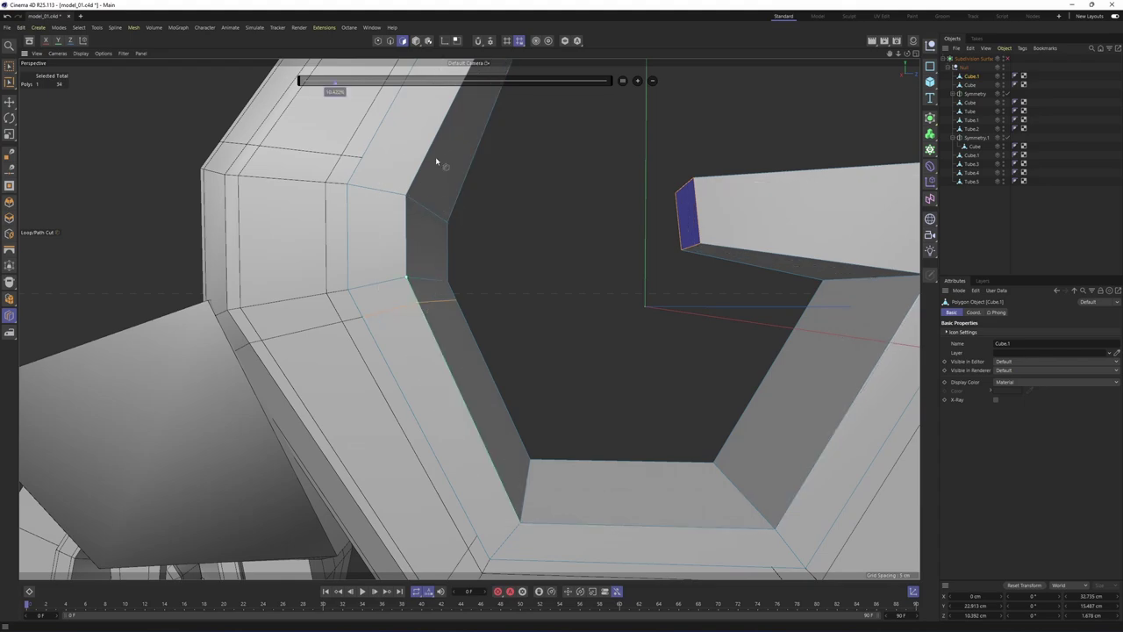
alt+drag(481, 213, 478, 360)
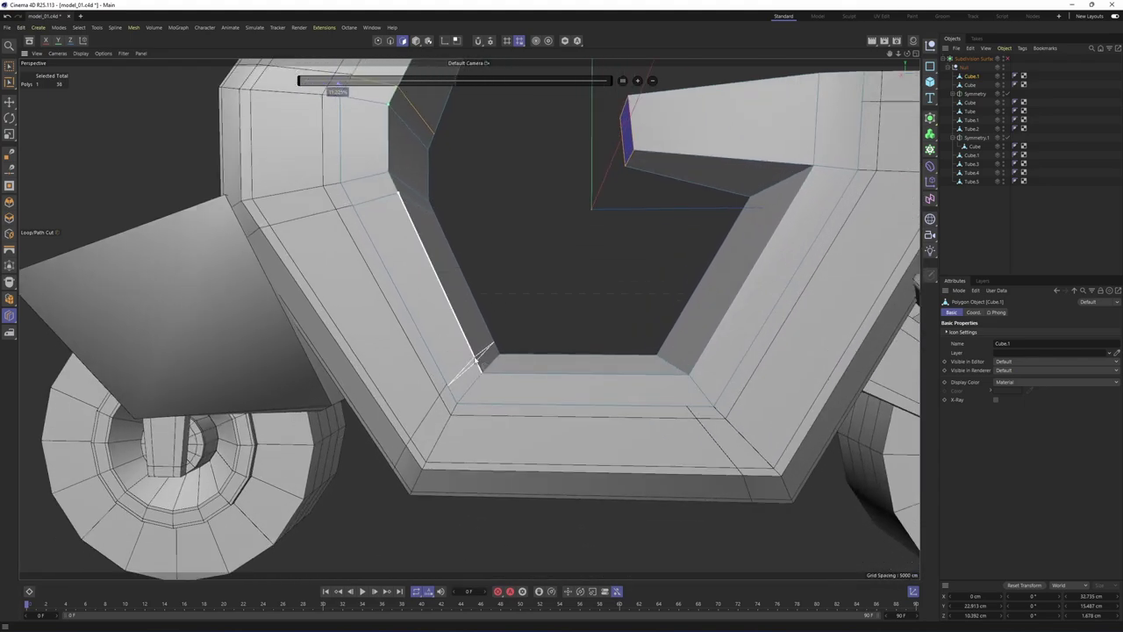
click(674, 379)
alt+drag(674, 379, 473, 230)
click(741, 238)
click(453, 290)
click(521, 221)
Turn the Subdivision Surface back on, deselect everything and return the viewport display to Gouraud Shading
key(q)
click(1052, 219)
mouse_move(774, 217)
alt+mouse_down()
mouse_move(640, 226)
mouse_move(713, 239)
mouse_move(784, 211)
alt+mouse_up()
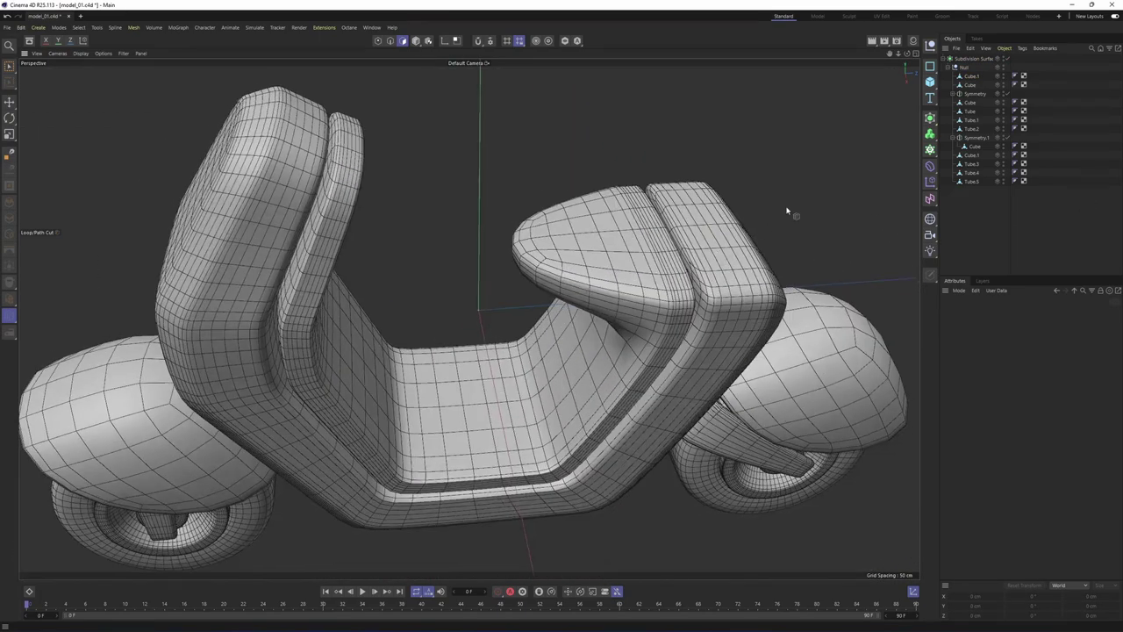
click(81, 54)
click(91, 69)
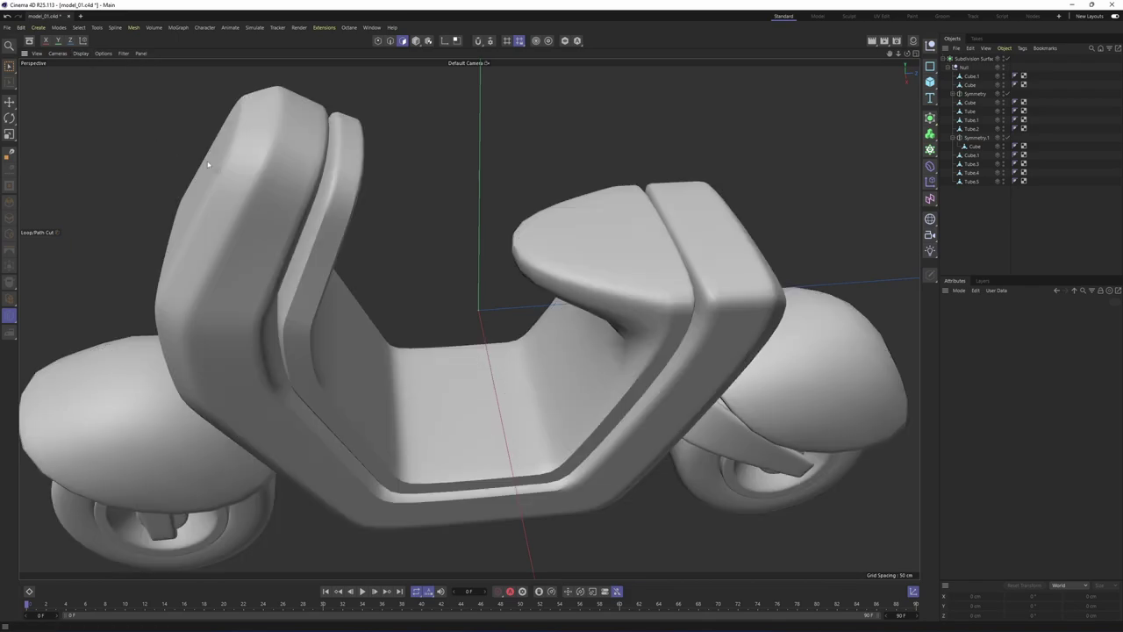
alt+drag(413, 233, 492, 230)
Set the Phong Angle of the inner lining to about 101° and that of the outer frame to about 100°
click(971, 76)
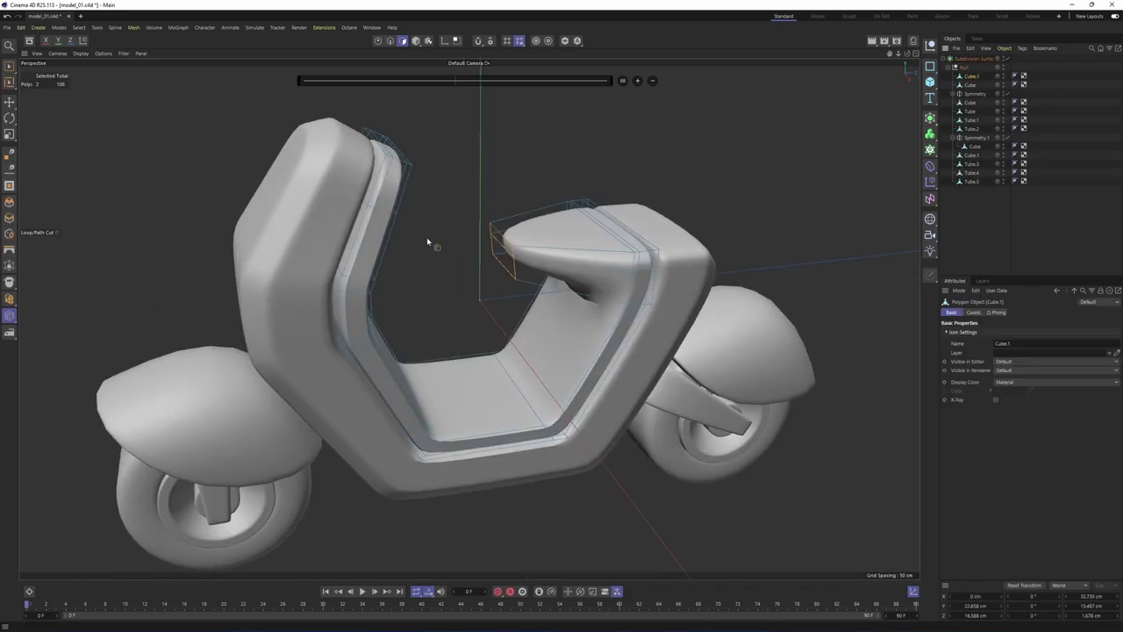
scroll(499, 284, up, 6)
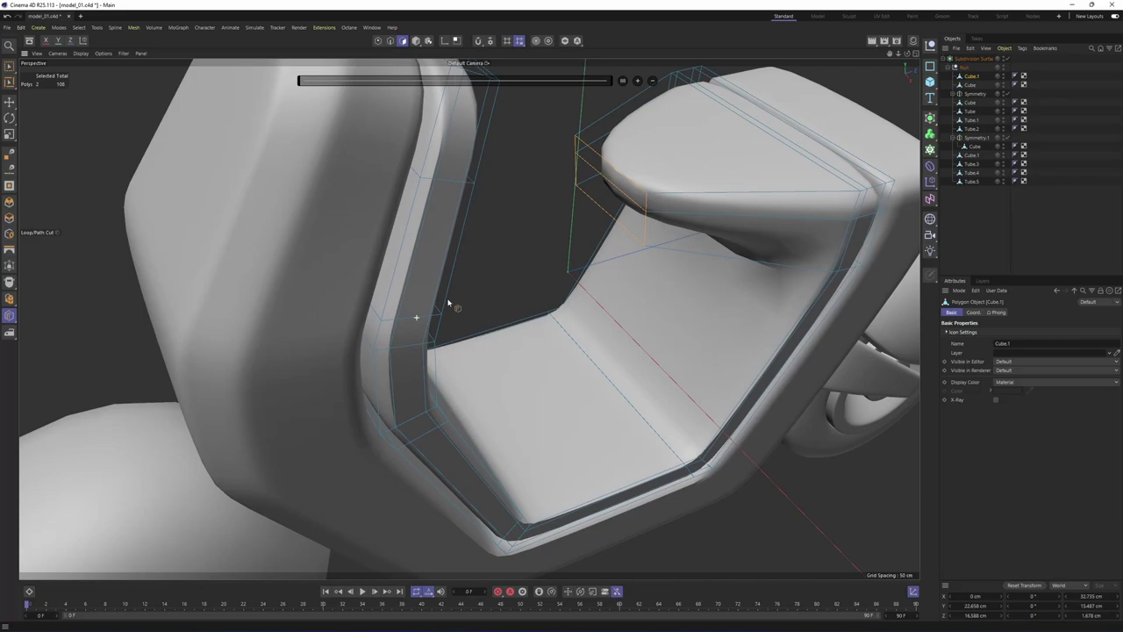
alt+drag(448, 302, 411, 313)
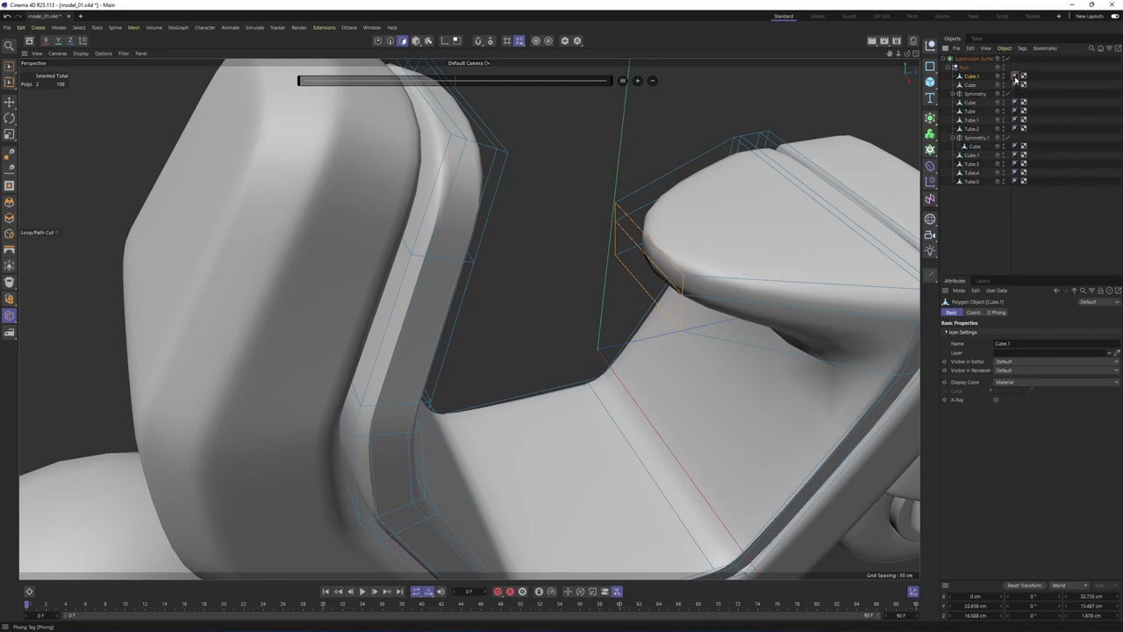
click(1016, 77)
drag(1074, 340, 1080, 341)
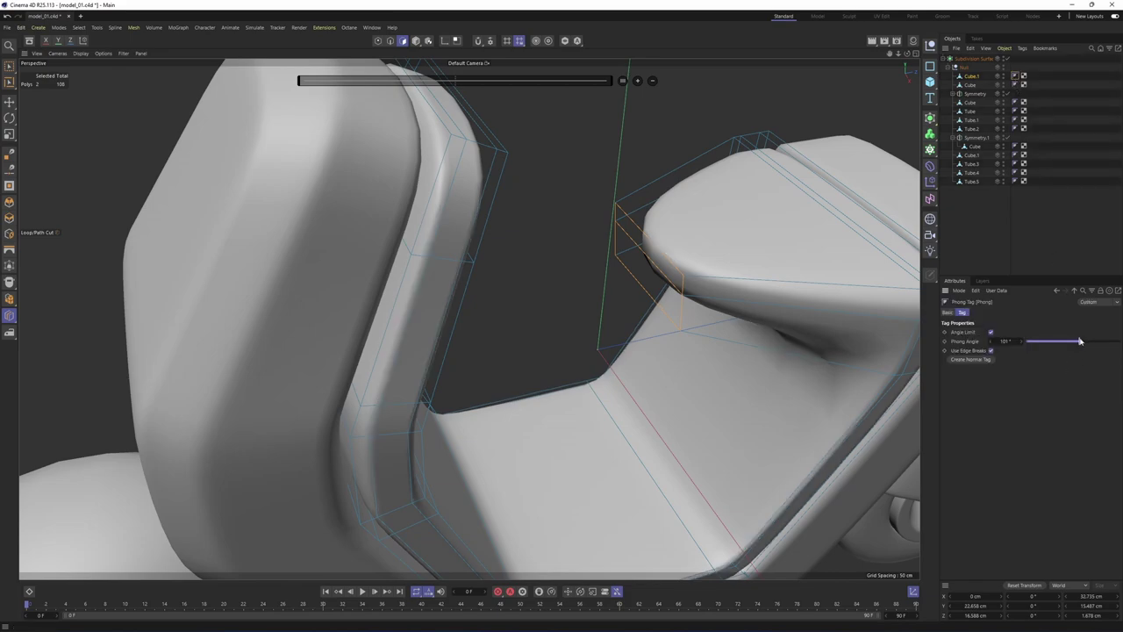
alt+drag(591, 332, 567, 299)
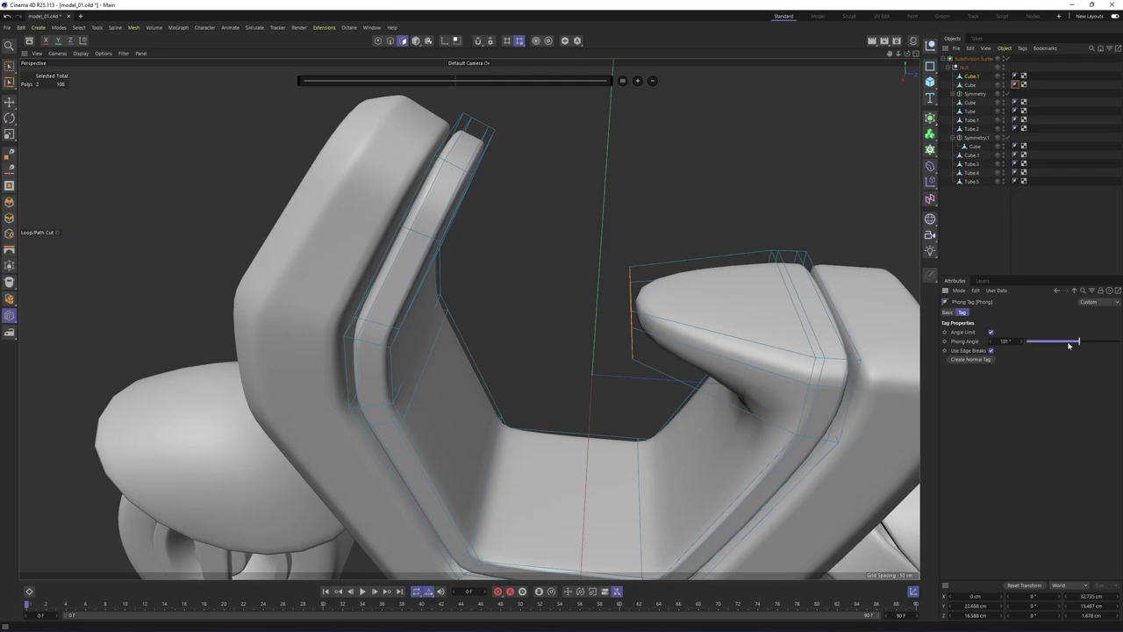
Turn off the Subdivision Surface and isolate the inner lining object Cube.1 in the viewport
alt+drag(650, 314, 491, 196)
key(e)
key(q)
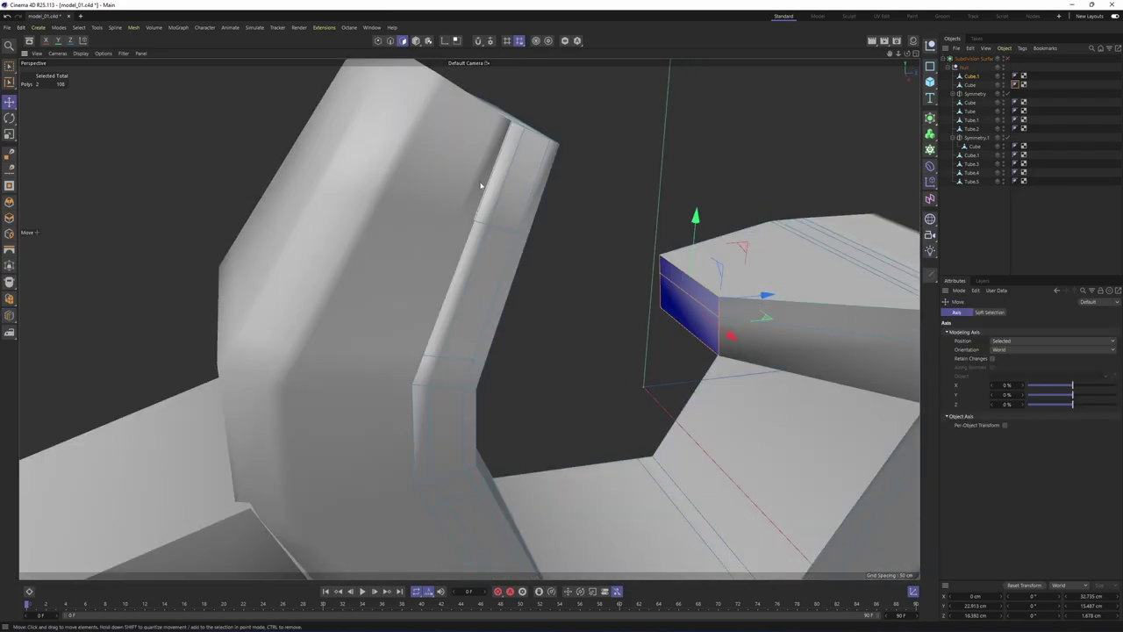
click(450, 251)
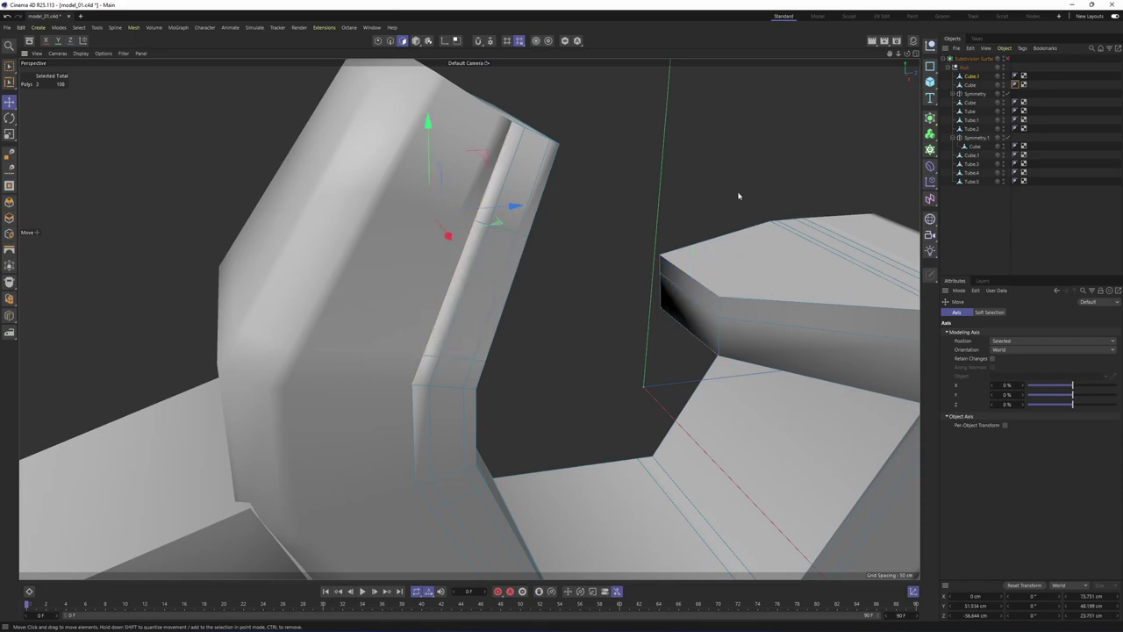
click(972, 76)
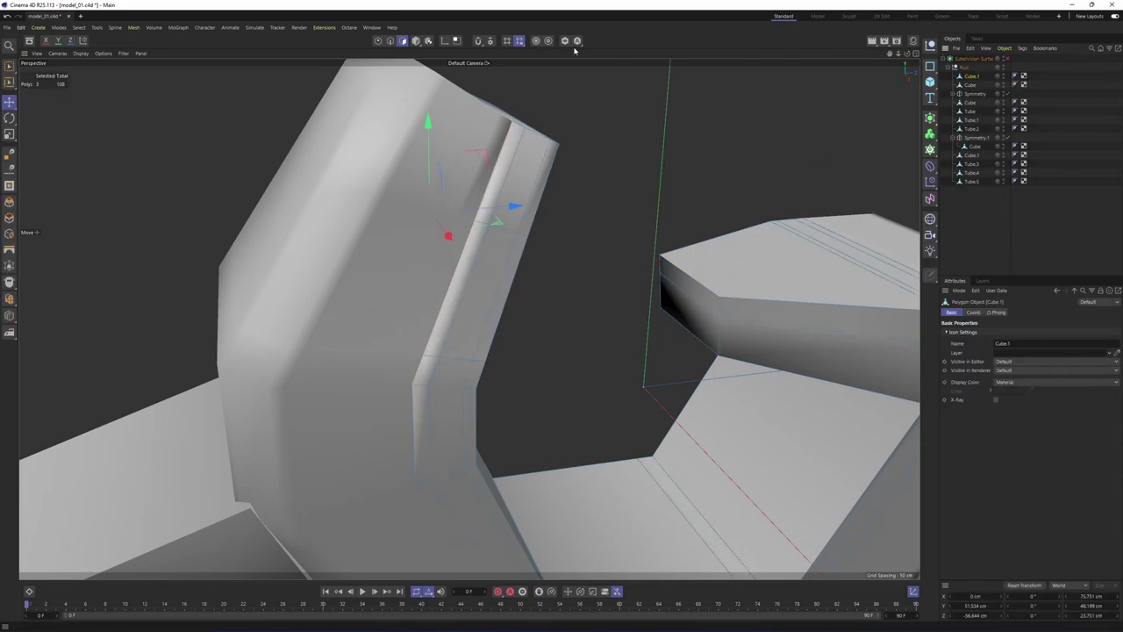
key(o)
alt+middle_drag(525, 215, 523, 208)
Select the outward-facing polygons of the inner lining, from the top of the front panel down to its base
click(498, 163)
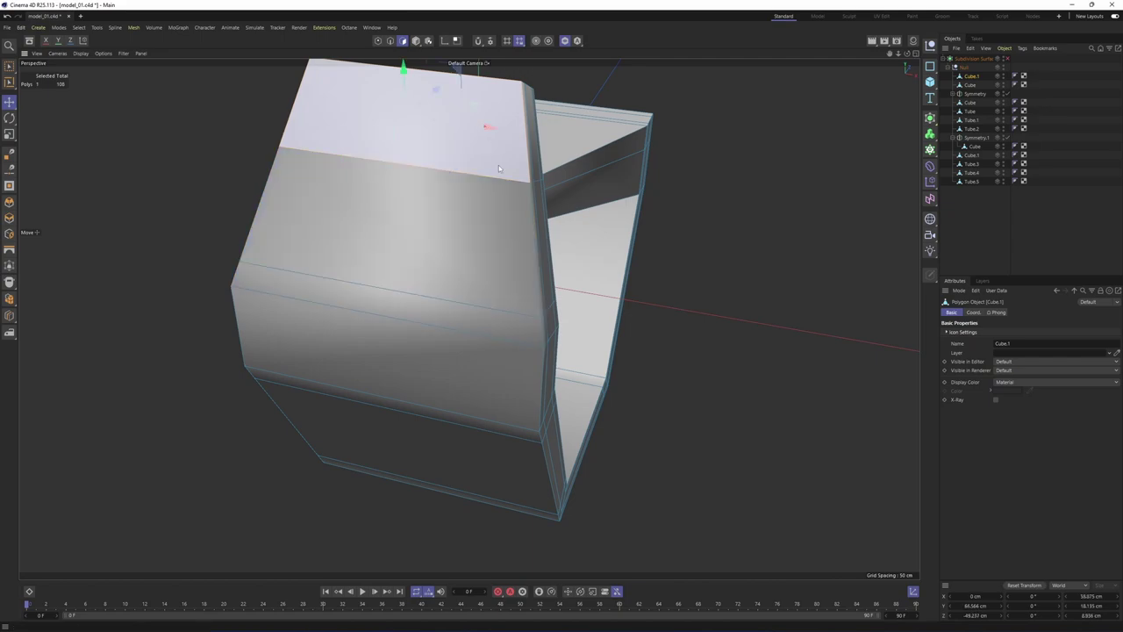
shift+click(472, 228)
shift+click(423, 309)
shift+click(423, 362)
shift+click(445, 415)
alt+drag(502, 456, 469, 343)
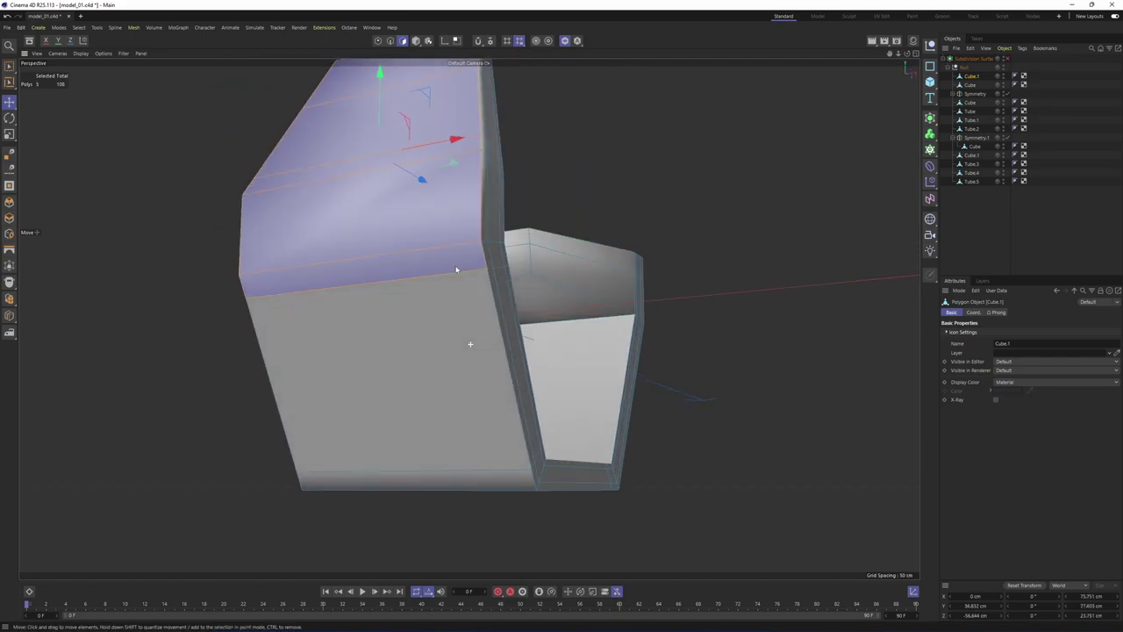
shift+click(472, 358)
shift+click(488, 481)
Extend the selection across the lining's underside and up its rear outer side, to twelve polygons
alt+middle_drag(644, 439, 564, 394)
alt+drag(565, 394, 368, 456)
shift+click(364, 444)
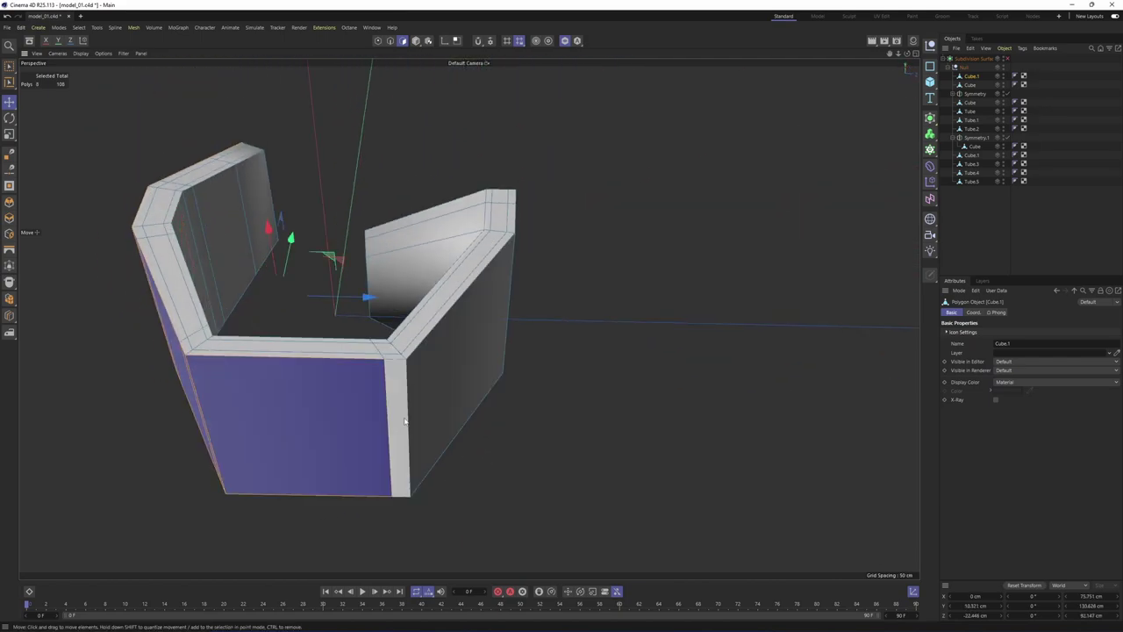
shift+click(404, 428)
shift+click(439, 411)
alt+drag(447, 395, 421, 239)
alt+middle_drag(421, 239, 417, 308)
shift+click(417, 308)
shift+click(433, 279)
alt+drag(464, 253, 746, 327)
click(585, 294)
key(ctrl+a)
right_click(591, 283)
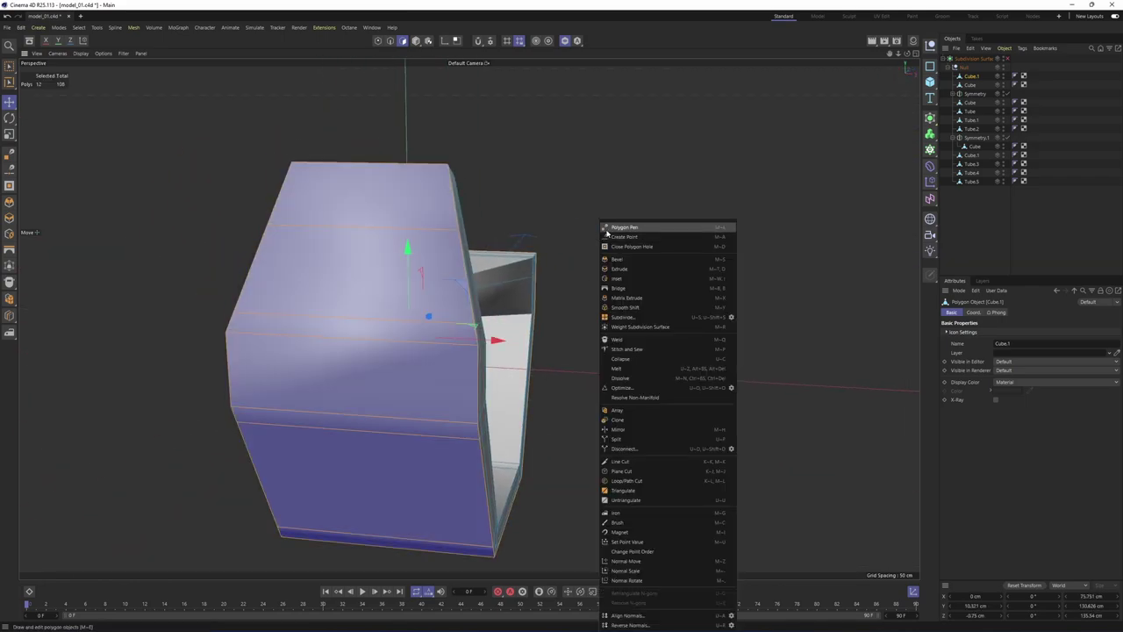
Inset the selected outer polygons of the lining by about 2.47 cm and preview them with the Subdivision Surface on
click(625, 279)
alt+drag(615, 283, 536, 291)
alt+right_drag(536, 291, 584, 263)
alt+middle_drag(547, 247, 566, 285)
drag(566, 285, 571, 285)
drag(510, 408, 510, 412)
drag(622, 304, 589, 279)
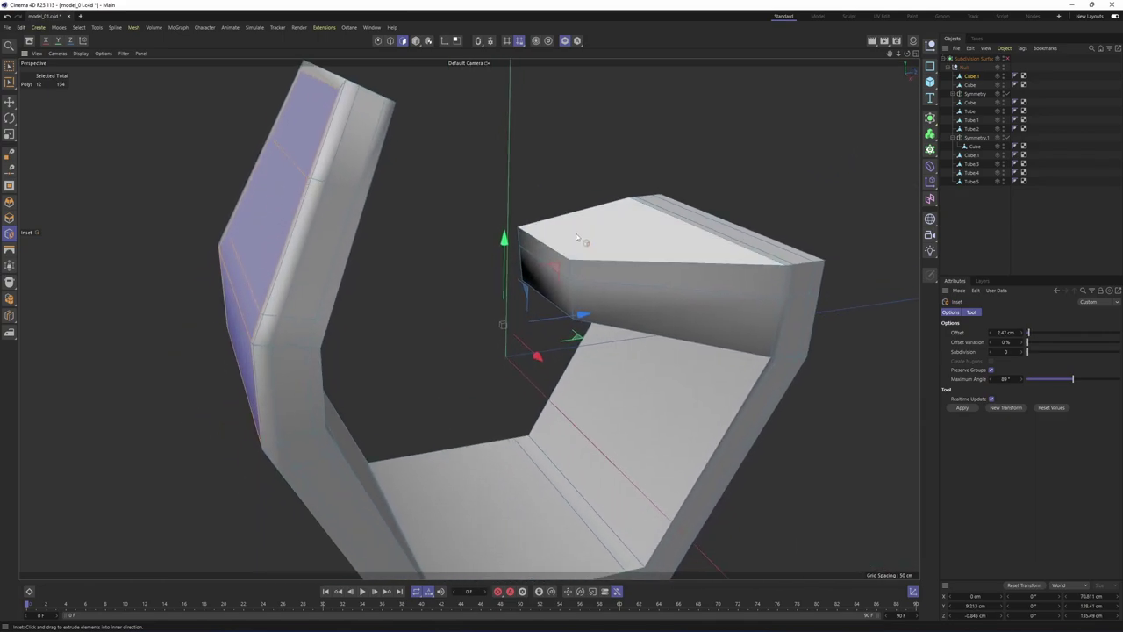
alt+right_drag(590, 279, 567, 261)
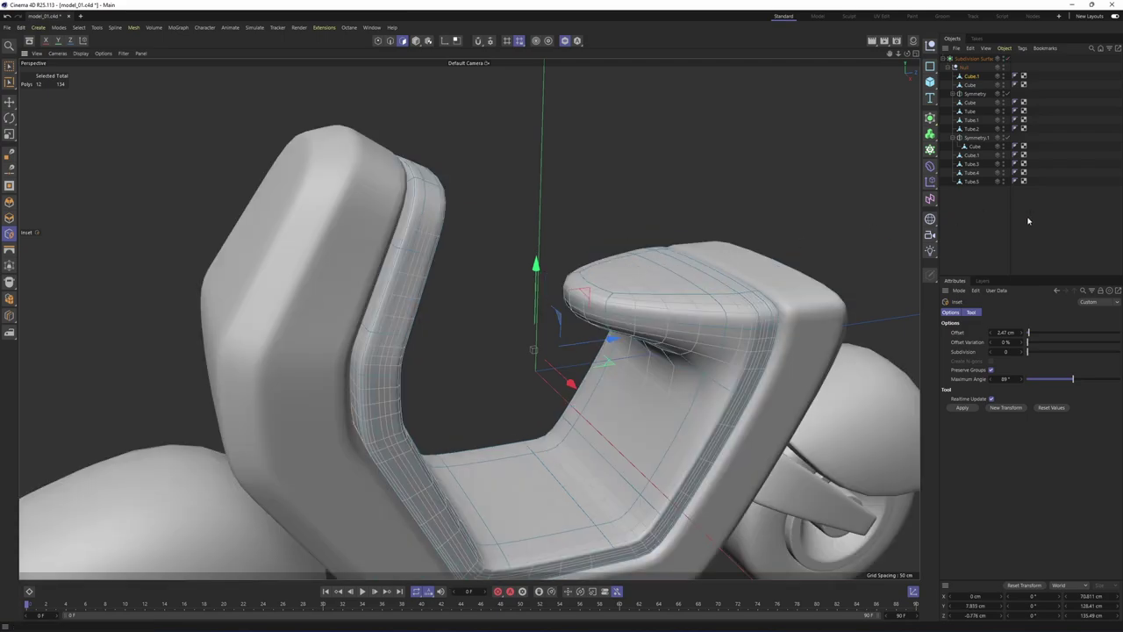
alt+drag(582, 266, 439, 303)
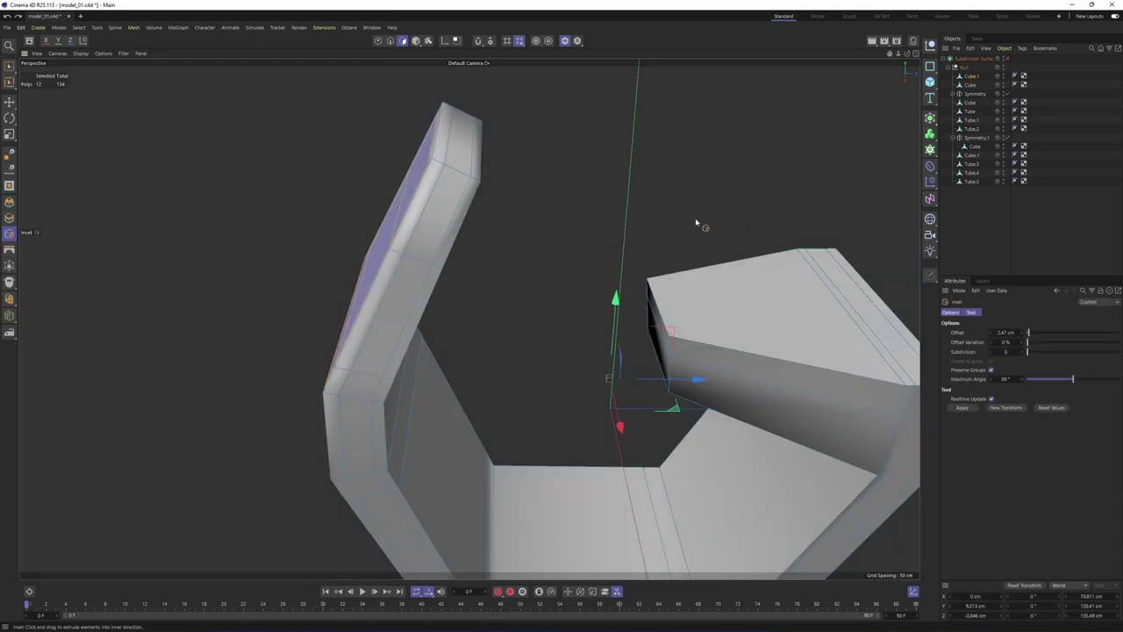
Switch the viewport isolation from the inner lining to the outer frame object Cube
alt+drag(696, 222, 660, 243)
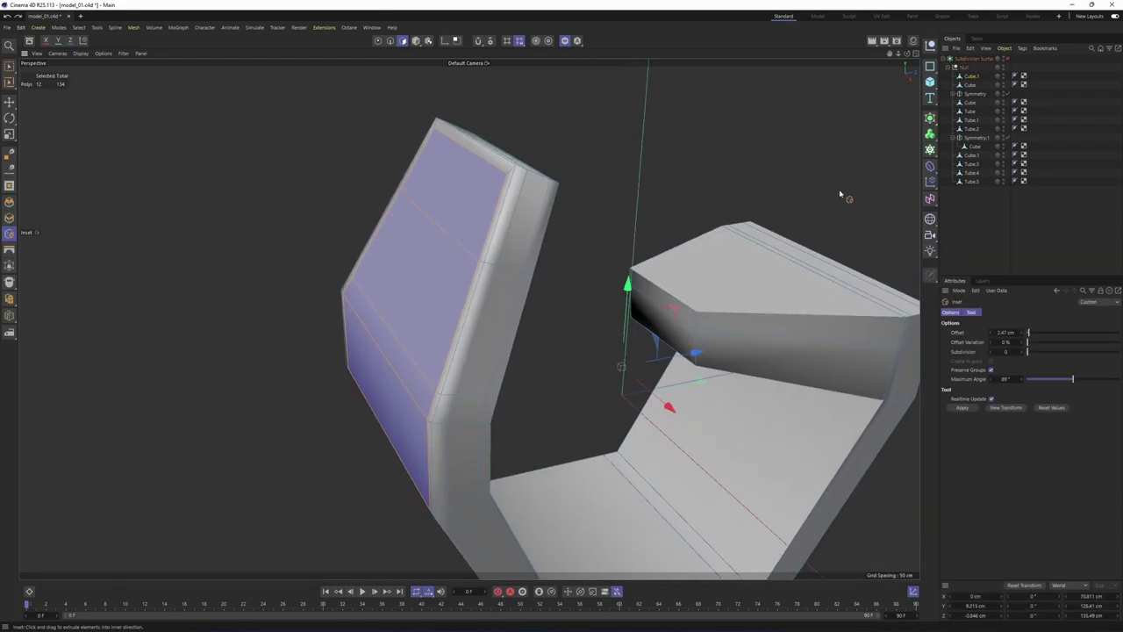
click(971, 84)
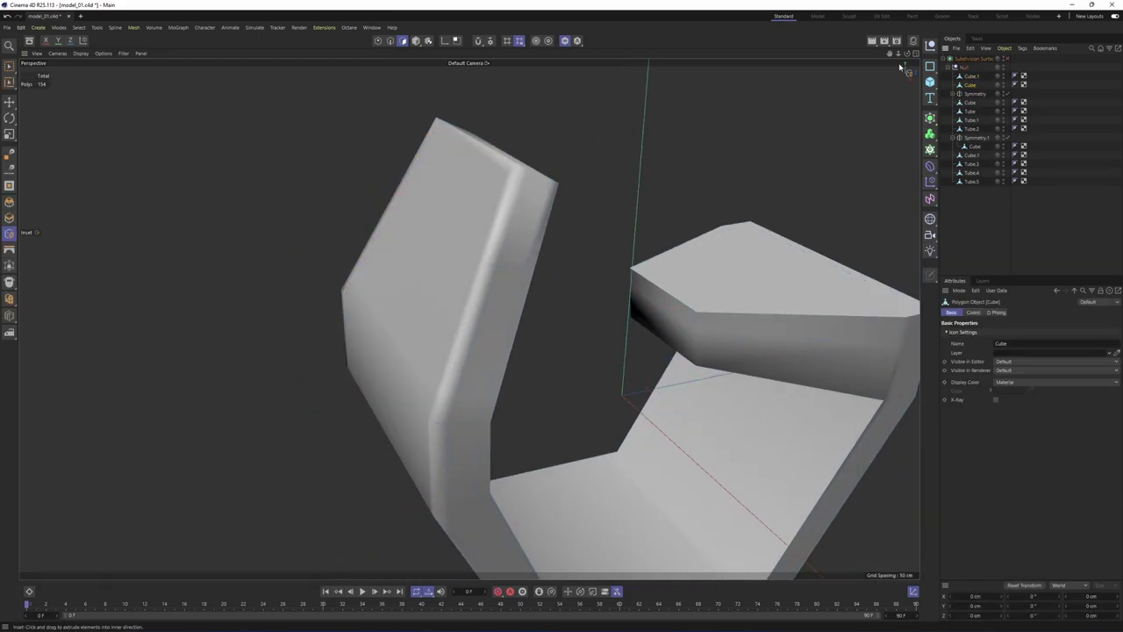
click(566, 41)
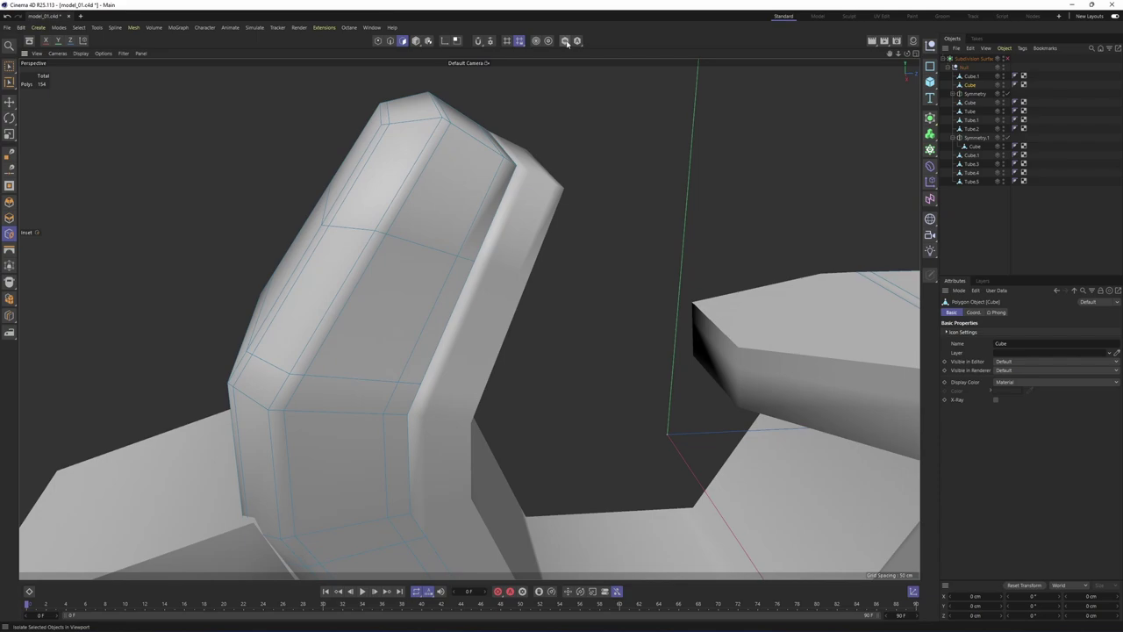
click(567, 42)
alt+drag(543, 202, 362, 143)
Select the twelve inward-facing polygons of the outer frame and inset them by 2.47 cm
key(e)
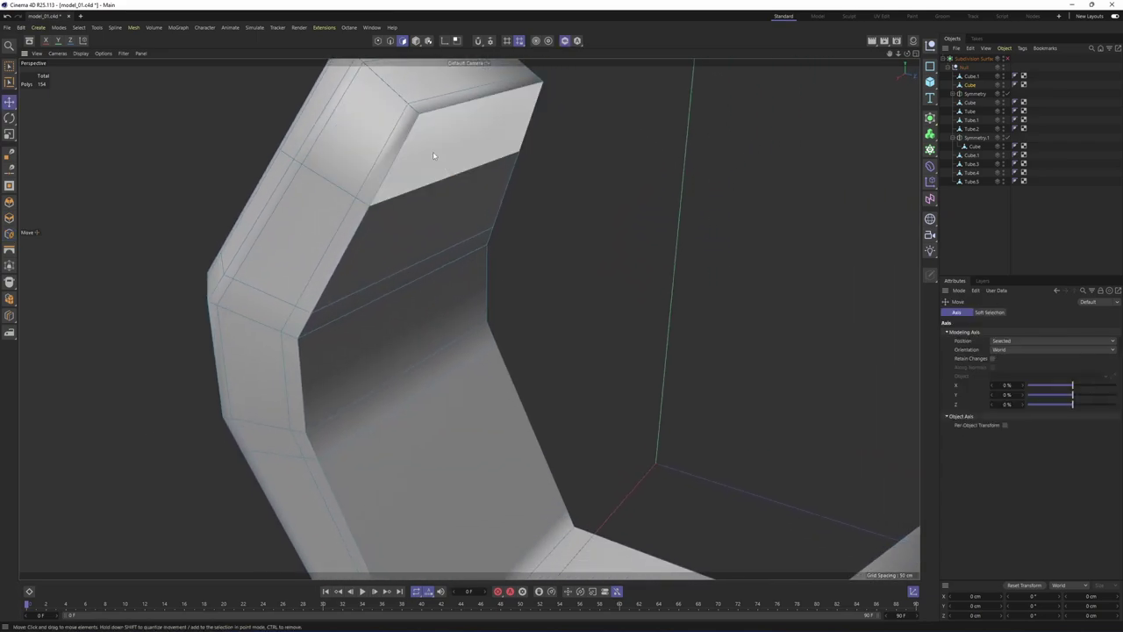
mouse_move(433, 156)
right_down()
mouse_move(419, 271)
mouse_move(446, 421)
right_up()
mouse_move(466, 351)
alt+mouse_down()
mouse_move(529, 354)
mouse_move(597, 392)
alt+mouse_up()
mouse_move(518, 399)
shift+right_down()
mouse_move(354, 404)
mouse_move(737, 333)
mouse_move(842, 213)
shift+right_up()
scroll(793, 213, down, 3)
alt+drag(736, 212, 572, 251)
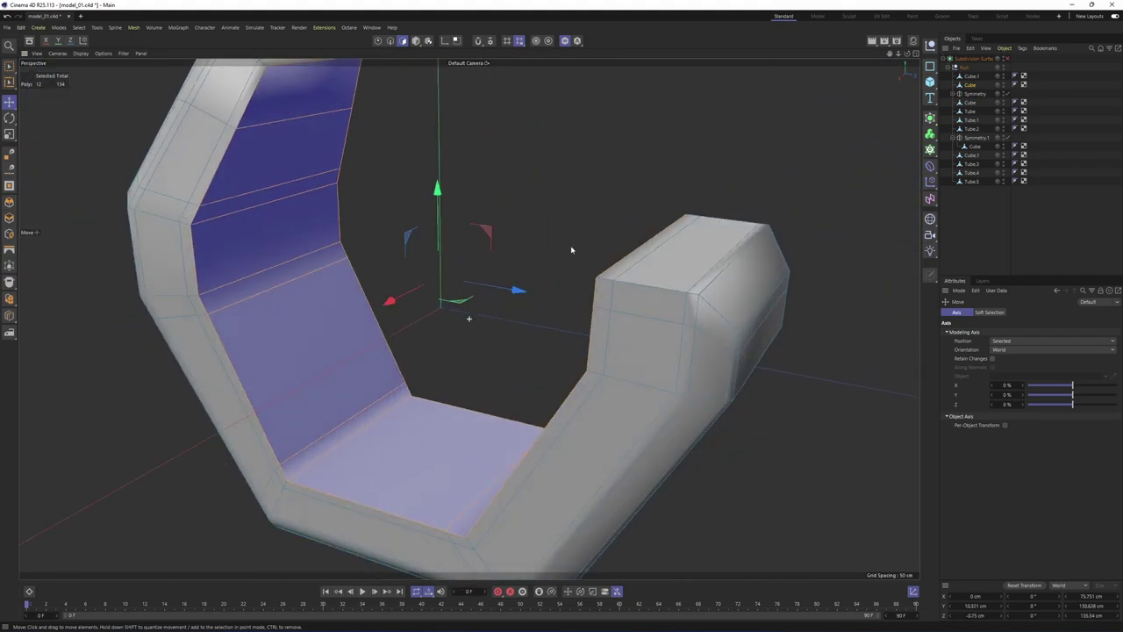
right_click(646, 162)
click(674, 221)
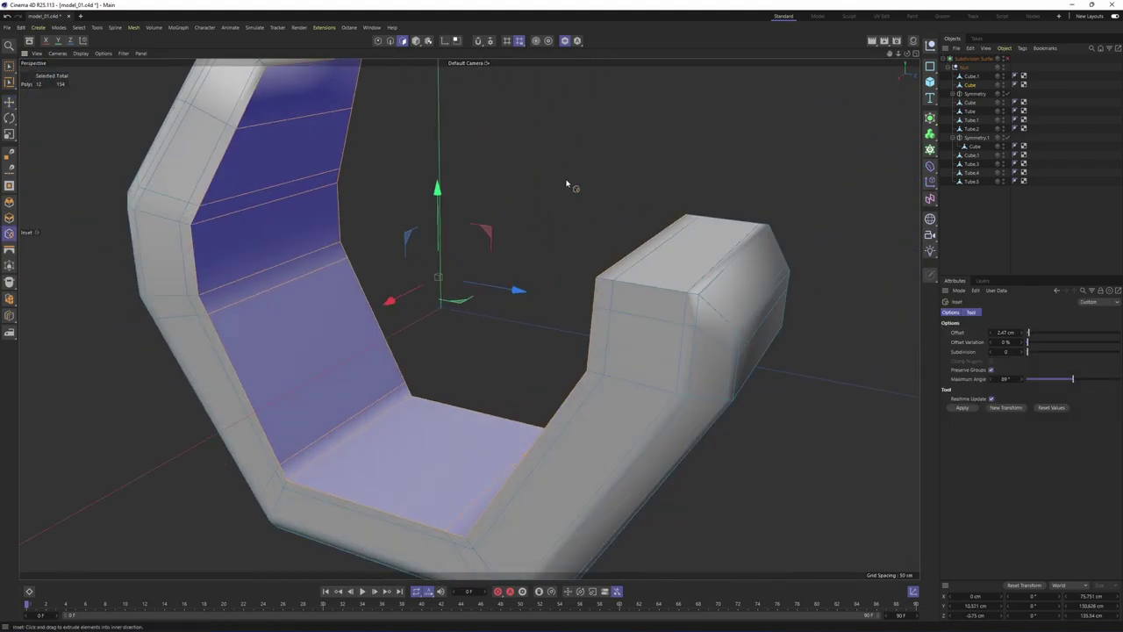
scroll(607, 273, down, 1)
alt+middle_drag(567, 183, 617, 209)
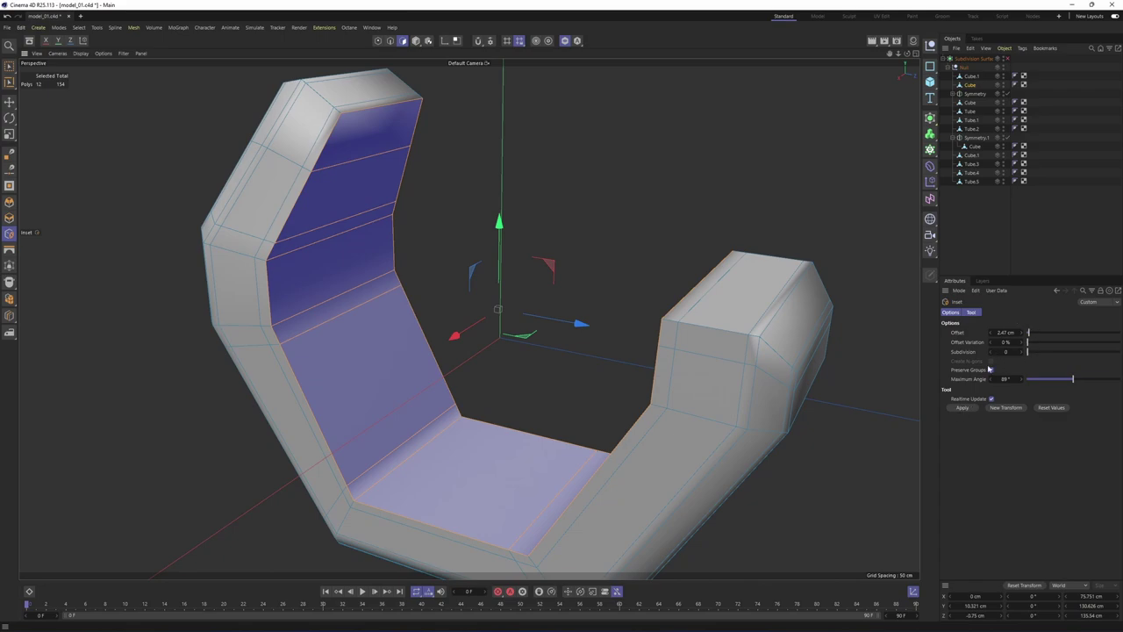
click(963, 408)
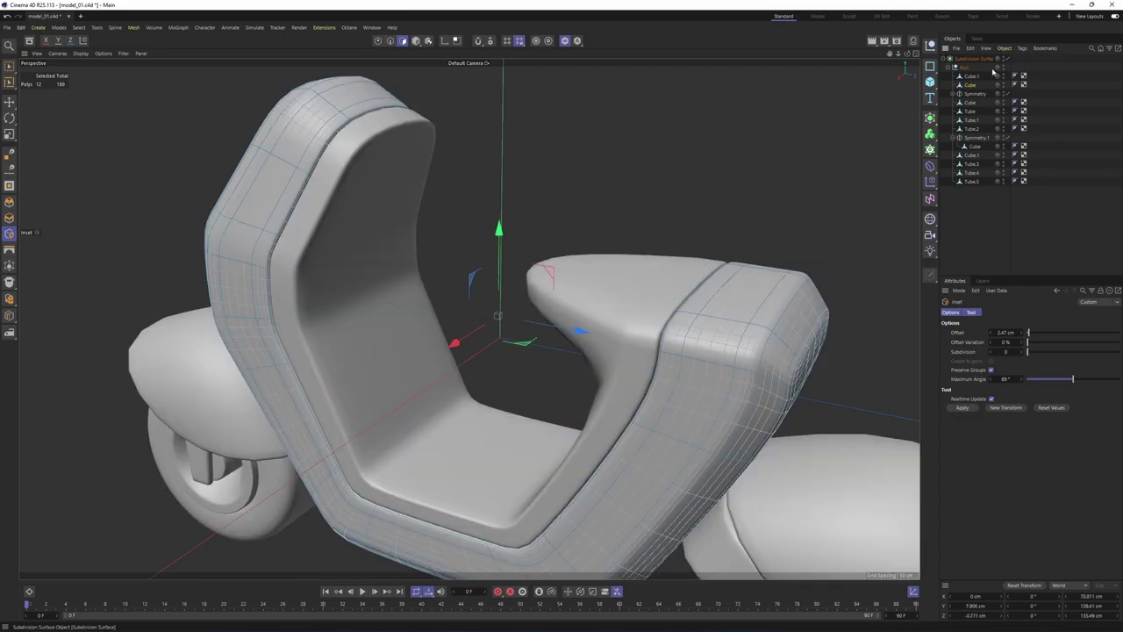
Examine the seam between the smoothed outer frame and inner lining around the front panel and seat
alt+drag(649, 176, 694, 173)
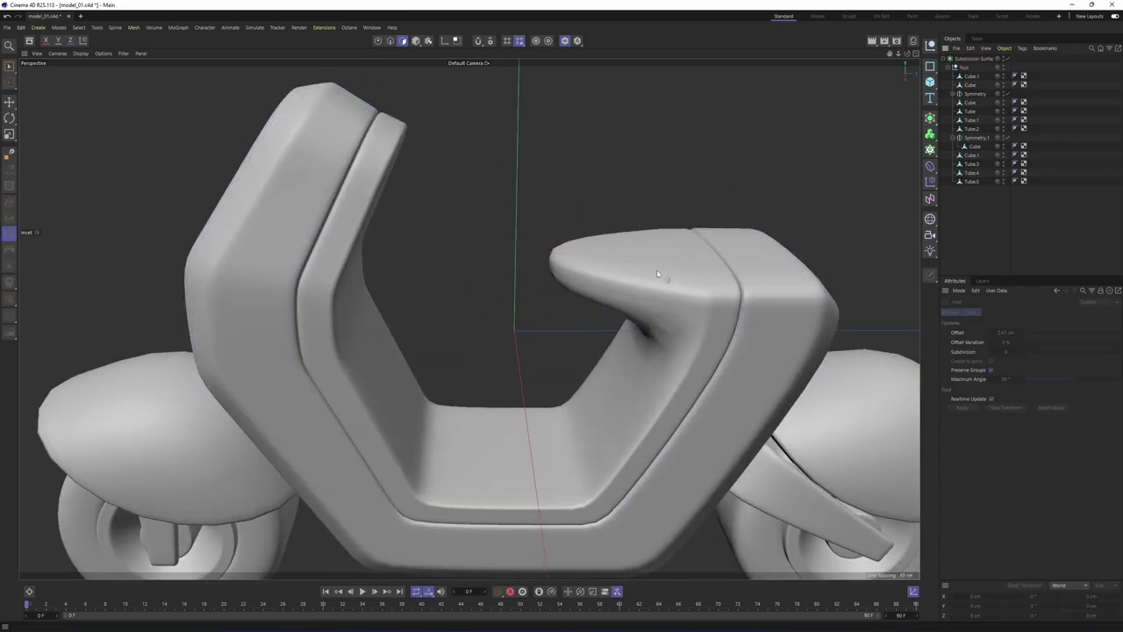
scroll(694, 173, up, 3)
scroll(695, 173, down, 3)
alt+middle_drag(624, 197, 519, 268)
alt+drag(519, 269, 477, 263)
scroll(489, 270, up, 2)
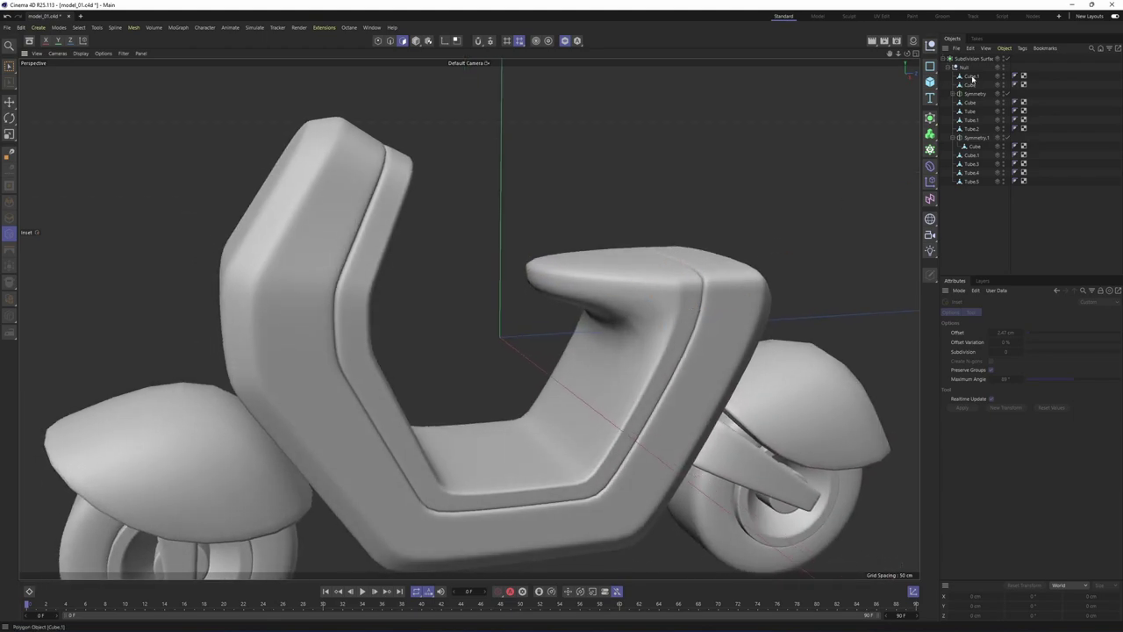
Select the inner lining object Cube.1, turn off the Subdivision Surface and show the whole scooter again
click(971, 86)
click(972, 78)
click(970, 84)
click(971, 77)
key(alt+s)
key(q)
scroll(755, 264, up, 2)
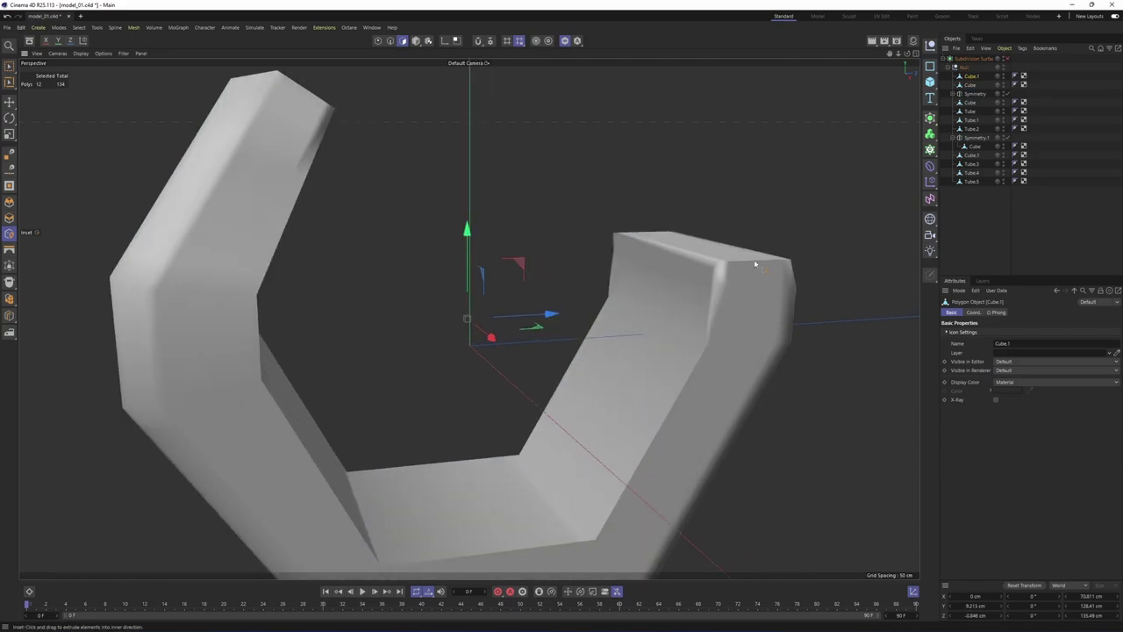
click(566, 42)
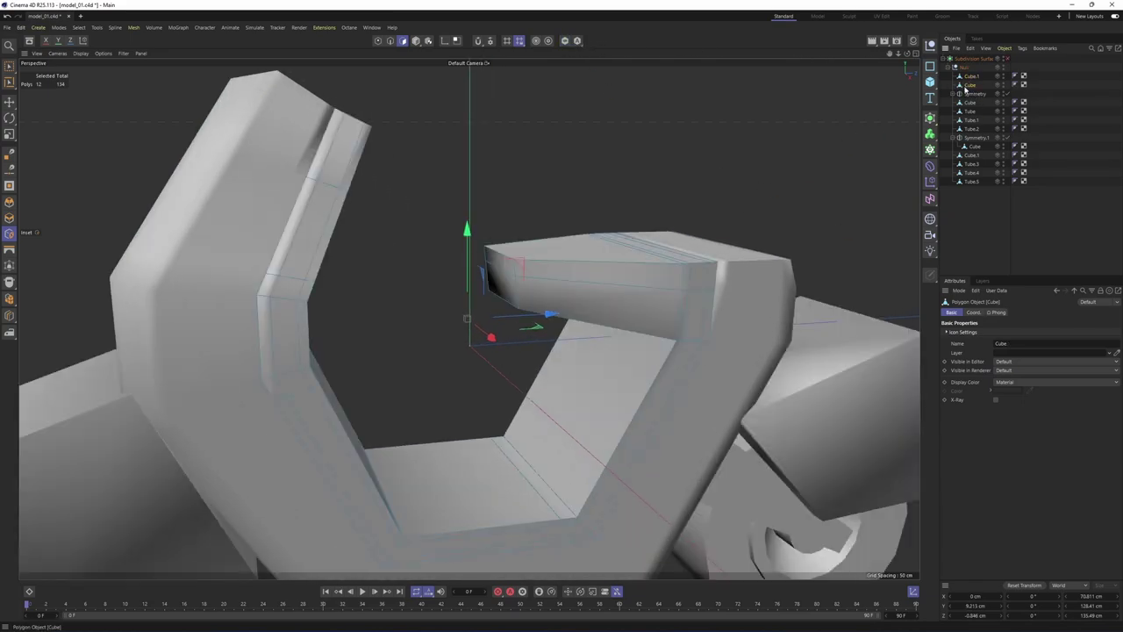
Examine how the lining's seat base and side border deform by comparing them with the Subdivision Surface on and off
key(e)
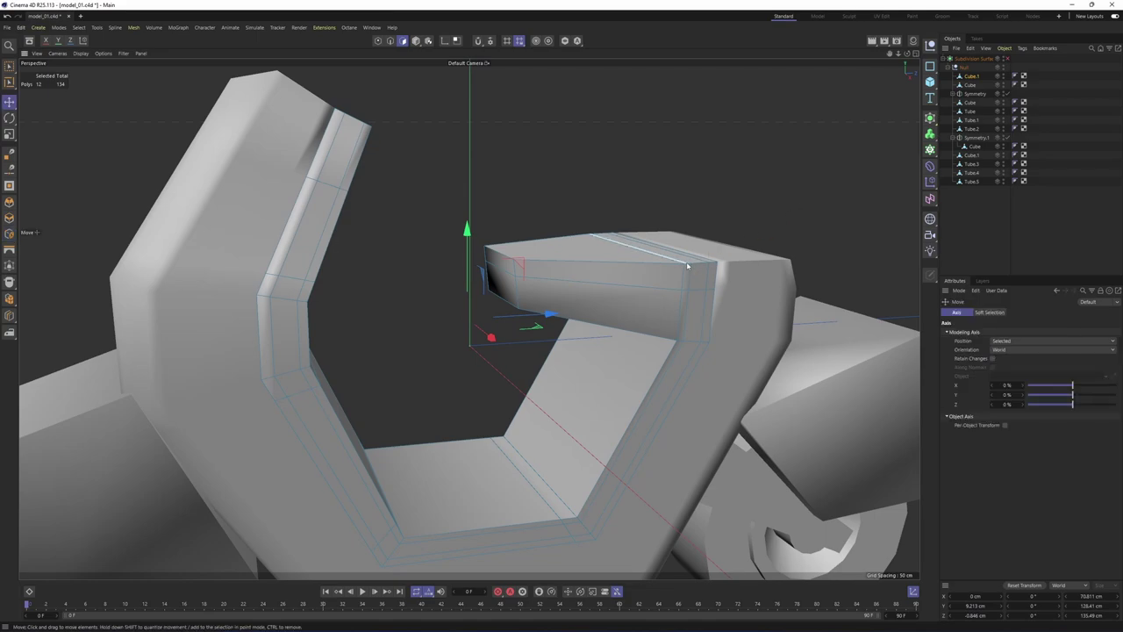
key(q)
alt+drag(717, 314, 672, 284)
alt+right_drag(673, 284, 702, 286)
alt+drag(702, 285, 697, 273)
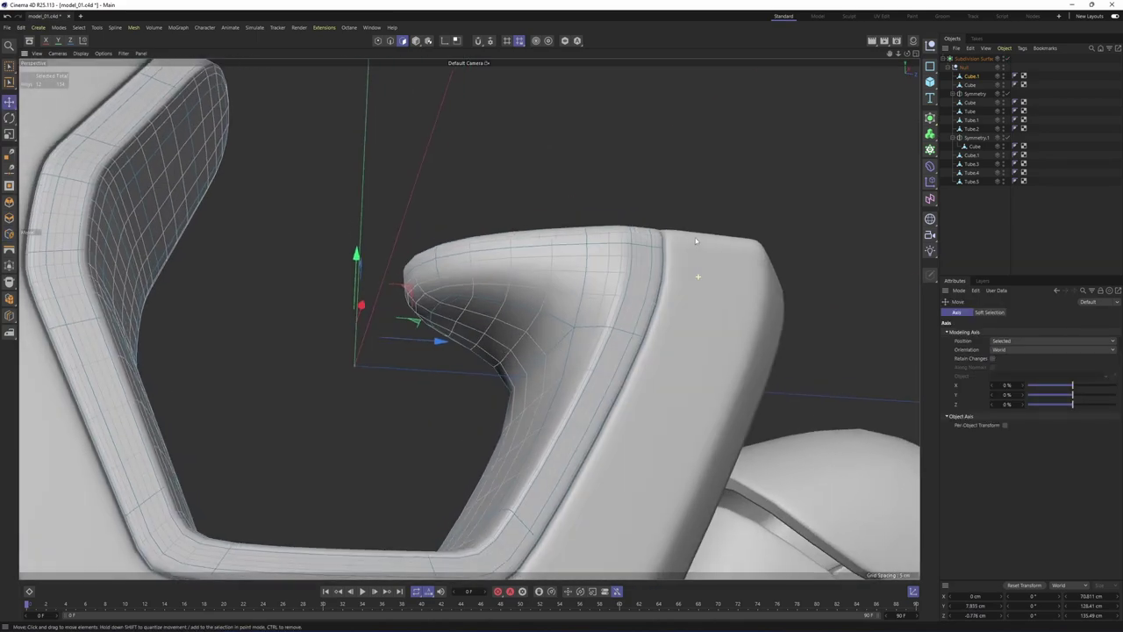
key(q)
alt+drag(695, 227, 713, 266)
key(q)
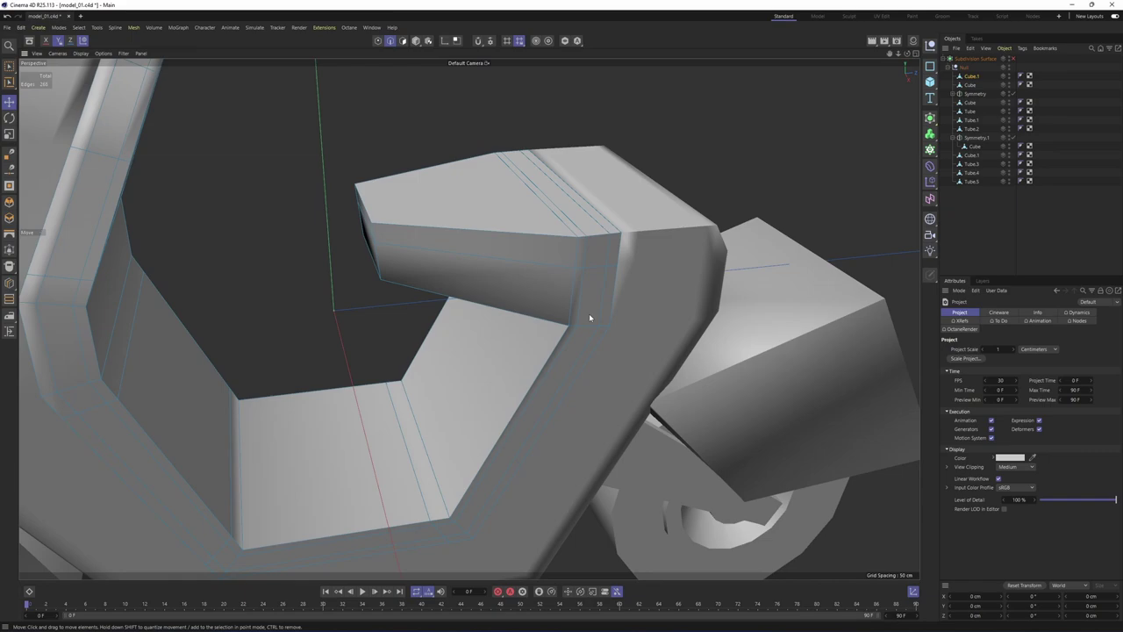
alt+drag(589, 316, 702, 321)
key(q)
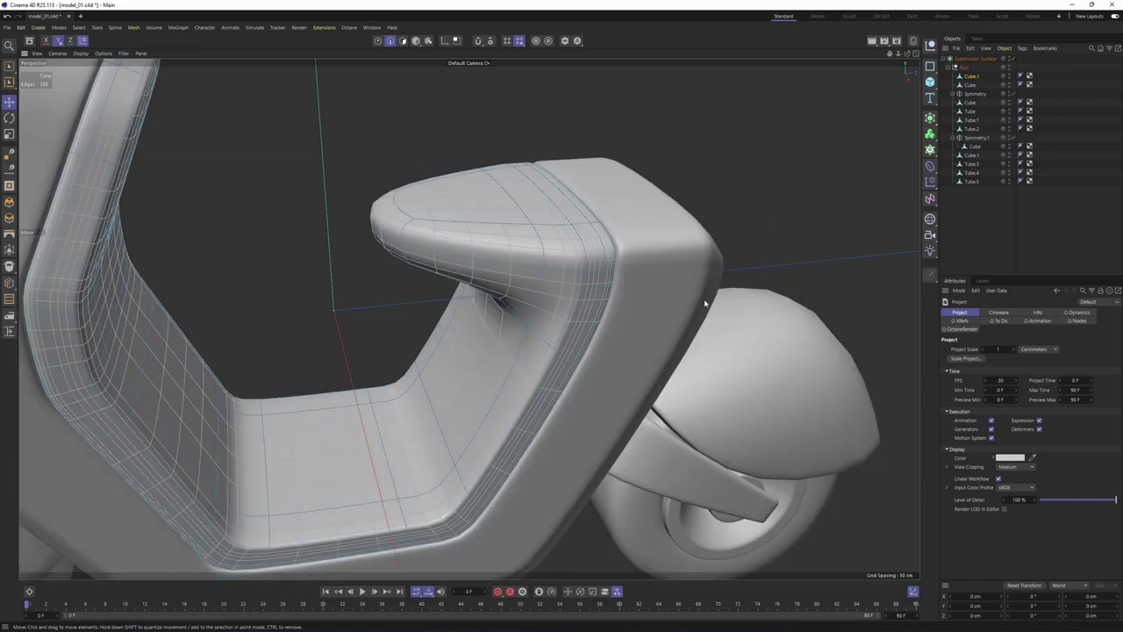
key(q)
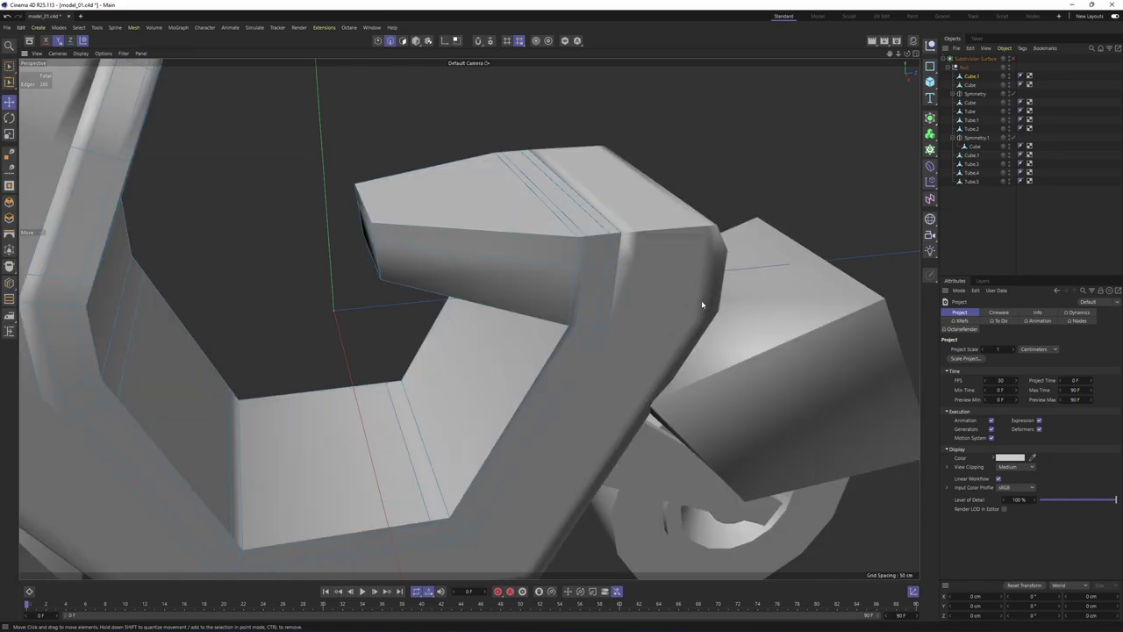
key(q)
scroll(638, 261, up, 3)
scroll(638, 261, up, 2)
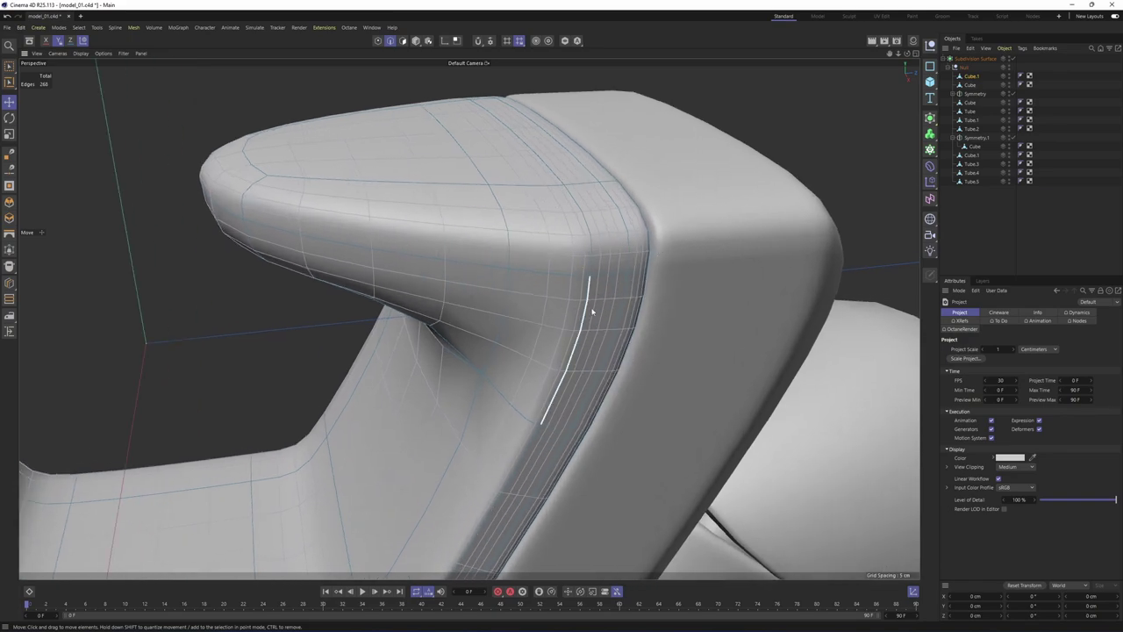
Try selecting the pair of edge loops along the lining's inner border and check them with the Subdivision Surface on
key(q)
double_click(588, 308)
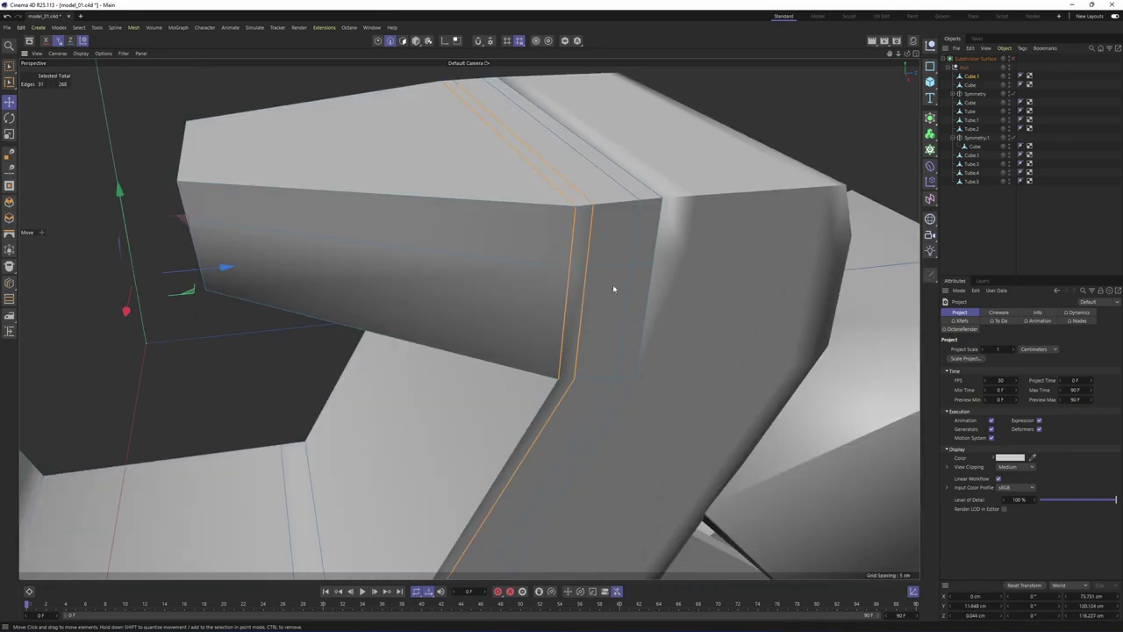
key(q)
key(q)
click(606, 305)
scroll(605, 305, down, 2)
double_click(571, 296)
shift+double_click(597, 259)
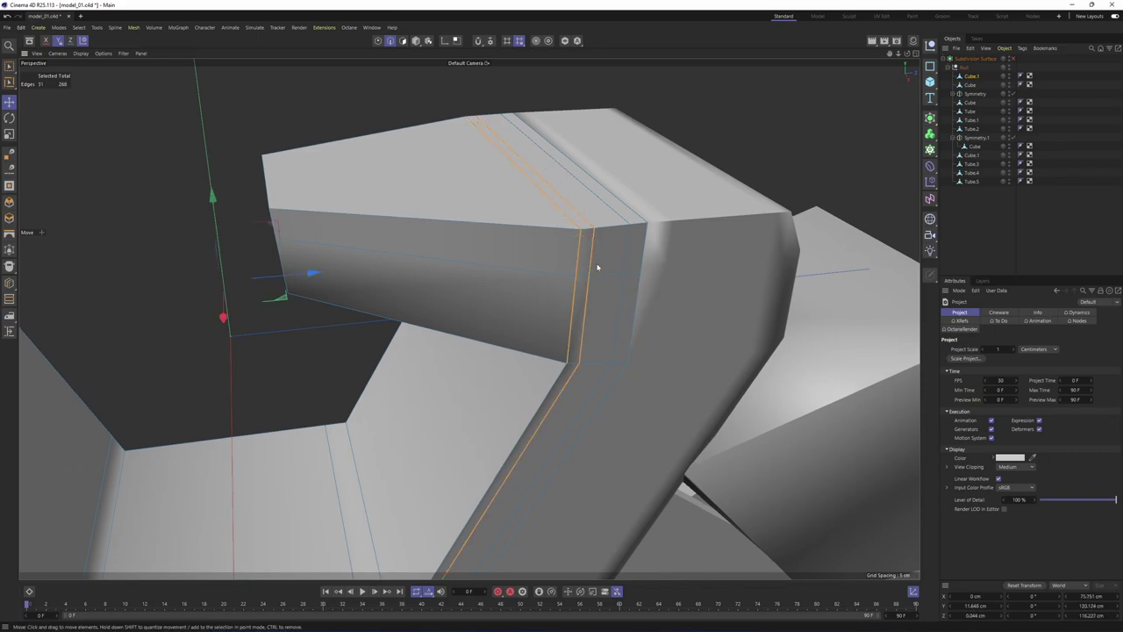
key(q)
click(983, 230)
alt+drag(571, 314, 545, 275)
key(ctrl+z)
key(ctrl+z)
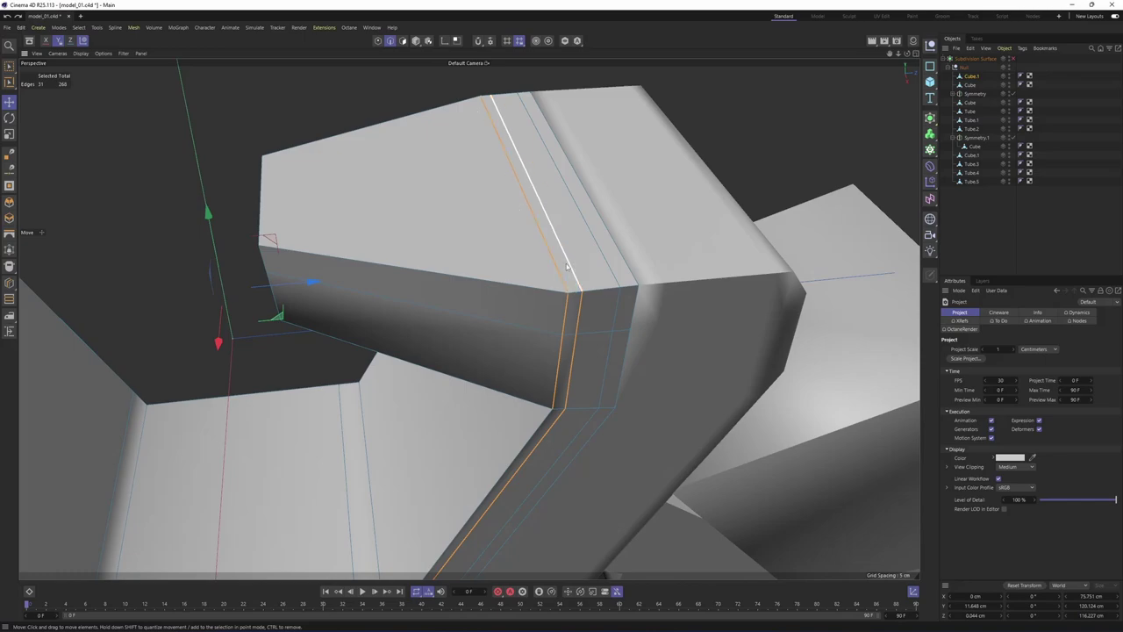
Select only the extra edge loop beside the lining's inner border and dissolve it
click(567, 266)
scroll(575, 281, down, 3)
double_click(577, 298)
scroll(581, 302, down, 4)
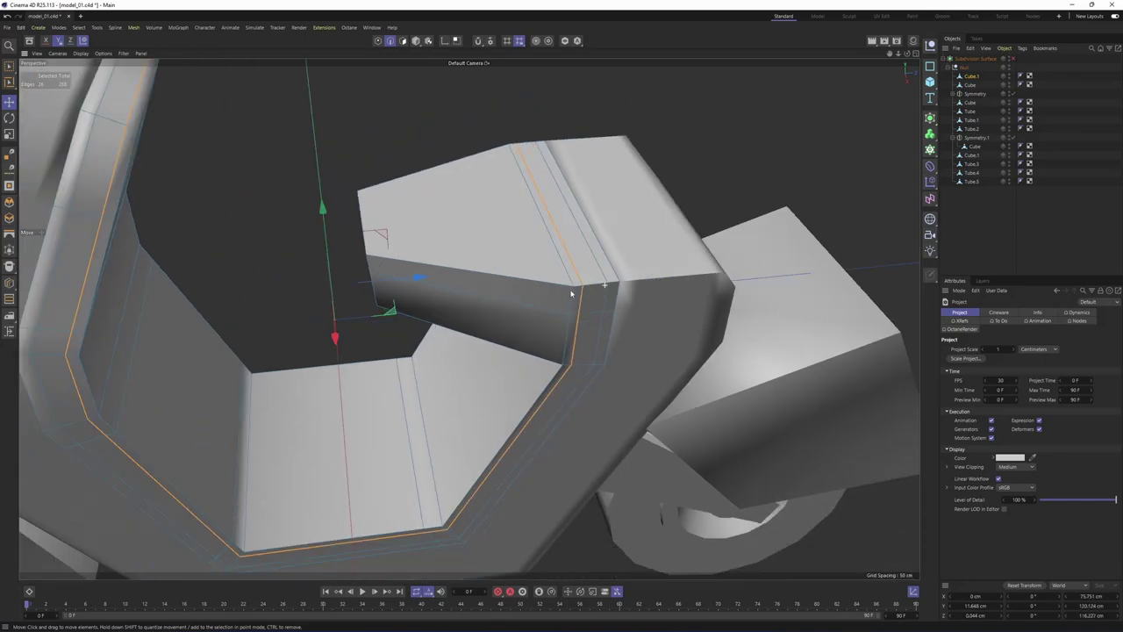
right_click(633, 221)
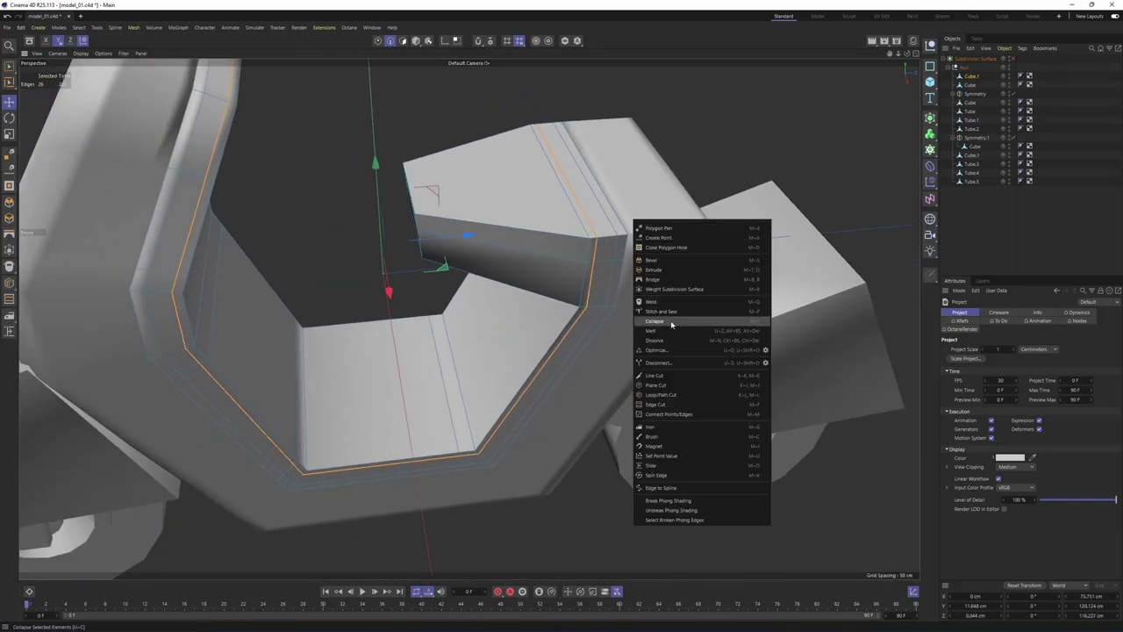
click(645, 341)
scroll(641, 277, up, 2)
alt+middle_drag(642, 277, 675, 245)
Select the faces of the lining's inner opening: the seat underside, rear slope, floor and front section
key(Return)
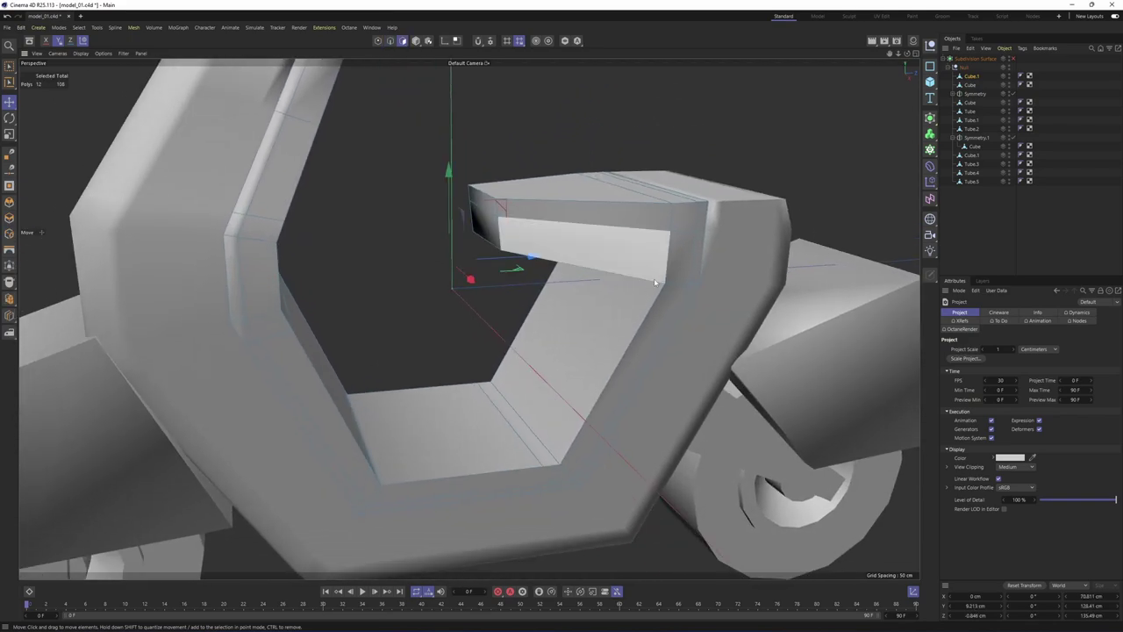
alt+drag(650, 288, 657, 246)
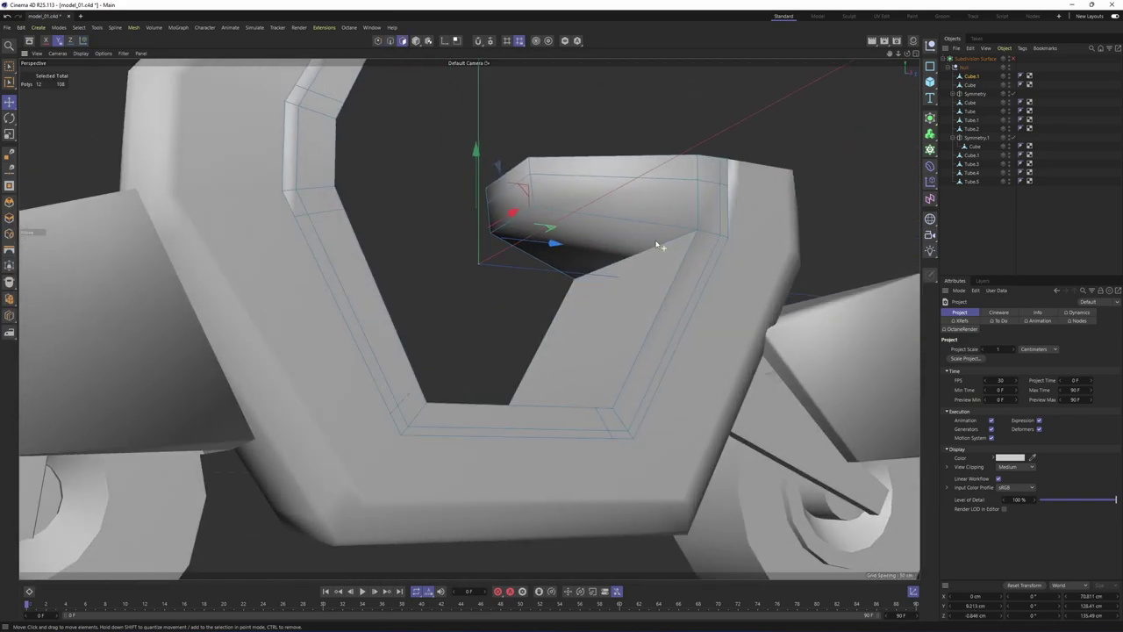
click(633, 279)
alt+drag(622, 328, 585, 359)
shift+click(544, 390)
shift+click(516, 413)
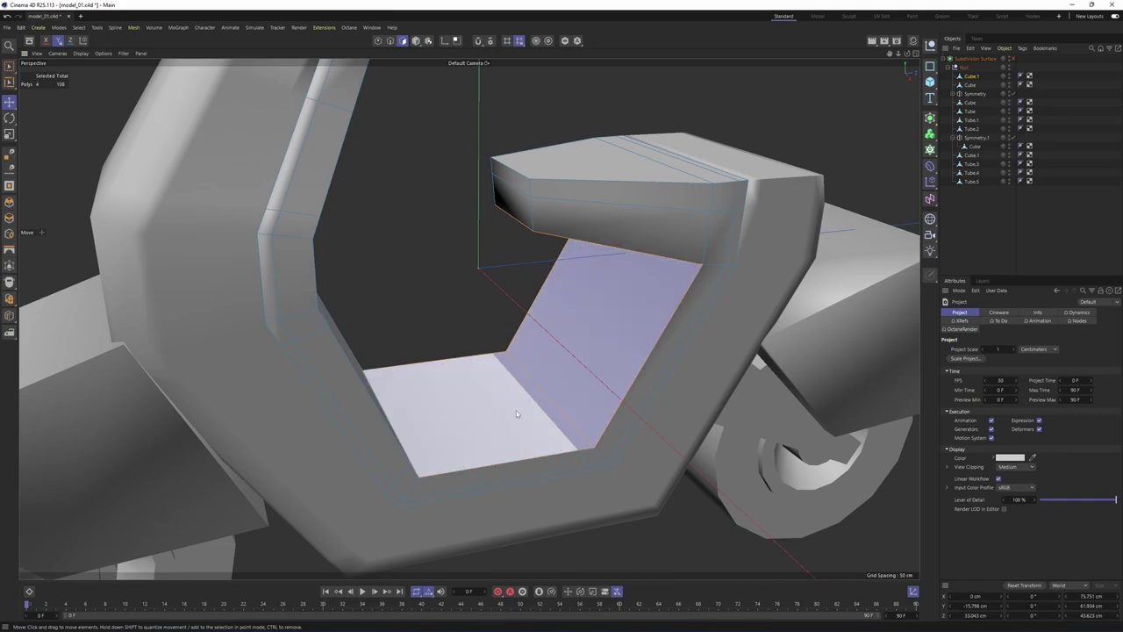
alt+drag(517, 412, 346, 305)
mouse_move(352, 144)
shift+mouse_down()
mouse_move(357, 399)
mouse_move(383, 462)
shift+mouse_up()
alt+drag(379, 342, 727, 298)
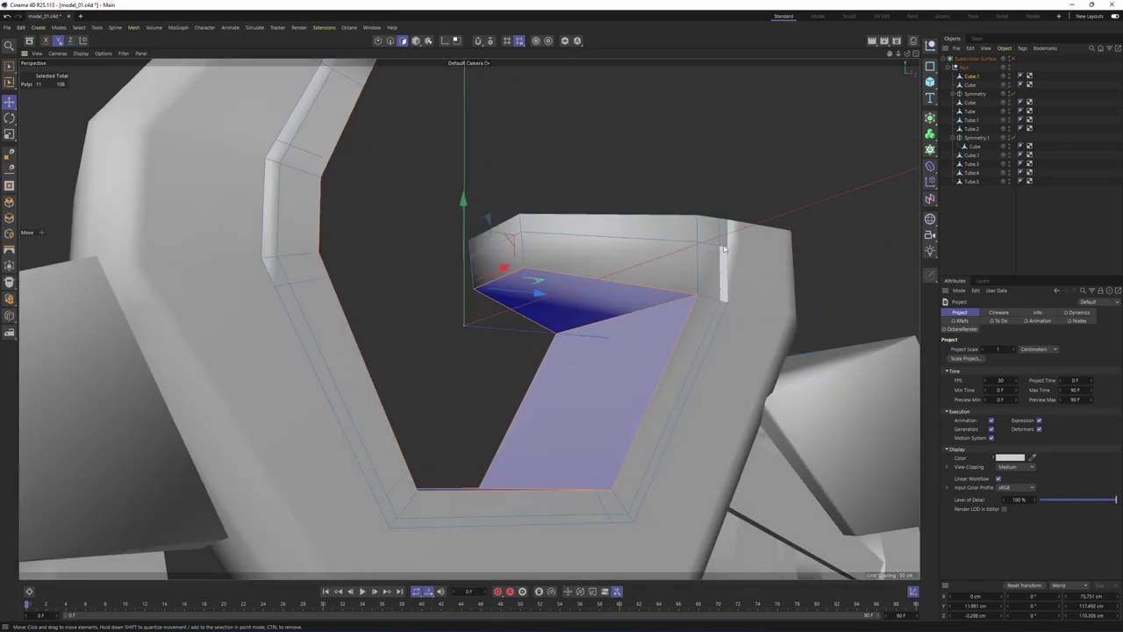
Inset the selected inner faces as a group by about 10.7 cm with a maximum angle of 140°
right_click(730, 220)
click(766, 278)
drag(807, 333, 772, 272)
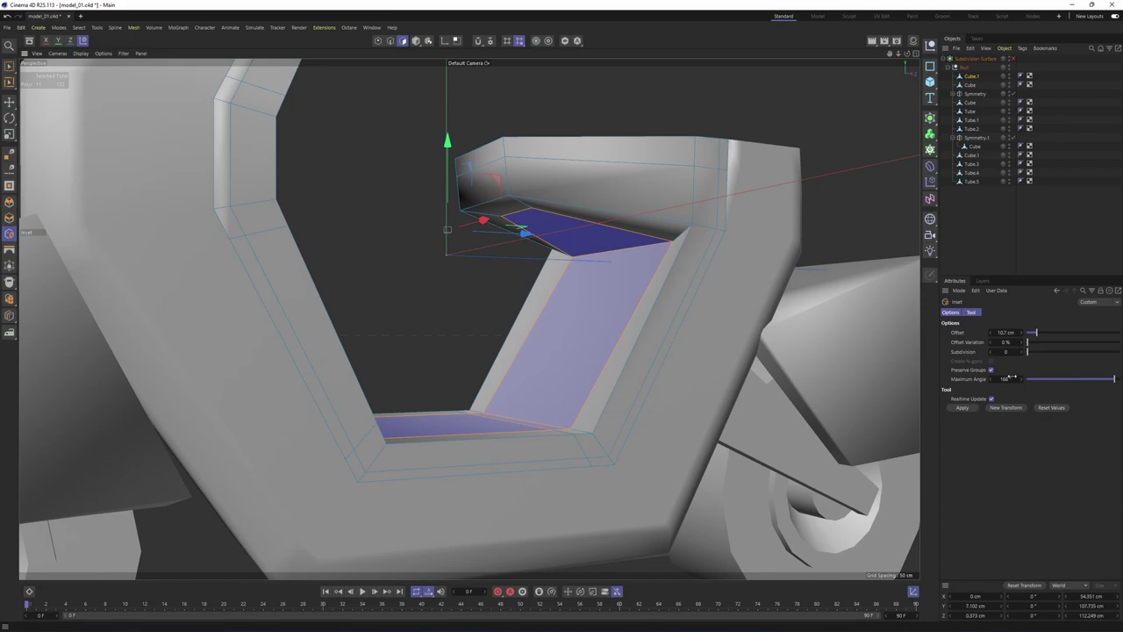
text(90)
key(Return)
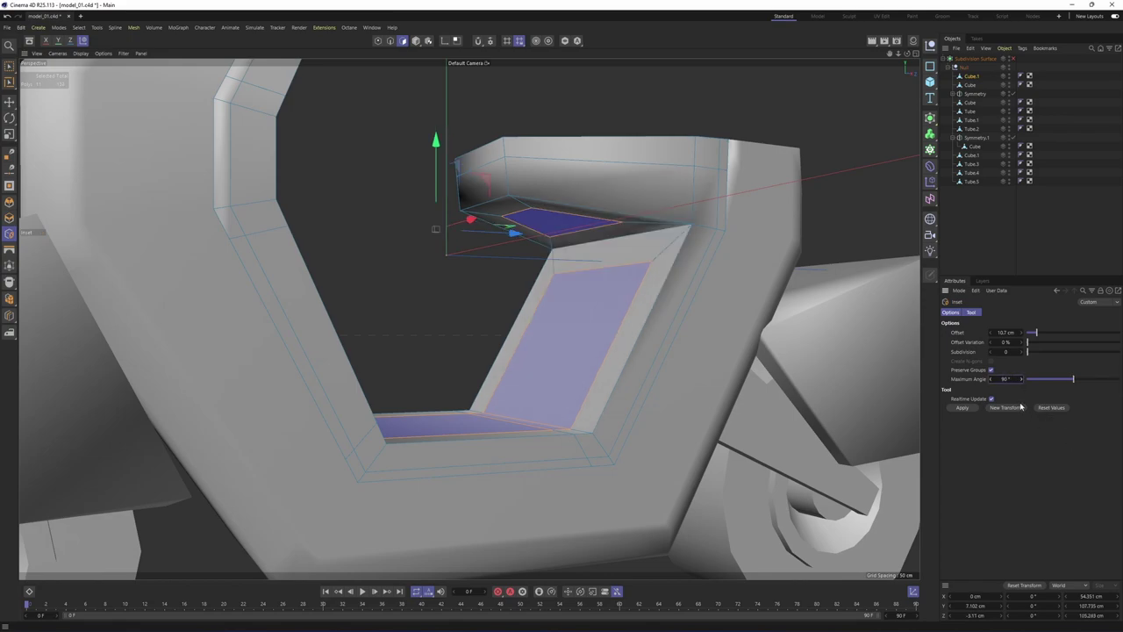
scroll(618, 241, up, 5)
alt+drag(618, 241, 765, 361)
drag(1091, 384, 1100, 380)
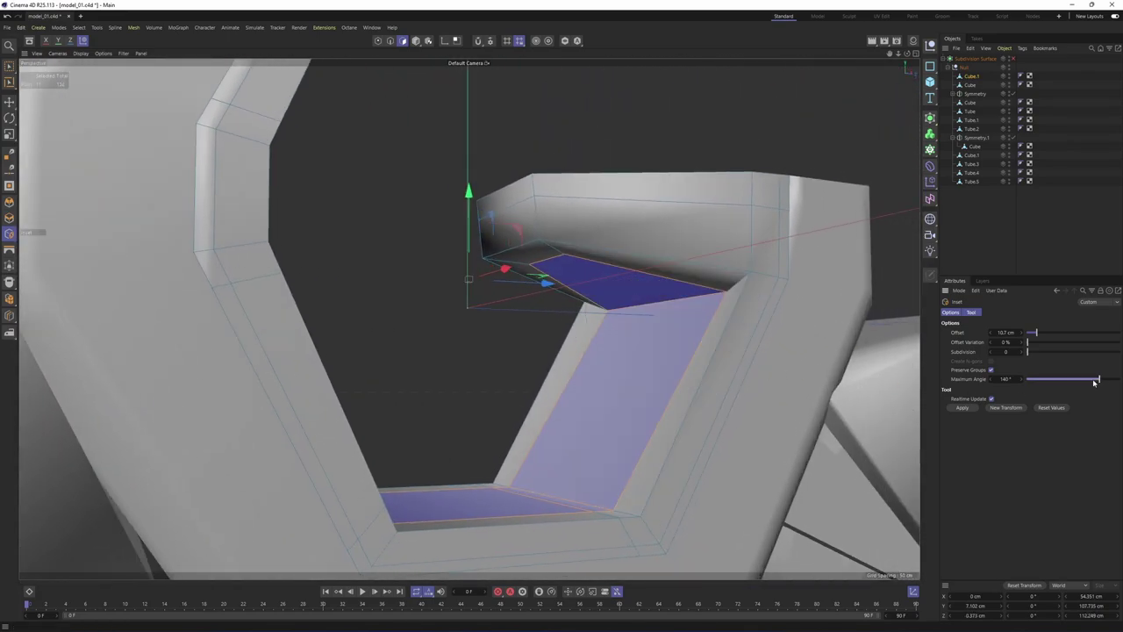
Move the inset faces along their normals by about -1.81 cm
alt+drag(772, 323, 674, 285)
right_click(765, 309)
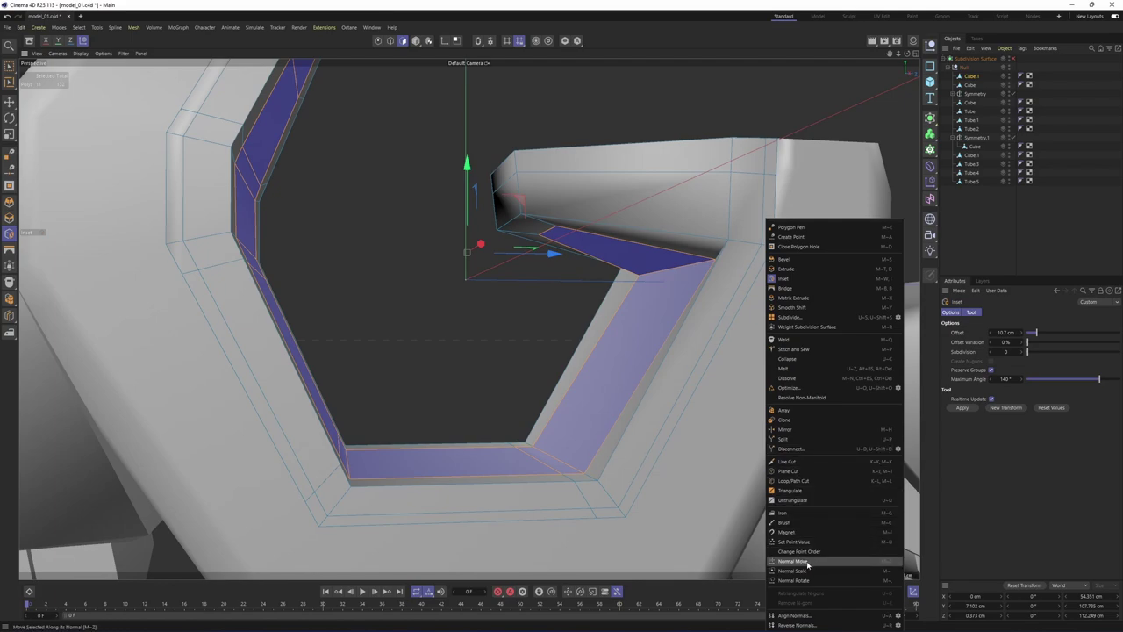
click(799, 564)
drag(756, 467, 721, 467)
alt+middle_drag(680, 330, 673, 371)
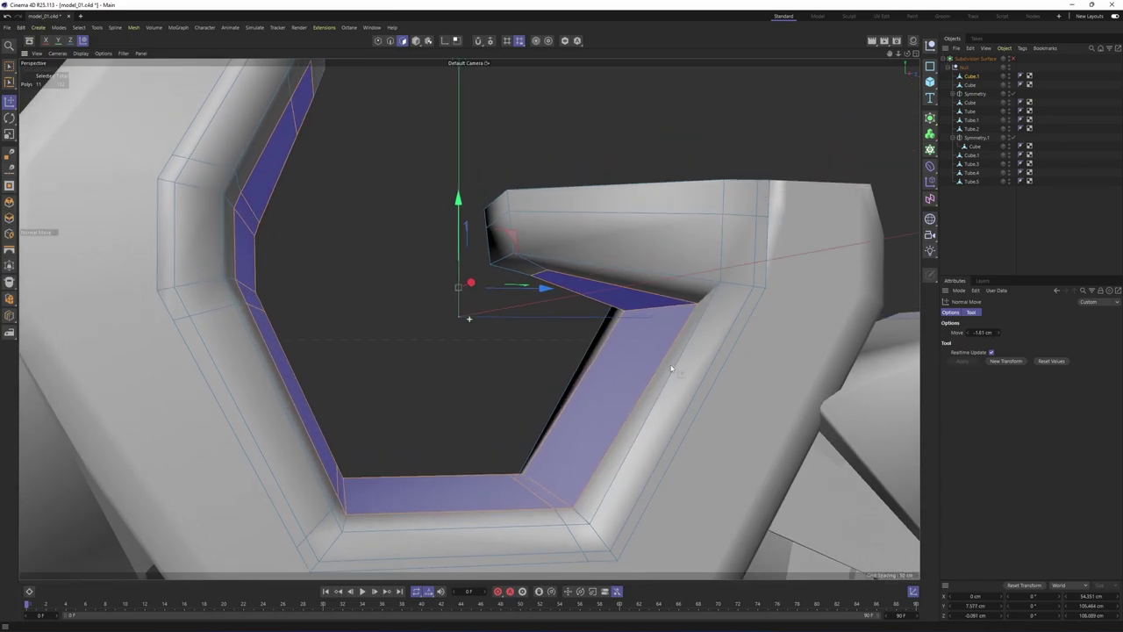
Turn on the Subdivision Surface and examine how the inset inner faces smooth around the corner beneath the seat
key(e)
key(Return)
key(Return)
click(685, 310)
alt+drag(685, 310, 623, 308)
drag(799, 300, 779, 299)
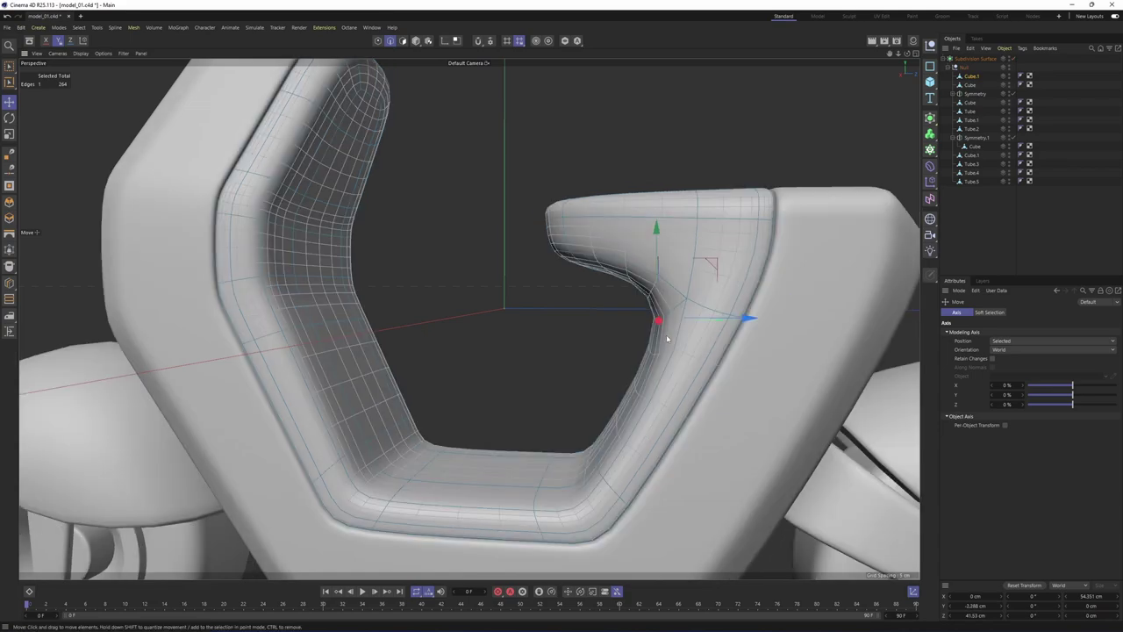
Cut an edge loop across the lining's rear slope just below the seat corner, at about 75%, and another across the seat base
alt+drag(665, 326, 467, 318)
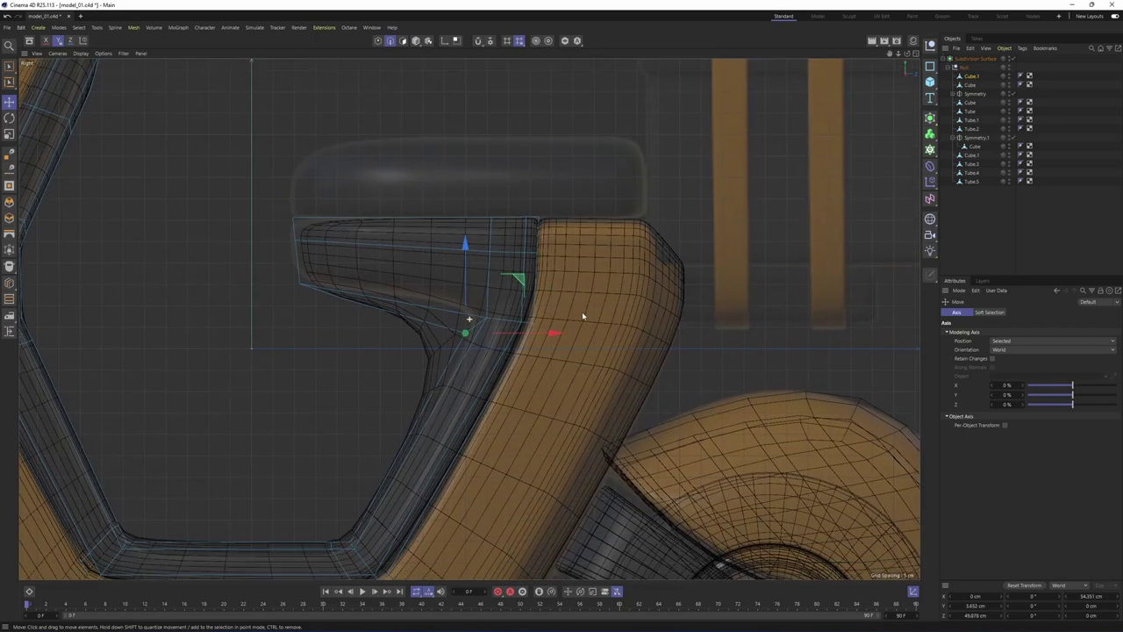
alt+right_drag(583, 316, 590, 316)
alt+middle_drag(540, 319, 569, 275)
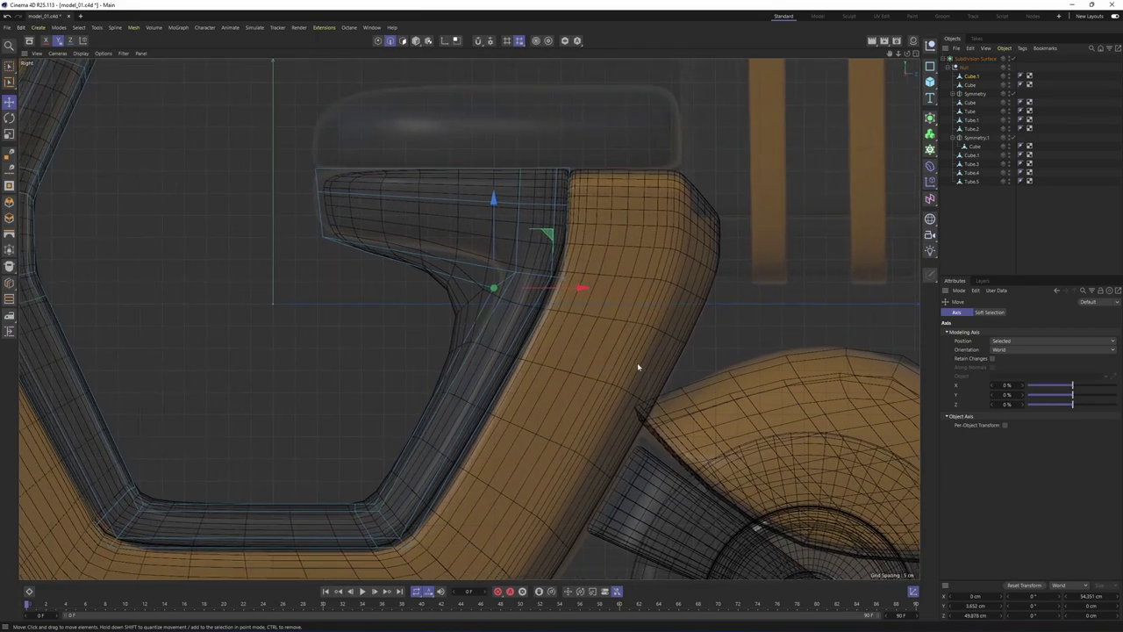
right_click(638, 365)
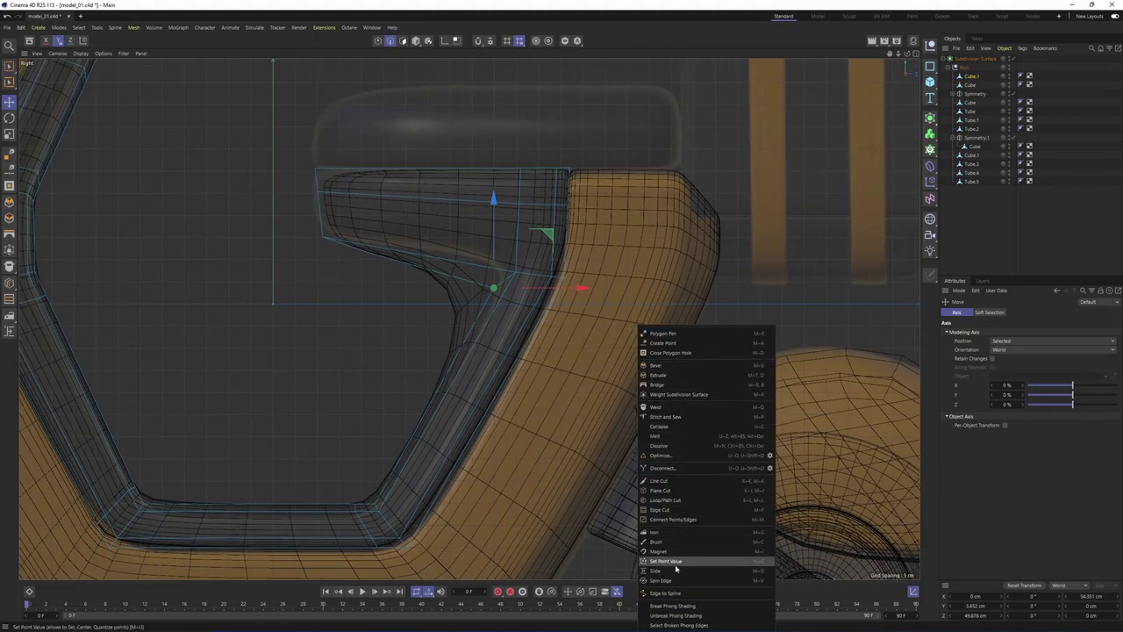
click(687, 499)
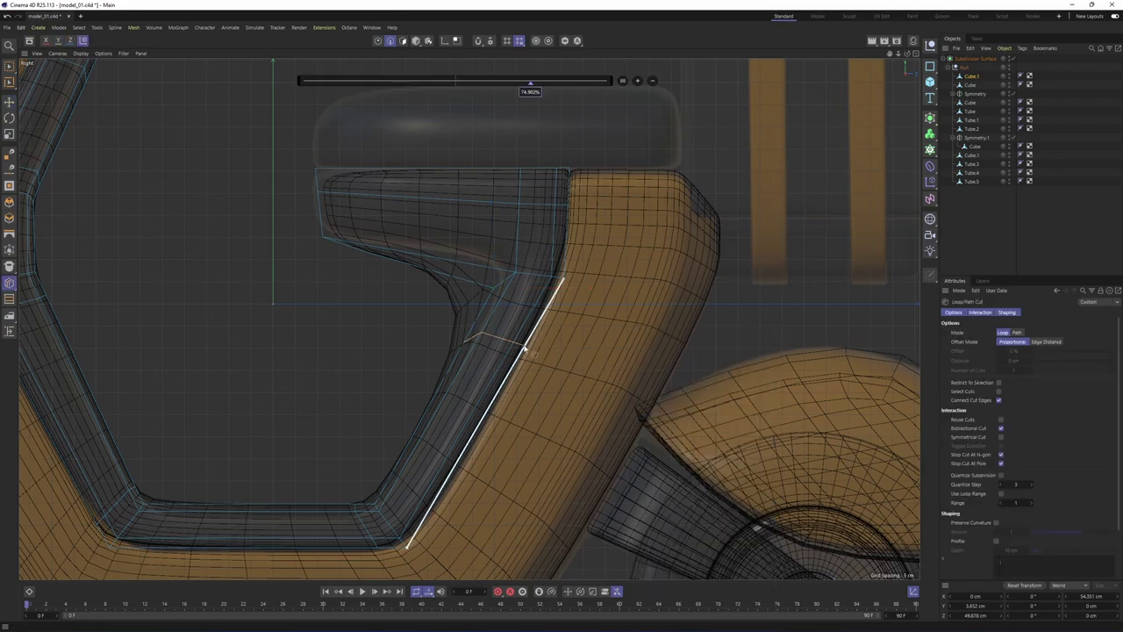
click(524, 349)
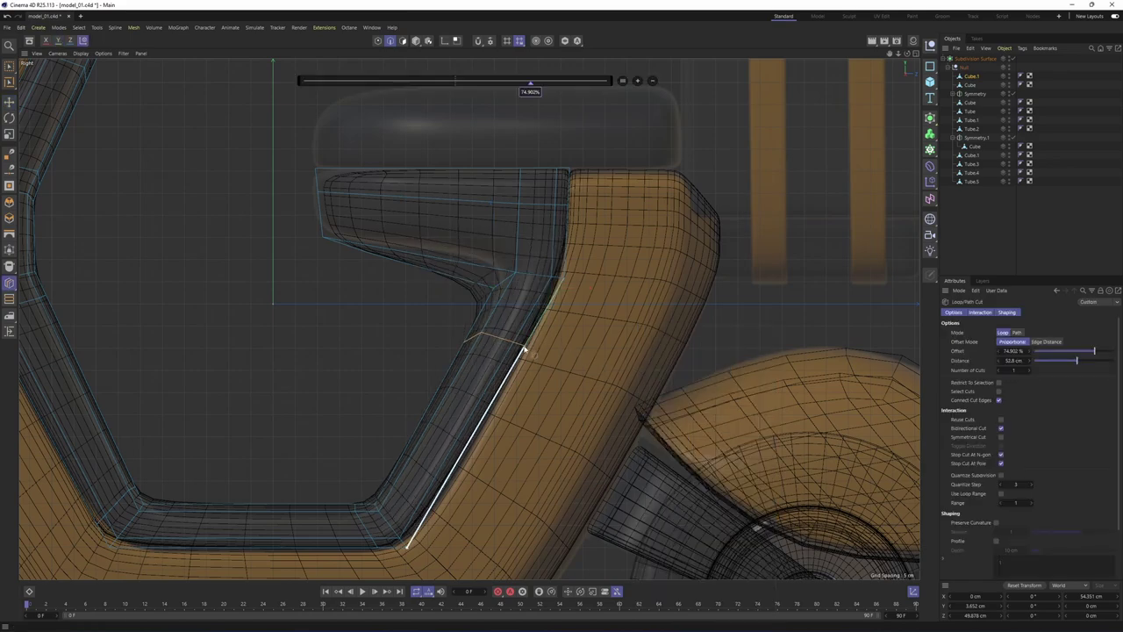
click(430, 257)
key(space)
scroll(537, 300, up, 3)
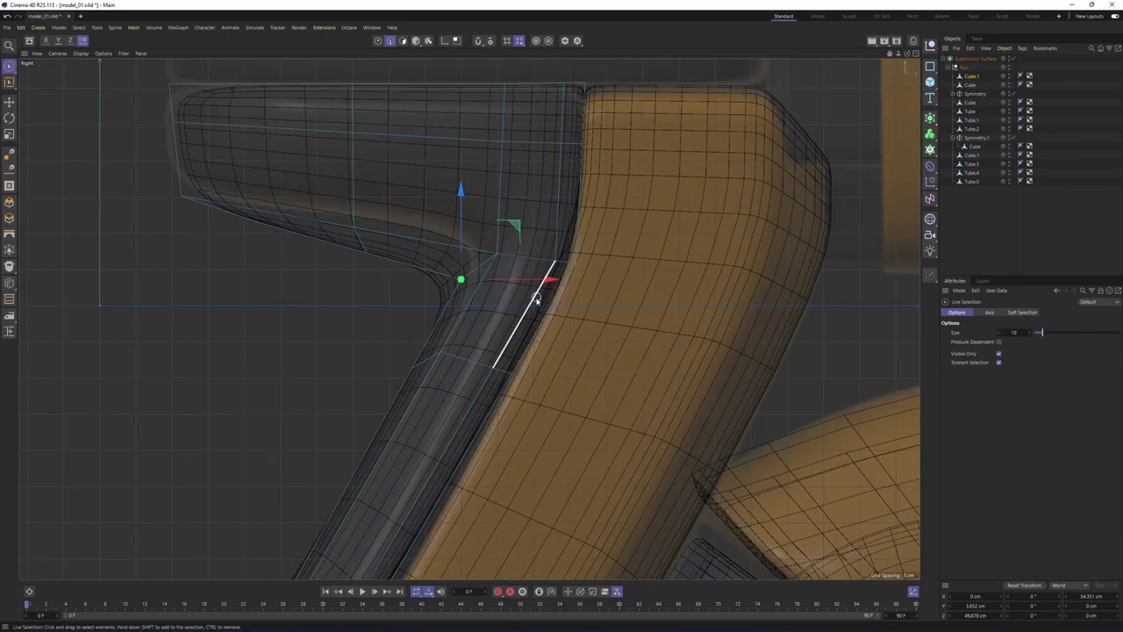
Try moving the points at the inner corner beneath the seat up and toward the rear in the side view
click(380, 44)
key(0)
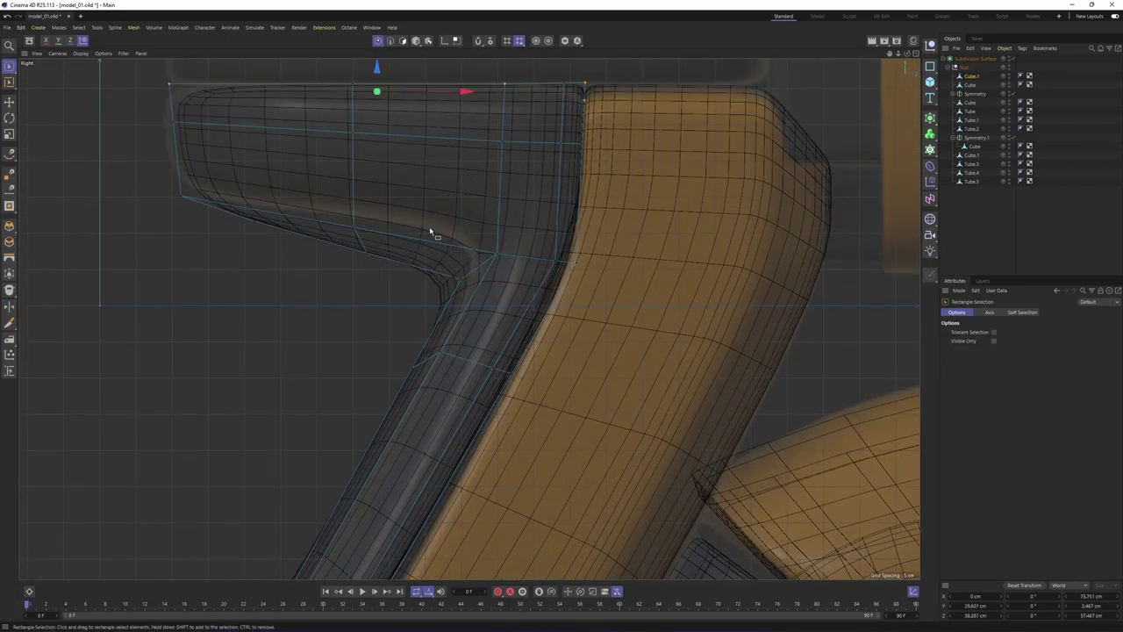
drag(538, 295, 502, 296)
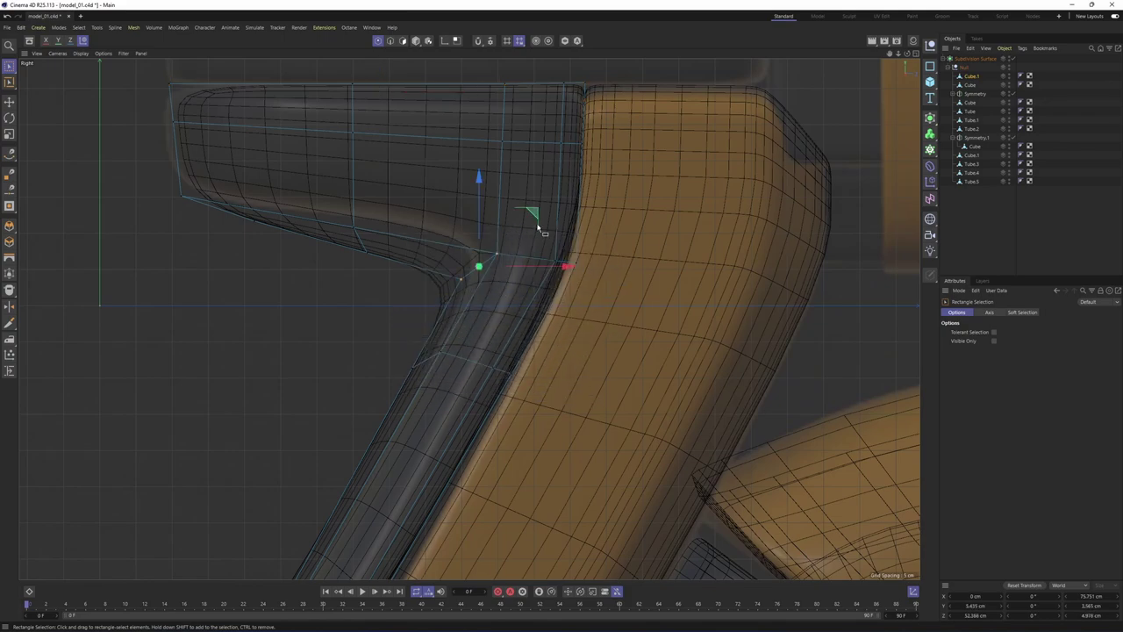
drag(534, 216, 551, 194)
key(ctrl+z)
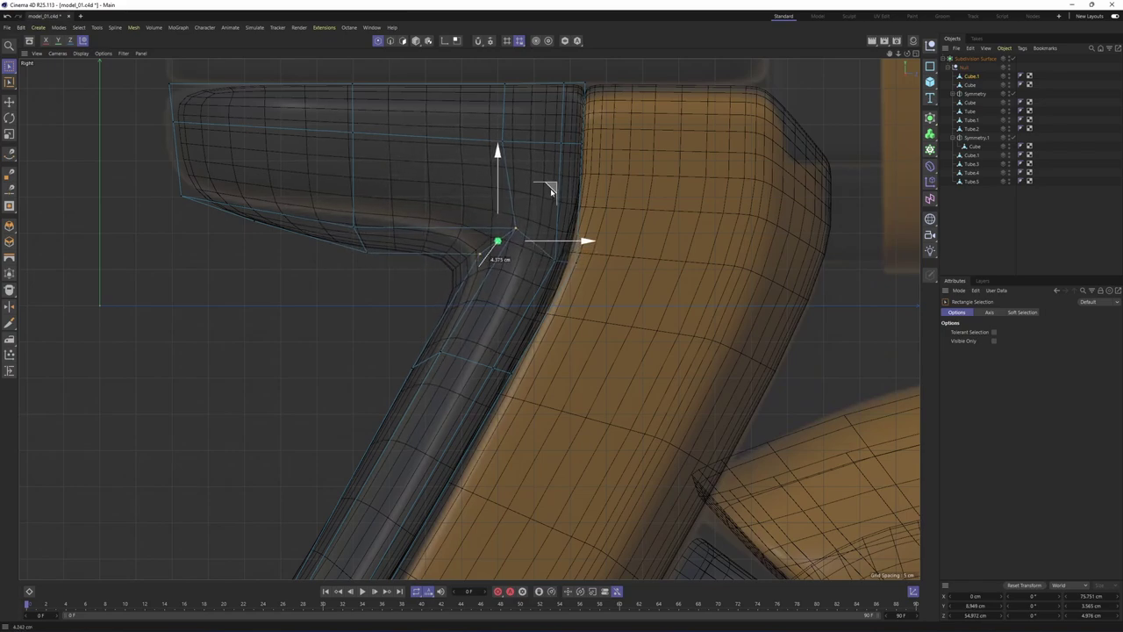
Try raising the seat underside and reshaping its front end by moving points, then undo the point moves
drag(336, 195, 376, 271)
drag(364, 180, 365, 153)
alt+middle_drag(294, 158, 418, 267)
drag(243, 266, 387, 375)
drag(394, 265, 251, 216)
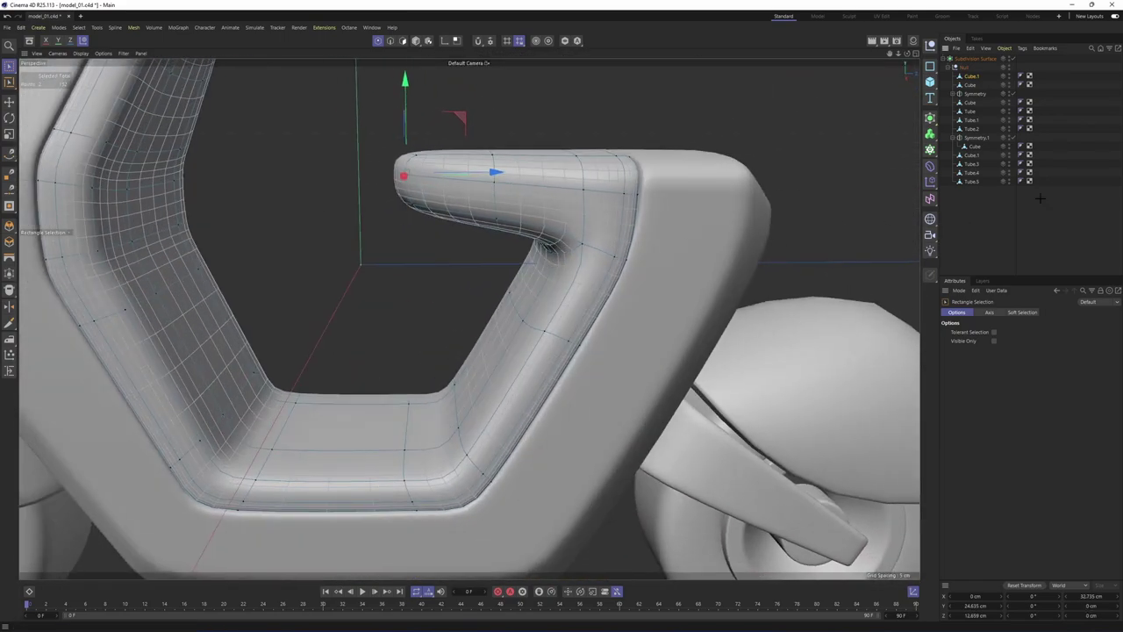
scroll(712, 264, down, 3)
key(ctrl+z)
key(ctrl+z)
key(ctrl+z)
Turn off the Subdivision Surface and widen the middle edge loop of the seat base to about 65 cm along X
alt+drag(635, 266, 575, 309)
key(q)
key(e)
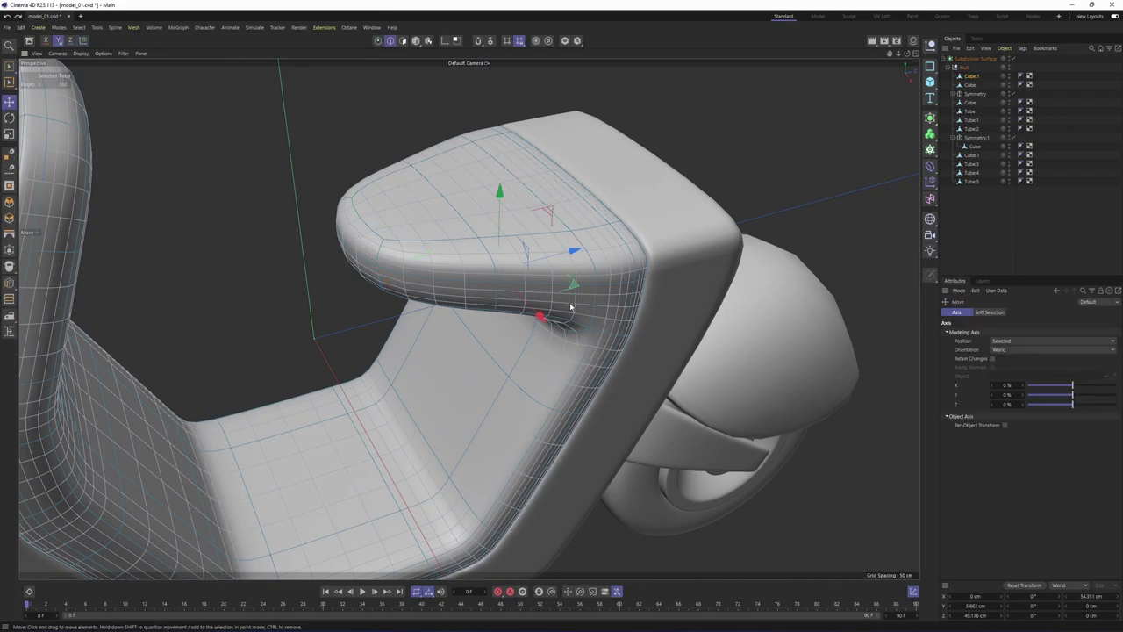
key(q)
double_click(500, 299)
mouse_move(500, 298)
alt+mouse_down()
mouse_move(526, 252)
mouse_move(496, 290)
mouse_move(506, 299)
alt+mouse_up()
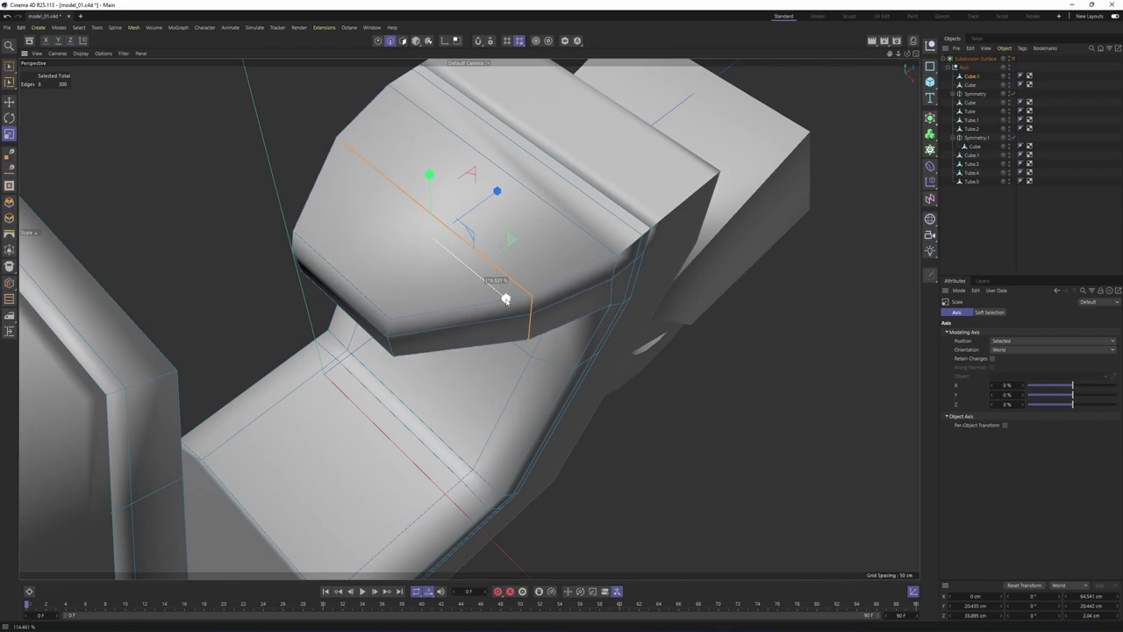
alt+drag(516, 254, 546, 169)
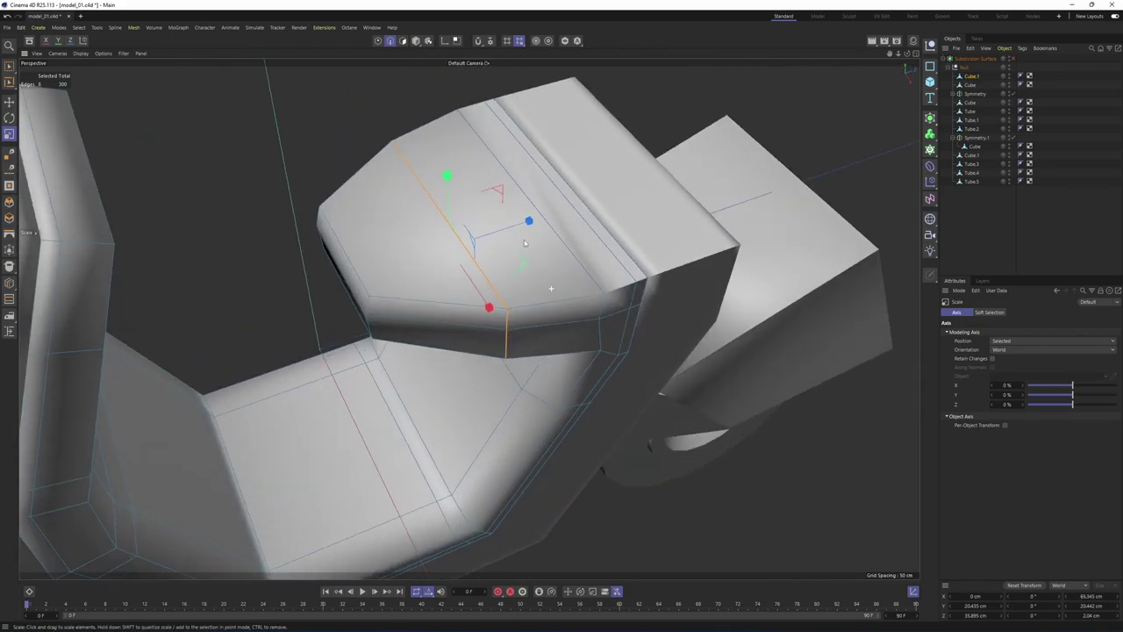
Compare the widened seat base with the Subdivision Surface on and off from several angles
key(q)
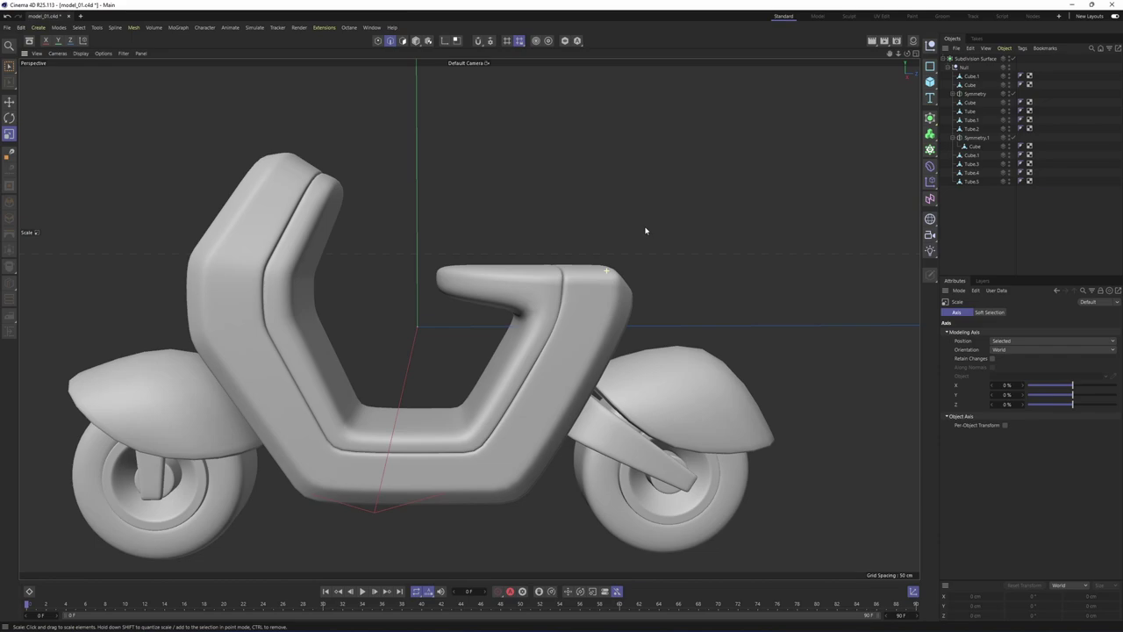
scroll(581, 284, up, 3)
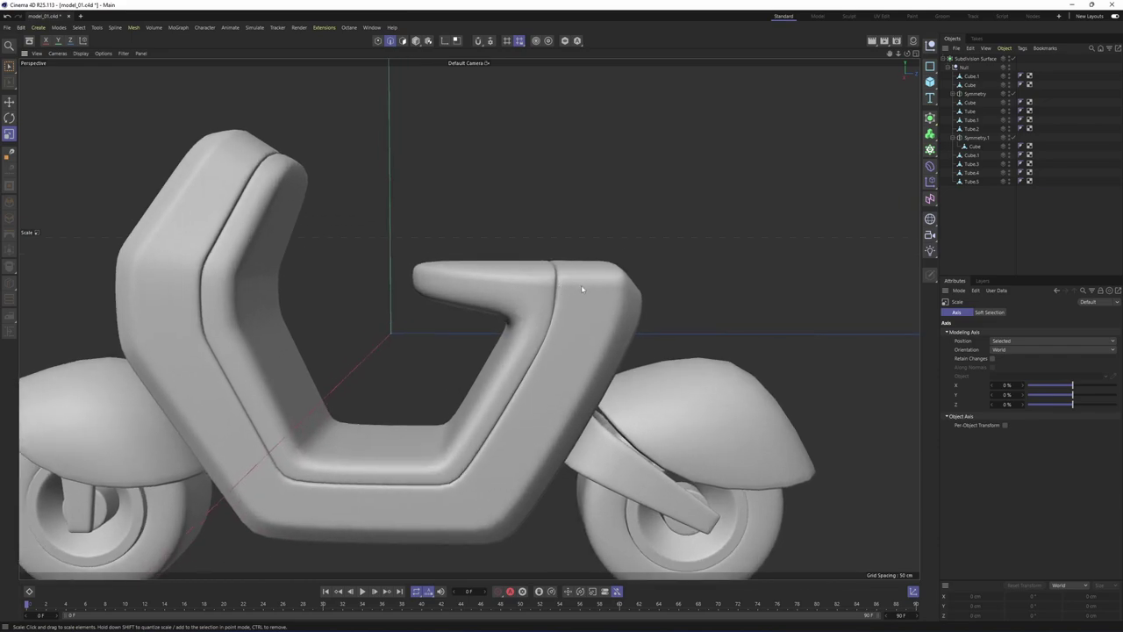
alt+drag(581, 288, 551, 359)
alt+right_drag(503, 239, 570, 222)
alt+drag(571, 223, 596, 227)
click(500, 246)
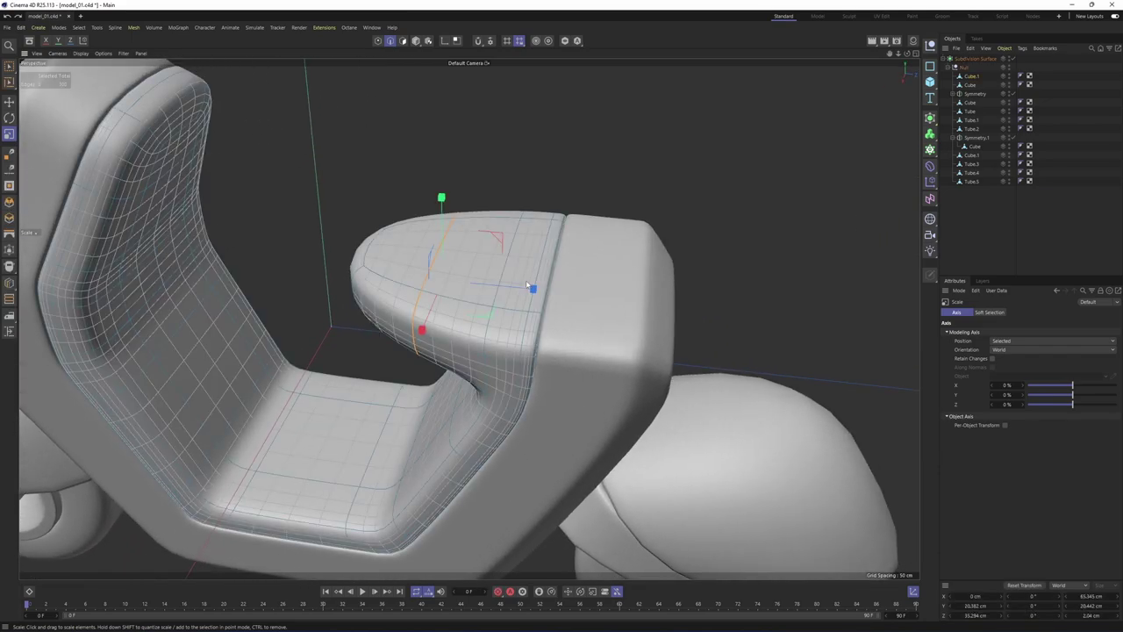
key(q)
middle_click(457, 285)
middle_click(362, 378)
alt+middle_drag(518, 304, 360, 450)
middle_click(480, 324)
middle_click(391, 225)
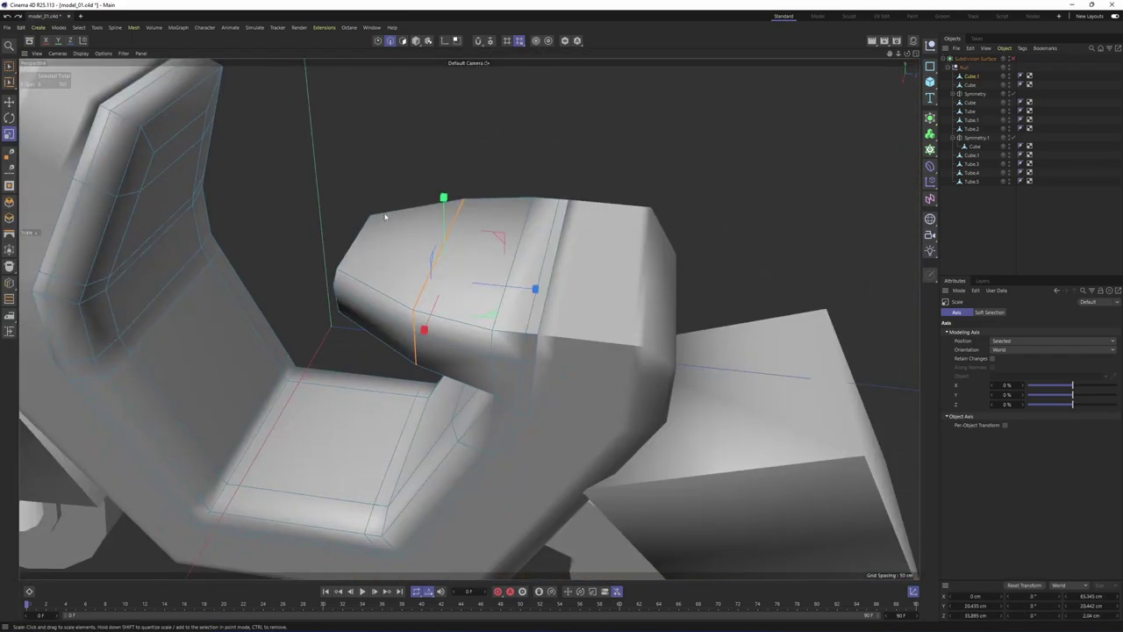
alt+middle_drag(534, 255, 458, 286)
key(q)
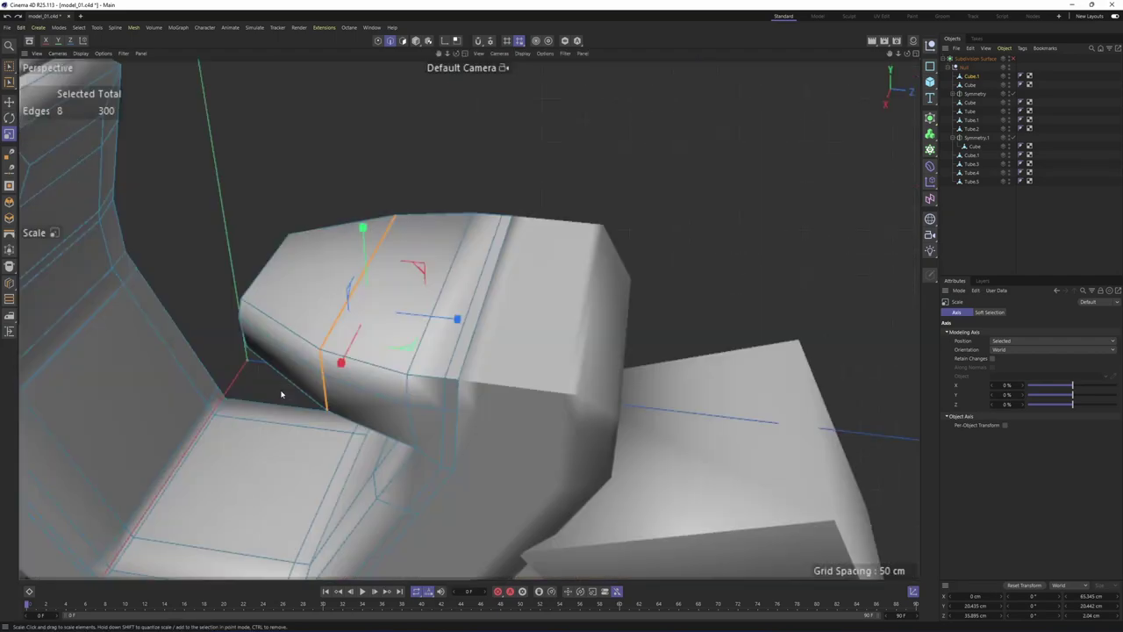
key(F3)
key(F1)
key(q)
alt+drag(304, 184, 326, 177)
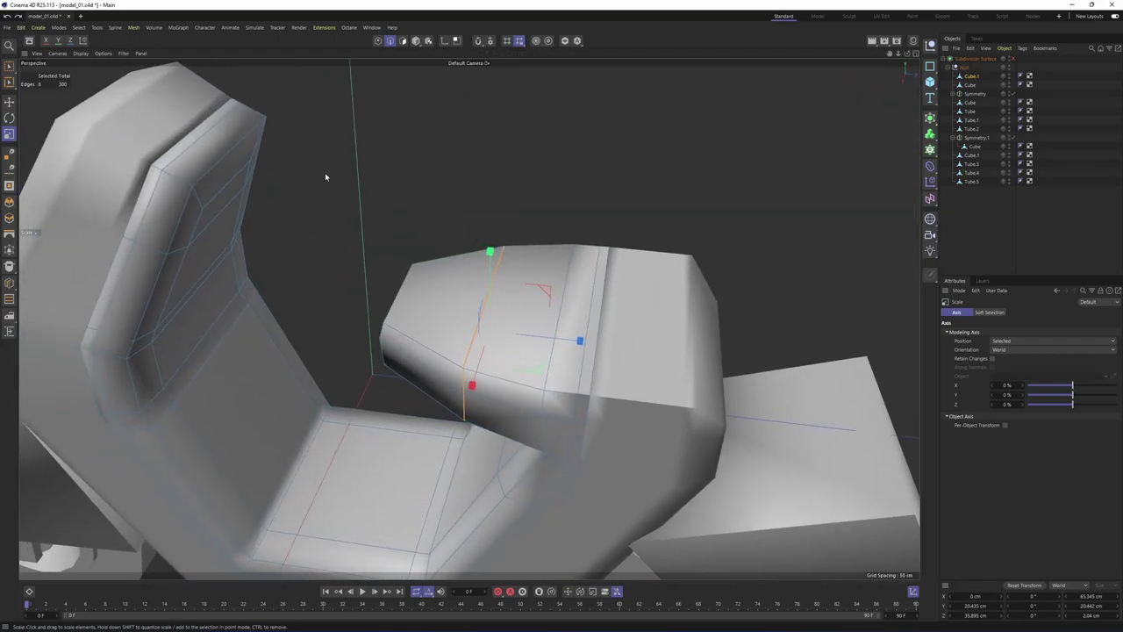
Select the four top faces of the seat base and split them off into a separate object
click(404, 41)
click(448, 307)
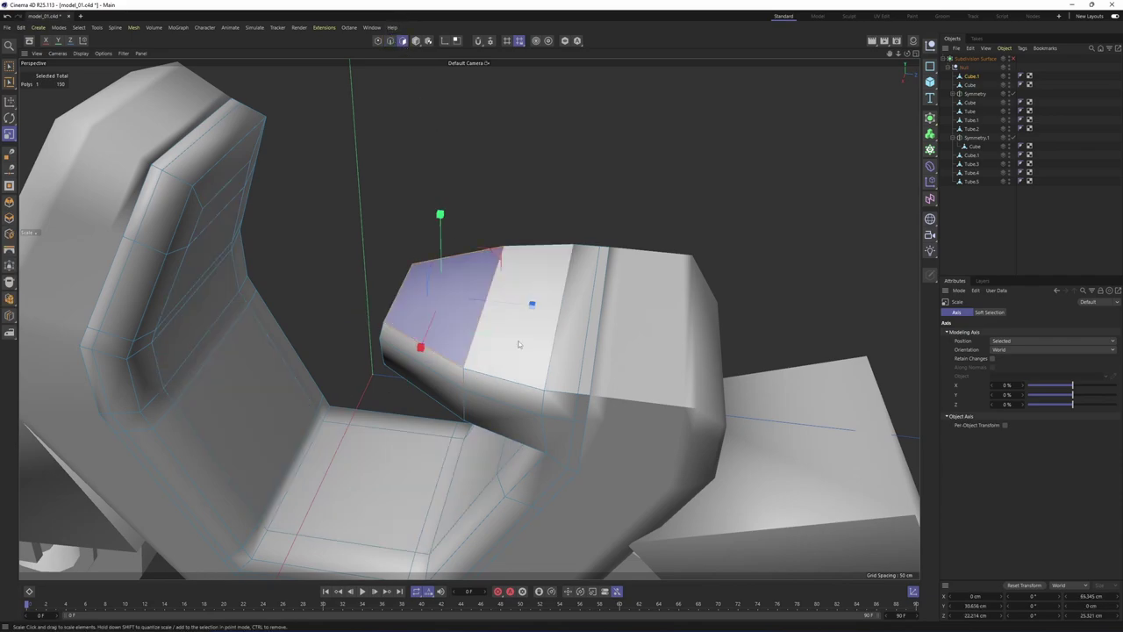
shift+click(527, 351)
shift+click(566, 358)
shift+click(590, 353)
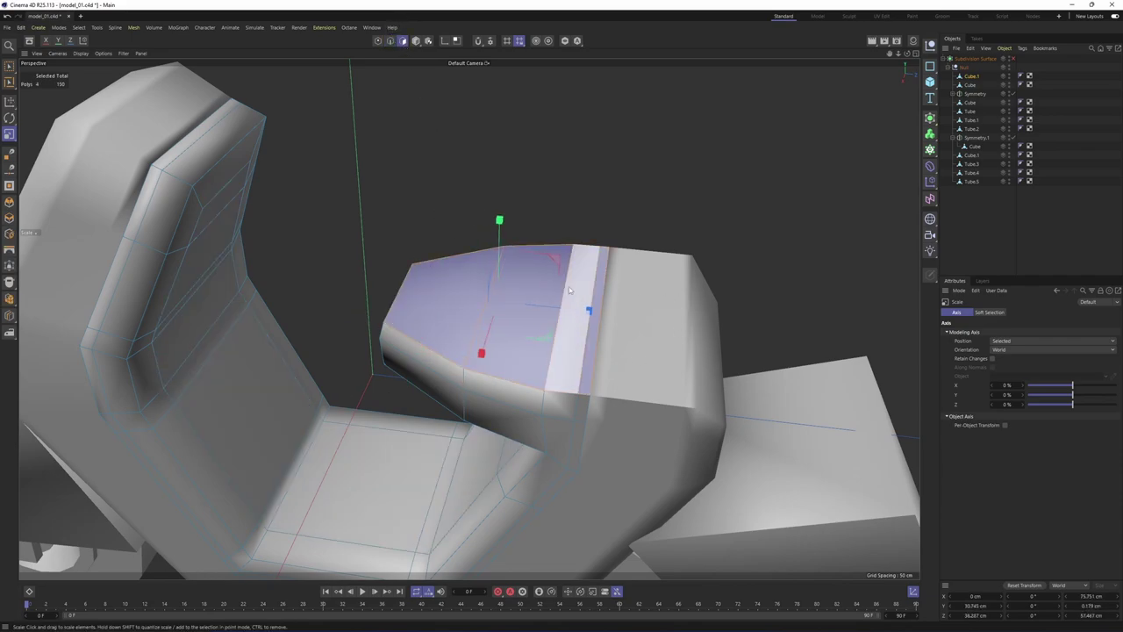
alt+drag(678, 330, 595, 208)
right_click(729, 191)
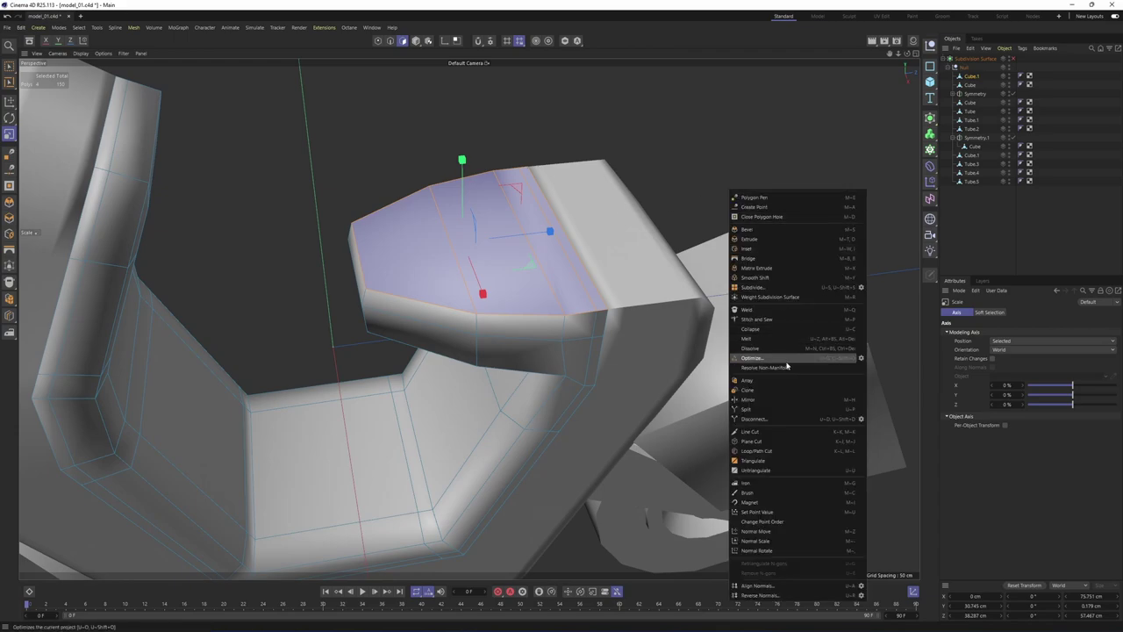
click(741, 396)
Move the rear edge of the split-off seat faces along Z to about 91.9 cm, aligning it with the side reference
alt+drag(739, 354, 681, 283)
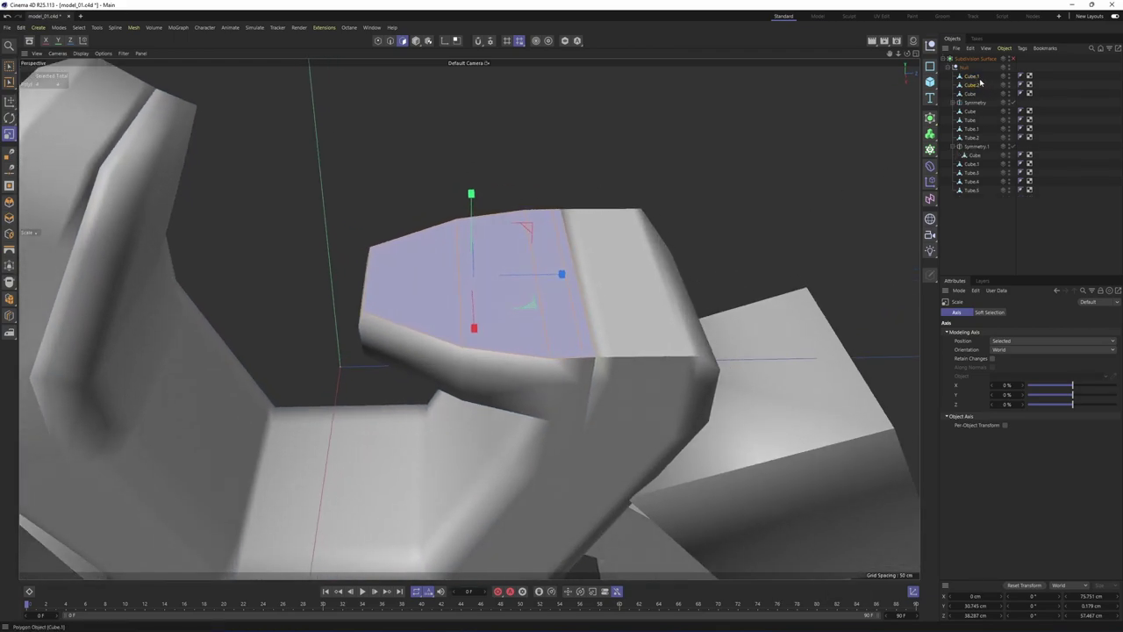
alt+drag(568, 265, 436, 293)
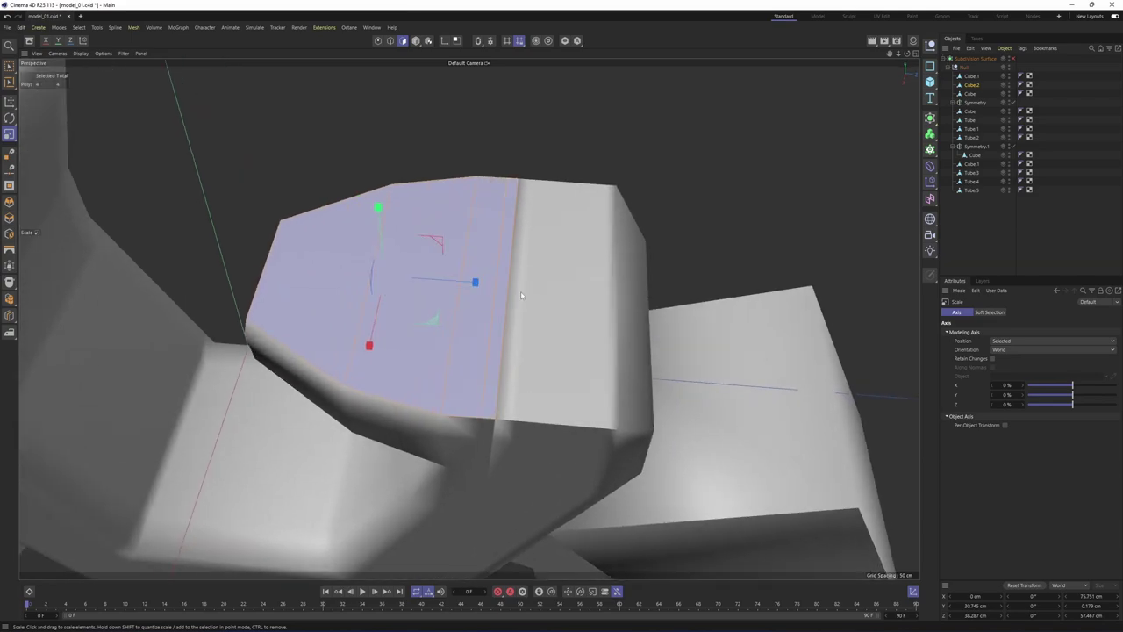
click(391, 41)
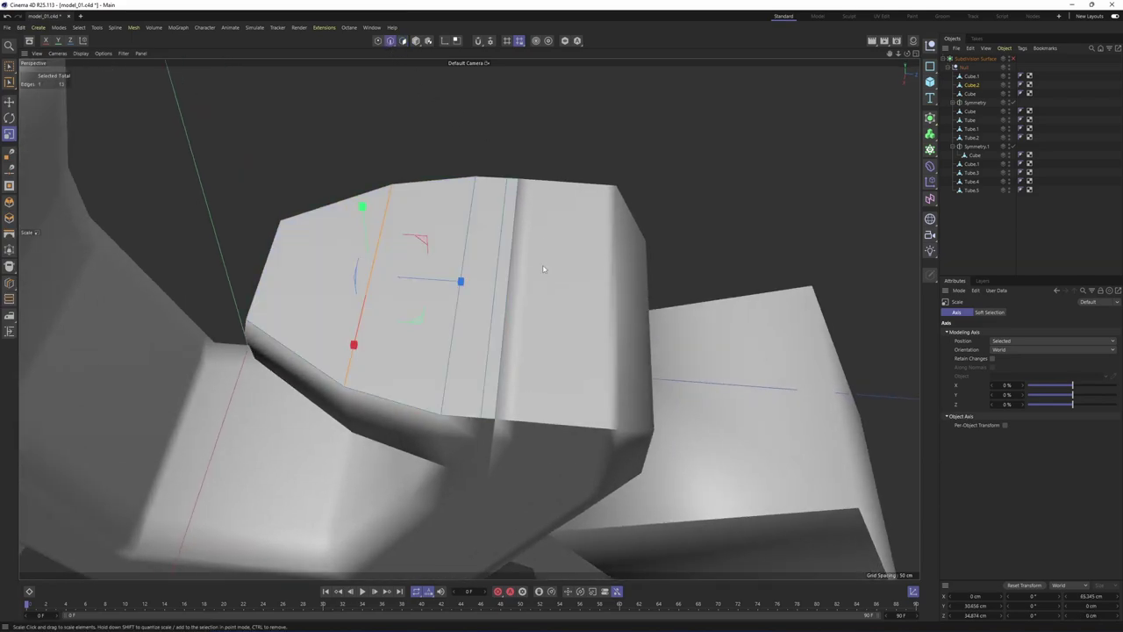
key(e)
click(509, 282)
alt+drag(511, 283, 554, 278)
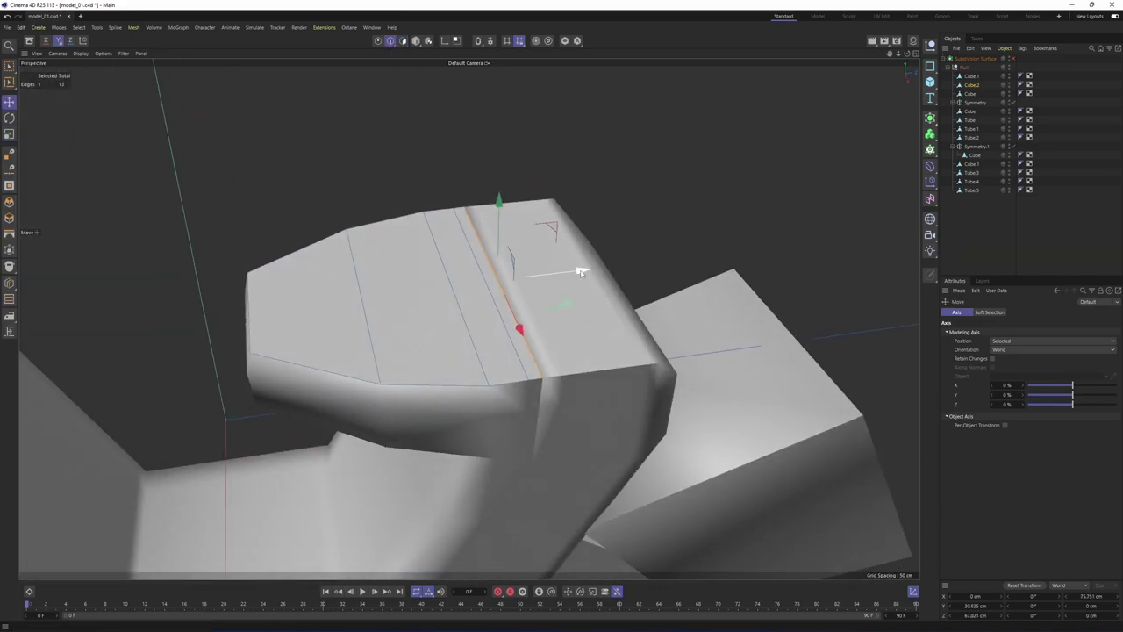
drag(654, 275, 666, 272)
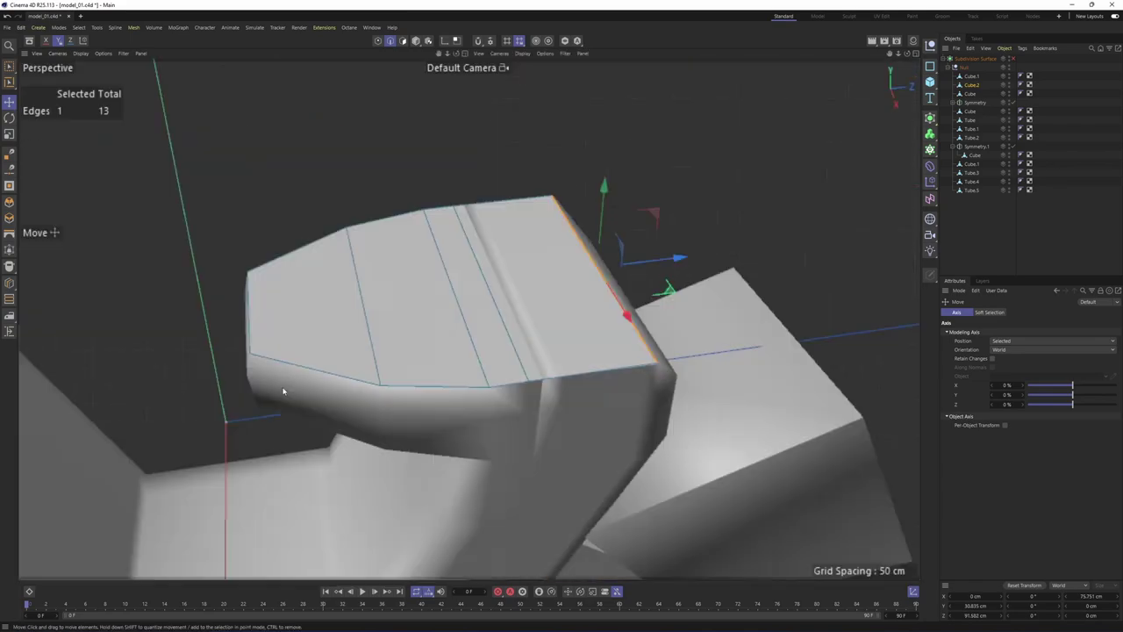
key(F3)
key(F1)
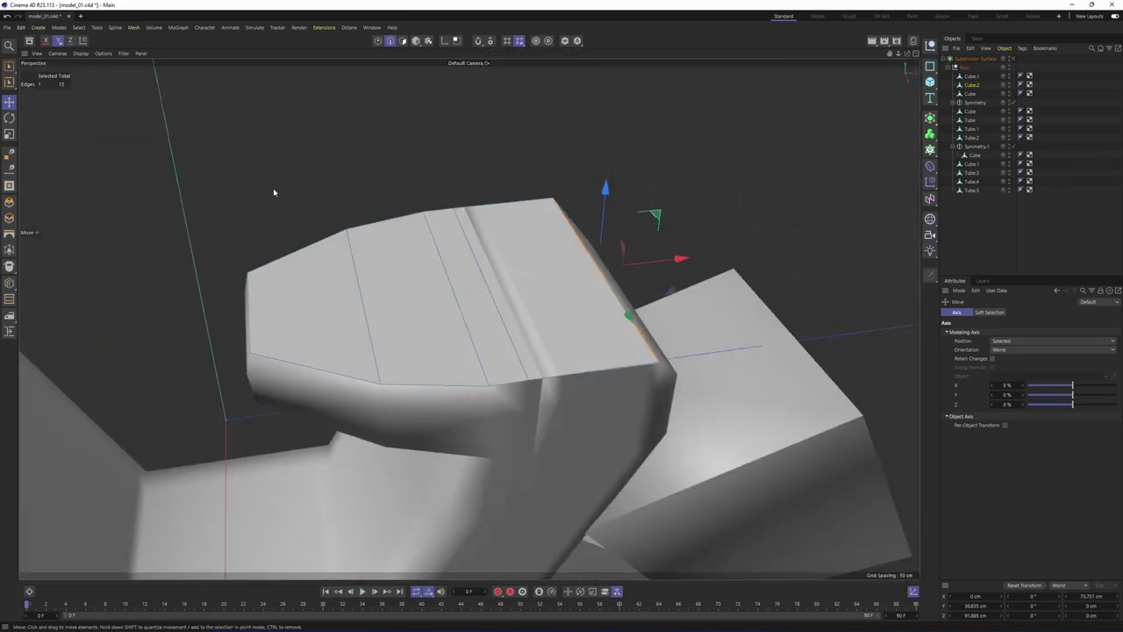
Extrude the seat faces with an offset of -18.1 cm and turn the Subdivision Surface back on
click(400, 43)
alt+drag(505, 235, 568, 209)
right_click(682, 214)
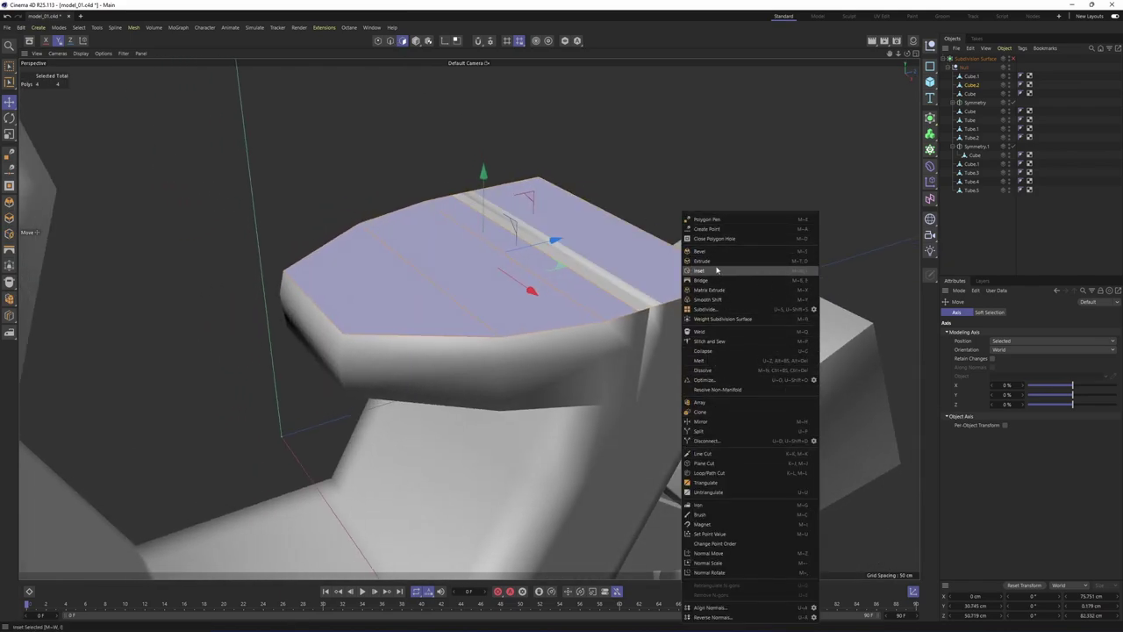
click(706, 261)
key(F5)
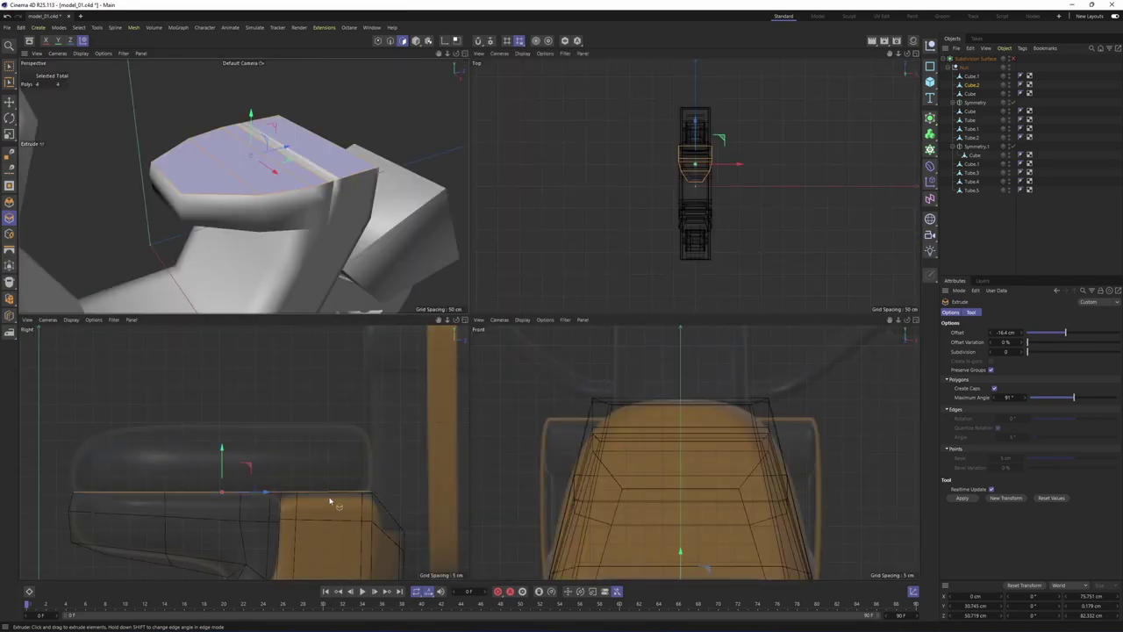
mouse_move(330, 501)
mouse_down()
mouse_move(330, 439)
mouse_move(316, 509)
mouse_up()
key(F1)
alt+drag(532, 294, 579, 345)
key(q)
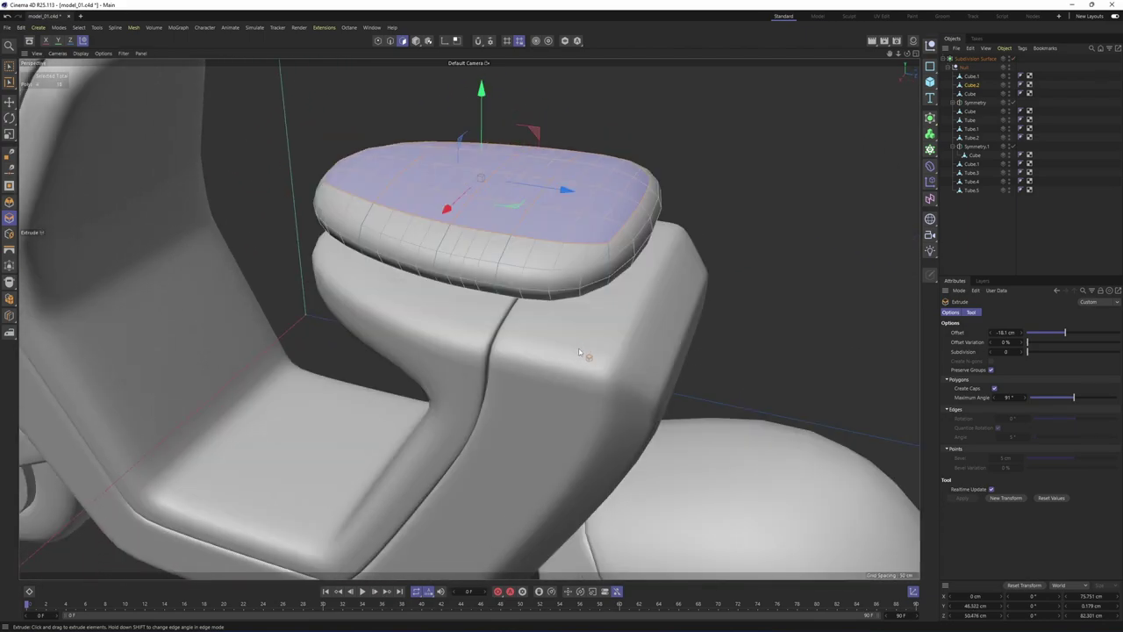
Add a loop cut around the seat close to its rear end, at an offset of about 88.6%
scroll(578, 352, down, 2)
alt+drag(562, 306, 516, 271)
key(F5)
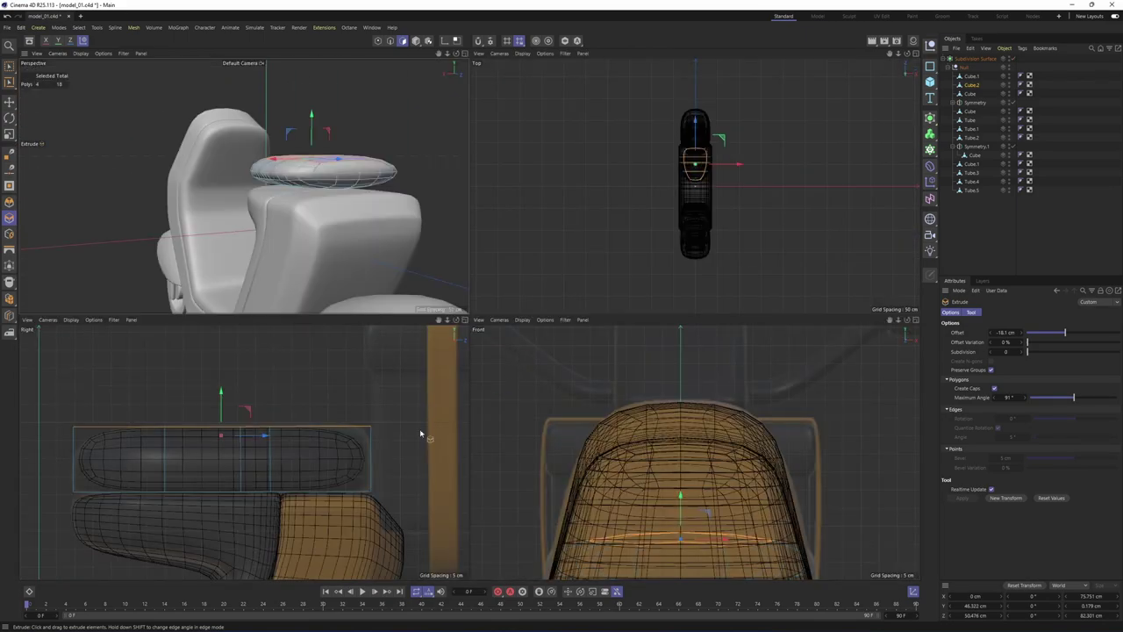
key(F3)
alt+middle_drag(718, 454, 663, 432)
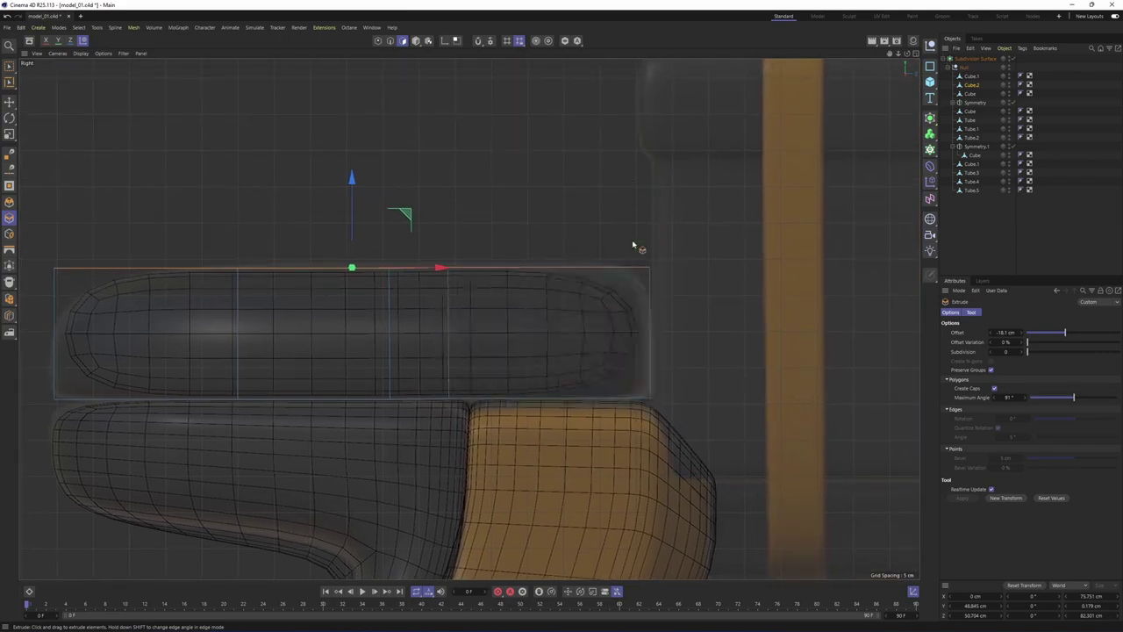
key(F1)
alt+drag(606, 310, 742, 261)
right_click(742, 261)
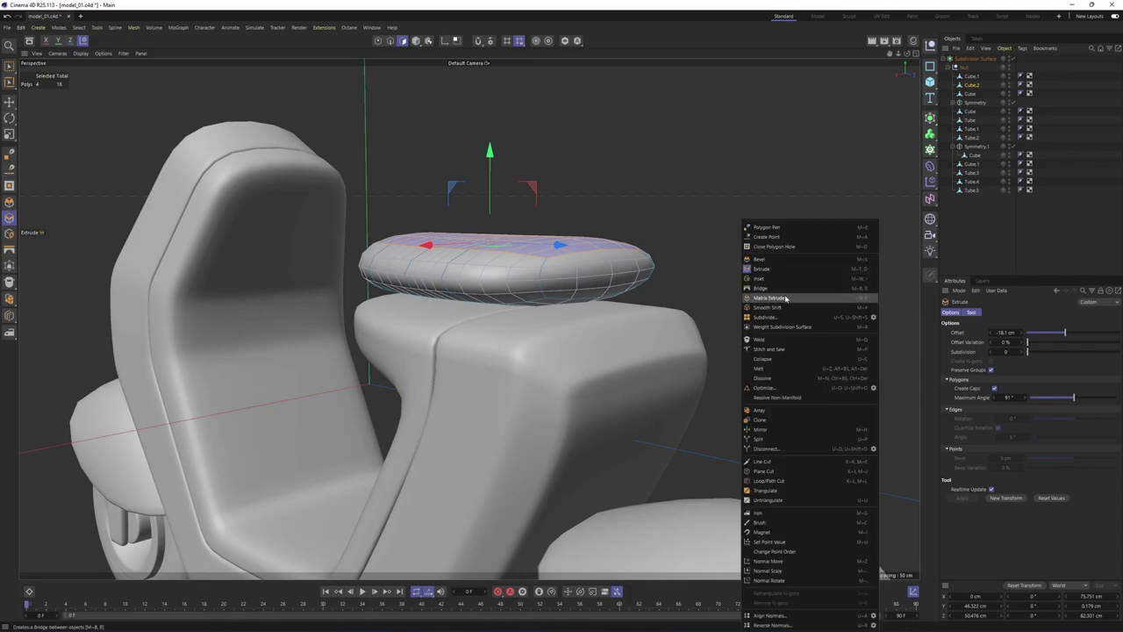
click(778, 480)
alt+drag(689, 303, 563, 337)
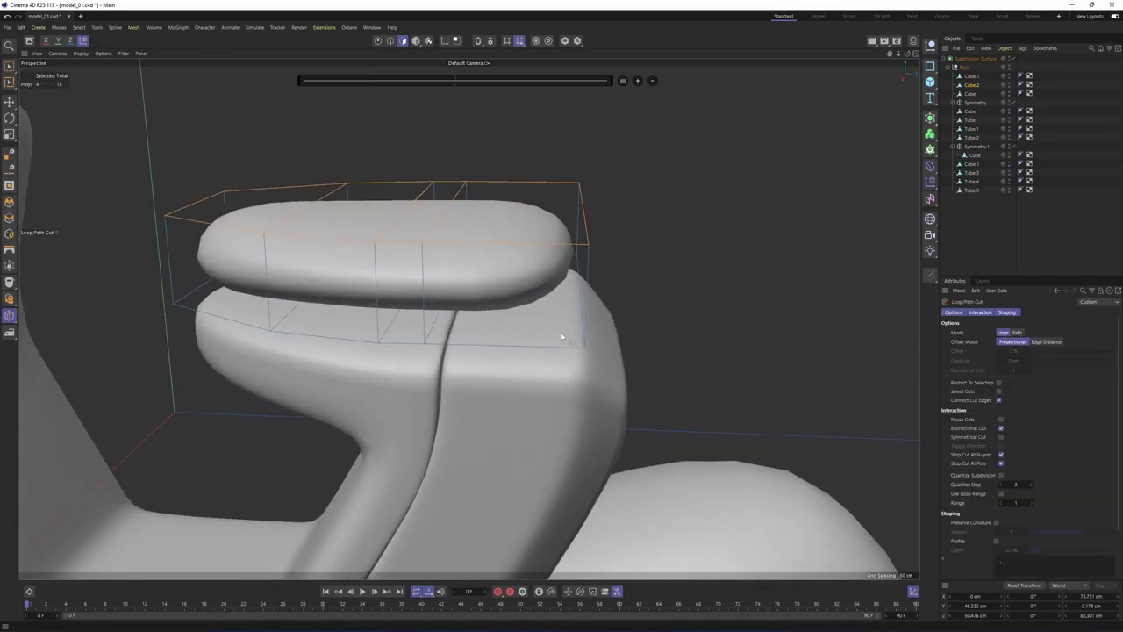
click(566, 353)
Add a horizontal loop cut around the sides of the seat close to its underside to sharpen the lower rim
middle_click(566, 415)
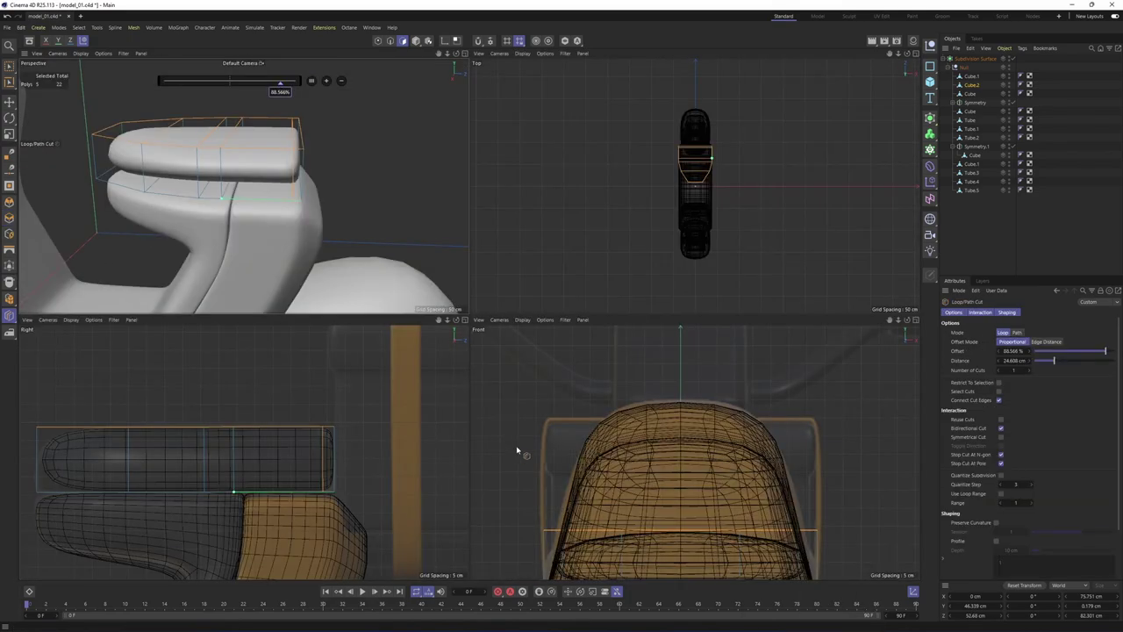
middle_click(321, 303)
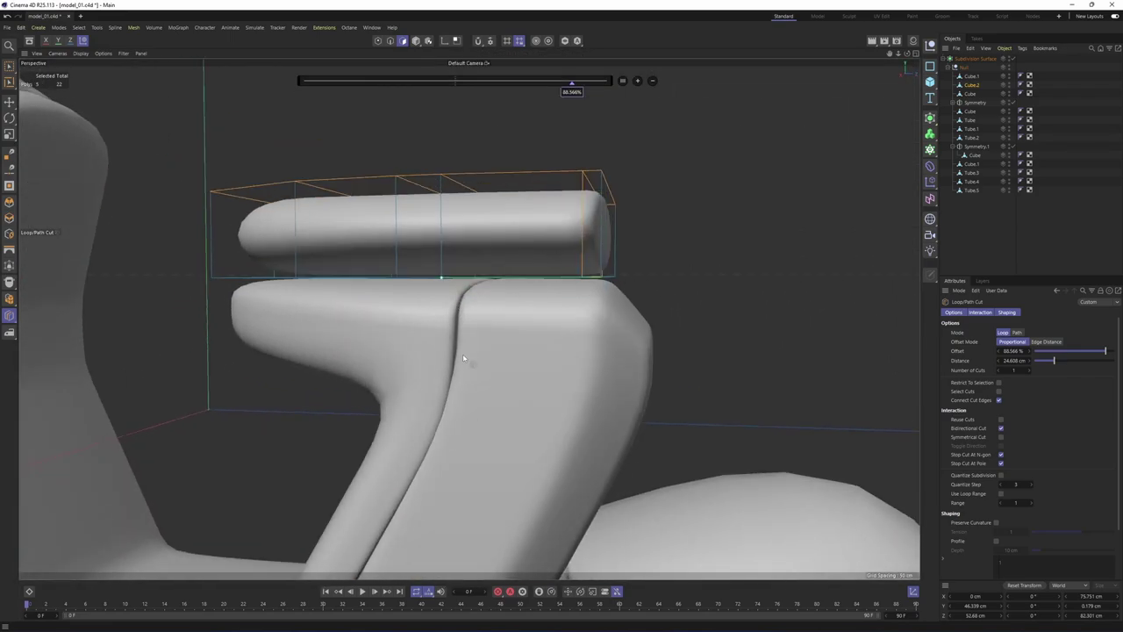
middle_click(463, 358)
alt+middle_drag(130, 462, 228, 442)
middle_click(351, 285)
alt+drag(485, 338, 677, 252)
alt+drag(630, 397, 620, 370)
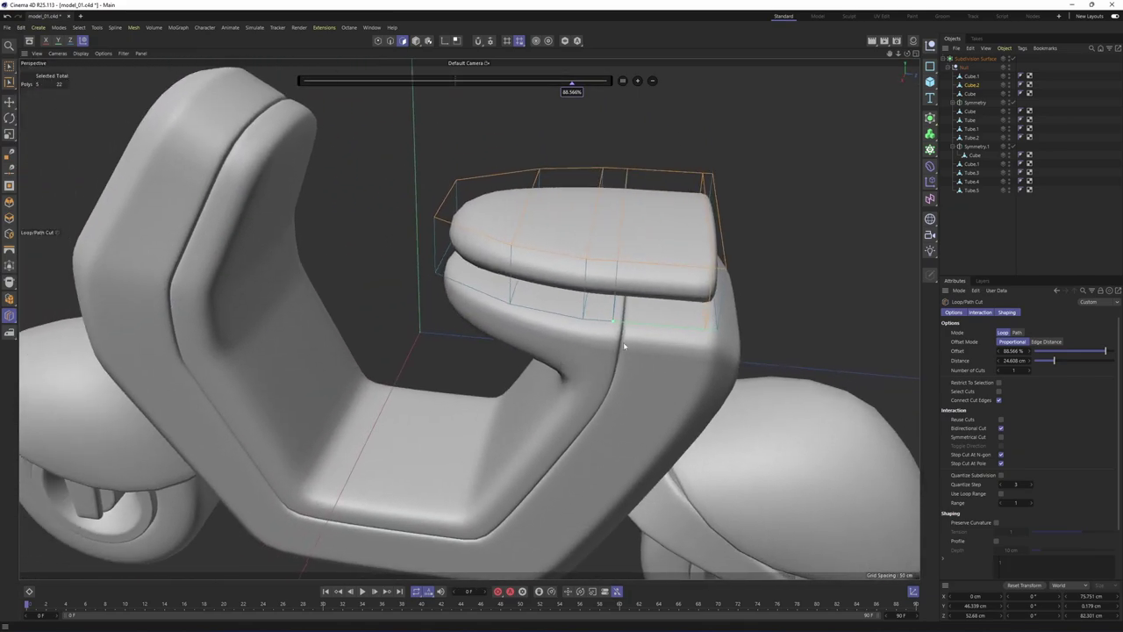
scroll(715, 307, up, 2)
alt+drag(715, 307, 698, 286)
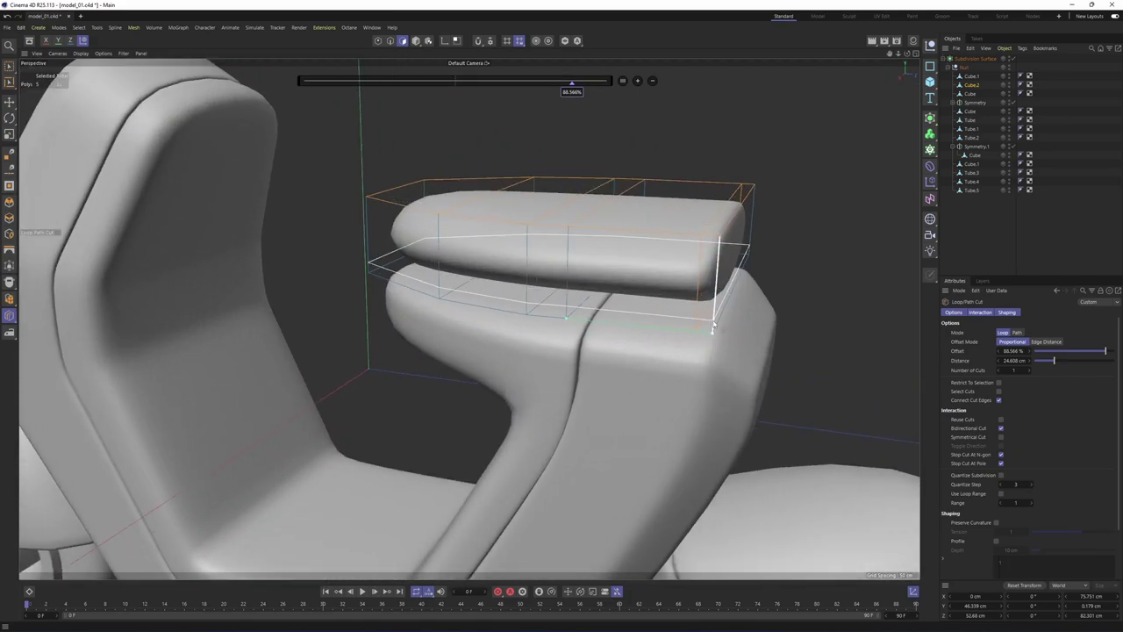
alt+drag(713, 327, 613, 387)
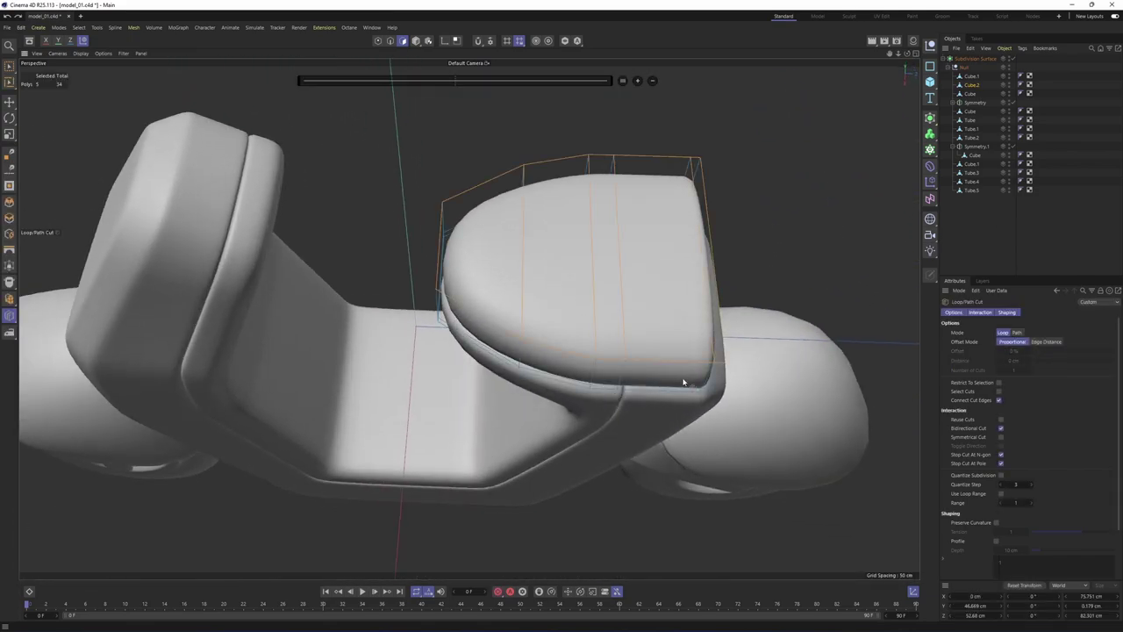
Move the edge loop ahead of the seat's rear cut backward along Z to about 72.7 cm, working with subdivision off
key(q)
alt+drag(684, 383, 586, 320)
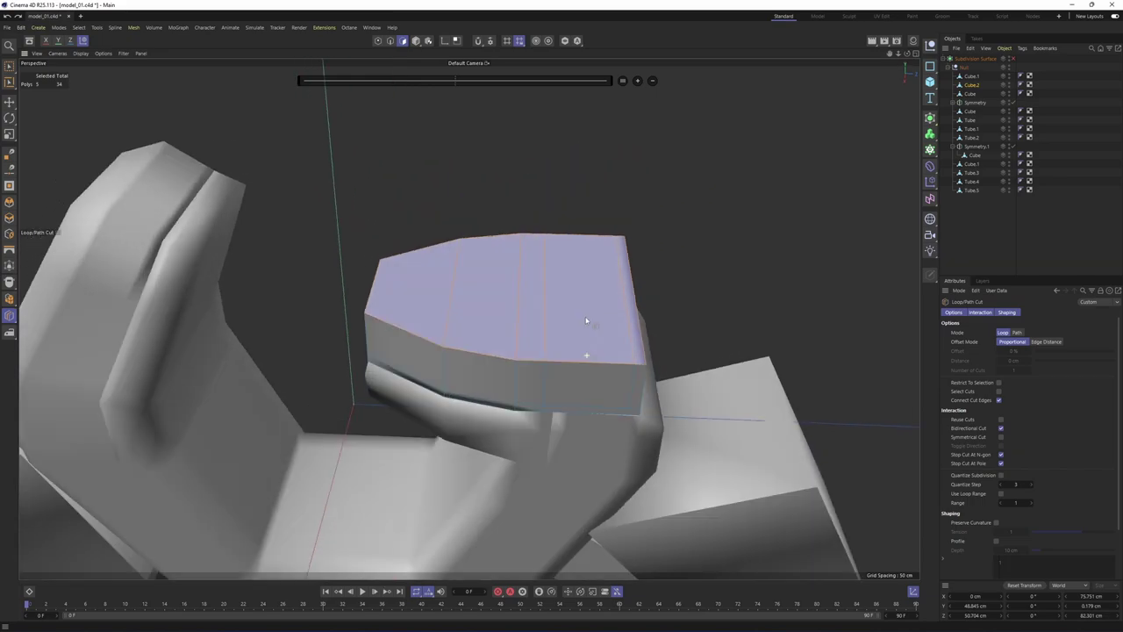
click(560, 389)
key(e)
alt+drag(555, 386, 632, 332)
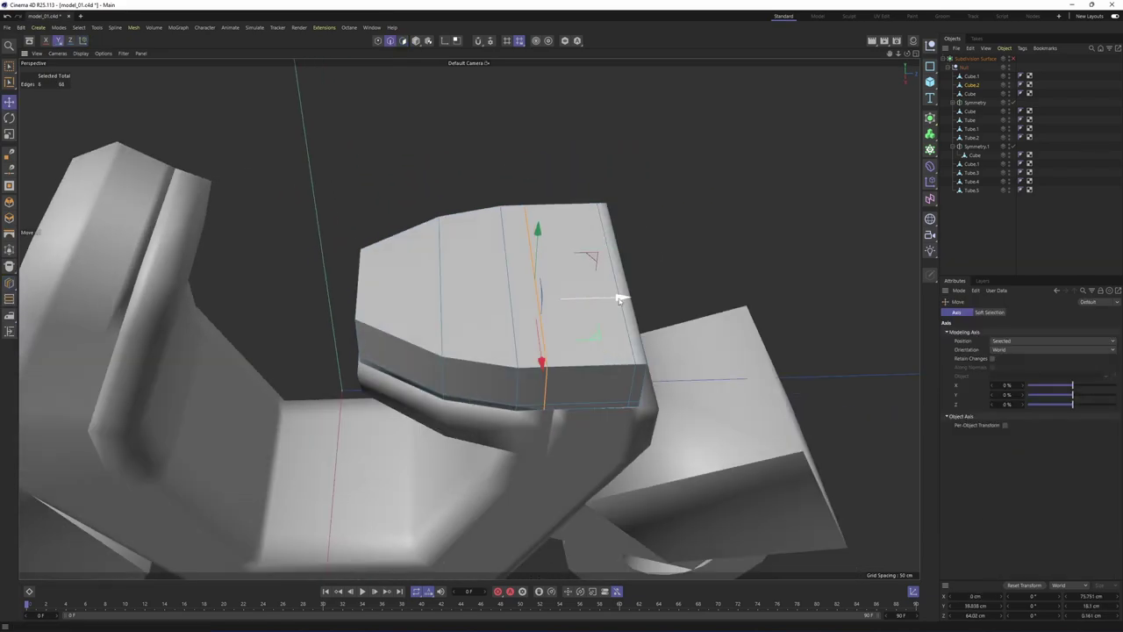
key(q)
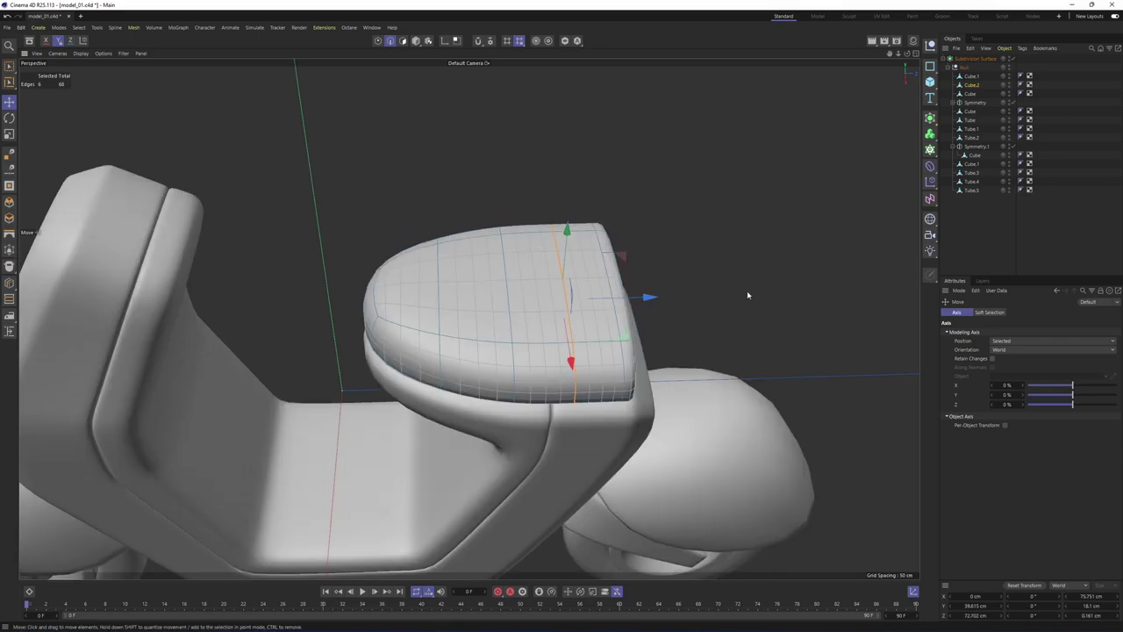
Examine the seat's shape and fit on the base from the side, with the Subdivision Surface on and off
alt+drag(747, 296, 950, 260)
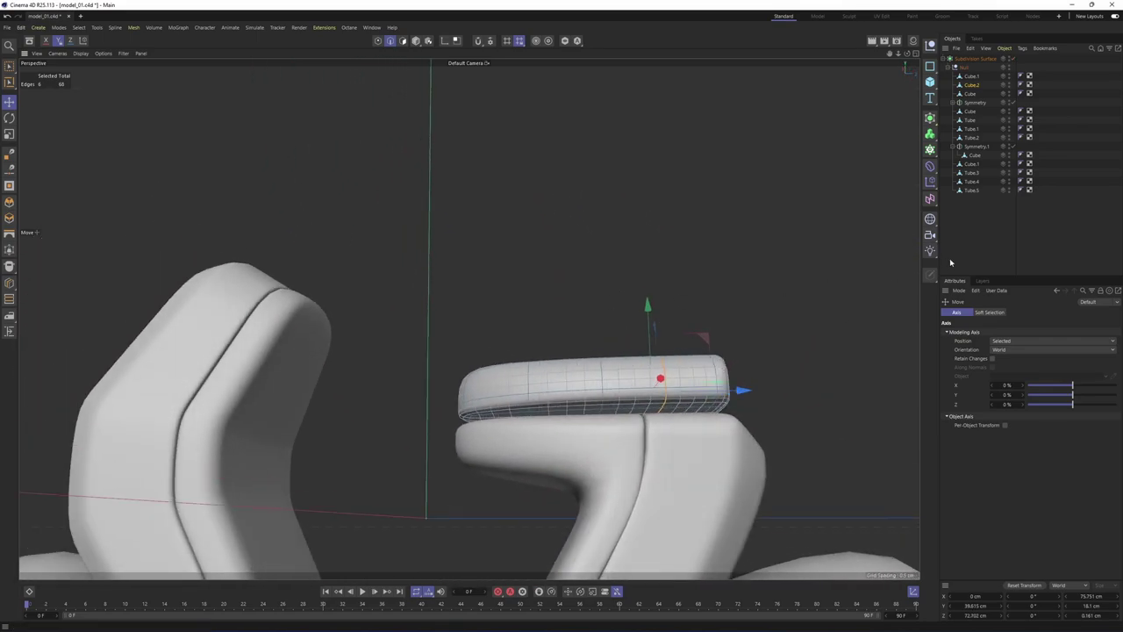
key(q)
key(q)
alt+middle_drag(716, 374, 622, 333)
click(1063, 221)
alt+drag(622, 334, 587, 352)
key(ctrl+z)
key(q)
key(q)
scroll(413, 388, up, 4)
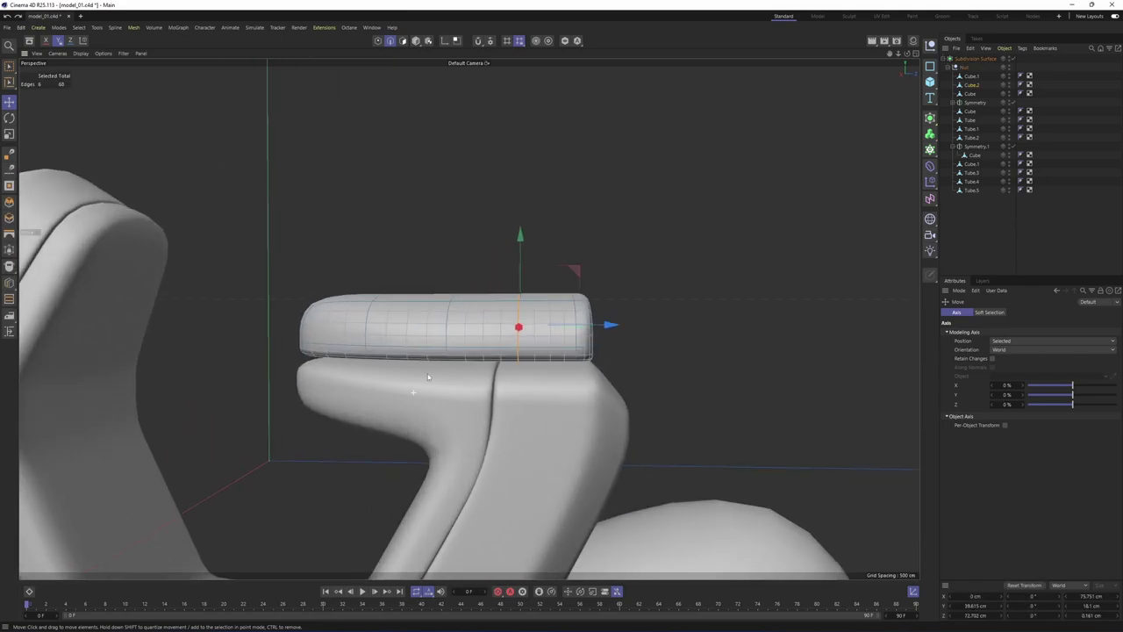
Try lowering all faces of the seat toward the seat base, then undo the move
alt+drag(446, 343, 487, 354)
key(Return)
key(ctrl+a)
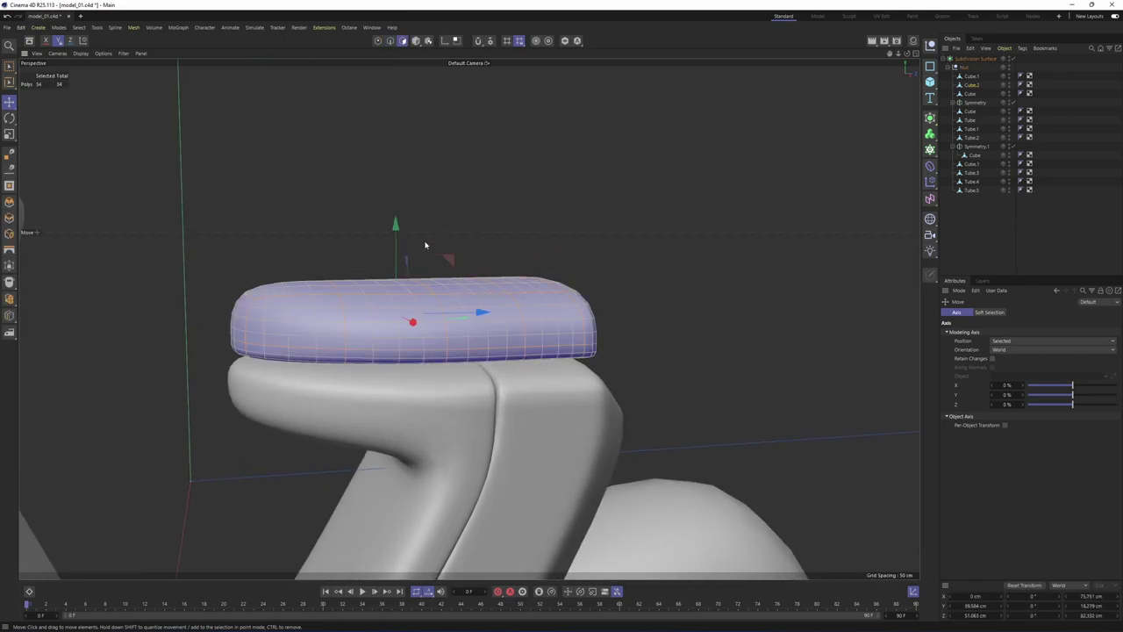
drag(396, 226, 398, 249)
alt+drag(481, 285, 499, 360)
key(ctrl+z)
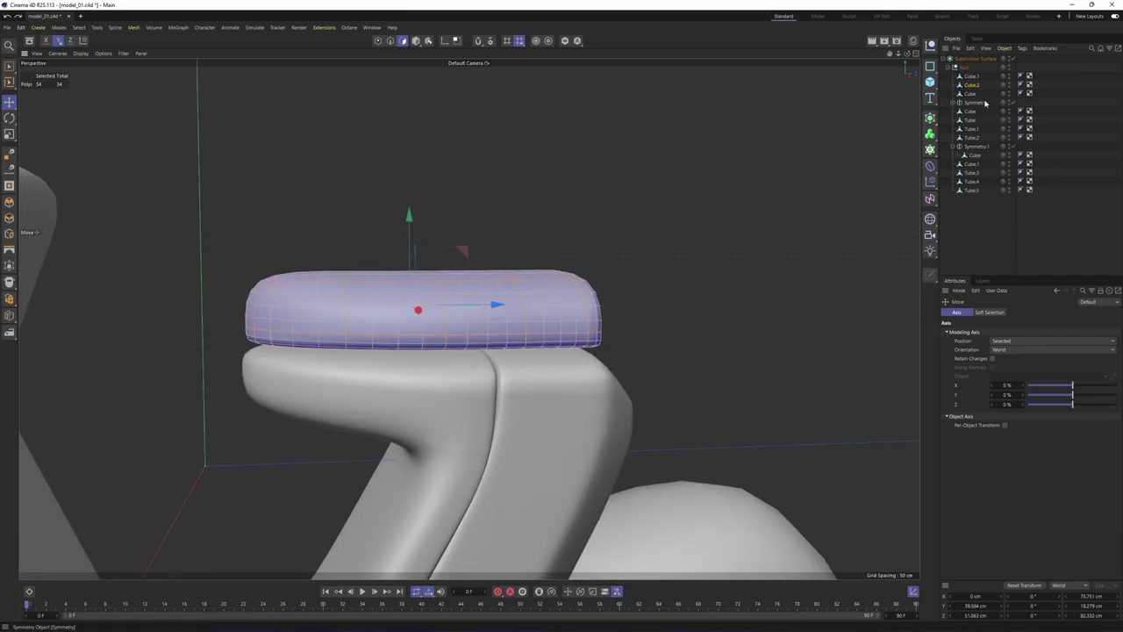
Turn off the Subdivision Surface and isolate the Cube and Cube.1 body parts in the viewport
click(975, 95)
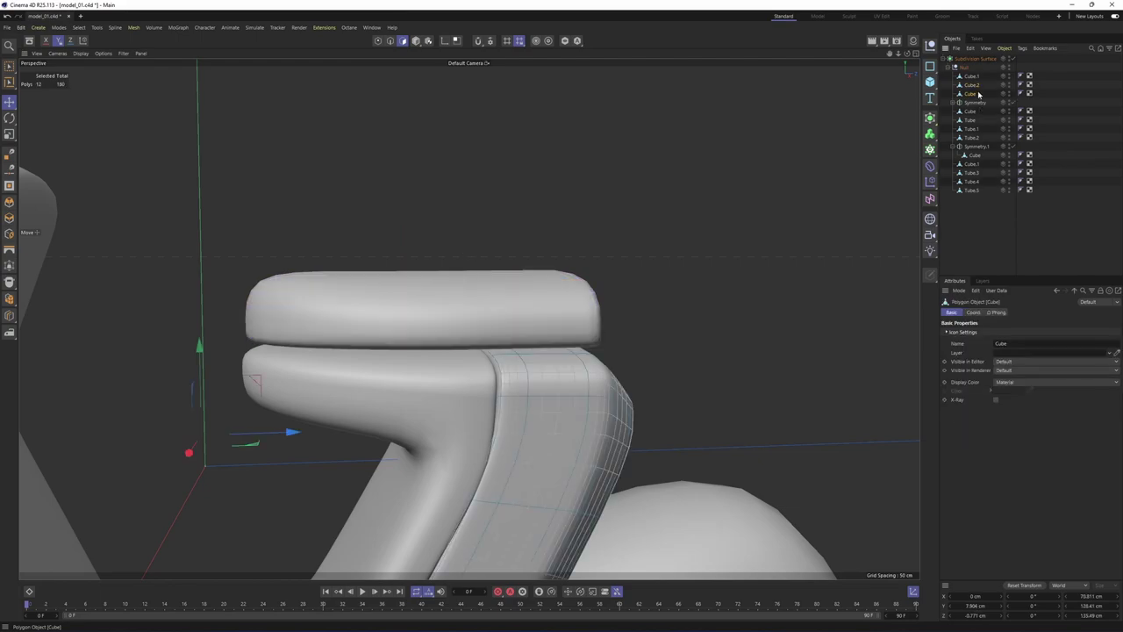
ctrl+click(975, 78)
key(q)
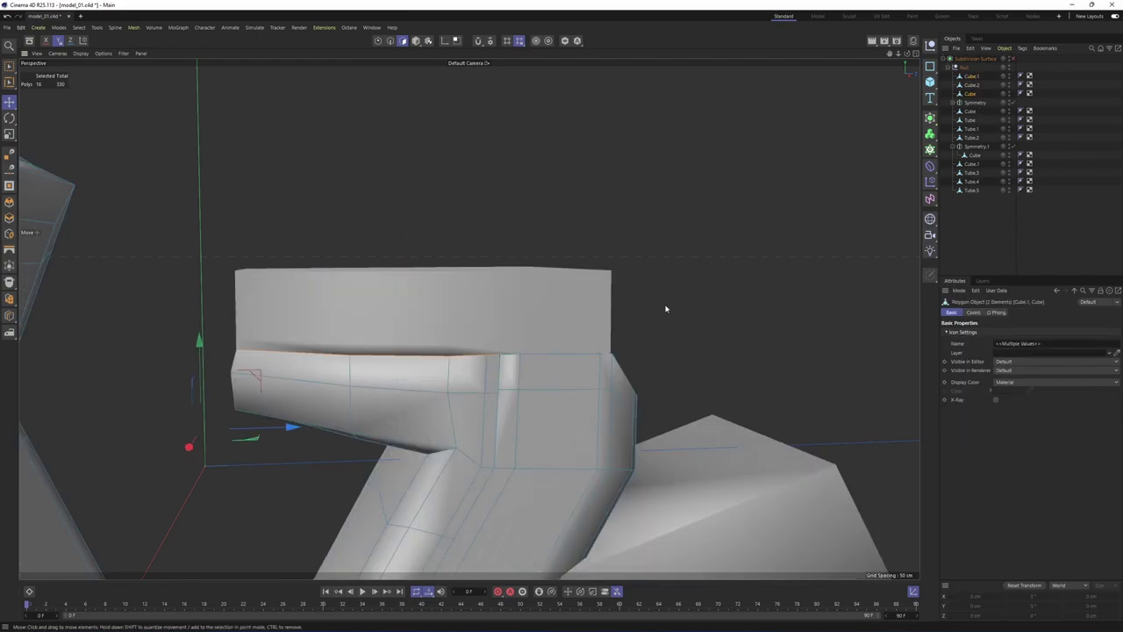
click(566, 42)
alt+drag(561, 184, 365, 236)
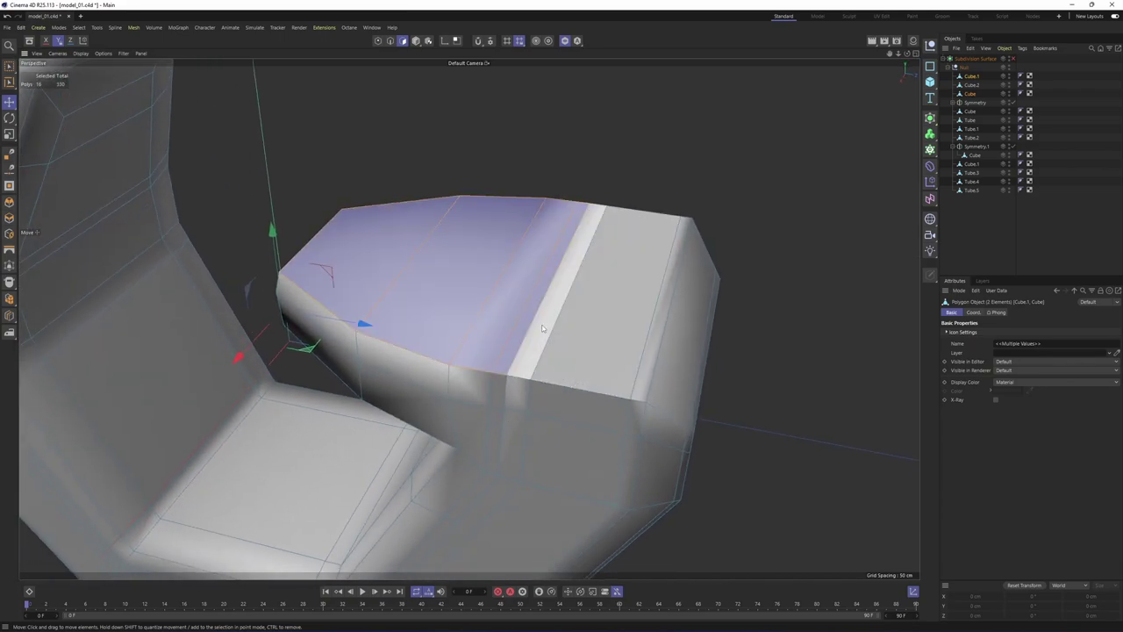
alt+drag(544, 325, 497, 304)
Isolate only the Cube.1 inner lining in the viewport to expose the rear of its seat base
click(969, 94)
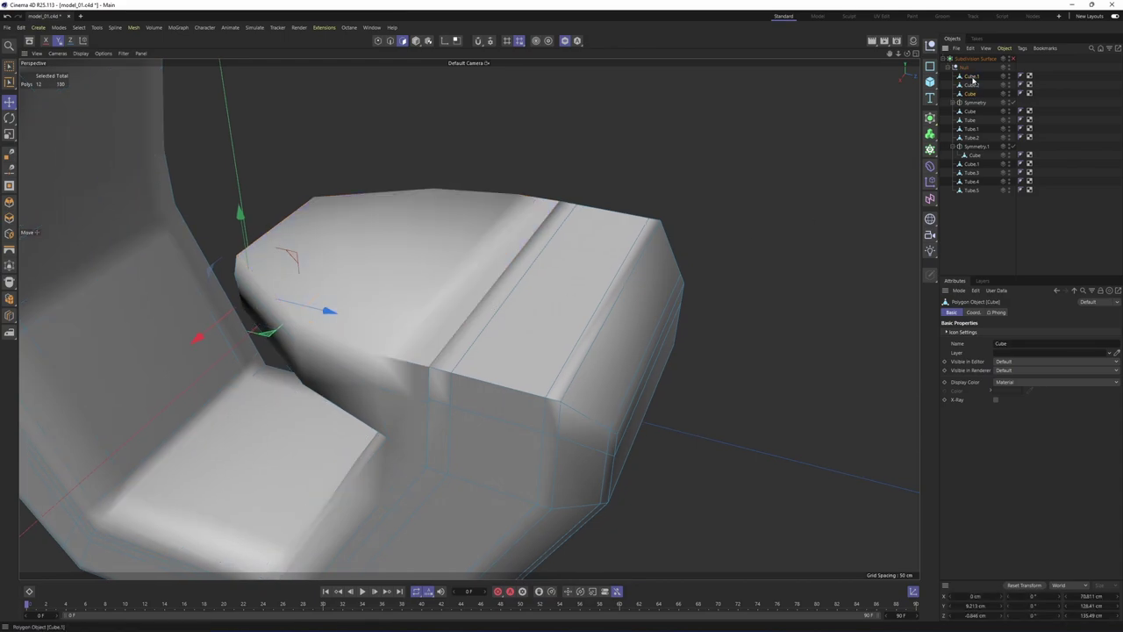
click(971, 77)
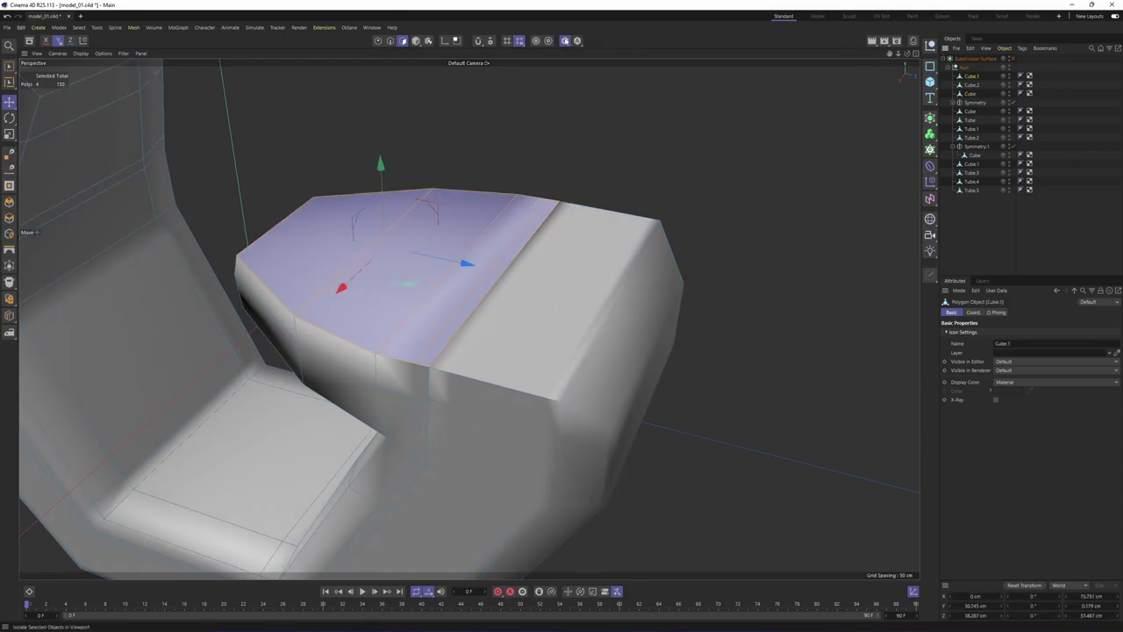
click(565, 41)
alt+drag(507, 212, 481, 206)
scroll(431, 295, up, 1)
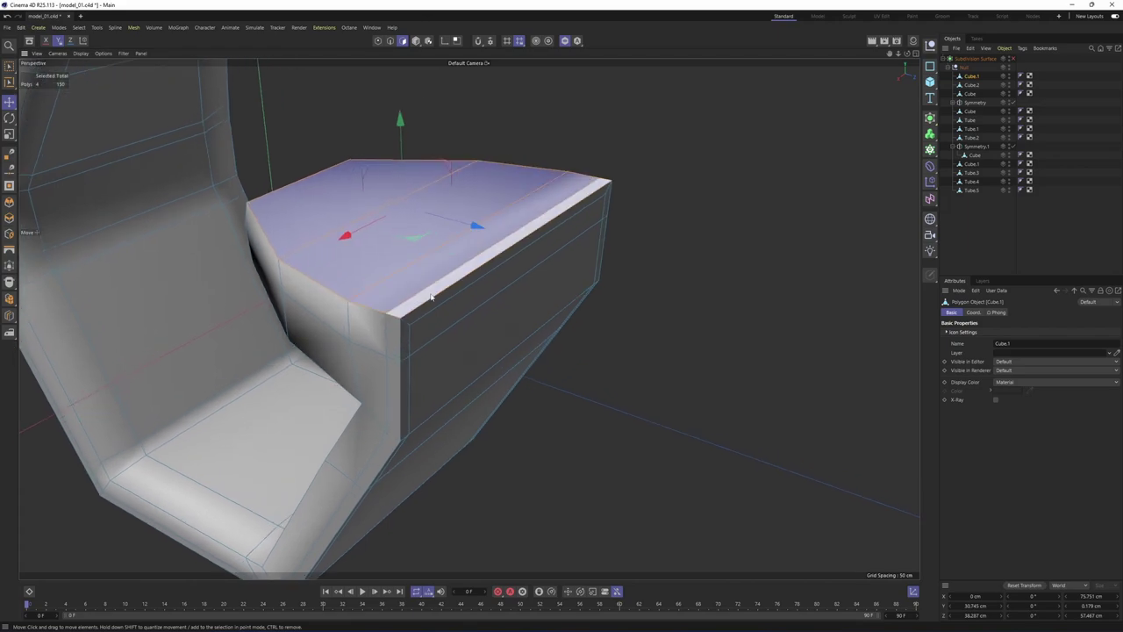
Select the three edges just below the seat base's rear top edge on Cube.1, including the short diagonals at both corners
alt+drag(431, 296, 372, 336)
scroll(373, 336, up, 2)
key(Return)
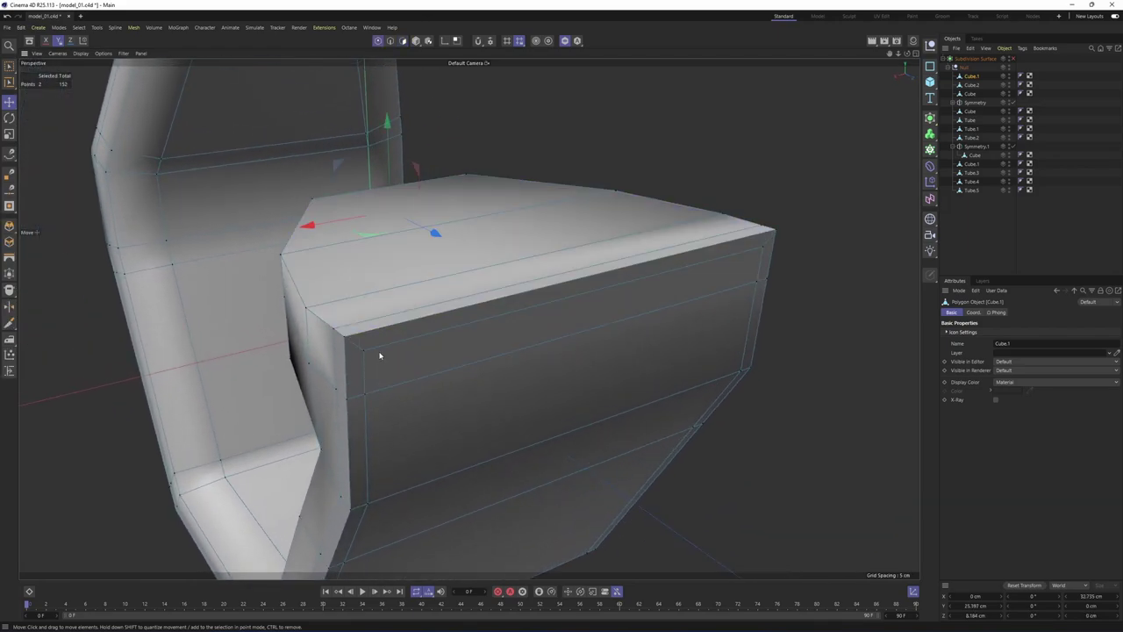
alt+drag(432, 310, 427, 397)
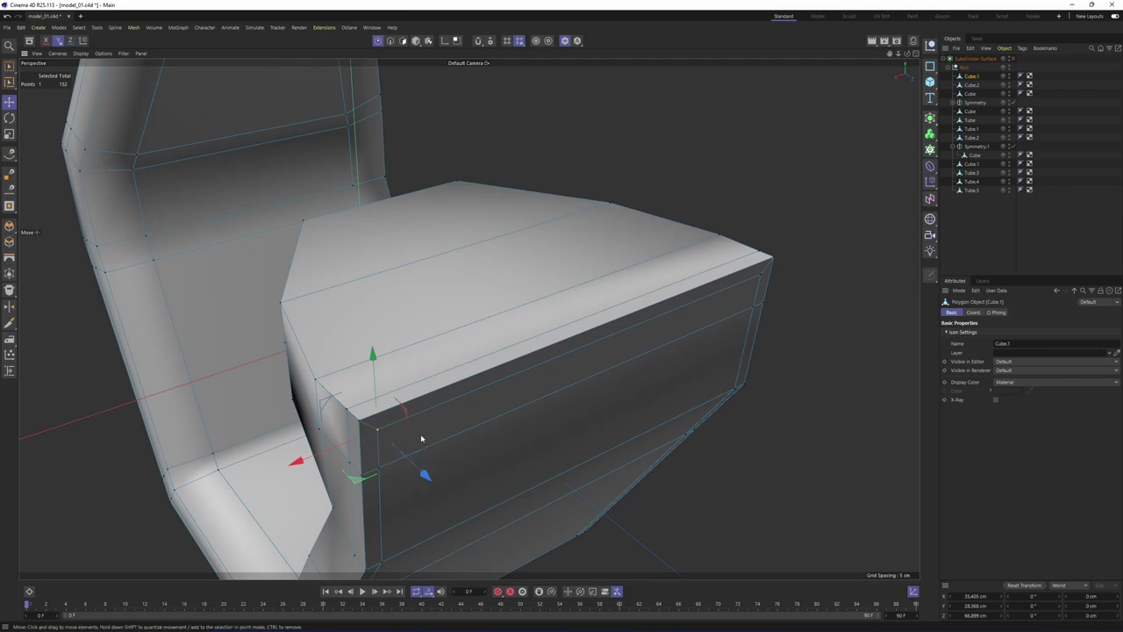
key(Return)
click(388, 426)
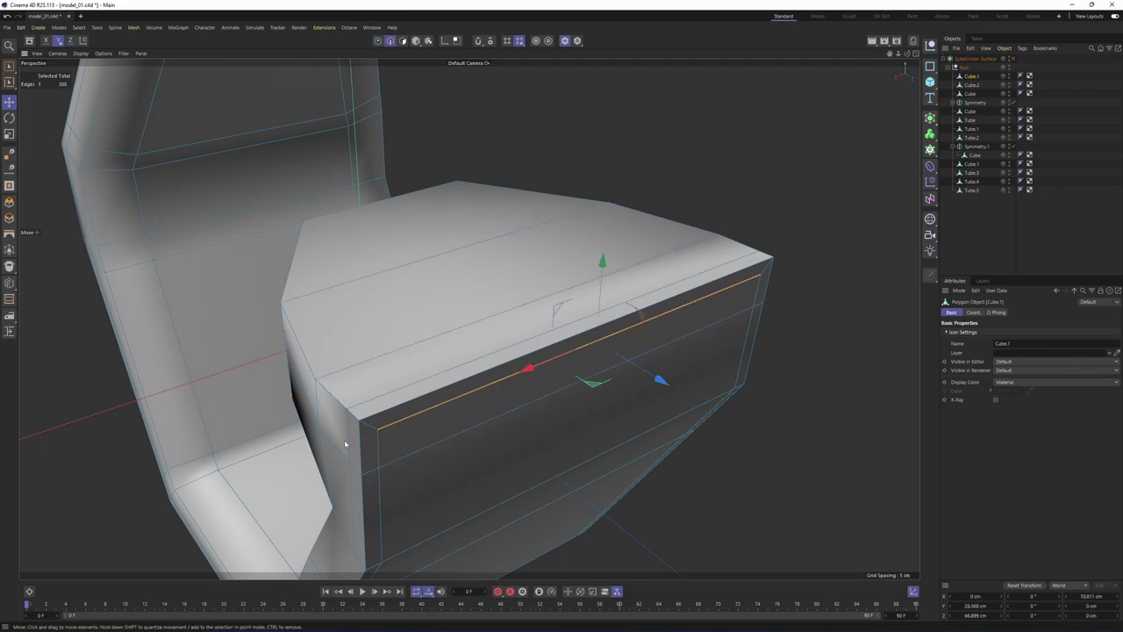
shift+click(639, 372)
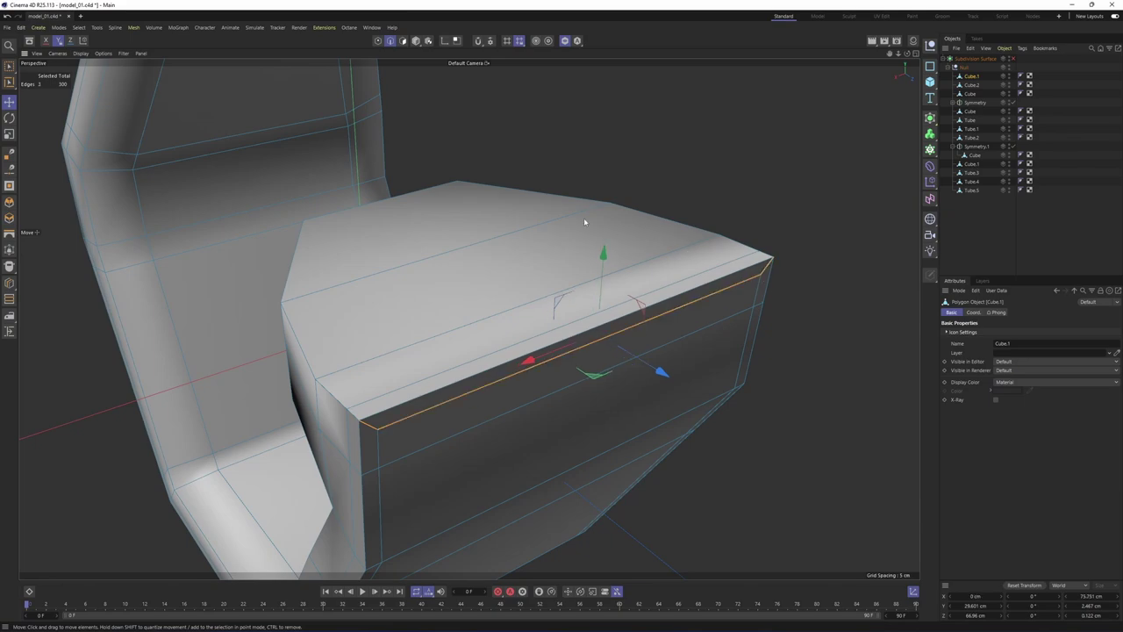
alt+drag(477, 273, 478, 355)
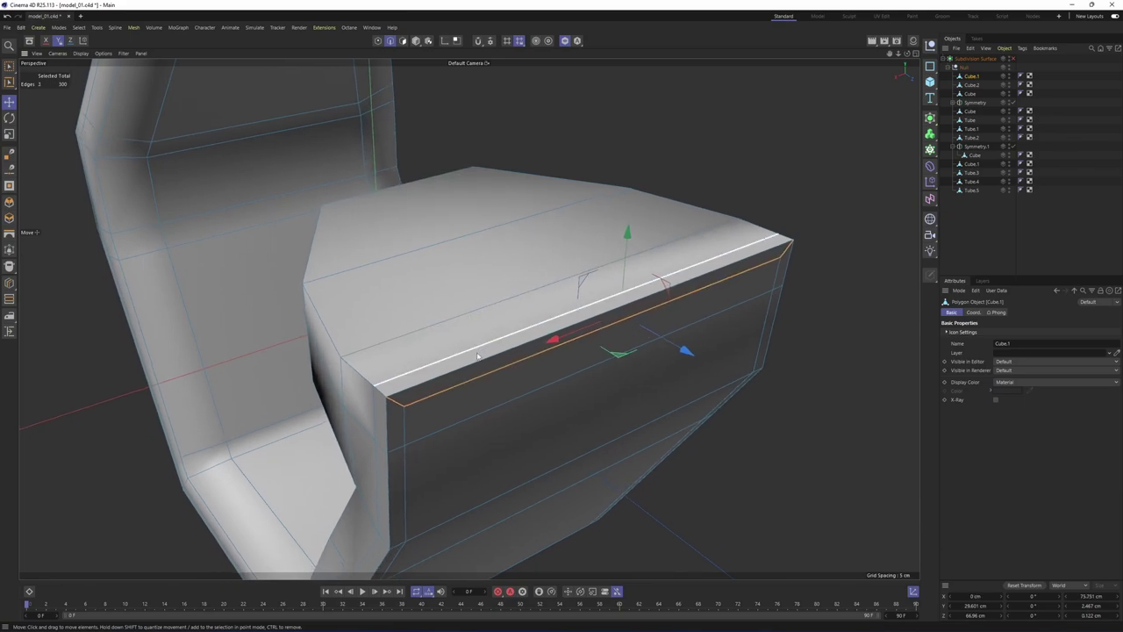
Start a Line Cut at the inset rear corner and cut a support edge forward along one side of the top face
right_click(470, 401)
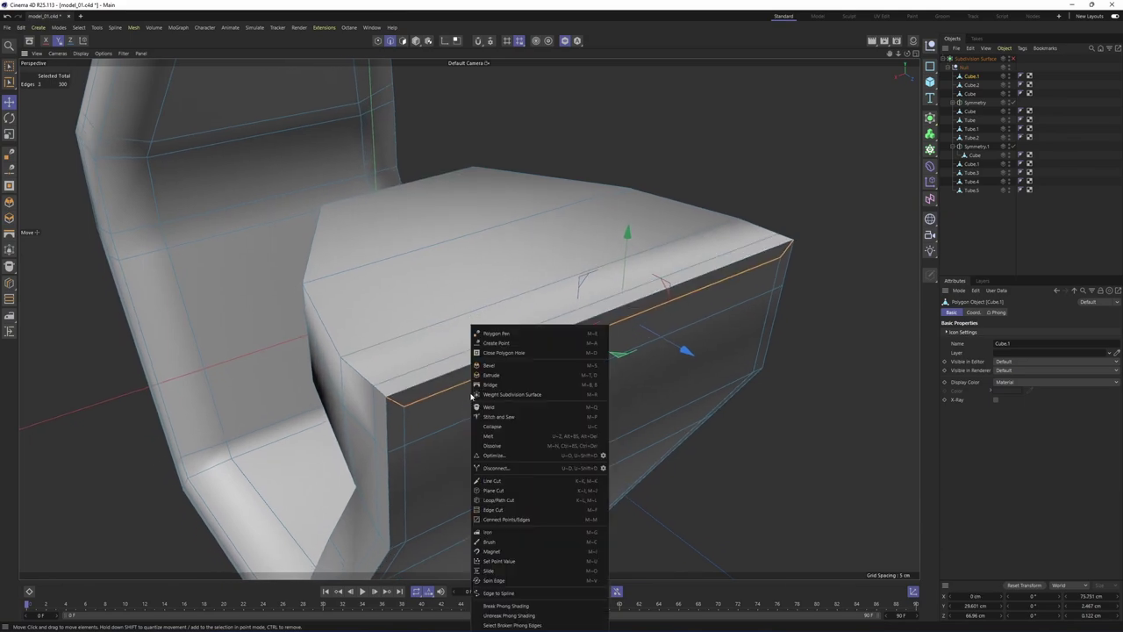
click(503, 481)
alt+drag(461, 301, 460, 386)
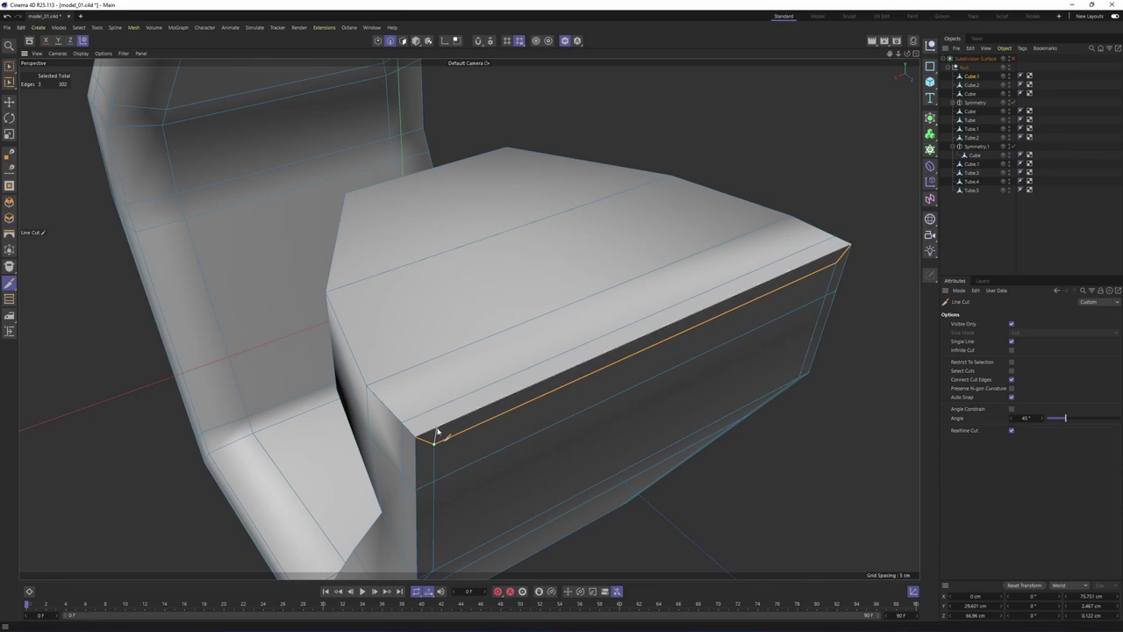
click(386, 378)
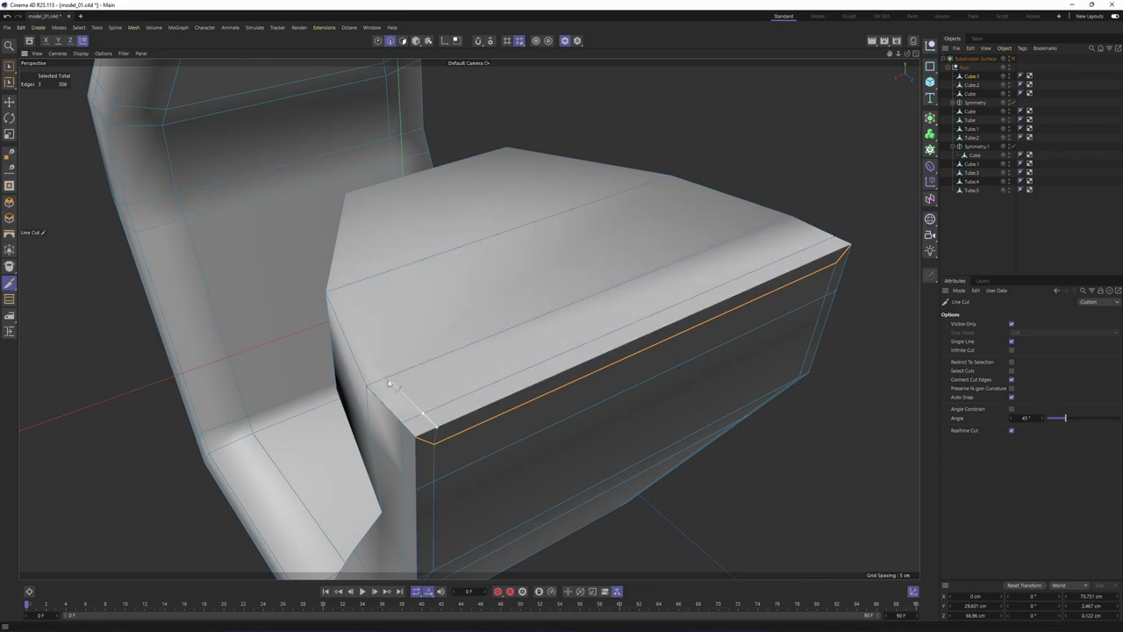
click(345, 289)
Cut a matching support edge along the opposite side of the seat base's top, from the inset rear corner across the crosswise edges
alt+drag(821, 263, 679, 416)
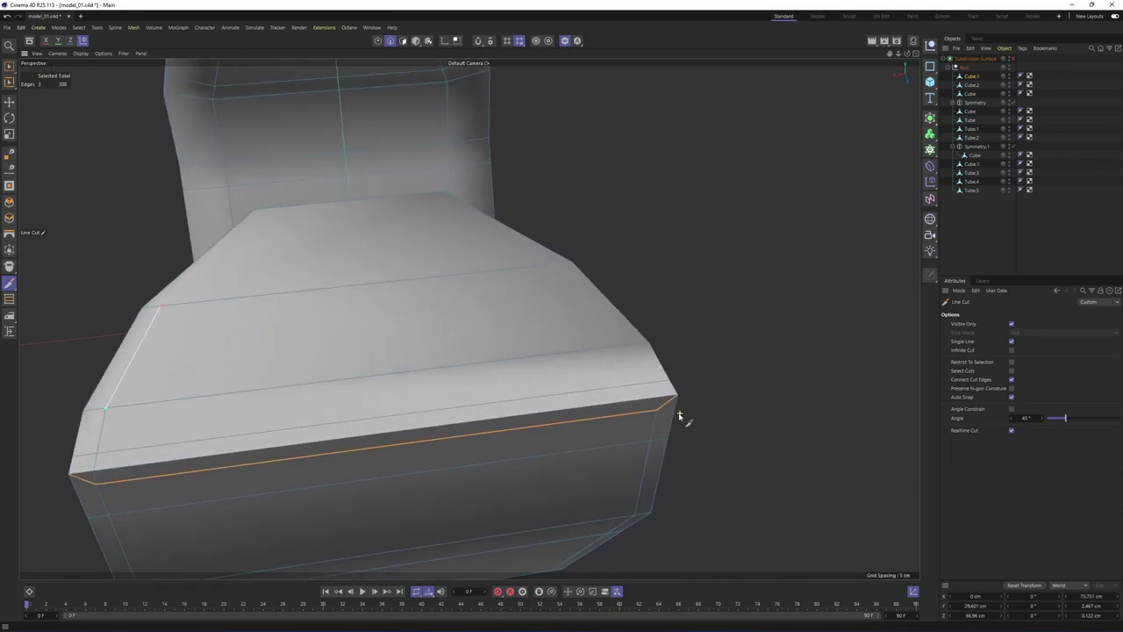
click(657, 401)
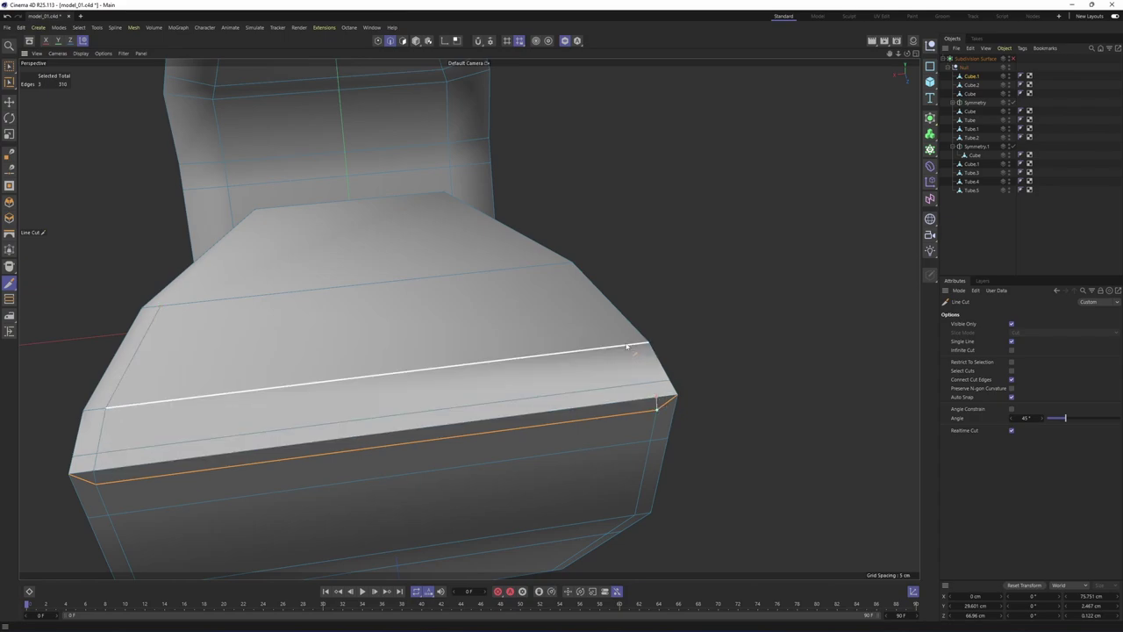
click(658, 400)
click(628, 348)
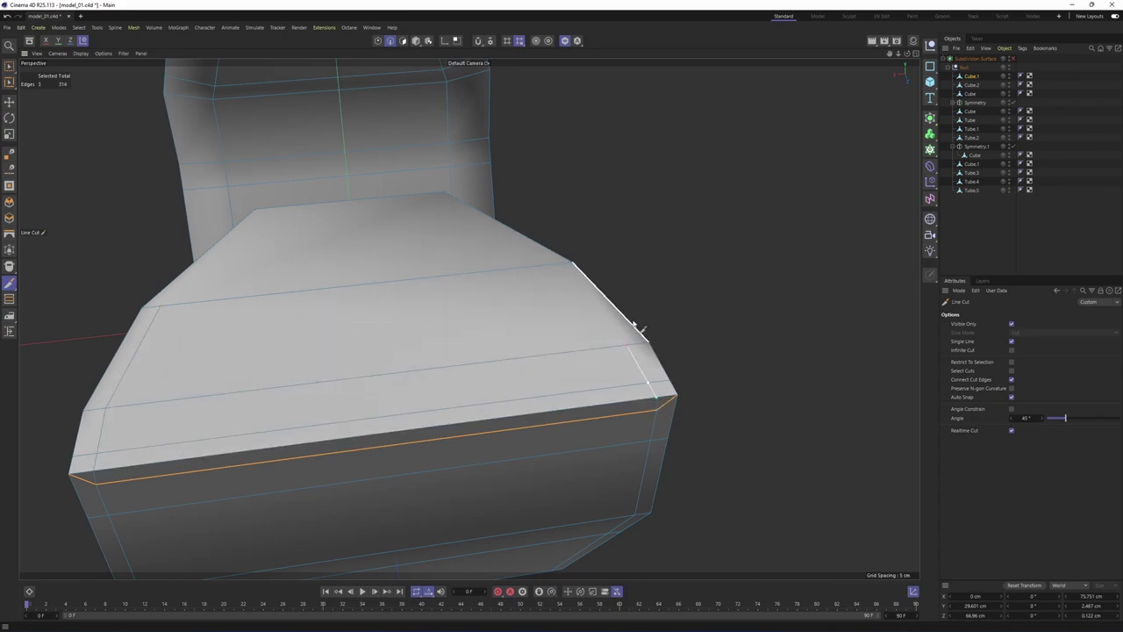
click(547, 265)
alt+drag(547, 265, 507, 275)
alt+middle_drag(508, 275, 534, 273)
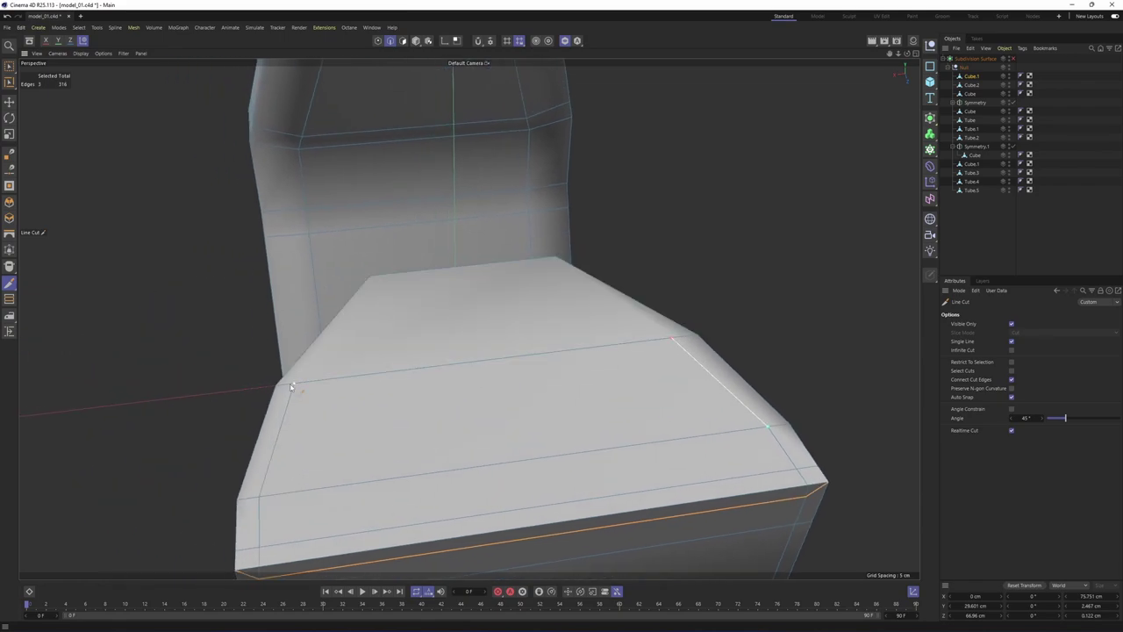
Extend both side cuts to the front corners of the seat base's top and connect them with a cut parallel to the front edge
click(295, 384)
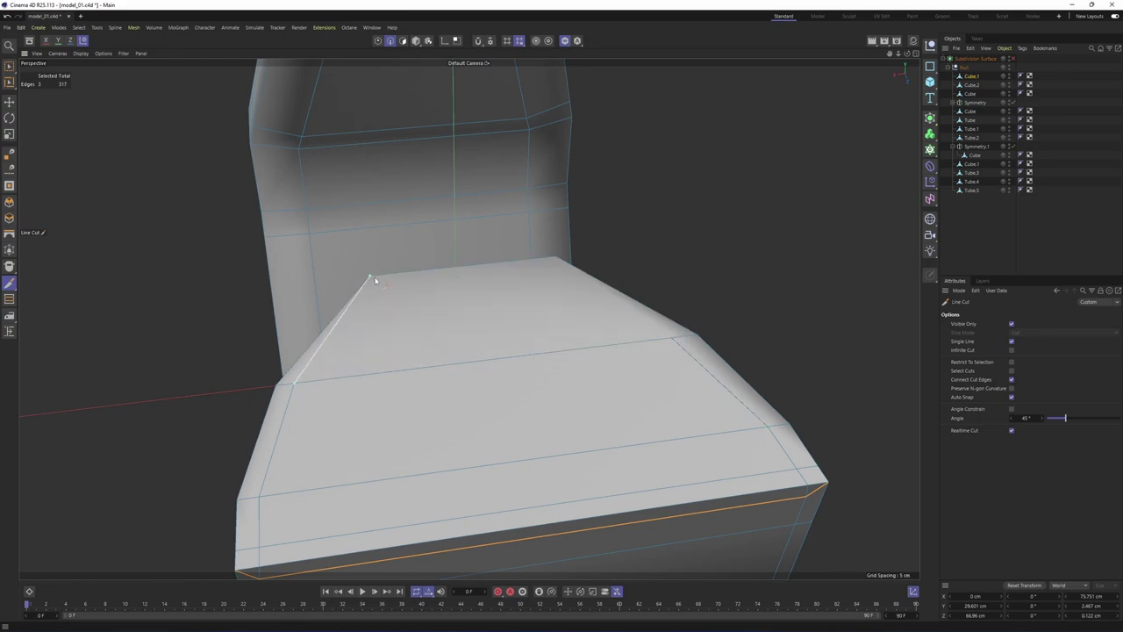
click(370, 278)
click(673, 341)
click(555, 258)
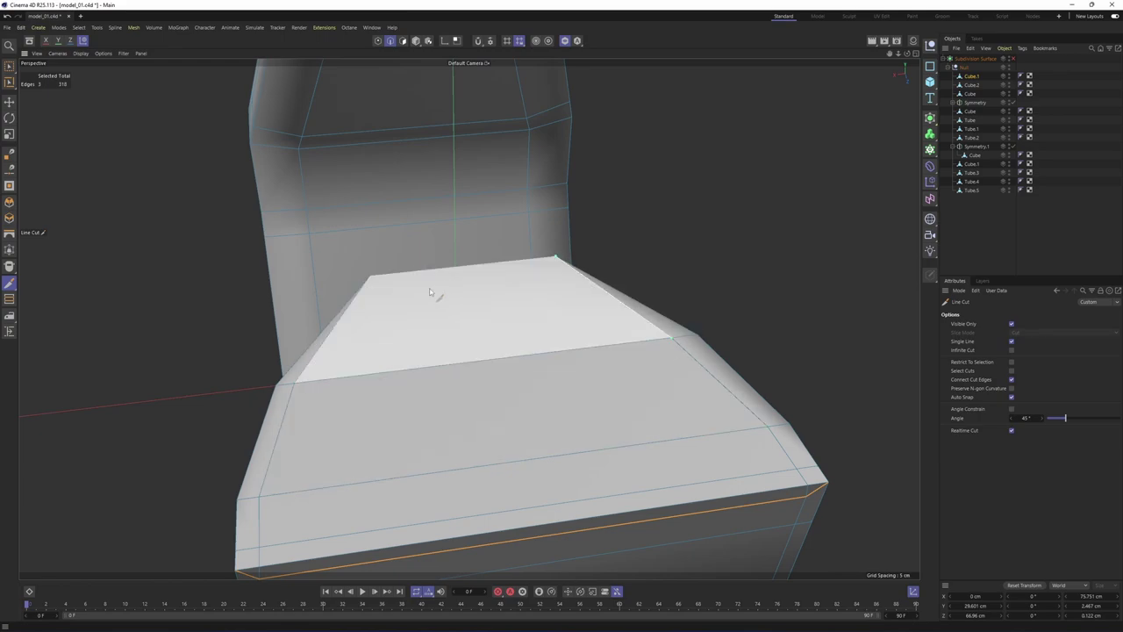
click(358, 298)
click(571, 273)
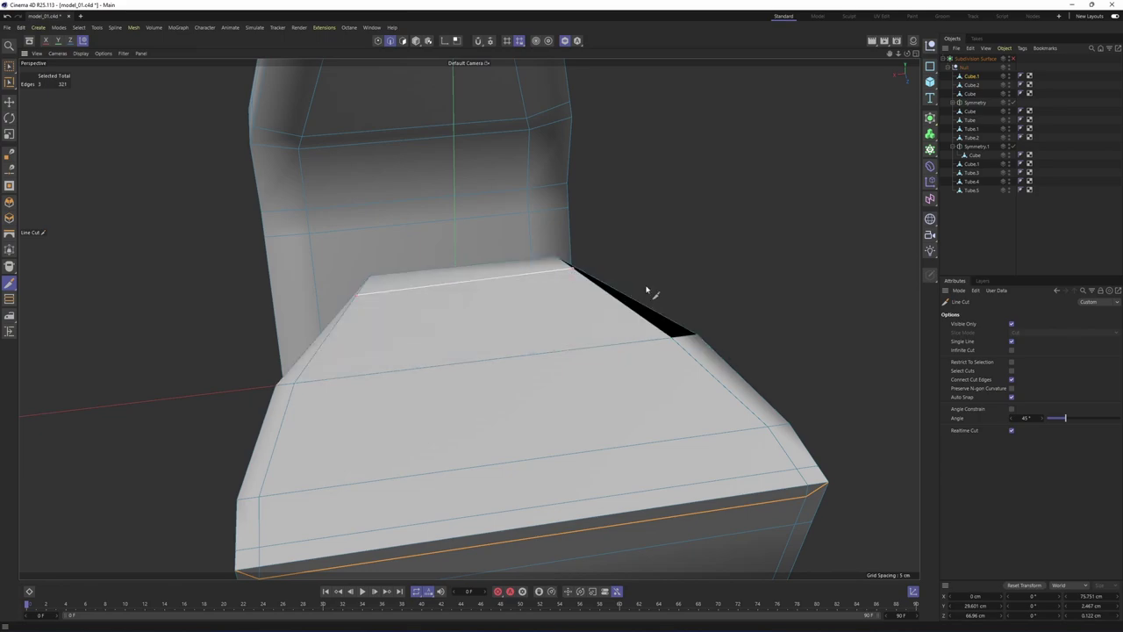
Slide the misaligned point near the top face's front corner inward to line up with the new support edges
click(378, 42)
right_click(745, 289)
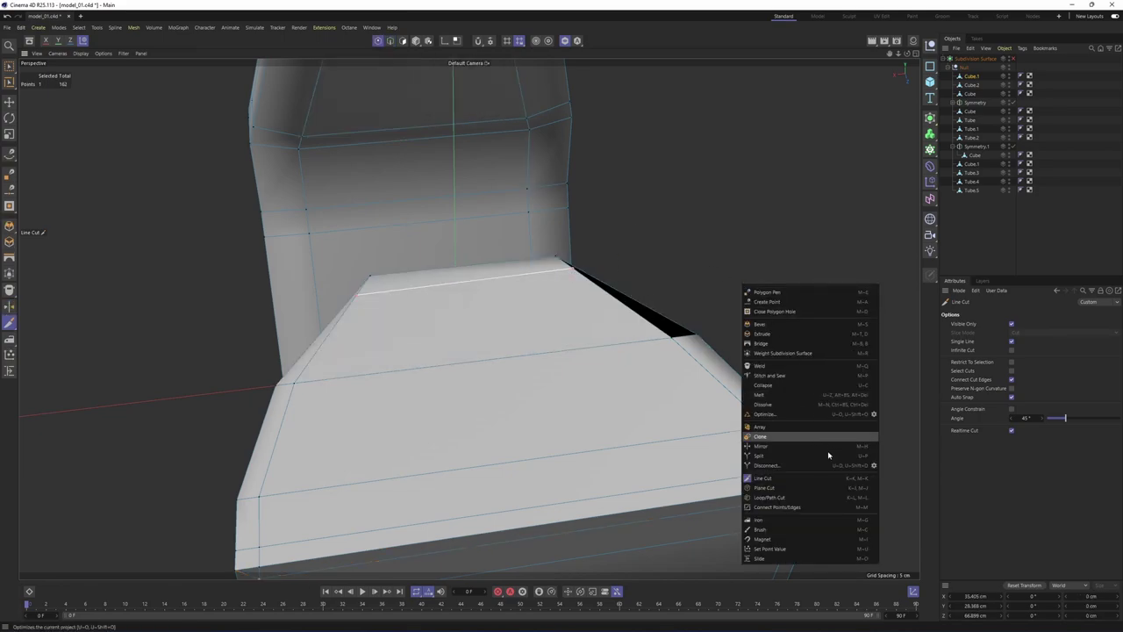
click(778, 558)
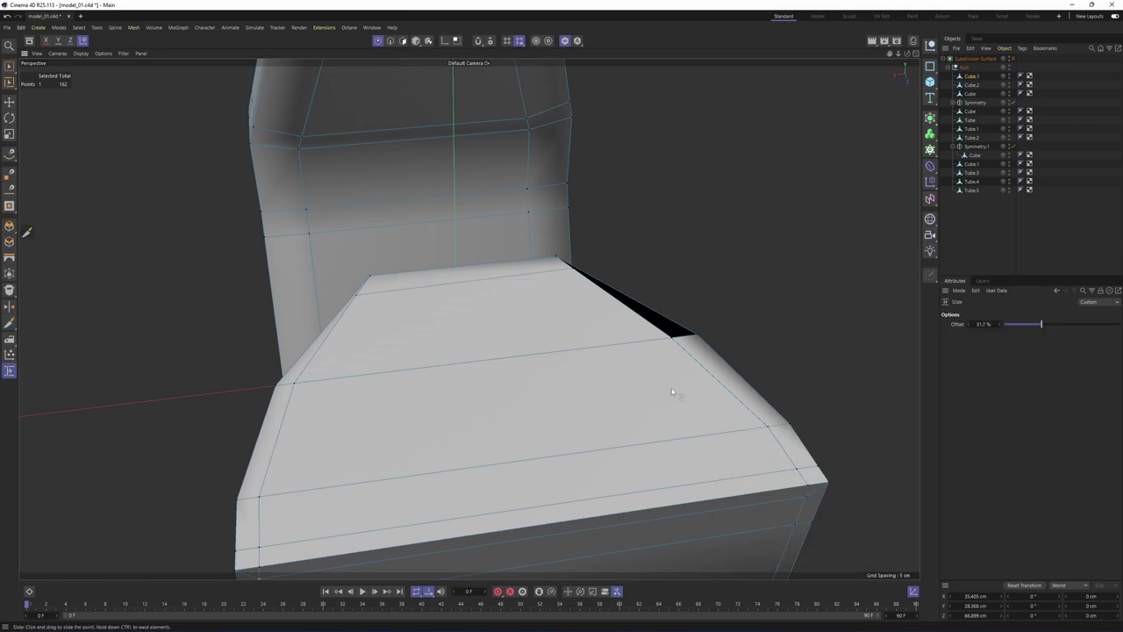
alt+drag(577, 269, 532, 272)
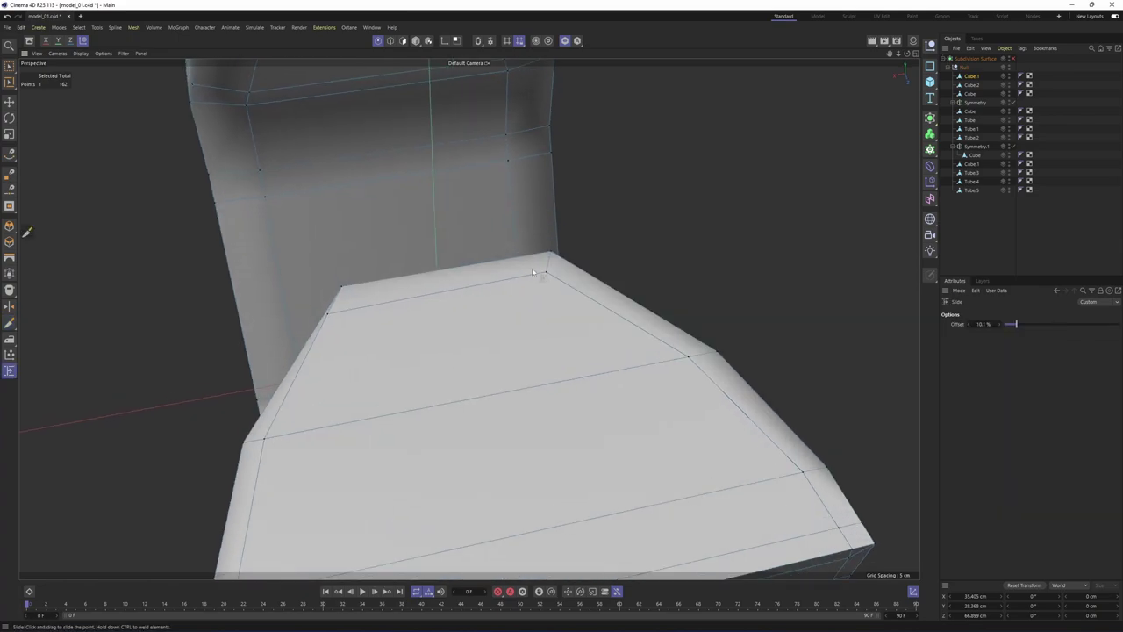
scroll(380, 306, down, 3)
Dissolve the three selected edges just below the seat base's rear top edge
alt+drag(380, 306, 418, 387)
key(Return)
key(e)
click(437, 387)
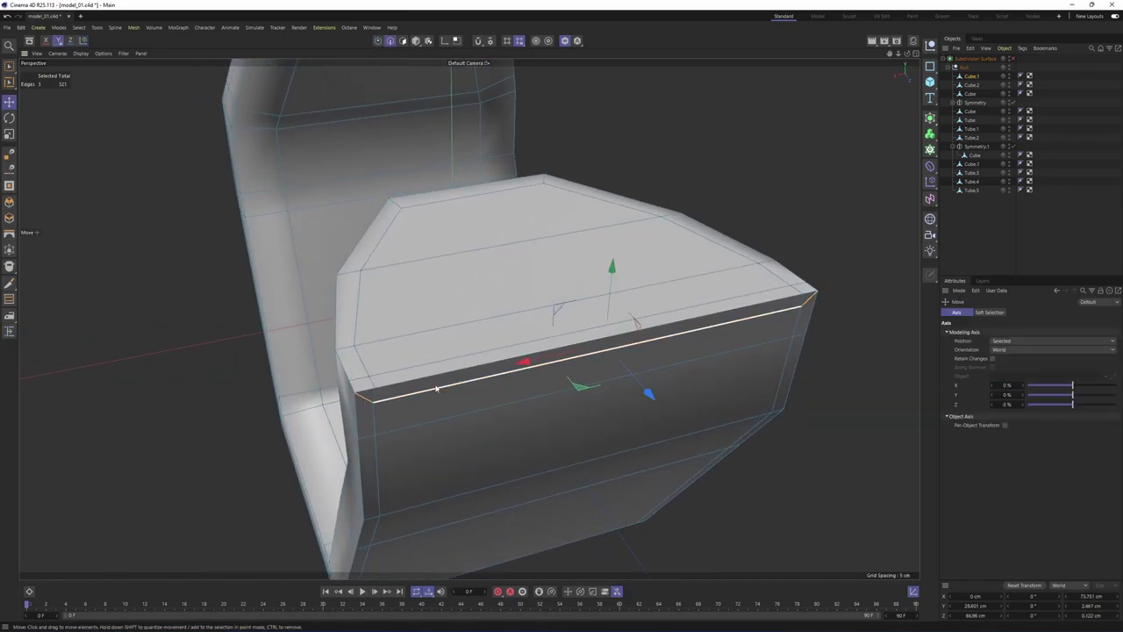
alt+drag(664, 351, 704, 358)
alt+drag(485, 428, 518, 410)
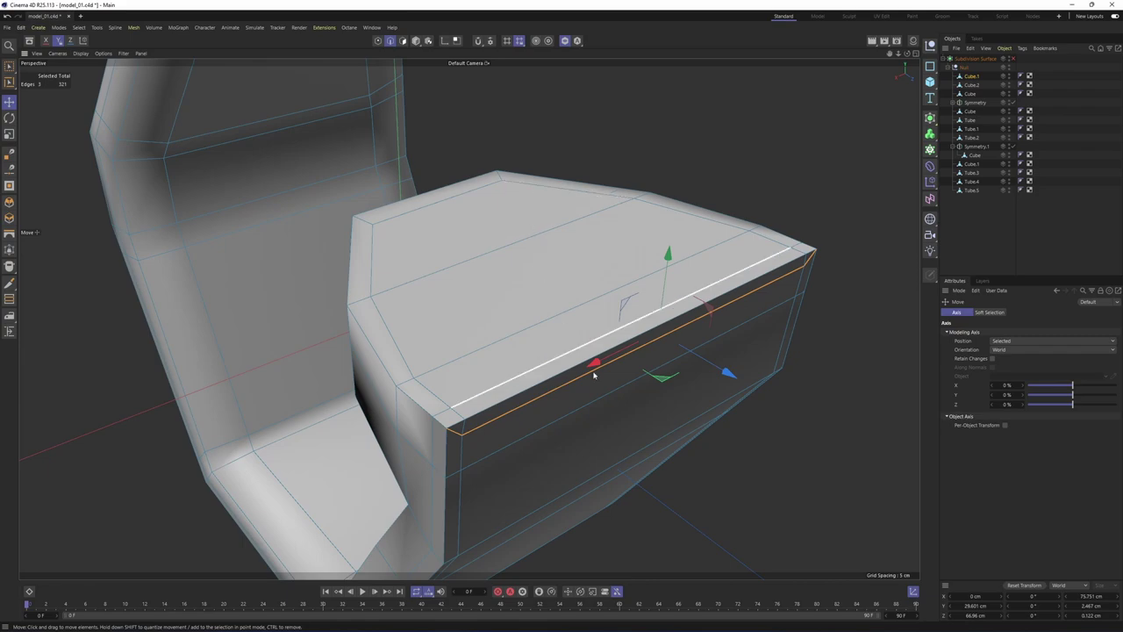
right_click(636, 460)
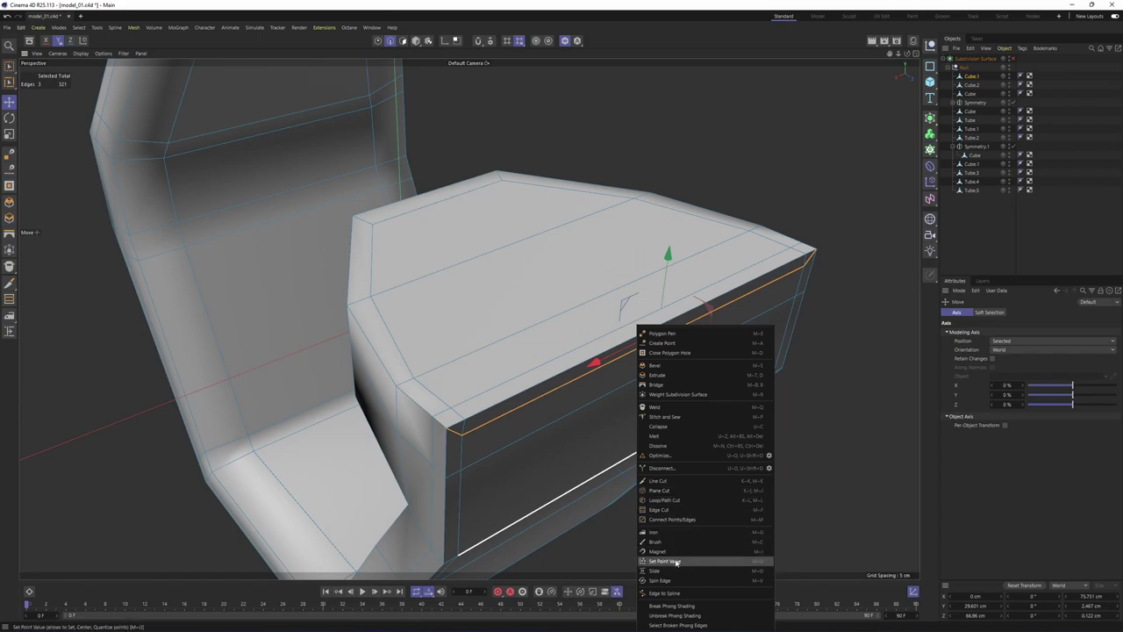
click(674, 447)
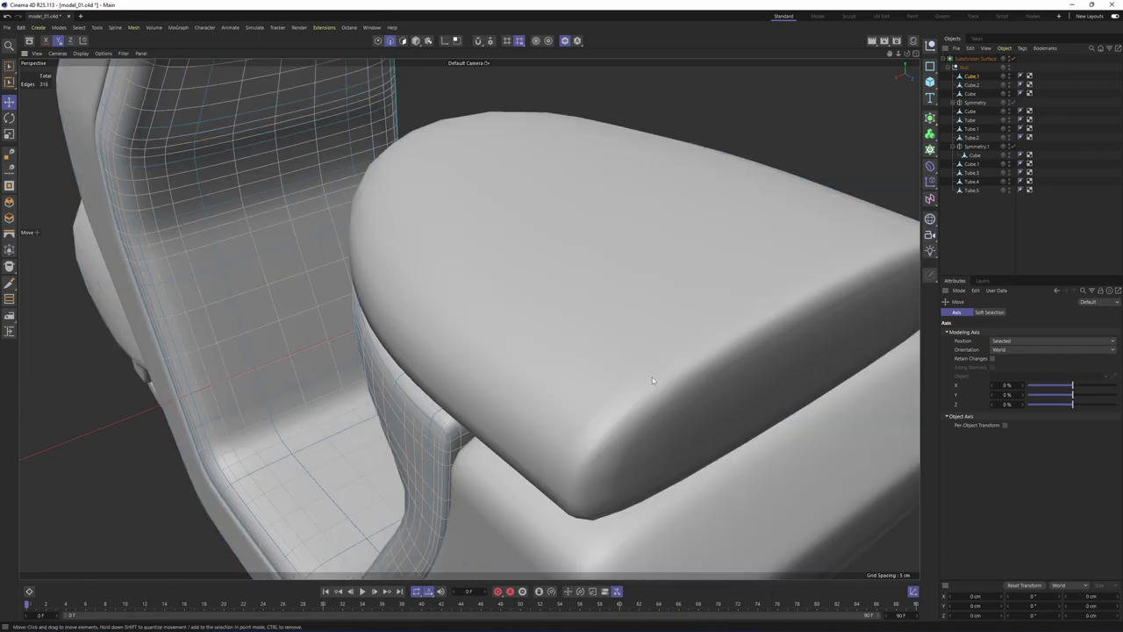
Examine the smoothed seat base and its gap to the seat from the side with the whole scooter shown
alt+drag(614, 289, 727, 245)
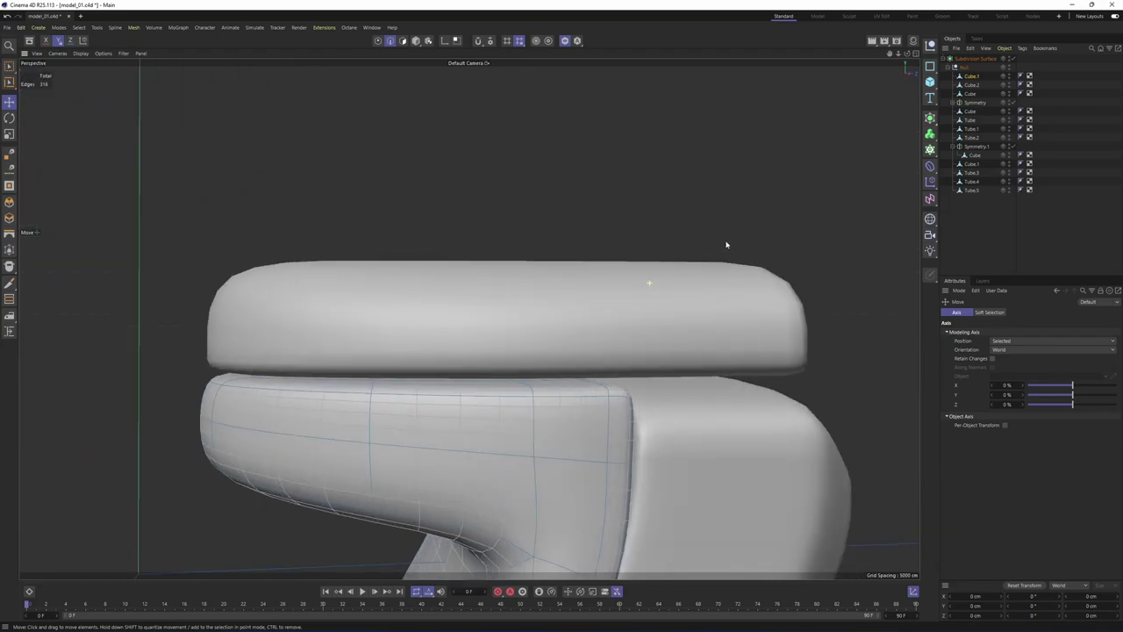
click(880, 258)
alt+right_drag(880, 258, 632, 231)
alt+drag(632, 231, 557, 324)
alt+right_drag(470, 319, 508, 310)
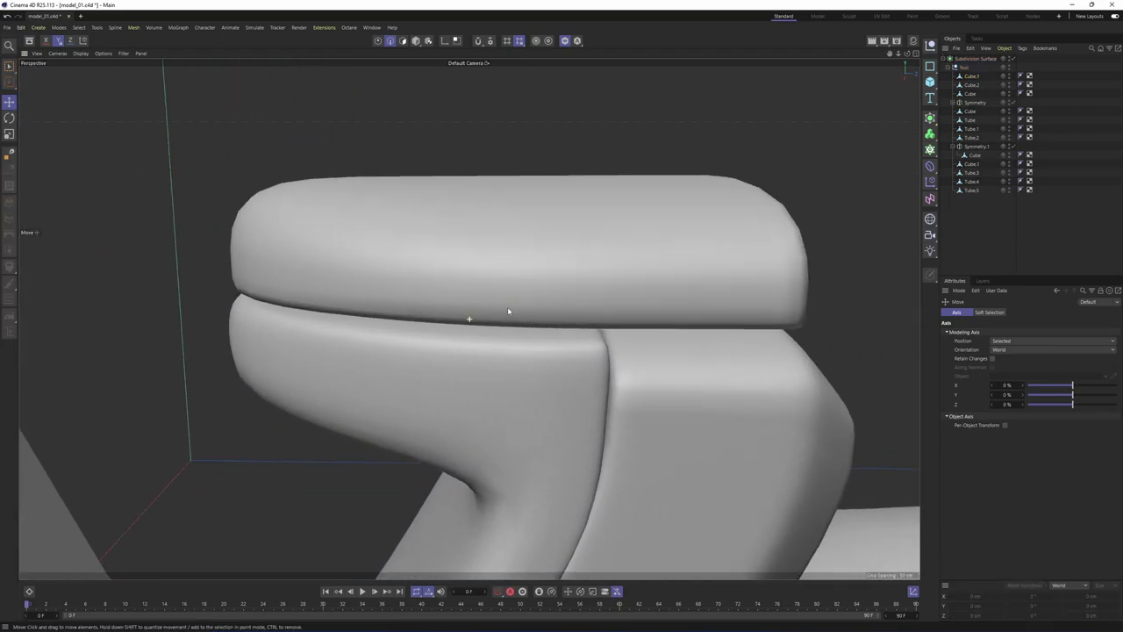
alt+drag(508, 310, 534, 288)
key(Return)
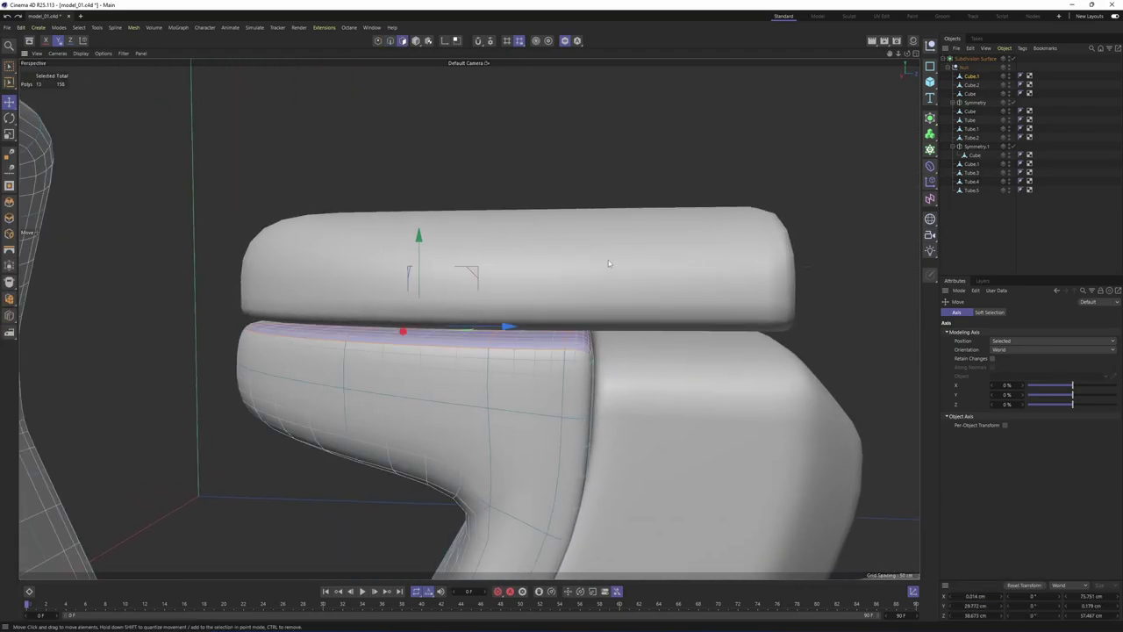
Try lowering the seat object Cube.2 to a Y position of -1.105 cm, then undo the move
key(Return)
click(972, 86)
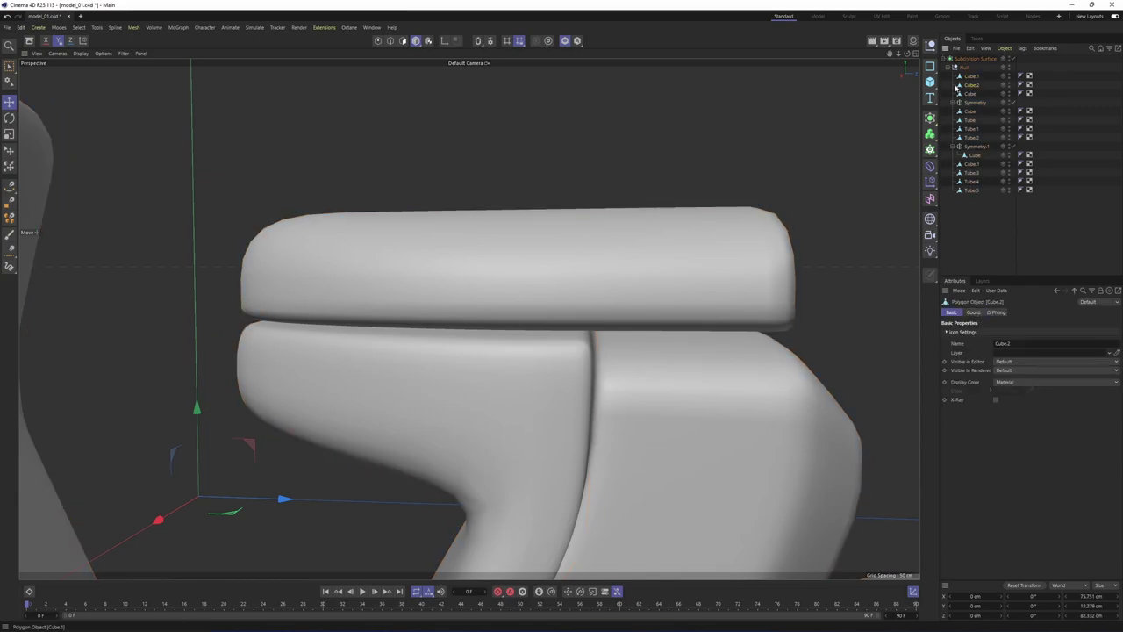
mouse_move(197, 406)
mouse_down()
mouse_move(195, 389)
mouse_move(211, 416)
mouse_up()
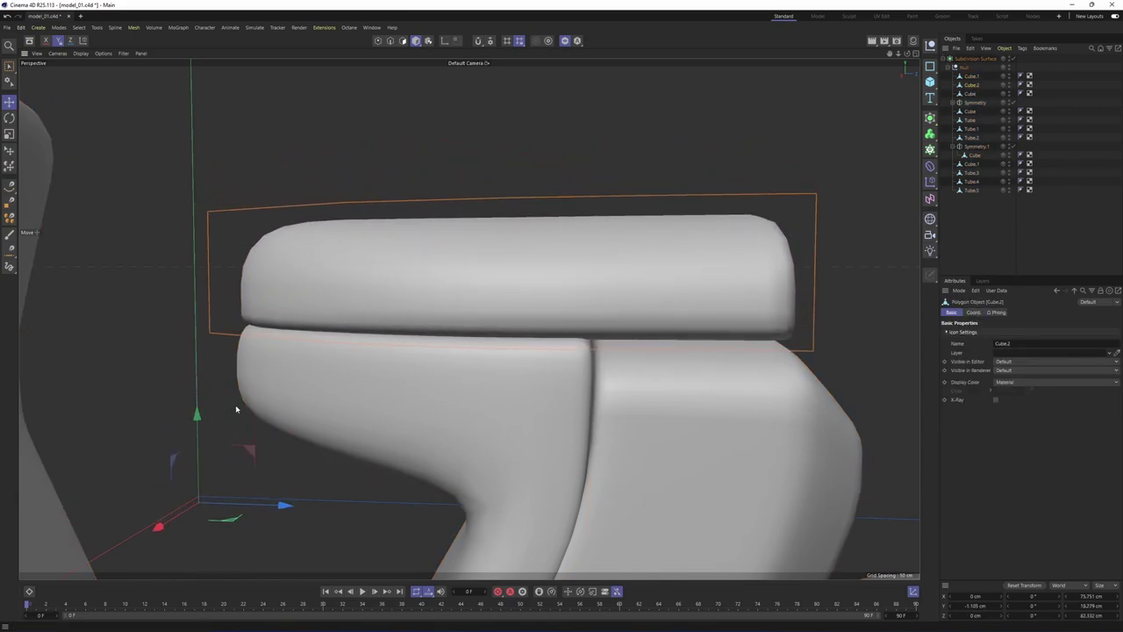
alt+drag(501, 303, 569, 253)
alt+middle_drag(462, 273, 465, 262)
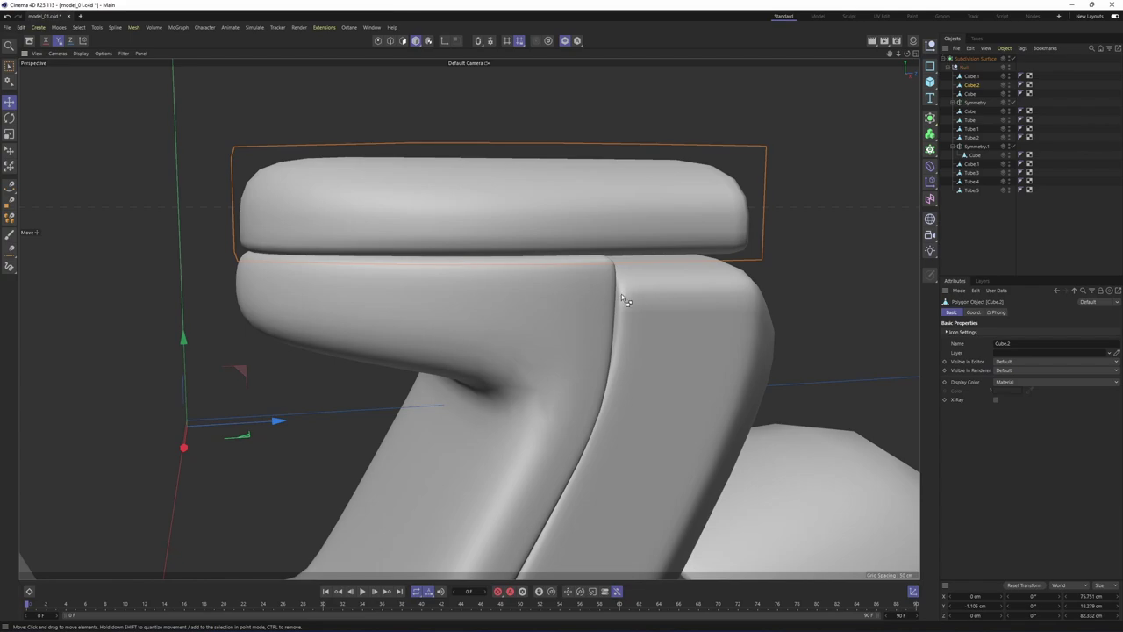
key(ctrl+z)
Isolate the outer body part Cube with the Subdivision Surface off and switch to editing its points
click(969, 94)
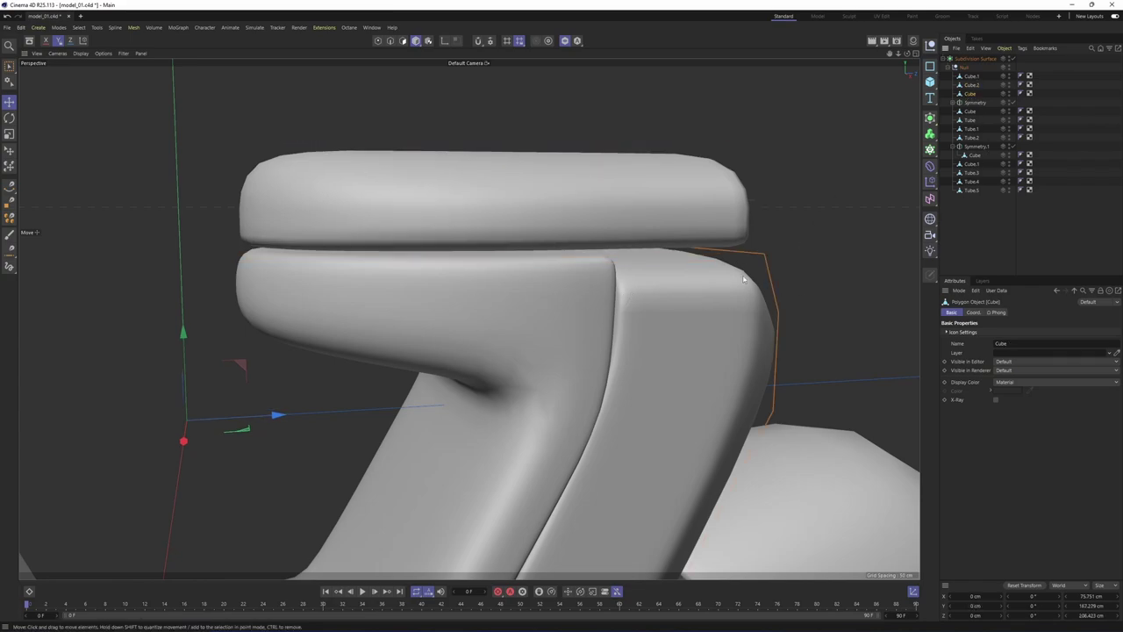
click(567, 43)
alt+drag(614, 215, 757, 255)
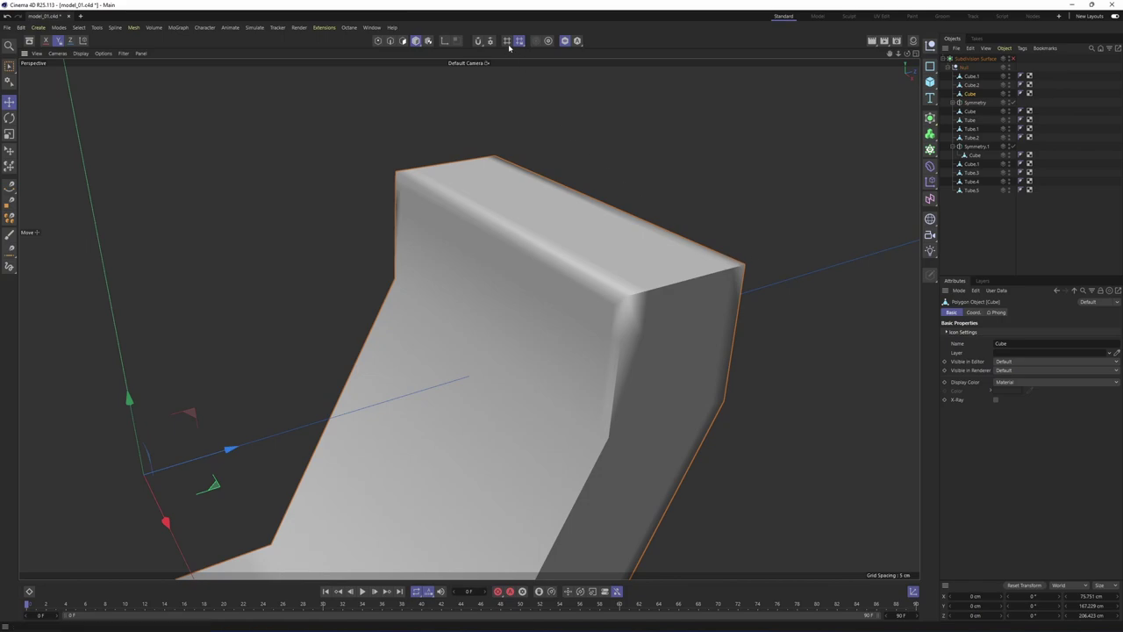
click(379, 41)
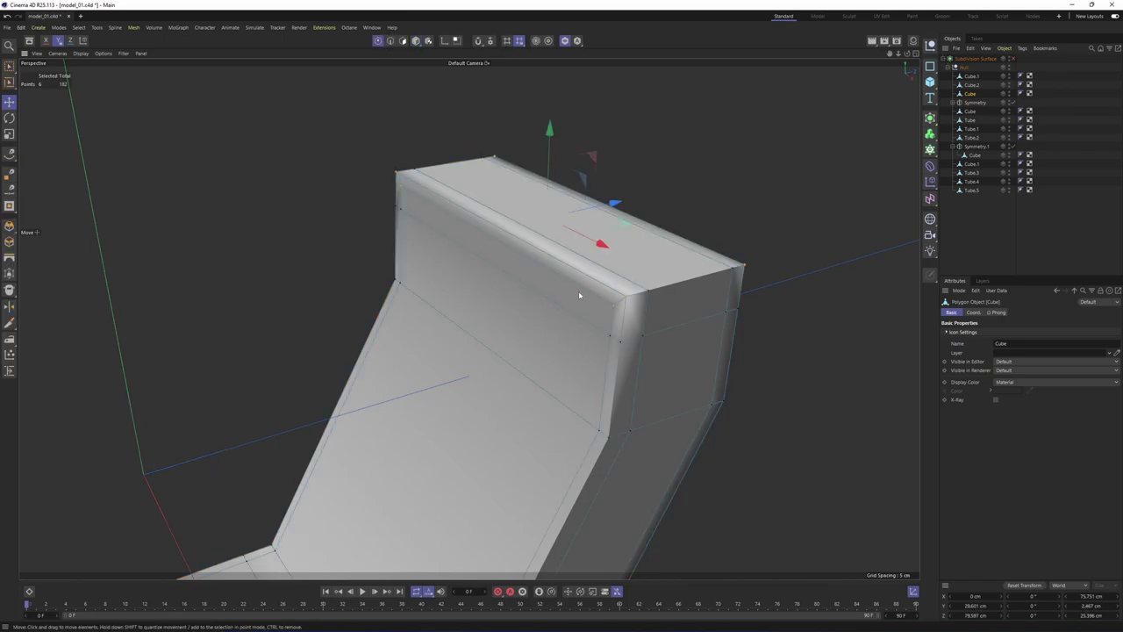
Select the three edges just below the top edge on the body part Cube, including the short corner diagonals
alt+drag(578, 295, 622, 318)
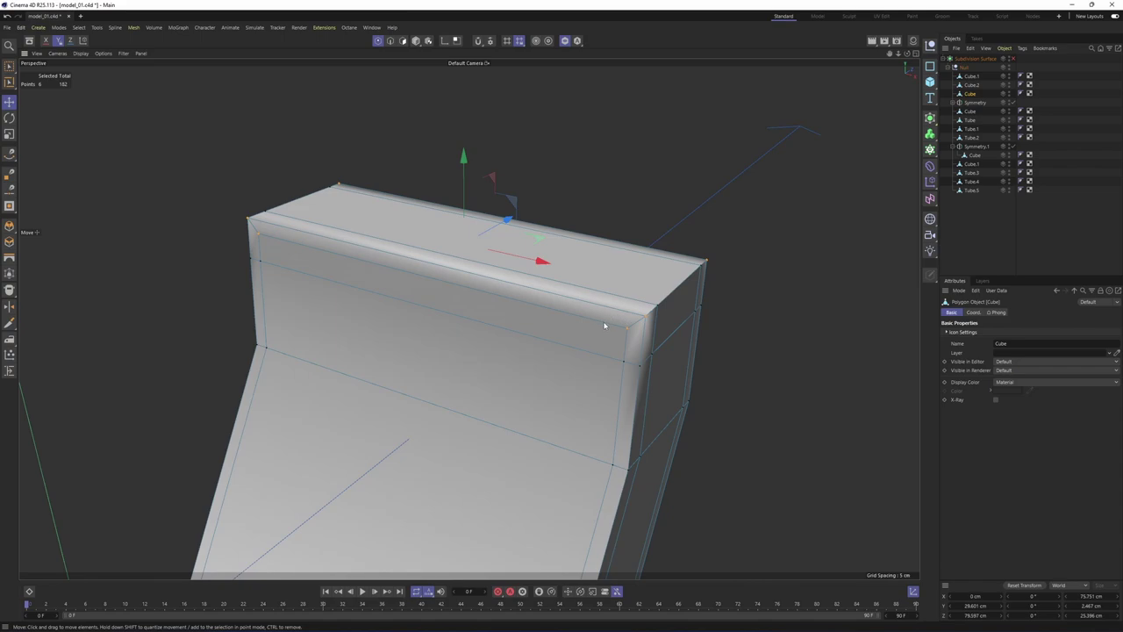
key(Return)
click(606, 324)
shift+click(636, 323)
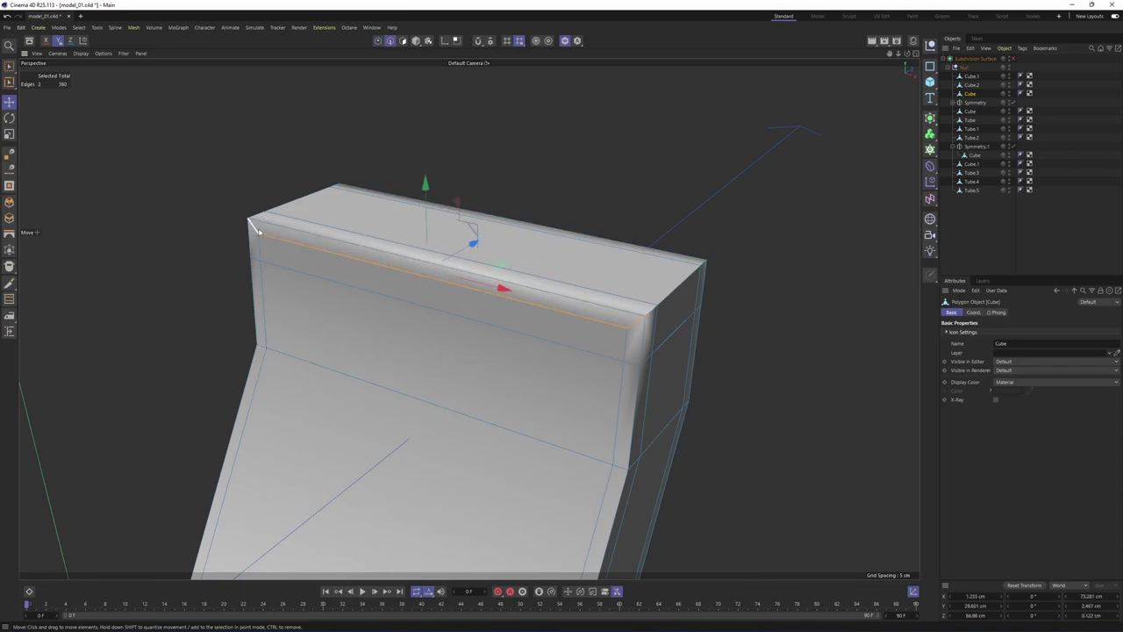
alt+drag(259, 231, 597, 409)
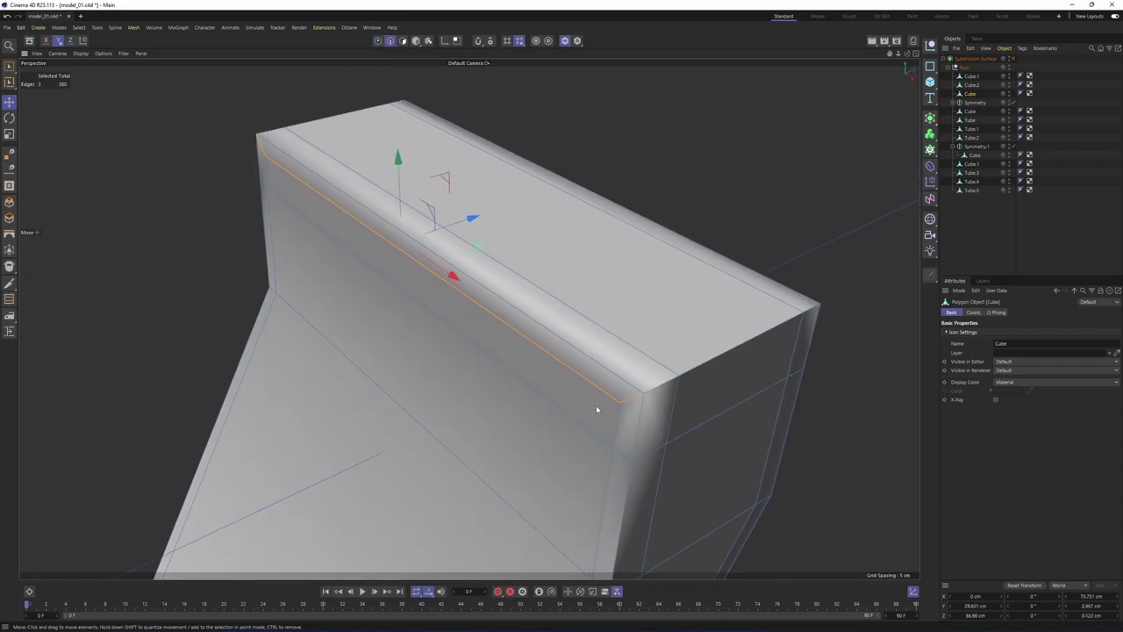
alt+drag(319, 144, 582, 219)
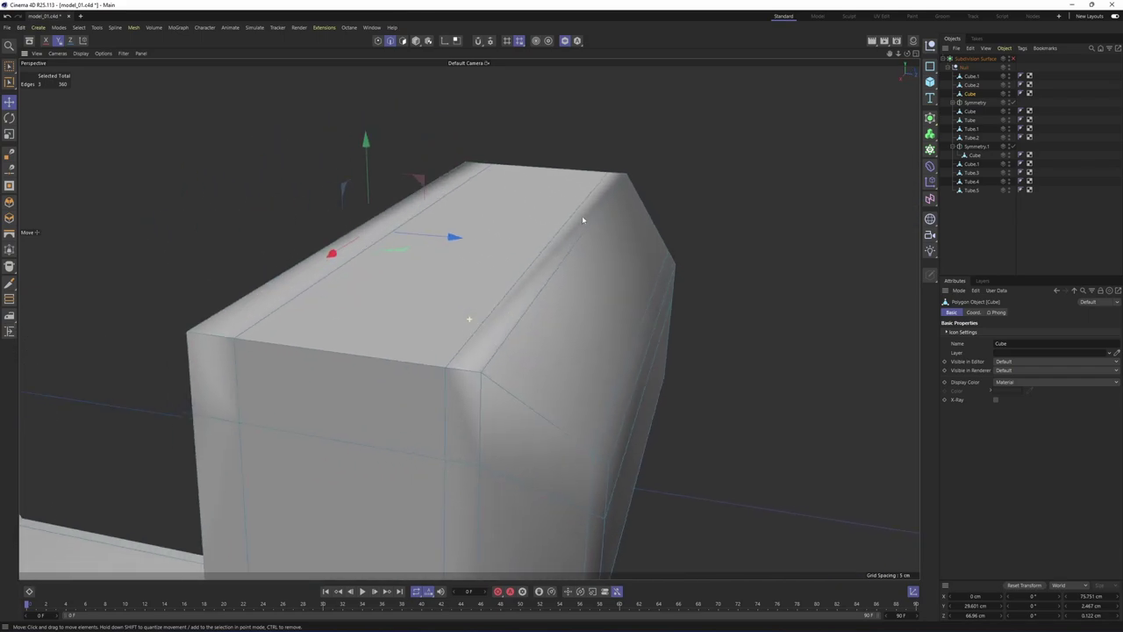
Start a Line Cut from the corner point at one end of Cube's top face, continuing the corner's support edges across that end
alt+drag(507, 306, 605, 364)
right_click(645, 286)
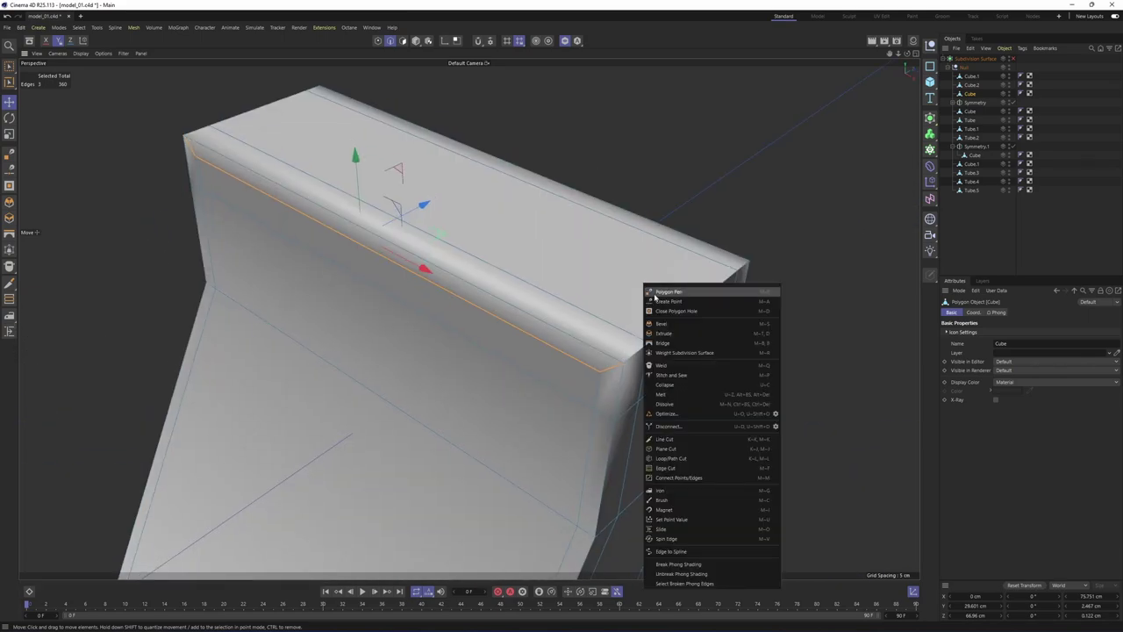
click(375, 44)
click(378, 40)
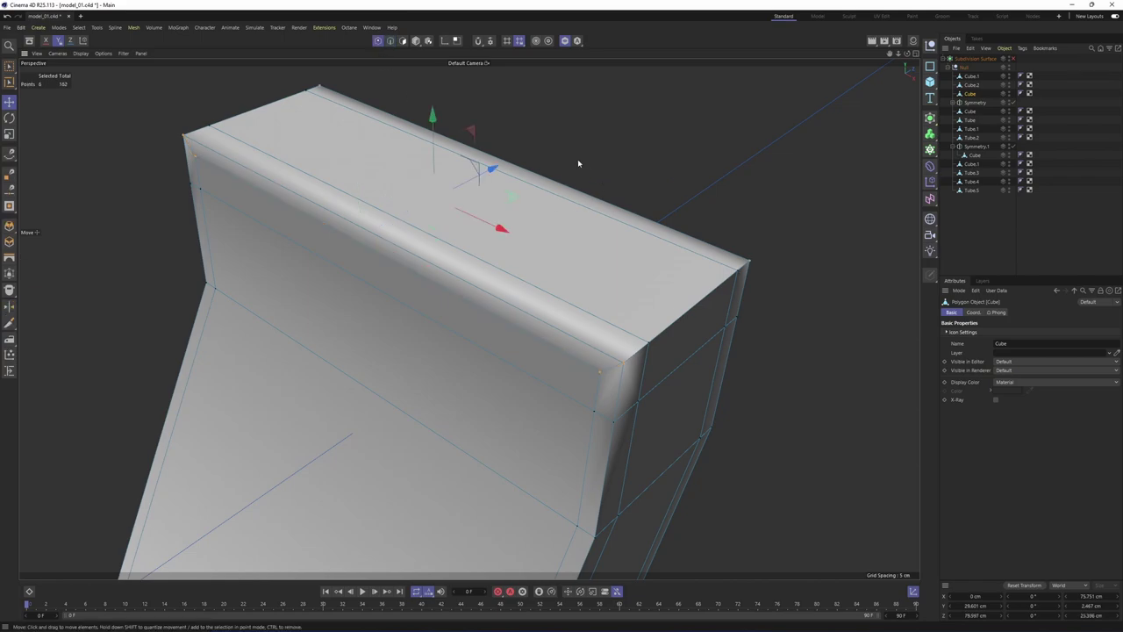
right_click(657, 307)
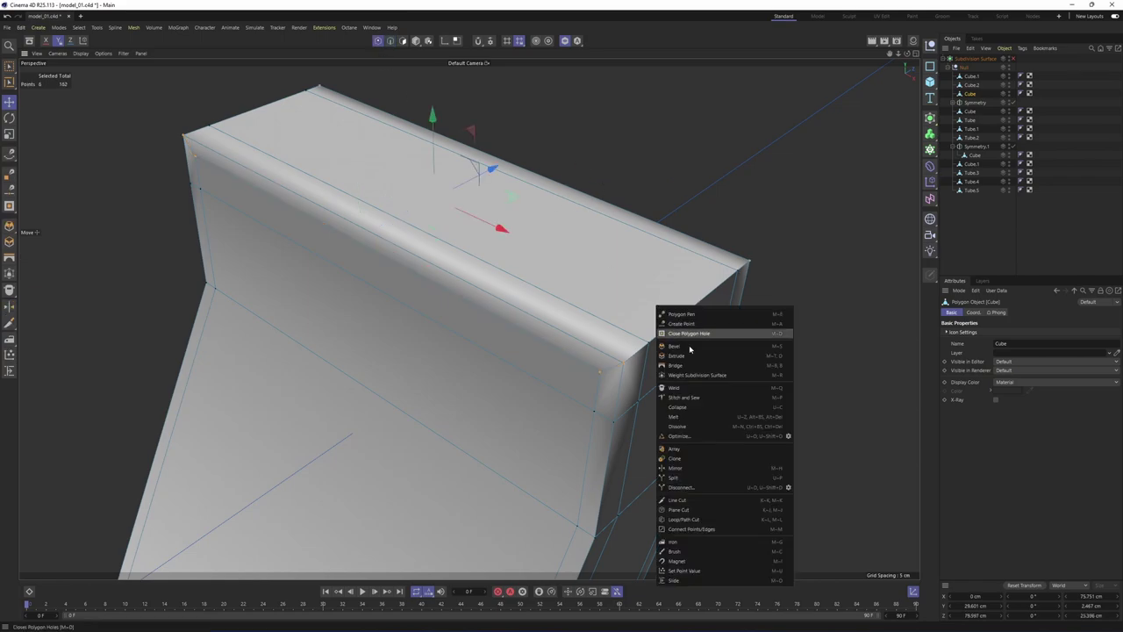
click(687, 502)
alt+drag(680, 321, 625, 338)
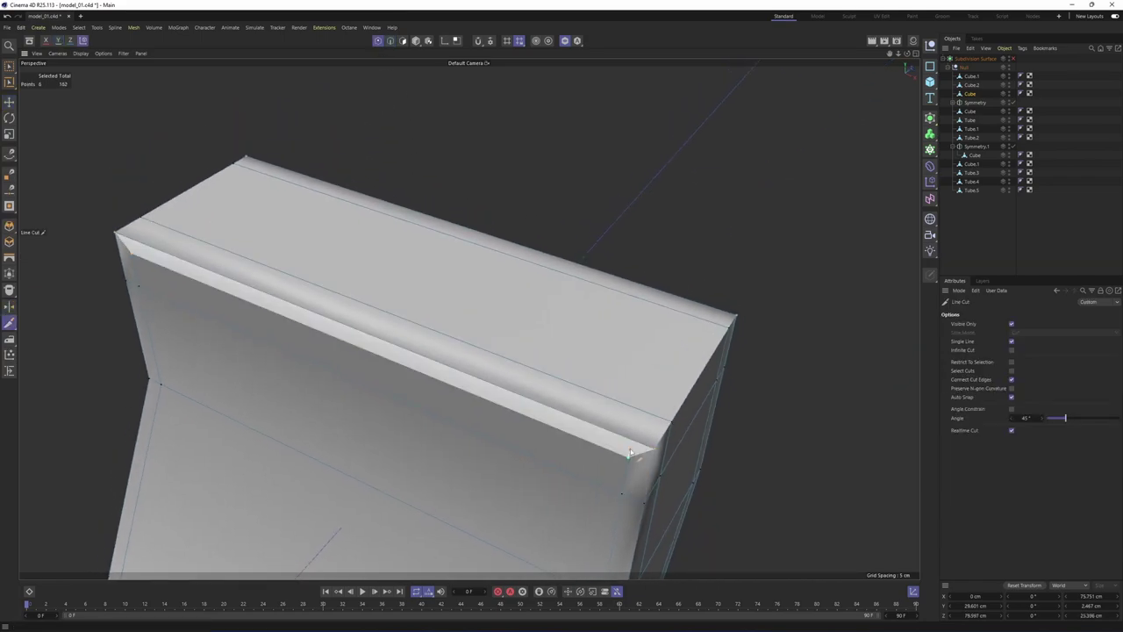
alt+drag(632, 448, 565, 429)
click(470, 427)
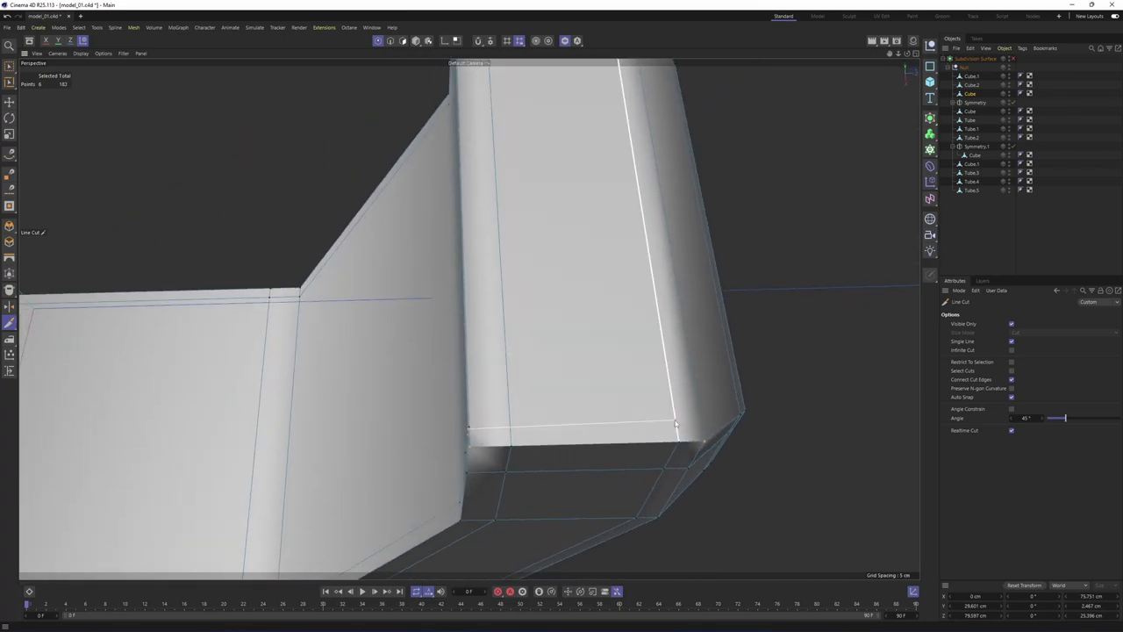
Line Cut matching support edges across the opposite end of the top face, running into its corner points
alt+drag(678, 424, 388, 349)
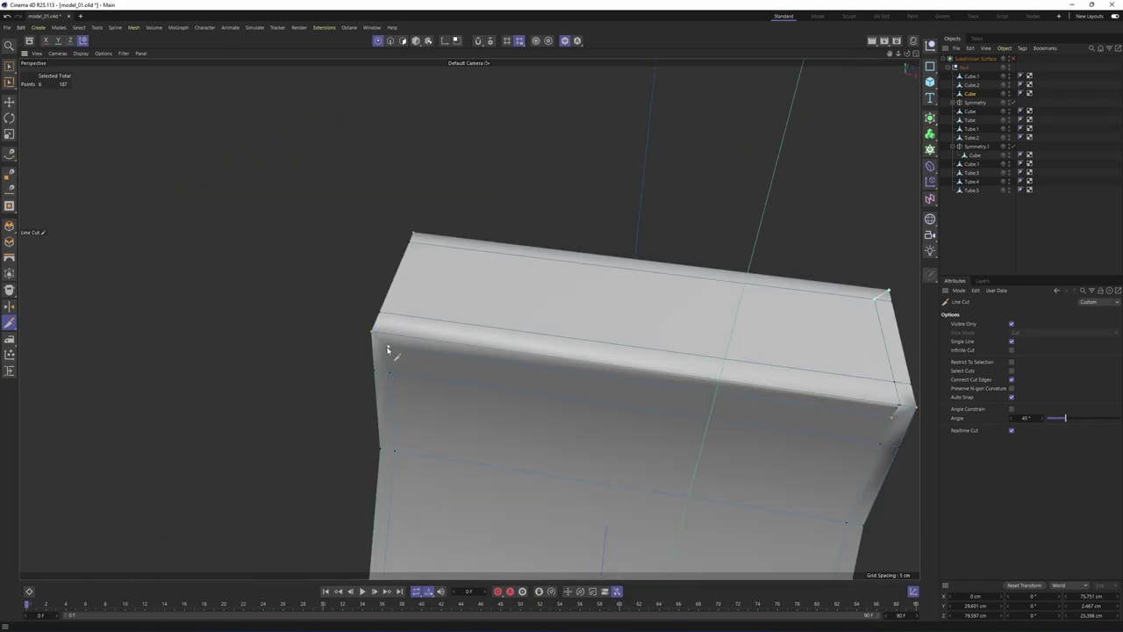
click(391, 340)
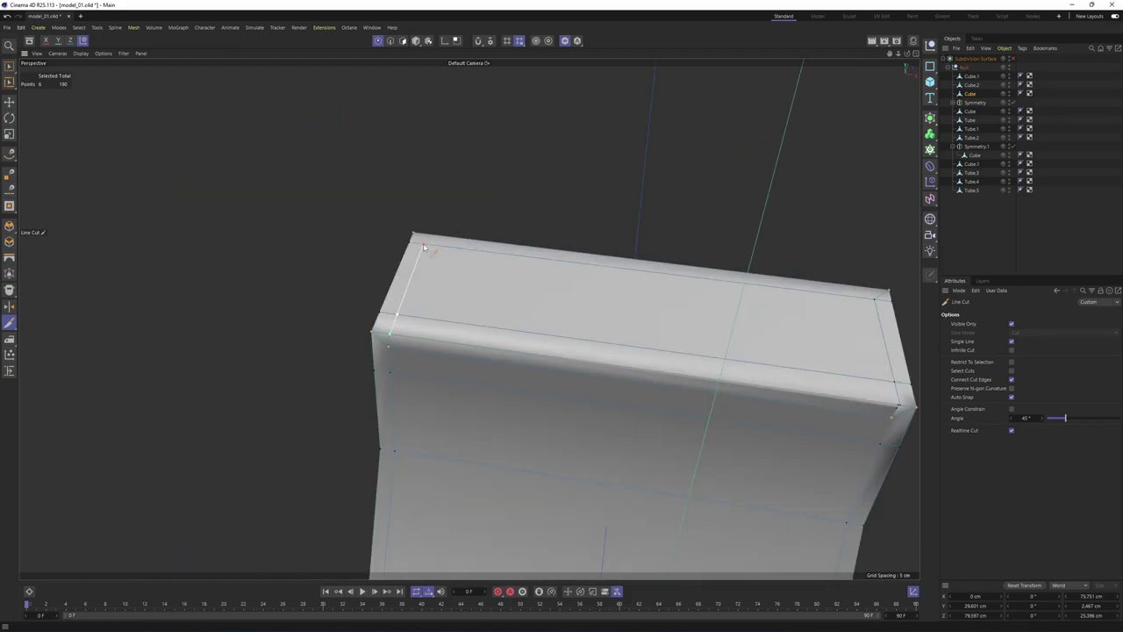
alt+drag(414, 234, 546, 509)
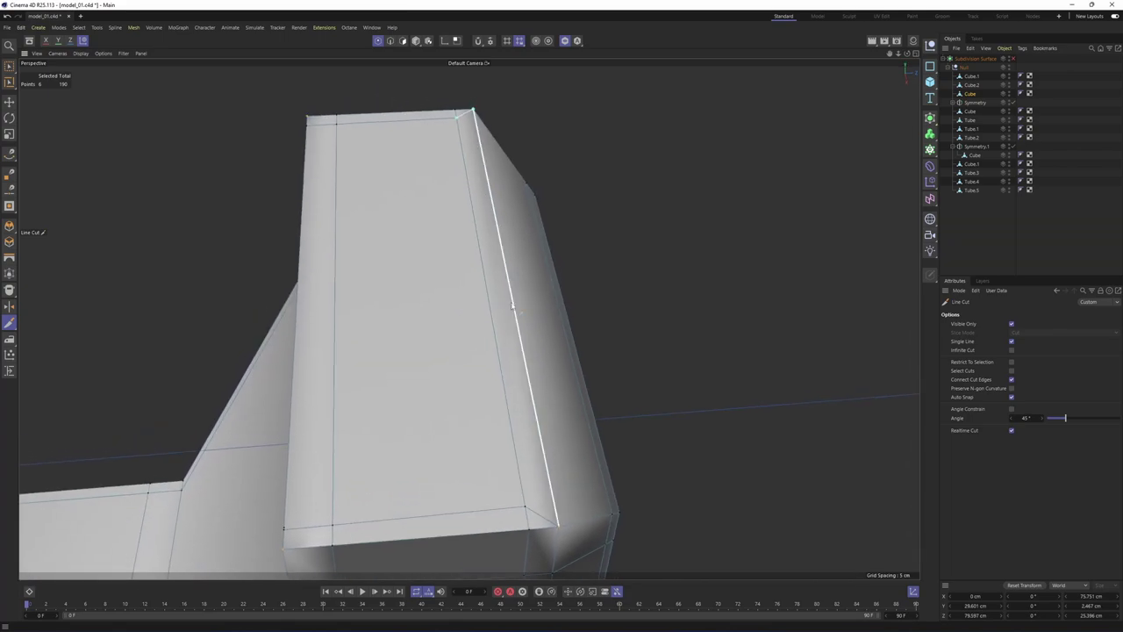
key(Return)
key(Return)
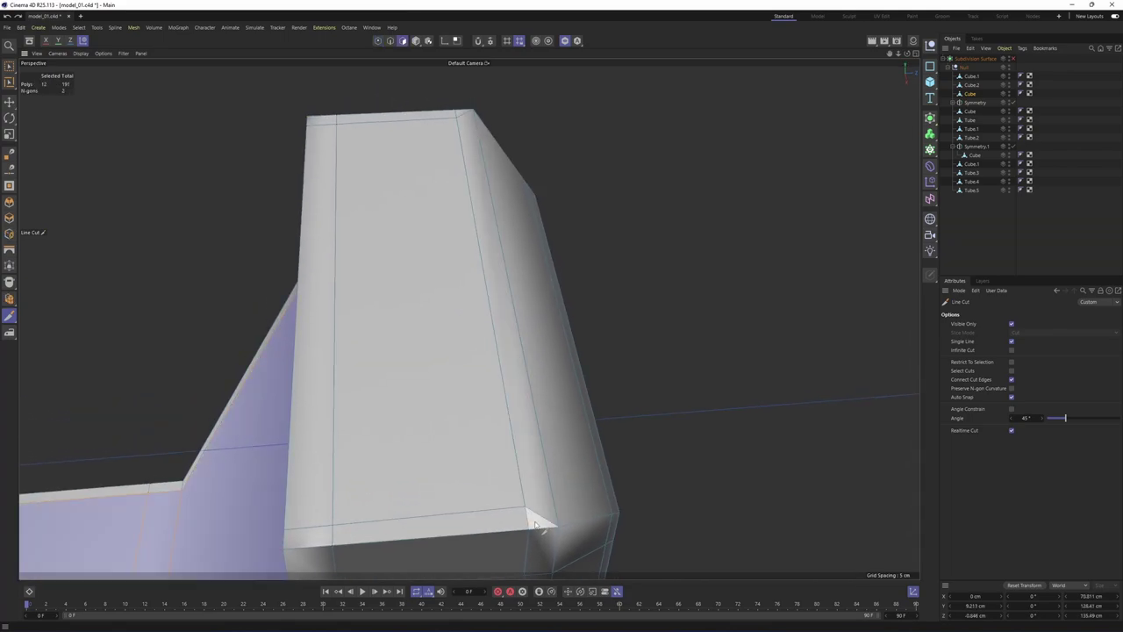
Select the small polygons at both outer corners of the top face and Line Cut a lengthwise edge between their diagonals
key(e)
click(537, 519)
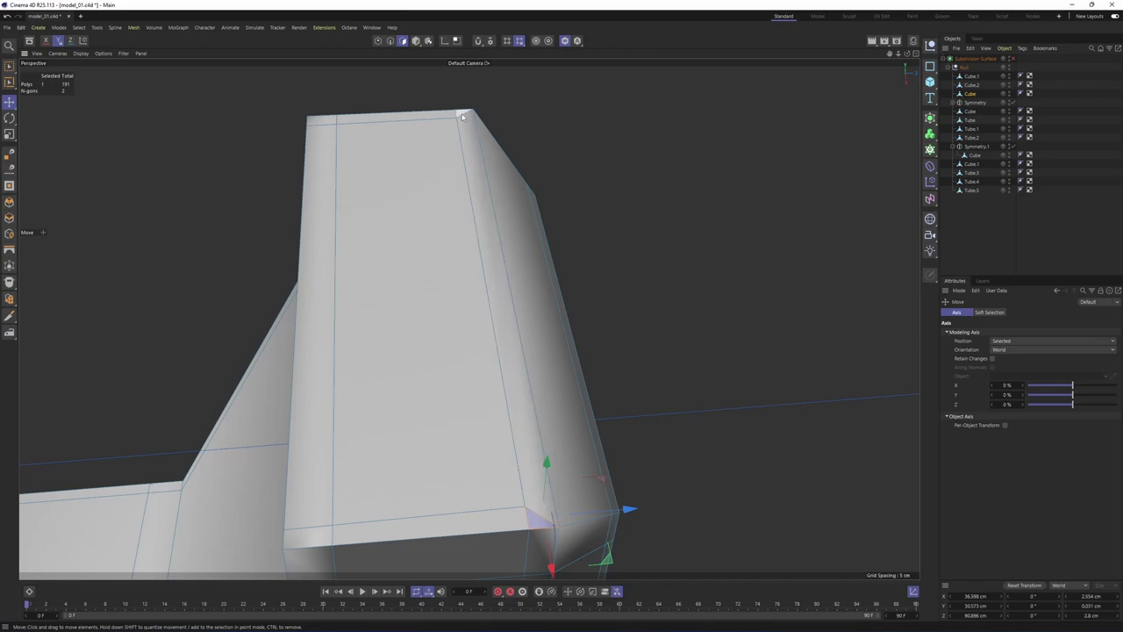
shift+click(465, 115)
right_click(589, 341)
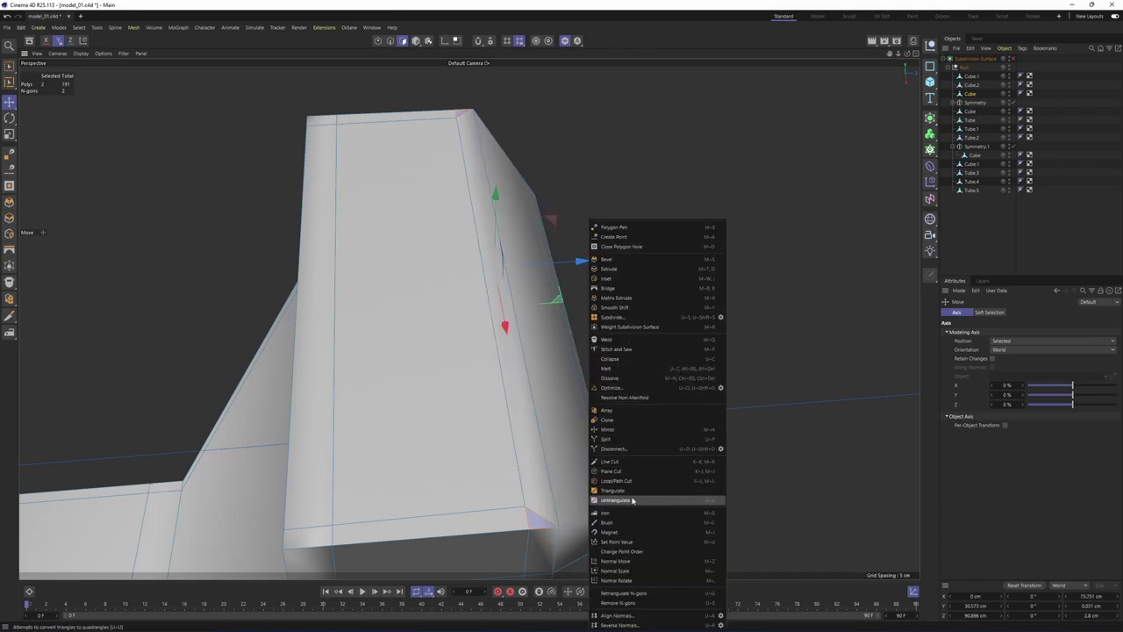
click(614, 461)
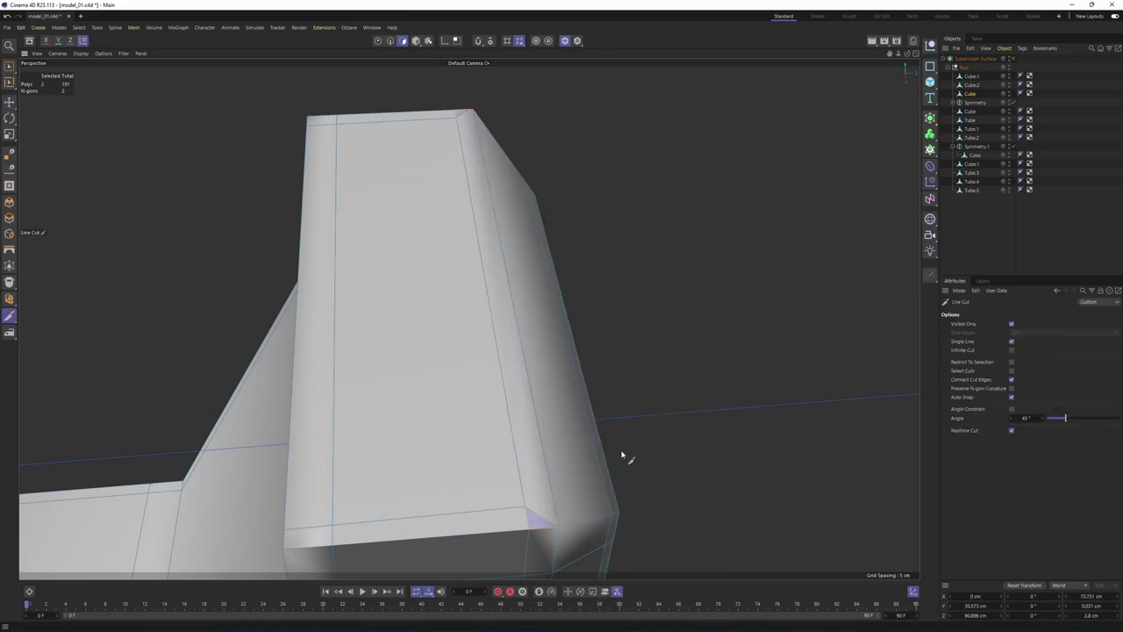
click(466, 115)
click(544, 516)
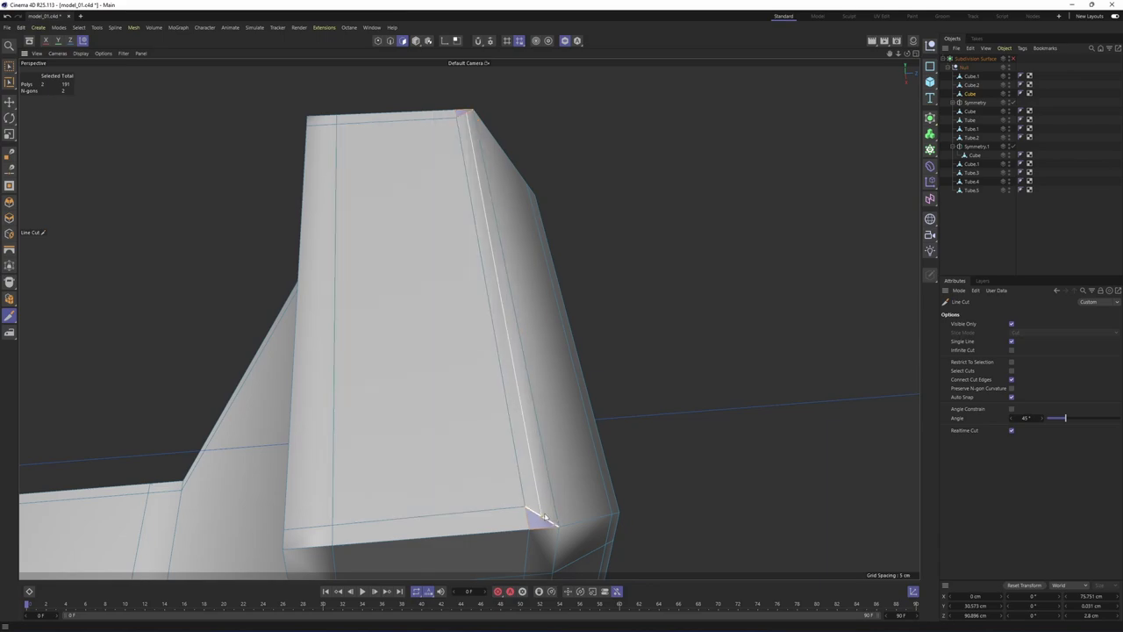
key(Return)
Slide the end points of the new lengthwise cut along the corner diagonals, with an offset of about 3.3%
right_click(590, 423)
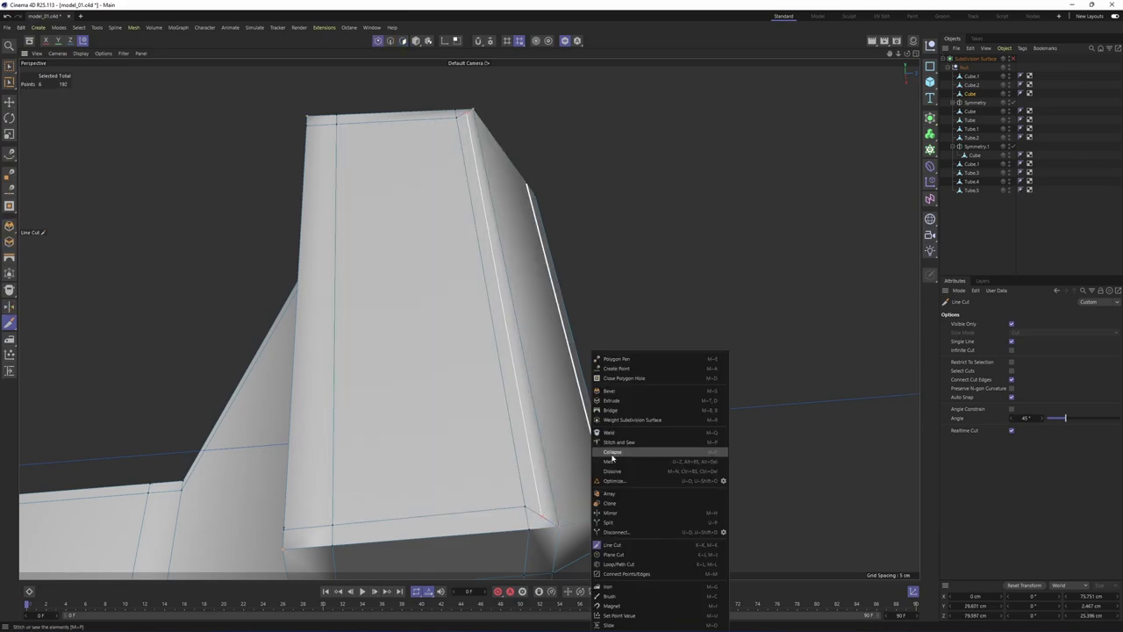
click(629, 624)
mouse_move(476, 135)
alt+middle_down()
mouse_move(477, 190)
mouse_move(465, 149)
alt+middle_up()
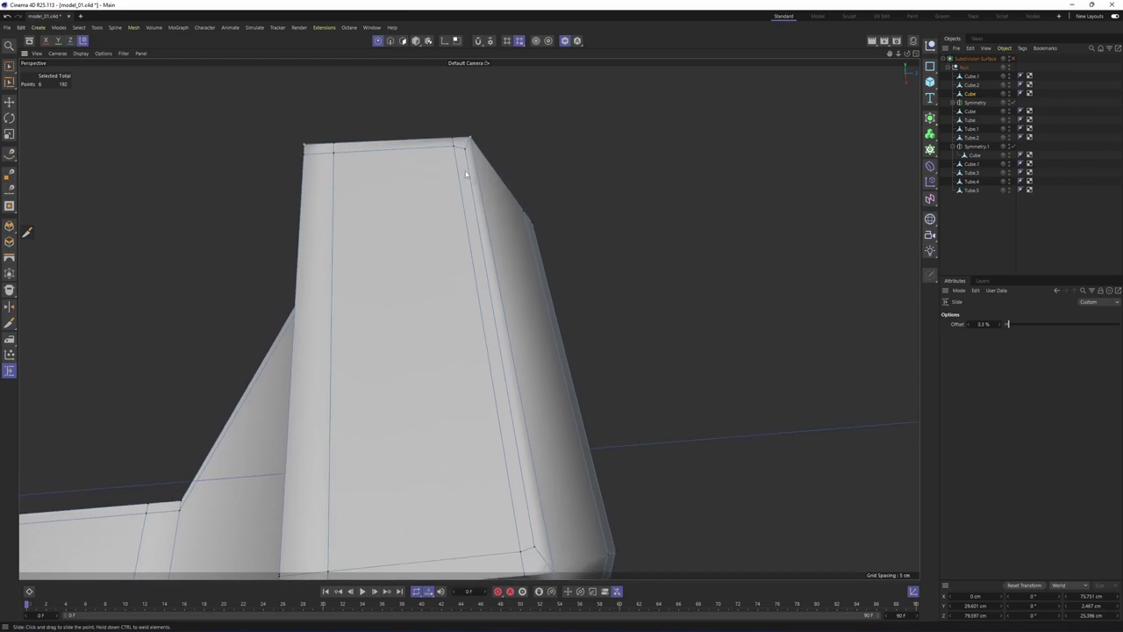
key(Return)
Slide the inner lengthwise edge of the top face inward, away from the newly cut edge
key(e)
click(469, 239)
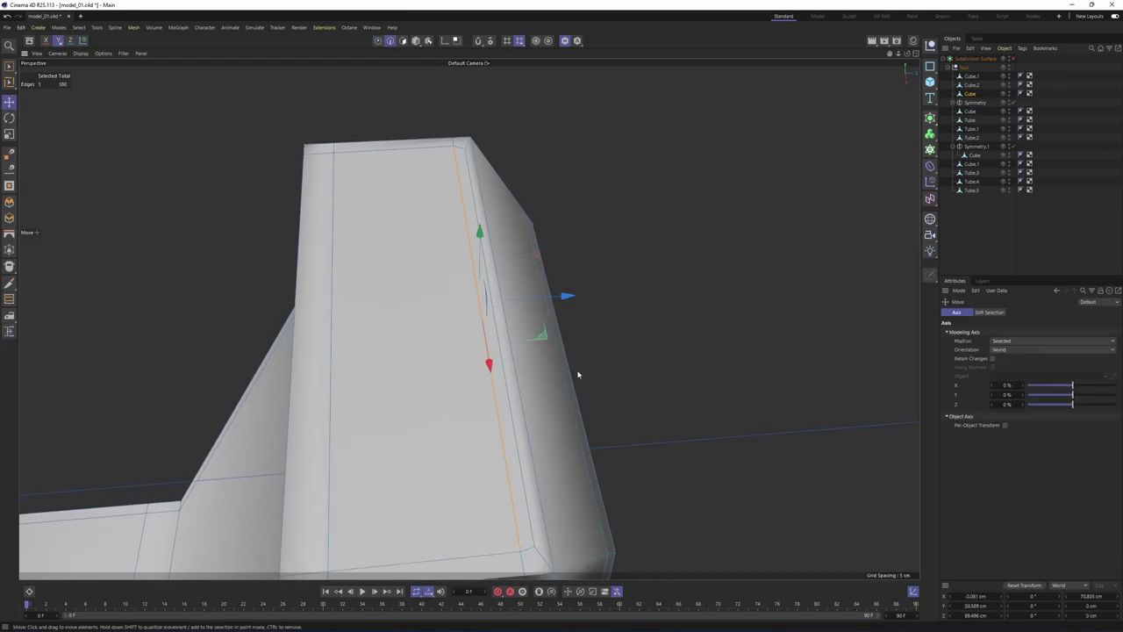
right_click(580, 376)
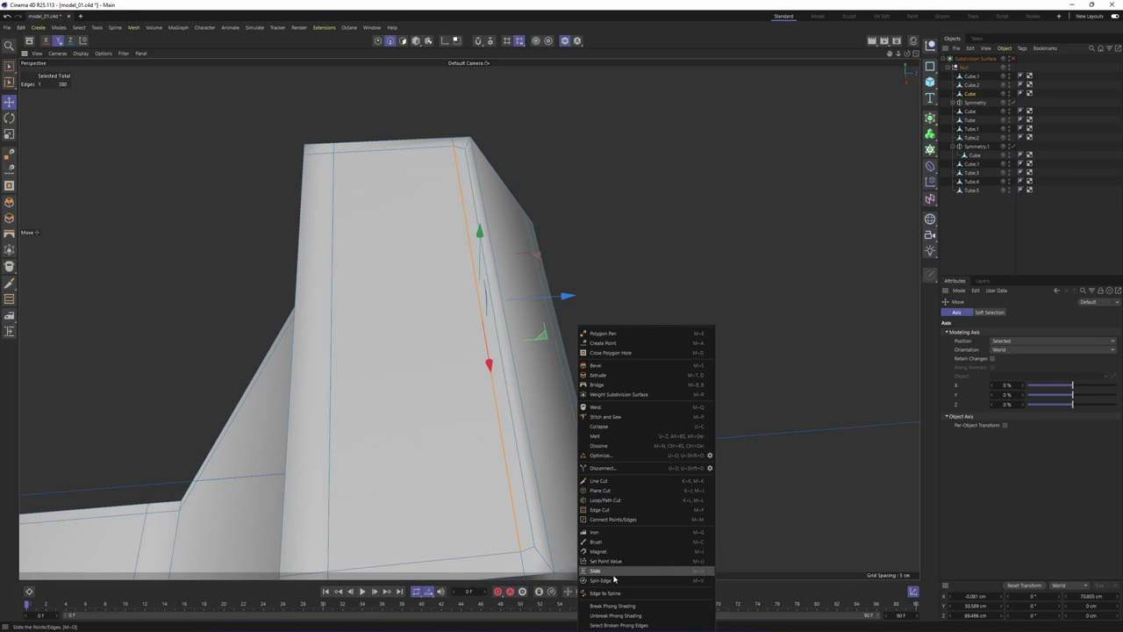
click(605, 580)
alt+drag(493, 427, 531, 403)
right_click(525, 371)
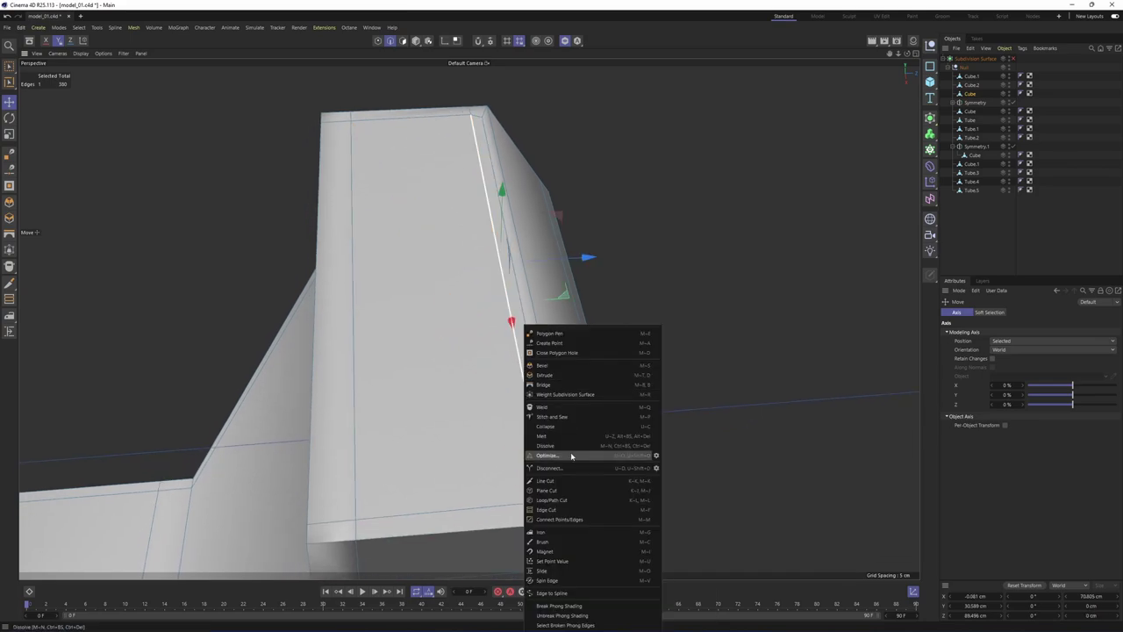
click(555, 572)
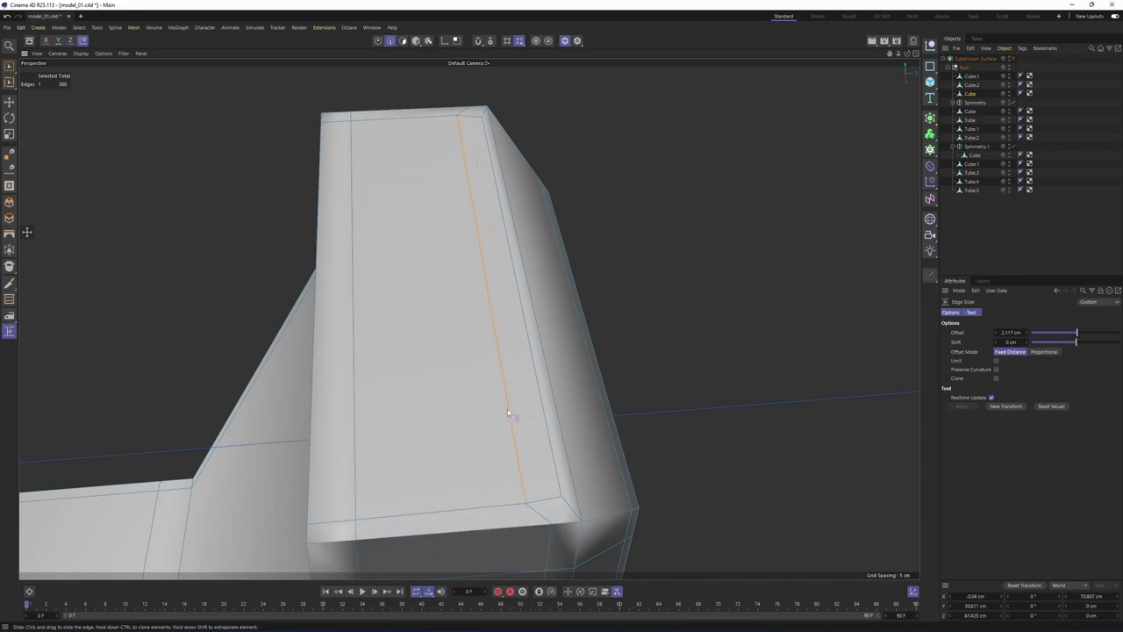
drag(507, 413, 503, 408)
Slide the newly cut lengthwise edge about 1.6 cm inward so the top face's support edges are spaced more evenly
key(e)
right_click(654, 452)
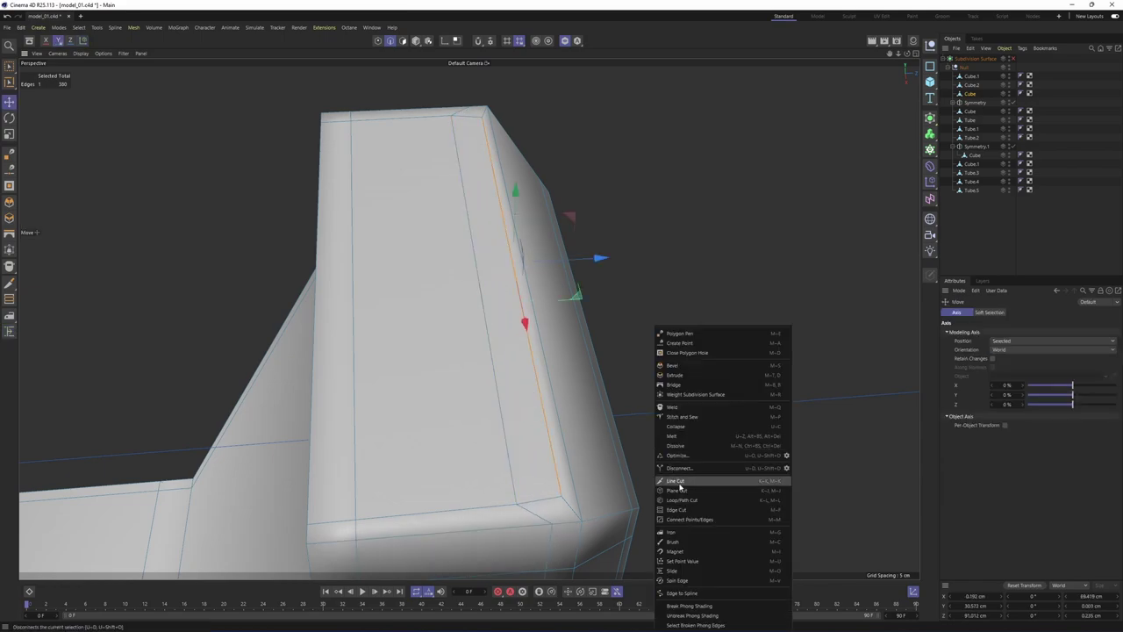
click(675, 576)
key(ctrl+z)
right_click(645, 416)
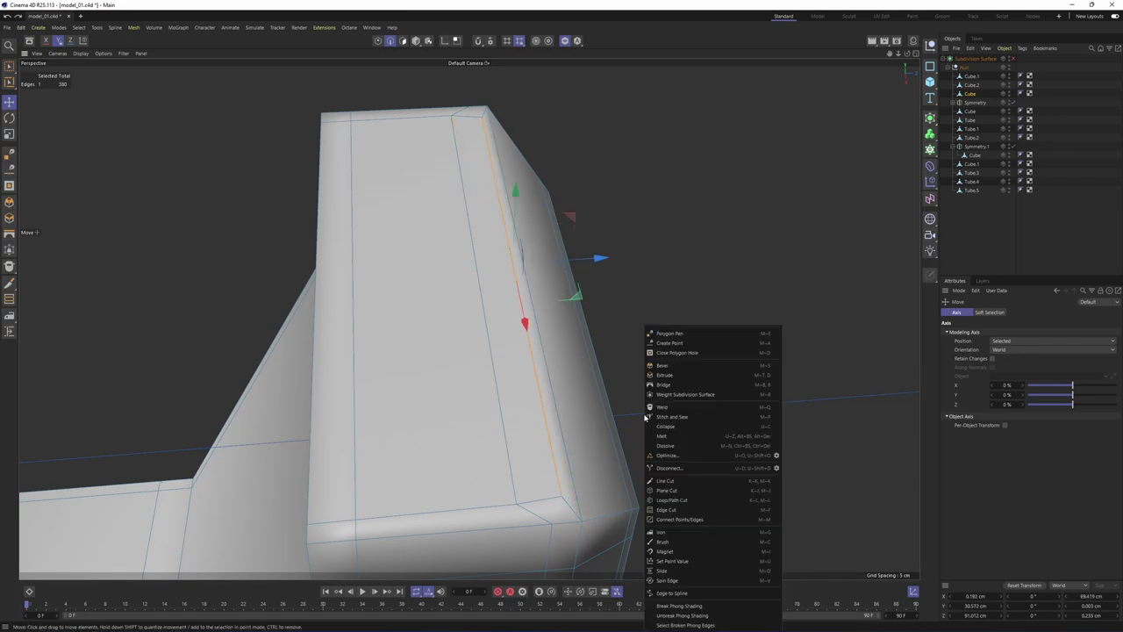
click(665, 570)
drag(524, 384, 525, 385)
alt+right_drag(525, 386, 469, 319)
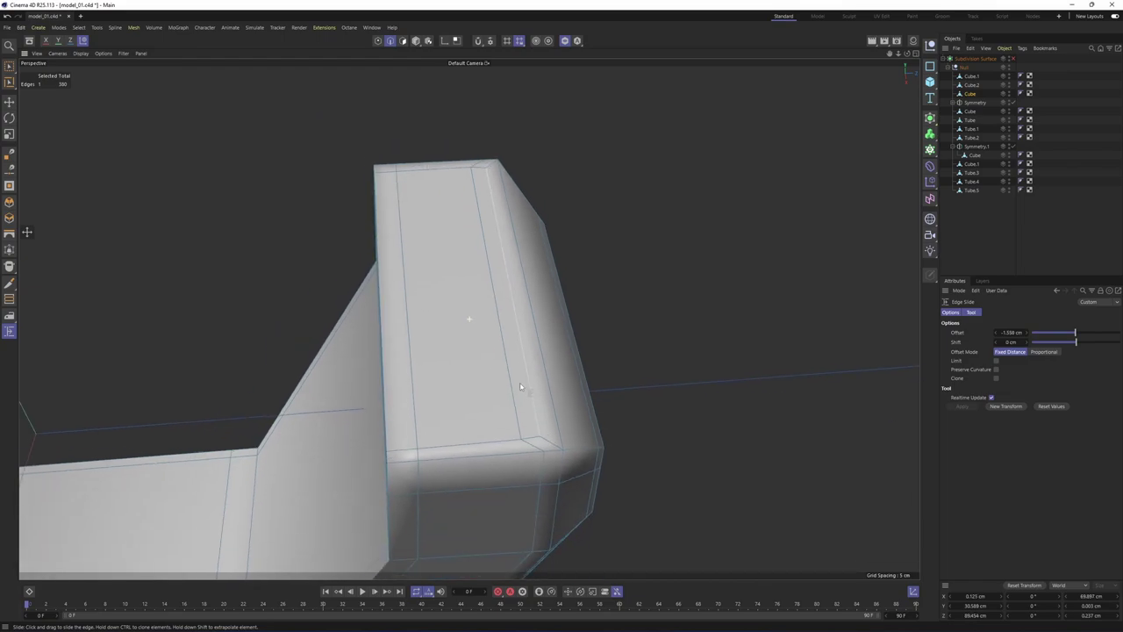
Turn the Subdivision Surface on and examine the smoothed seat base, seat and front shield from several angles
alt+drag(522, 341, 515, 300)
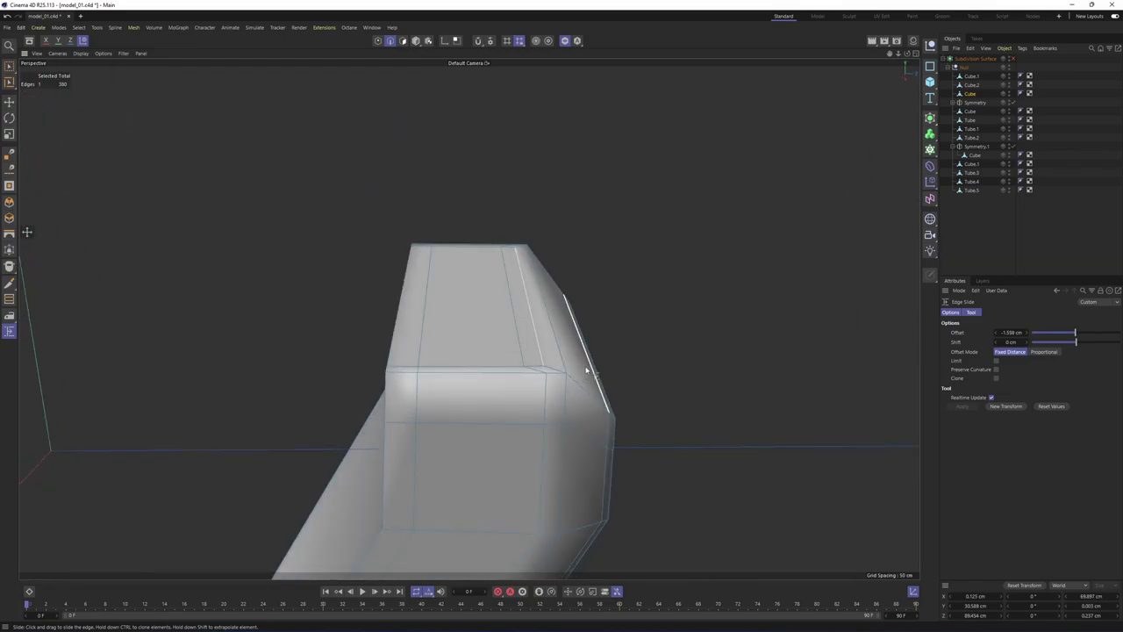
key(q)
alt+drag(572, 370, 572, 330)
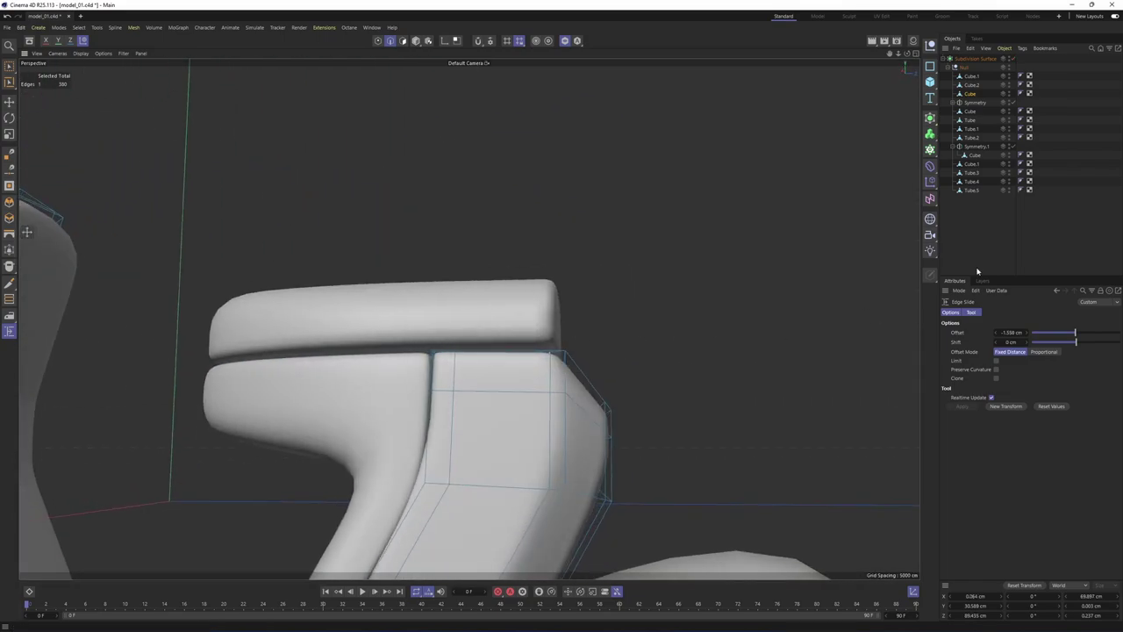
click(978, 249)
alt+right_drag(579, 258, 539, 272)
alt+drag(539, 271, 660, 358)
alt+right_drag(659, 358, 596, 389)
alt+drag(586, 380, 616, 409)
alt+right_drag(616, 409, 667, 386)
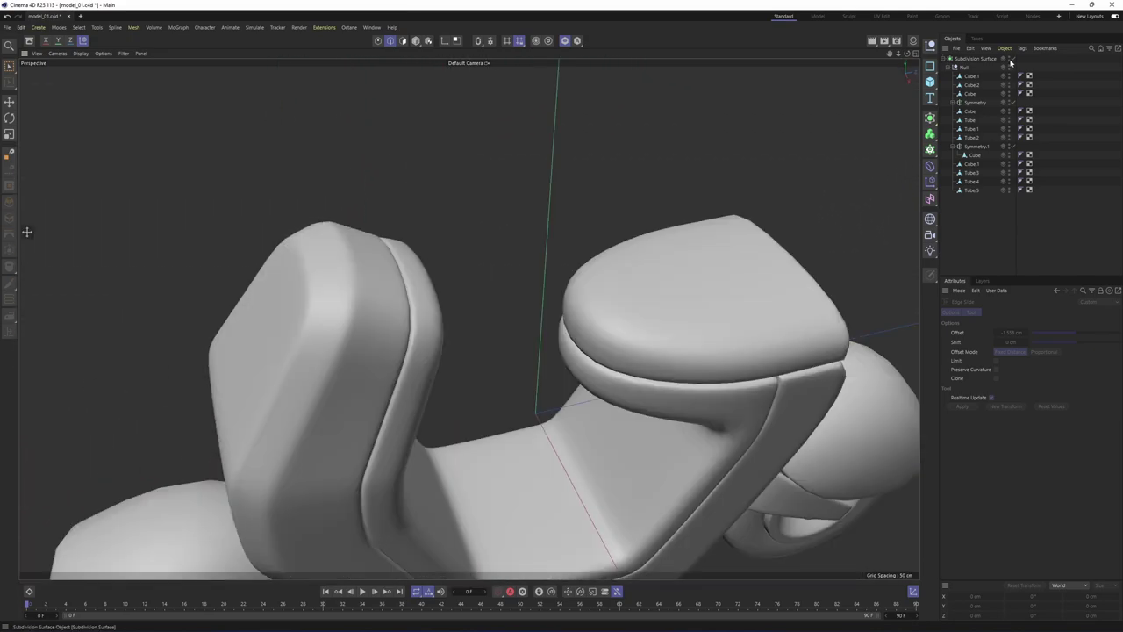
Turn off the Subdivision Surface, show all parts without isolation and switch to editing the polygons of the outer body part Cube
click(1012, 58)
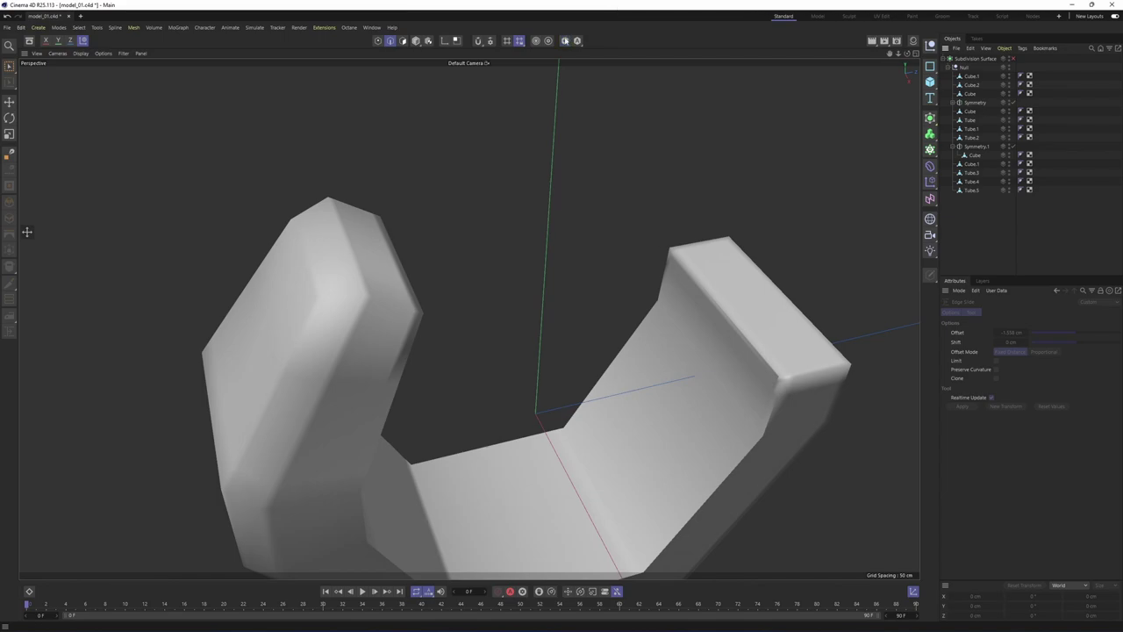
click(417, 41)
key(e)
alt+drag(401, 216, 348, 253)
click(353, 246)
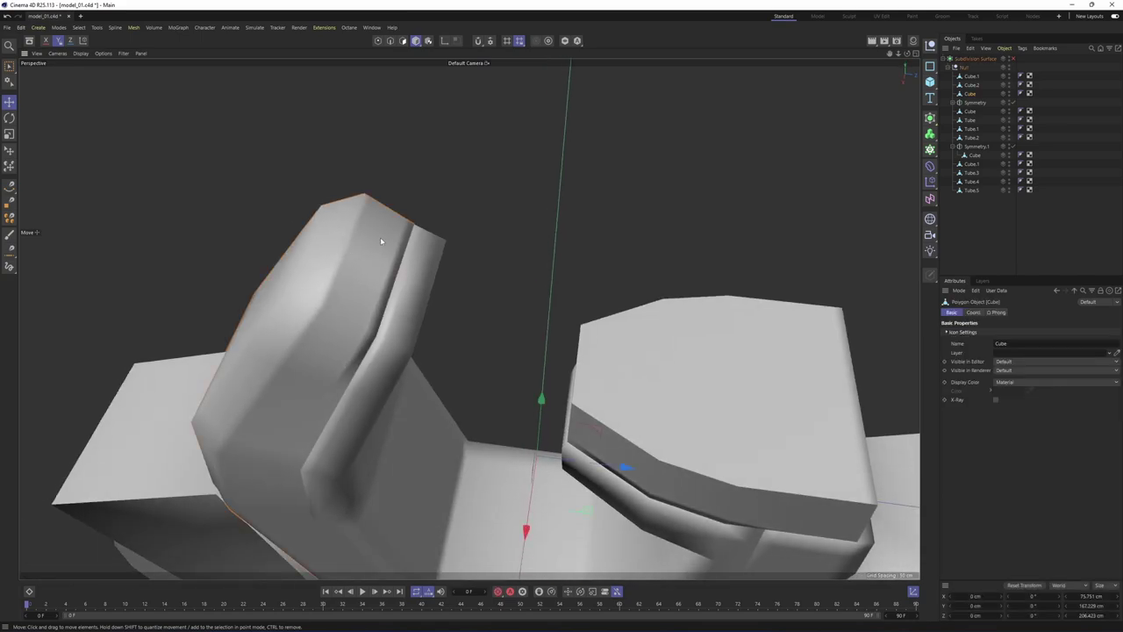
scroll(378, 246, up, 4)
key(Return)
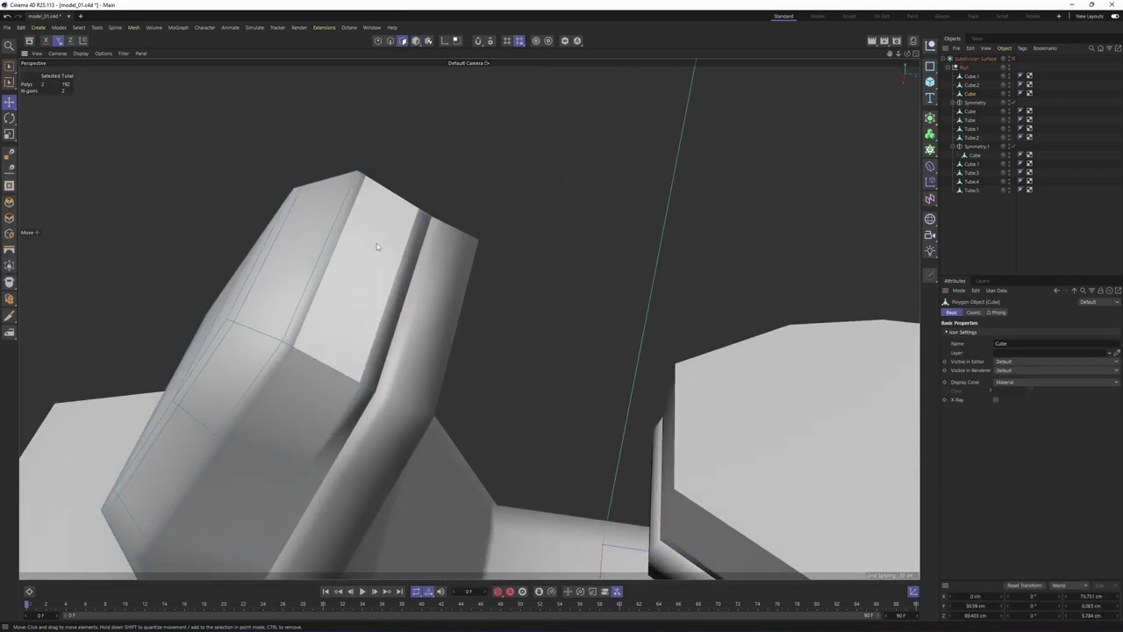
Try selecting the two polygons on top of the front shield while comparing the area with the side-view reference
mouse_move(377, 243)
alt+mouse_down()
mouse_move(346, 230)
mouse_move(370, 231)
alt+mouse_up()
middle_click(367, 234)
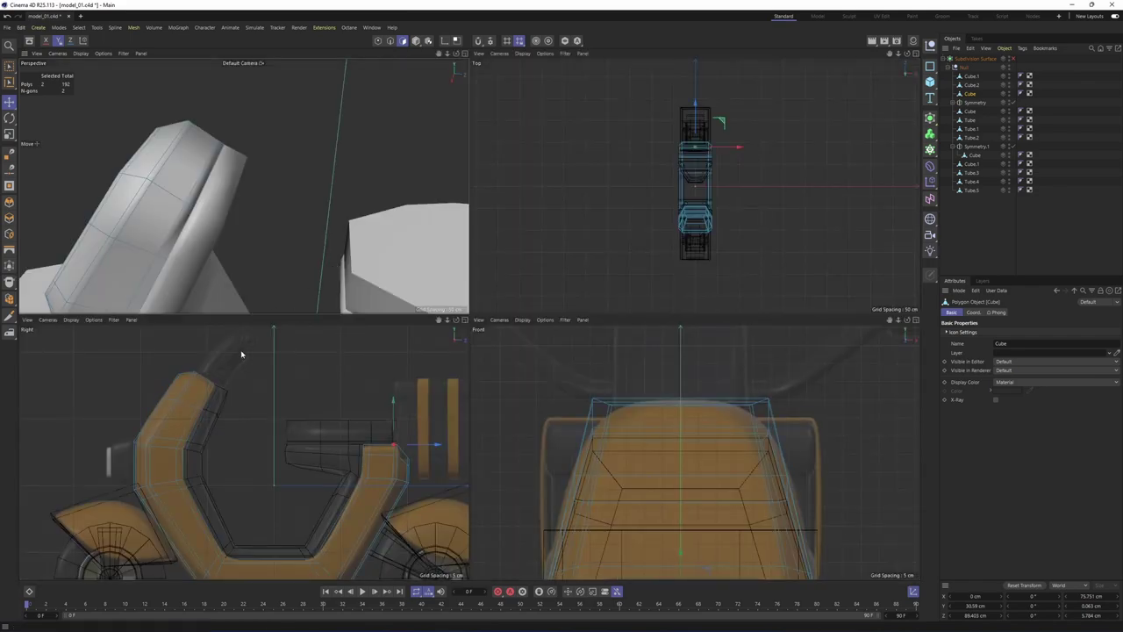
scroll(240, 354, up, 2)
alt+middle_drag(237, 364, 251, 409)
scroll(235, 165, up, 4)
alt+drag(192, 137, 187, 148)
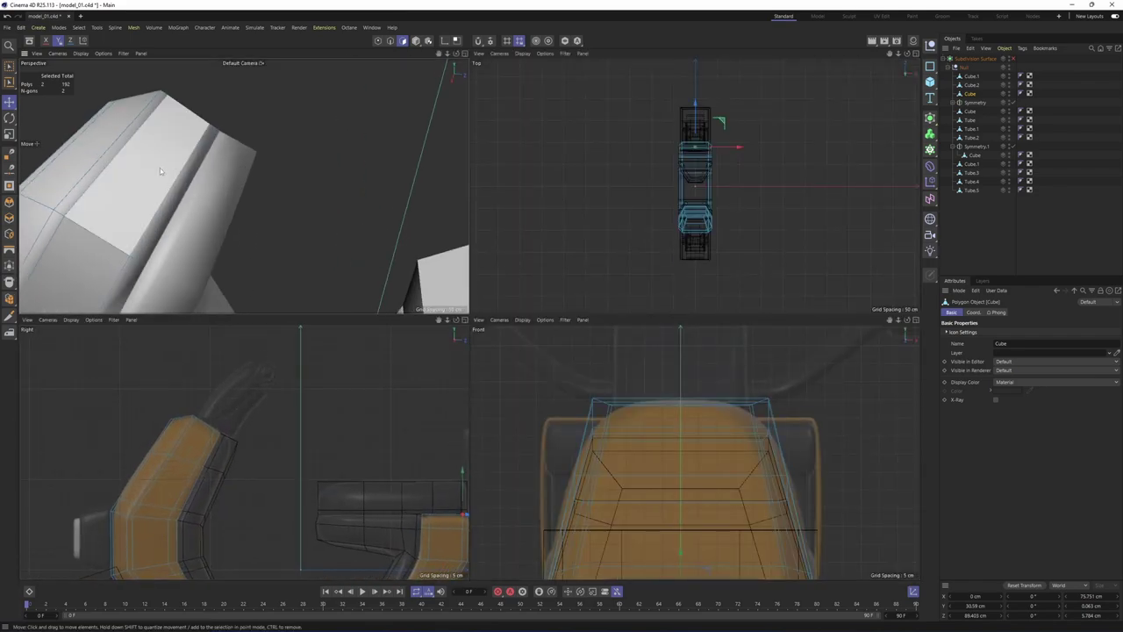
click(160, 168)
alt+drag(191, 198, 324, 166)
shift+click(231, 186)
alt+drag(265, 147, 273, 180)
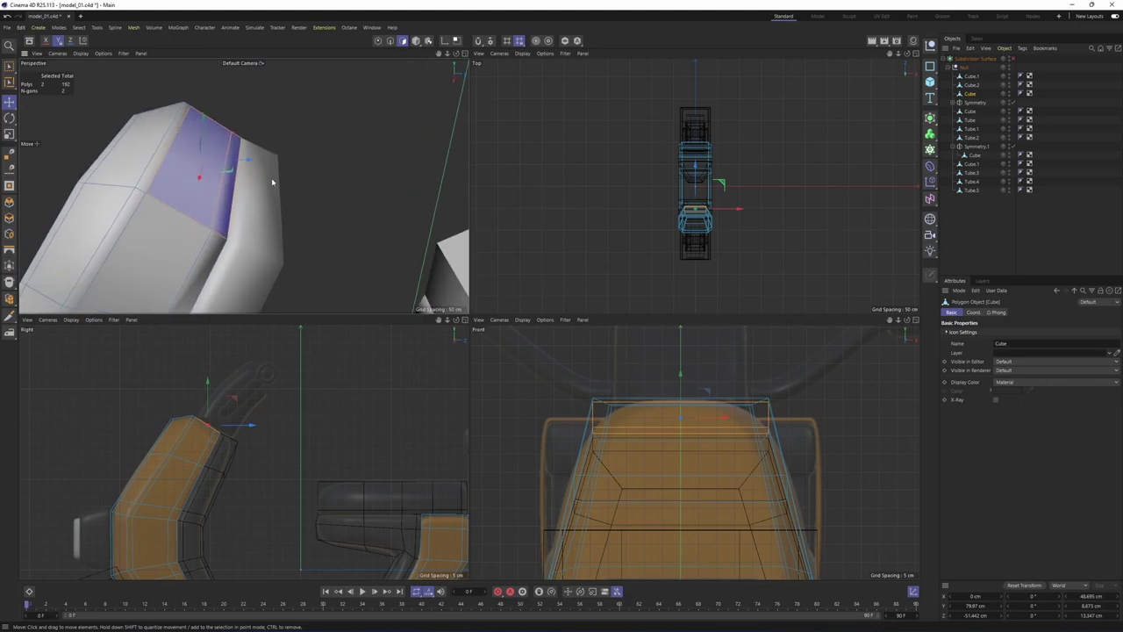
middle_click(273, 181)
alt+drag(397, 294, 352, 258)
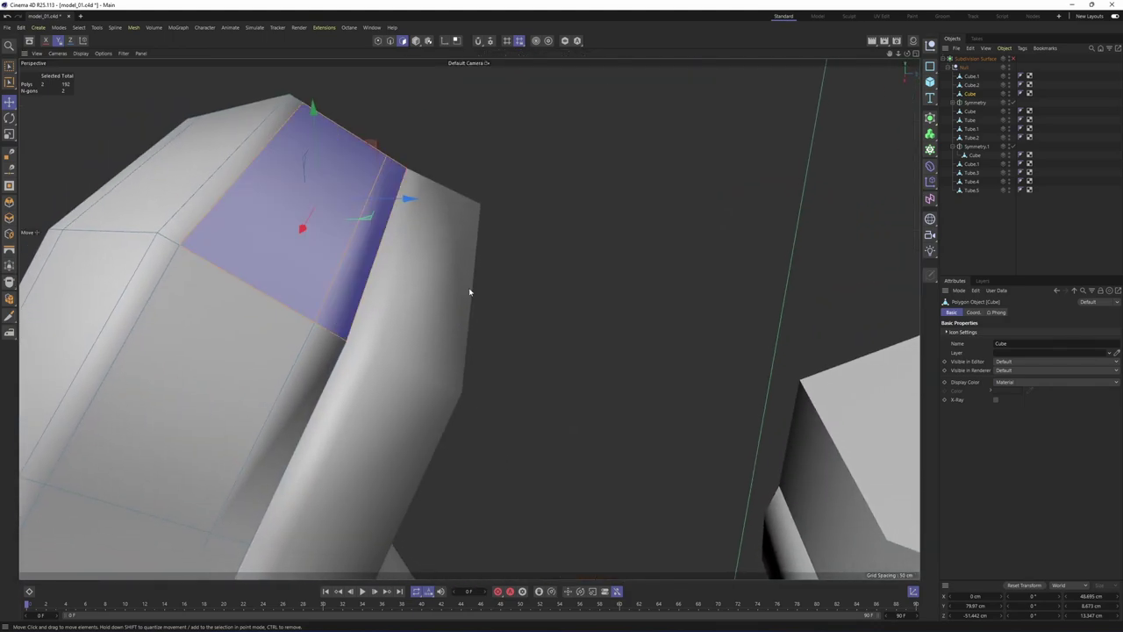
Select only the wide polygon on top of the front shield and split it off as a separate object
click(271, 198)
alt+drag(363, 232, 409, 293)
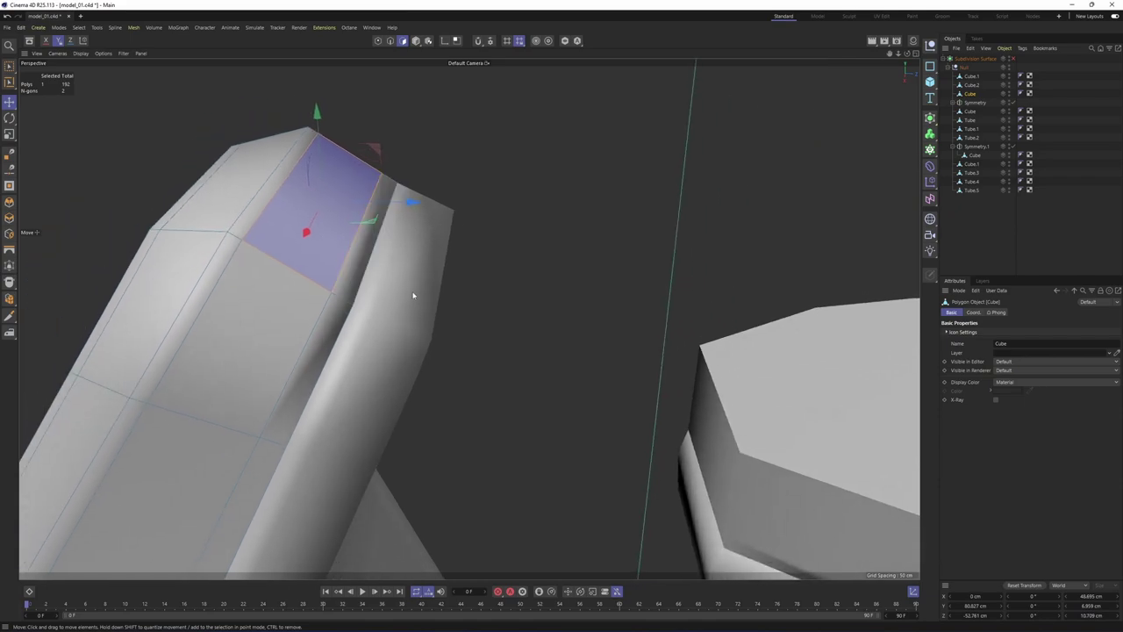
right_click(409, 293)
click(489, 437)
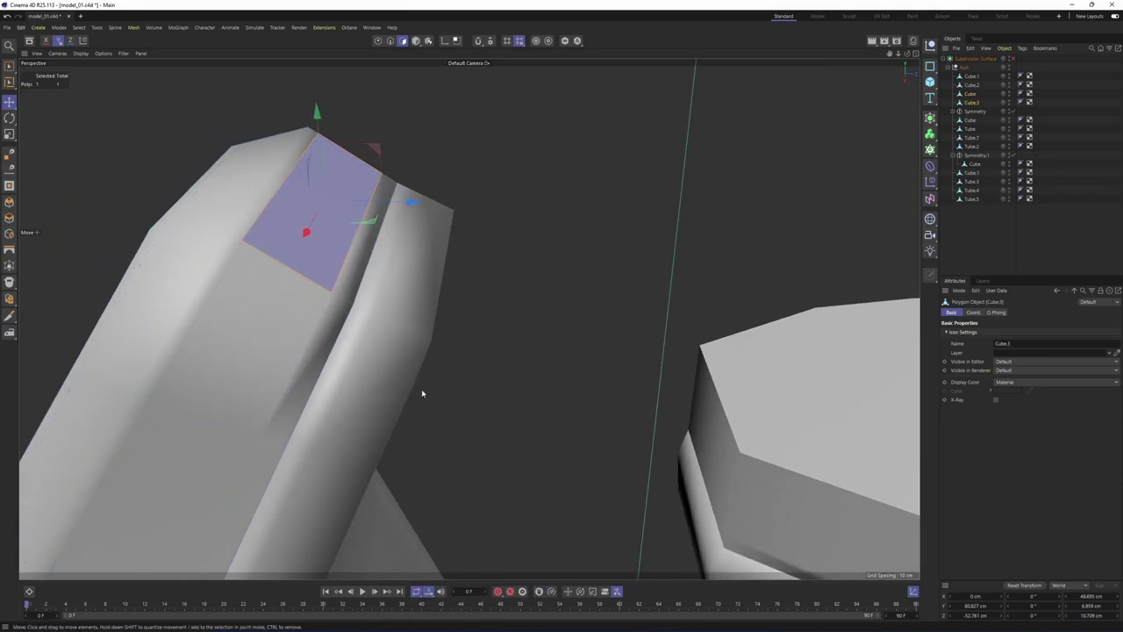
alt+drag(422, 389, 370, 287)
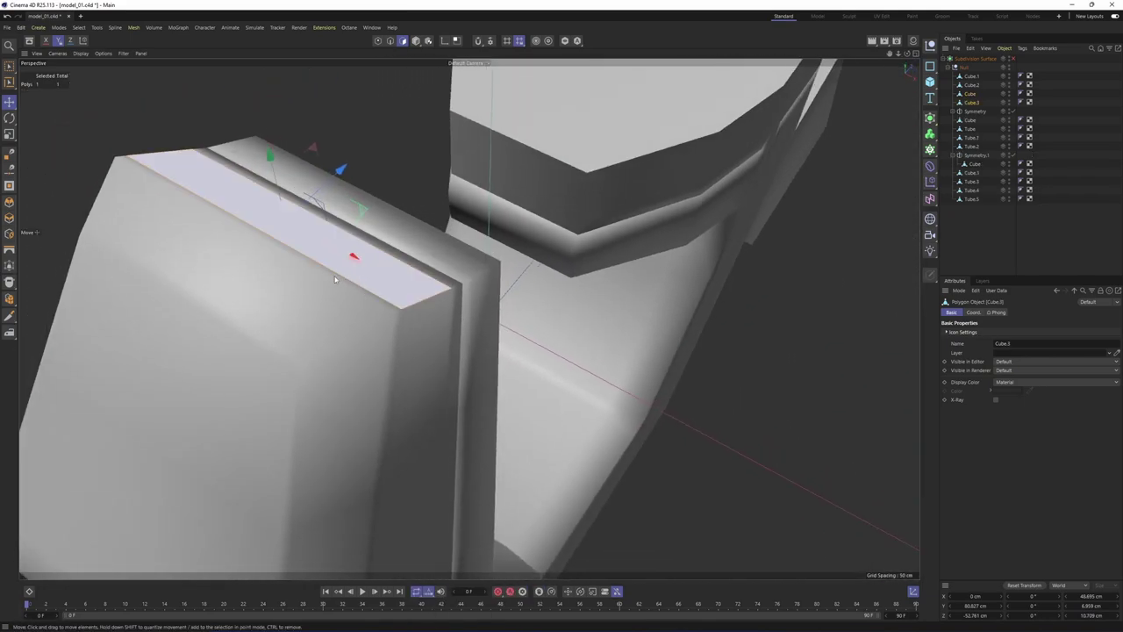
Scale the split-off polygon horizontally to about 38 cm wide, matching the upper panel's base in the front-view reference
scroll(334, 279, down, 3)
middle_click(296, 285)
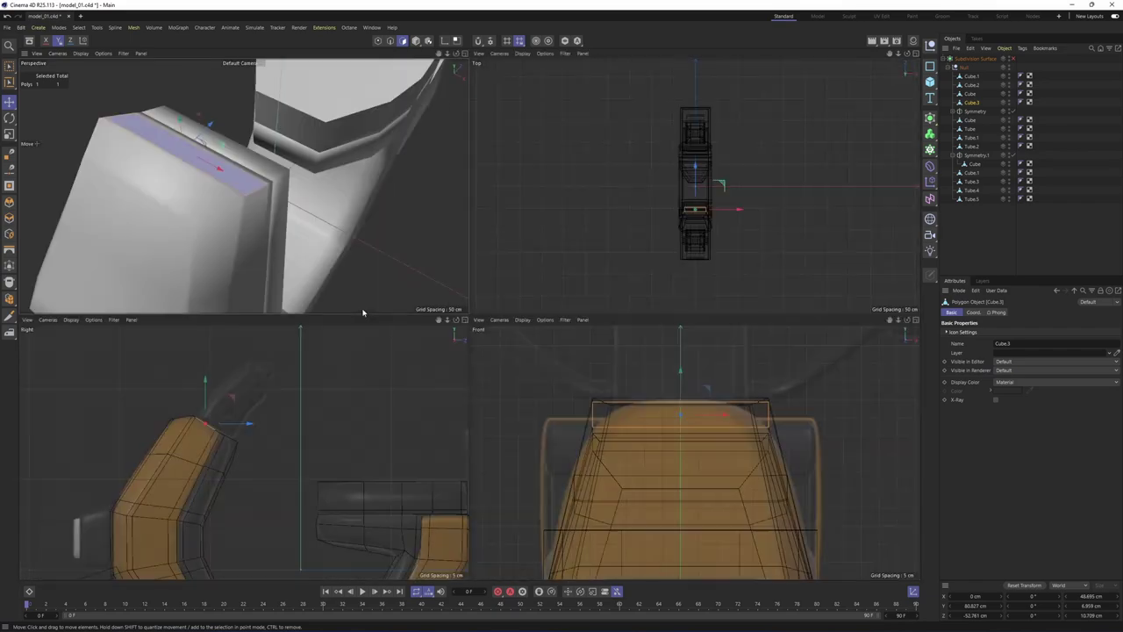
middle_click(708, 425)
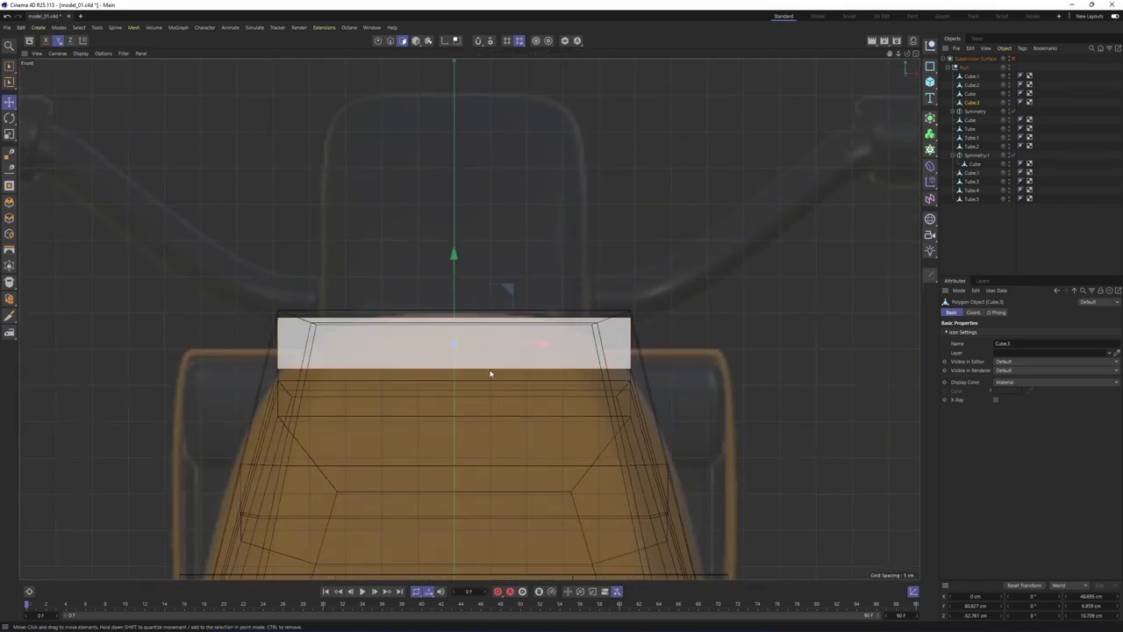
key(t)
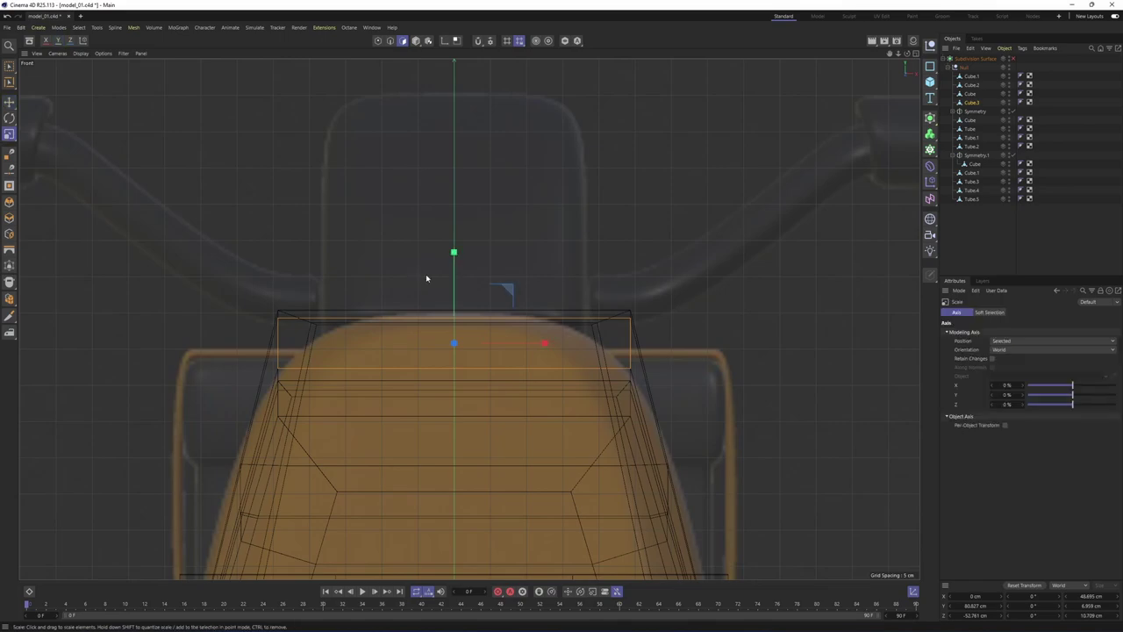
drag(544, 343, 525, 343)
middle_click(518, 335)
middle_click(409, 266)
alt+drag(409, 266, 272, 225)
scroll(338, 262, down, 3)
Try moving the whole polygon slightly up and back off the front shield, following the side-view reference
middle_click(254, 274)
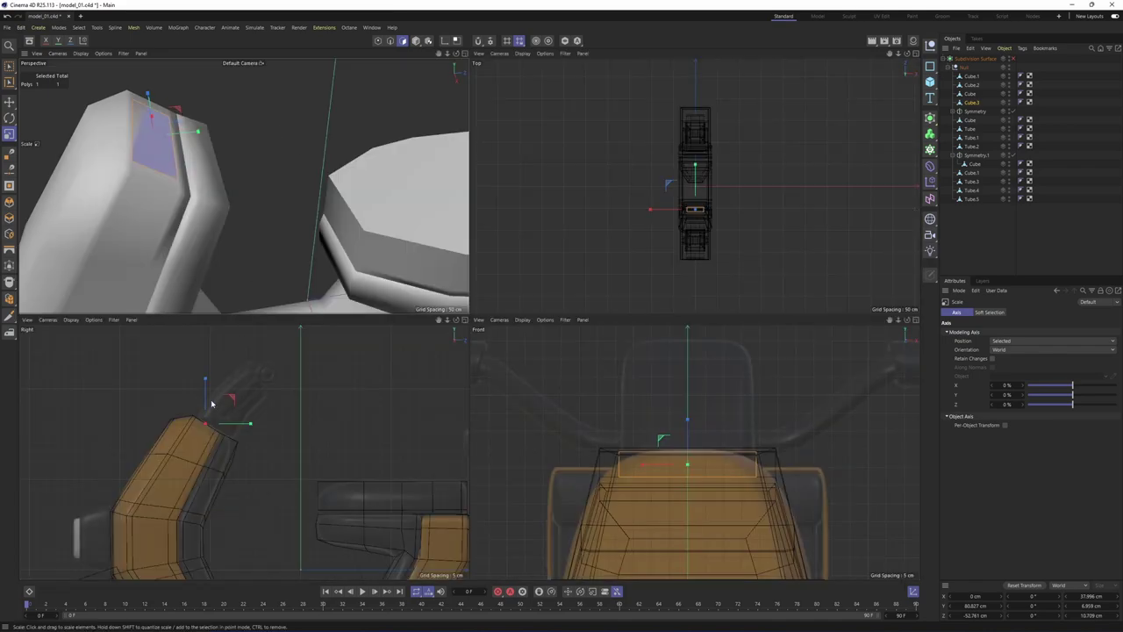
scroll(217, 399, up, 2)
middle_click(253, 384)
scroll(243, 409, up, 4)
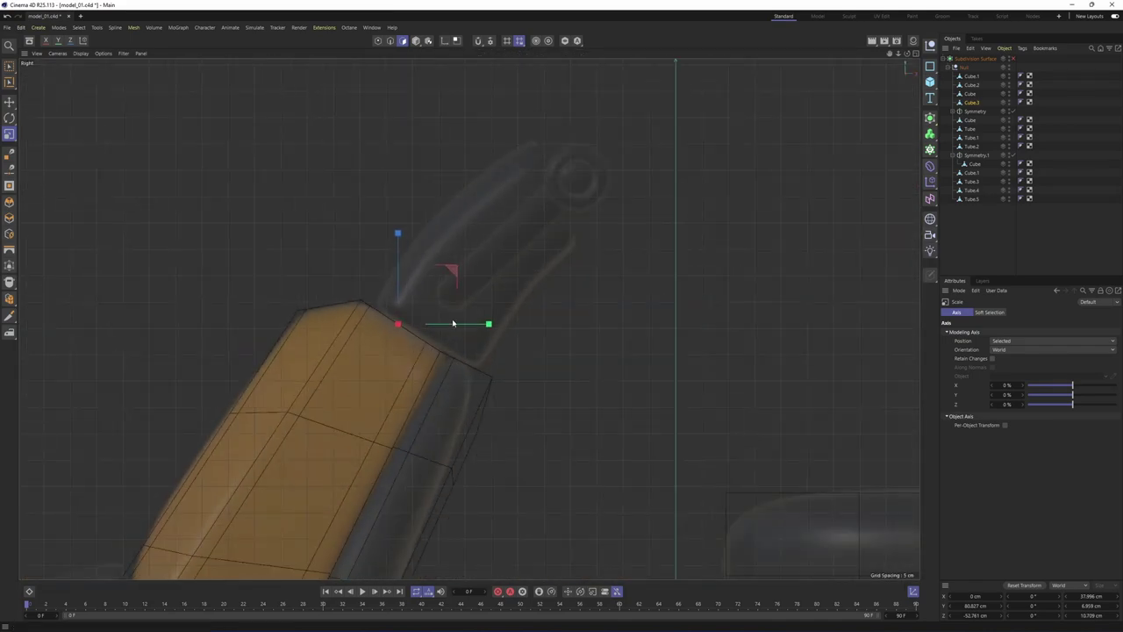
key(e)
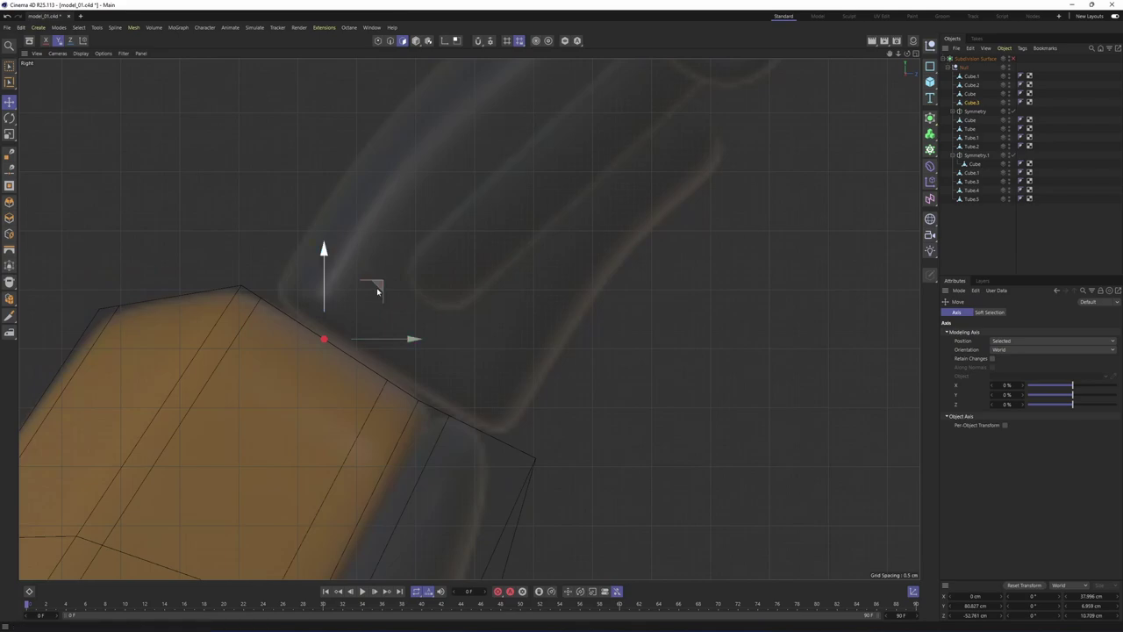
drag(377, 289, 401, 257)
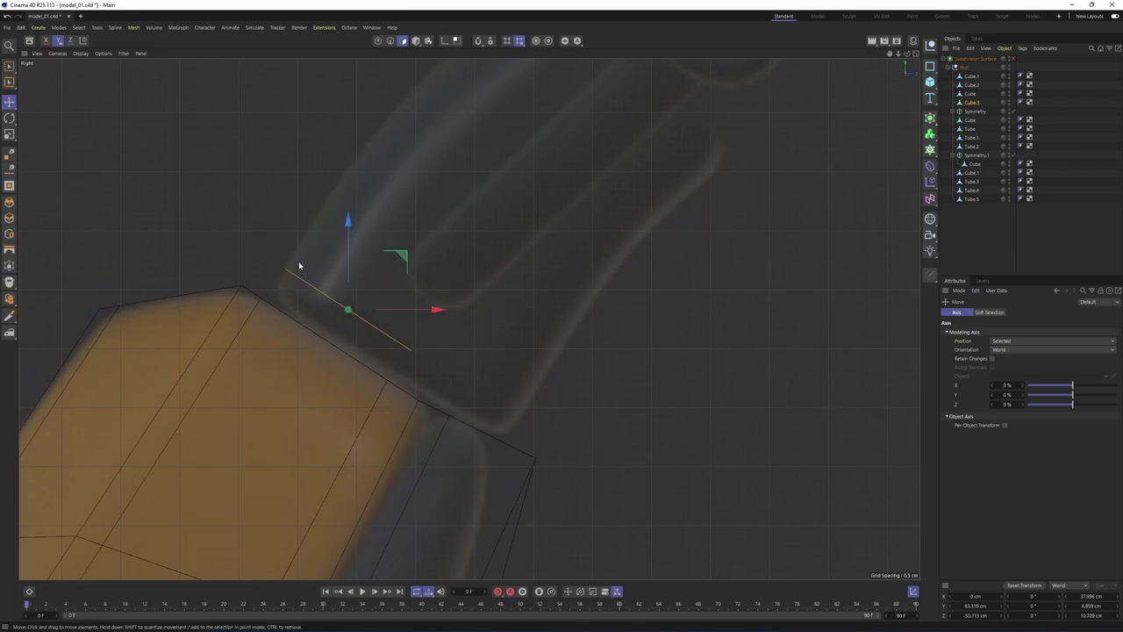
Move the polygon's rear edge back and down to the rear base corner of the upper panel in the side-view reference
middle_click(306, 310)
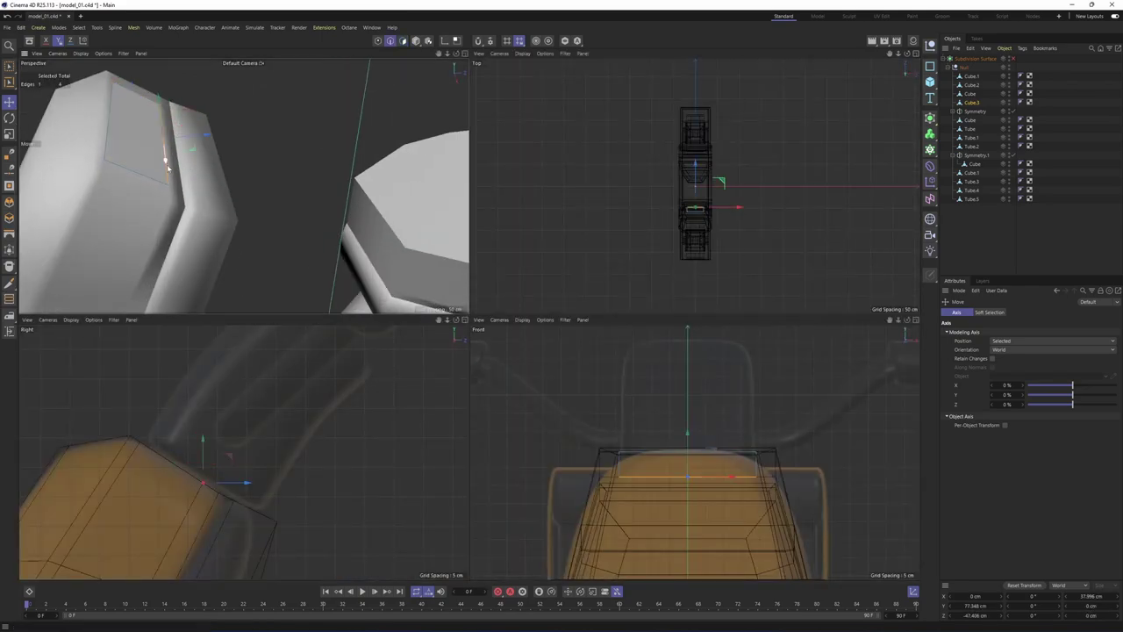
alt+drag(187, 198, 173, 163)
middle_click(278, 397)
alt+middle_drag(449, 408, 341, 326)
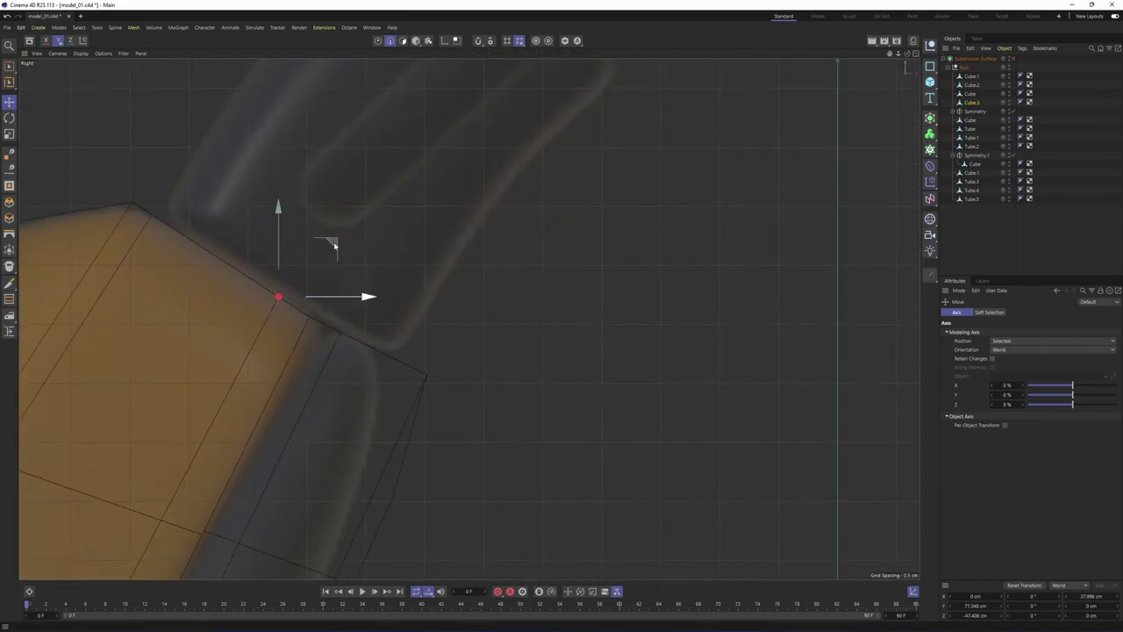
drag(365, 259, 446, 302)
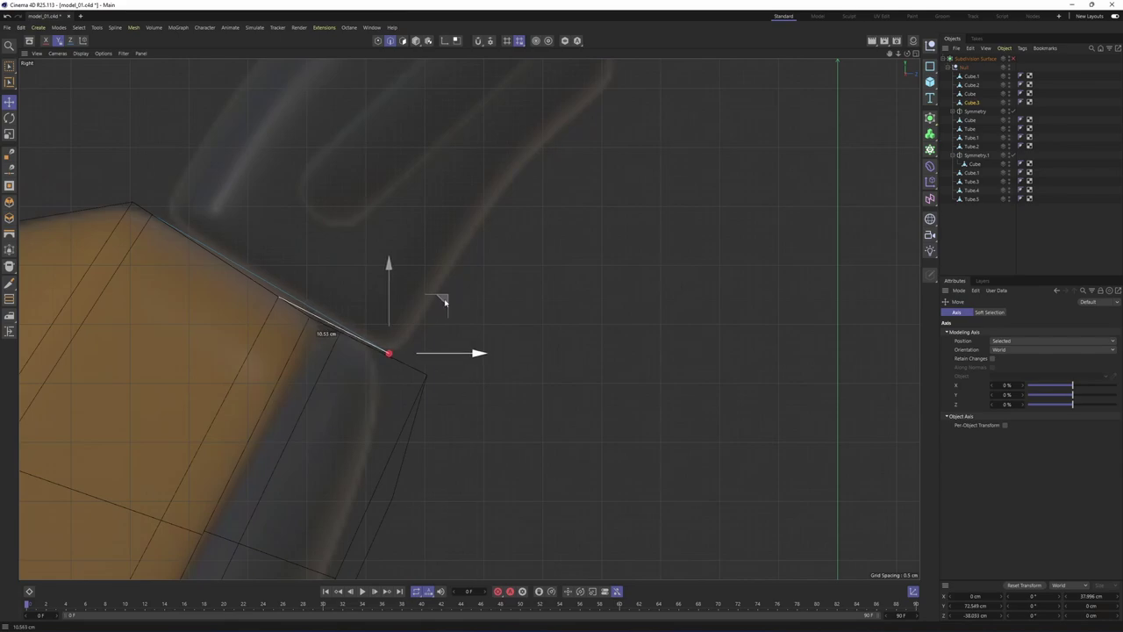
Extrude the polygon upward and position its cap about halfway up the upper panel in the side-view reference
middle_click(445, 303)
middle_click(438, 299)
alt+drag(316, 263, 315, 283)
click(405, 41)
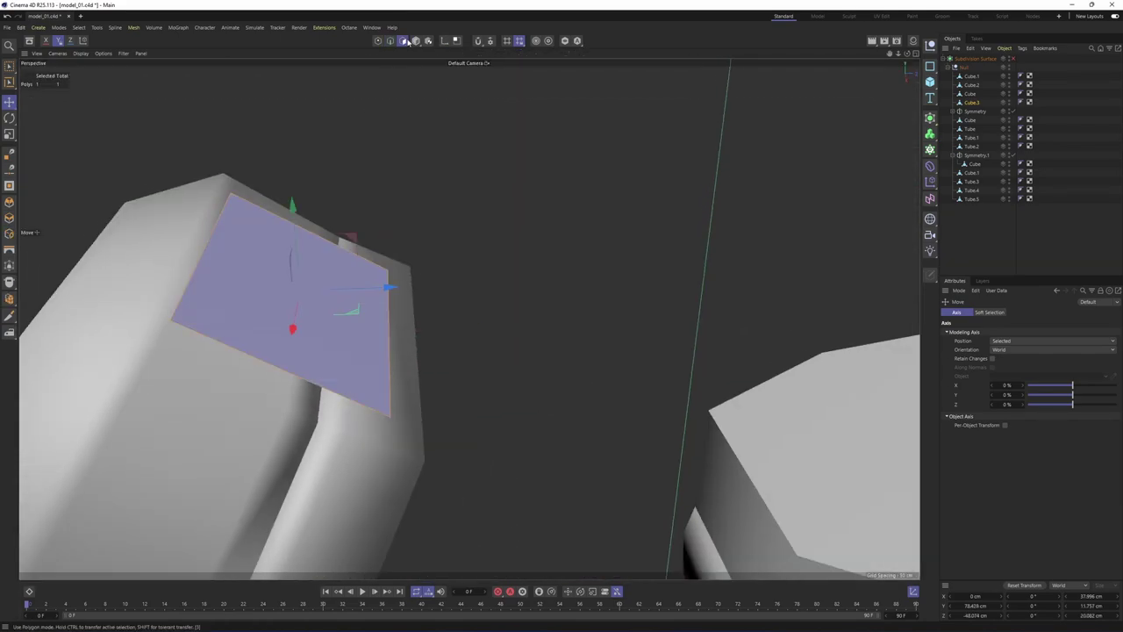
right_click(332, 377)
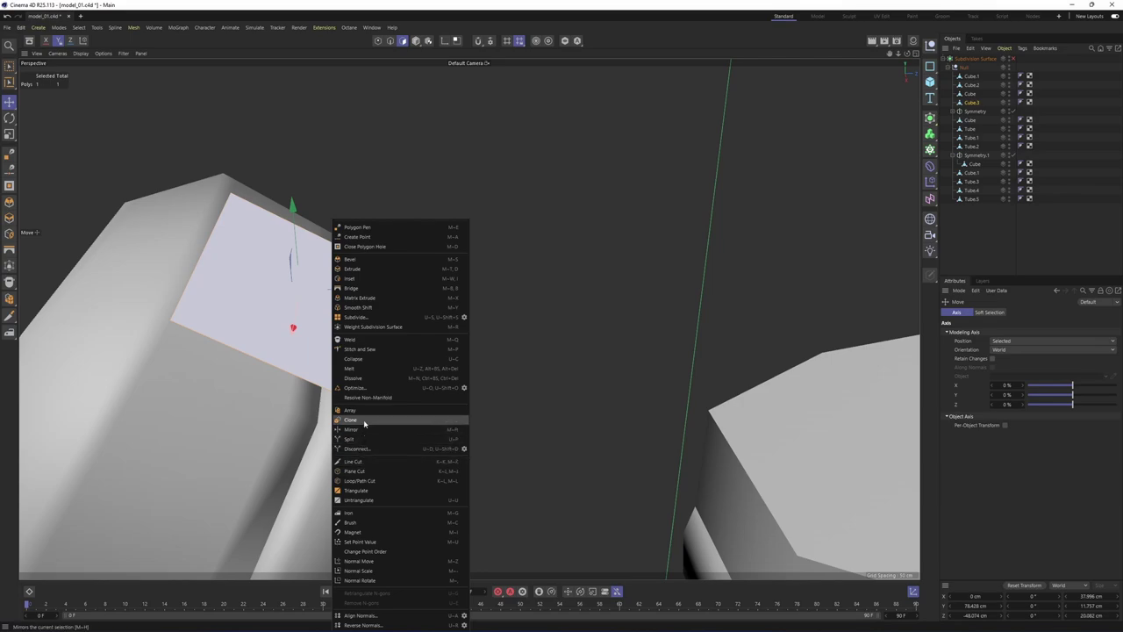
click(369, 268)
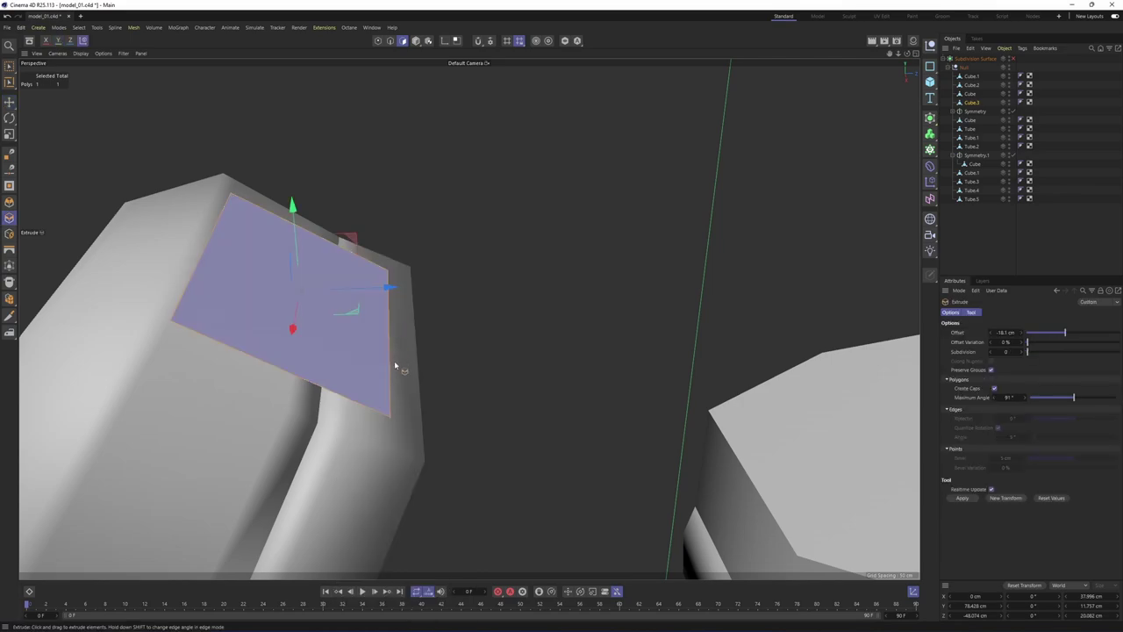
key(F3)
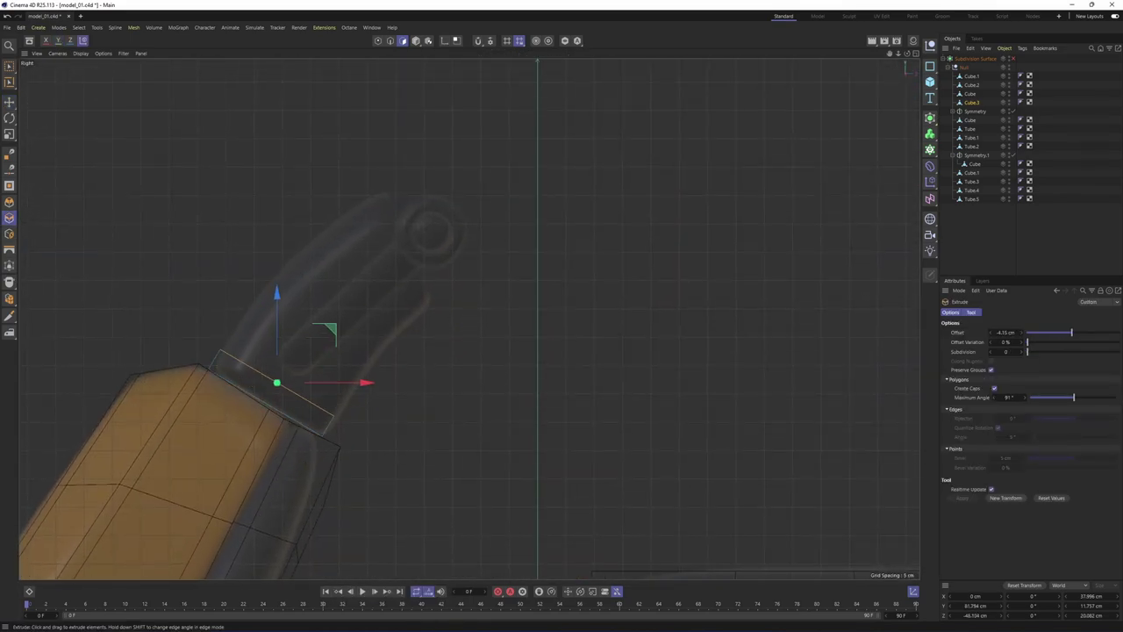
drag(377, 324, 411, 323)
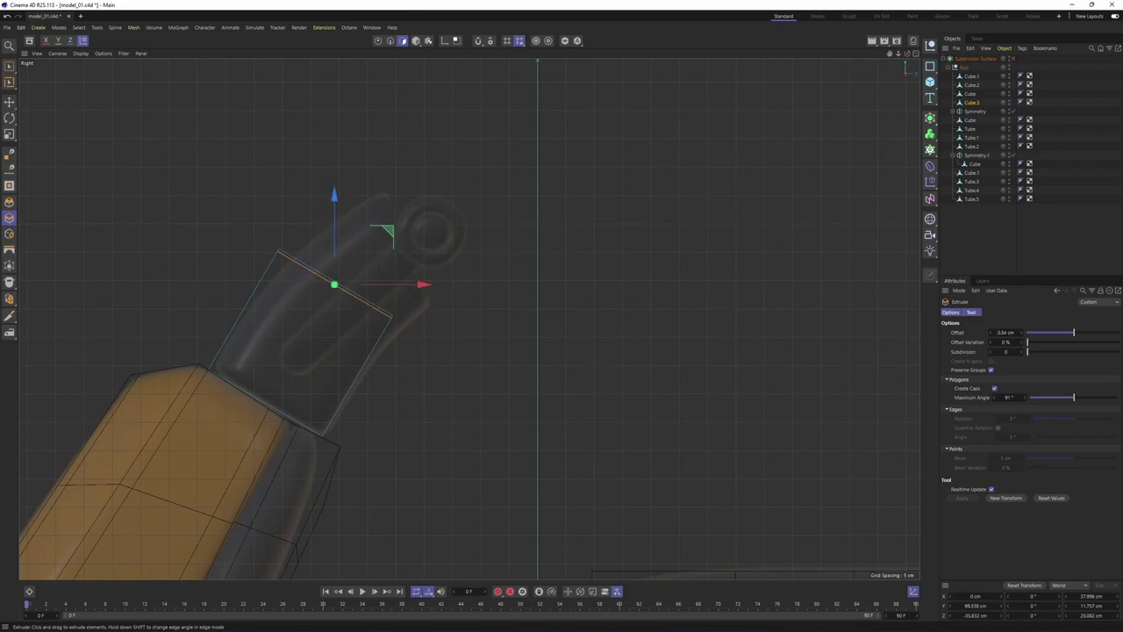
drag(395, 230, 379, 263)
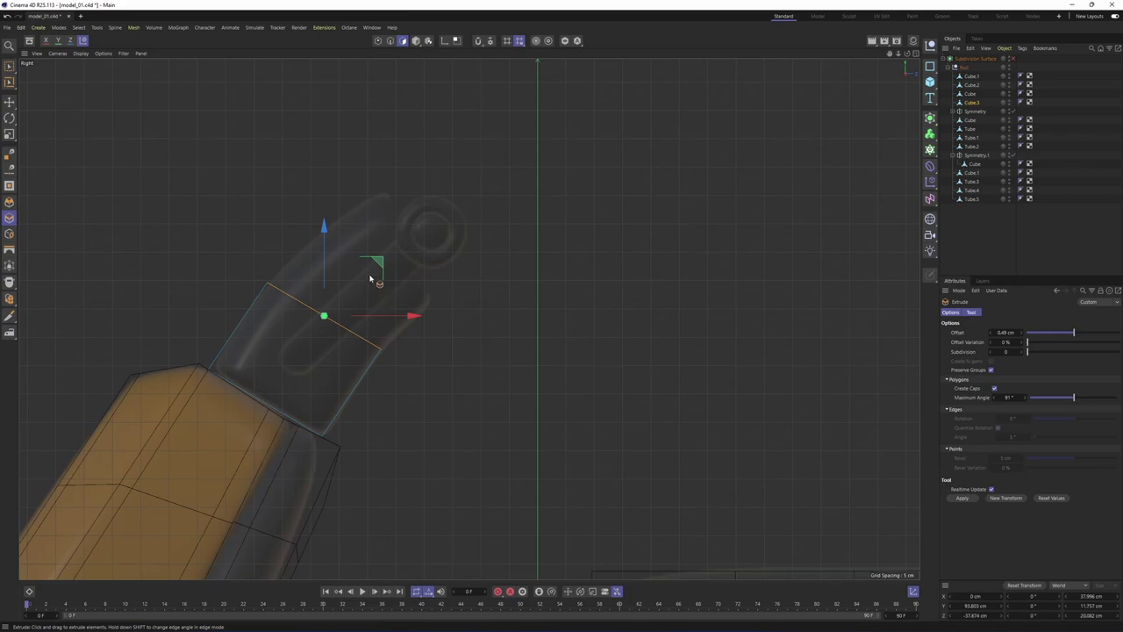
Extend the new part with a second segment by extruding its cap polygon up and back along the side-view reference
key(e)
middle_click(160, 121)
middle_click(202, 174)
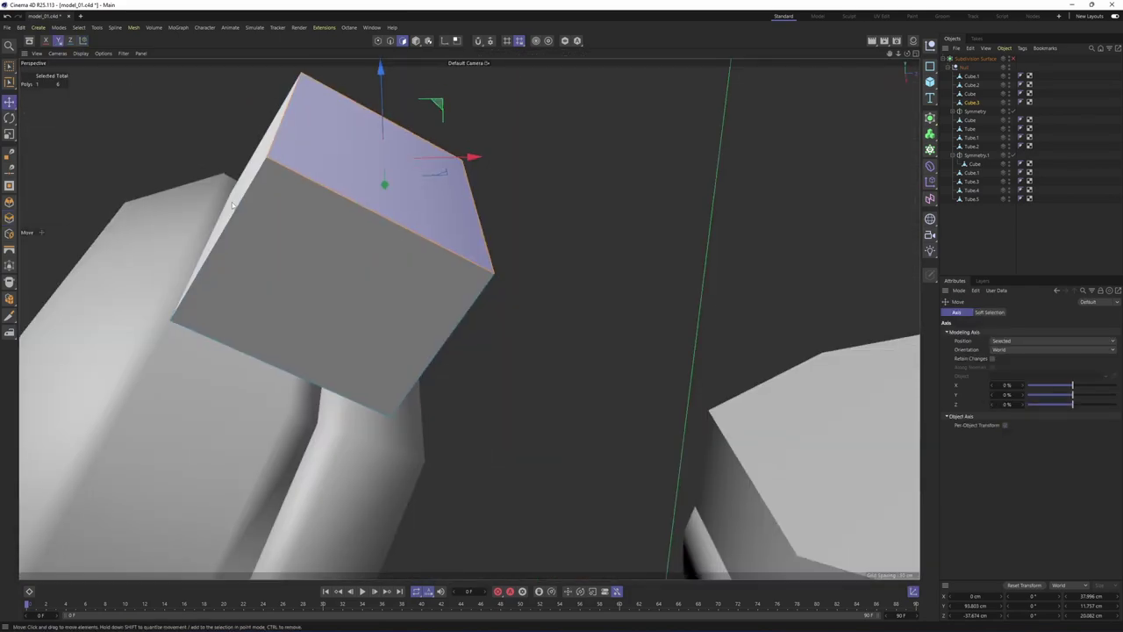
middle_click(293, 341)
middle_click(293, 346)
alt+middle_drag(400, 305, 367, 359)
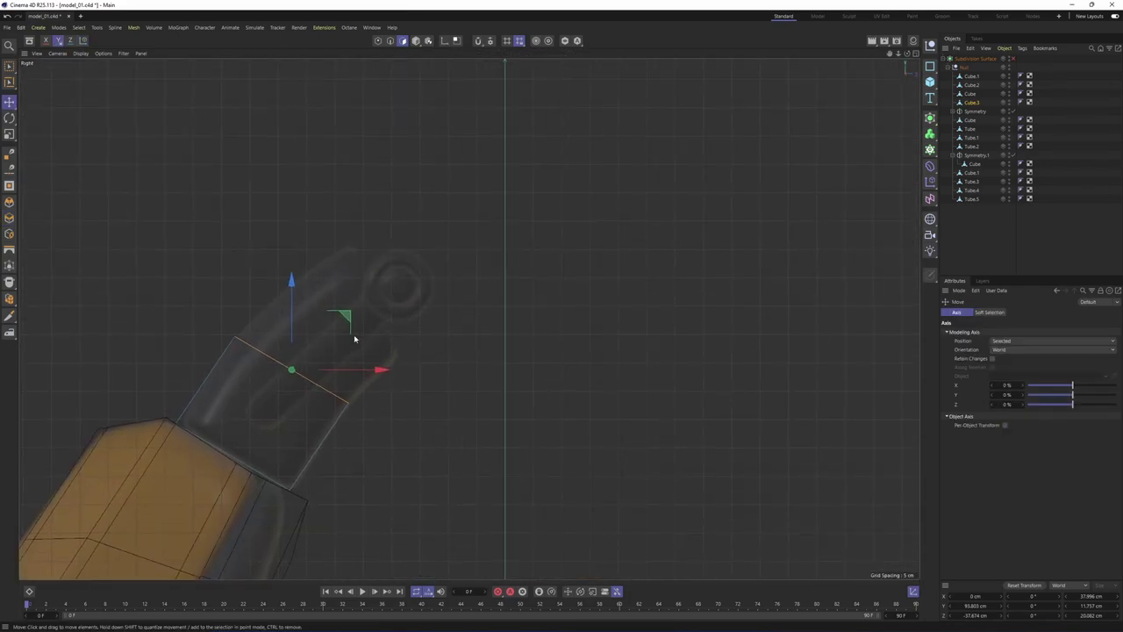
drag(351, 328, 395, 271)
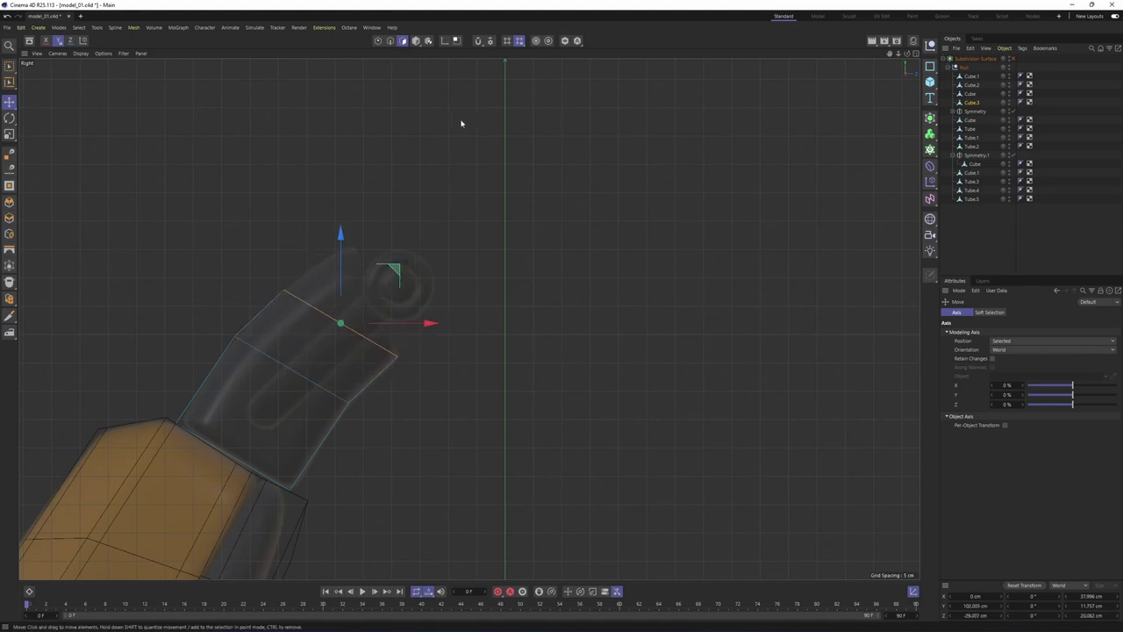
Rectangle-select the new part's top front corner points and move them to the panel's upper tip in the side-view reference
click(379, 41)
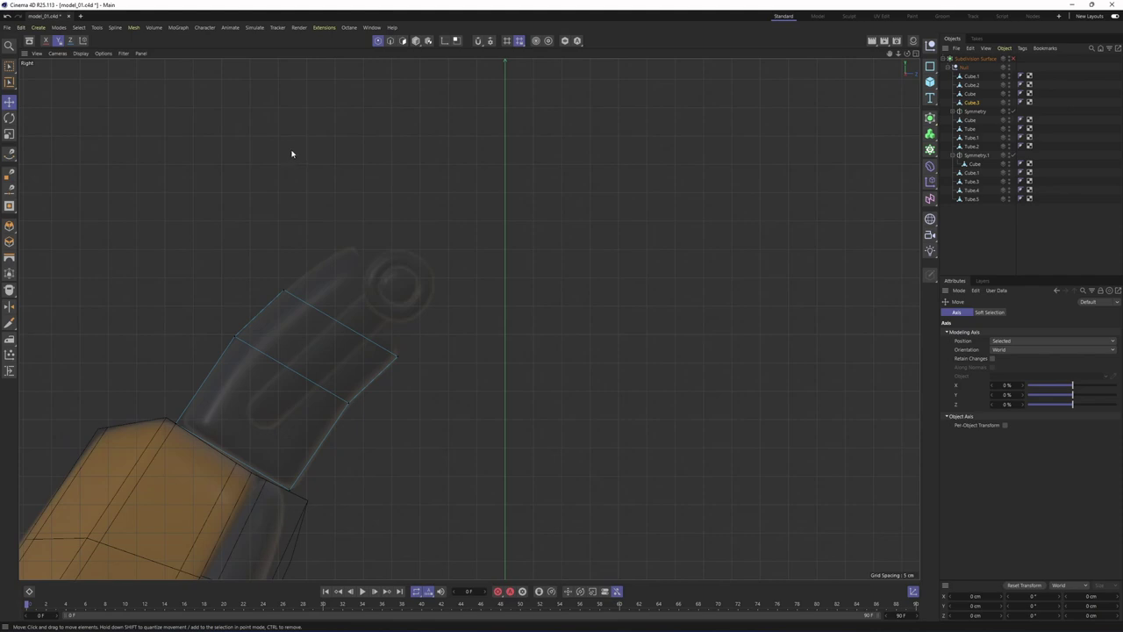
click(10, 66)
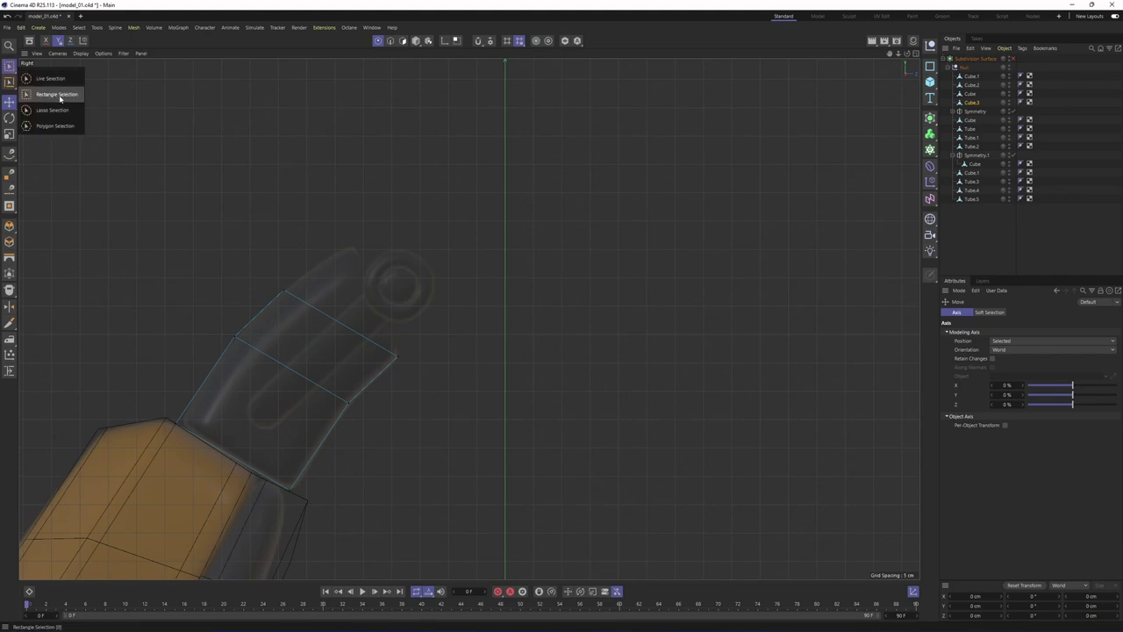
click(39, 93)
drag(285, 285, 284, 286)
drag(335, 239, 403, 190)
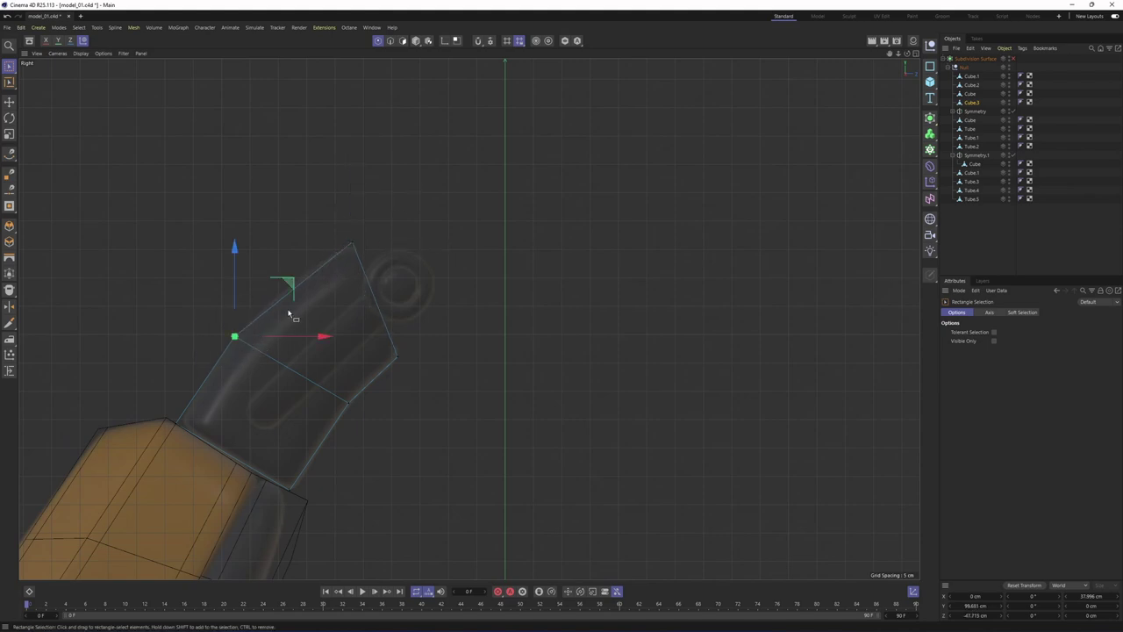
Shift the new part's top rear corner points slightly up and forward and turn on the Subdivision Surface
drag(366, 339, 427, 378)
middle_click(212, 184)
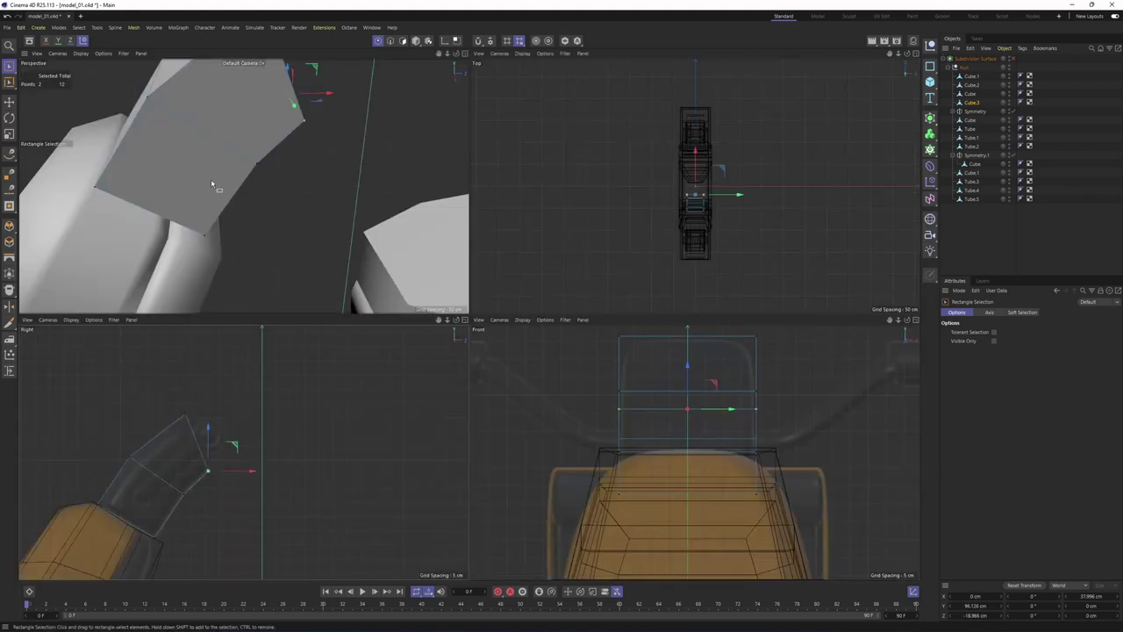
middle_click(212, 184)
alt+middle_drag(465, 233, 318, 306)
alt+drag(318, 306, 158, 338)
middle_click(358, 364)
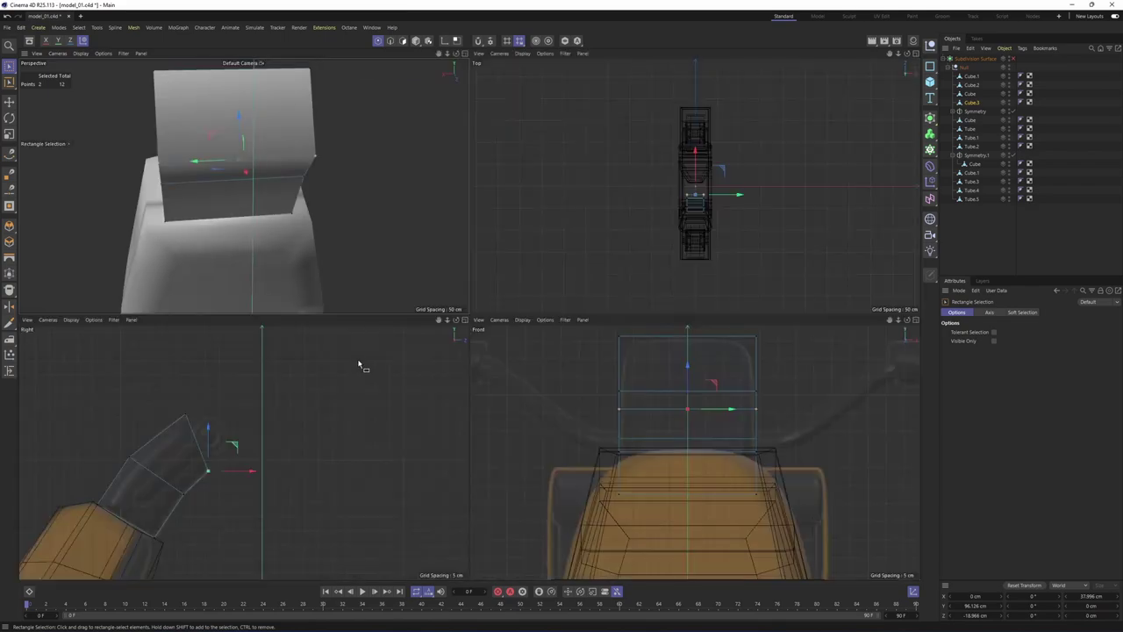
middle_click(239, 233)
alt+drag(238, 232, 442, 310)
key(q)
middle_click(498, 309)
middle_click(286, 254)
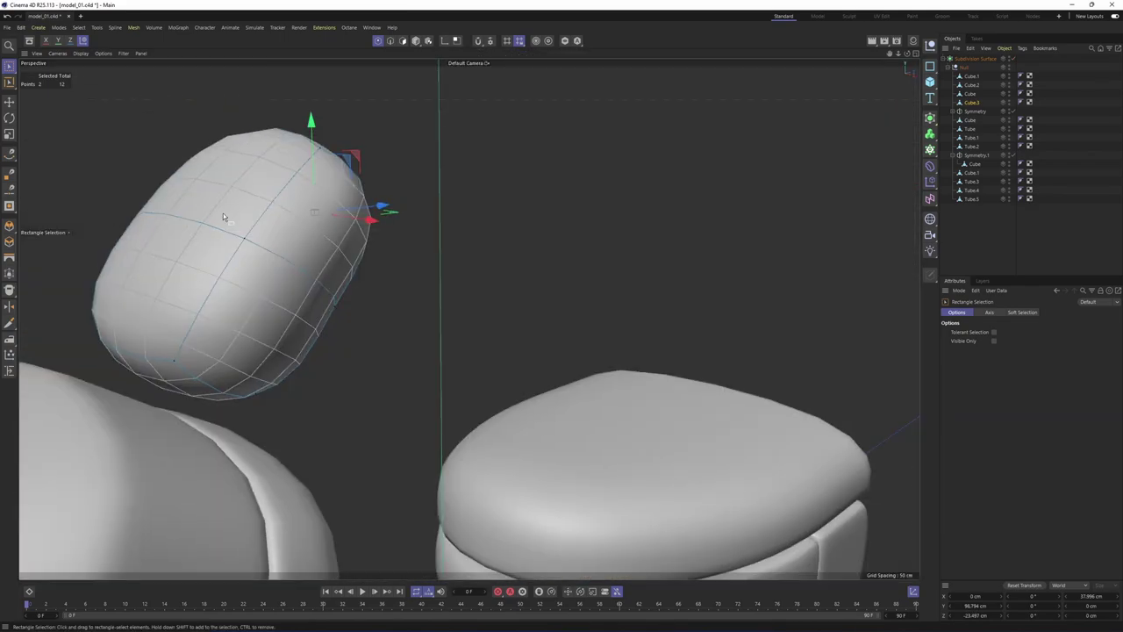
Add a loop cut around the new part close to its lower edge
key(m)
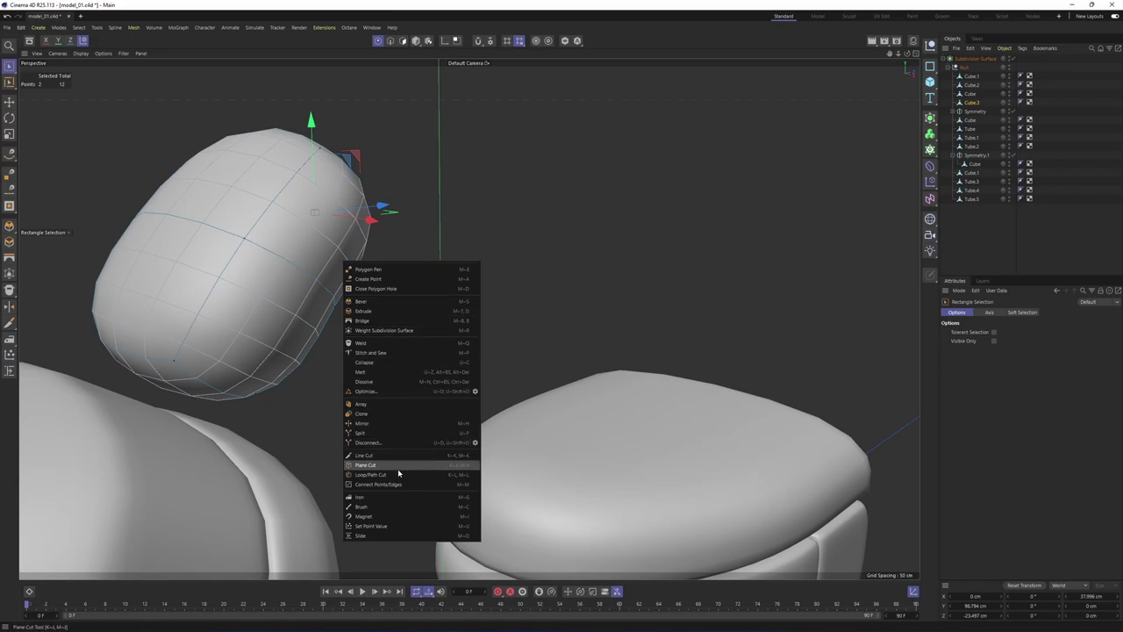
click(398, 476)
alt+drag(188, 394, 328, 368)
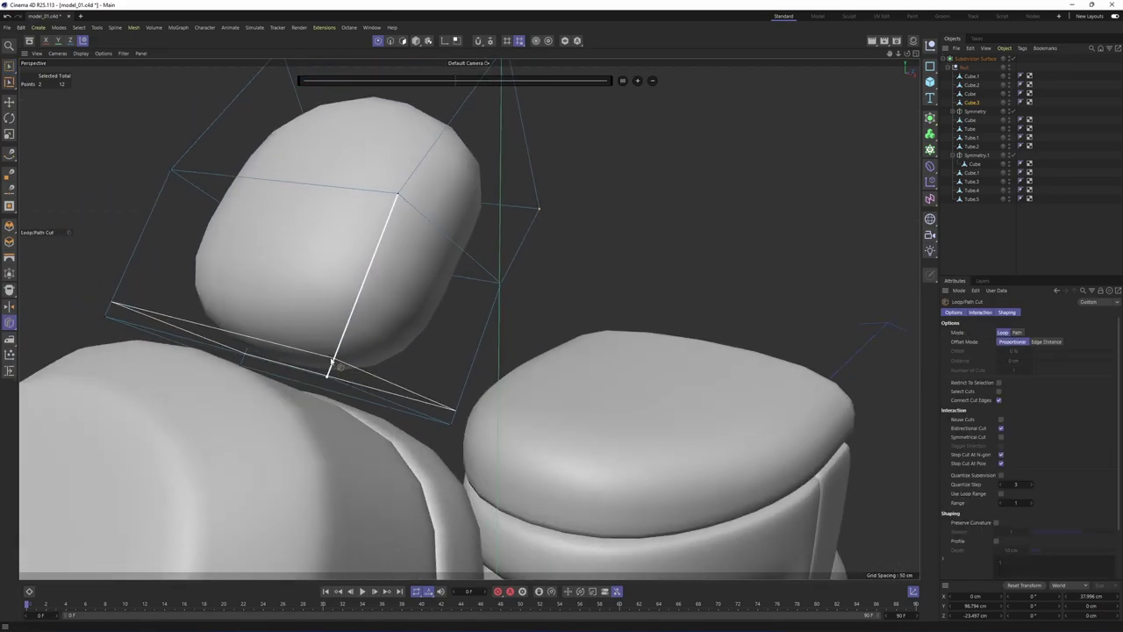
Add loop cuts to the Cube.3 block near its bottom at 8.973 %, near its top and near both sides
alt+right_drag(371, 321, 345, 399)
middle_click(376, 349)
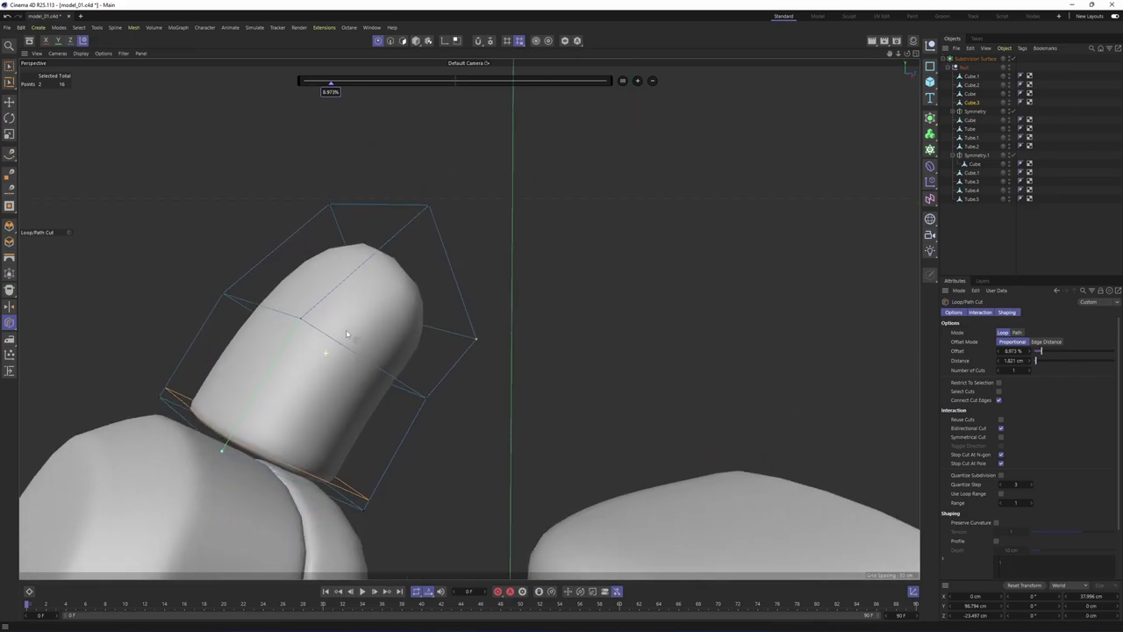
middle_click(193, 201)
scroll(406, 206, up, 1)
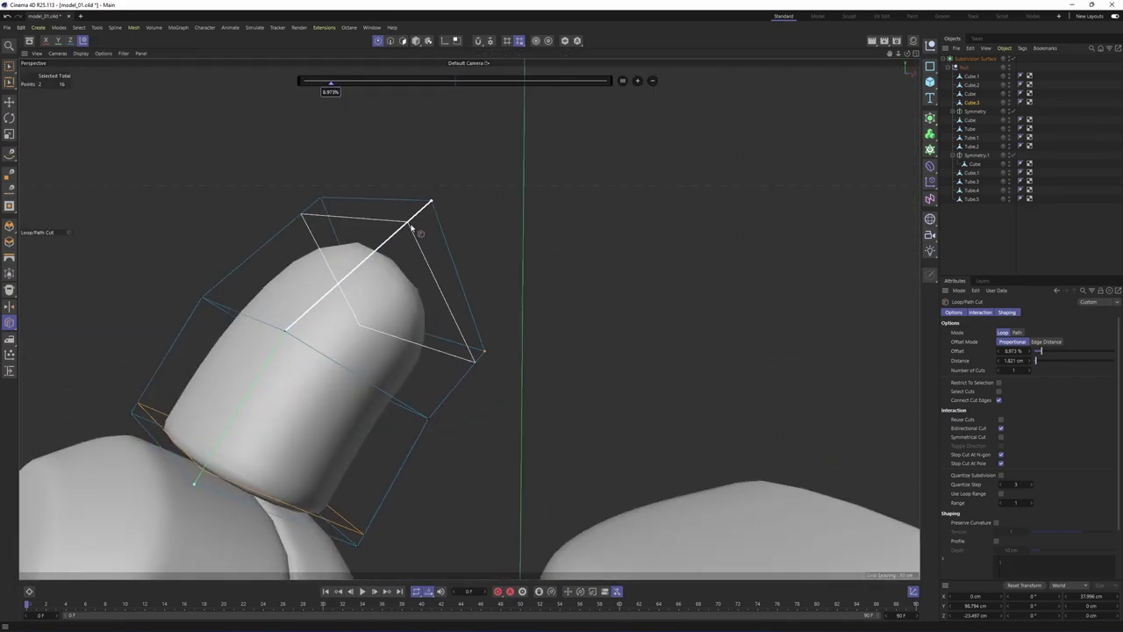
click(412, 225)
alt+drag(414, 230, 330, 452)
middle_click(576, 483)
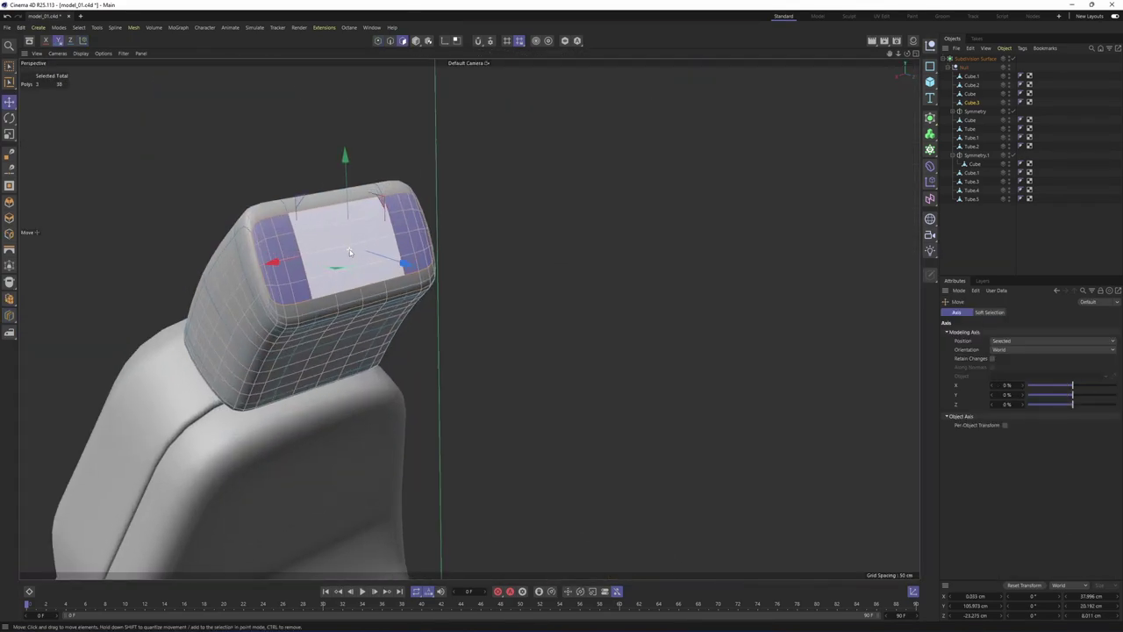
Inset the three selected polygons on the block's top end by 2.81 cm
alt+drag(298, 254, 529, 335)
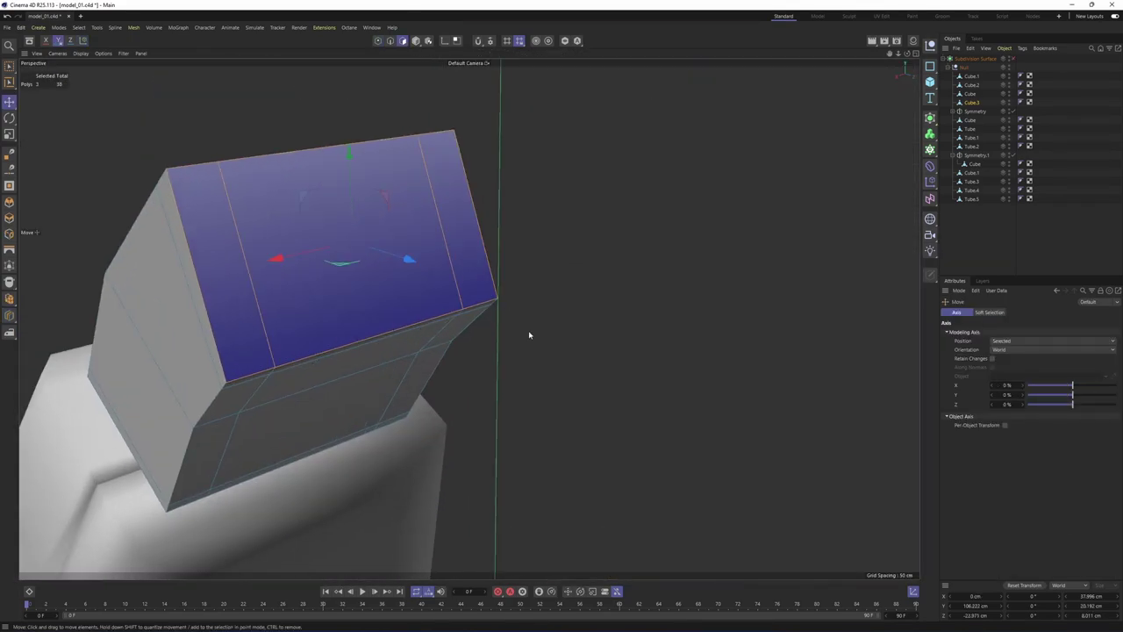
right_click(568, 309)
click(606, 273)
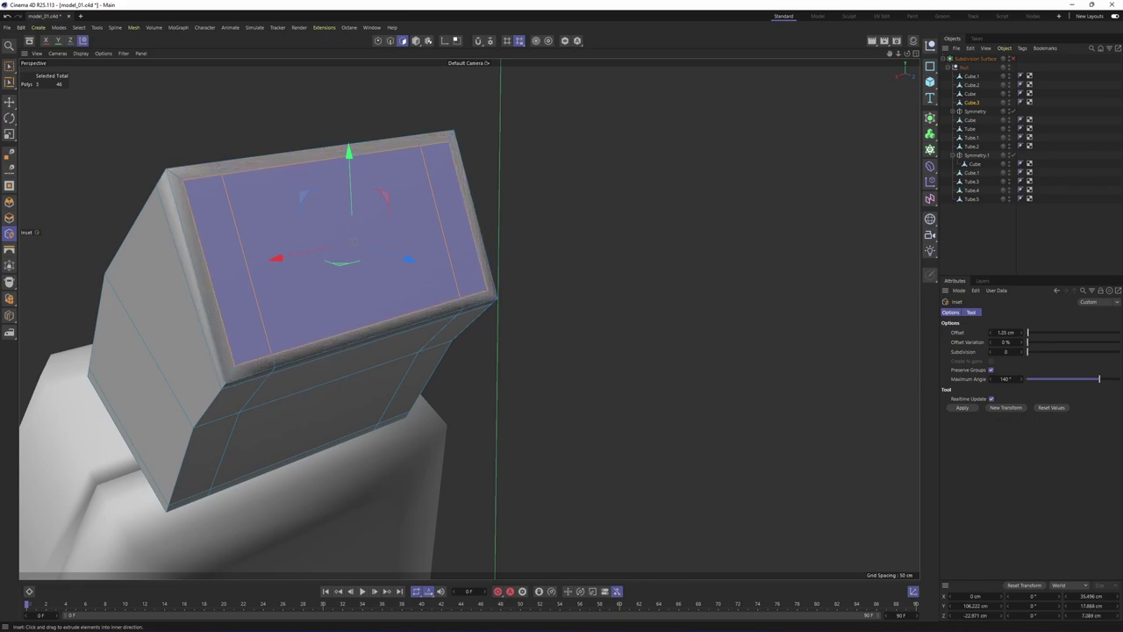
drag(625, 334, 644, 332)
alt+drag(573, 257, 554, 257)
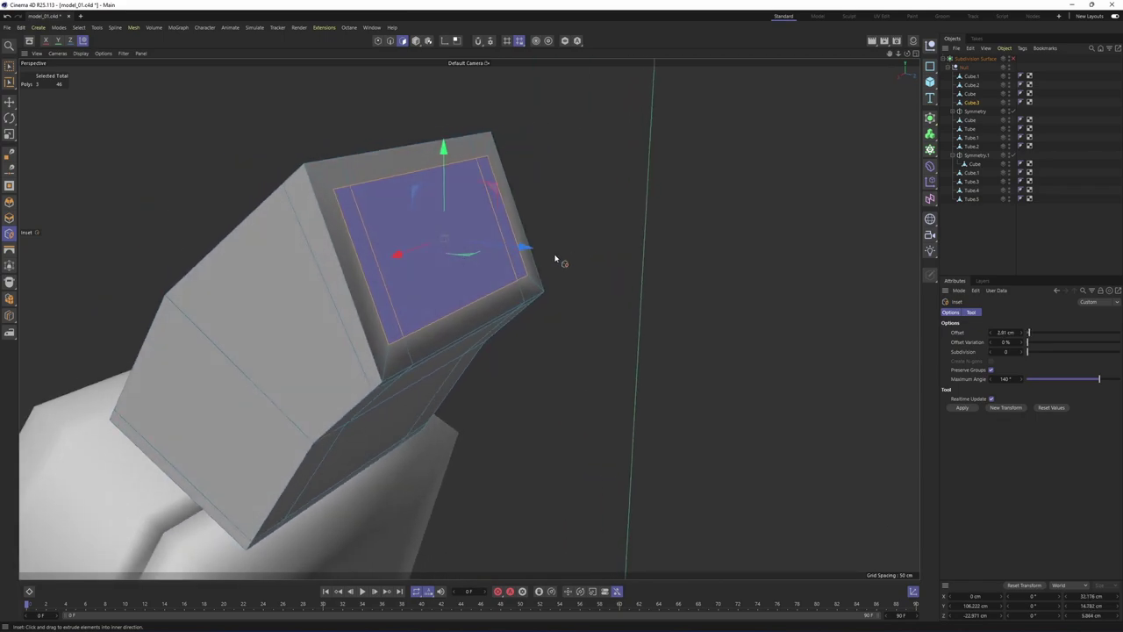
Set the modeling axis orientation to Normal and extrude the inset top polygons inward to form a rimmed recess
key(e)
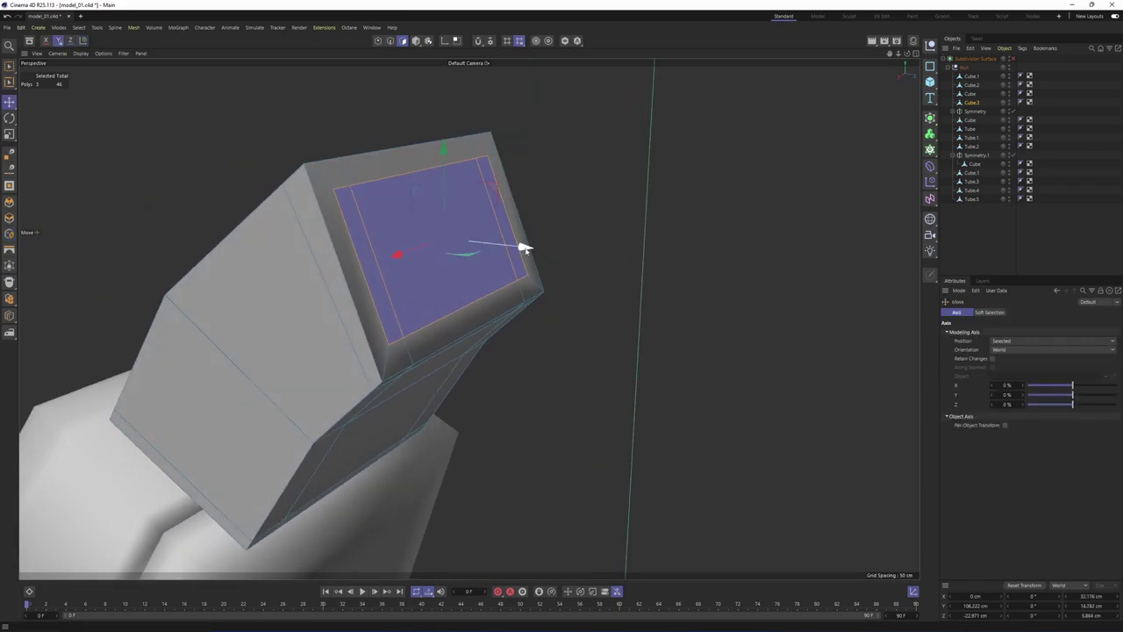
right_click(525, 249)
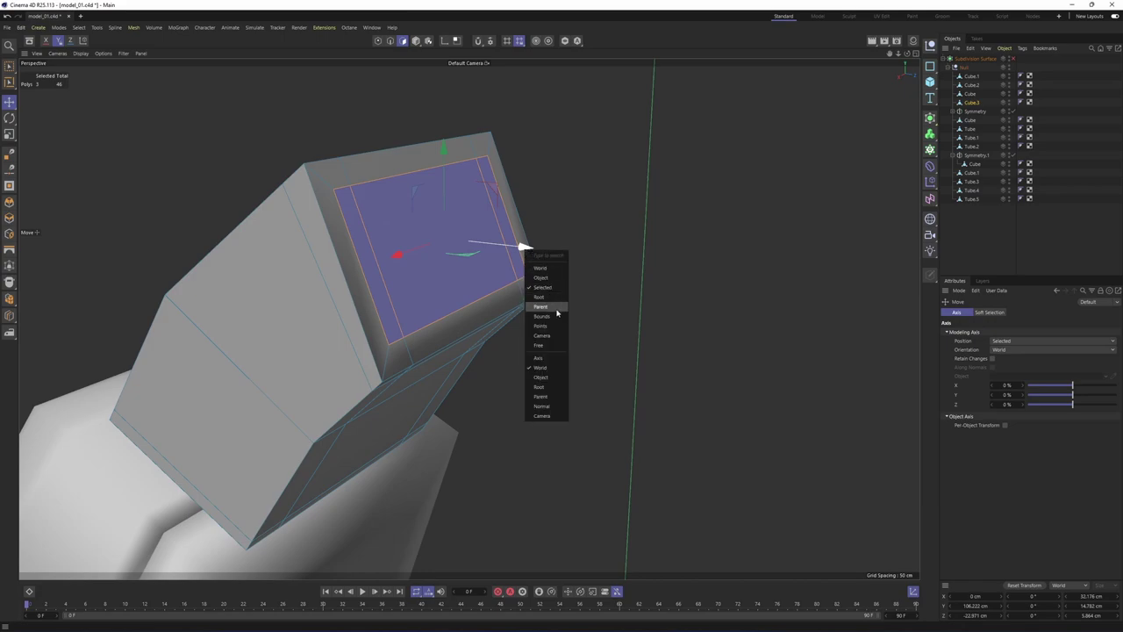
click(544, 407)
alt+drag(472, 250, 367, 273)
key(q)
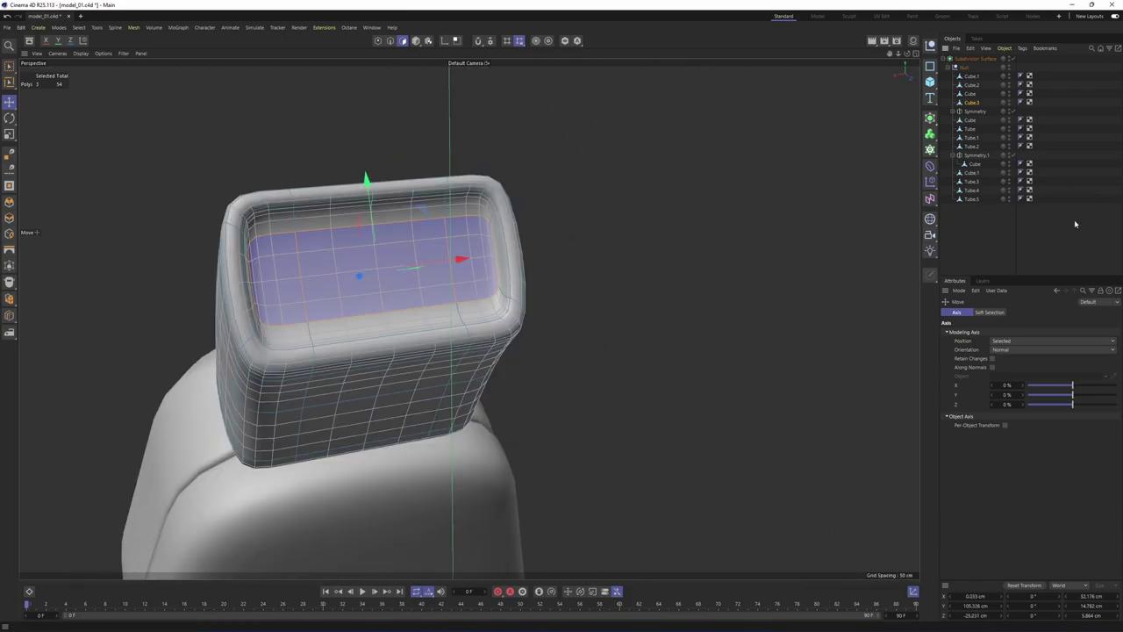
click(1075, 221)
alt+drag(573, 287, 430, 343)
Turn off the subdivision smoothing and split the large lower side polygon of the block into a separate object
key(q)
middle_click(415, 364)
middle_click(275, 235)
click(440, 341)
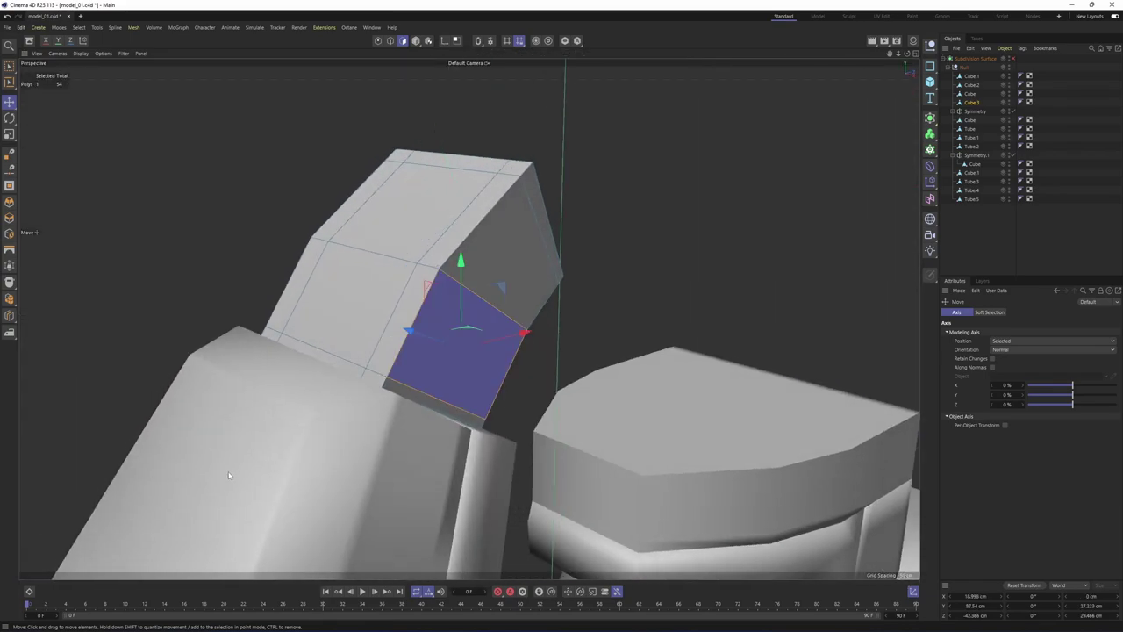
middle_click(230, 473)
middle_click(213, 241)
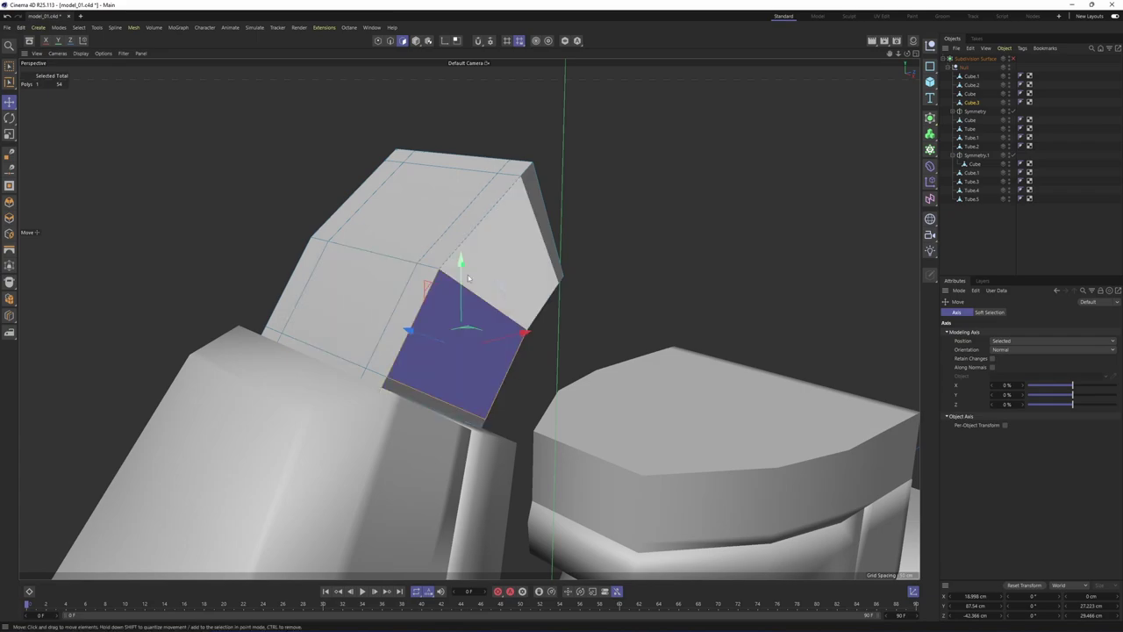
right_click(559, 393)
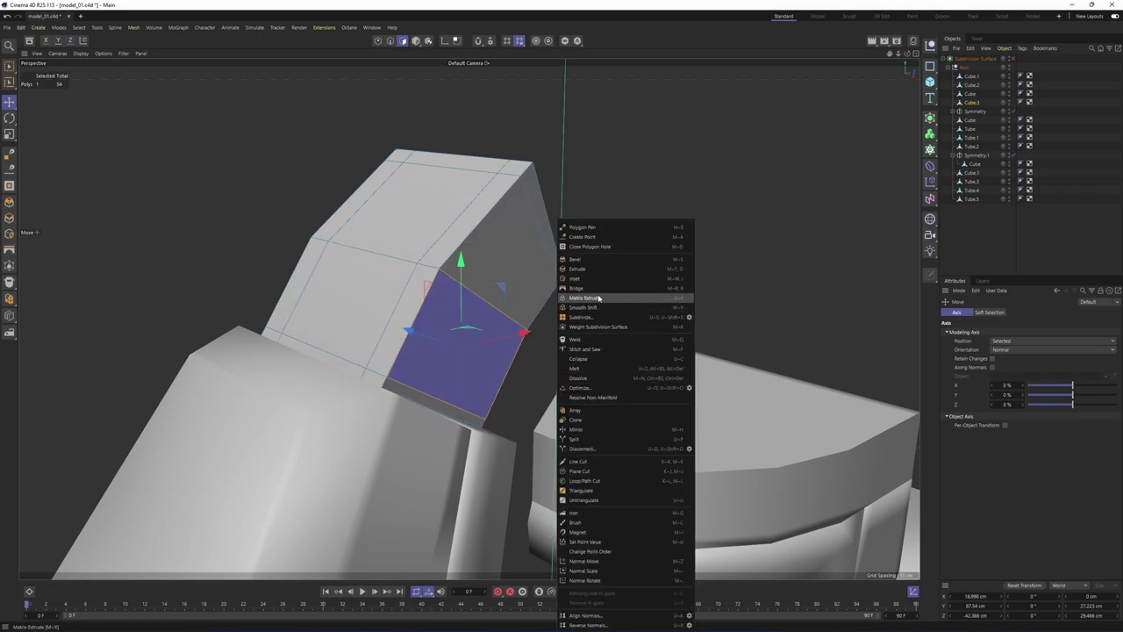
click(593, 440)
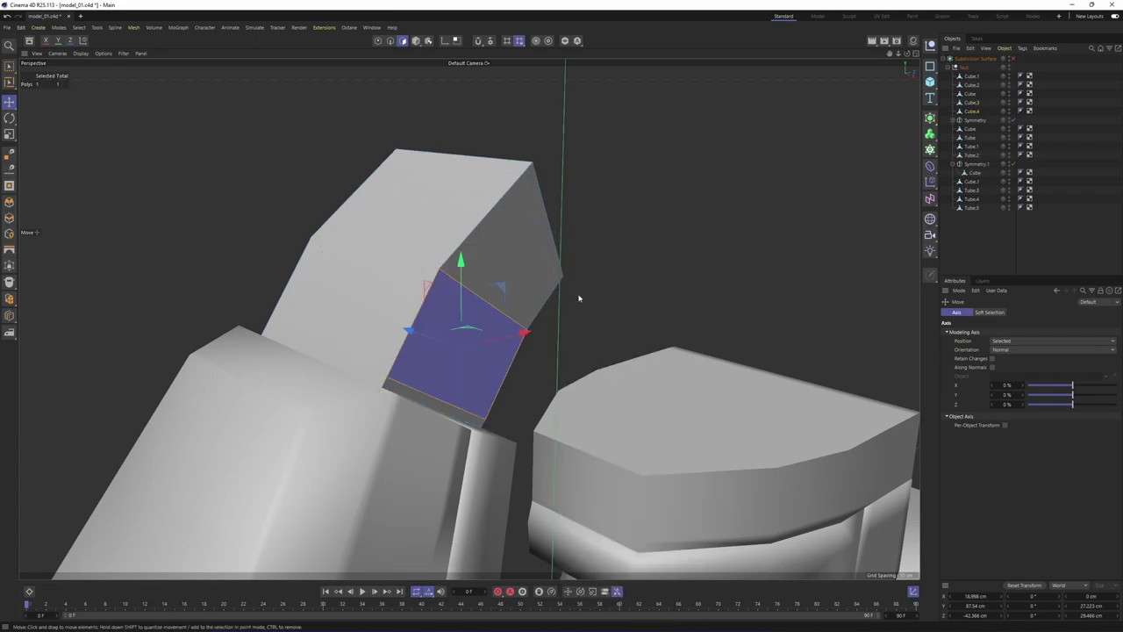
Inset the split-off side polygon to create a smaller polygon at its centre
alt+drag(579, 299, 464, 315)
middle_click(340, 334)
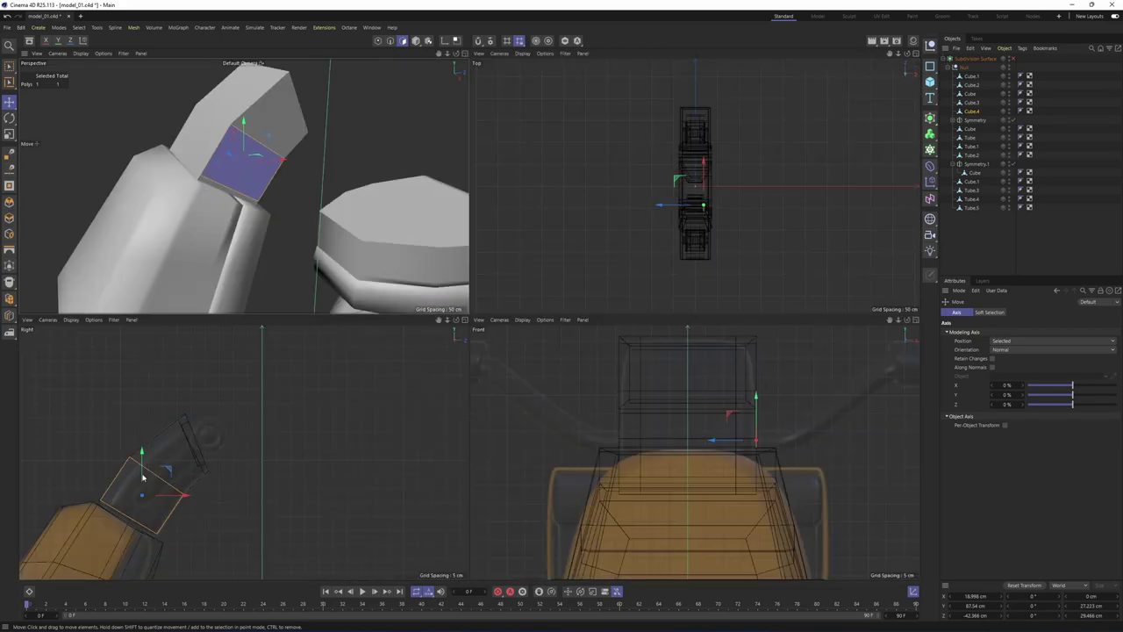
key(F1)
right_click(550, 221)
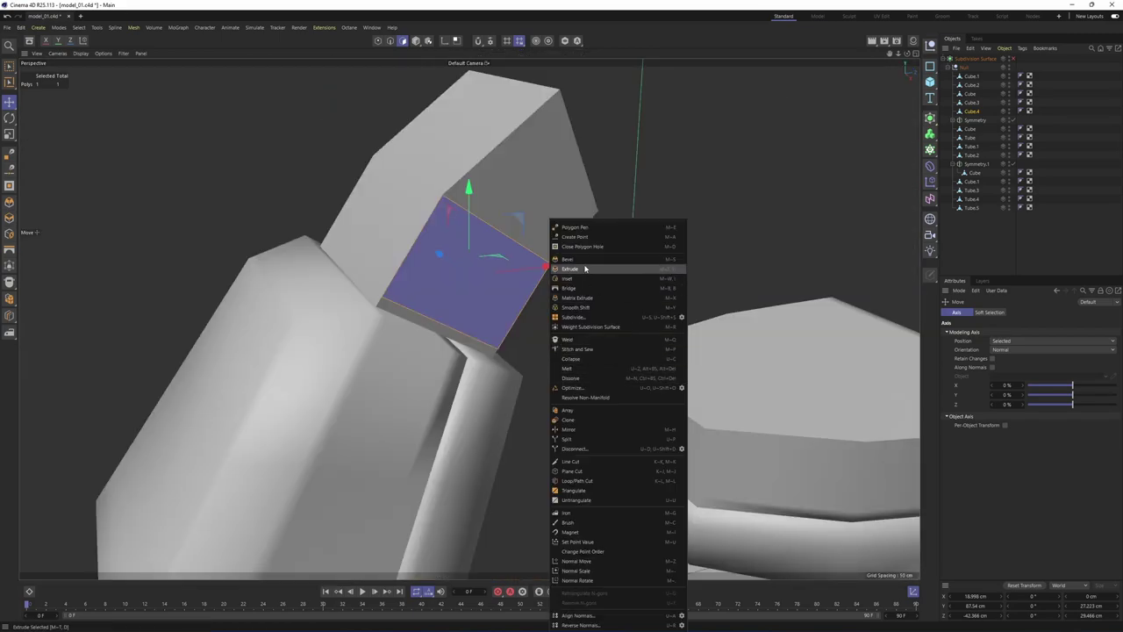
click(581, 282)
drag(561, 325, 374, 438)
middle_click(374, 438)
middle_click(276, 267)
alt+drag(535, 308, 409, 296)
Slide the short inner edge on the left of the inset polygon toward its centre
scroll(406, 293, up, 4)
key(Return)
key(Return)
click(396, 266)
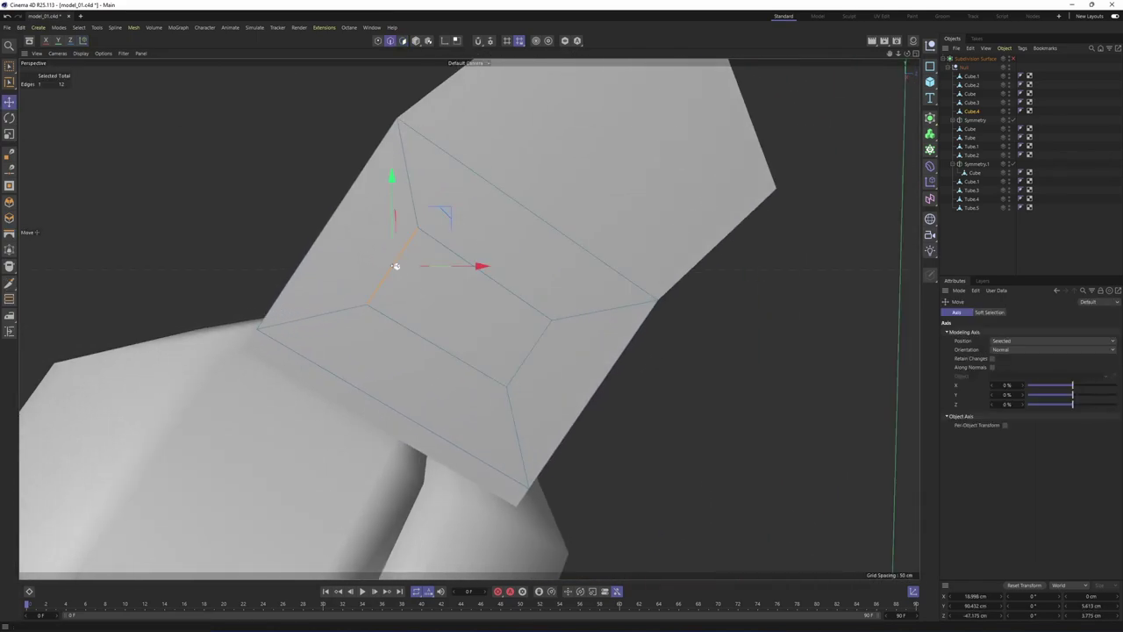
key(m)
key(o)
right_click(403, 268)
click(396, 261)
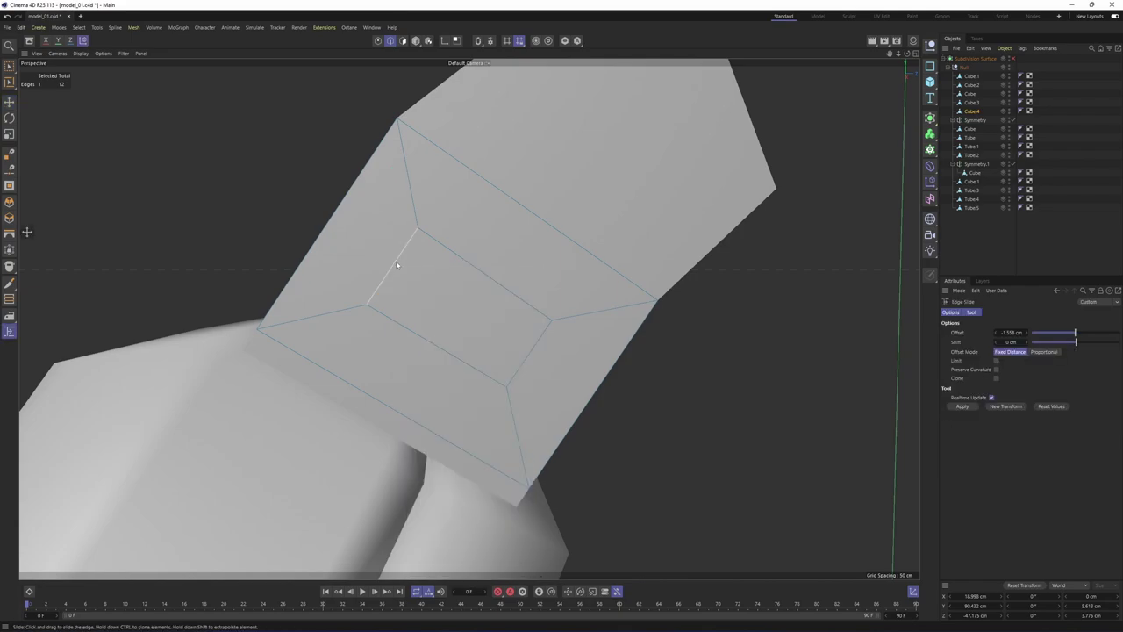
key(e)
right_click(401, 309)
click(419, 554)
key(m)
click(606, 568)
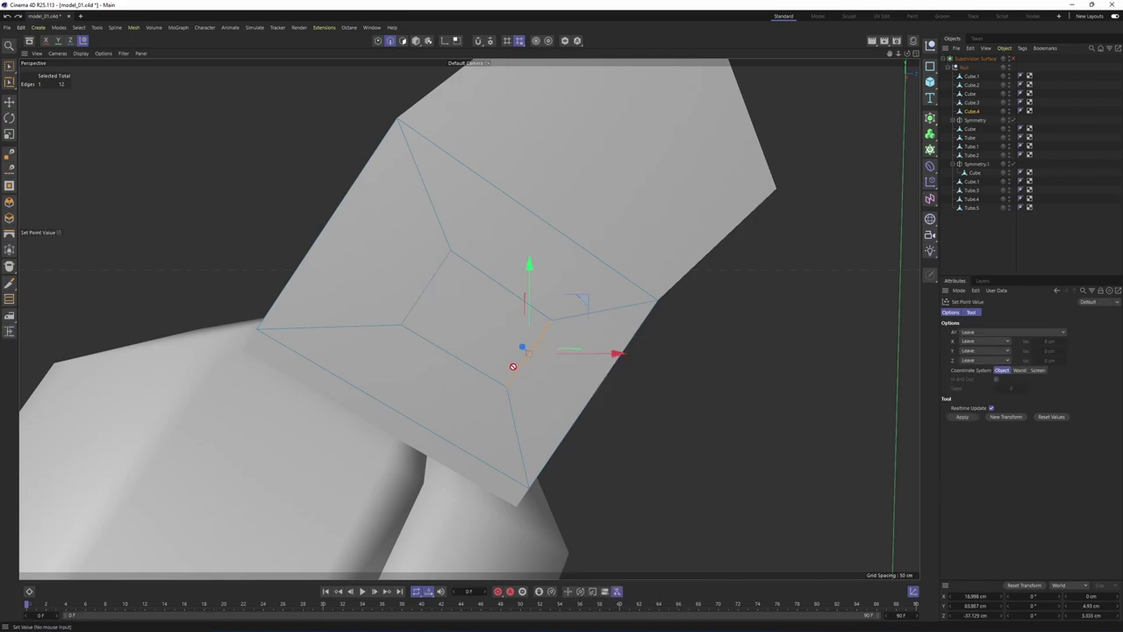
right_click(529, 385)
click(510, 371)
key(e)
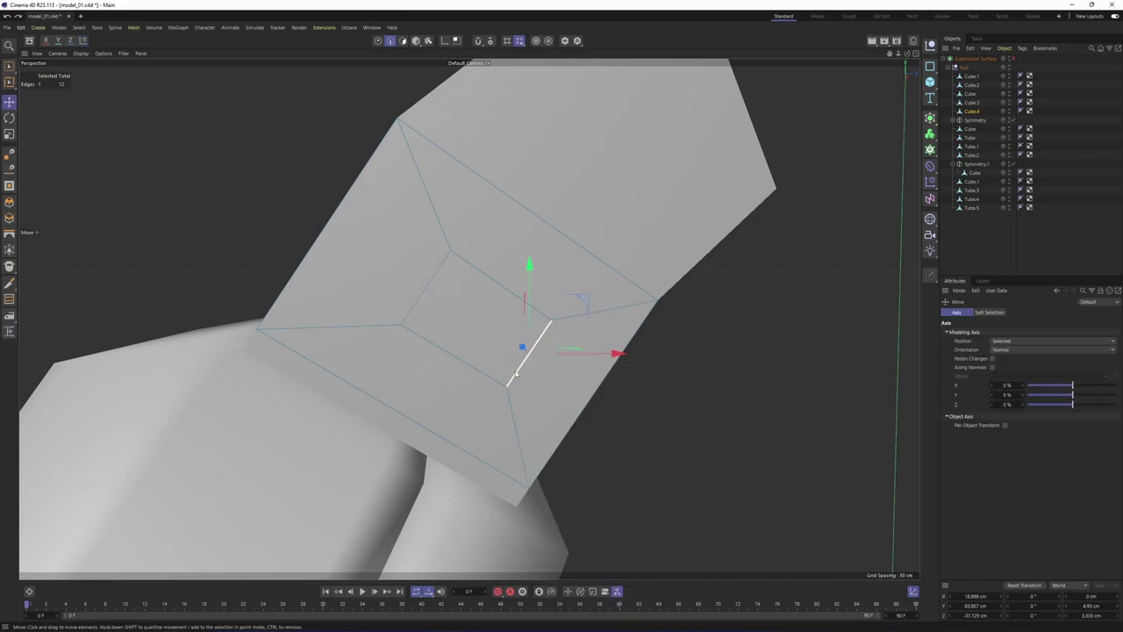
Slide the opposite short inner edge toward the centre with an offset of -1.758 cm, making the polygon roughly square
key(m)
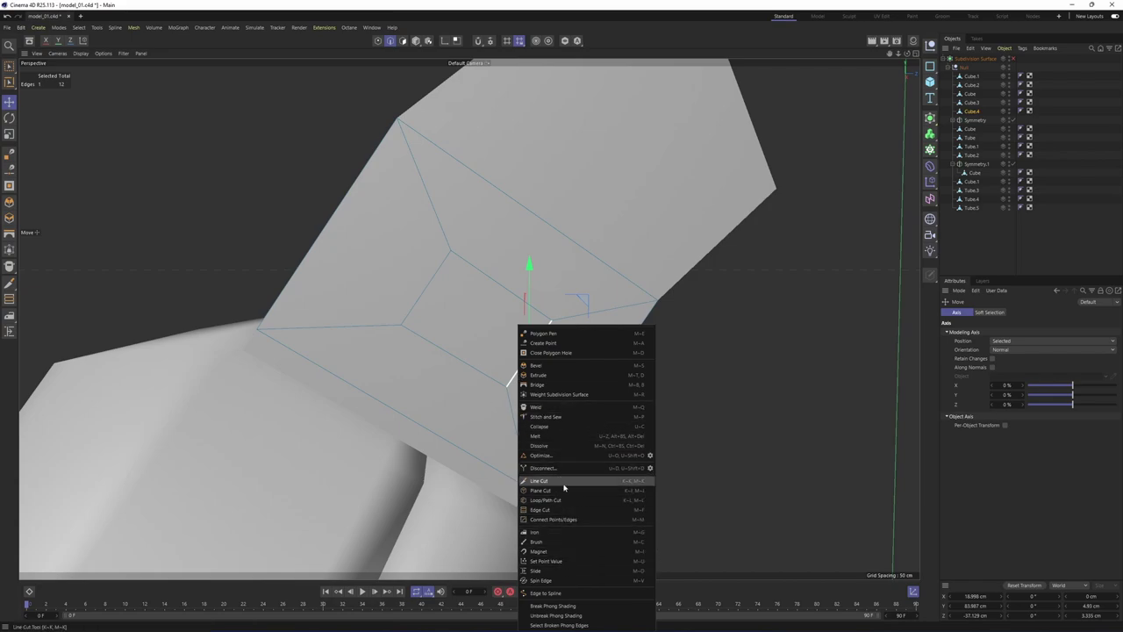
click(537, 571)
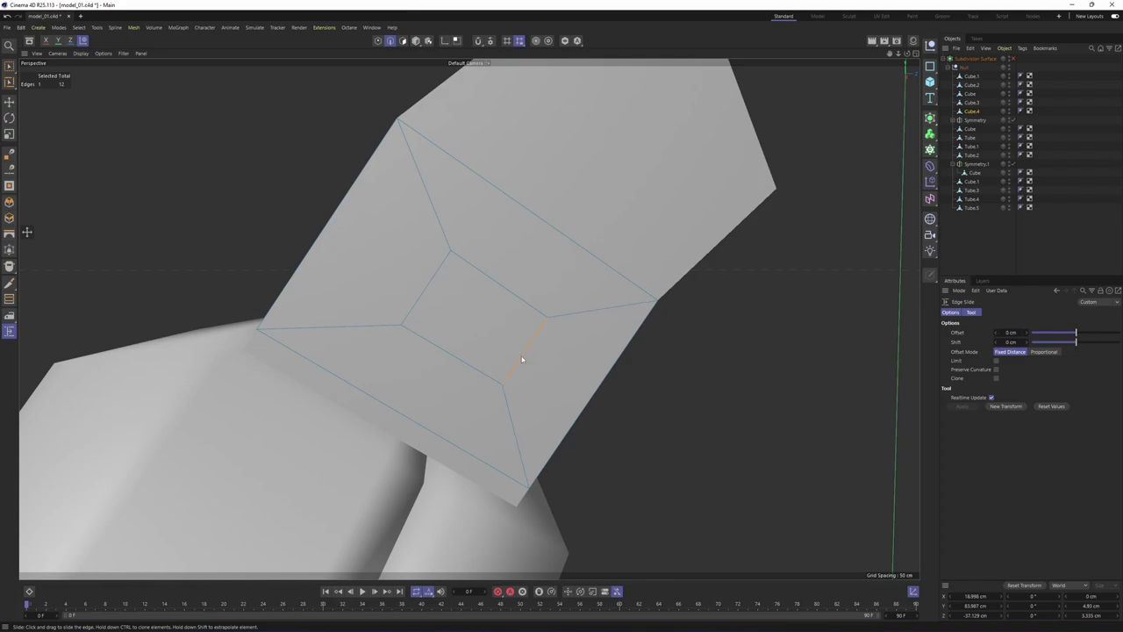
mouse_move(521, 358)
mouse_down()
mouse_move(506, 347)
mouse_move(515, 369)
mouse_up()
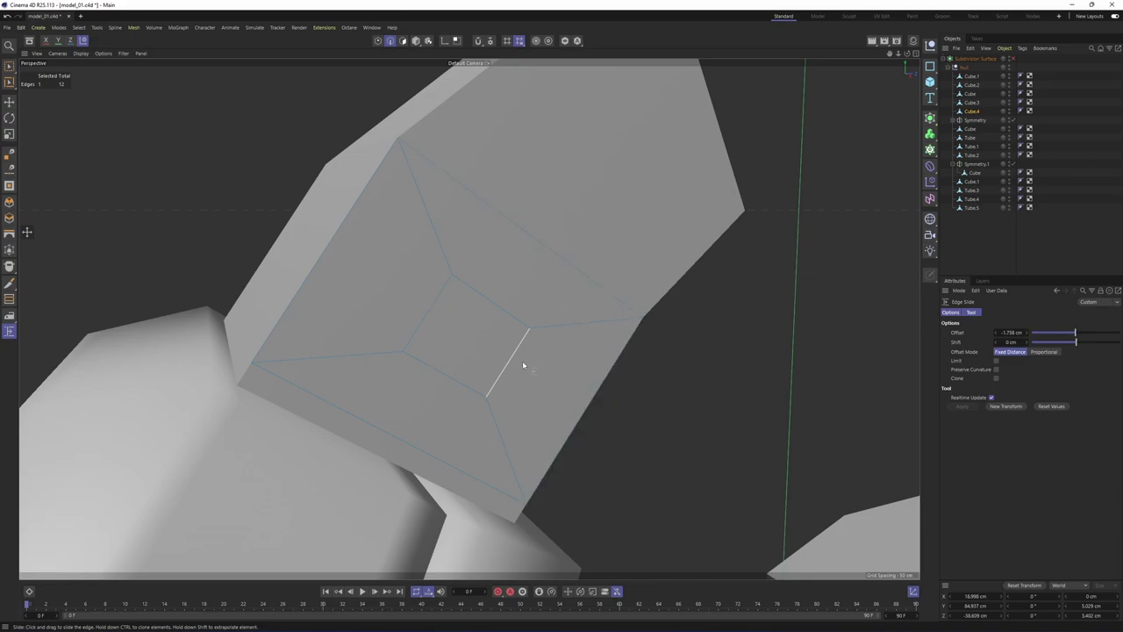
alt+drag(508, 320, 515, 368)
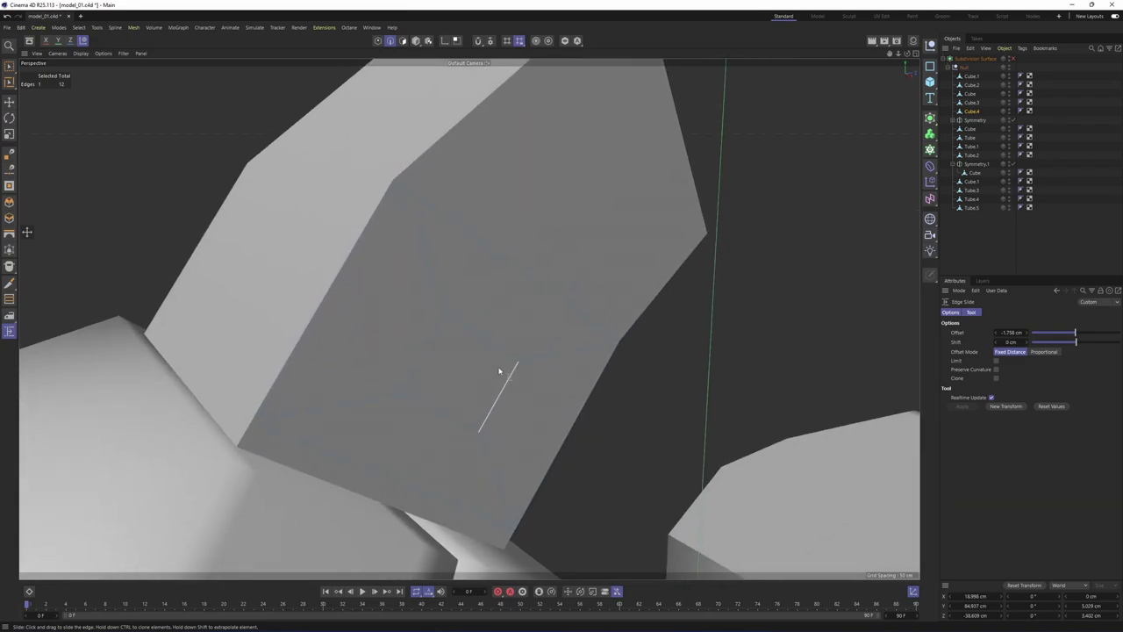
Invert the selection of the small centre polygon and delete the four surrounding polygons
key(Return)
key(e)
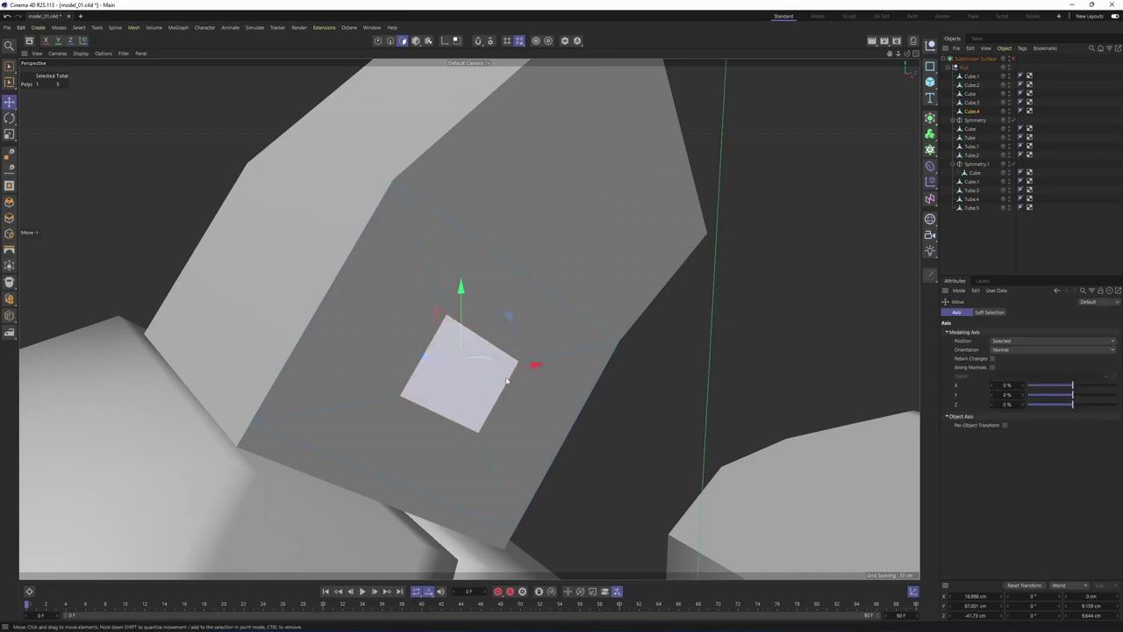
alt+drag(481, 307, 274, 119)
click(102, 28)
mouse_move(79, 28)
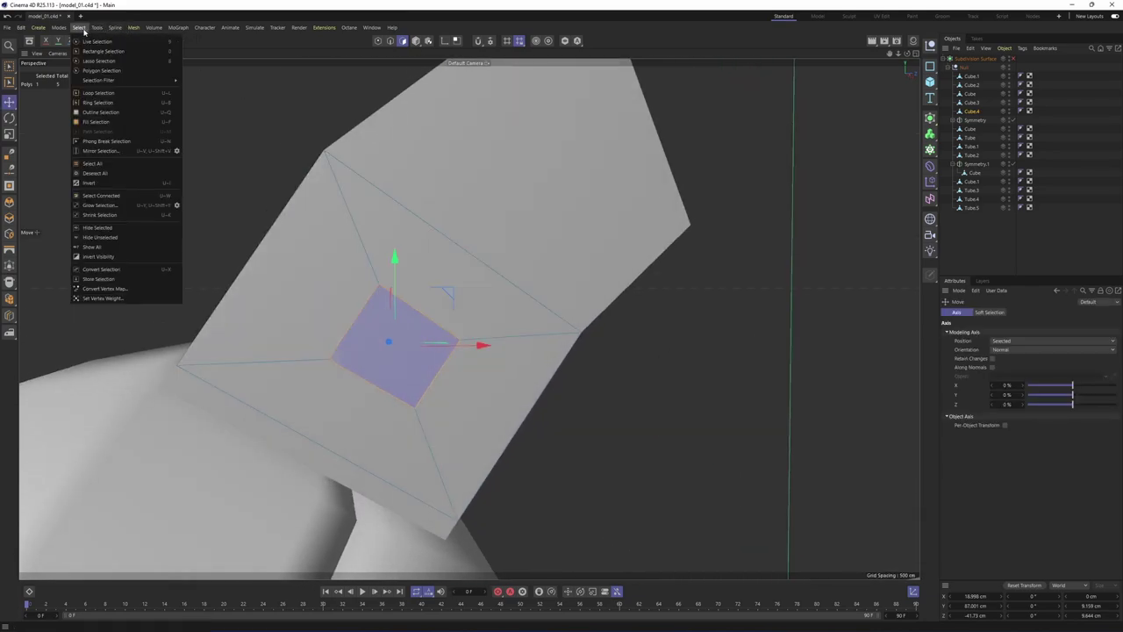
click(101, 183)
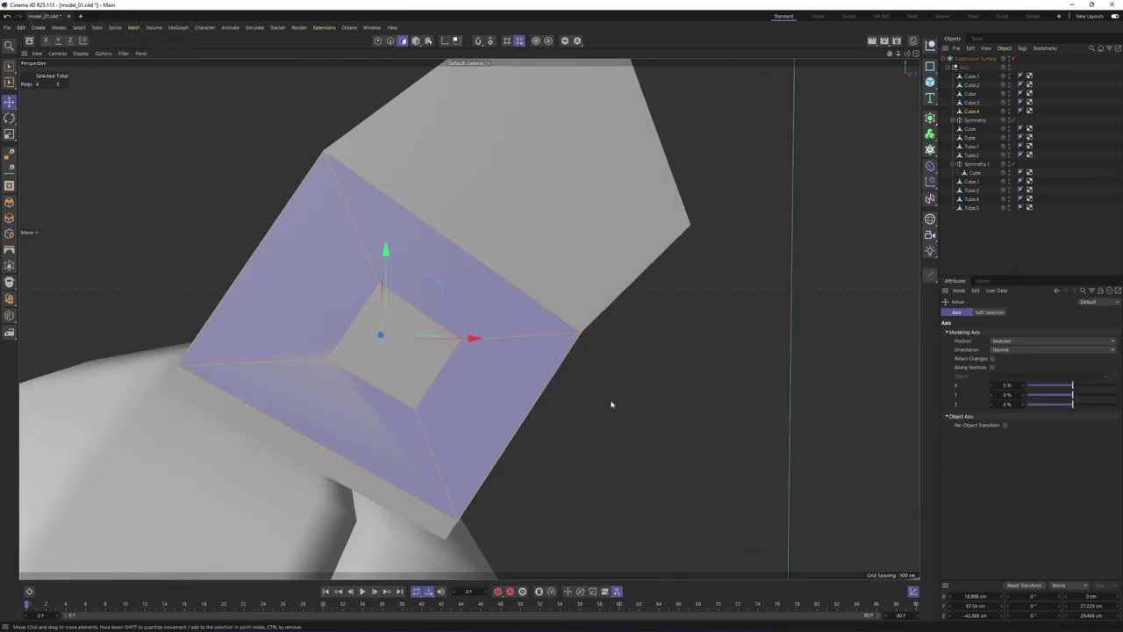
key(Delete)
alt+drag(349, 331, 486, 400)
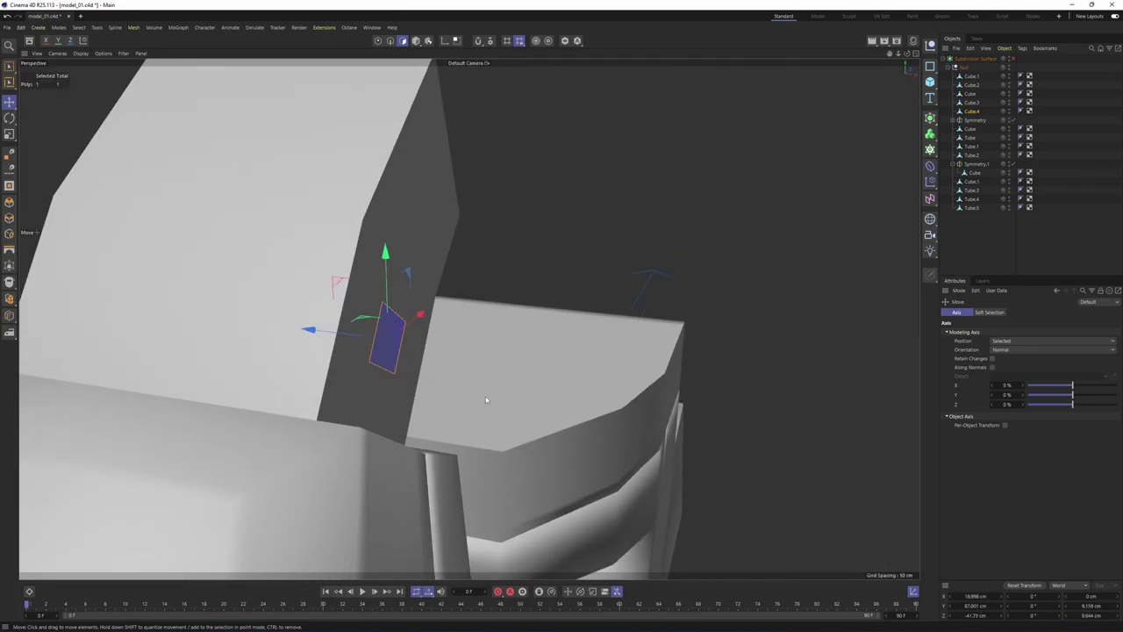
Extrude the remaining small polygon 9.3 cm outward from the block's side as the handlebar base
right_click(486, 400)
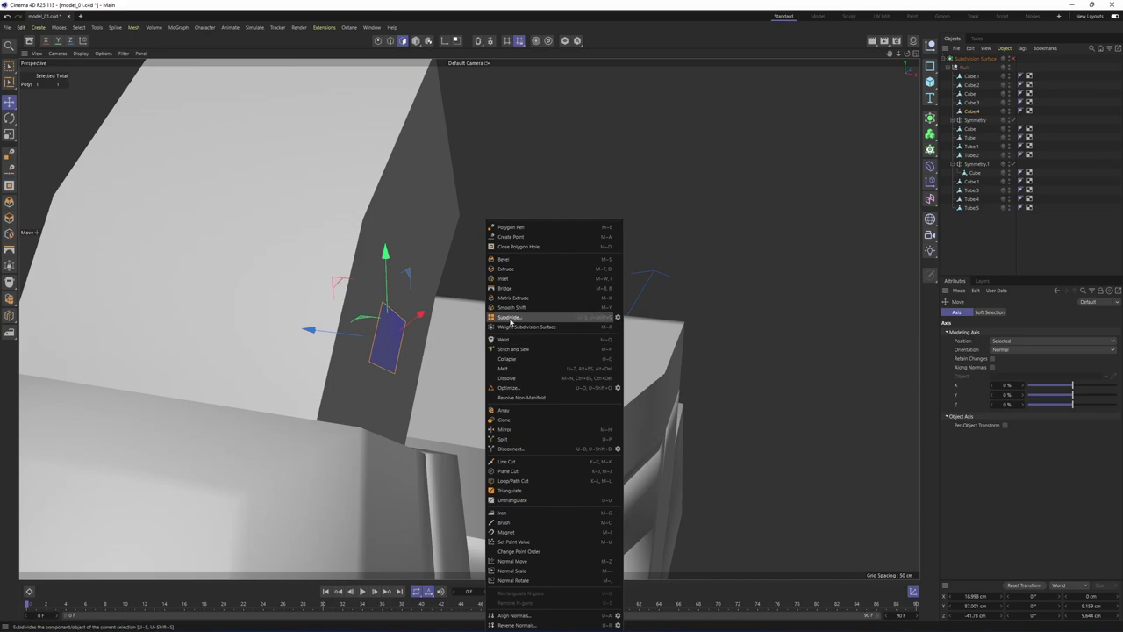
click(518, 272)
middle_click(381, 389)
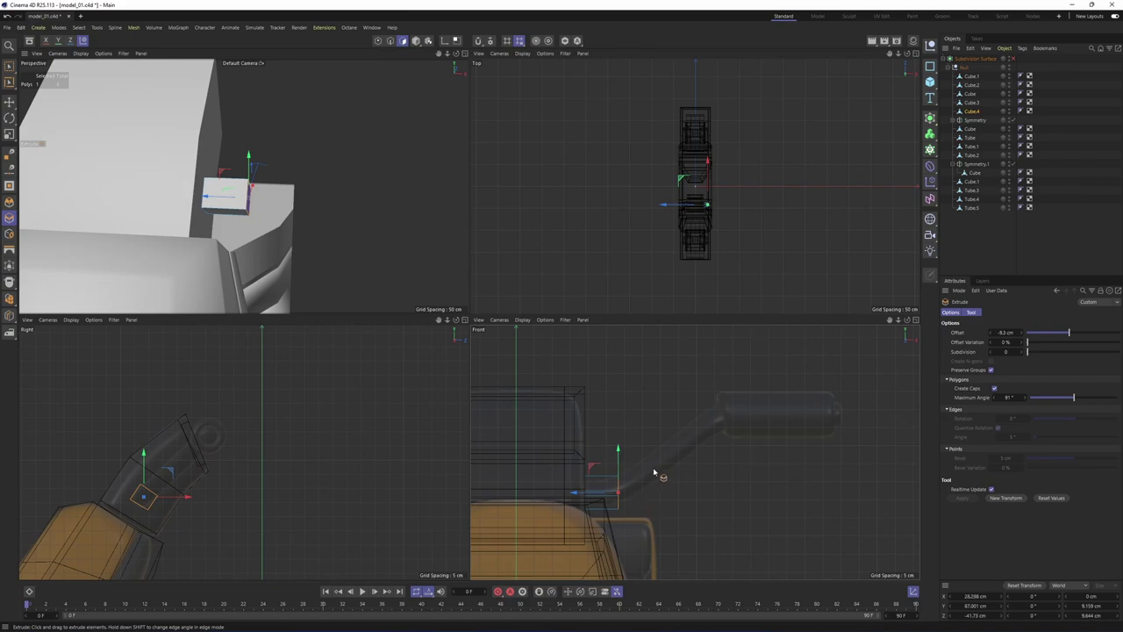
Extrude the end face diagonally up to the reference grip at about X 53.4, Y 106.4 cm and shift it to Z -23.16 cm
key(e)
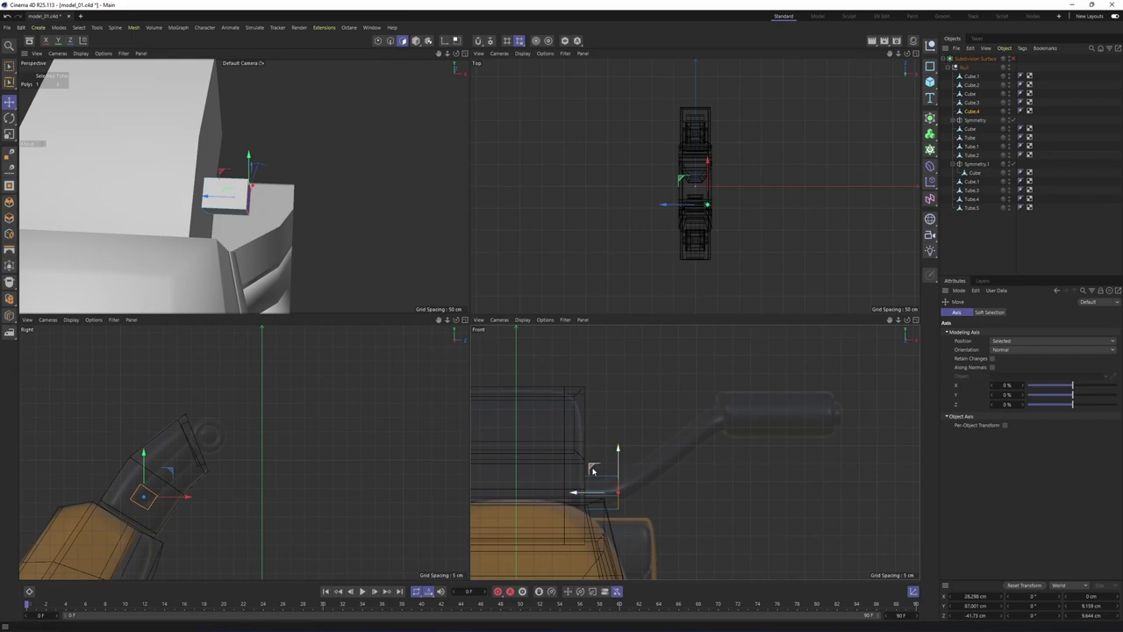
ctrl+drag(593, 471, 686, 403)
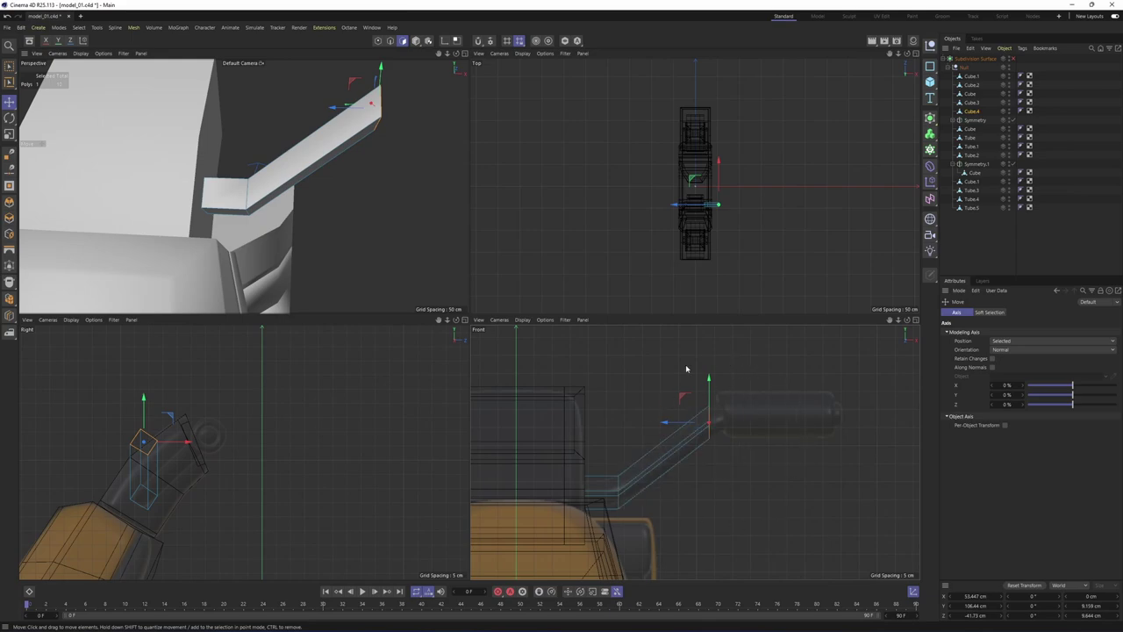
scroll(168, 409, up, 3)
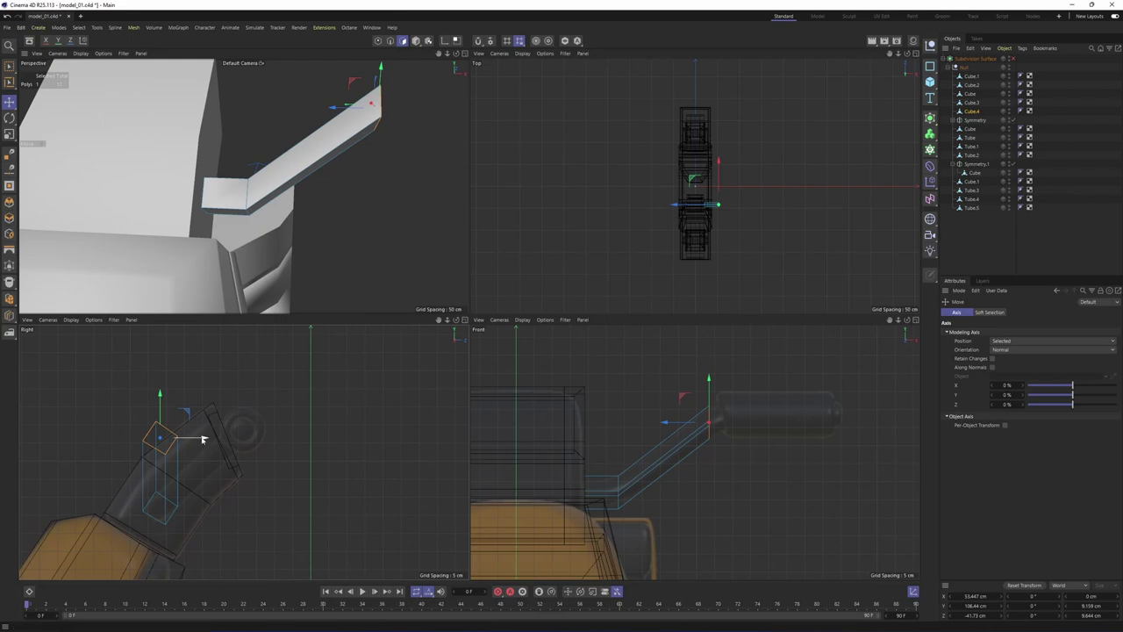
drag(201, 439, 268, 448)
Extrude the end face straight outward along the reference grip to X 90.15 cm
alt+middle_drag(800, 409, 715, 416)
scroll(684, 412, up, 2)
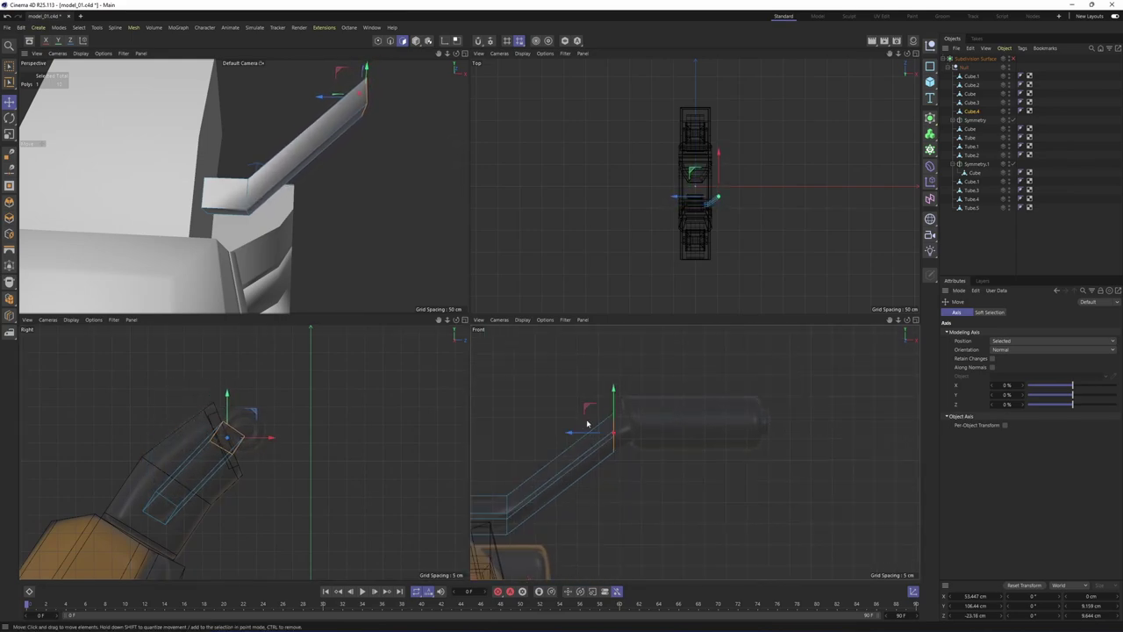
drag(579, 439, 731, 458)
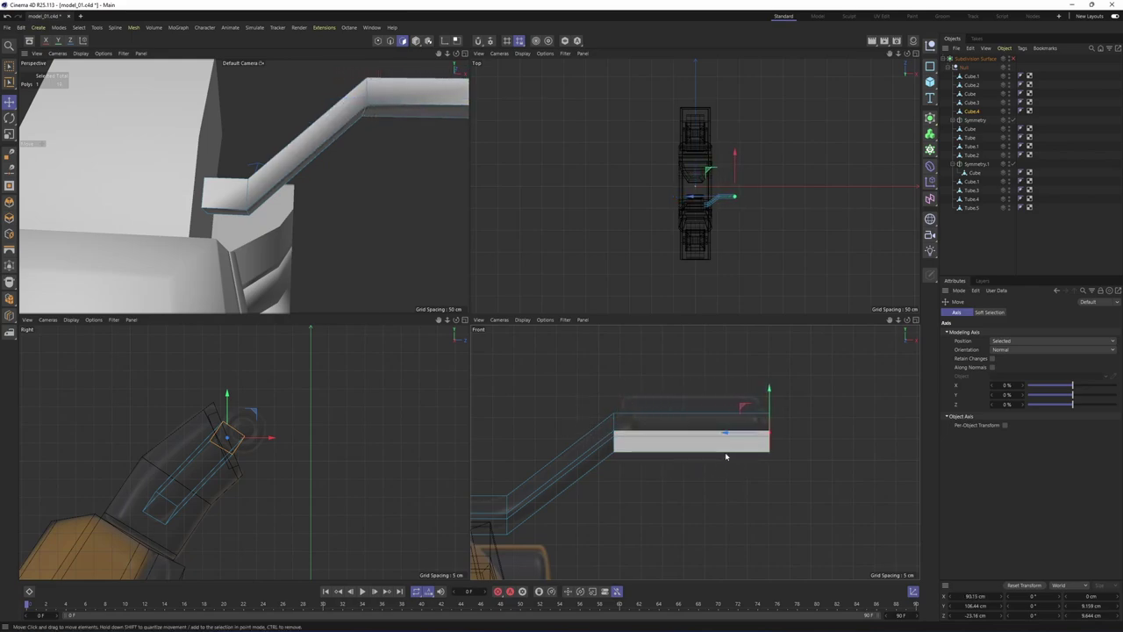
Select the polygons of the handlebar's grip section in the front view and raise them to Y 108.1 cm to match the reference
alt+middle_drag(699, 431, 669, 439)
scroll(669, 440, up, 2)
key(0)
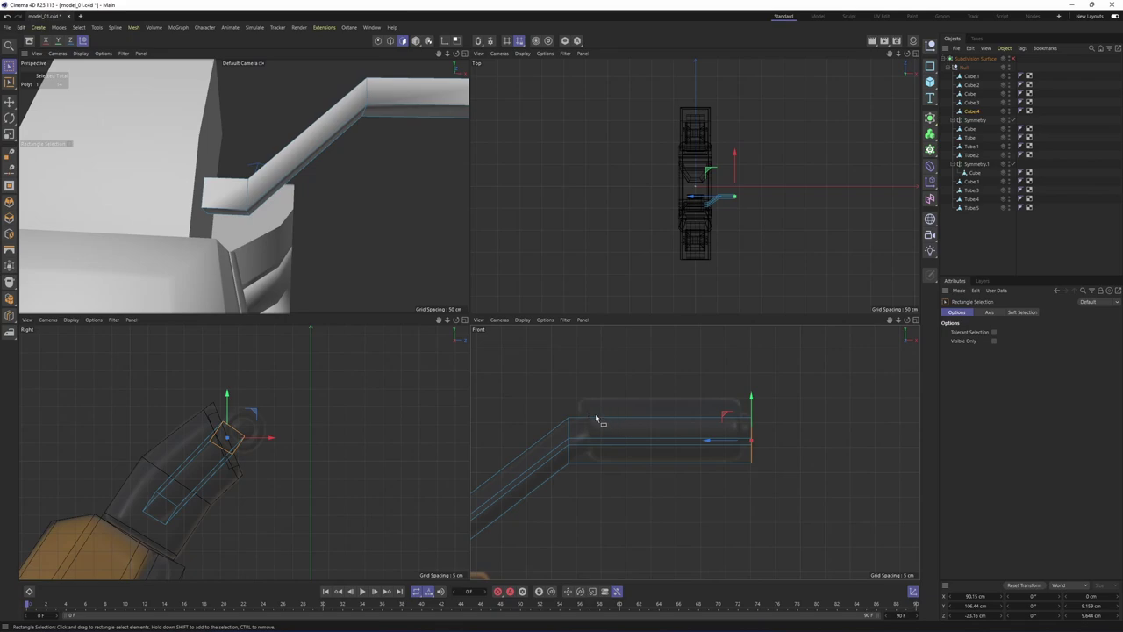
drag(545, 388, 815, 492)
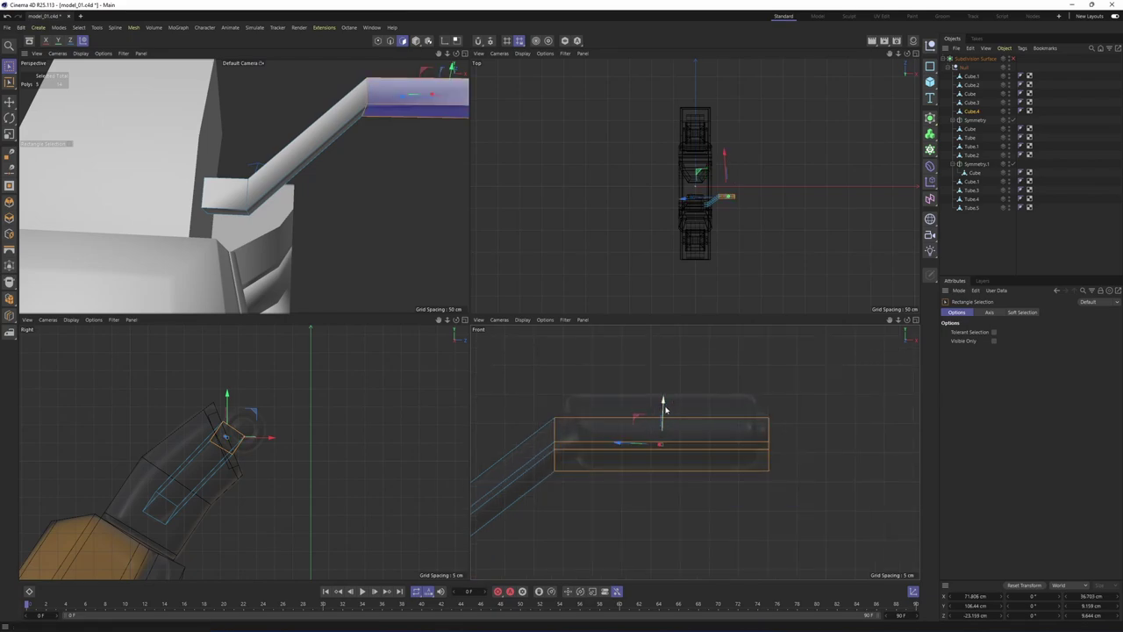
drag(665, 410, 666, 400)
alt+middle_drag(647, 449, 695, 452)
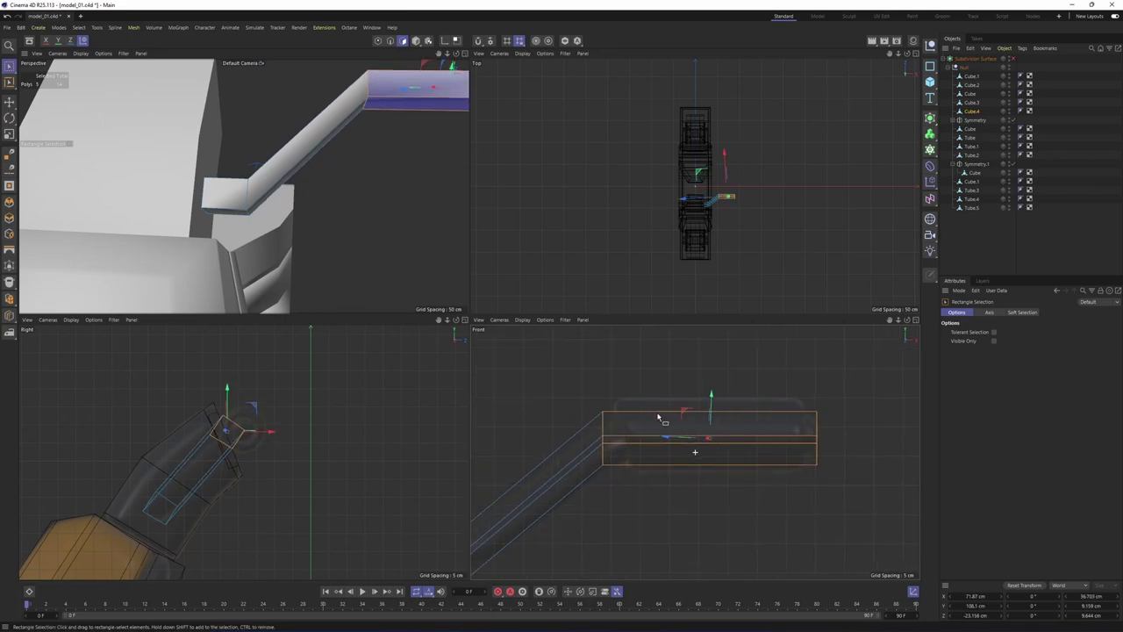
Select the points at the handlebar's upper bend and shift them along X to about 55.39 cm
key(Return)
drag(557, 387, 654, 517)
drag(563, 441, 574, 441)
Turn on subdivision smoothing and add a loop cut at 6.636 % offset close to the handlebar's base end
alt+middle_drag(593, 469, 808, 362)
middle_click(292, 244)
alt+drag(515, 376, 606, 351)
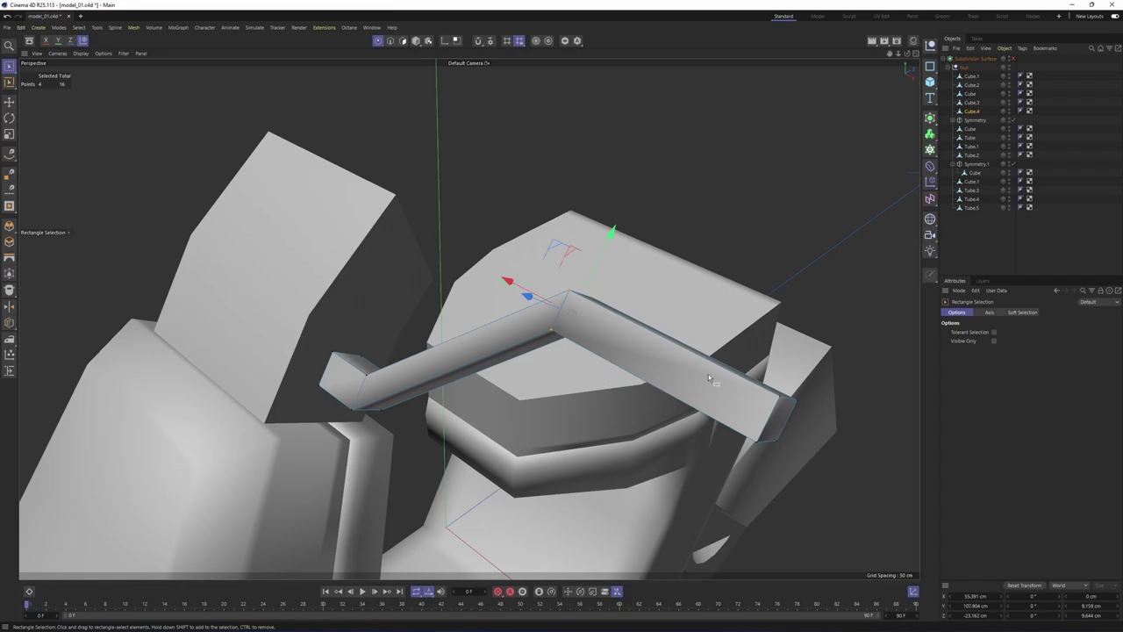
alt+drag(708, 375, 508, 405)
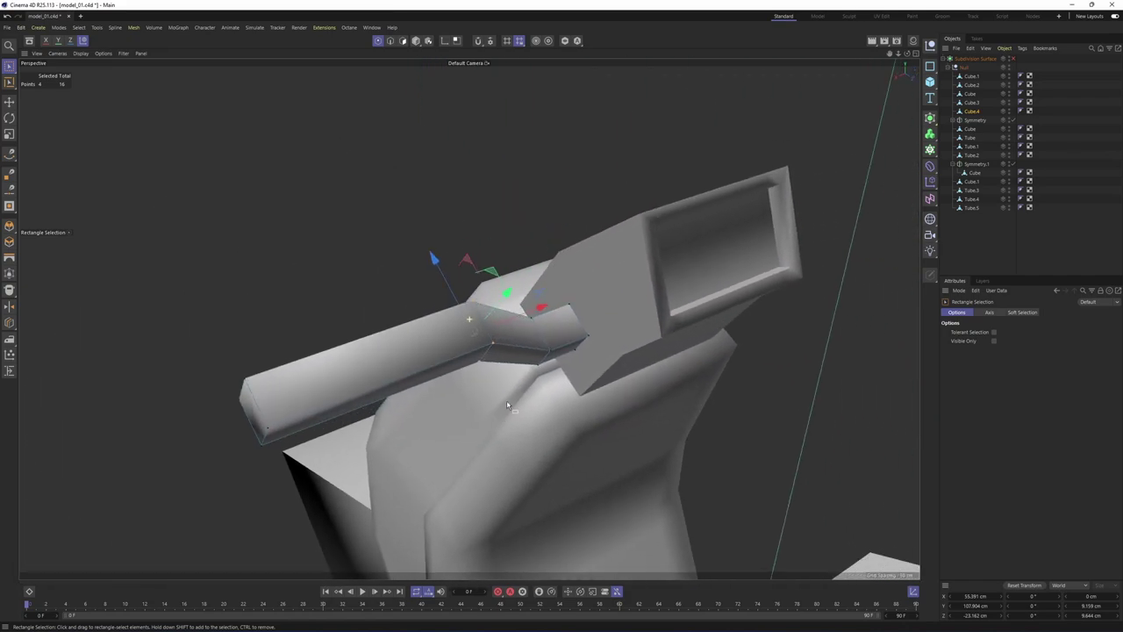
key(q)
alt+drag(651, 355, 562, 331)
right_click(659, 337)
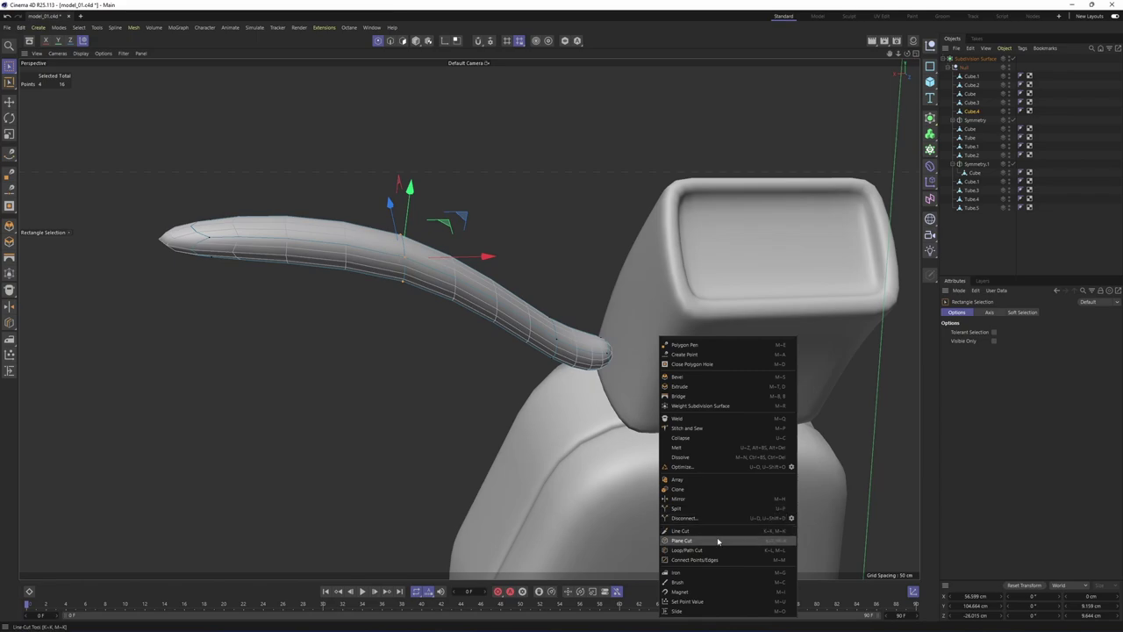
click(711, 550)
scroll(608, 358, up, 3)
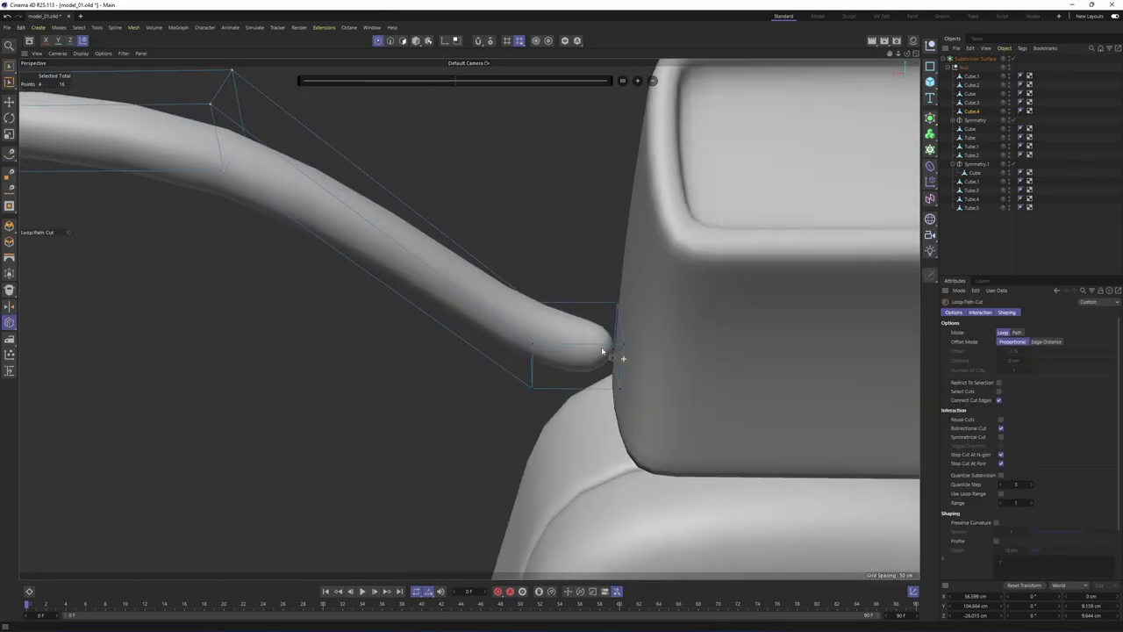
click(619, 348)
alt+drag(620, 346, 574, 351)
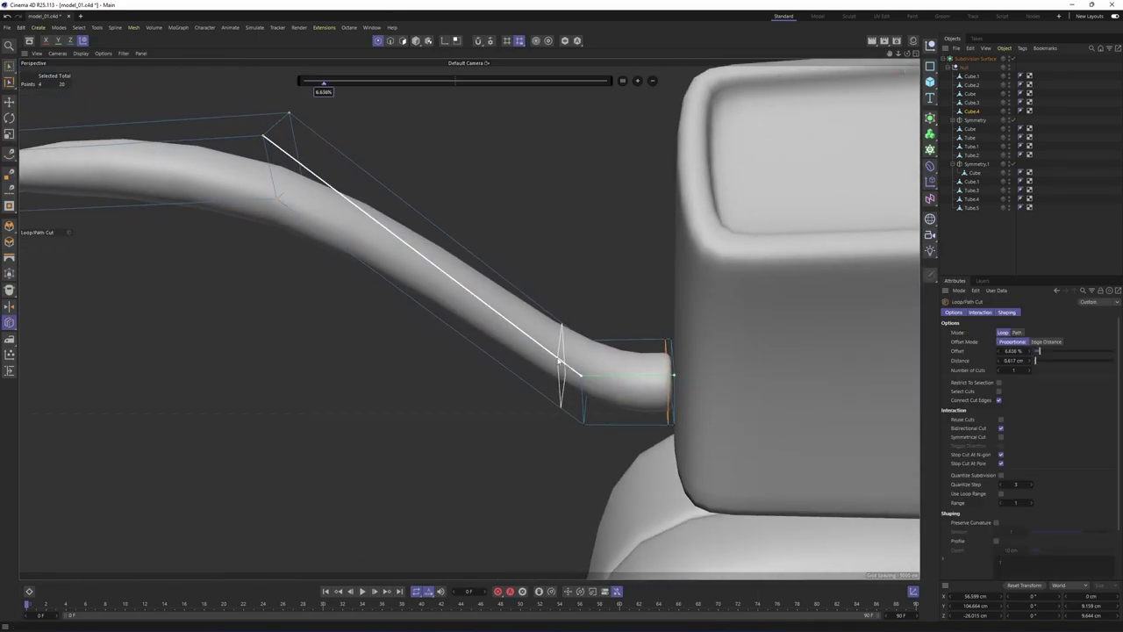
Add loop cuts near both ends of the diagonal section and near the grip's outer end to tighten the smoothed shape
click(560, 369)
alt+middle_drag(486, 278, 551, 261)
click(520, 256)
alt+drag(518, 258, 423, 262)
click(351, 262)
alt+drag(351, 263, 628, 341)
scroll(613, 334, up, 5)
Turn off subdivision smoothing and loop-select the polygons around the handlebar's diagonal section
key(Return)
key(Return)
key(e)
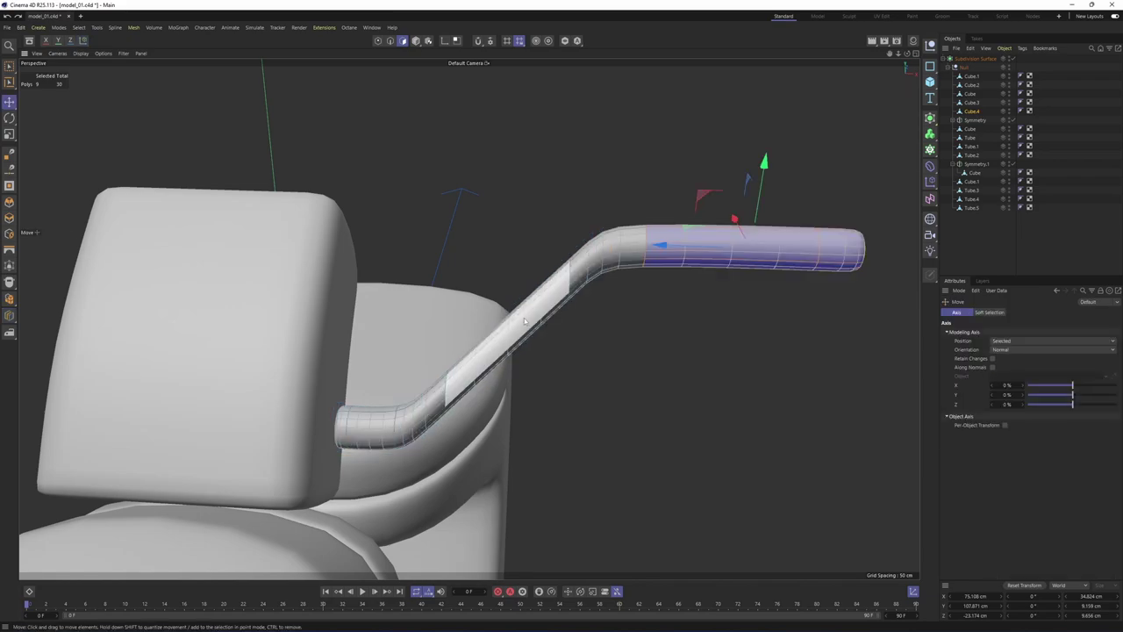
key(q)
key(u)
key(l)
click(528, 334)
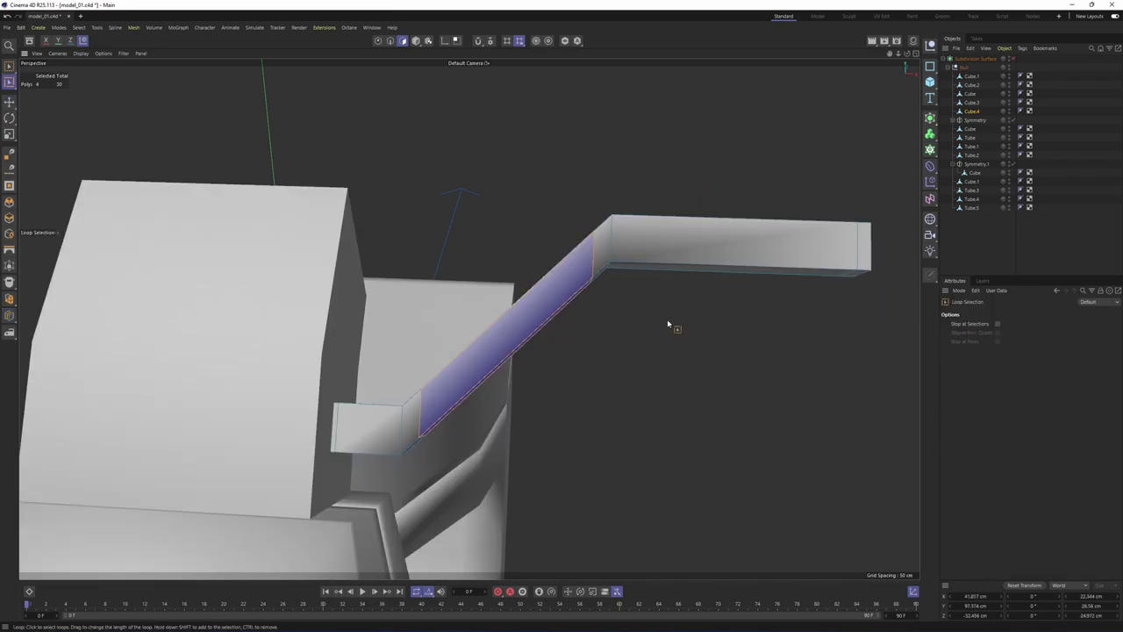
key(Return)
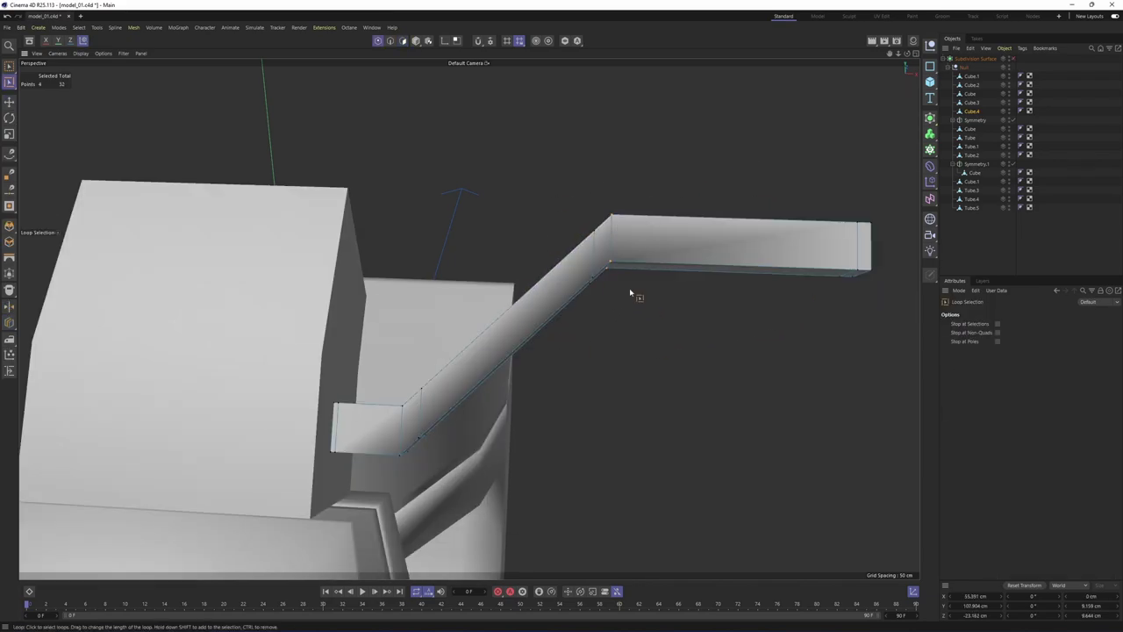
alt+middle_drag(477, 399, 526, 428)
key(Return)
key(Return)
key(e)
click(456, 442)
scroll(489, 472, up, 4)
scroll(526, 429, up, 2)
alt+middle_drag(444, 467, 454, 405)
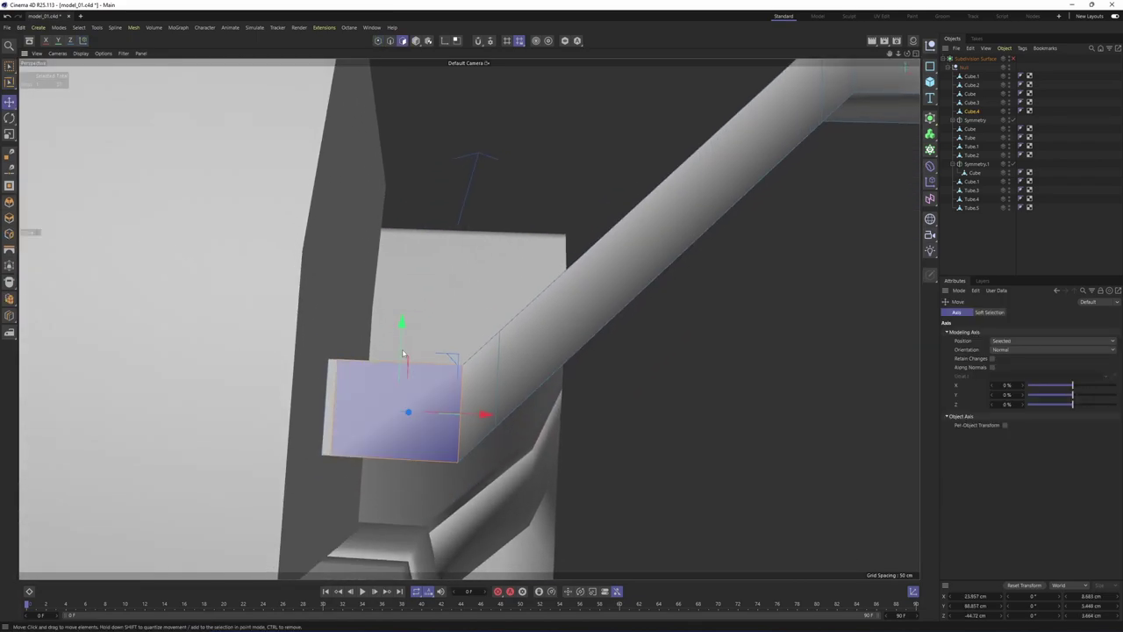
key(ctrl+z)
key(ctrl+z)
key(ctrl+z)
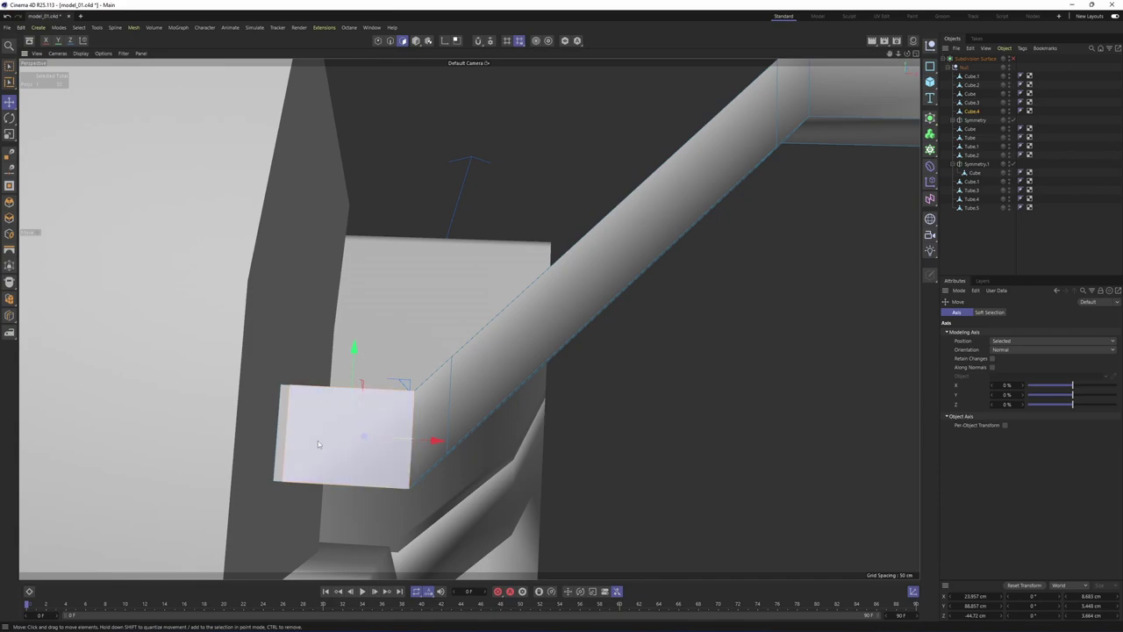
key(ctrl+z)
key(ctrl+z)
key(ctrl+z)
key(ctrl+z)
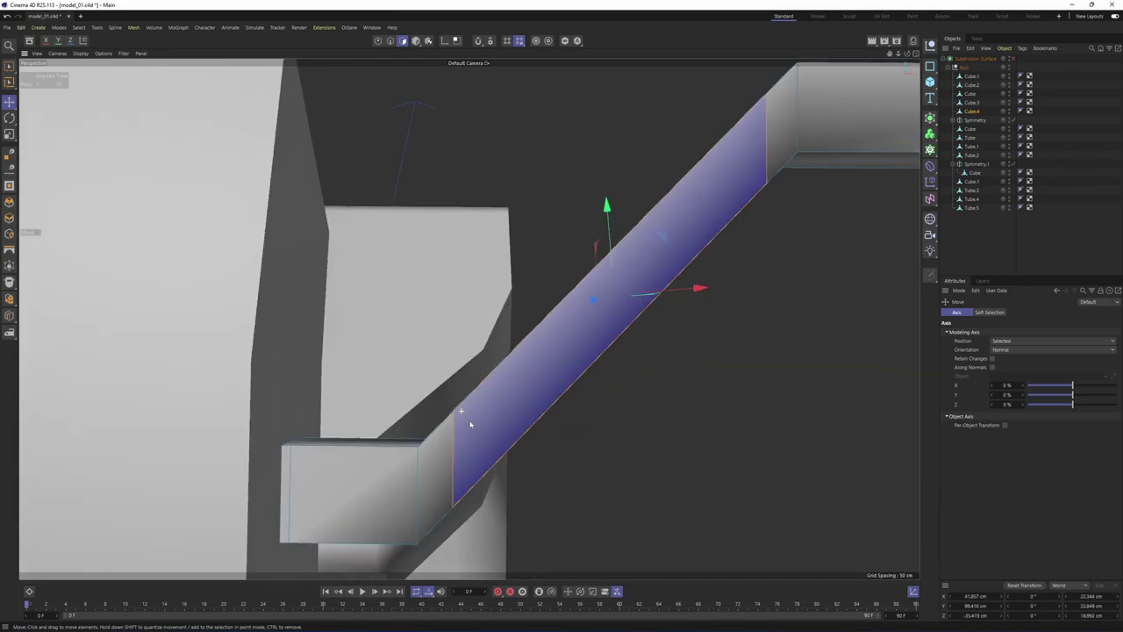
key(ctrl+z)
key(ctrl+z)
key(ctrl+z)
key(ctrl+z)
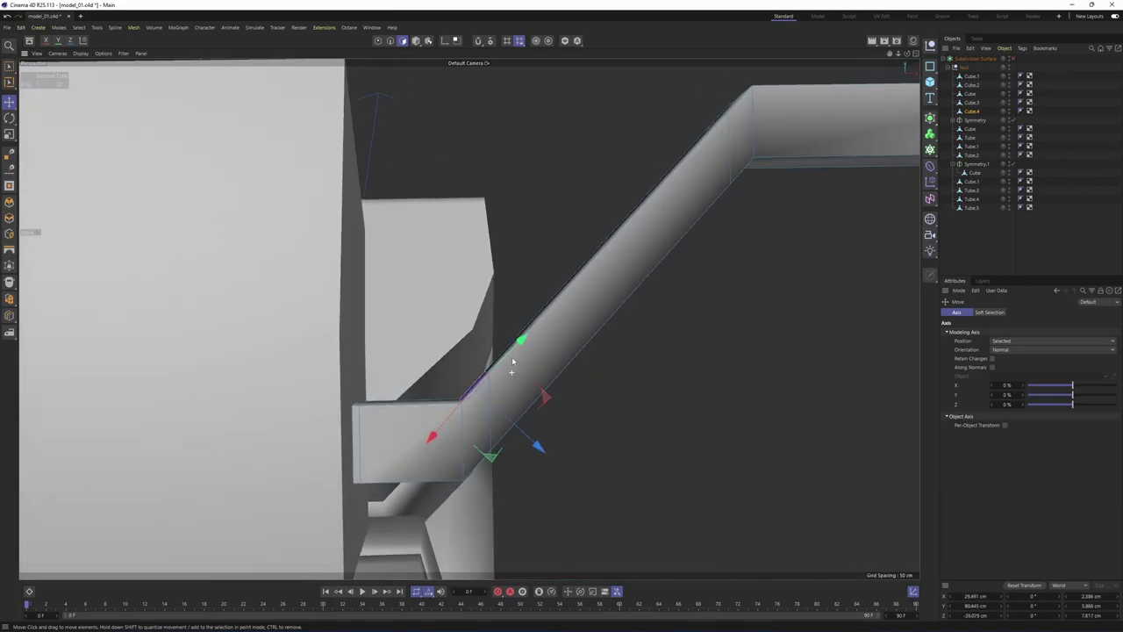
key(ctrl+z)
Set the modeling axis orientation to World and shift the two small polygons at the bends to about X 42.15, Y 99.25, Z -31.16 cm
right_click(536, 445)
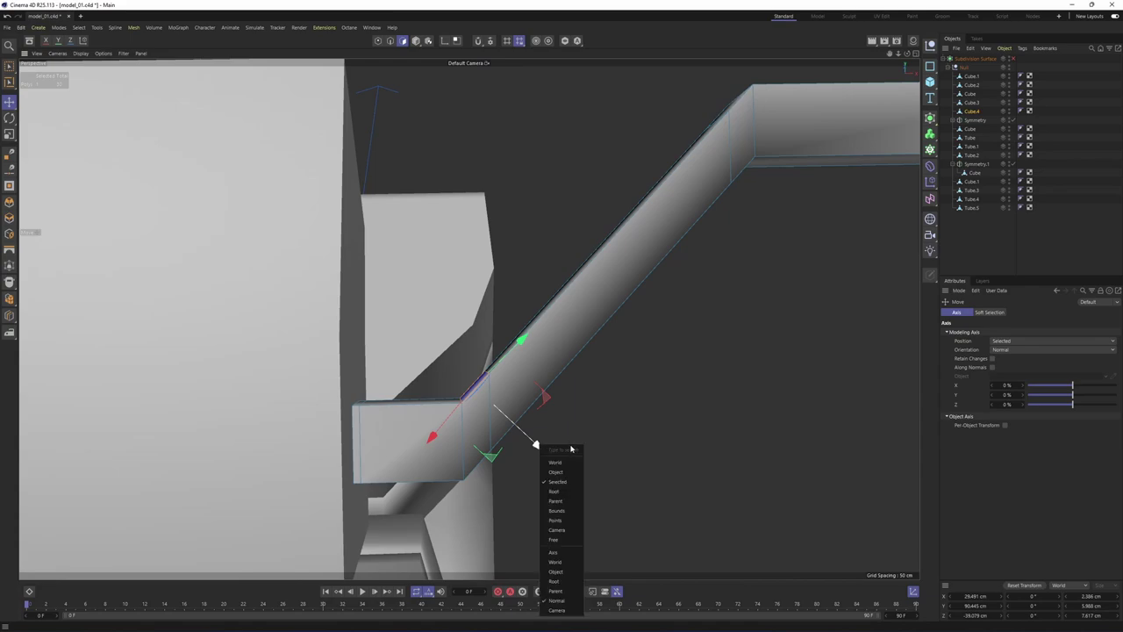
click(556, 561)
alt+drag(588, 401, 722, 308)
shift+click(724, 203)
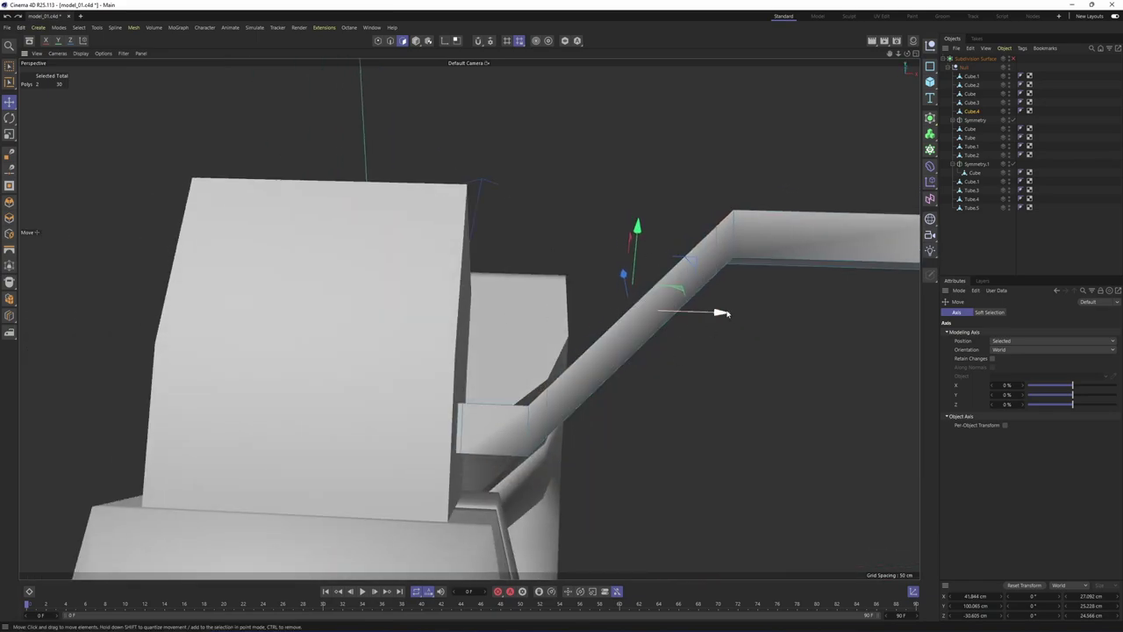
drag(722, 313, 707, 314)
Examine the smoothed handlebar's bends and thickness from several angles with subdivision smoothing on
key(q)
click(793, 301)
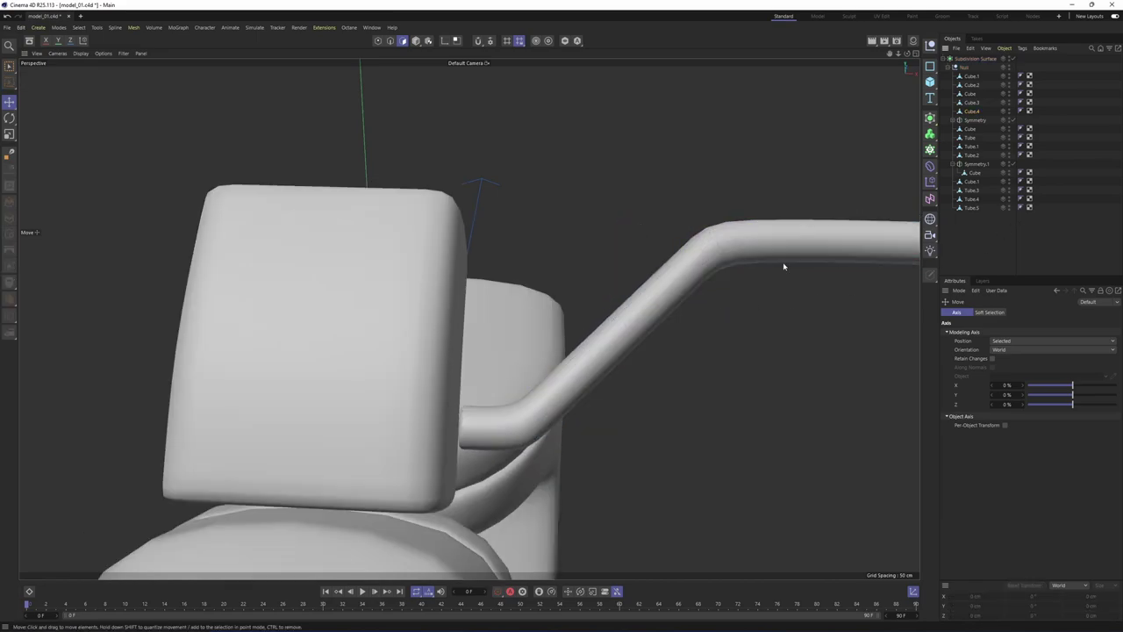
alt+middle_drag(739, 270, 613, 288)
alt+drag(614, 289, 515, 343)
scroll(514, 343, down, 3)
click(516, 342)
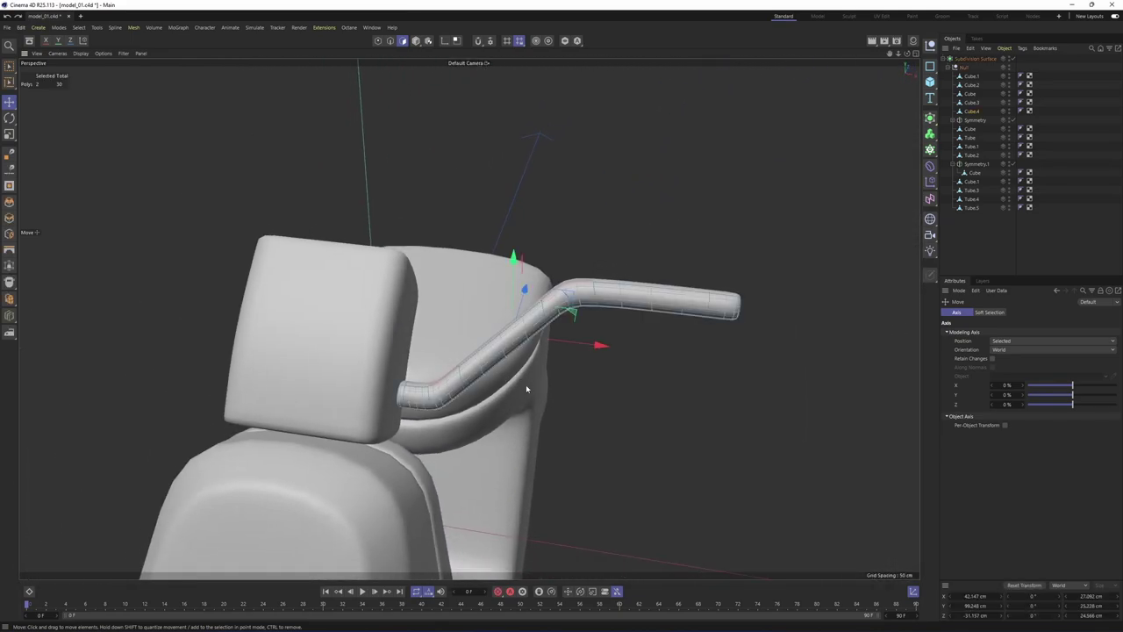
key(q)
alt+drag(527, 388, 421, 369)
Offset all of the handlebar's polygons with Normal Move at -0.473 cm to adjust the bar's thickness
click(588, 376)
alt+middle_drag(589, 376, 529, 331)
alt+drag(530, 331, 590, 425)
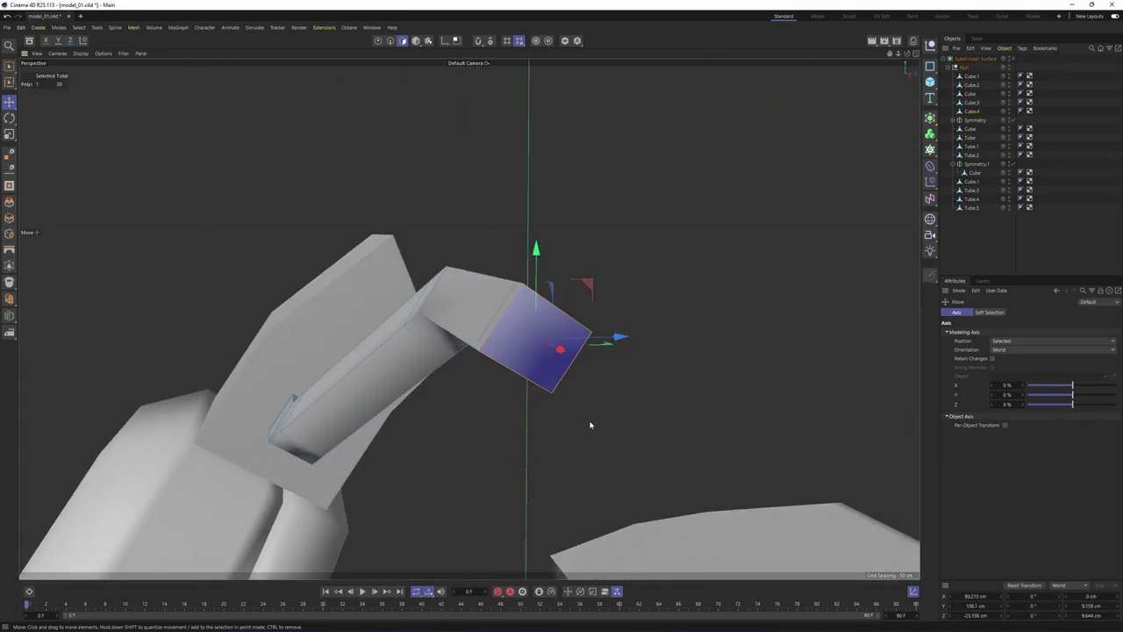
alt+drag(602, 334, 602, 394)
click(591, 370)
key(q)
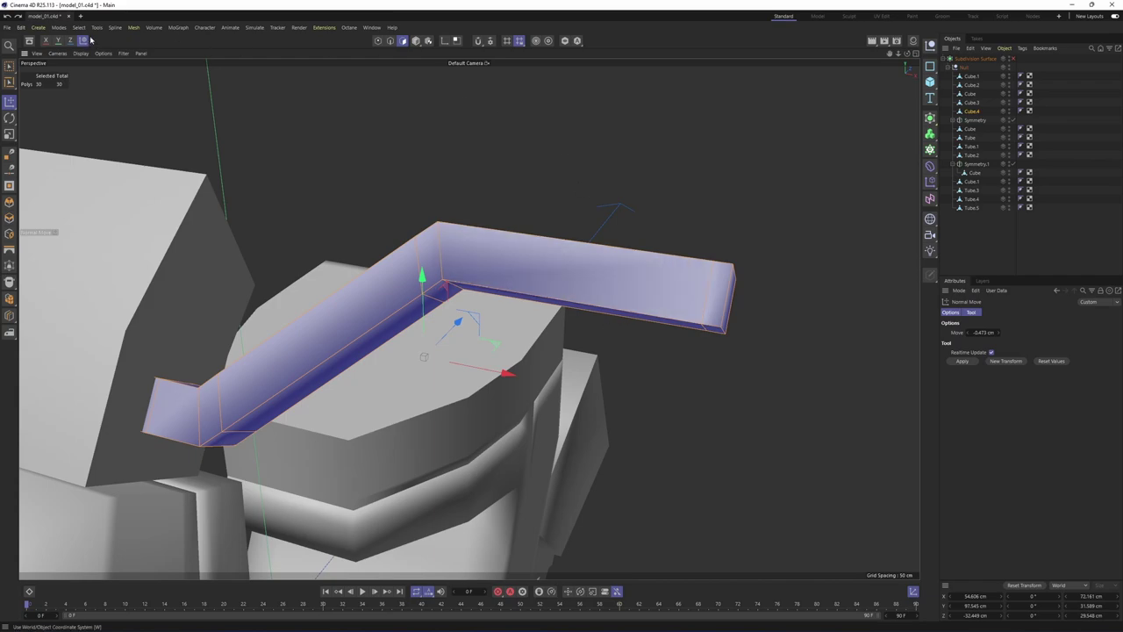
Loop-select the polygons around the grip section and split them off into a separate object
click(79, 28)
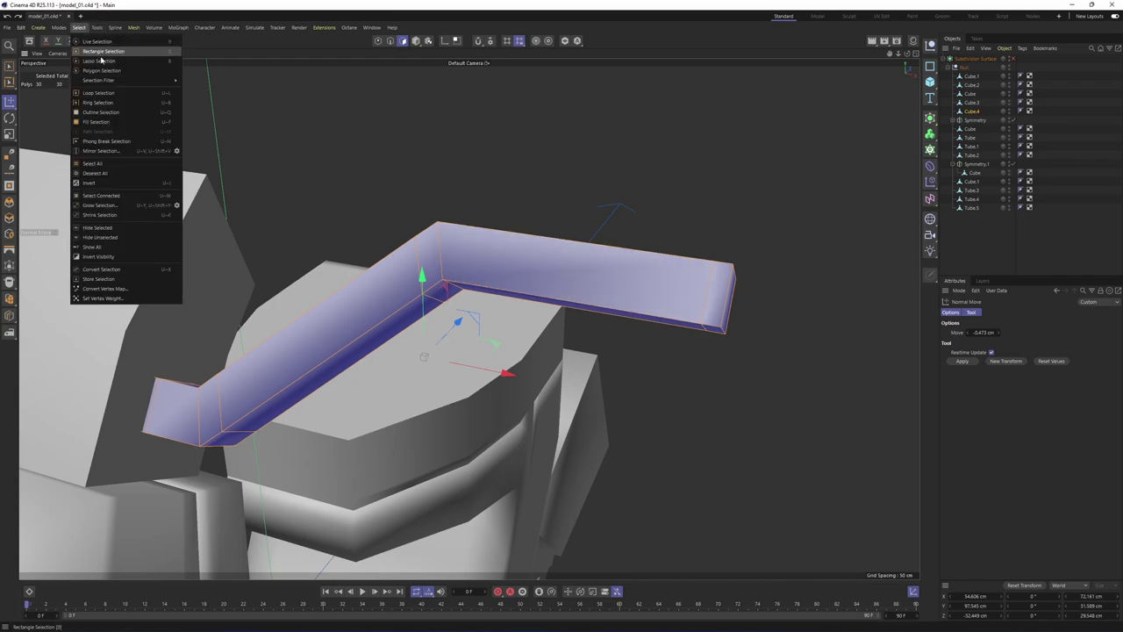
click(98, 92)
click(583, 292)
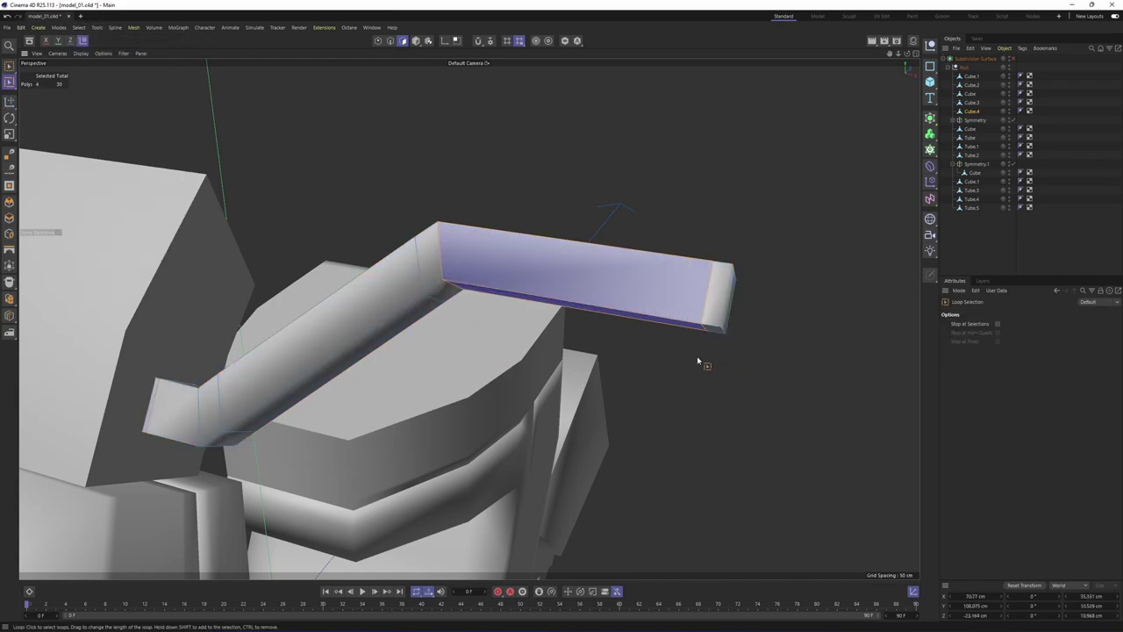
right_click(699, 361)
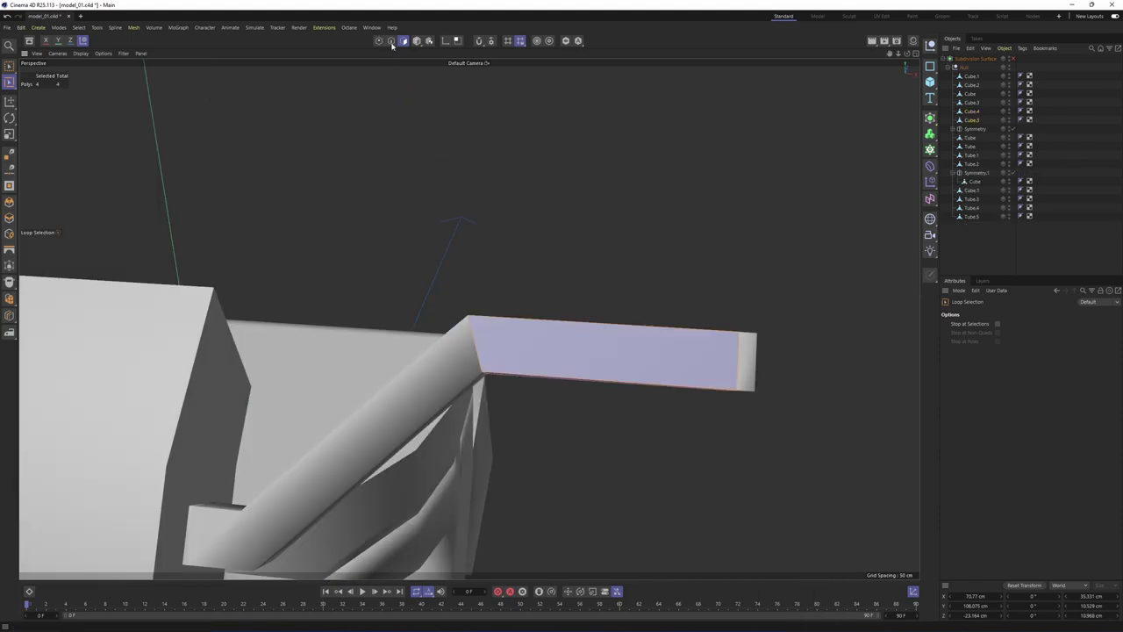
Move the inner edge loop of the split grip piece outward along X to 57.223 cm
click(392, 41)
key(e)
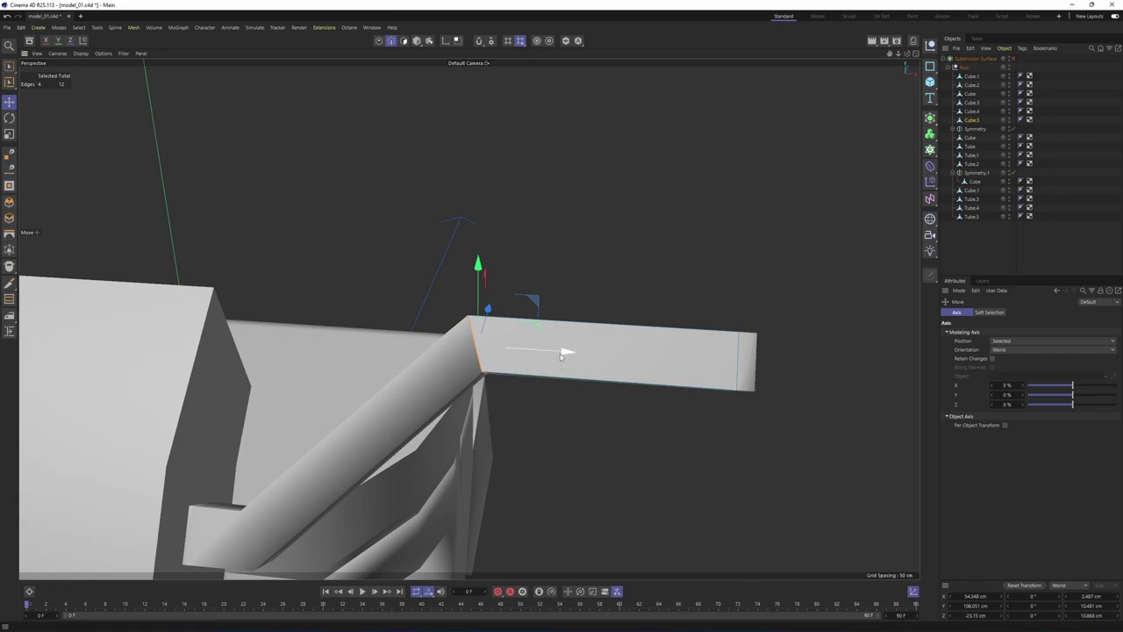
drag(560, 352, 593, 384)
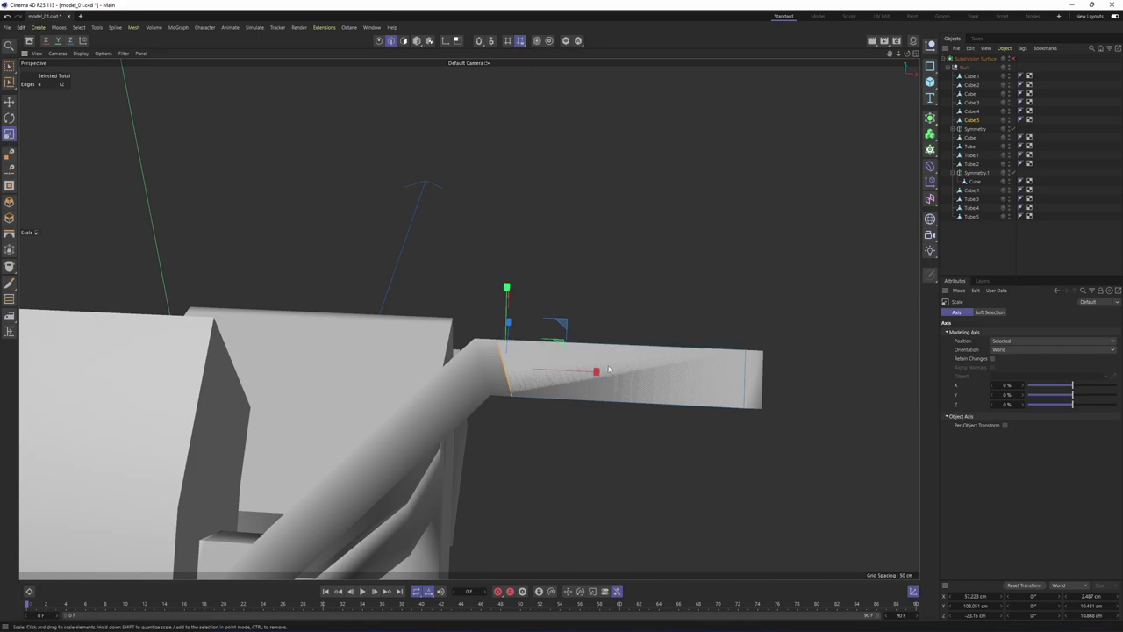
Scale the grip's inner edge loop to 0 cm along X so that it is flat
alt+drag(580, 364, 493, 361)
scroll(580, 365, up, 4)
alt+middle_drag(535, 427, 573, 423)
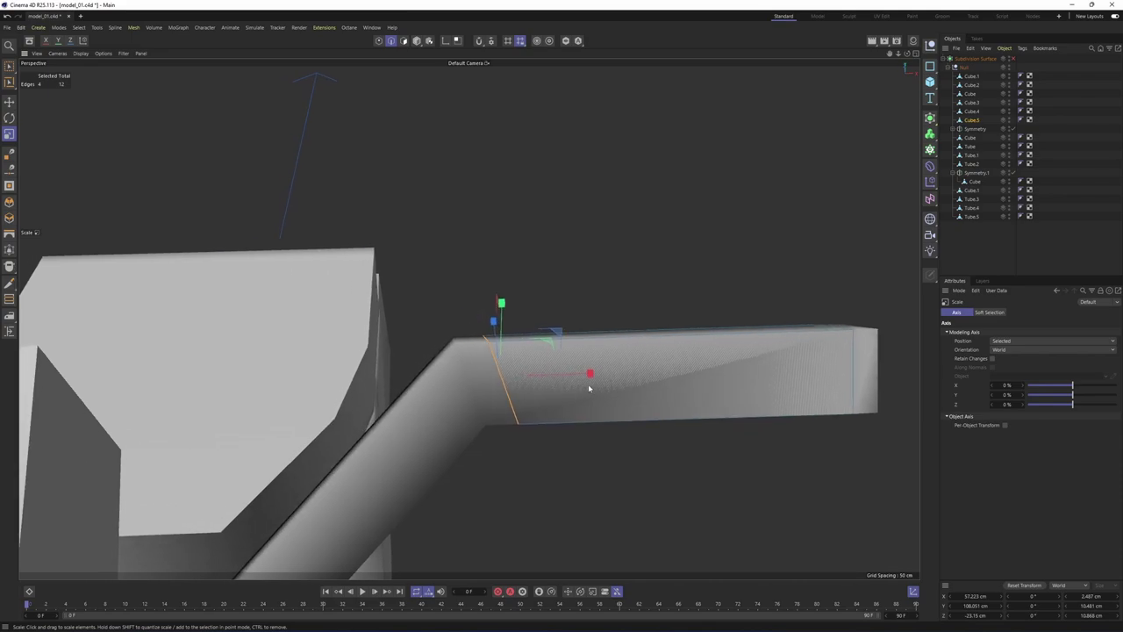
drag(591, 375, 499, 379)
alt+middle_drag(551, 398, 532, 359)
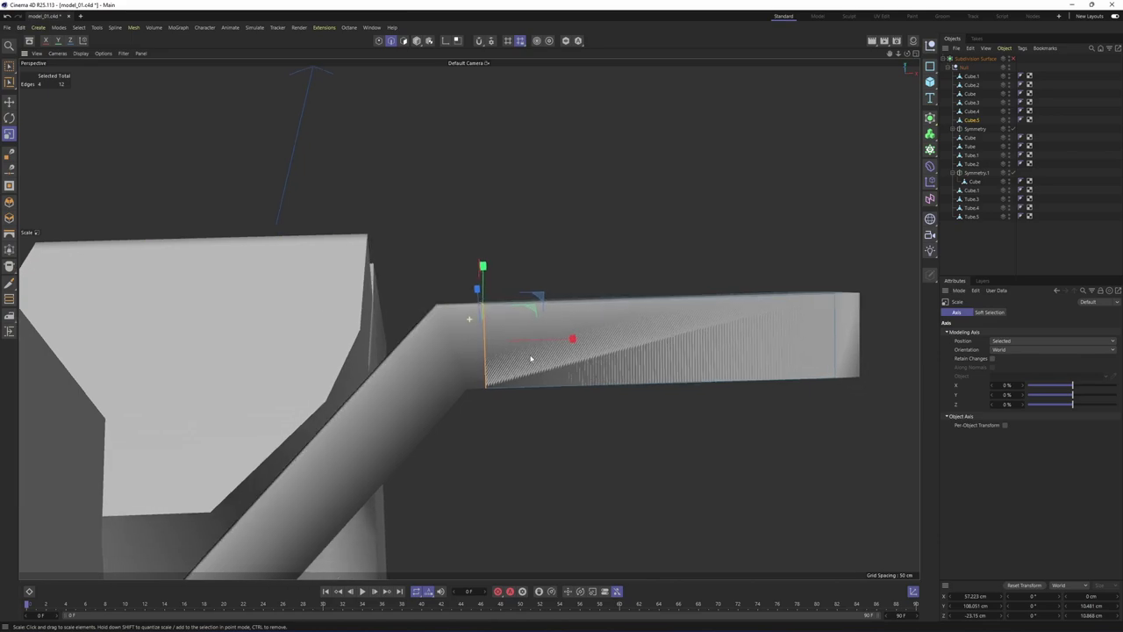
middle_click(515, 467)
middle_click(343, 213)
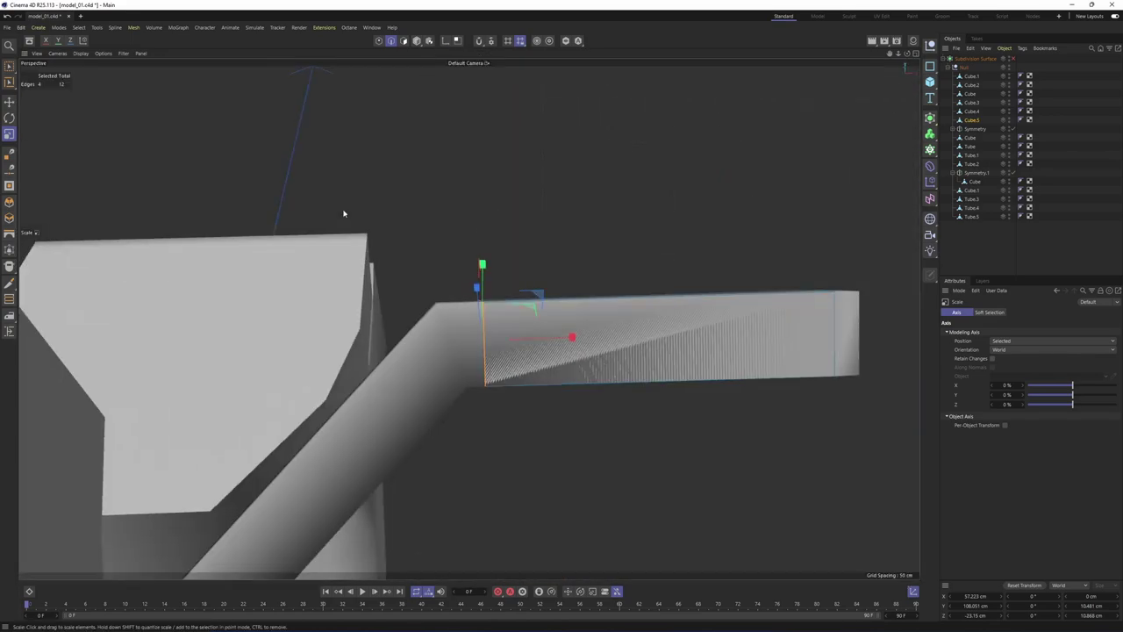
Extrude the grip's four polygons with an offset of -1.96 cm and caps created to form a thick sleeve
alt+drag(343, 213, 509, 361)
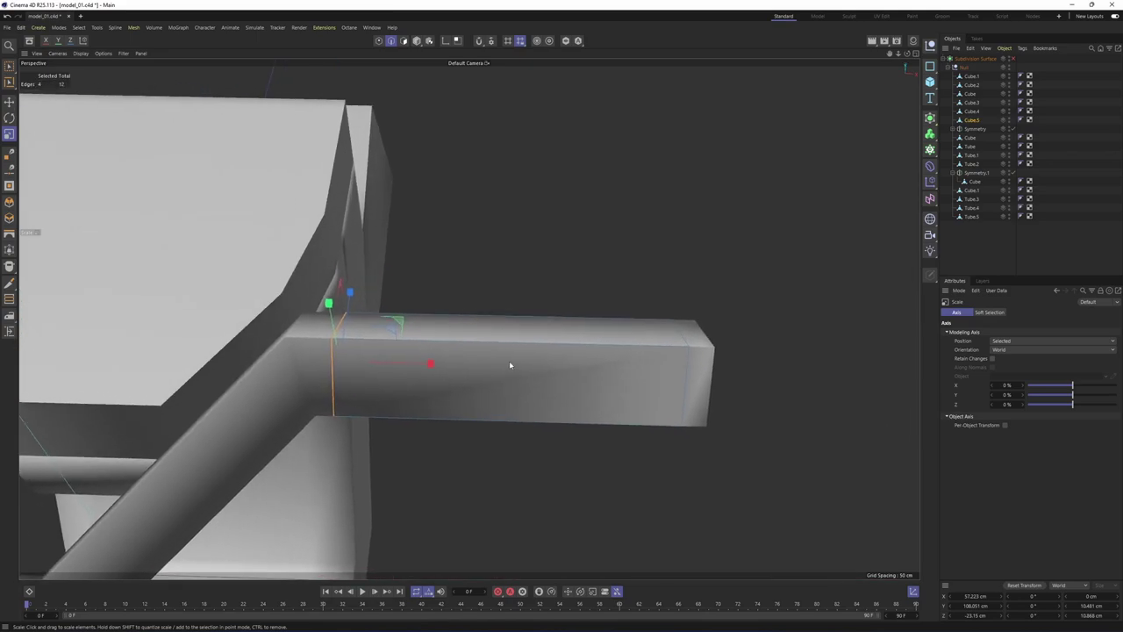
click(404, 41)
alt+drag(647, 373, 603, 394)
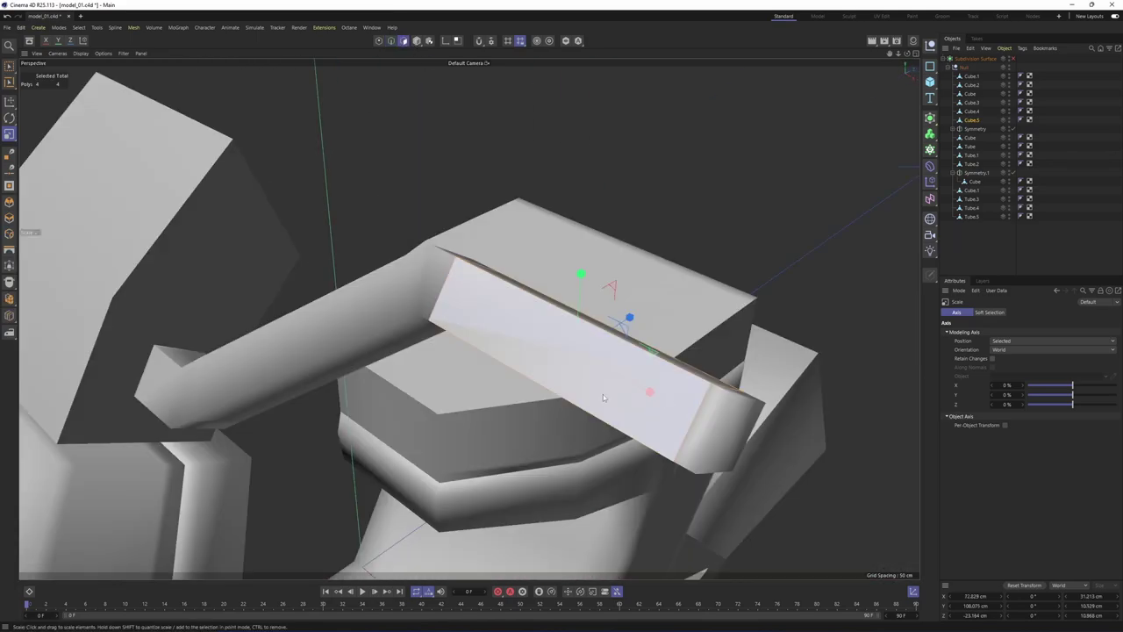
right_click(754, 317)
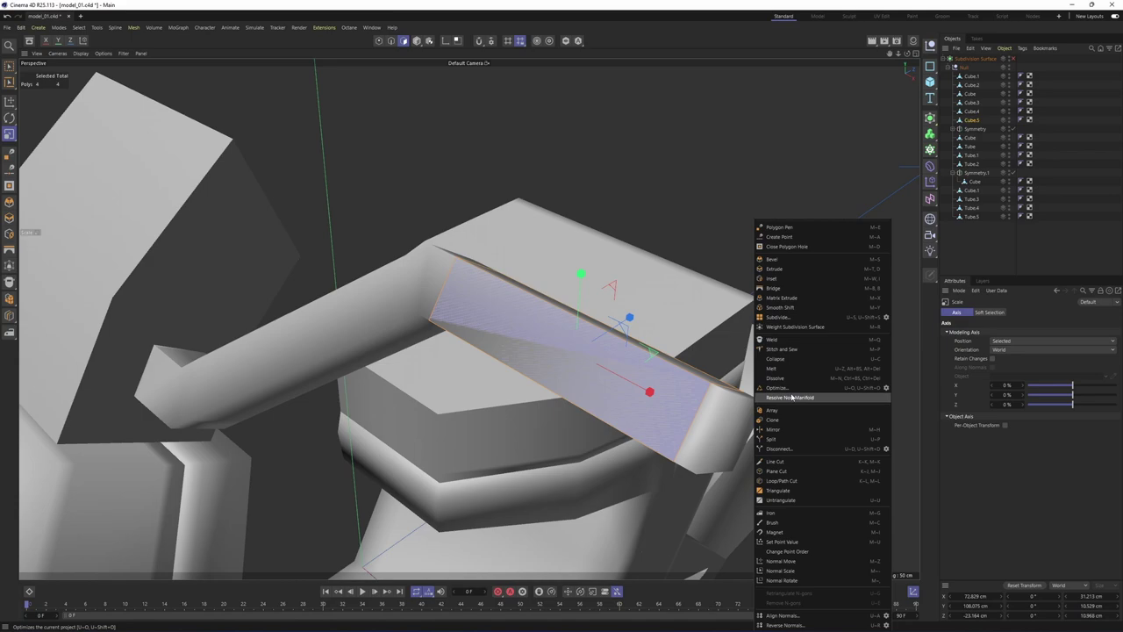
click(785, 272)
alt+middle_drag(764, 382, 630, 383)
drag(577, 383, 641, 355)
middle_click(579, 383)
middle_click(437, 295)
Turn on subdivision smoothing and add a loop cut near each end of the grip sleeve, the last at about 5.97 % offset
key(q)
right_click(726, 325)
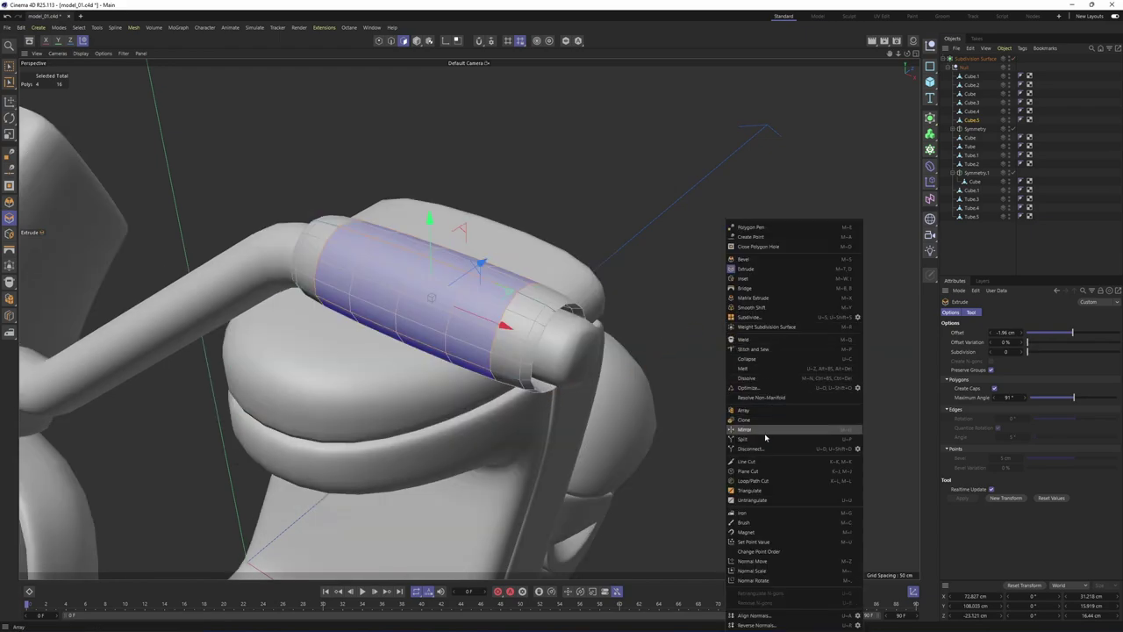
click(766, 482)
scroll(586, 329, up, 4)
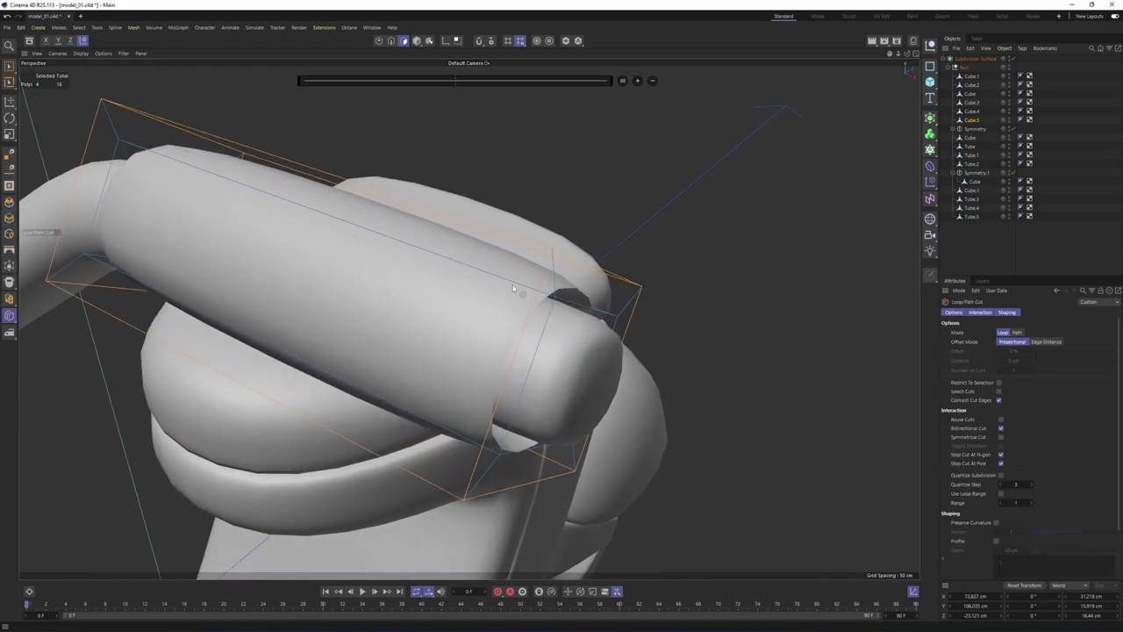
click(426, 480)
alt+drag(361, 374, 501, 196)
click(355, 391)
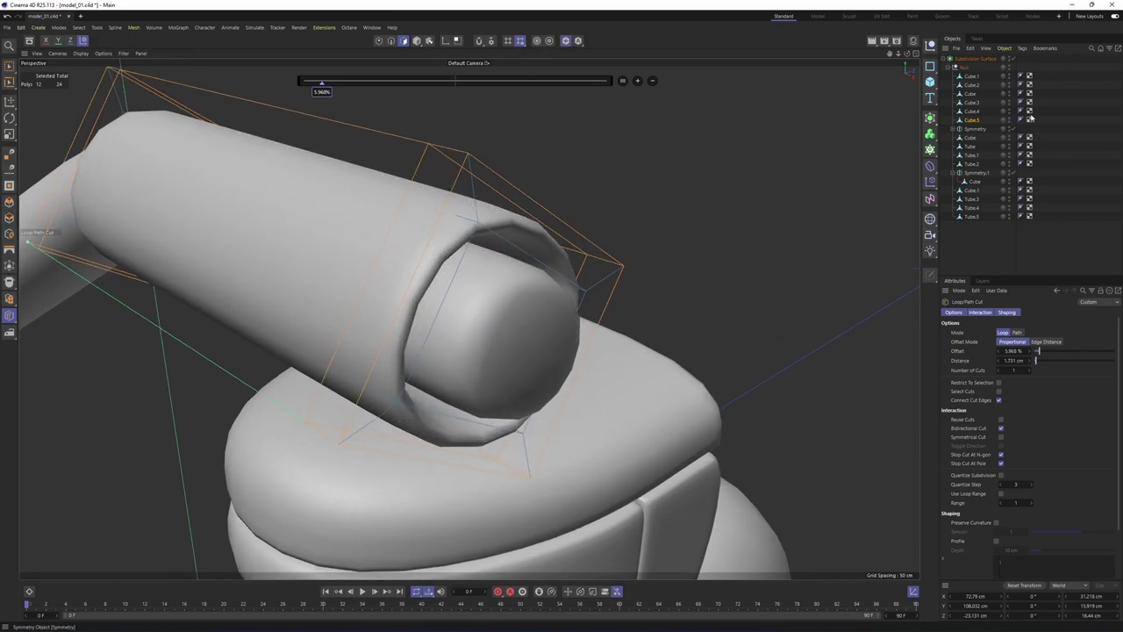
Add loop cuts near both ends of the grip sleeve's inner wall, at about 95.43 % and 5.36 % offset, with smoothing off, then re-enable smoothing
click(1011, 58)
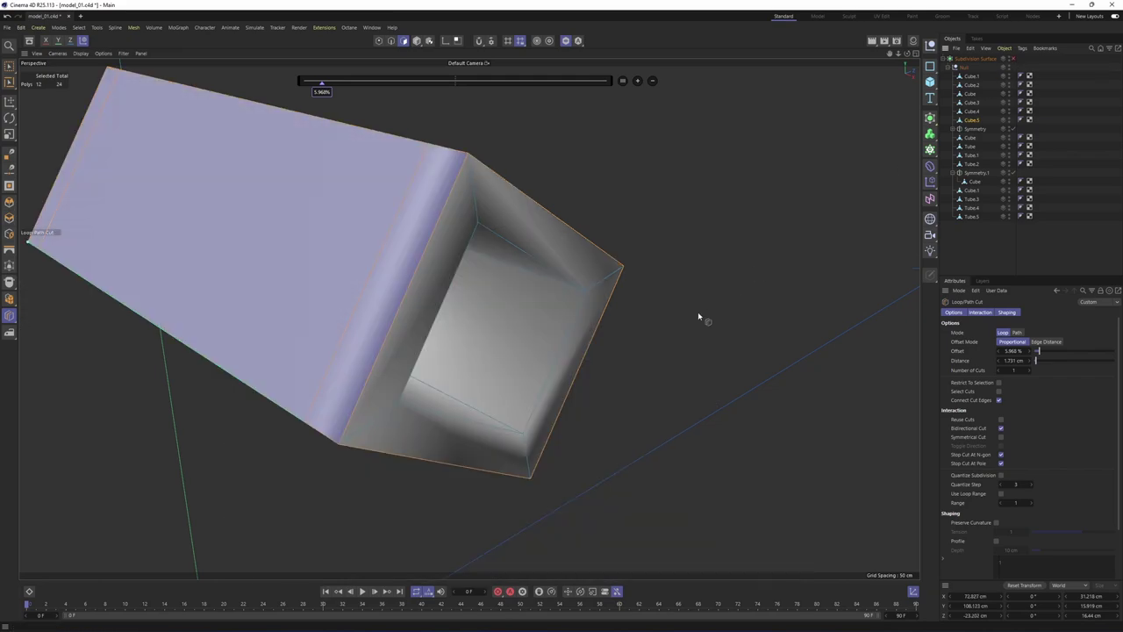
scroll(576, 363, up, 5)
click(545, 384)
key(s)
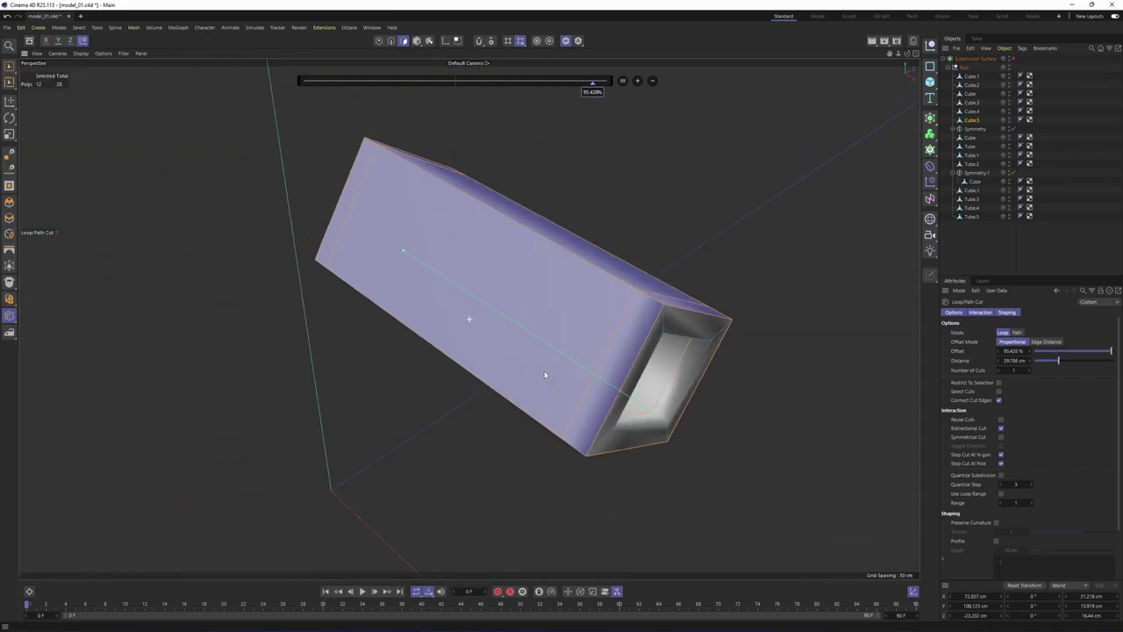
alt+drag(547, 376, 541, 336)
scroll(430, 406, up, 2)
alt+drag(436, 409, 429, 246)
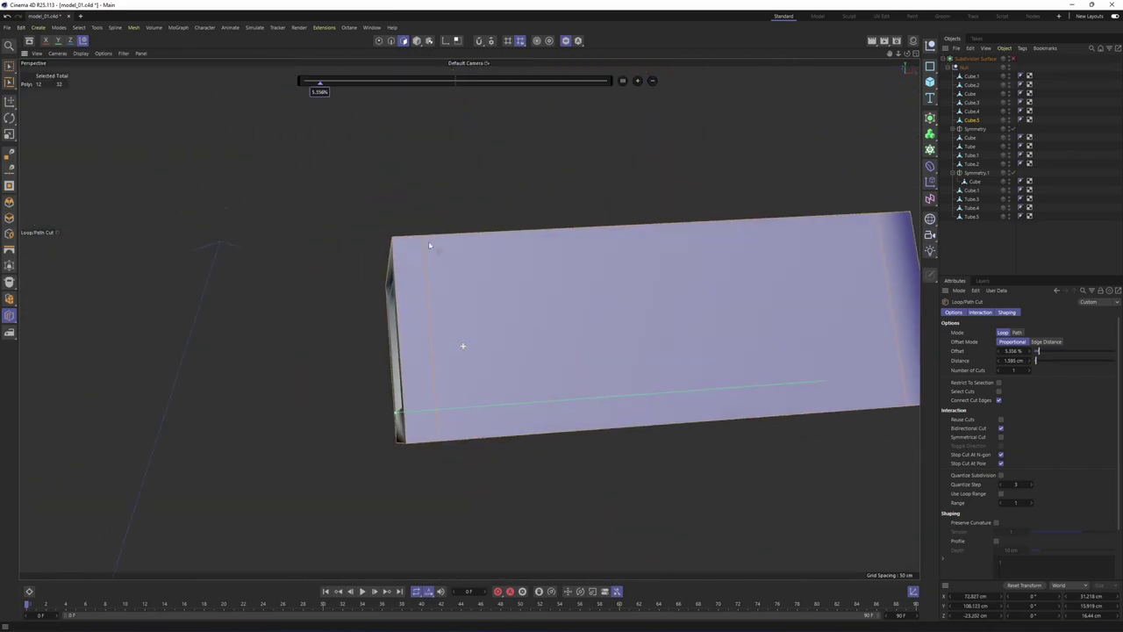
click(569, 42)
key(q)
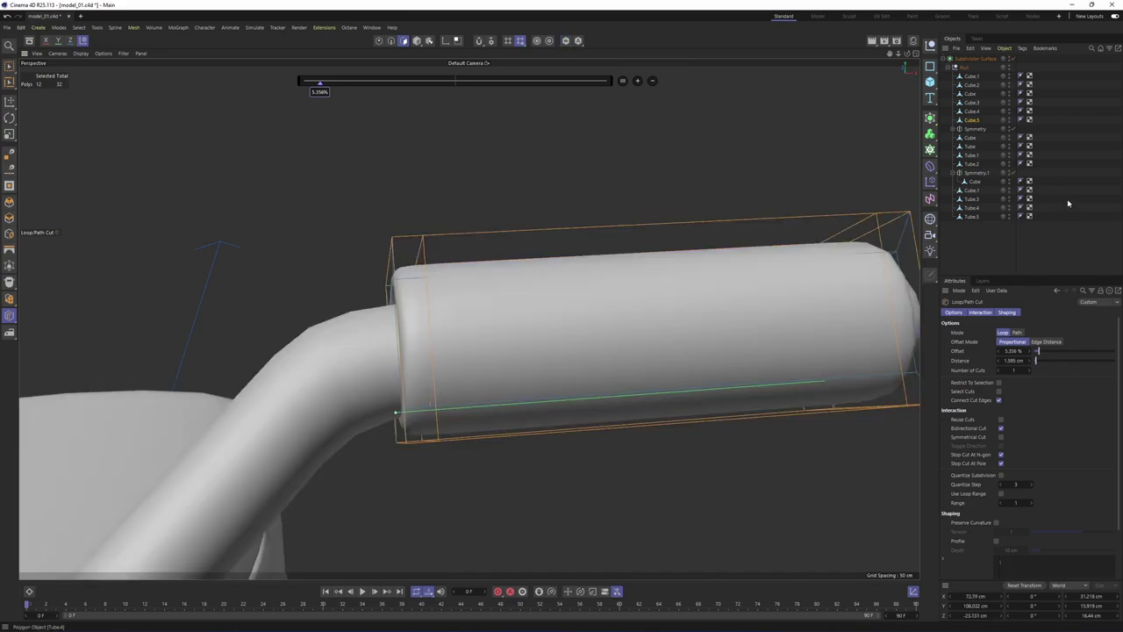
Turn off subdivision smoothing and switch to whole-object selection, picking both the handlebar tube and the grip sleeve
click(1068, 204)
scroll(667, 270, down, 4)
scroll(667, 270, down, 3)
alt+drag(667, 269, 730, 344)
key(ctrl+z)
key(q)
scroll(561, 344, down, 4)
alt+drag(558, 343, 649, 361)
key(Return)
key(e)
alt+drag(421, 321, 543, 322)
shift+click(542, 323)
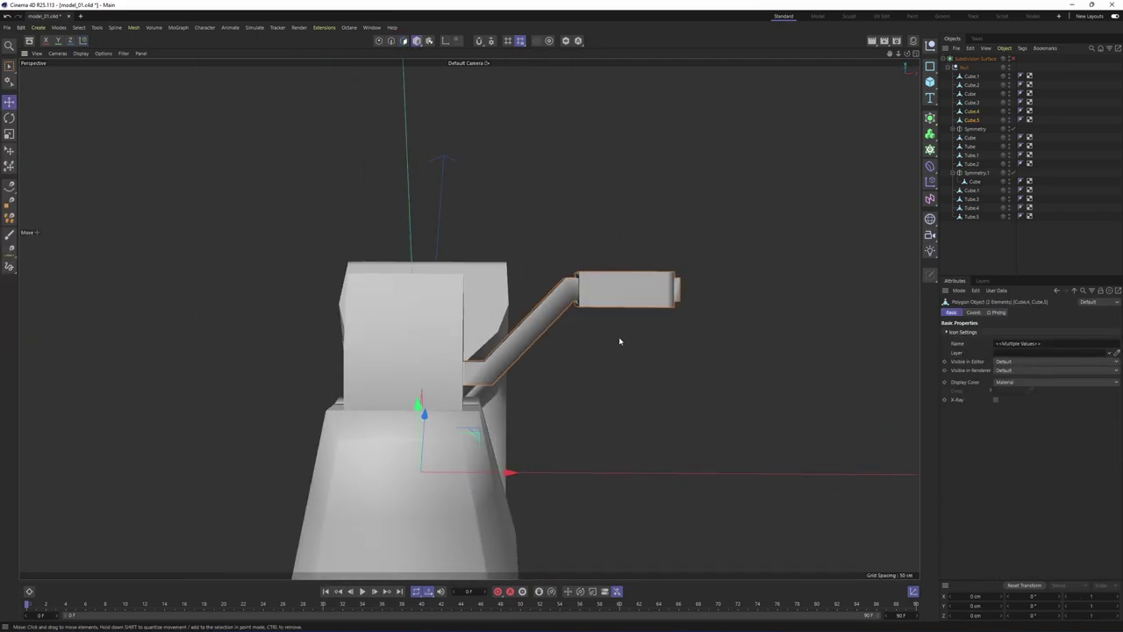
alt+drag(344, 341, 491, 338)
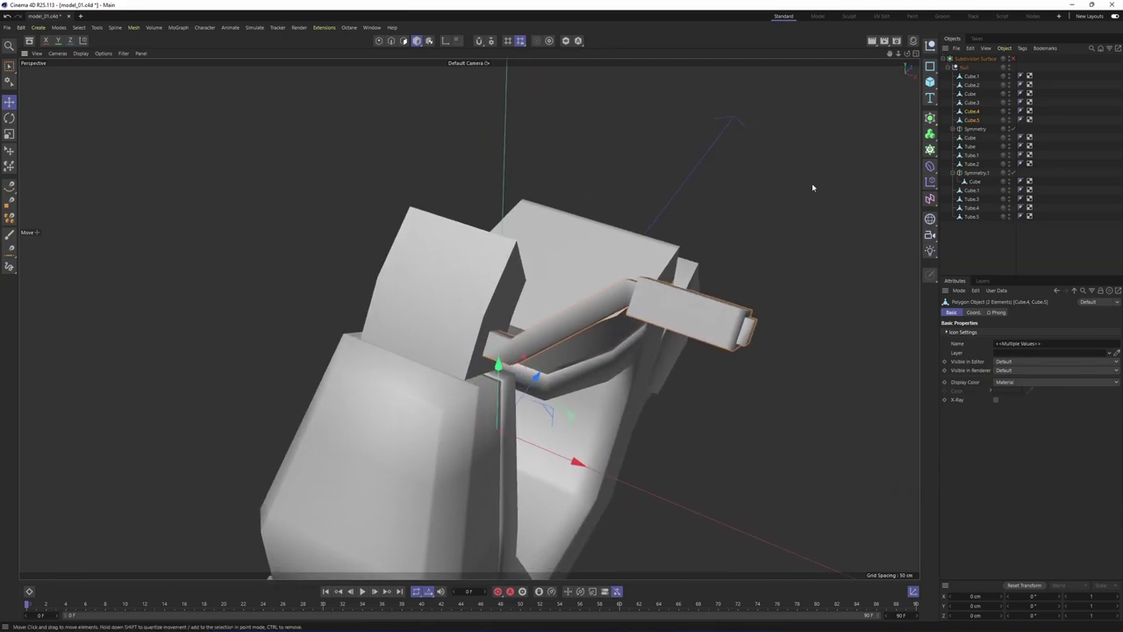
alt+drag(812, 184, 826, 161)
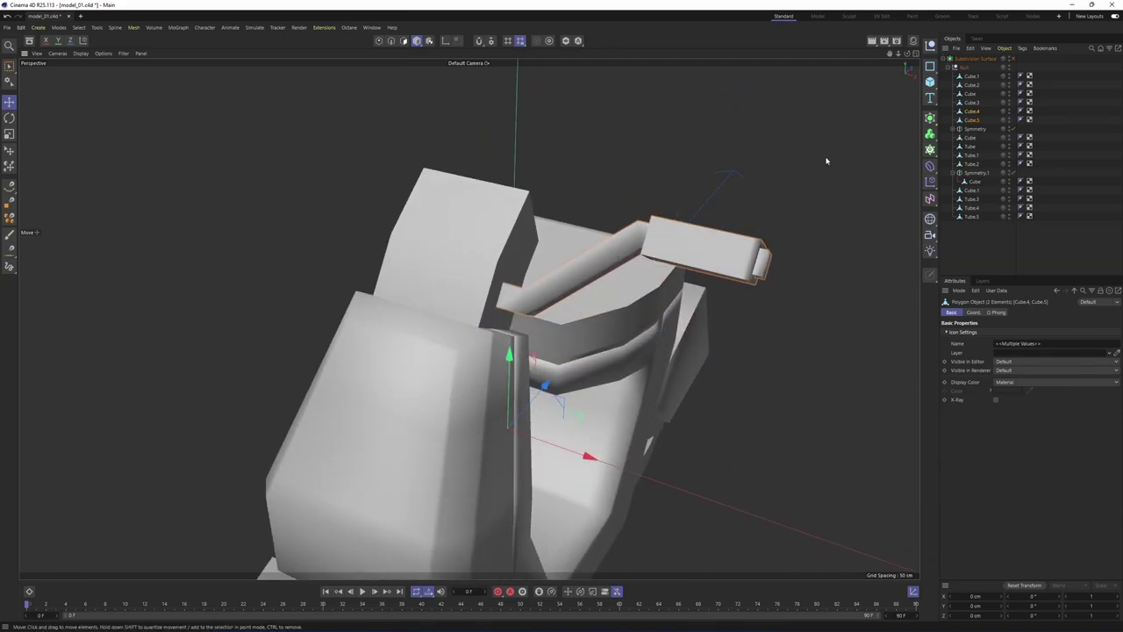
Create a Symmetry object and place the handlebar tube inside it to mirror it to the scooter's other side
click(572, 279)
alt+drag(572, 280, 435, 369)
scroll(435, 370, up, 3)
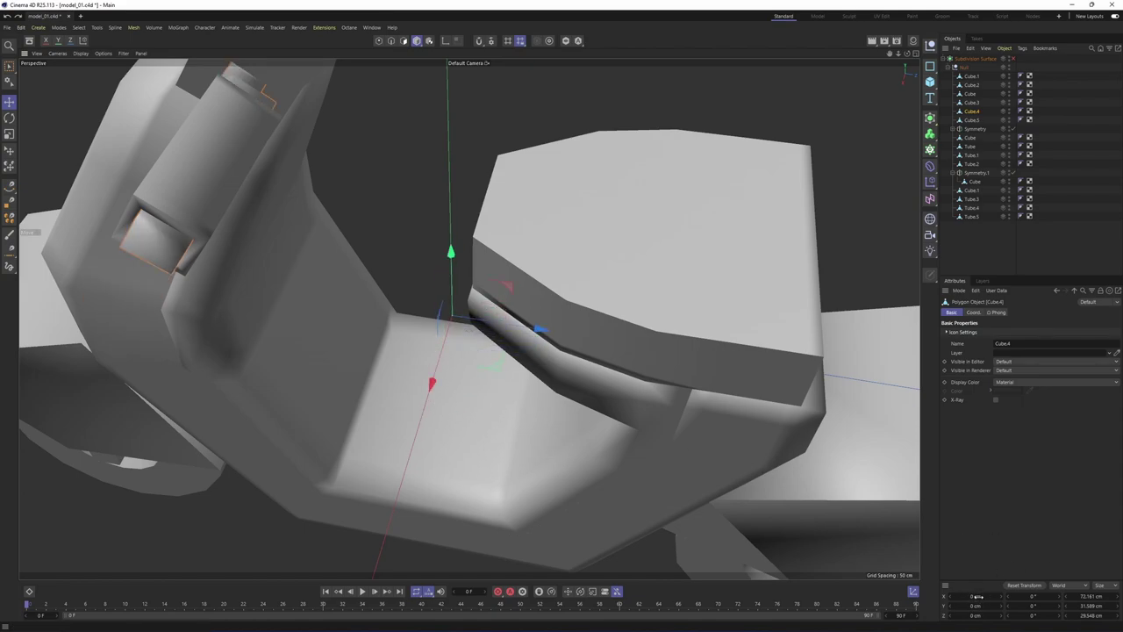
alt+drag(554, 336, 565, 358)
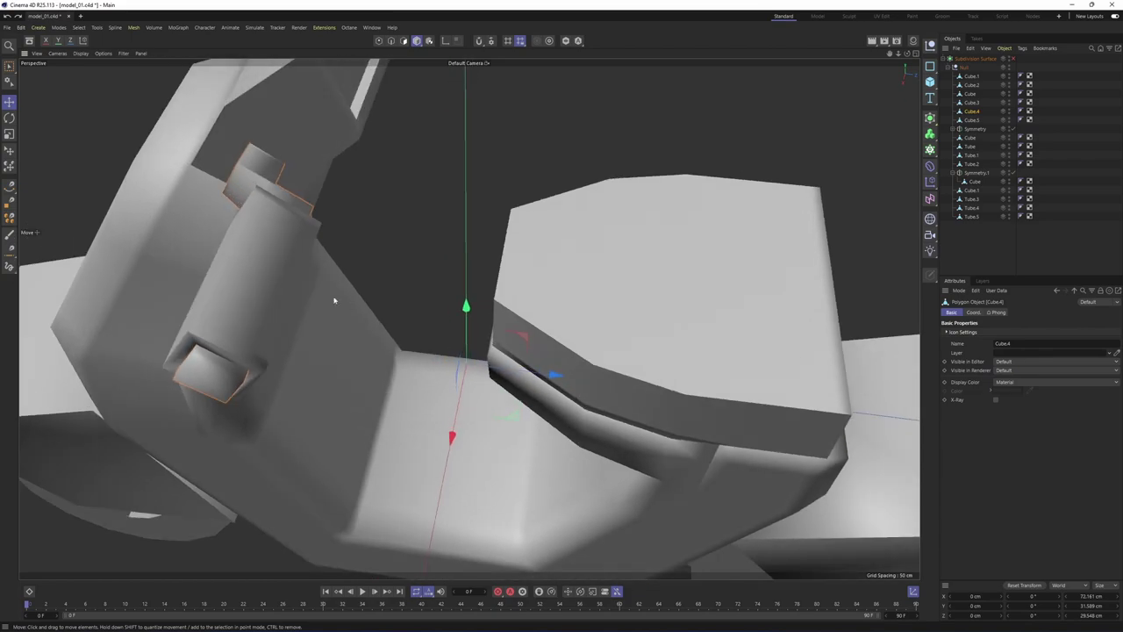
click(260, 293)
alt+drag(770, 477, 529, 351)
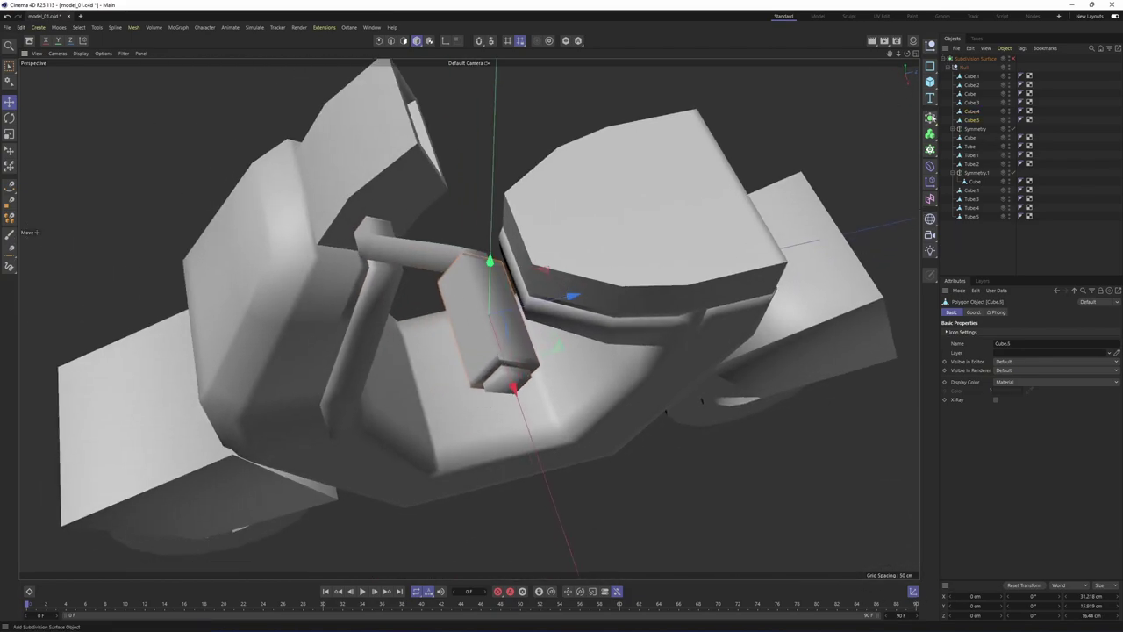
click(930, 118)
click(968, 216)
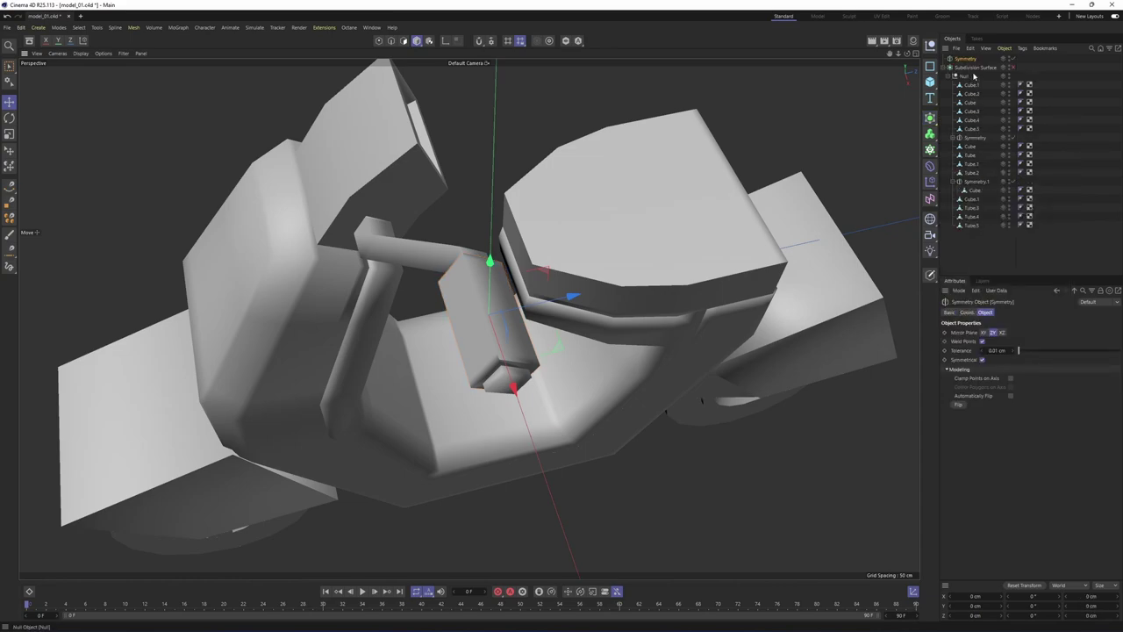
click(406, 261)
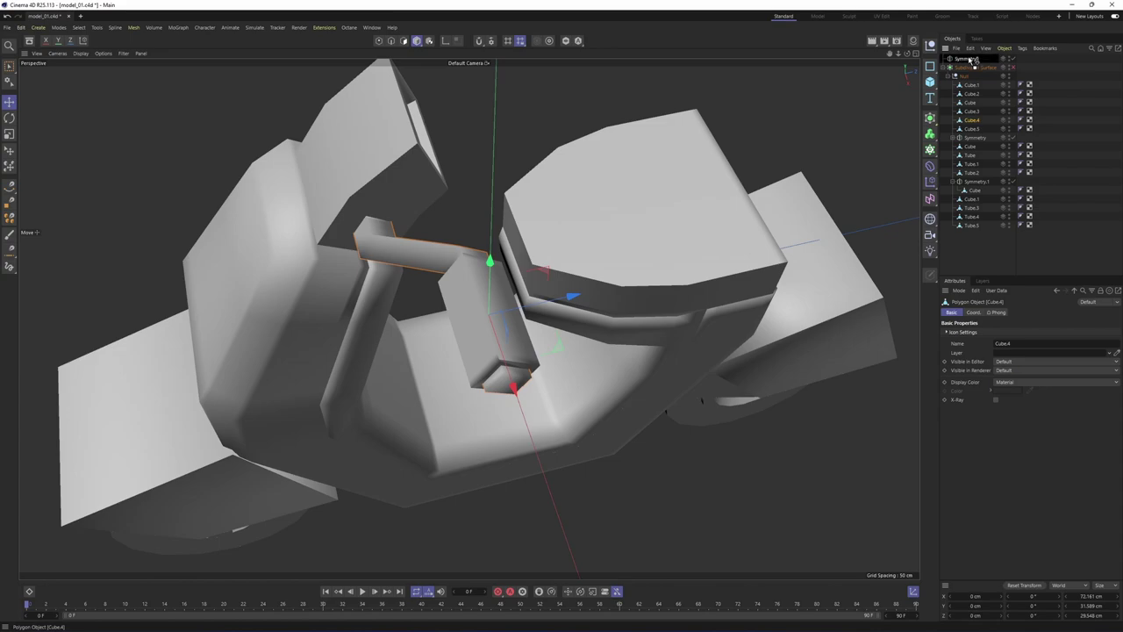
drag(971, 61, 970, 60)
alt+drag(497, 163, 763, 203)
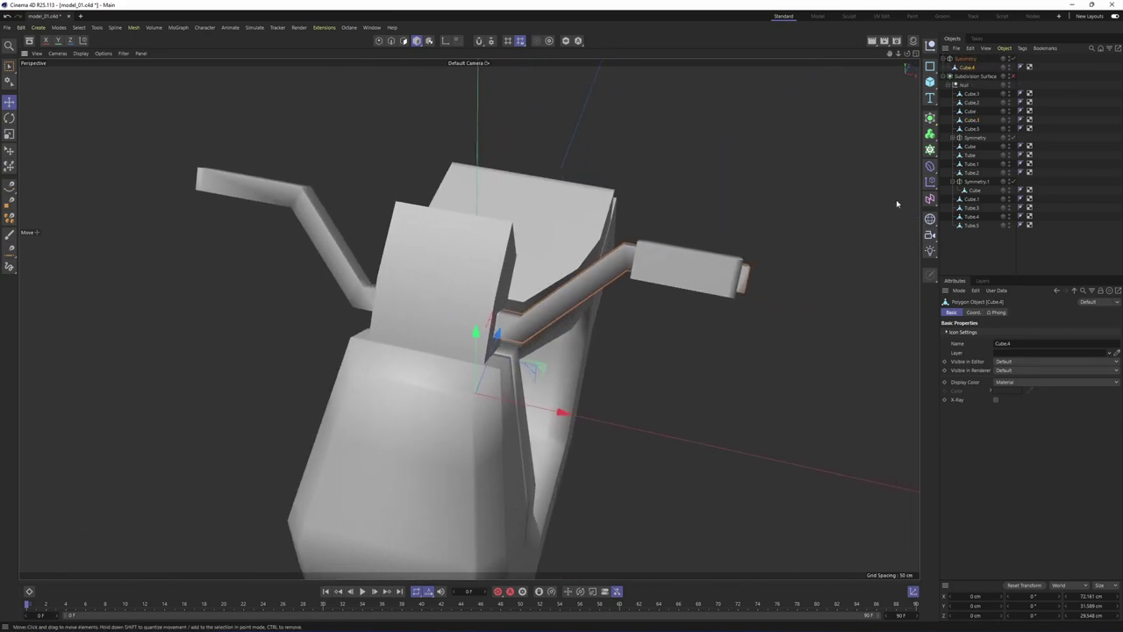
Move the grip sleeve into the same Symmetry object, directly below the handlebar tube
click(704, 270)
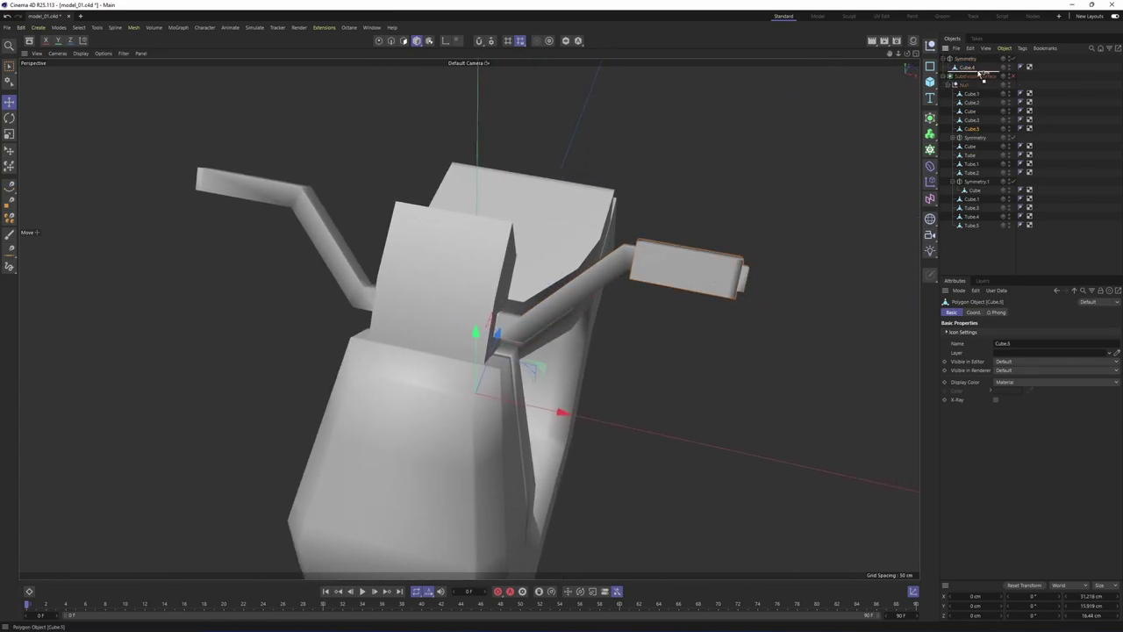
drag(979, 72, 971, 75)
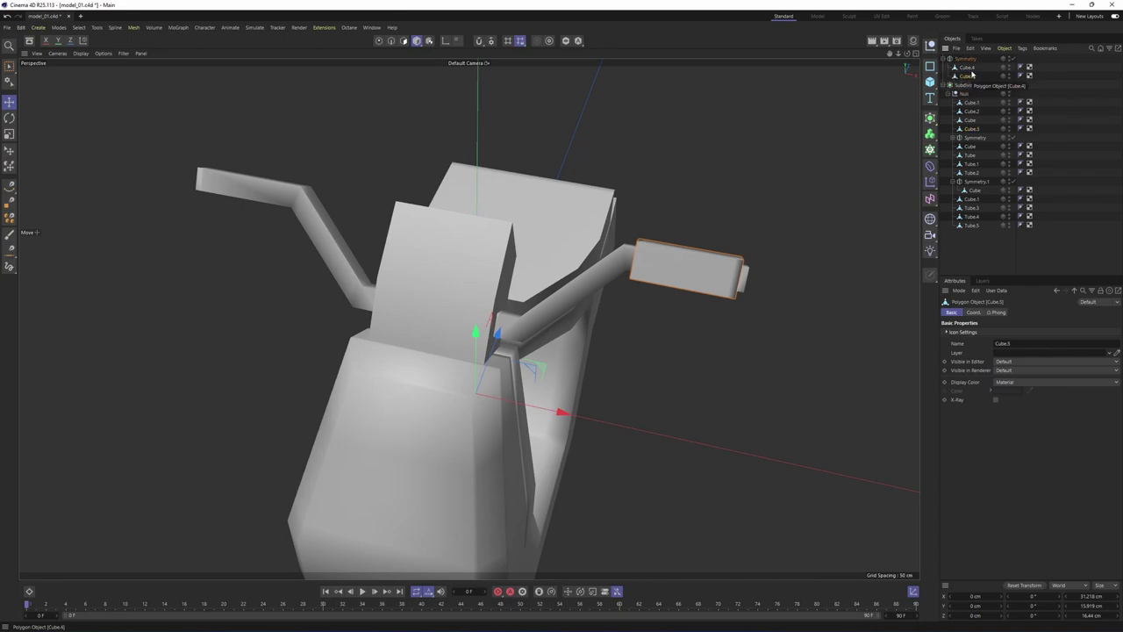
alt+drag(632, 238, 544, 264)
click(944, 59)
click(944, 58)
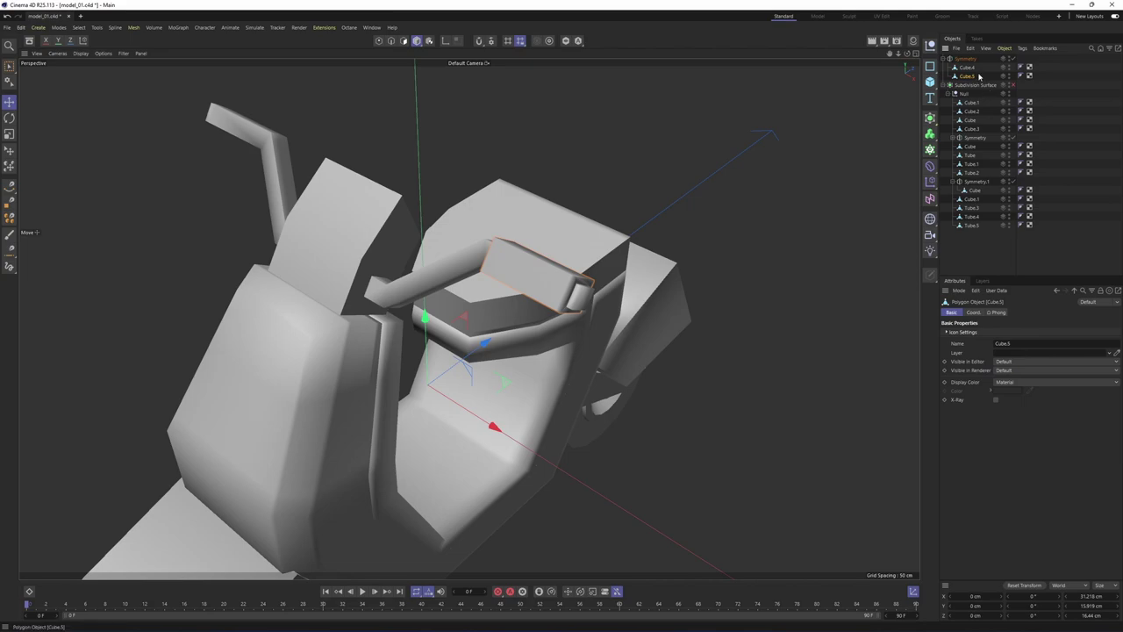
Group the handlebar tube and the grip sleeve into one null inside the Symmetry object
click(964, 59)
click(969, 68)
ctrl+click(968, 77)
key(alt+g)
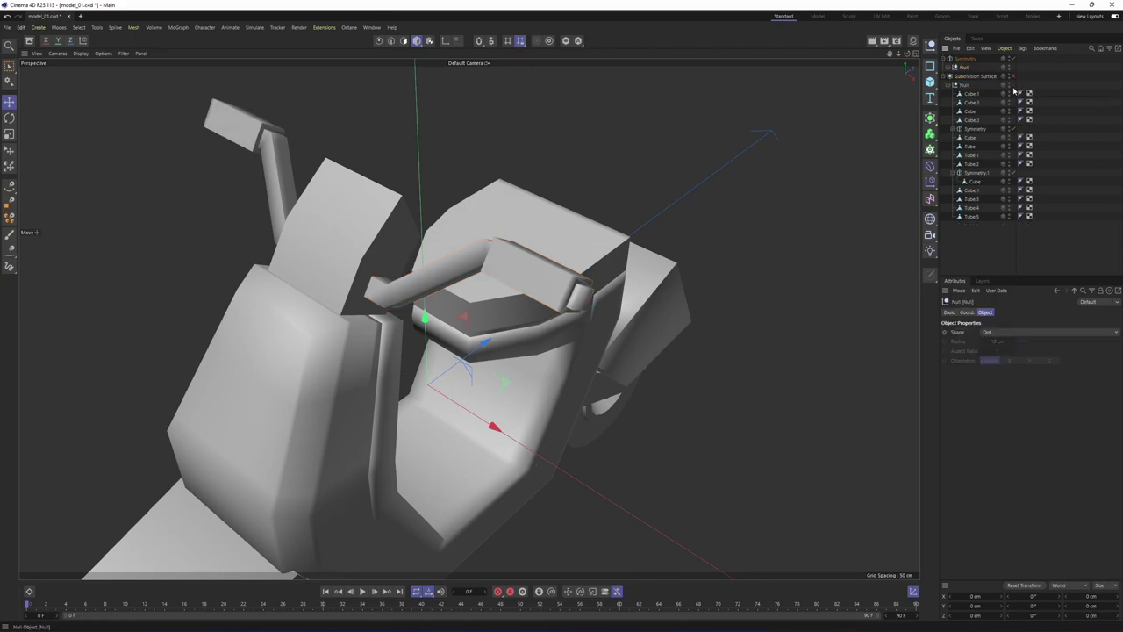
alt+drag(833, 171, 768, 251)
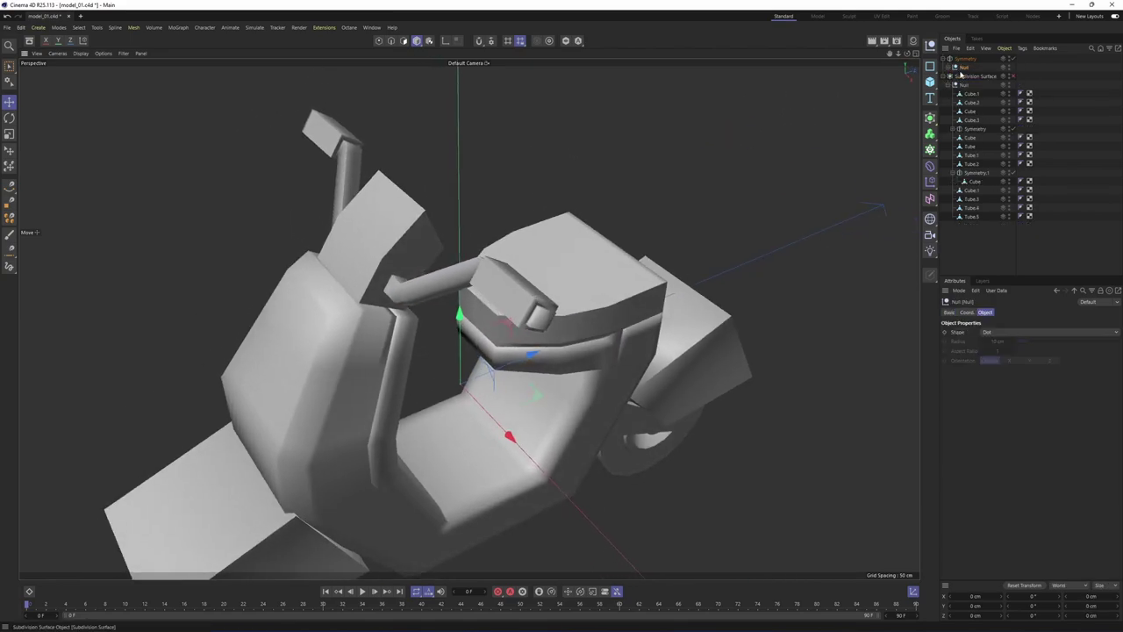
Move the handlebar's Symmetry object into the null of the Subdivision Surface and turn smoothing back on
click(964, 59)
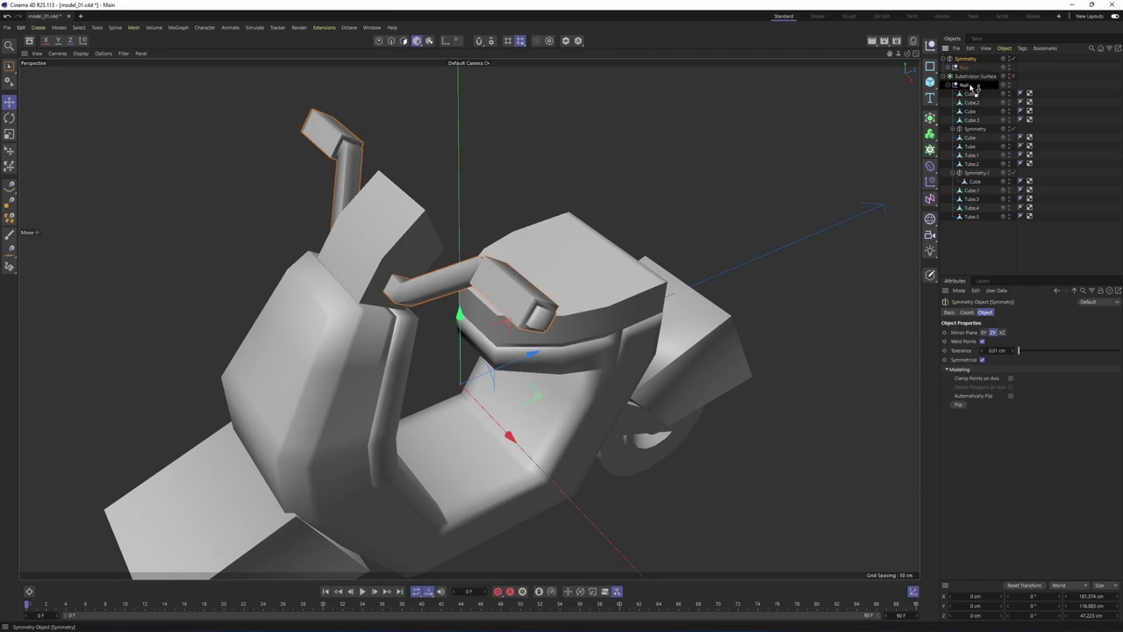
drag(973, 91, 997, 79)
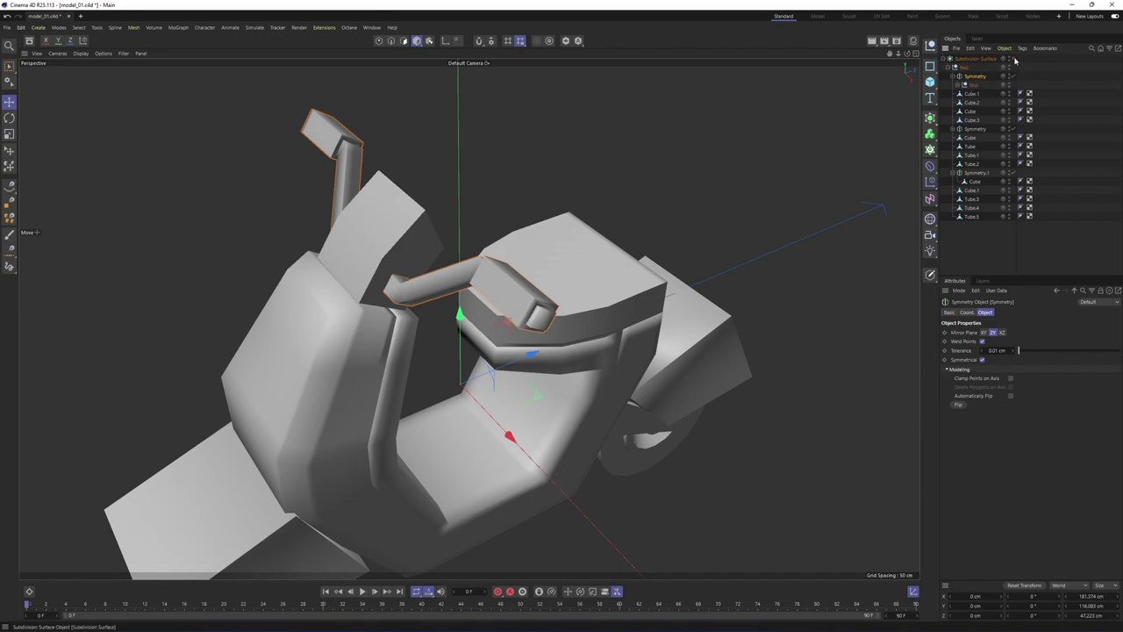
click(1014, 60)
click(790, 277)
Examine the smoothed scooter and its mirrored handlebars from the side, in the four-view layout and from the front
alt+drag(790, 277, 507, 297)
scroll(536, 218, down, 3)
middle_click(506, 297)
alt+middle_drag(307, 402, 338, 410)
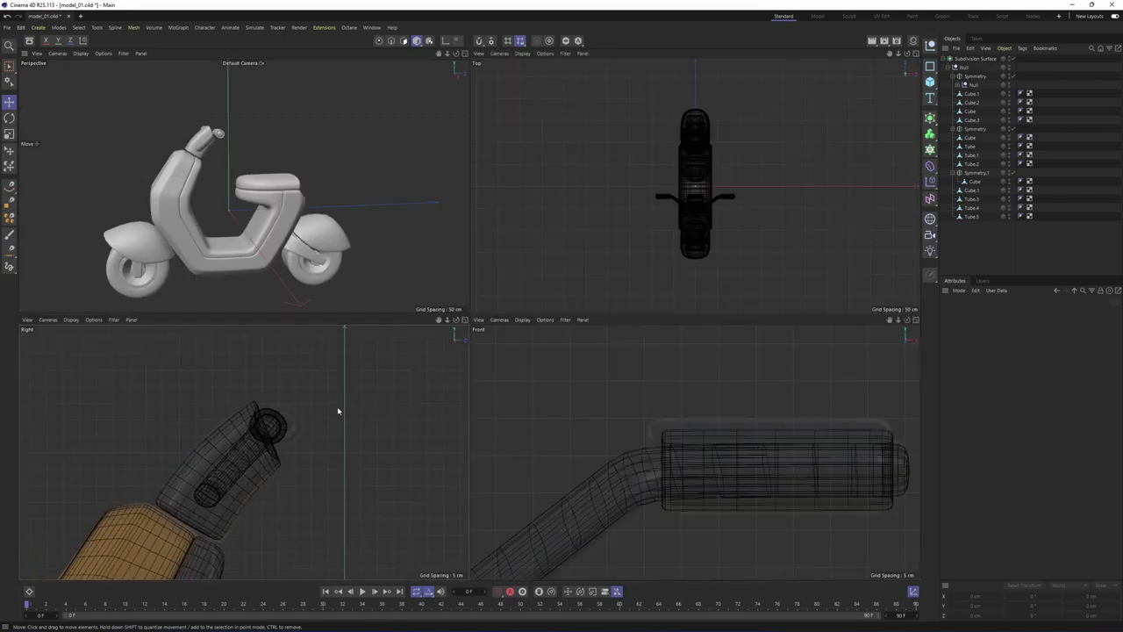
middle_click(426, 285)
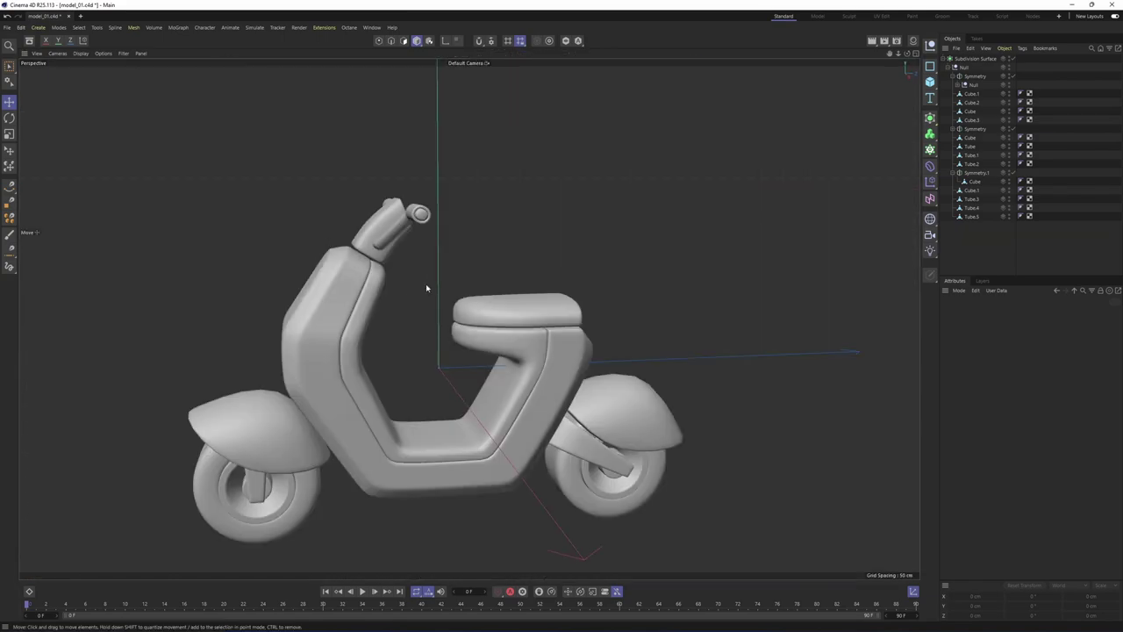
alt+drag(427, 284, 542, 258)
alt+middle_drag(541, 259, 527, 269)
scroll(466, 362, up, 2)
scroll(466, 361, up, 5)
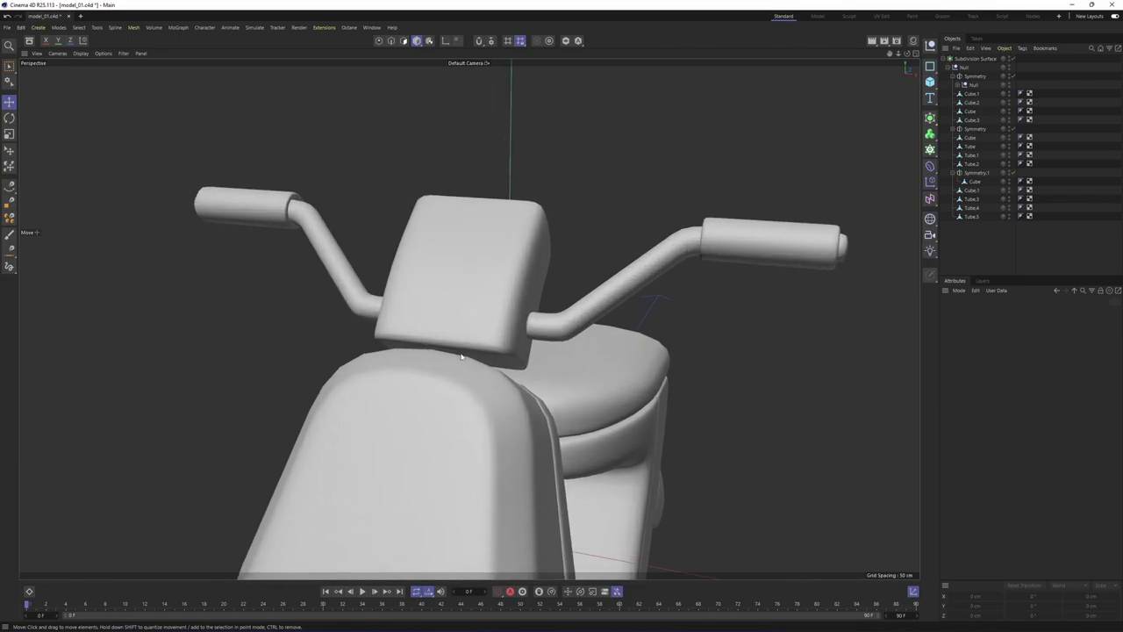
Inspect the upper edges and polygons of the front body shell, with and without subdivision smoothing
click(971, 120)
click(971, 120)
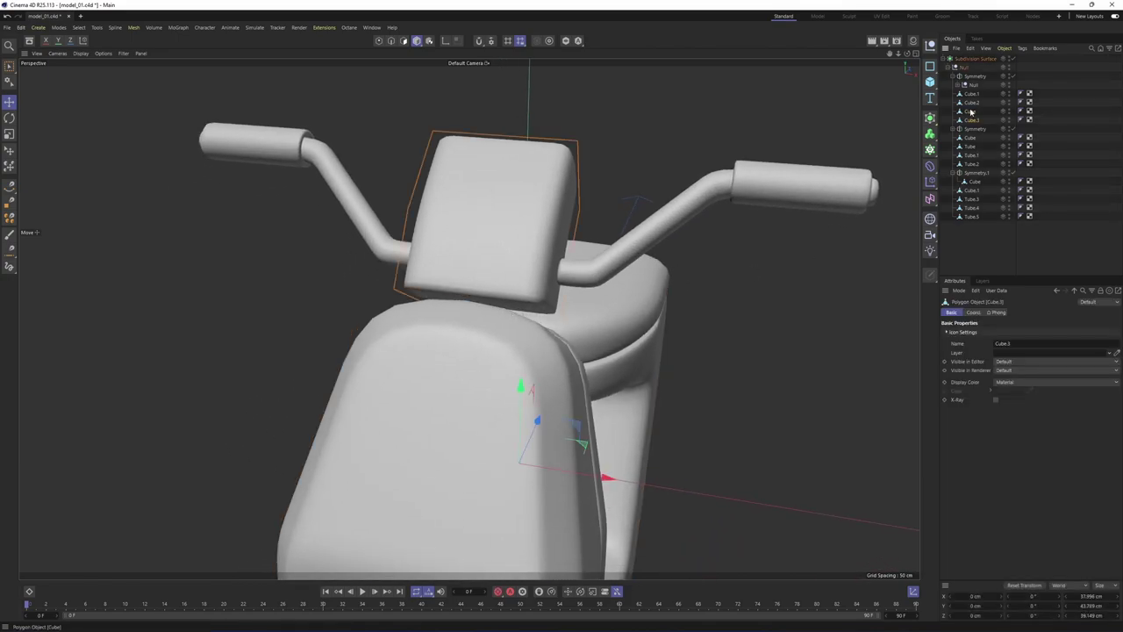
click(971, 111)
key(q)
scroll(511, 320, up, 2)
key(Return)
alt+drag(469, 319, 450, 297)
key(q)
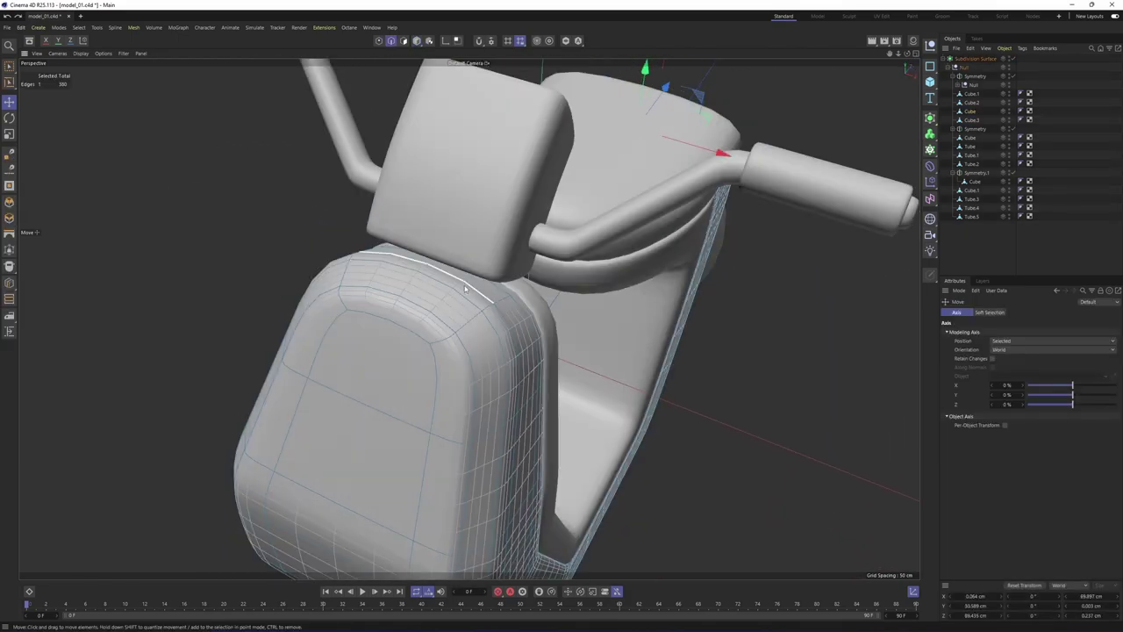
key(Return)
click(457, 277)
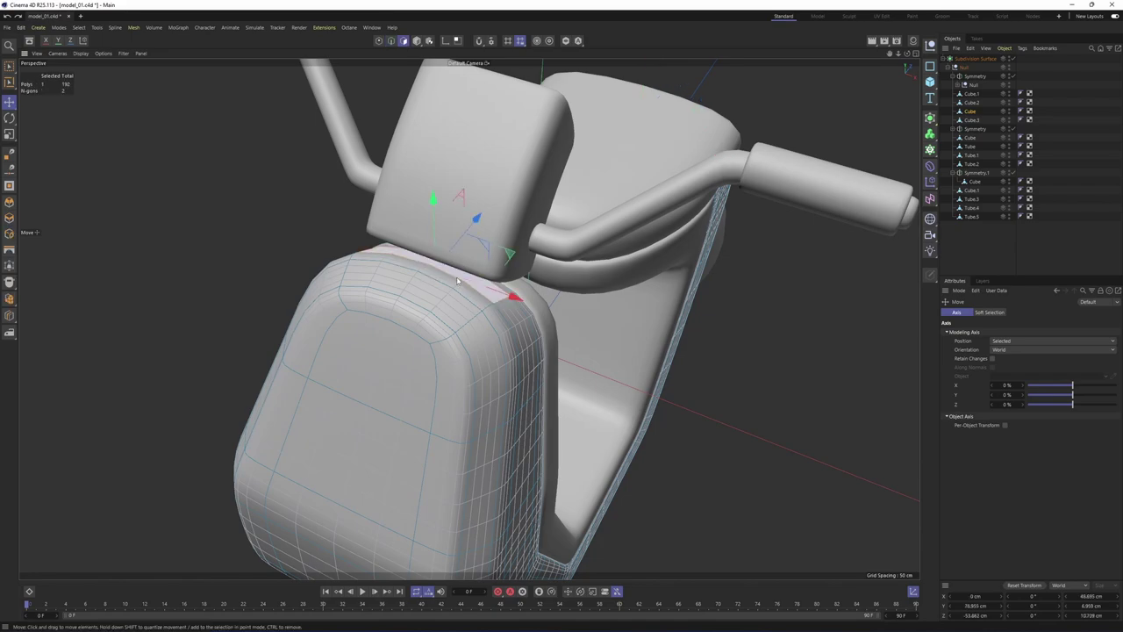
key(q)
key(q)
alt+drag(514, 295, 512, 199)
key(Return)
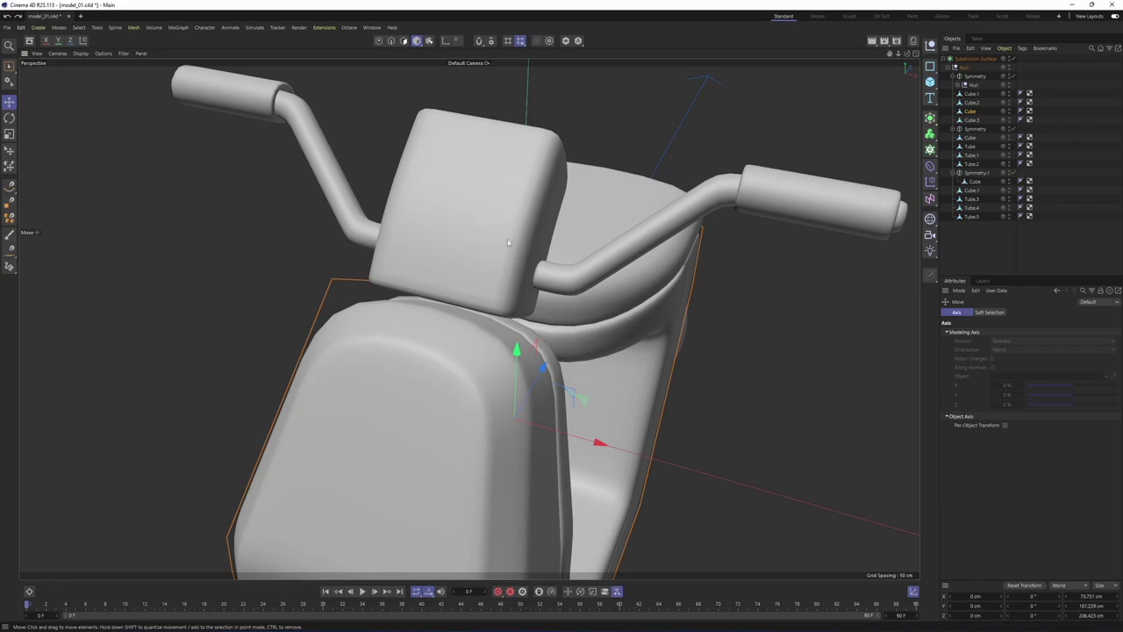
alt+drag(507, 243, 446, 337)
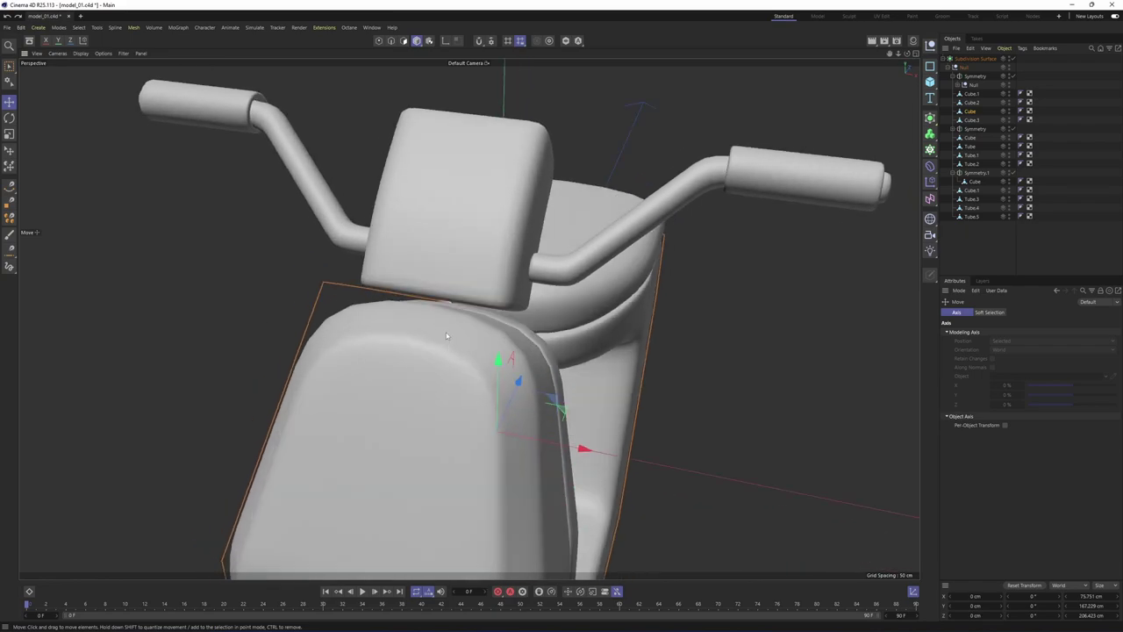
Select the edge loop running across the front body shell and slide it upward with Edge Slide by 17.56 cm
key(Return)
alt+drag(423, 449, 459, 161)
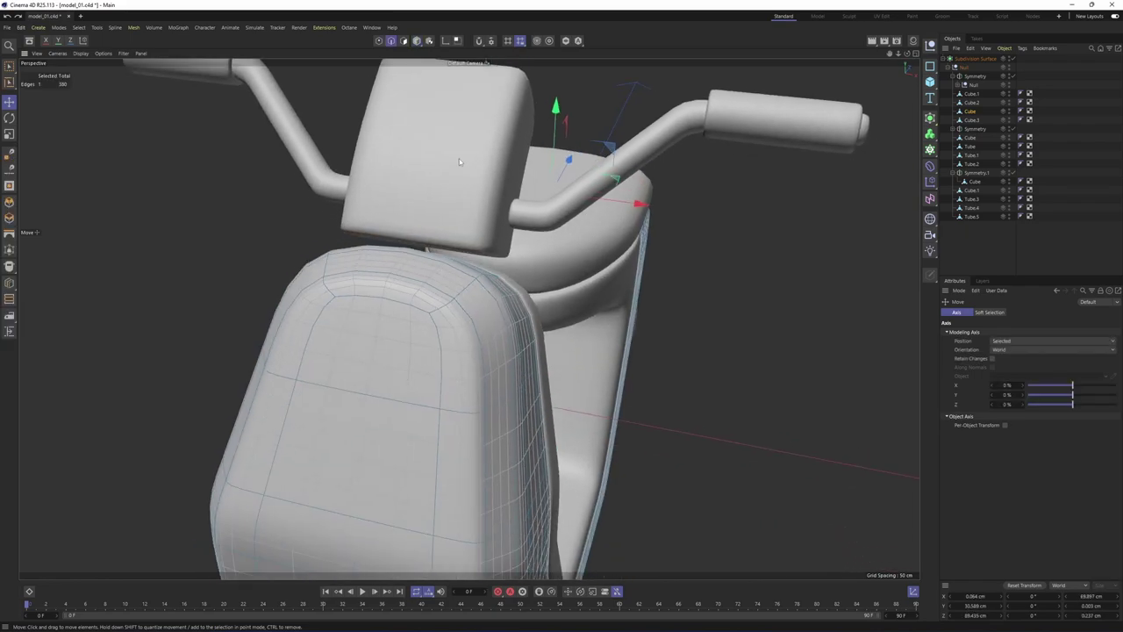
double_click(380, 393)
right_click(656, 328)
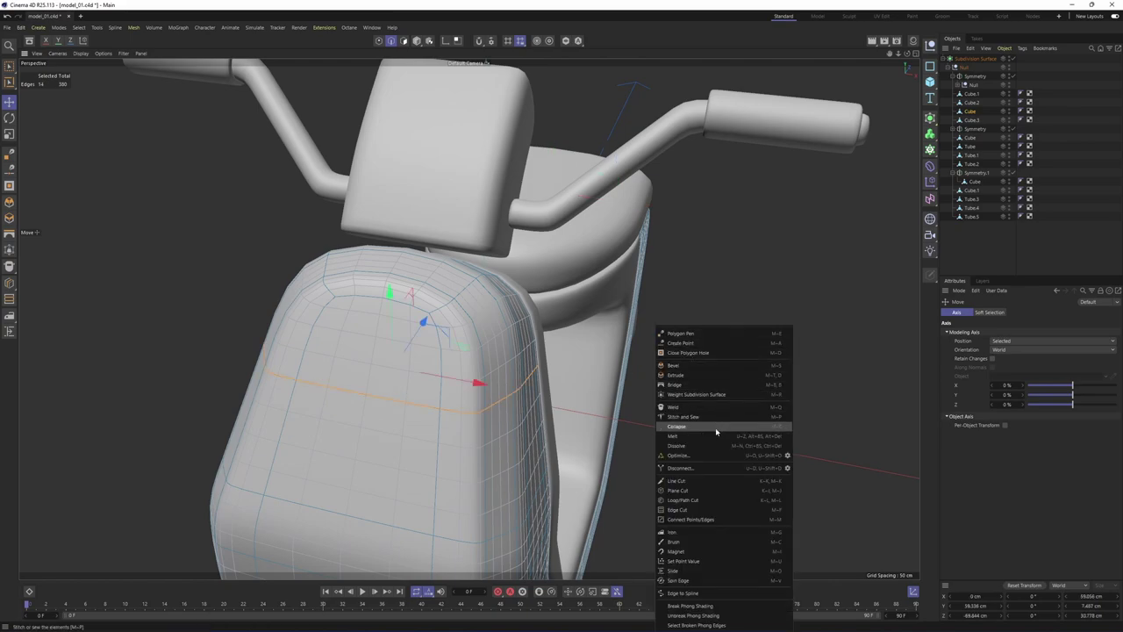
click(694, 572)
alt+drag(466, 383, 496, 406)
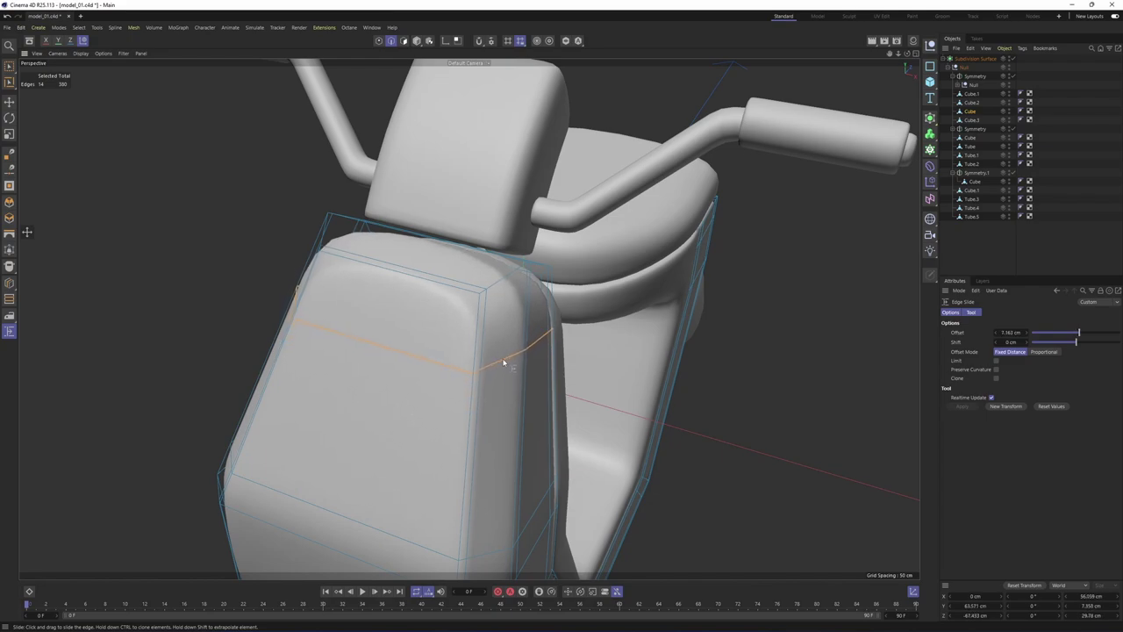
drag(491, 358, 496, 357)
drag(506, 314, 460, 232)
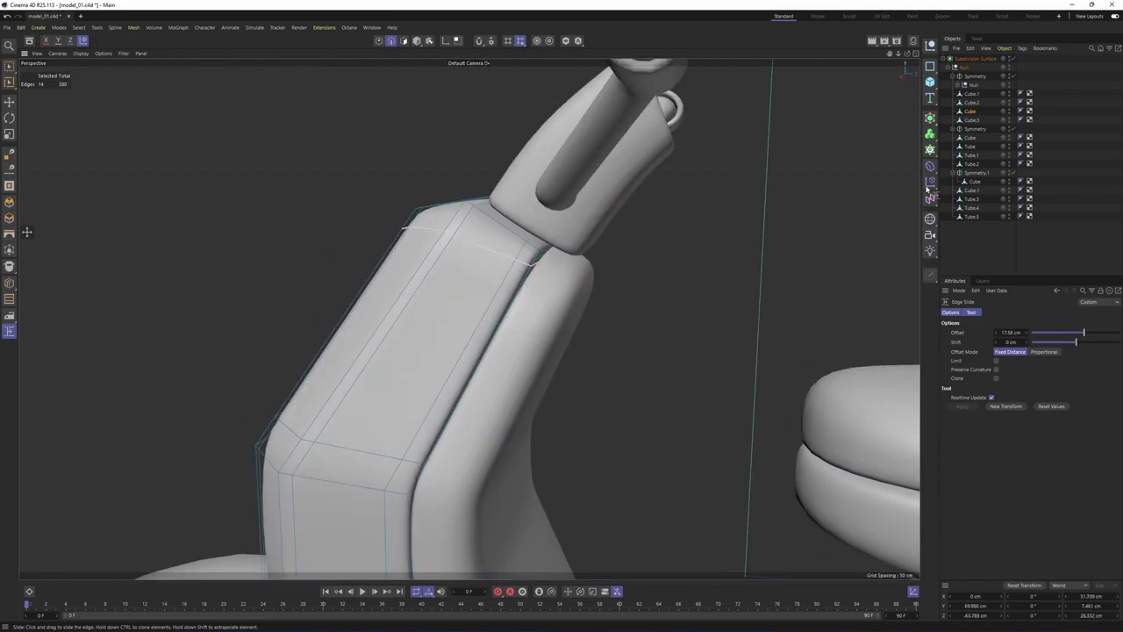
Select the edge loop running around the upper end of the inner leg-shield panel (Cube.1)
click(973, 103)
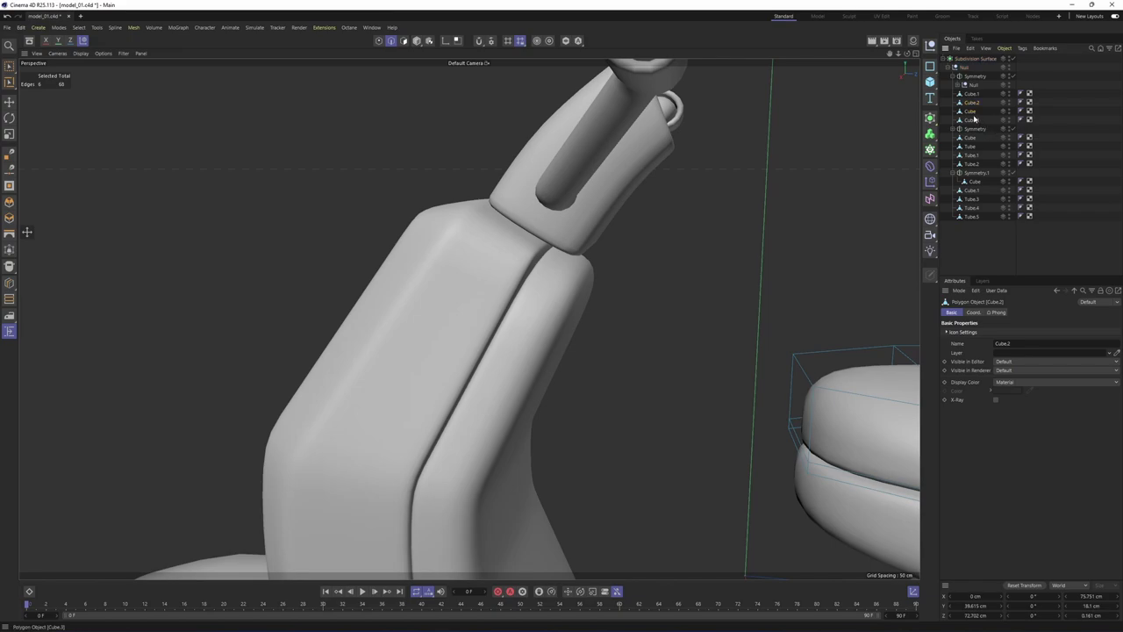
click(972, 111)
click(970, 93)
alt+drag(628, 220, 505, 288)
double_click(471, 341)
scroll(556, 275, up, 6)
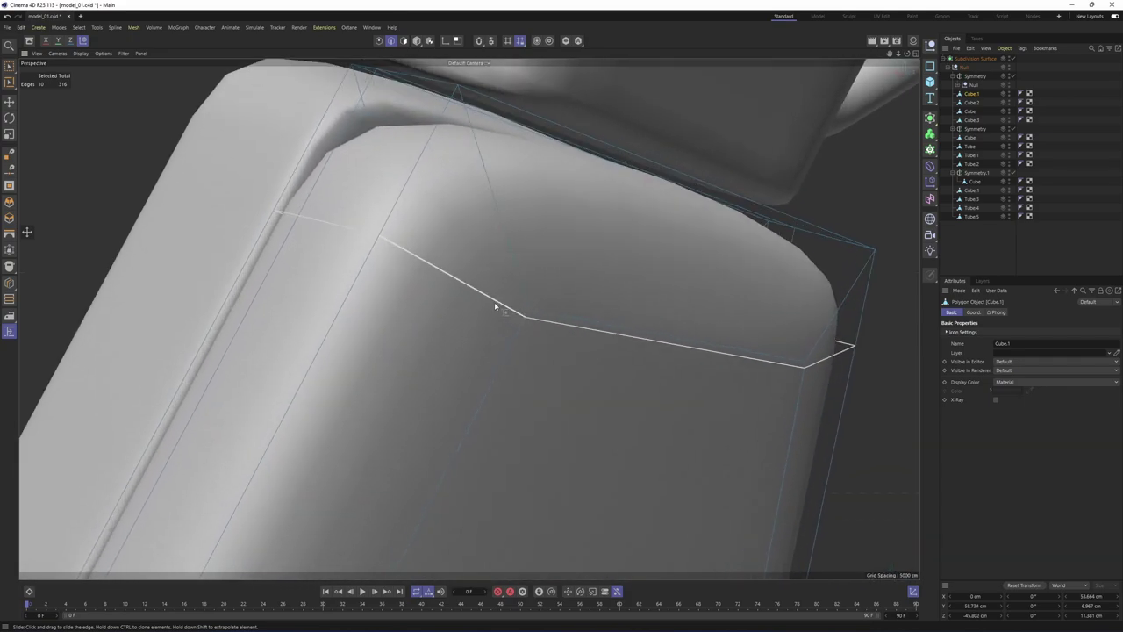
Try to slide the inner panel's edge loop farther up toward its top edge with Edge Slide, and undo the slide
alt+drag(535, 313, 572, 322)
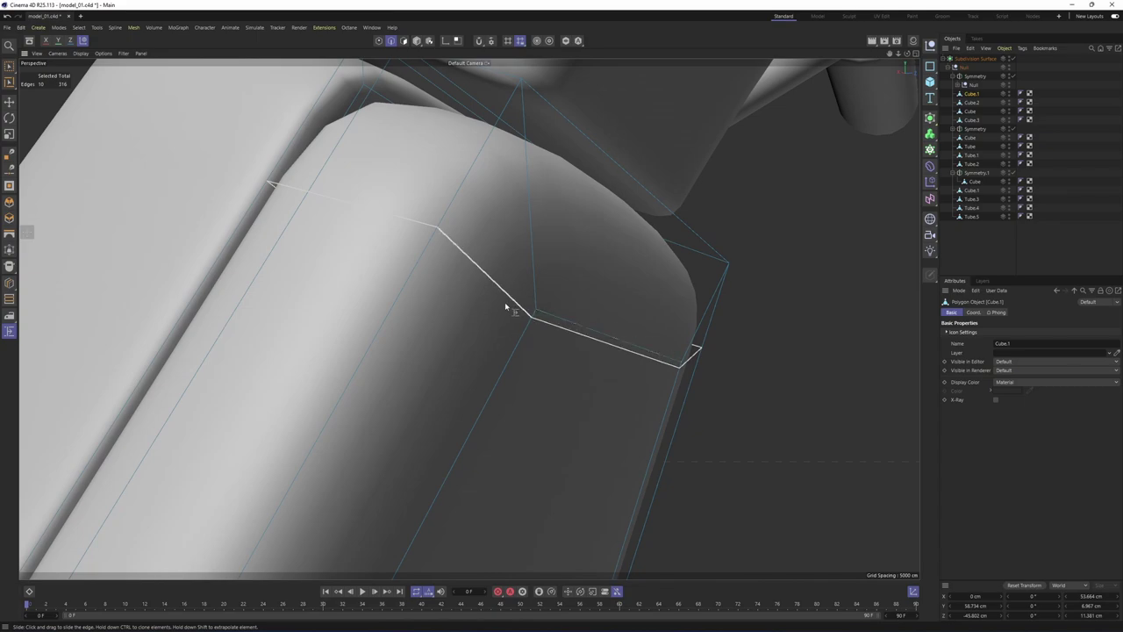
drag(497, 285, 531, 255)
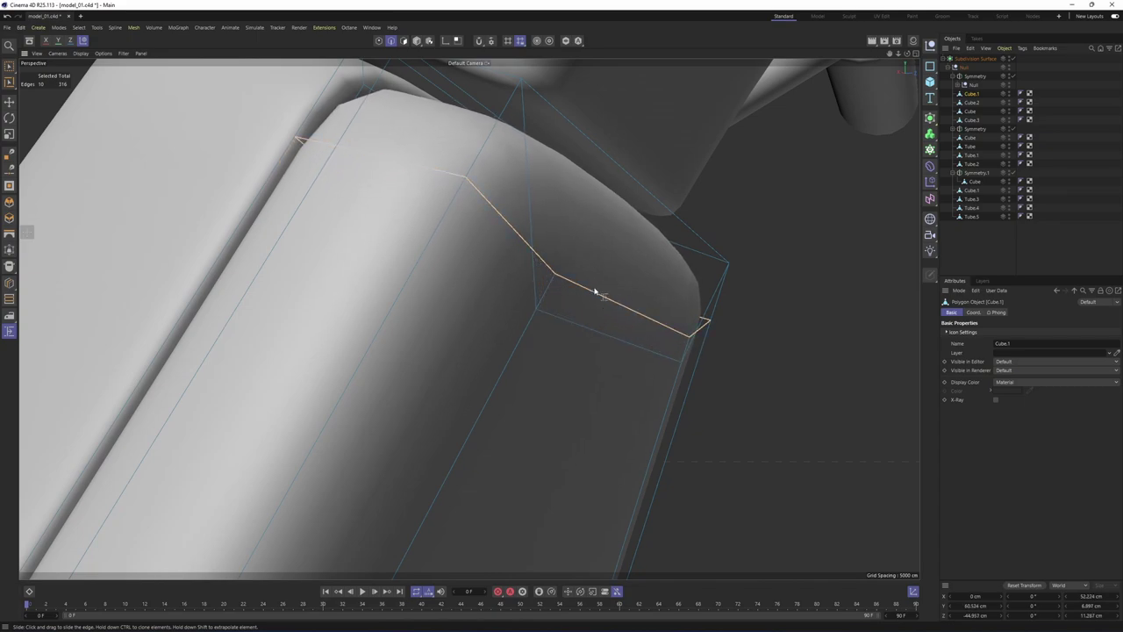
alt+drag(595, 288, 569, 304)
alt+drag(569, 304, 518, 342)
key(ctrl+z)
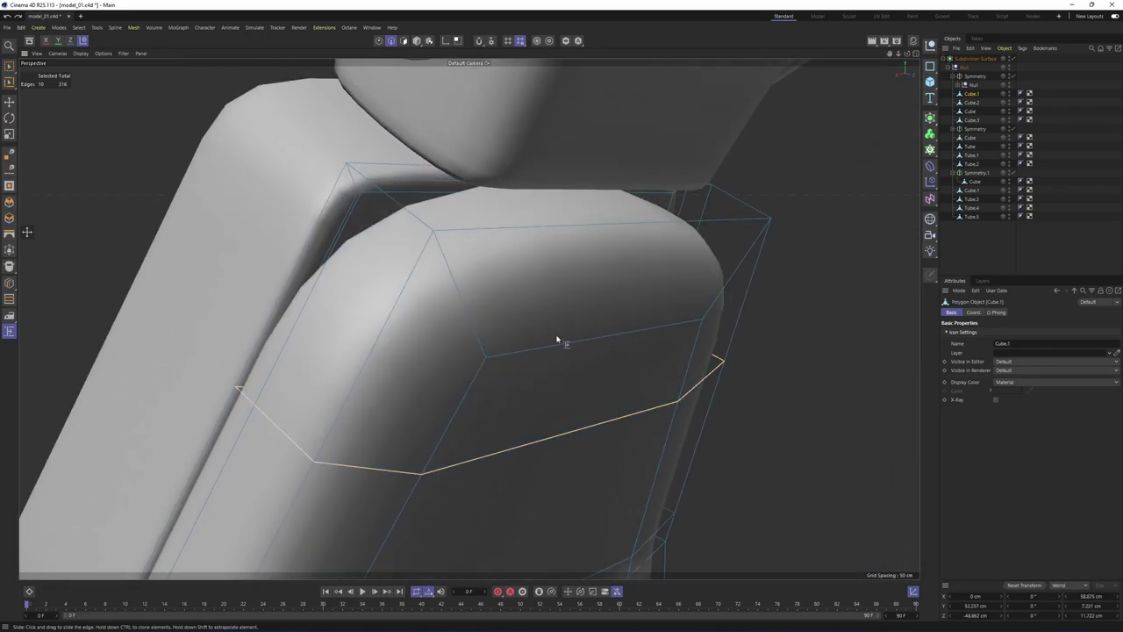
Slide the inner panel's edge loop up toward its top edge with Edge Slide in Proportional offset mode
right_click(694, 325)
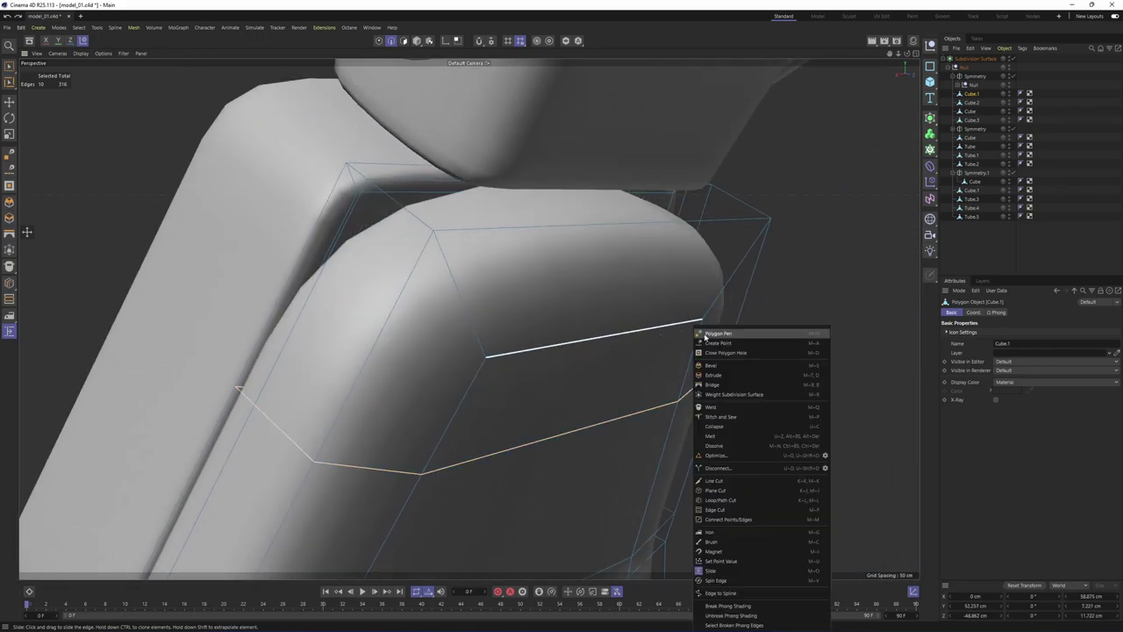
click(722, 572)
alt+drag(752, 497, 810, 406)
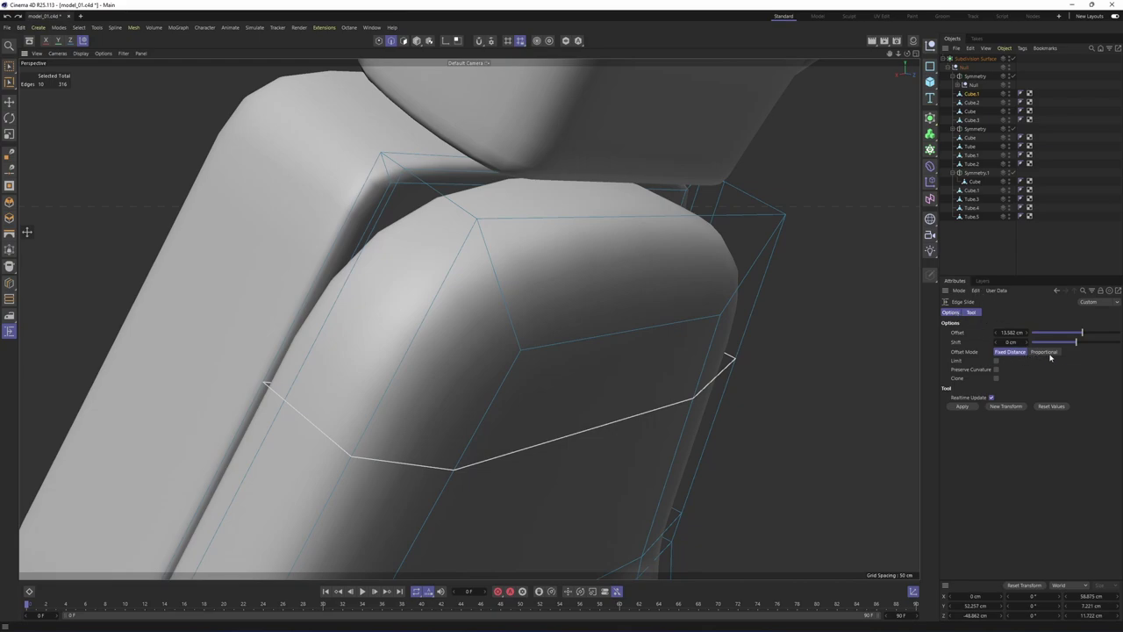
click(1046, 352)
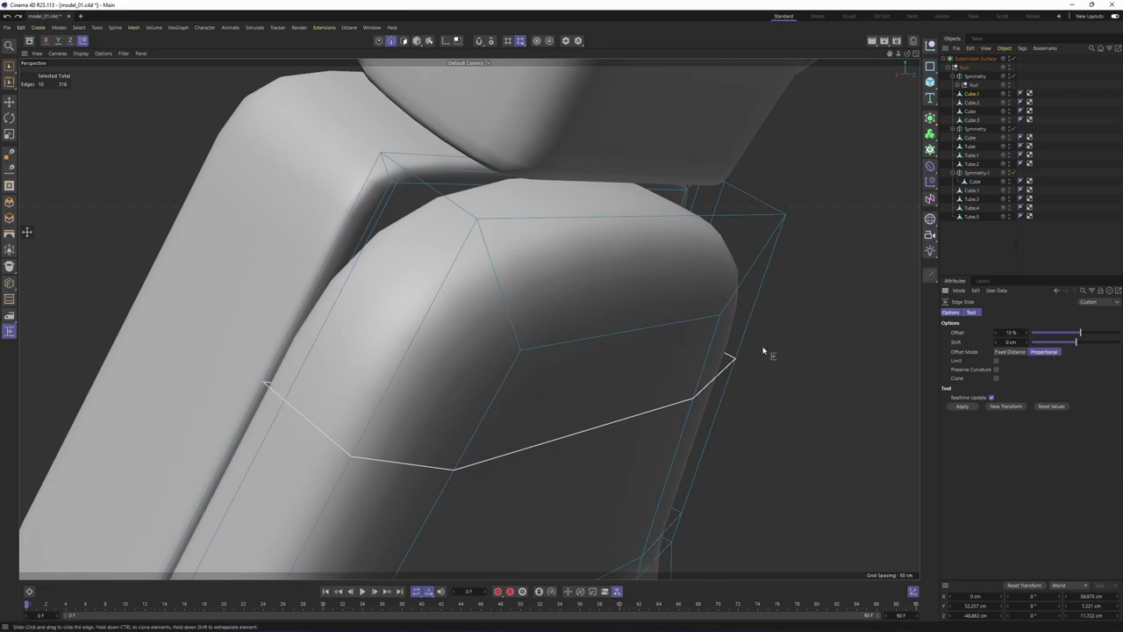
drag(419, 474, 489, 330)
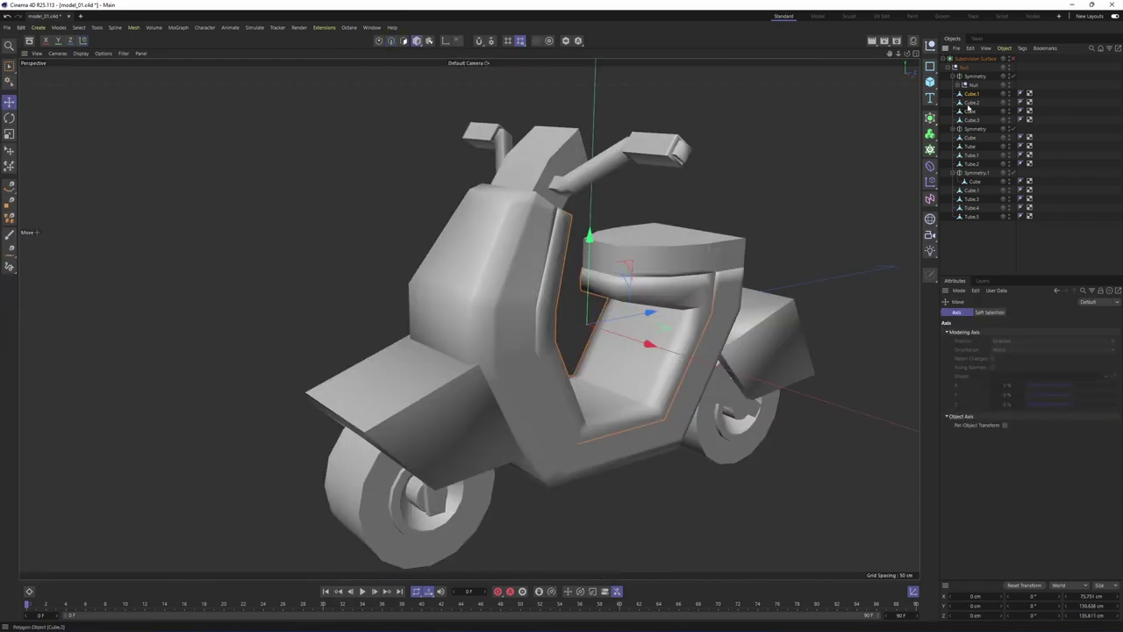
Split the front body shell's polygon just above the front fender into a separate object
alt+drag(413, 316, 480, 304)
click(480, 304)
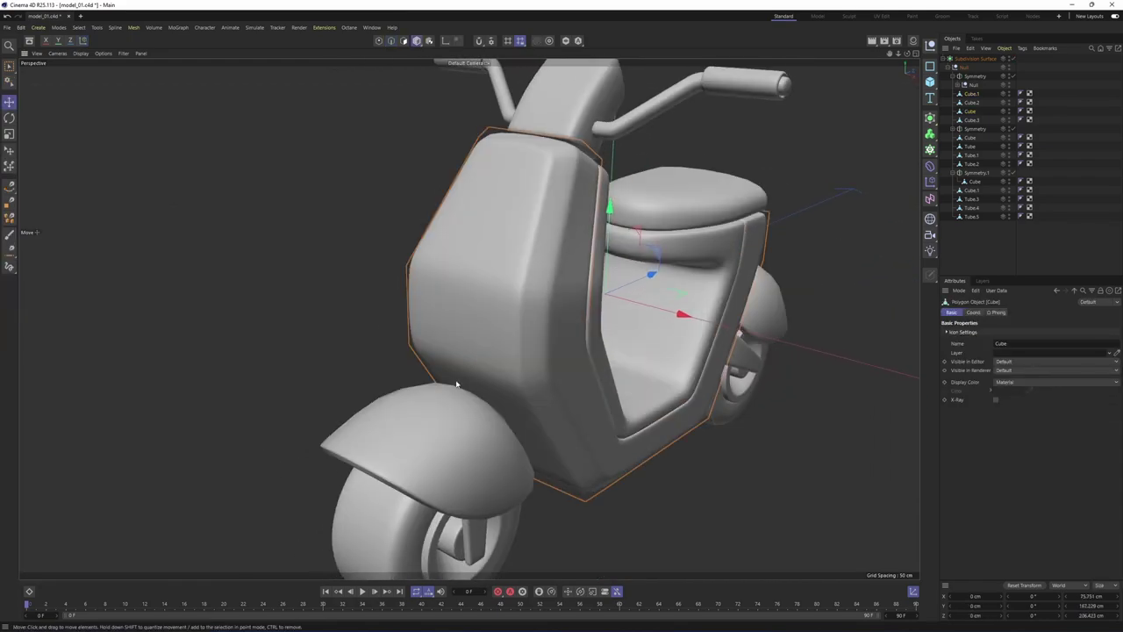
key(F5)
scroll(303, 479, up, 5)
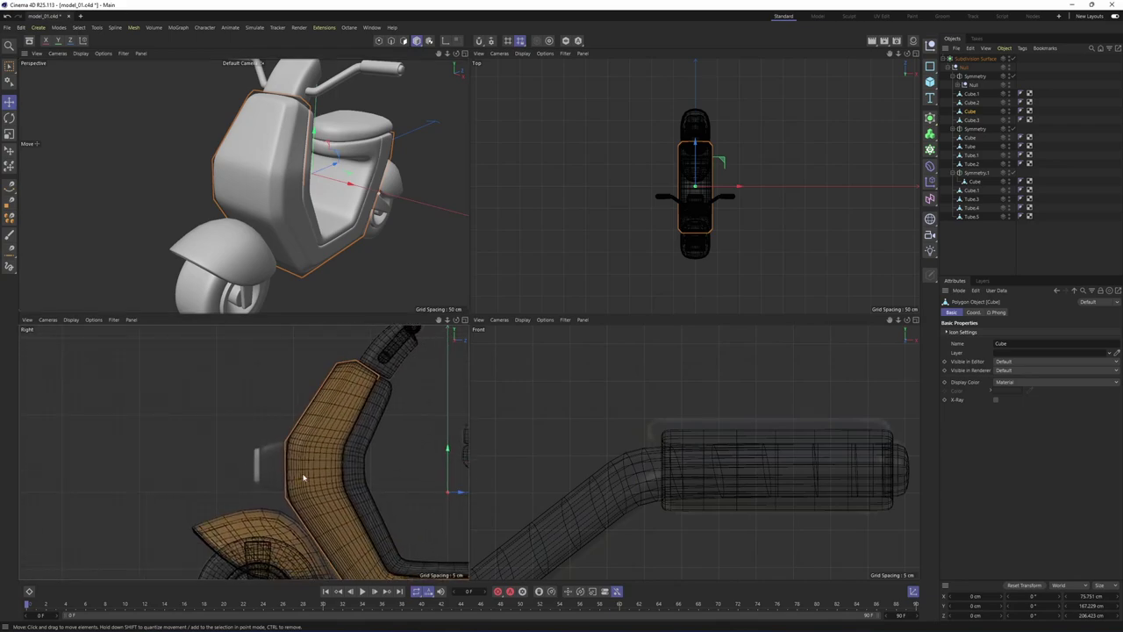
key(F1)
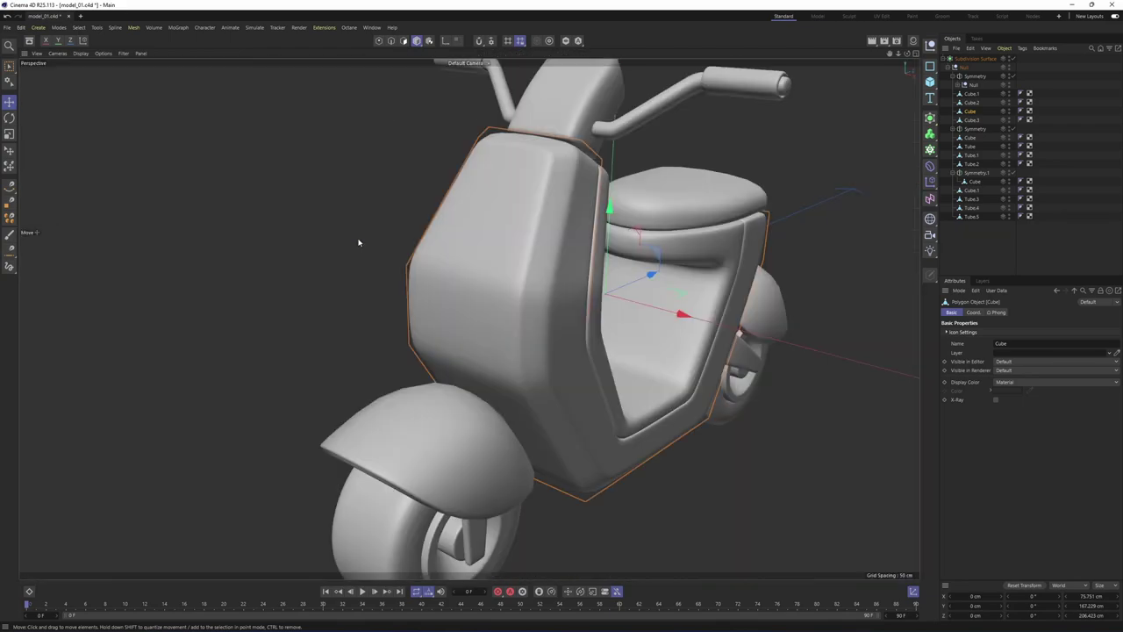
scroll(359, 243, up, 3)
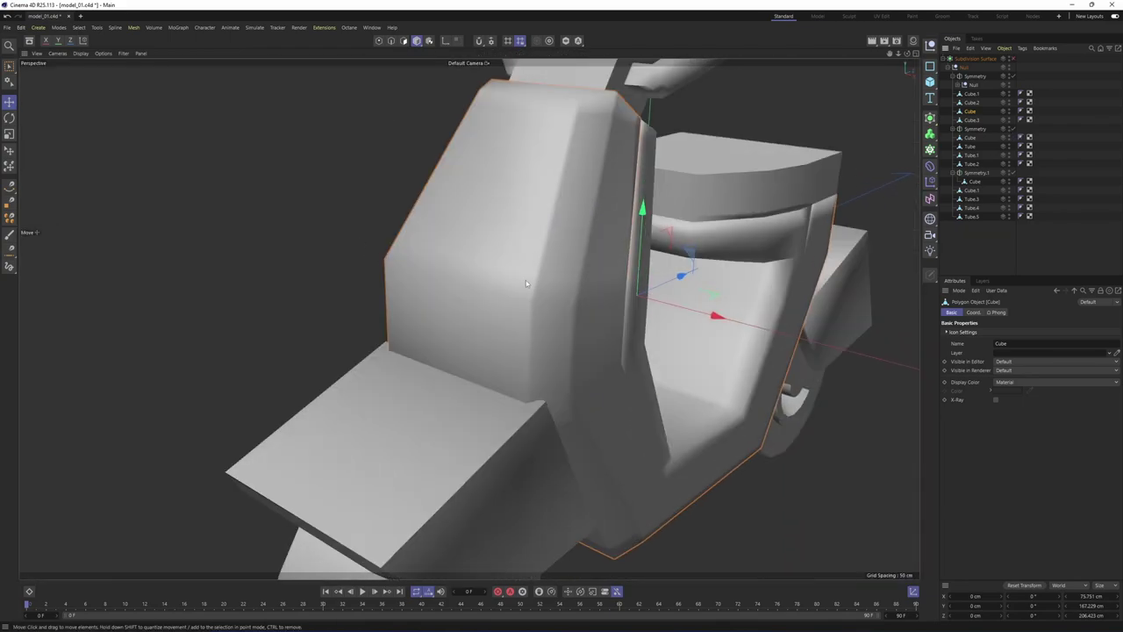
click(404, 42)
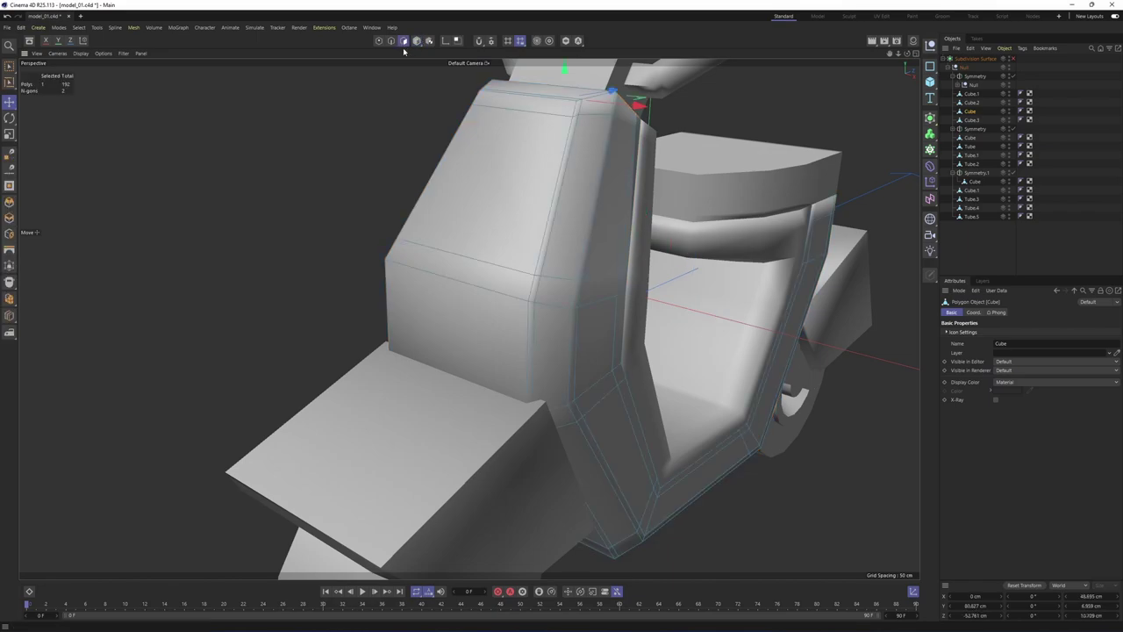
middle_click(472, 399)
middle_click(306, 233)
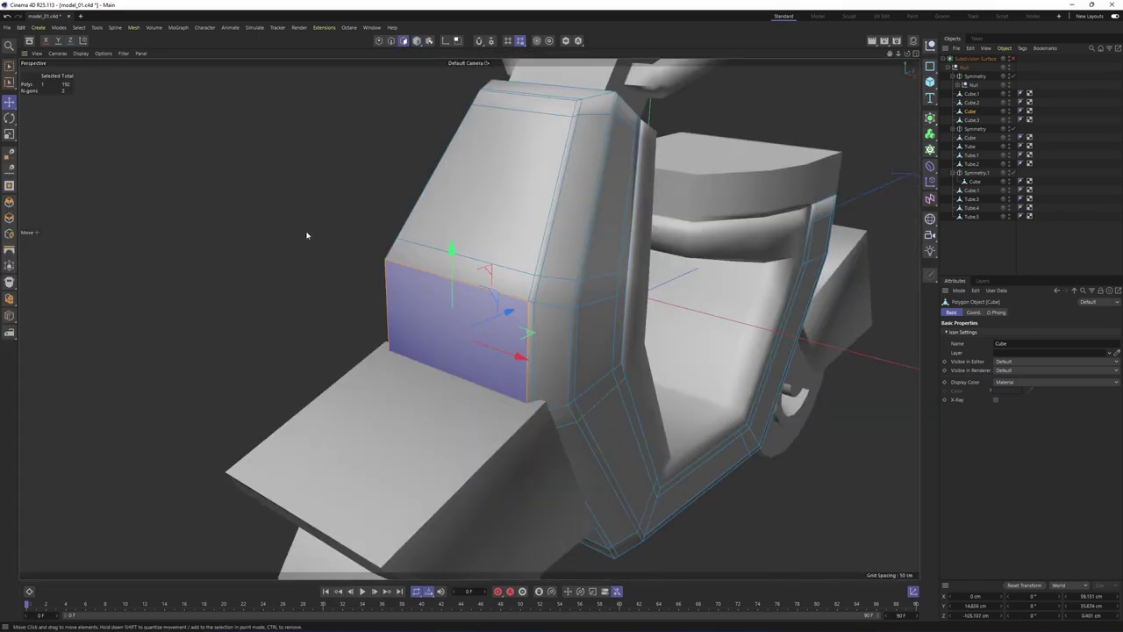
right_click(616, 221)
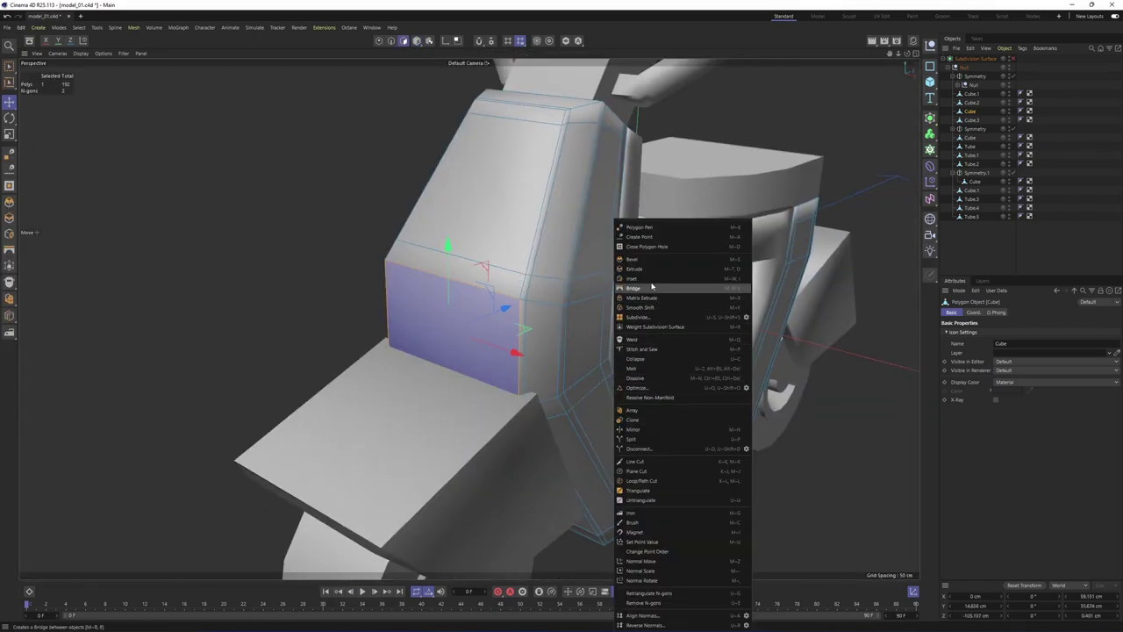
click(634, 439)
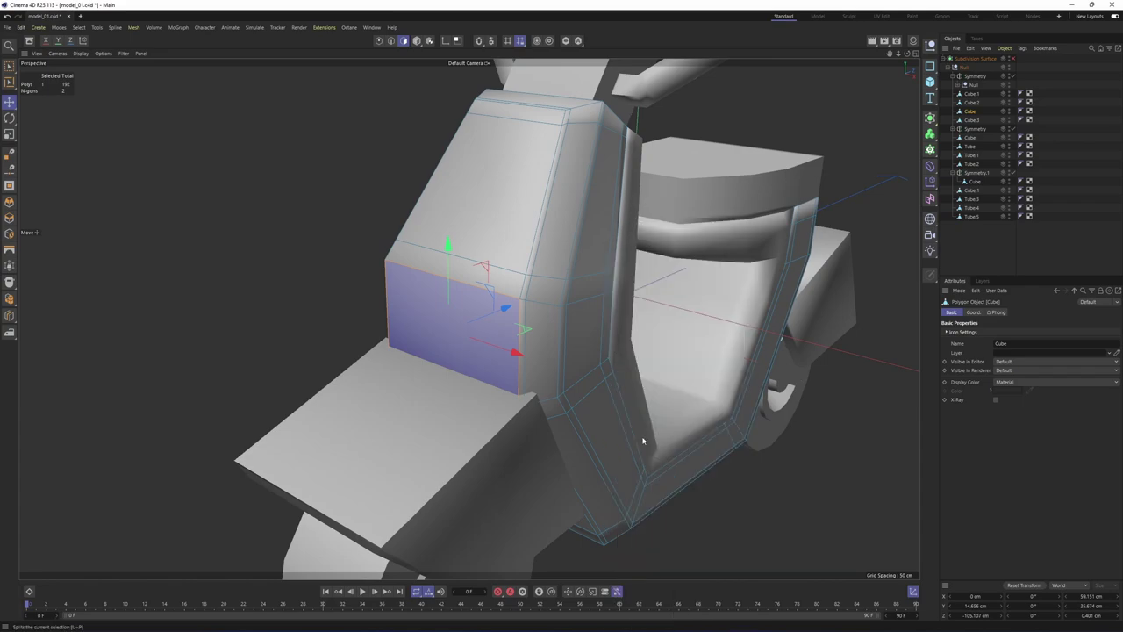
Scale the split polygon horizontally to about 50 cm wide in the front view to match the headlight housing in the reference
middle_click(460, 427)
middle_click(646, 479)
scroll(647, 479, down, 10)
alt+middle_drag(647, 479, 597, 346)
scroll(594, 346, up, 6)
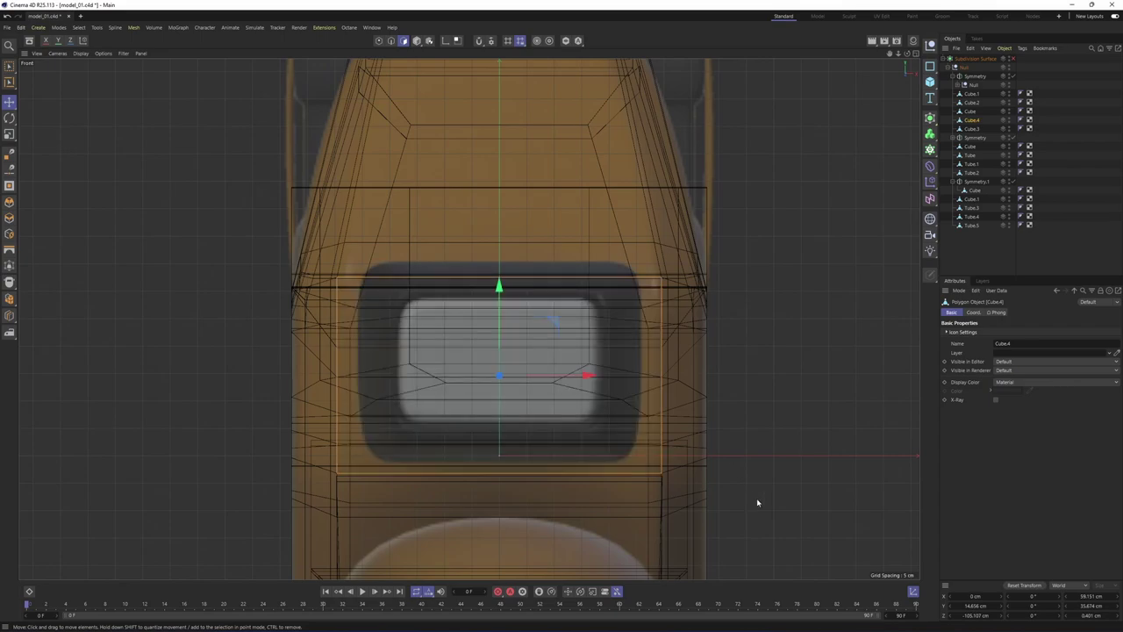
middle_click(499, 320)
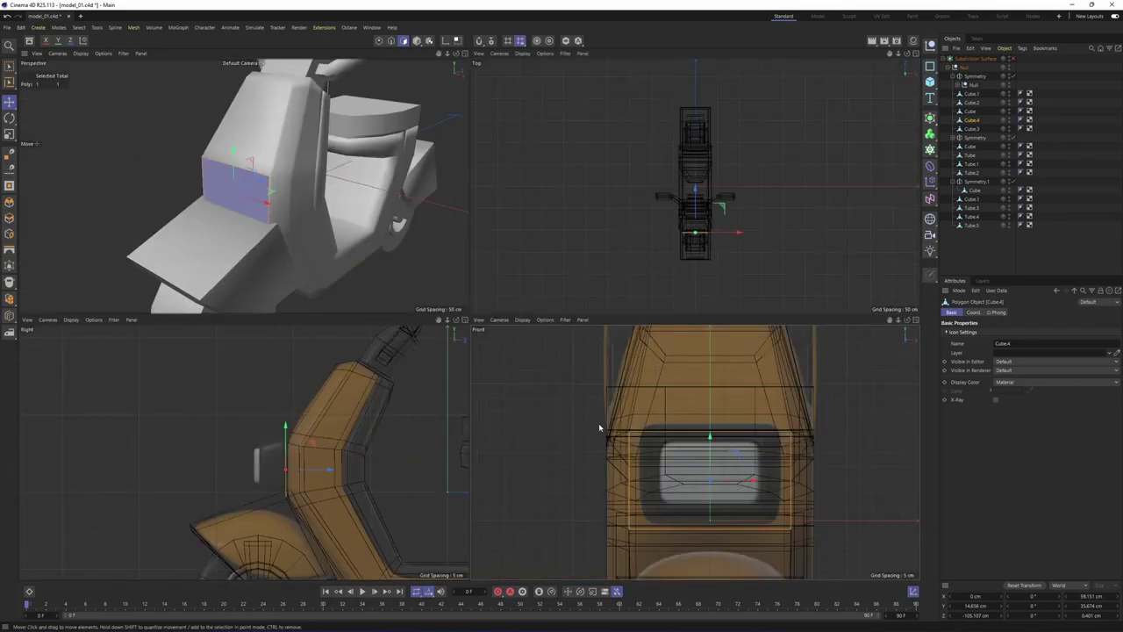
middle_click(673, 421)
key(t)
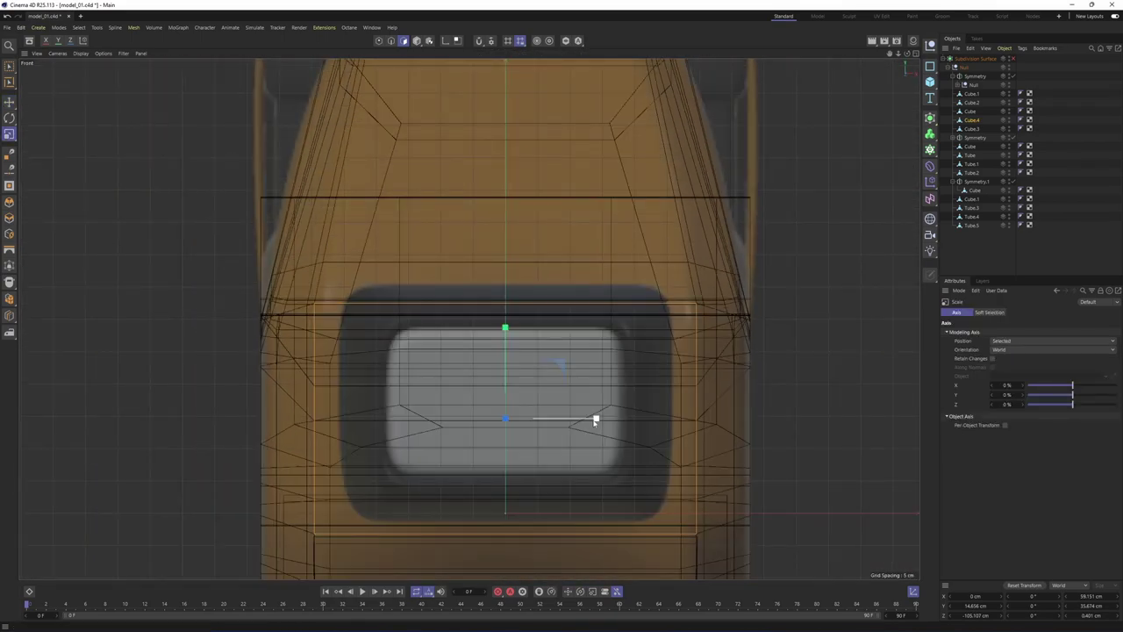
drag(594, 422, 583, 419)
middle_click(583, 418)
middle_click(278, 260)
alt+middle_drag(511, 363, 485, 332)
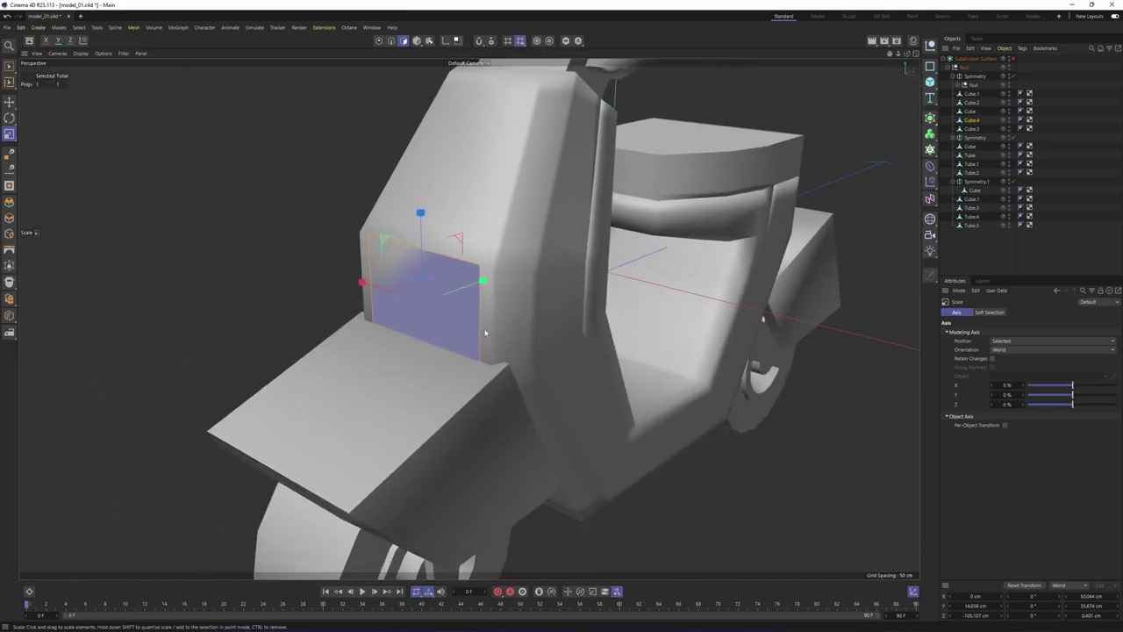
Extrude the headlight polygon forward from the body with an offset of -15.1 cm, following the side-view reference
middle_click(486, 332)
middle_click(377, 285)
scroll(479, 367, up, 3)
middle_click(483, 372)
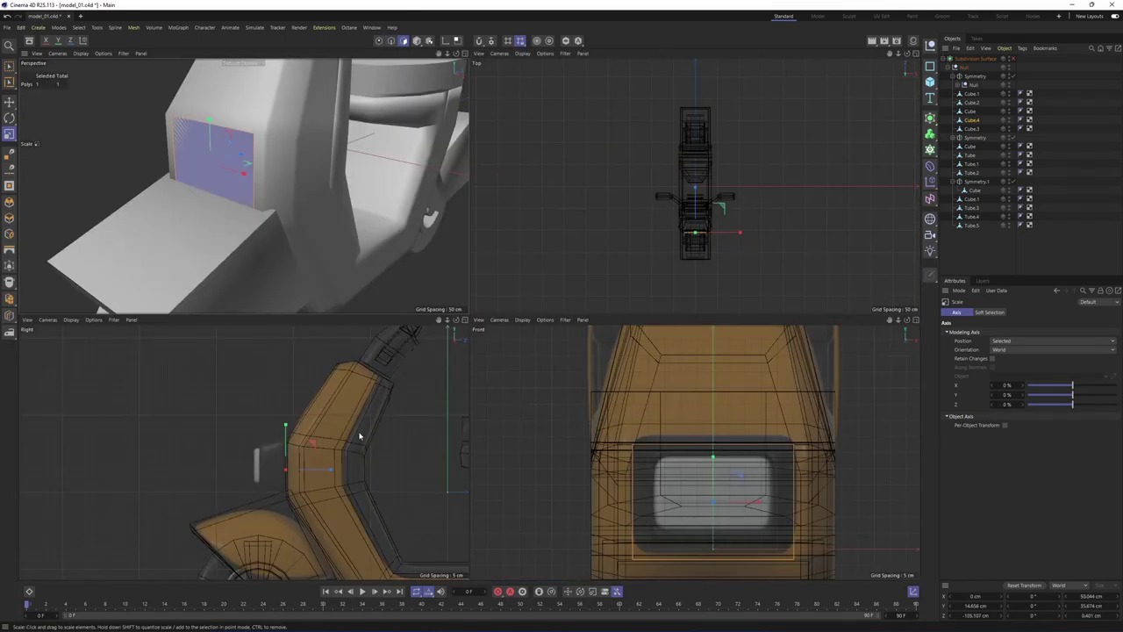
right_click(354, 271)
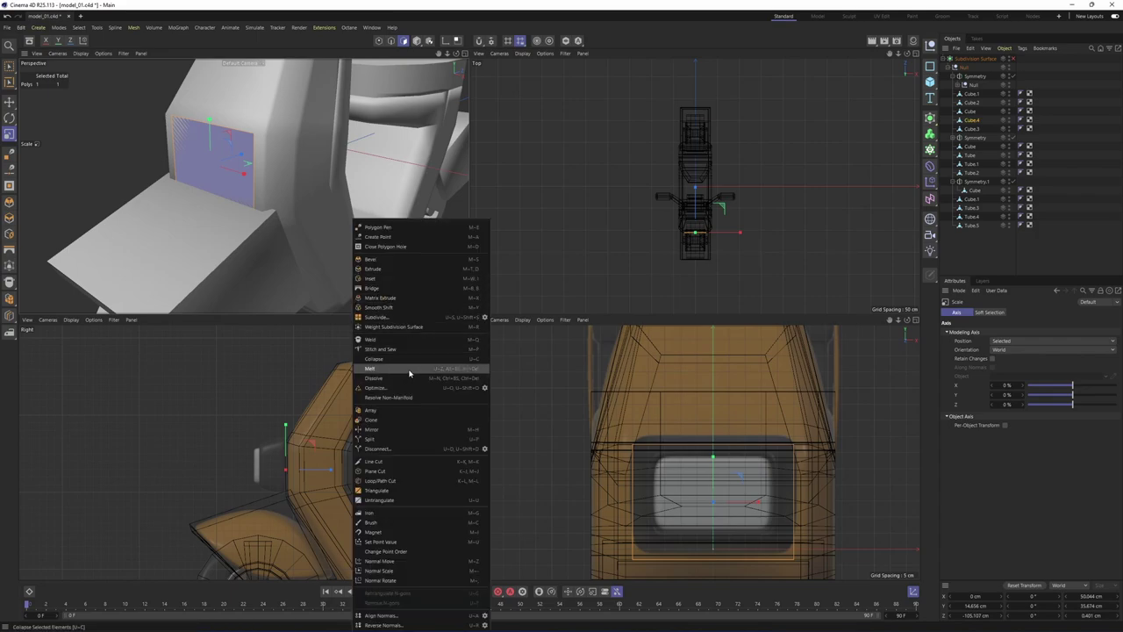
click(373, 267)
drag(367, 268, 314, 267)
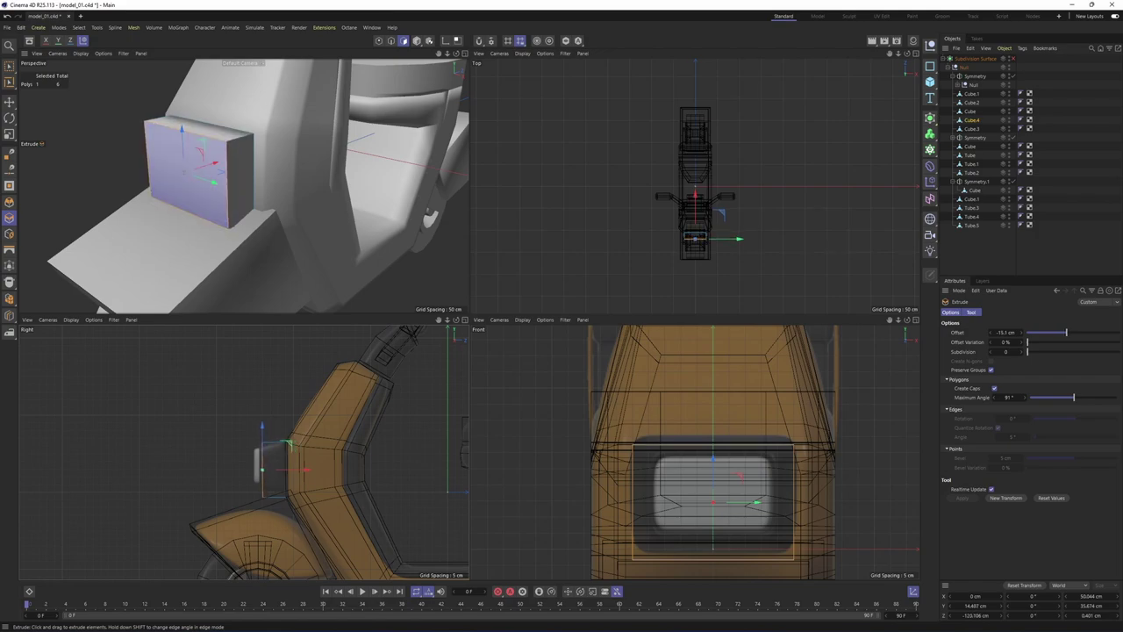
Scale the headlight housing's front face down to about 43.4 by 31 cm so the box tapers forward
middle_click(281, 258)
key(t)
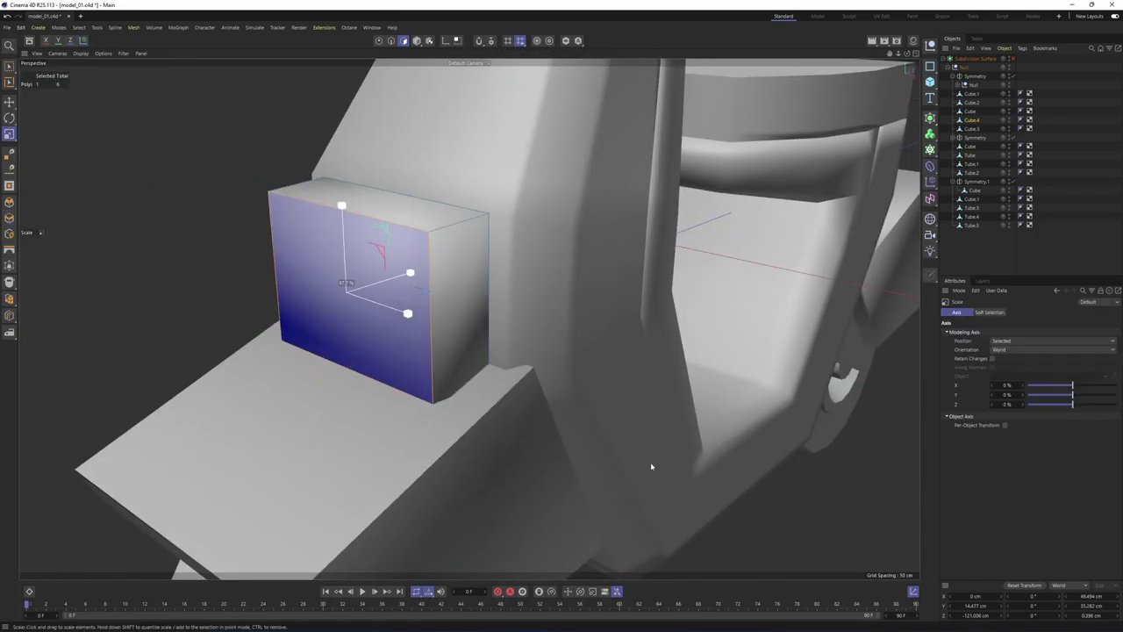
middle_click(437, 455)
middle_click(396, 296)
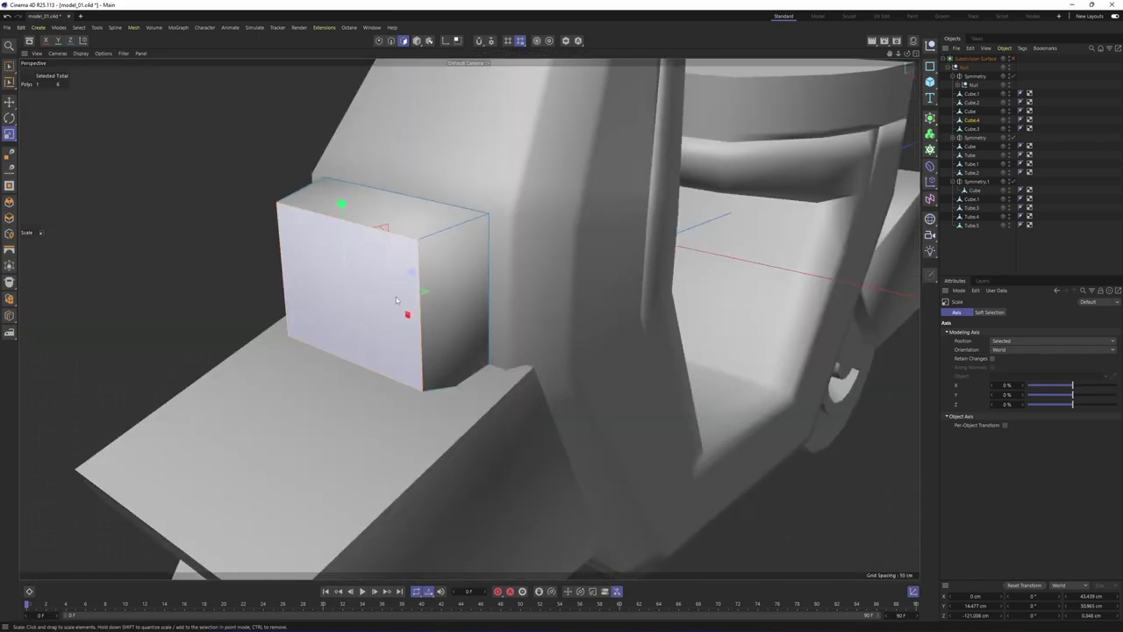
Inset the headlight housing's front face by 3.72 cm and extrude the inner face backward into the housing as a recess
alt+drag(395, 296, 575, 282)
right_click(527, 296)
click(559, 280)
alt+drag(455, 306, 401, 335)
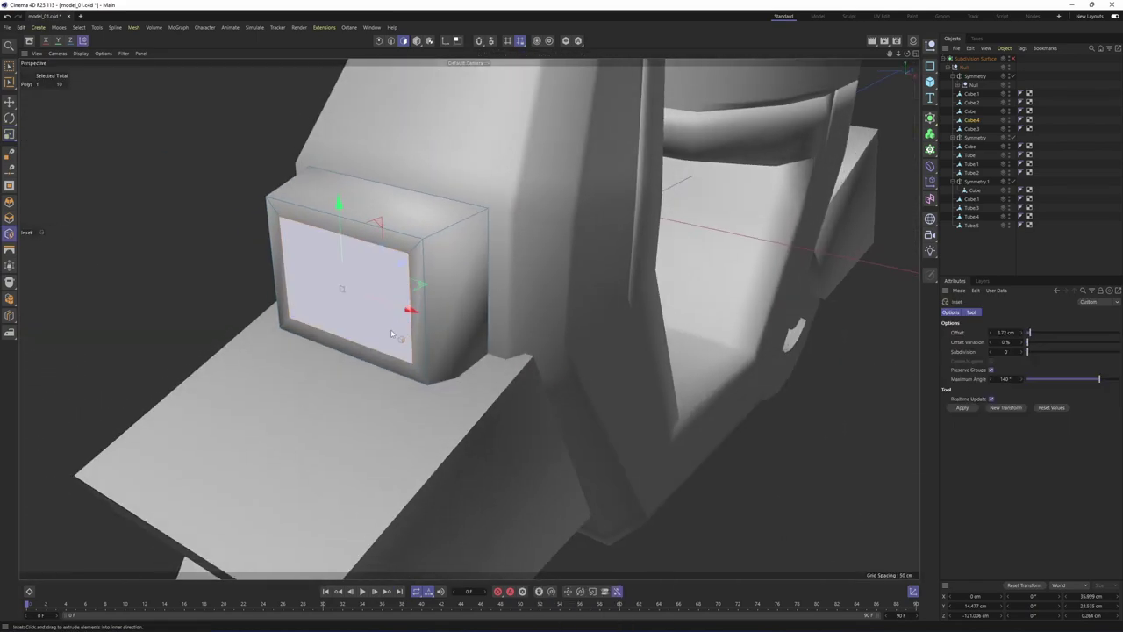
scroll(401, 335, up, 2)
key(e)
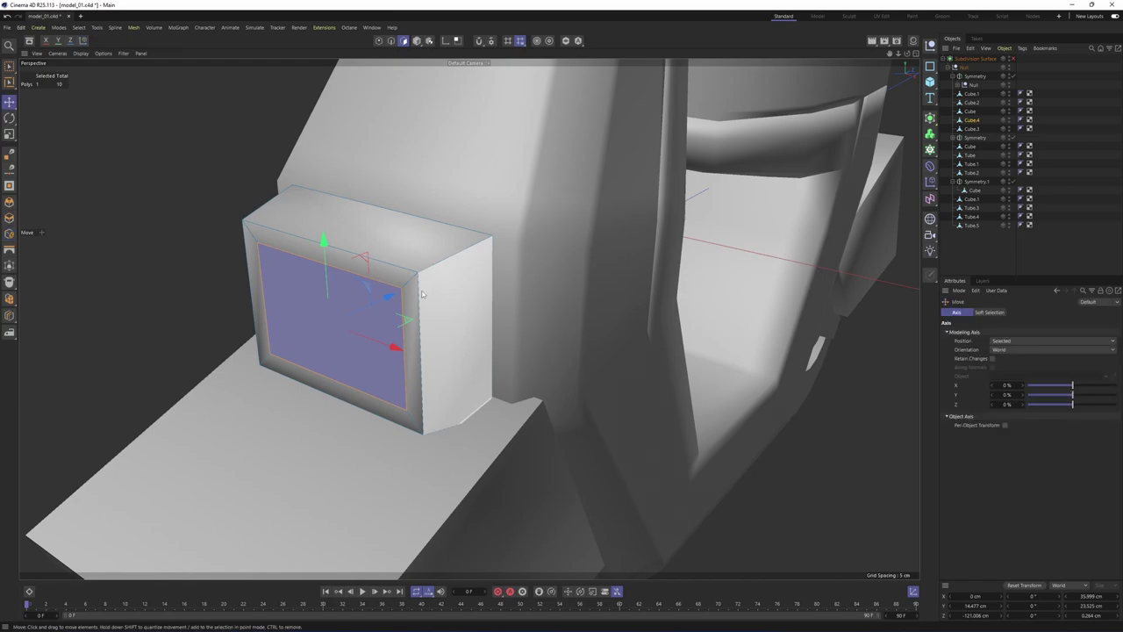
ctrl+drag(390, 307, 607, 329)
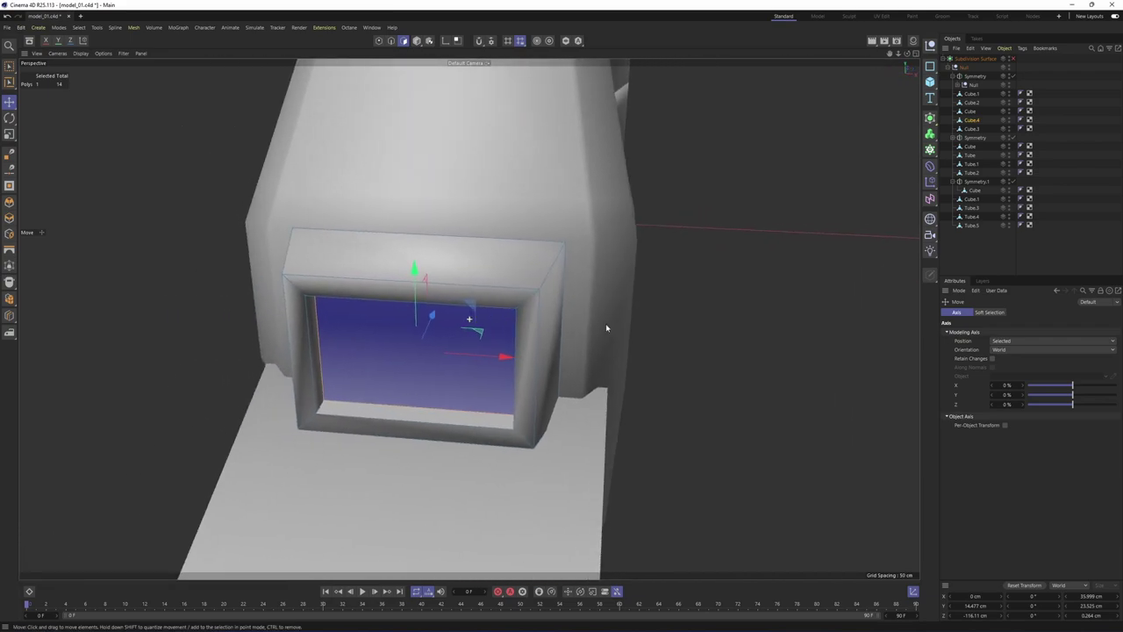
Turn smoothing on and add supporting loop cuts near the headlight housing's side, upper, lower and depth edges to sharpen its rounded corners
key(q)
right_click(660, 312)
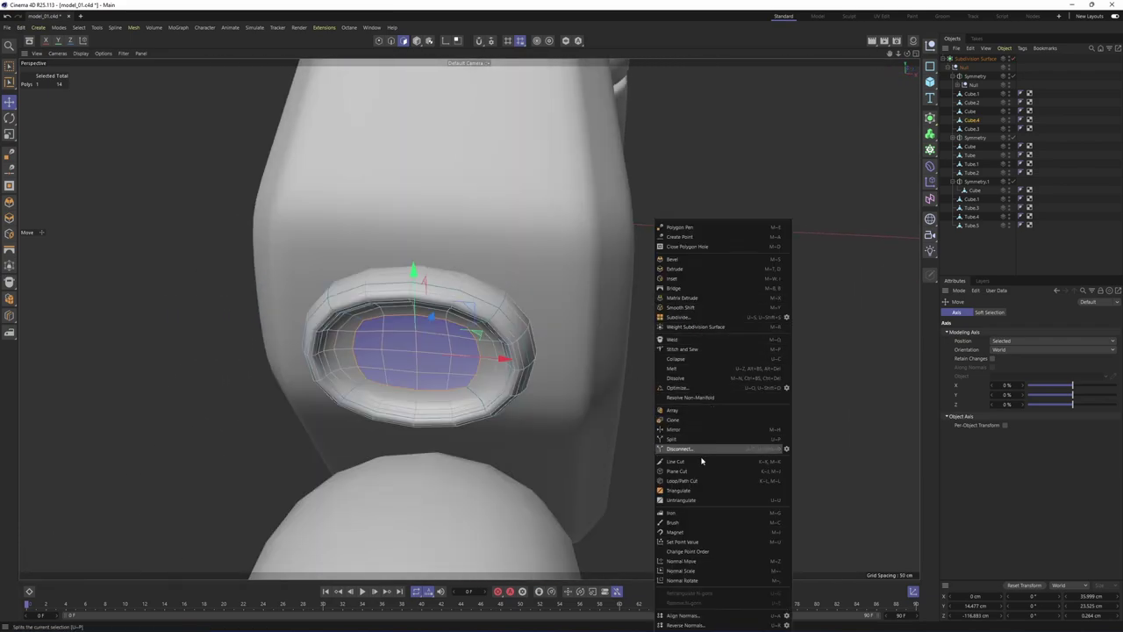
click(693, 482)
click(502, 306)
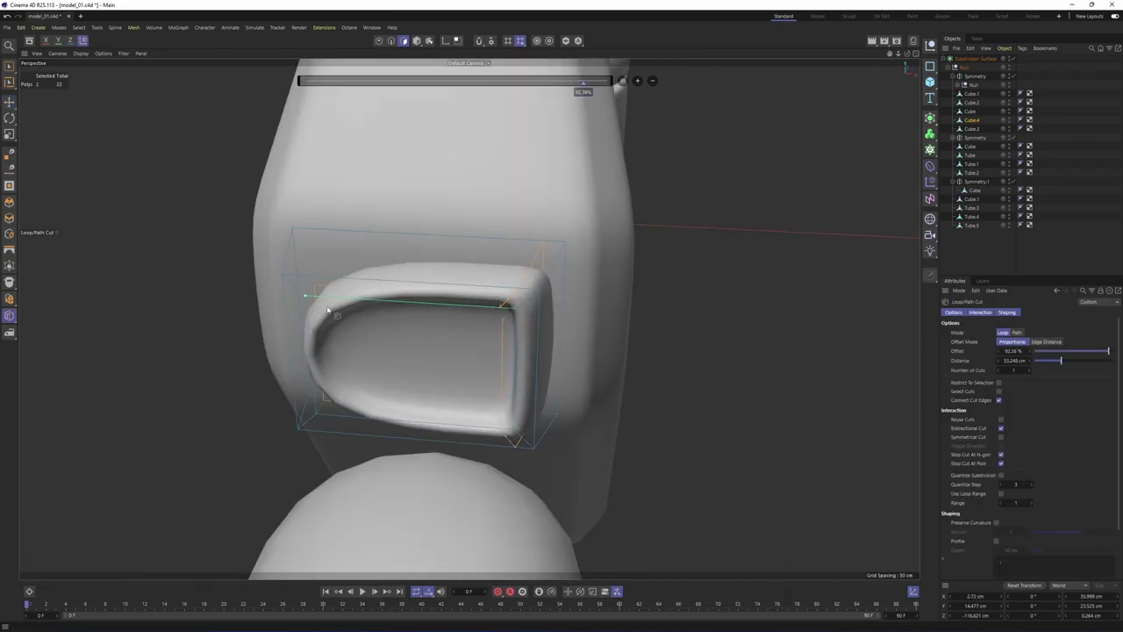
alt+drag(330, 301, 530, 361)
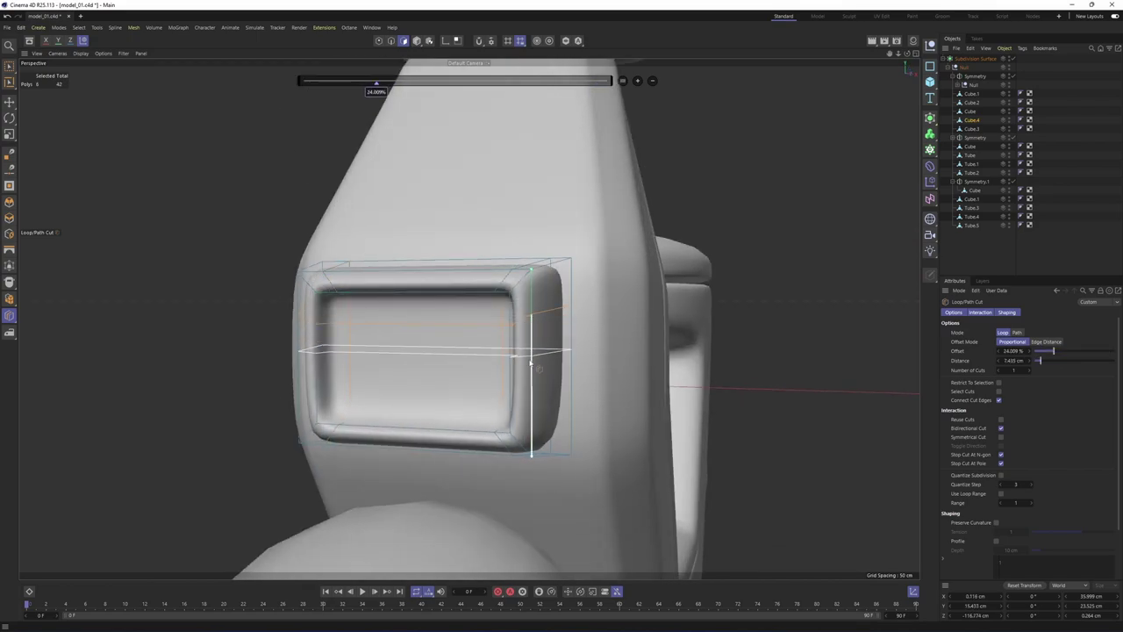
click(532, 412)
alt+drag(539, 414, 446, 381)
click(590, 466)
click(549, 464)
Turn smoothing off and split the nine polygons at the back of the headlight recess into a separate object
key(e)
key(q)
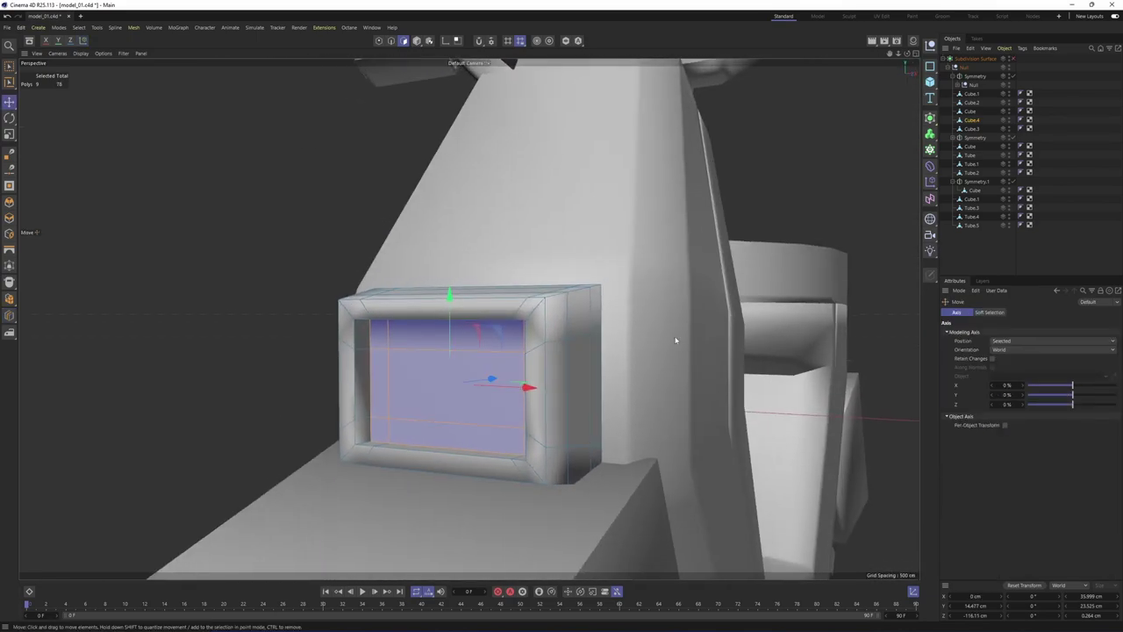
right_click(664, 328)
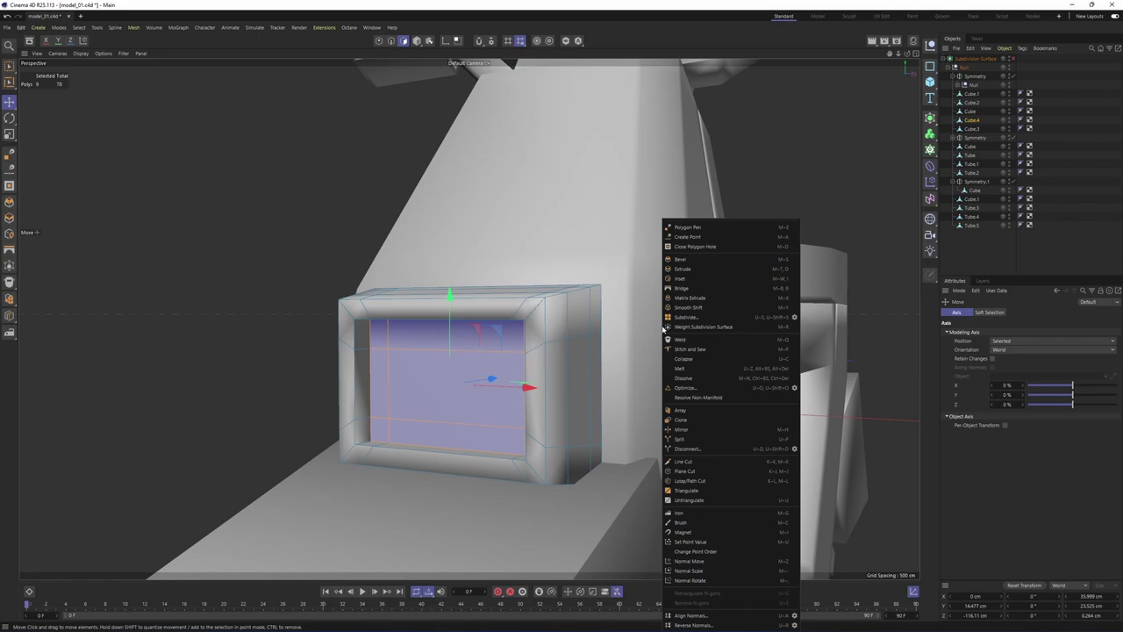
click(691, 440)
Extrude the split recess polygons forward into a solid headlight lens and turn smoothing back on
alt+drag(559, 307, 573, 395)
key(q)
alt+drag(526, 426, 636, 364)
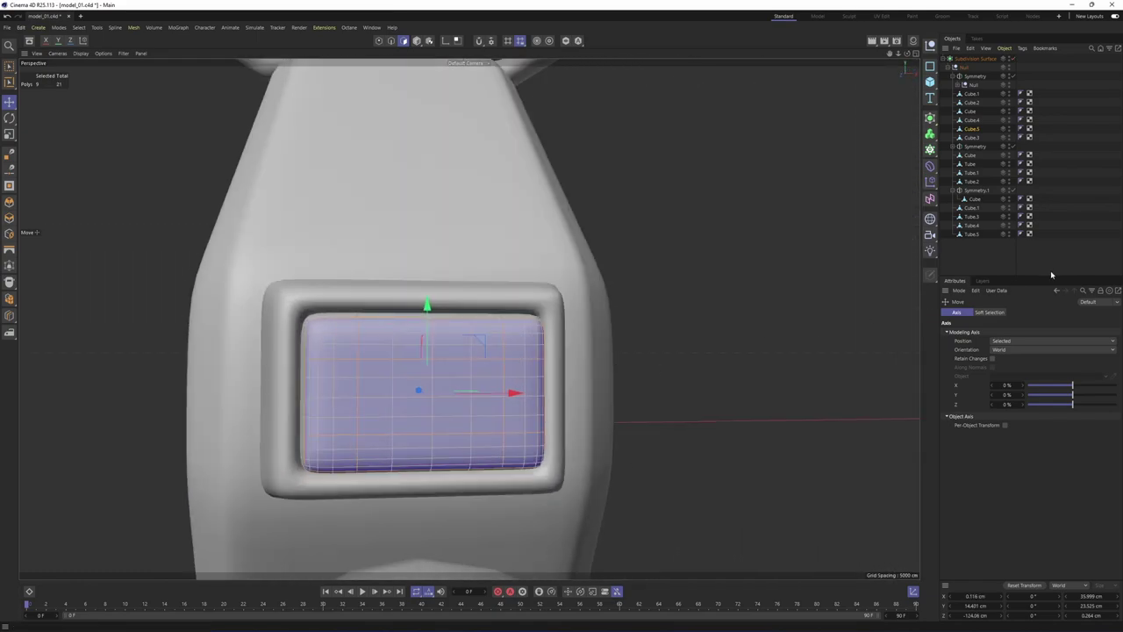
Examine the smoothed scooter from the side and rear, comparing the area behind the seat with the reference drawing
click(1052, 256)
scroll(574, 339, down, 5)
alt+drag(496, 356, 383, 371)
scroll(499, 409, down, 3)
alt+drag(500, 409, 386, 416)
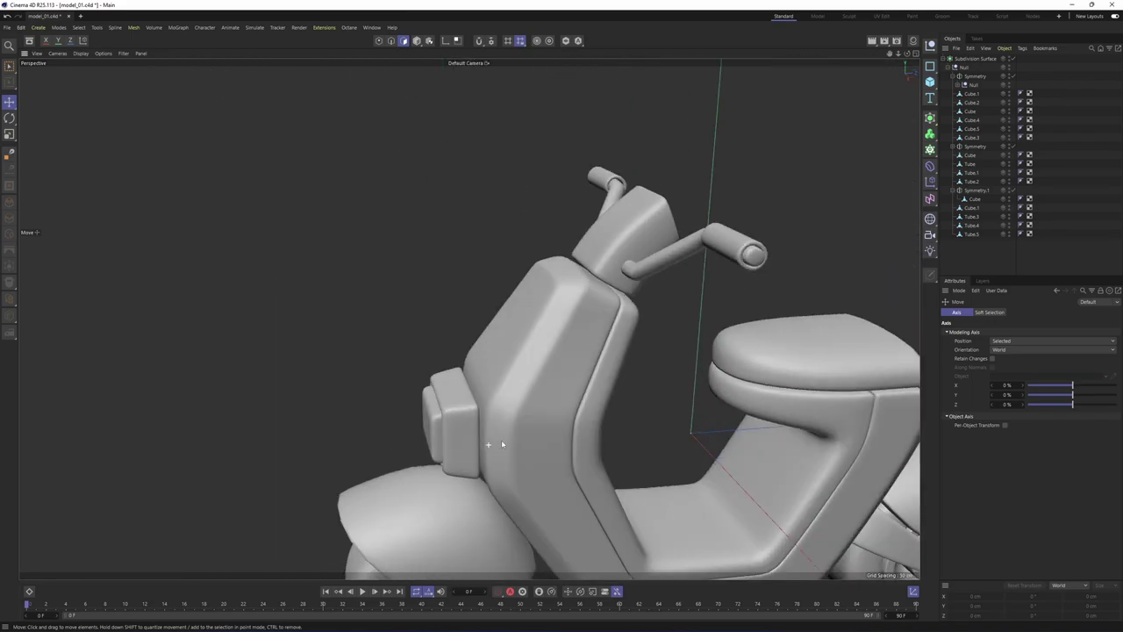
alt+middle_drag(501, 444, 377, 369)
scroll(518, 383, down, 3)
alt+drag(519, 381, 463, 343)
middle_click(464, 343)
middle_click(381, 404)
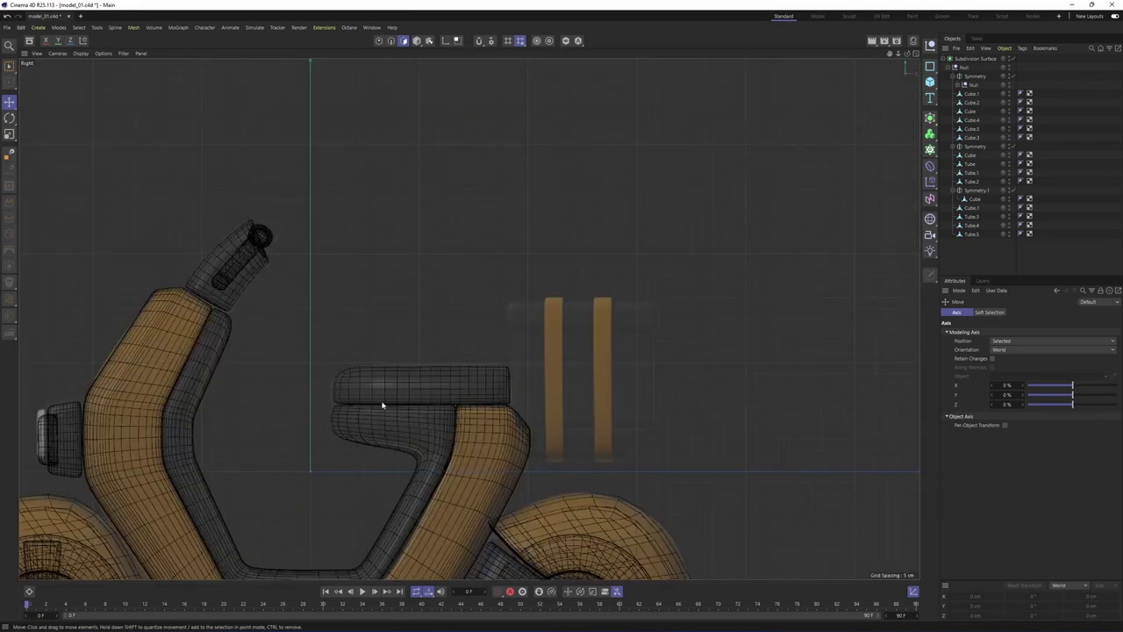
alt+middle_drag(381, 404, 323, 331)
middle_click(612, 344)
middle_click(444, 272)
alt+drag(474, 263, 635, 190)
scroll(553, 248, up, 6)
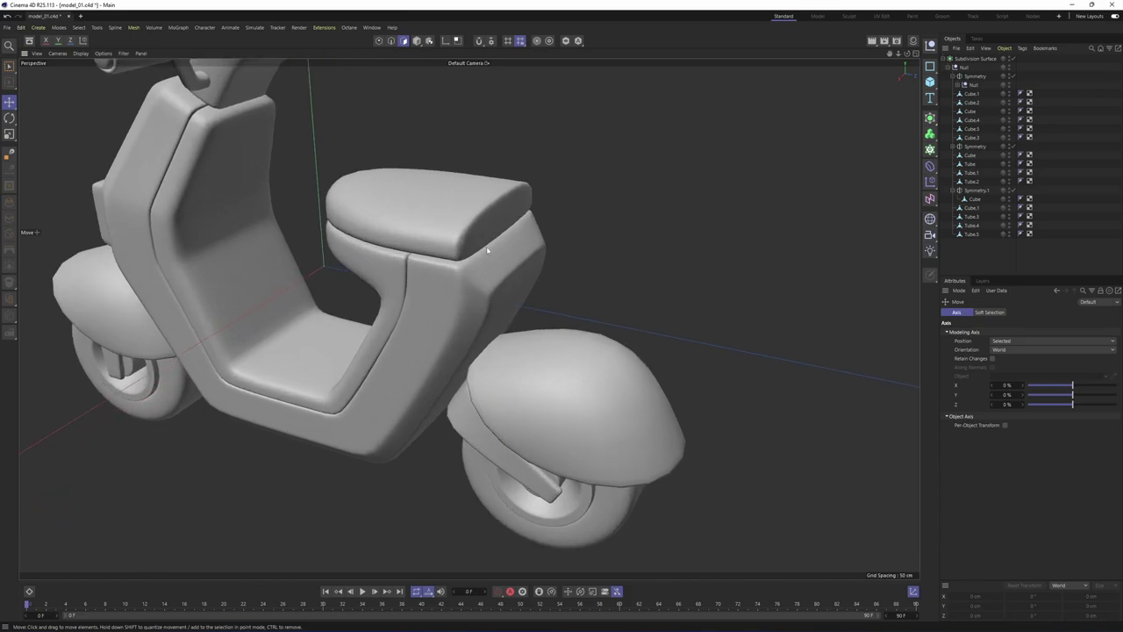
alt+drag(552, 252, 505, 284)
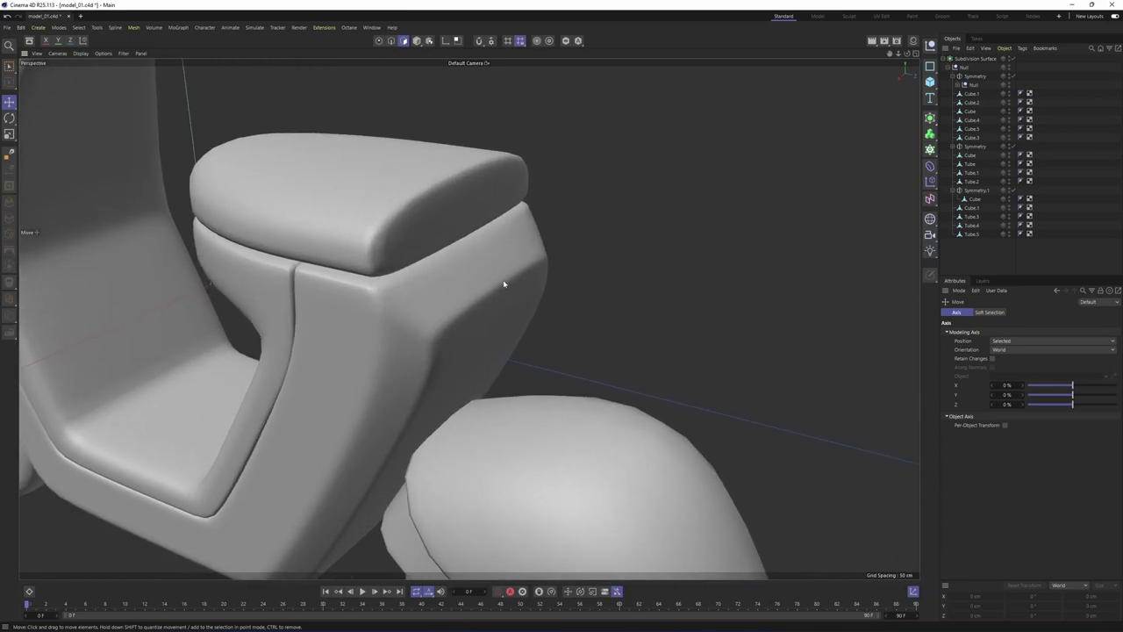
Turn smoothing off and open the rear body shell for polygon editing
click(488, 329)
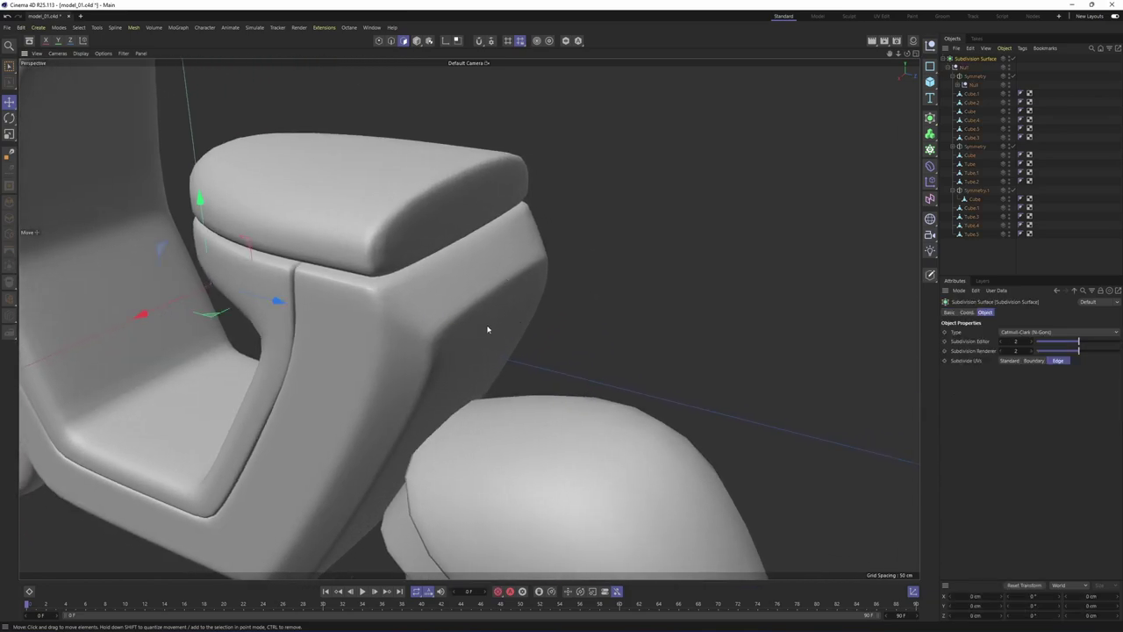
click(1012, 59)
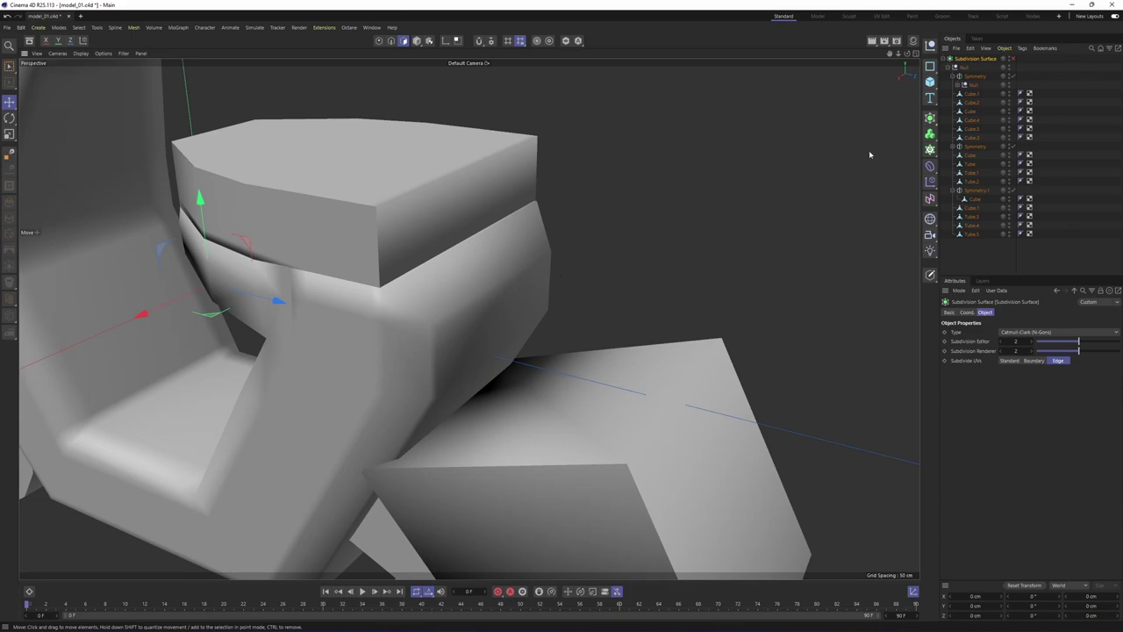
click(474, 304)
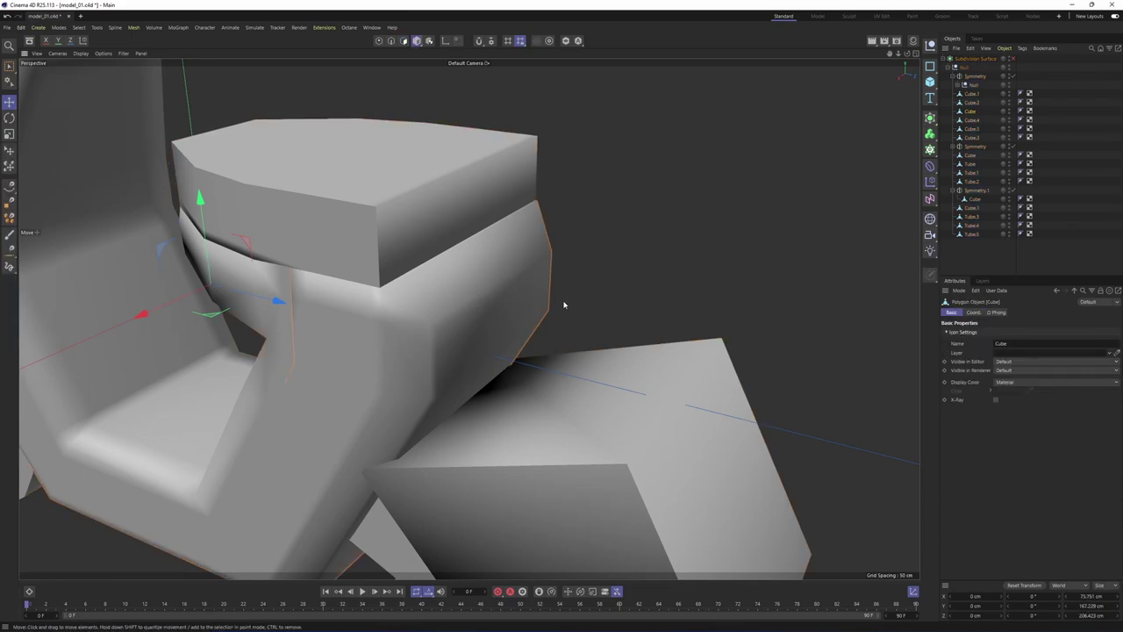
click(404, 42)
alt+drag(468, 319, 450, 257)
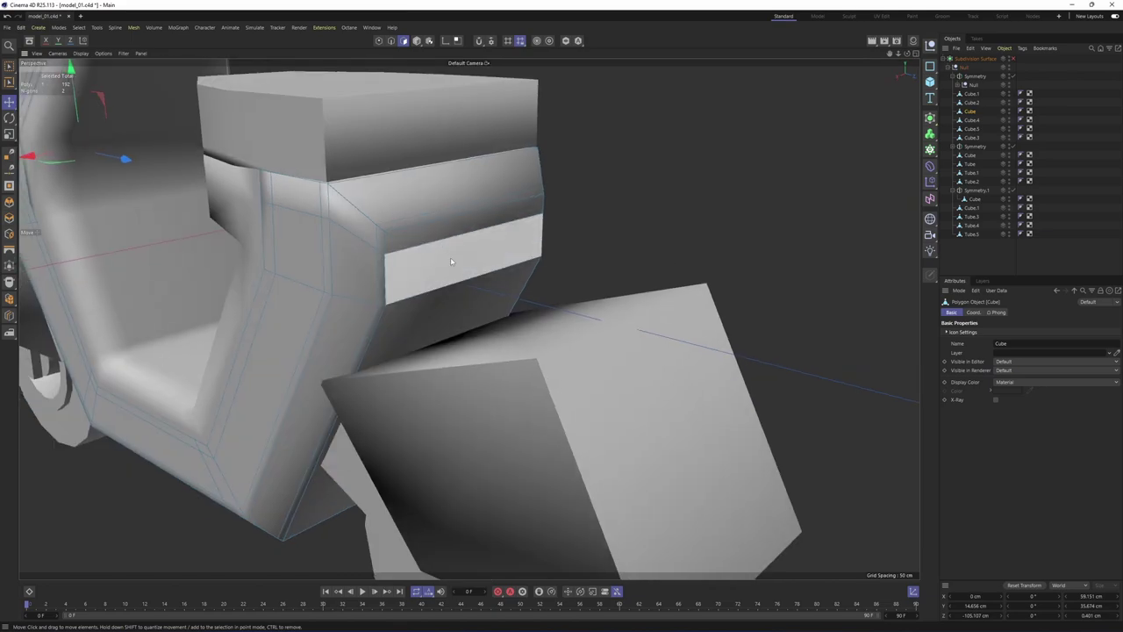
Select the two adjacent rear-facing polygons below the seat and split them into a separate object
click(451, 260)
middle_click(530, 408)
scroll(326, 467, up, 8)
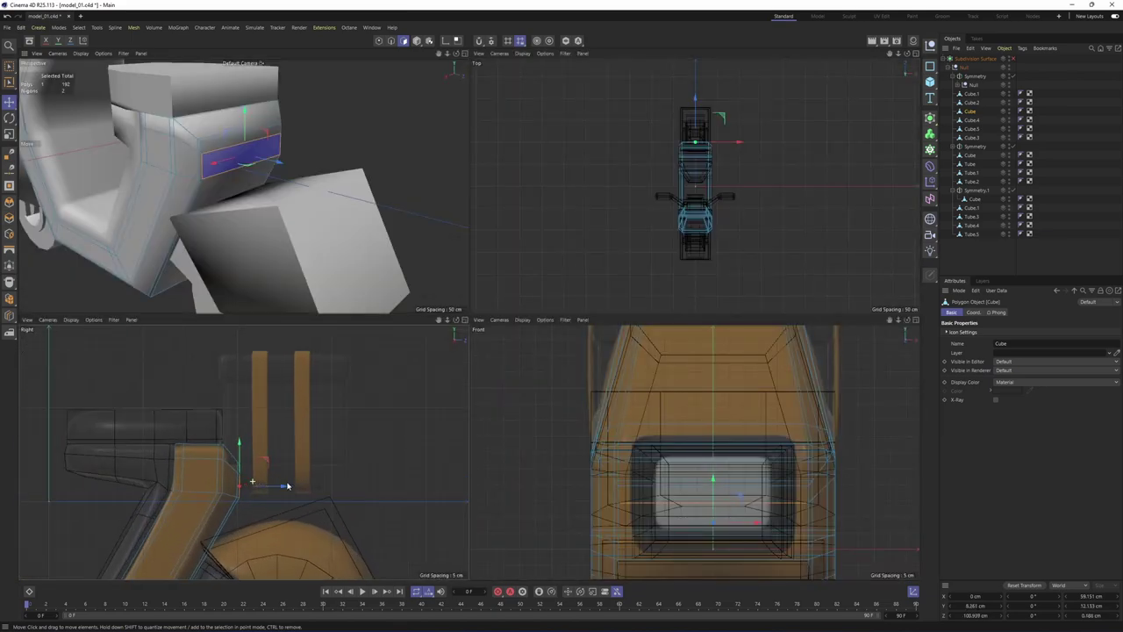
middle_click(198, 208)
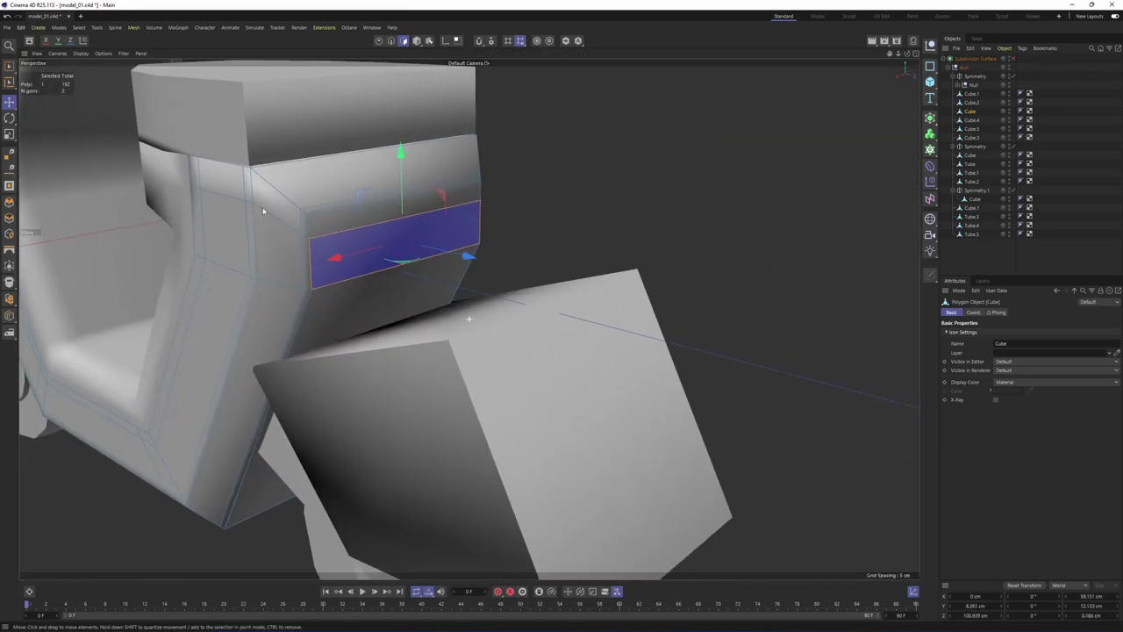
alt+drag(317, 224, 592, 226)
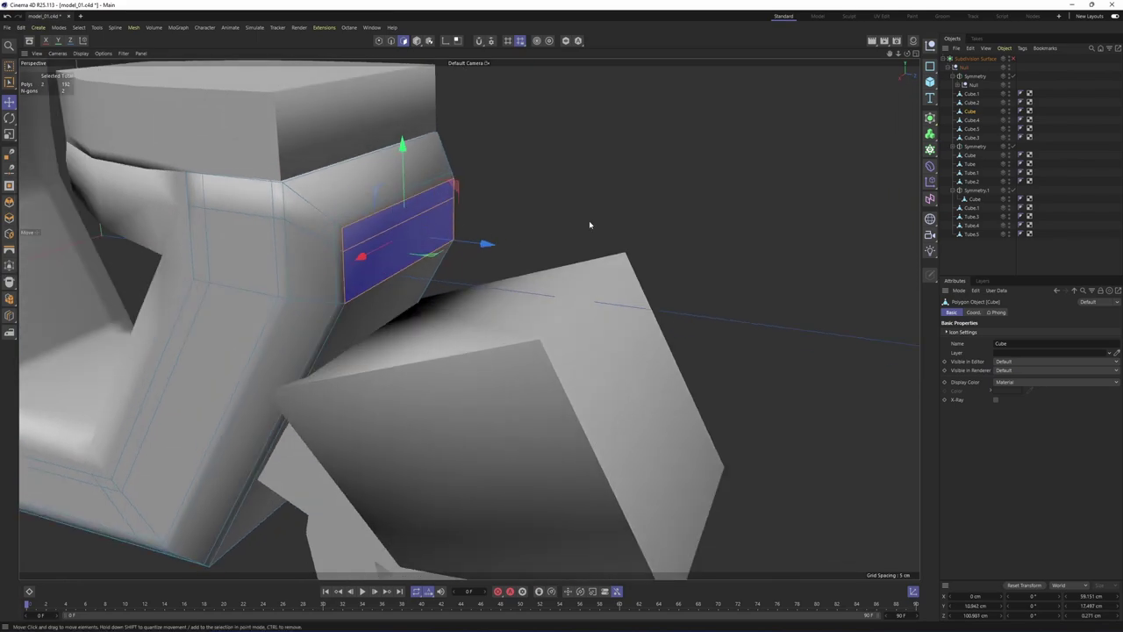
right_click(592, 225)
click(631, 439)
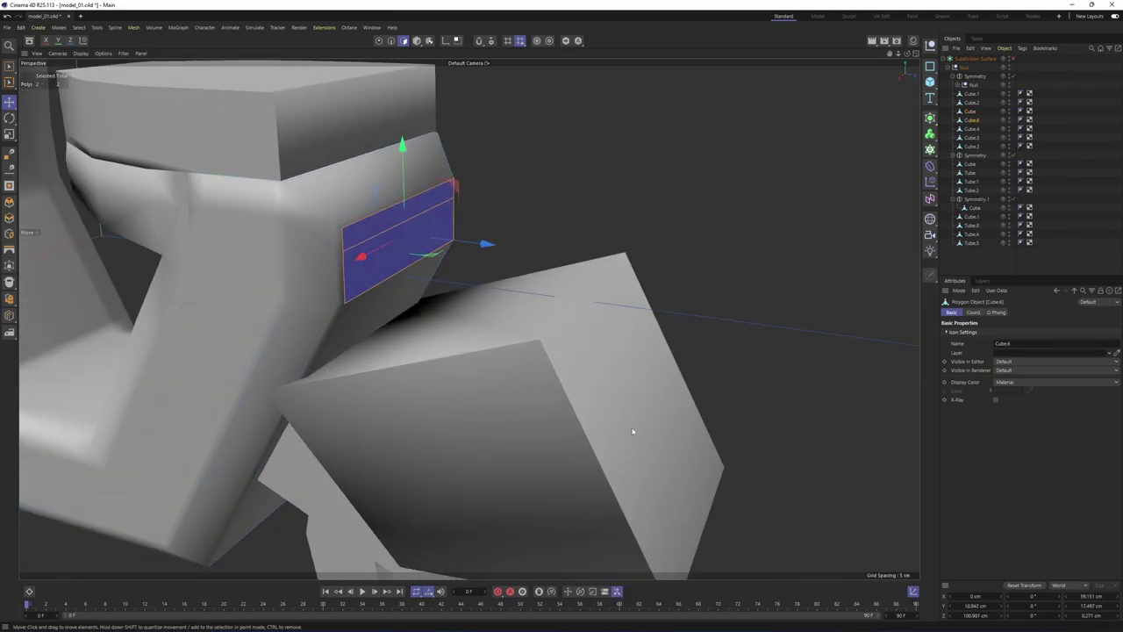
Extrude the split polygons about 46 cm backward into a solid rear block, following the side-view reference
alt+drag(632, 431, 504, 281)
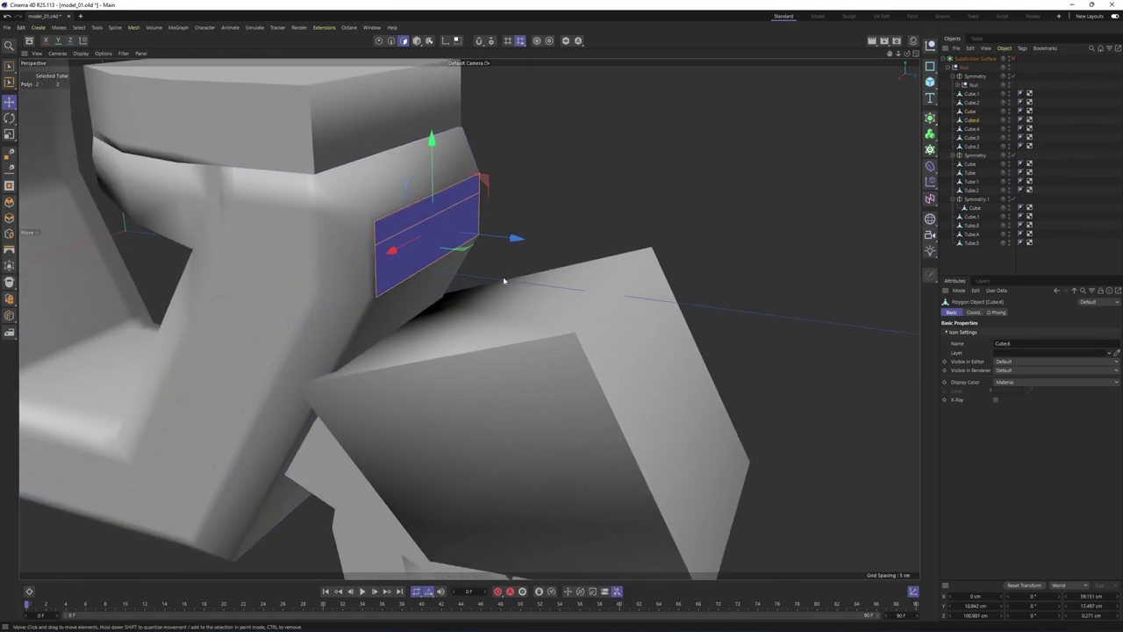
right_click(760, 357)
click(780, 272)
middle_click(663, 422)
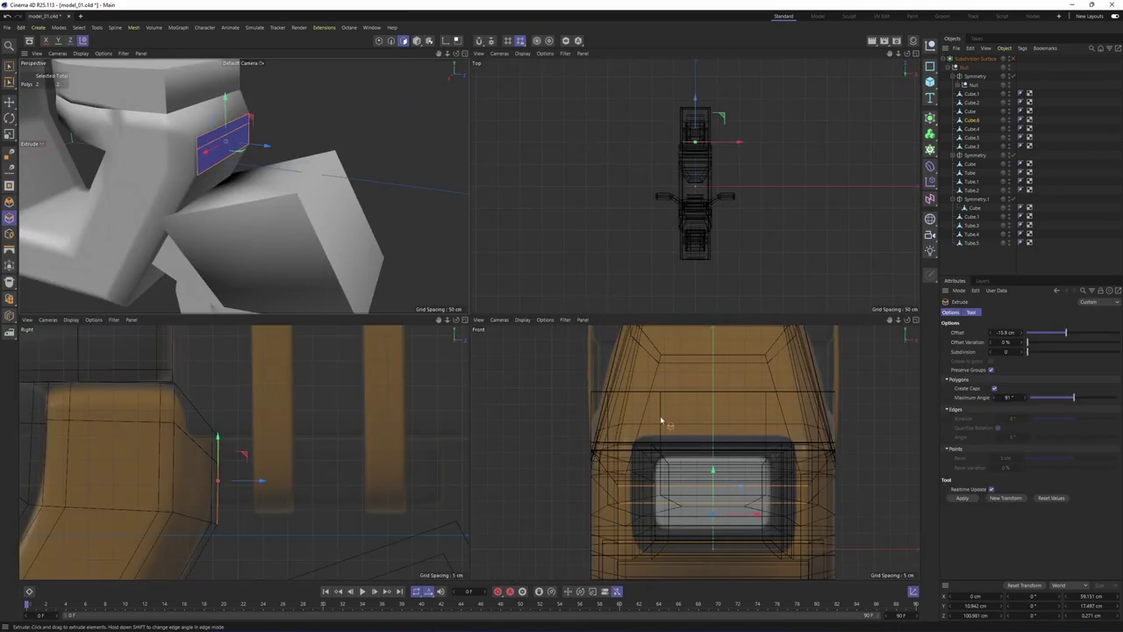
middle_click(339, 381)
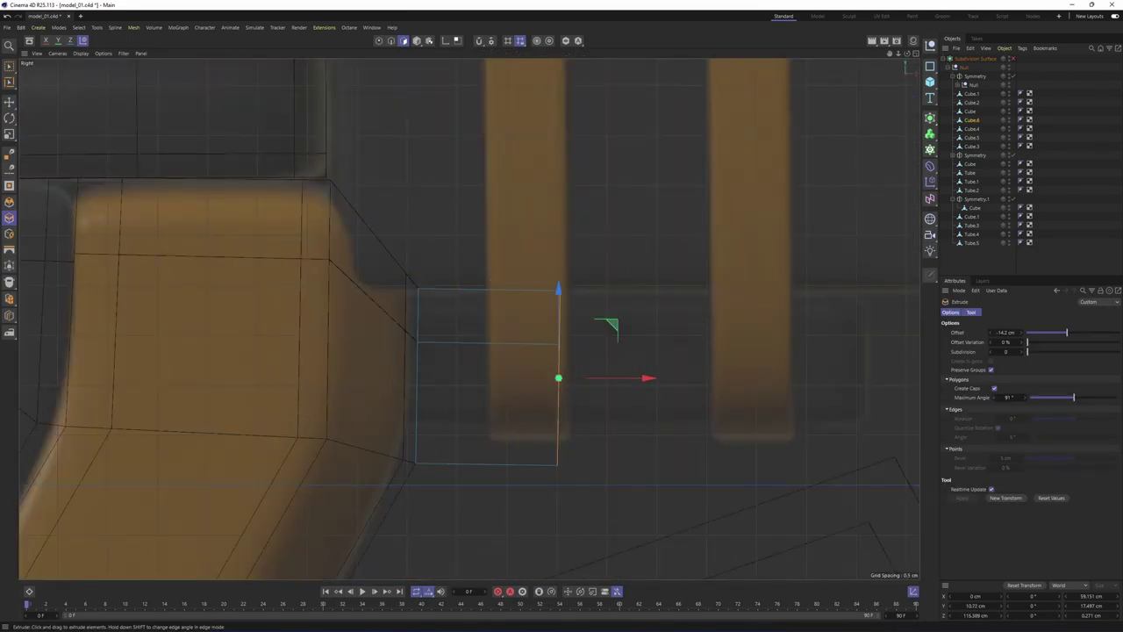
drag(808, 354, 811, 355)
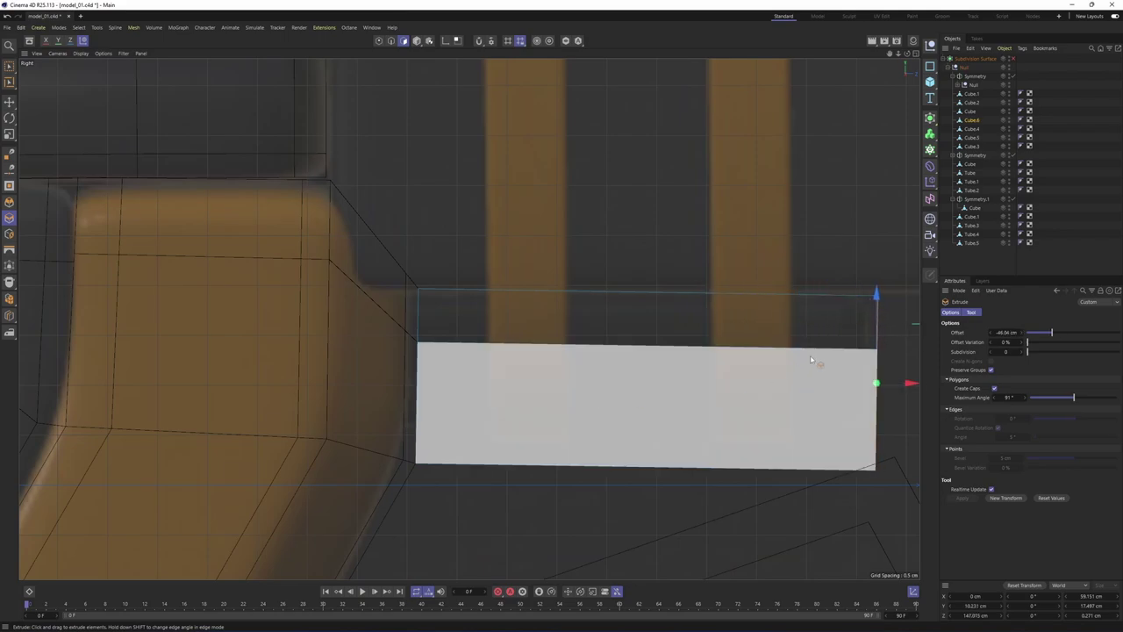
alt+middle_drag(809, 354, 625, 353)
mouse_move(581, 422)
alt+middle_down()
mouse_move(584, 405)
mouse_move(568, 420)
alt+middle_up()
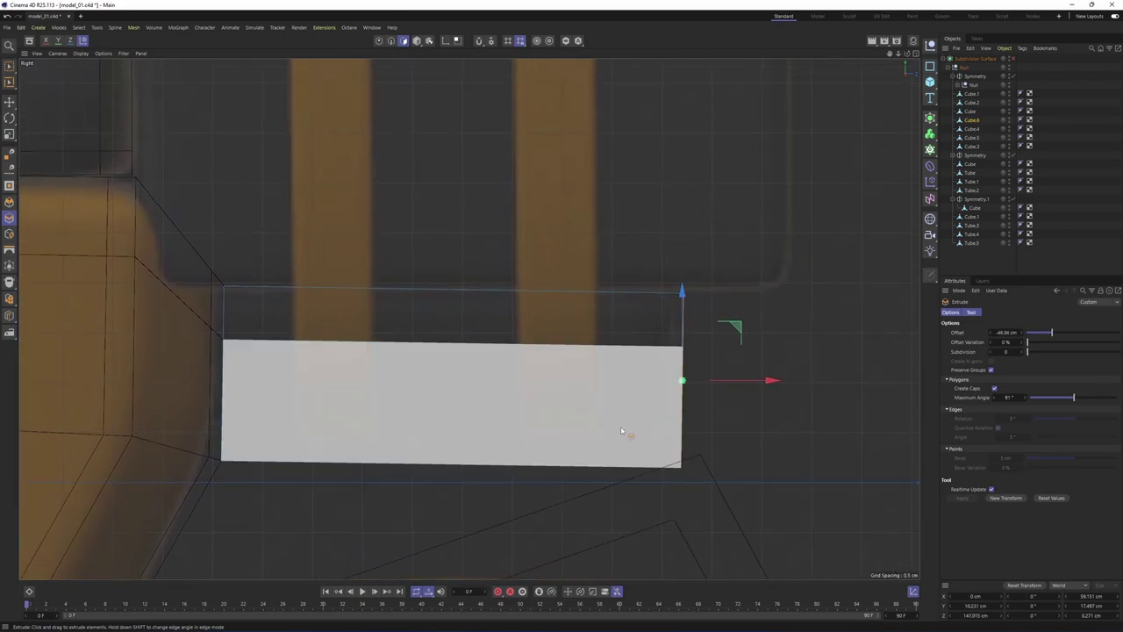
alt+middle_drag(439, 454, 553, 451)
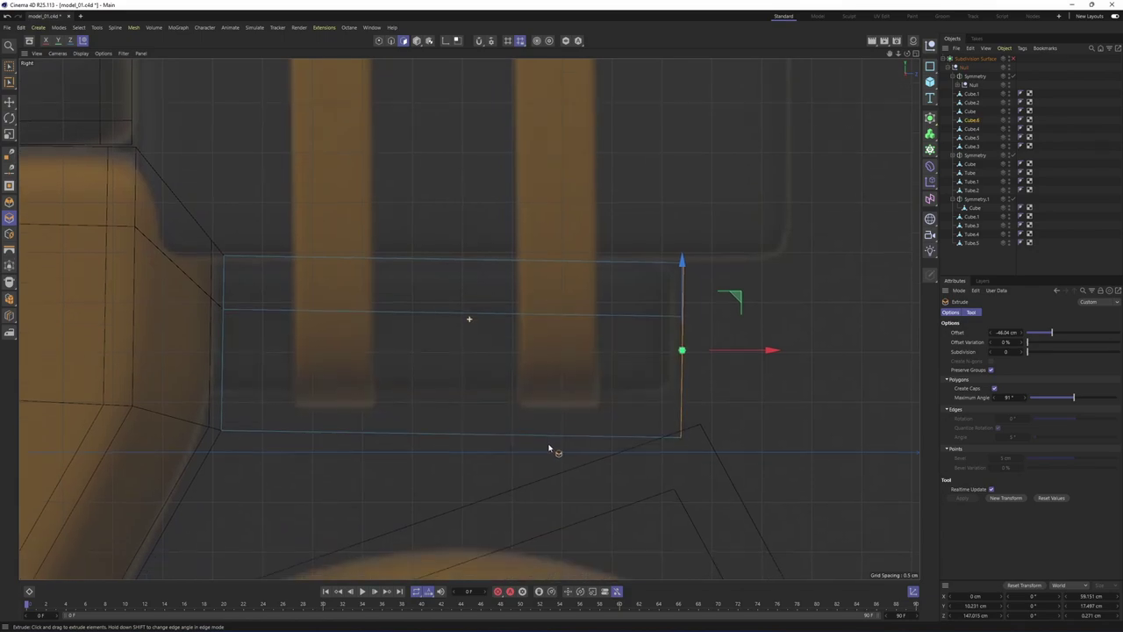
middle_click(250, 233)
middle_click(249, 232)
alt+drag(434, 283, 486, 293)
alt+middle_drag(477, 305, 510, 329)
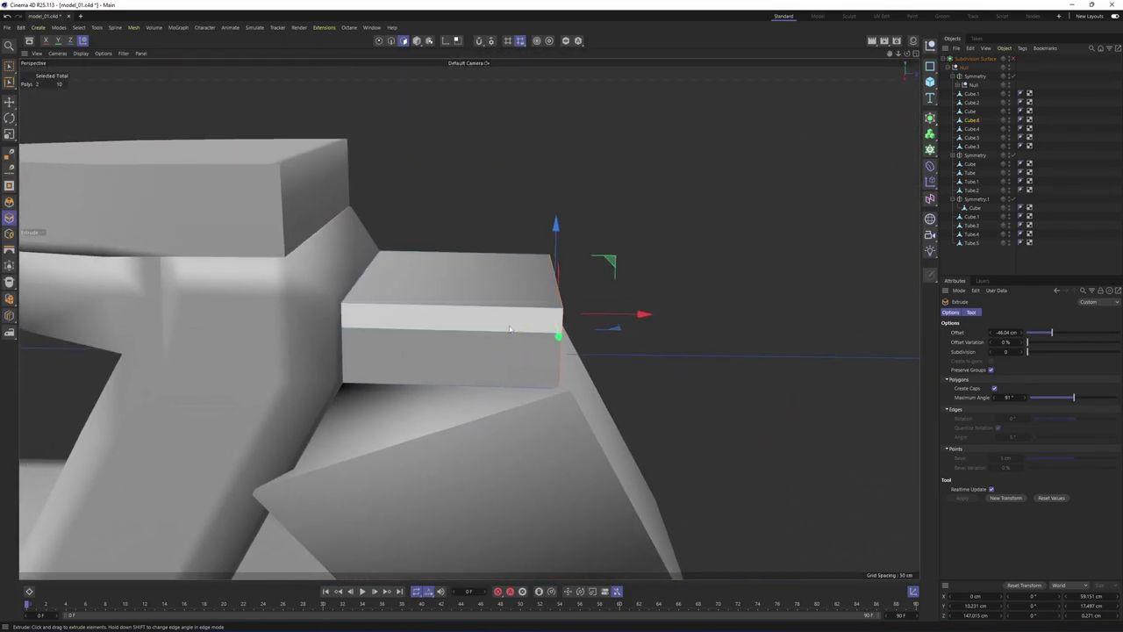
Select the upper face of the extruded rear block with the Move tool
key(e)
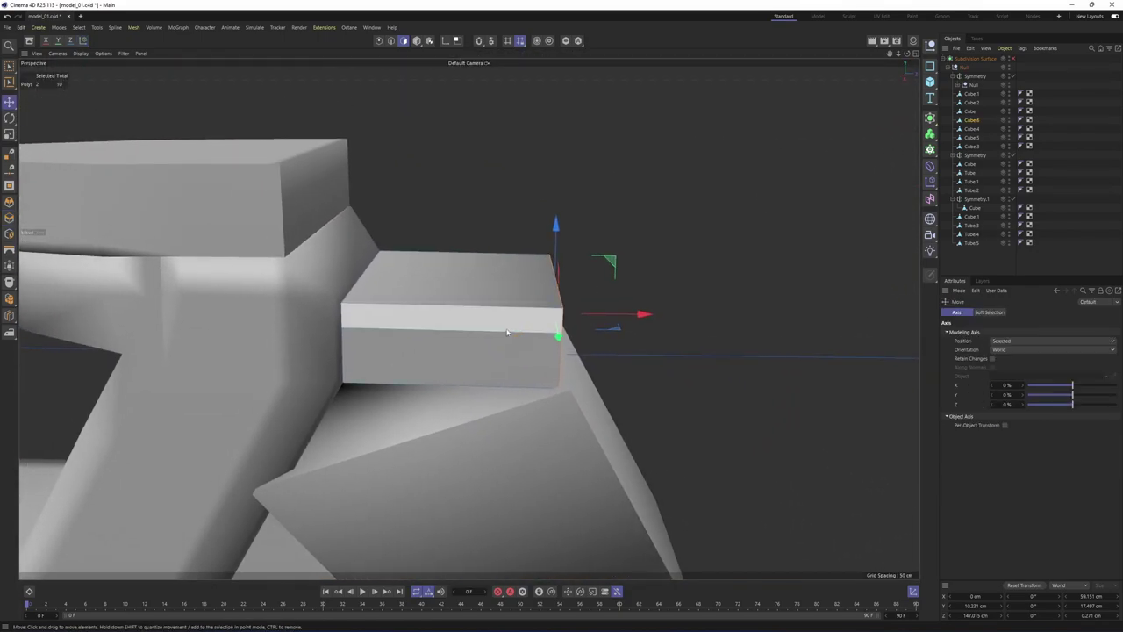
click(459, 281)
alt+middle_drag(523, 334, 575, 354)
alt+drag(576, 354, 573, 332)
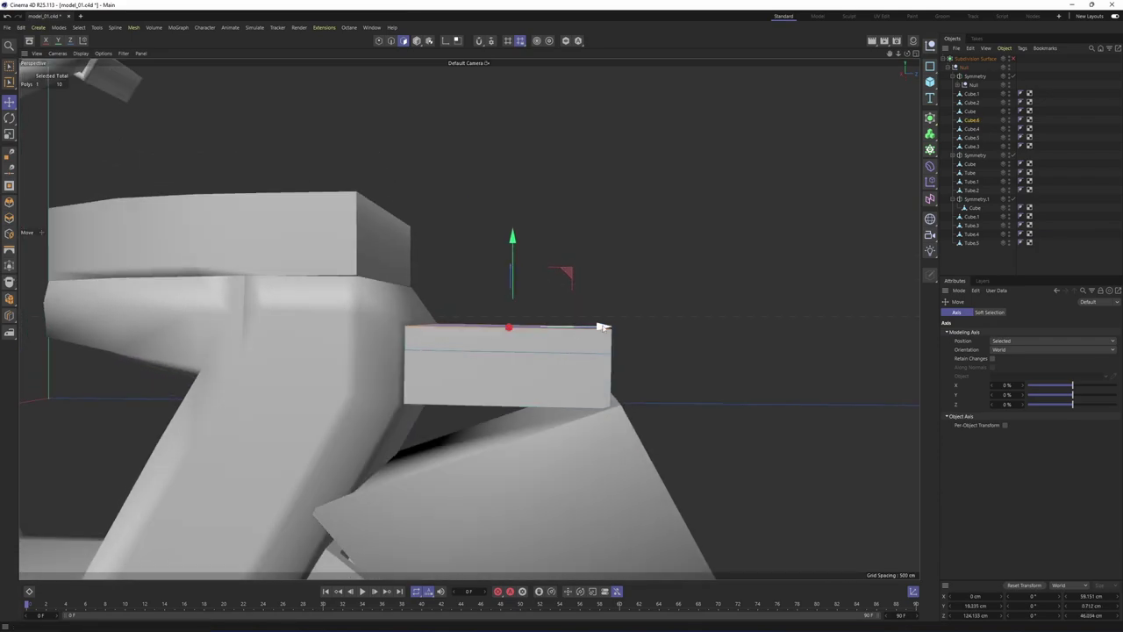
alt+drag(518, 256, 557, 296)
right_click(619, 312)
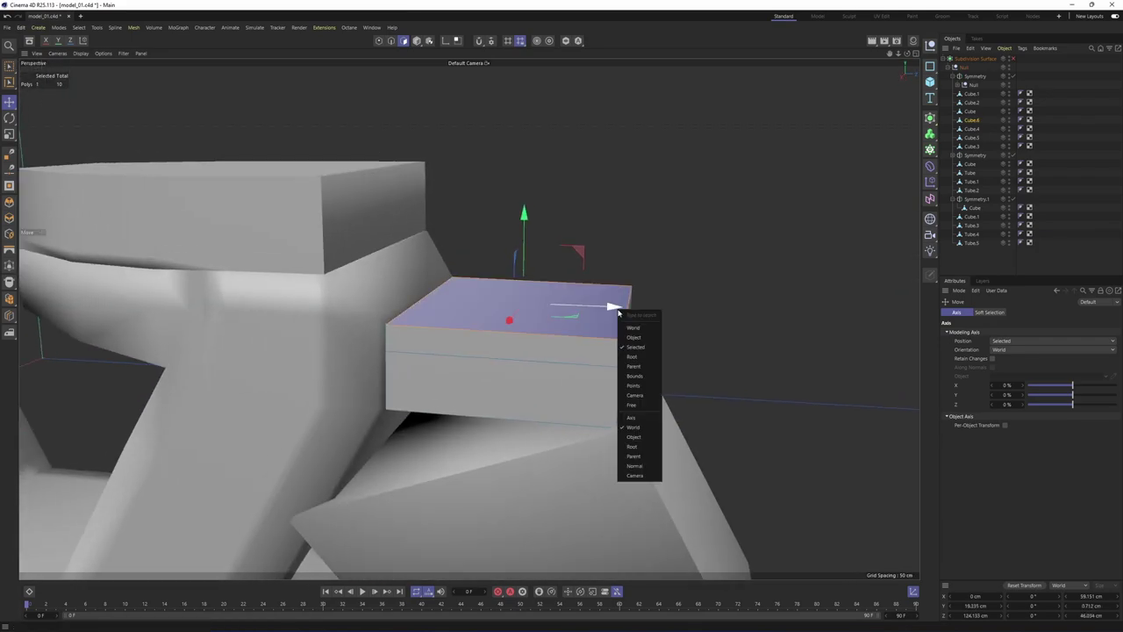
click(633, 428)
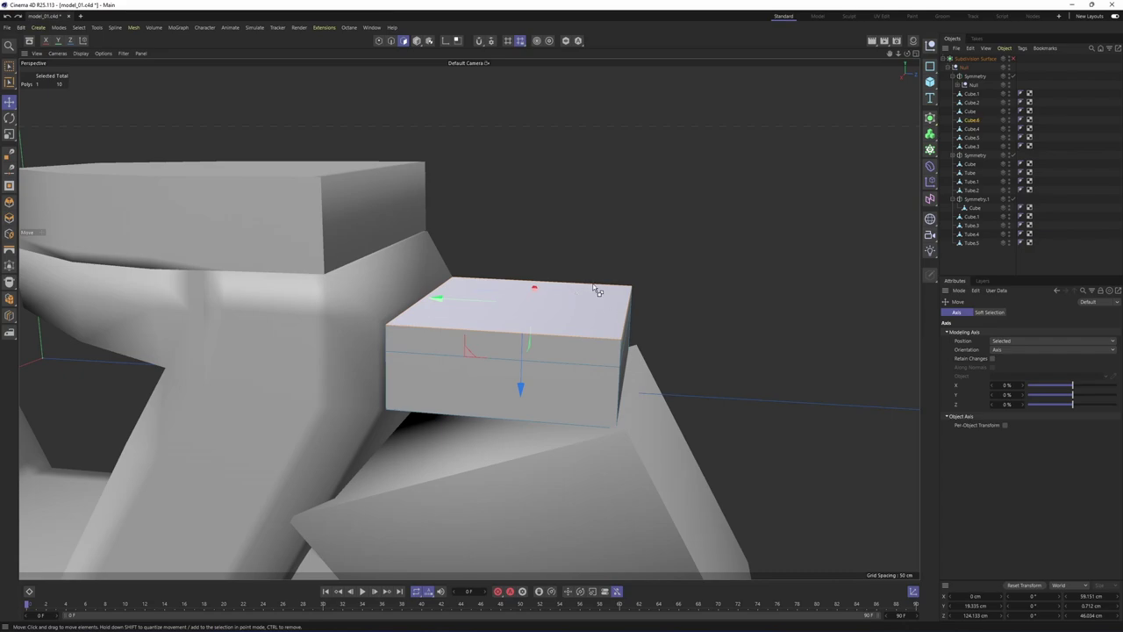
right_click(520, 387)
click(546, 507)
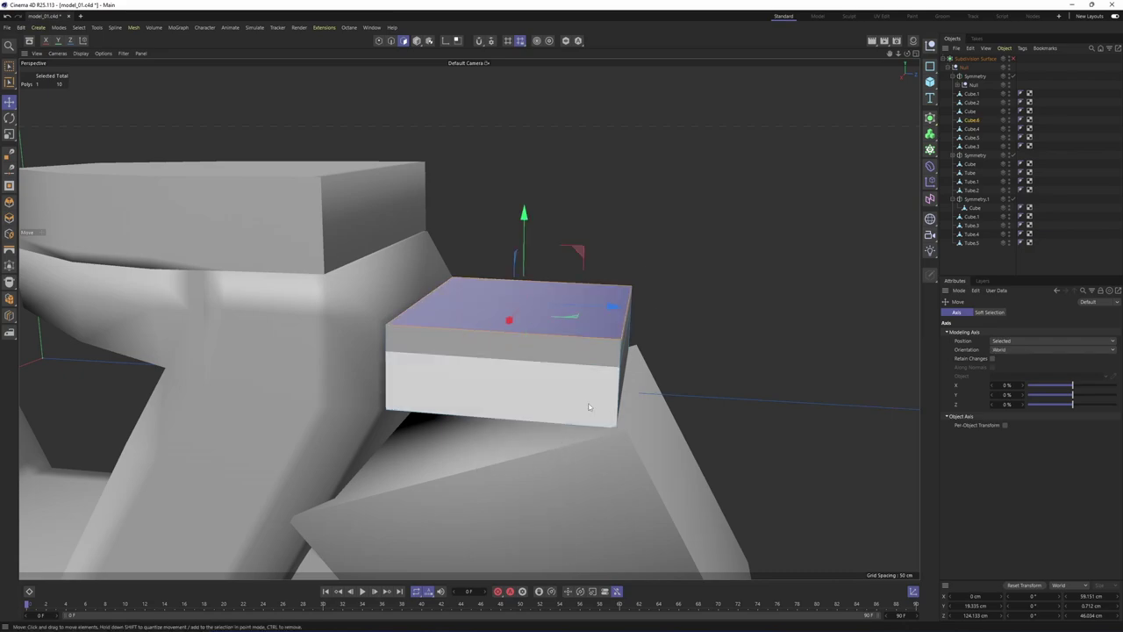
Scale the rear block's upper and lower faces to 0% vertically so that each lies level
alt+drag(589, 407, 603, 366)
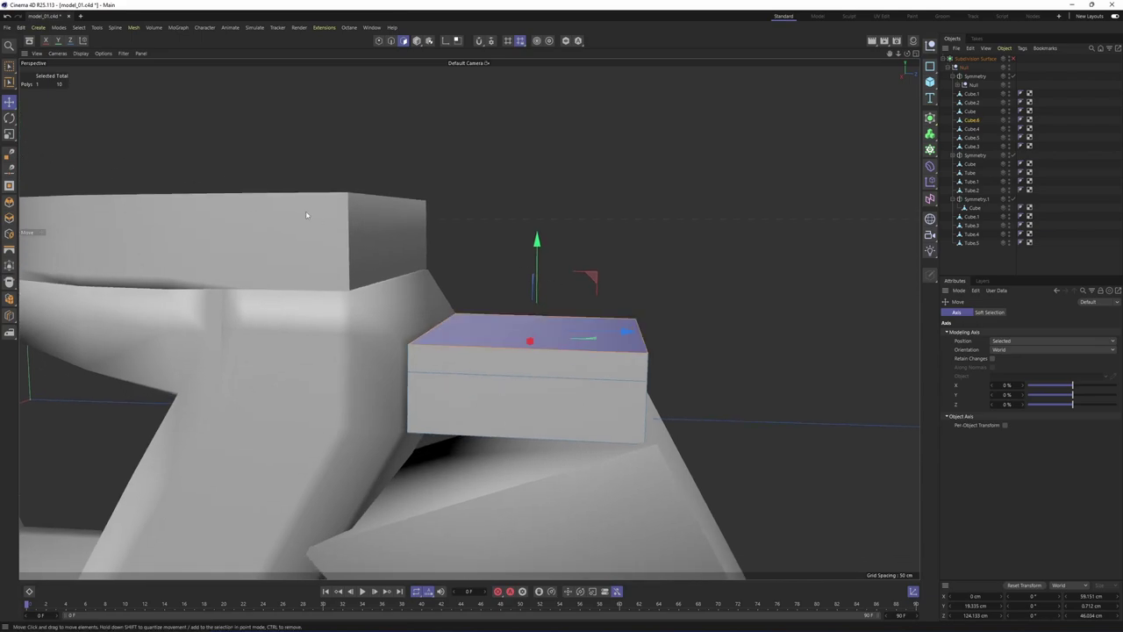
drag(537, 240, 538, 275)
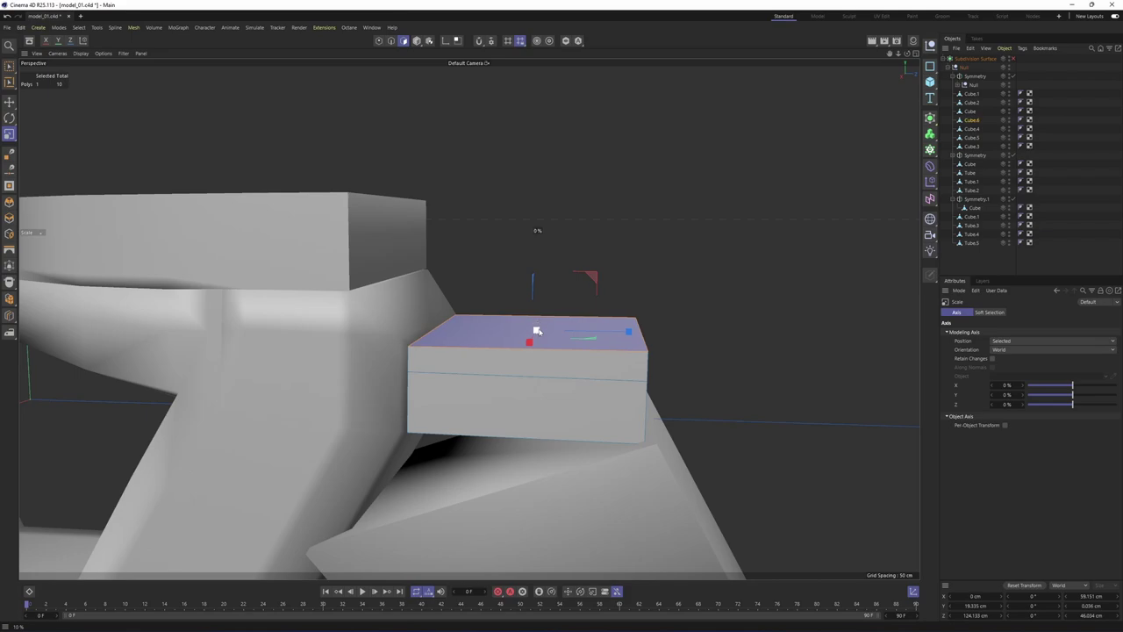
mouse_move(537, 332)
alt+mouse_down()
mouse_move(574, 409)
mouse_move(513, 386)
mouse_move(545, 343)
mouse_move(525, 327)
mouse_move(526, 351)
alt+mouse_up()
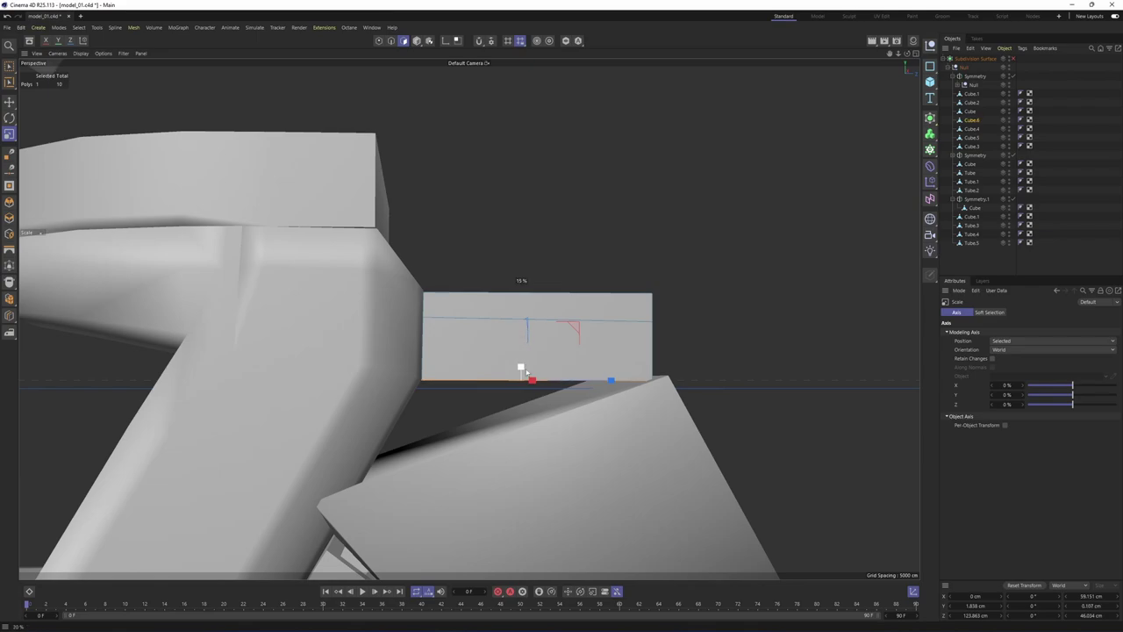
Raise the rear block's lower face about 3.4 cm in the side view to match the reference
key(F5)
middle_click(296, 456)
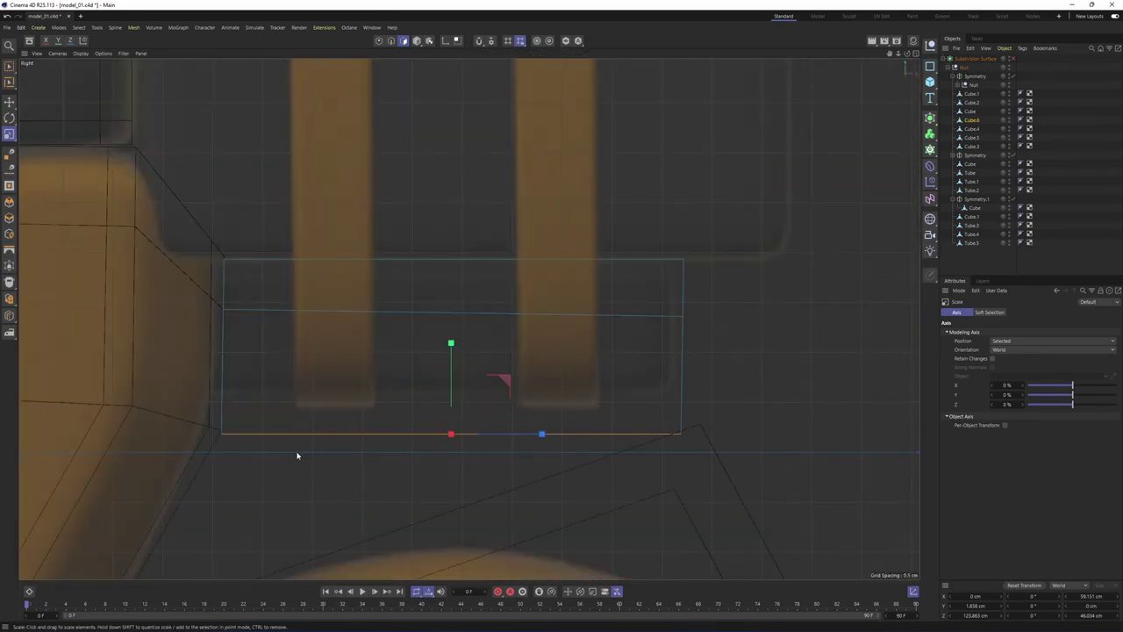
key(e)
drag(449, 344, 452, 319)
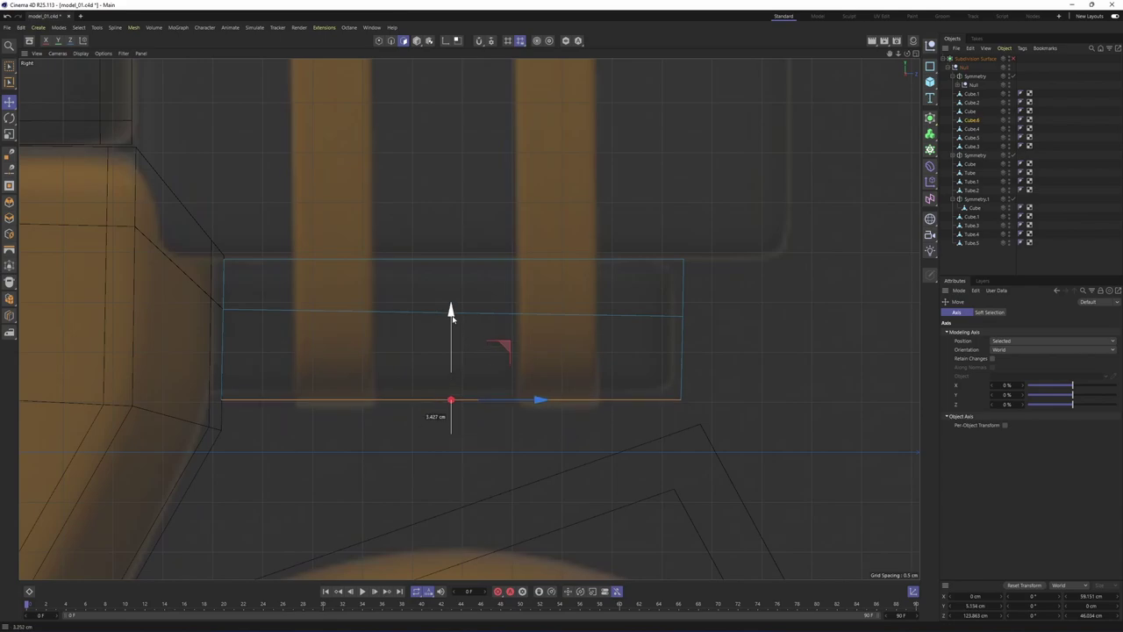
alt+middle_drag(451, 321, 443, 362)
Select the edge loop around the rear block's sides and scale it flat vertically so that it runs level
key(Return)
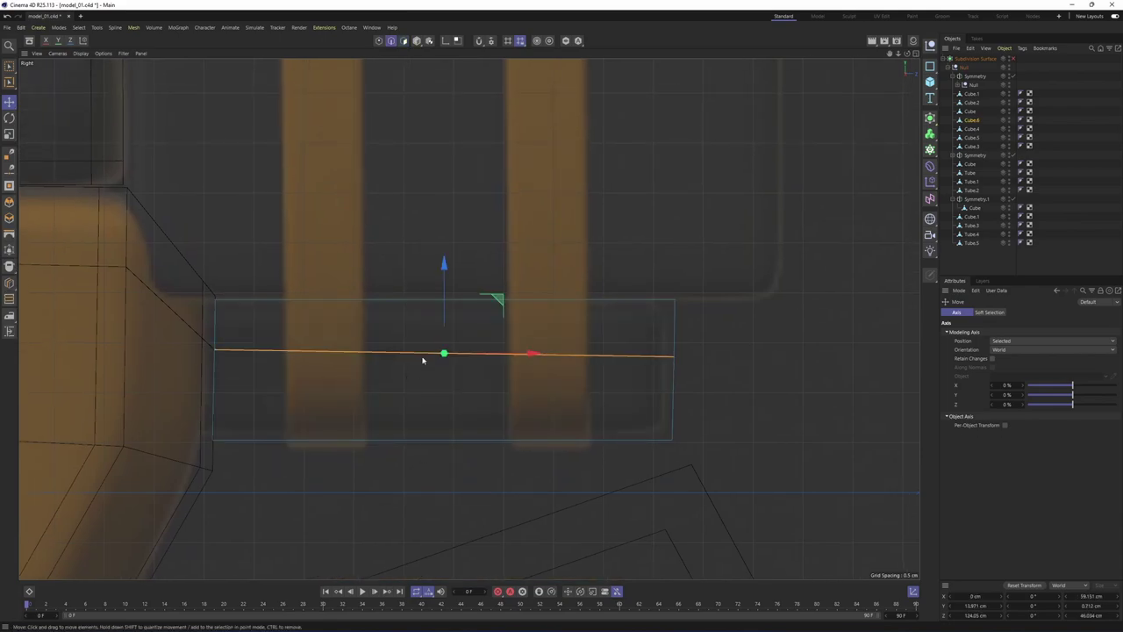
middle_click(422, 356)
middle_click(376, 266)
alt+drag(421, 330, 327, 356)
alt+right_drag(426, 376, 494, 365)
mouse_move(493, 365)
alt+mouse_down()
mouse_move(461, 362)
mouse_move(469, 343)
mouse_move(490, 377)
alt+mouse_up()
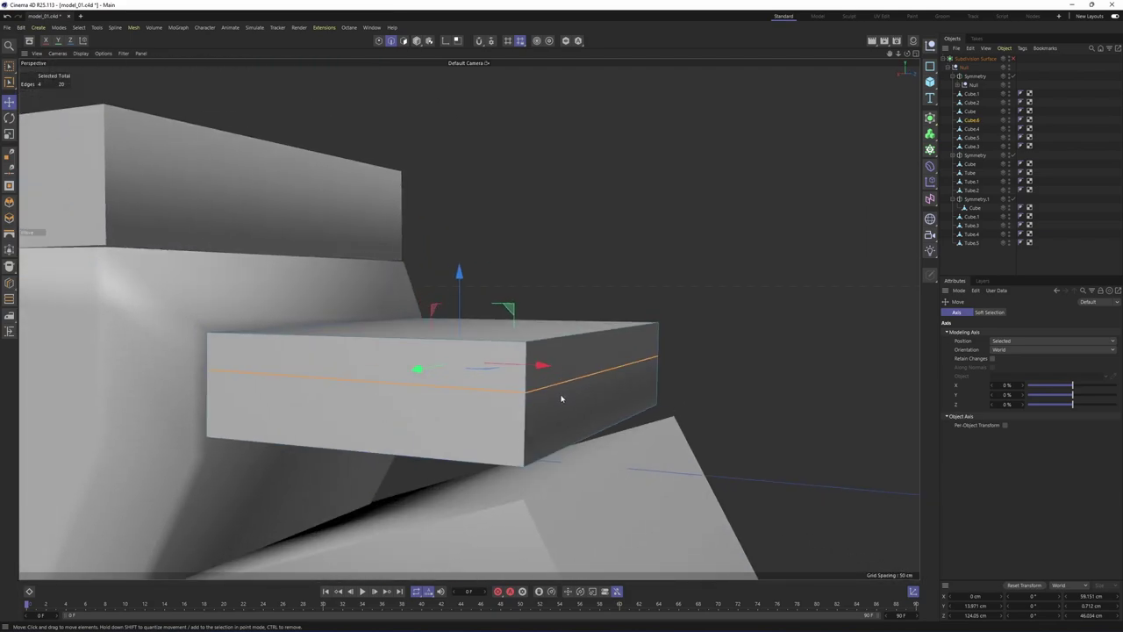
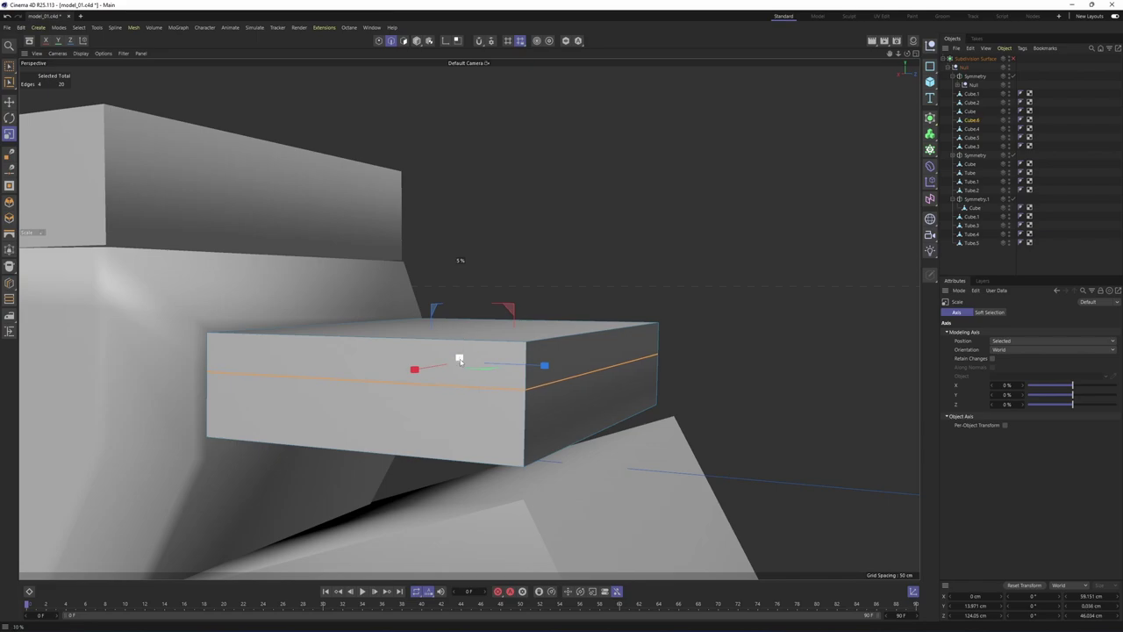
alt+drag(648, 393, 418, 356)
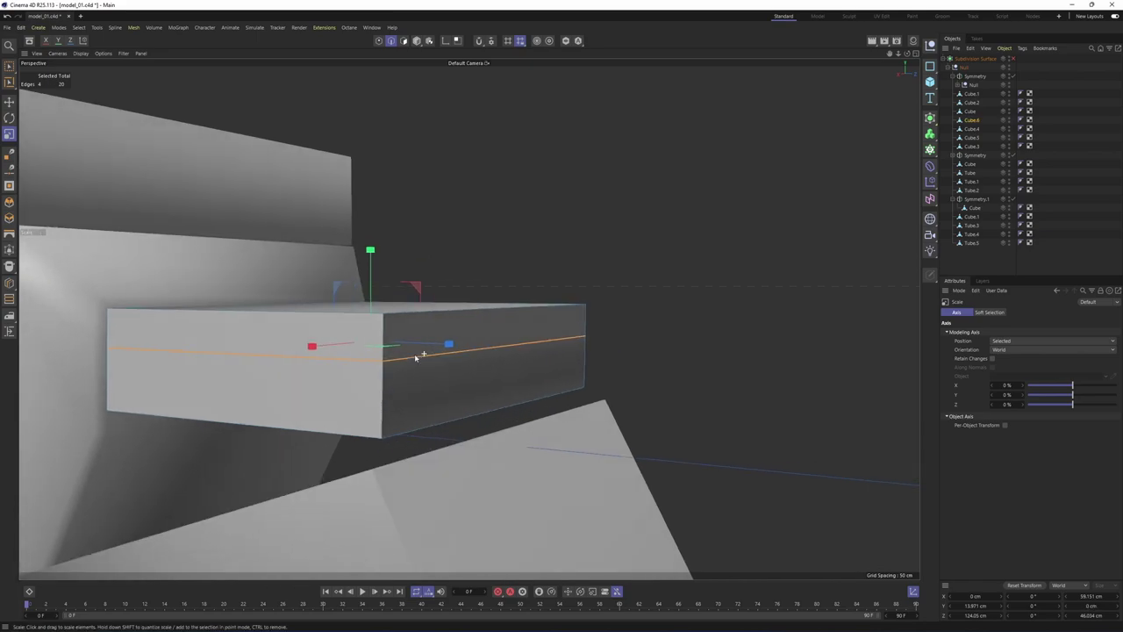
key(F5)
alt+middle_drag(313, 459, 388, 426)
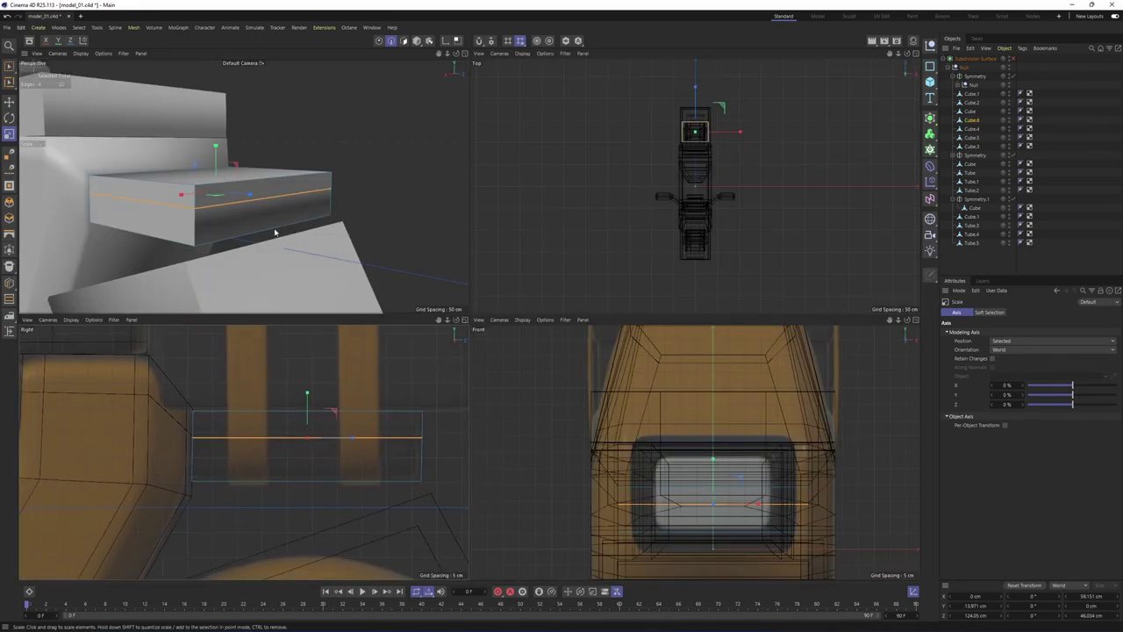
middle_click(275, 234)
alt+middle_drag(423, 335, 403, 356)
alt+drag(404, 356, 505, 433)
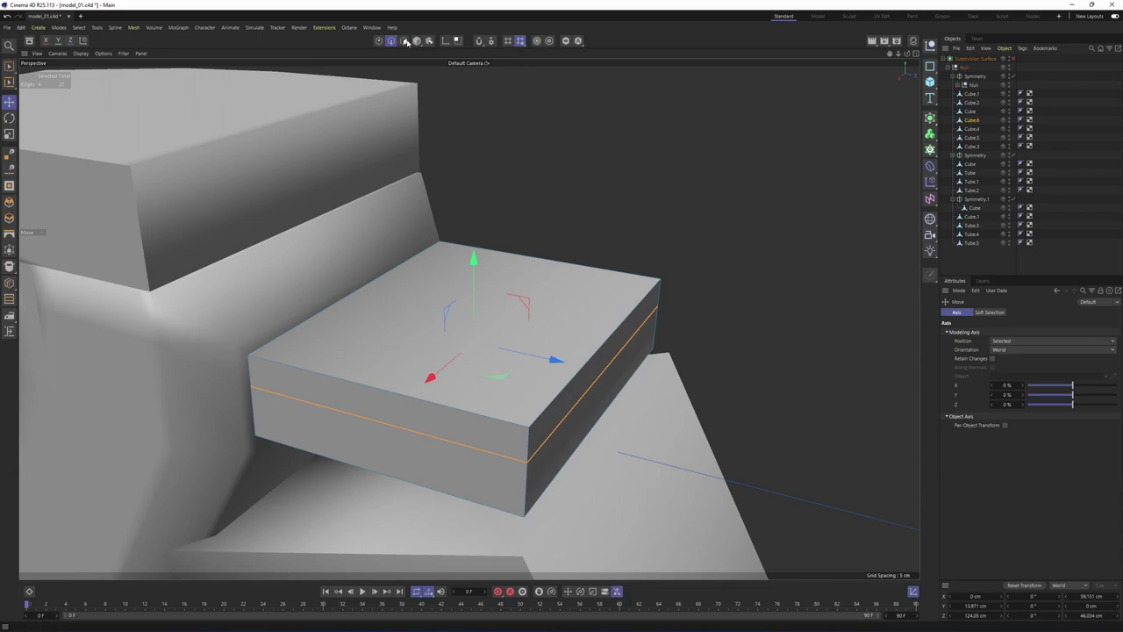
Select the rear block's upper and lower faces and inset both by about 4.86 cm
click(406, 41)
click(444, 330)
alt+drag(482, 439, 493, 280)
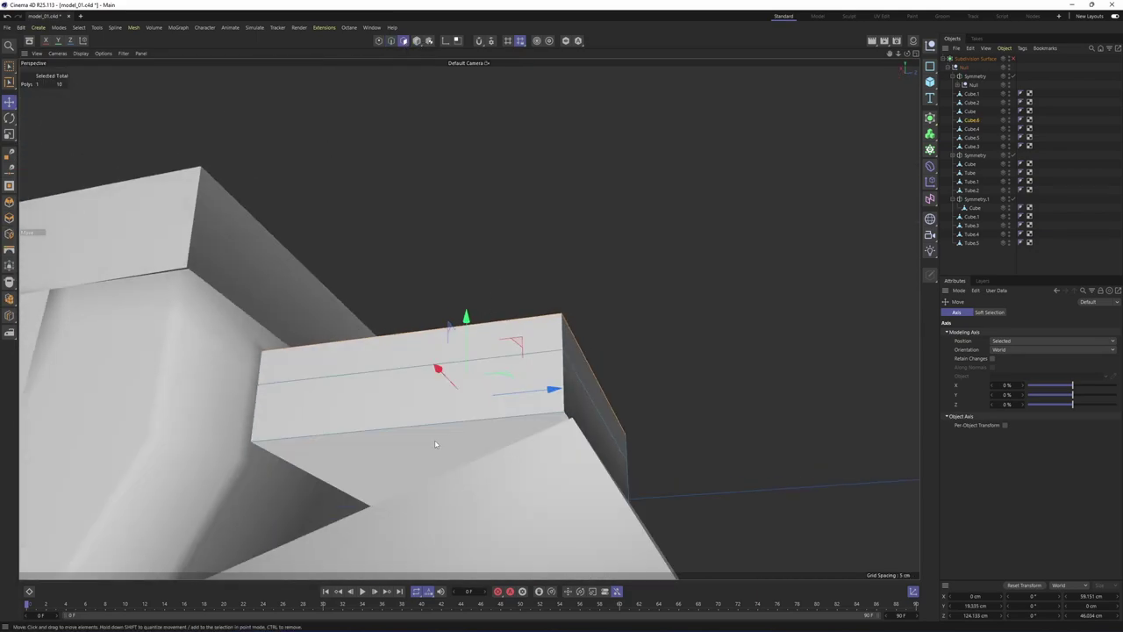
alt+drag(435, 443, 597, 289)
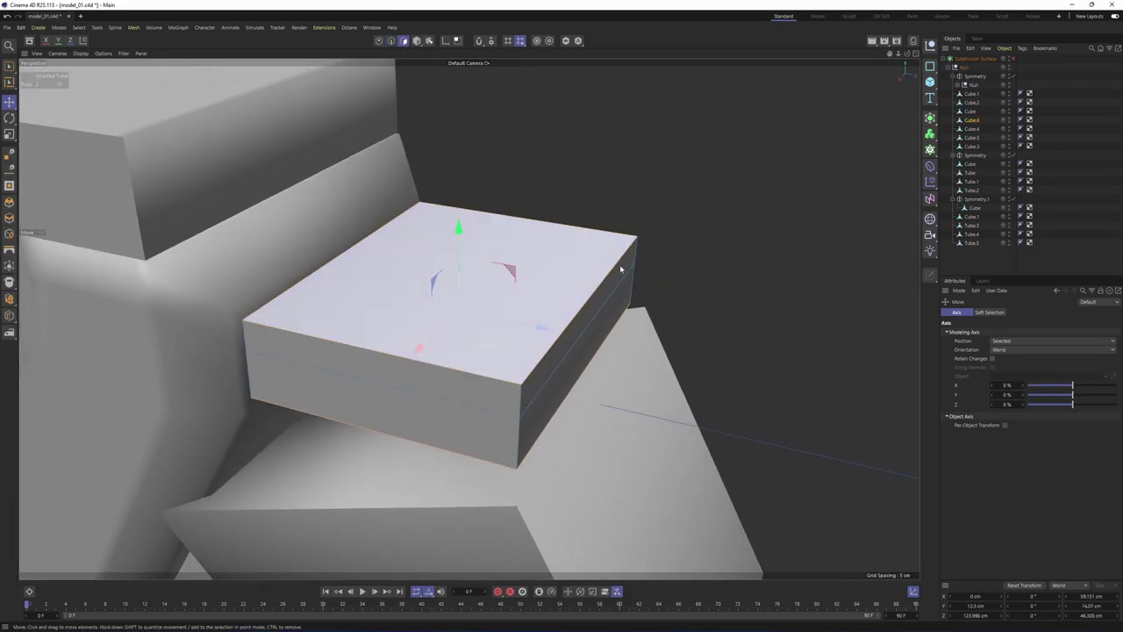
right_click(692, 248)
click(732, 278)
drag(822, 354, 871, 353)
alt+drag(537, 383, 871, 71)
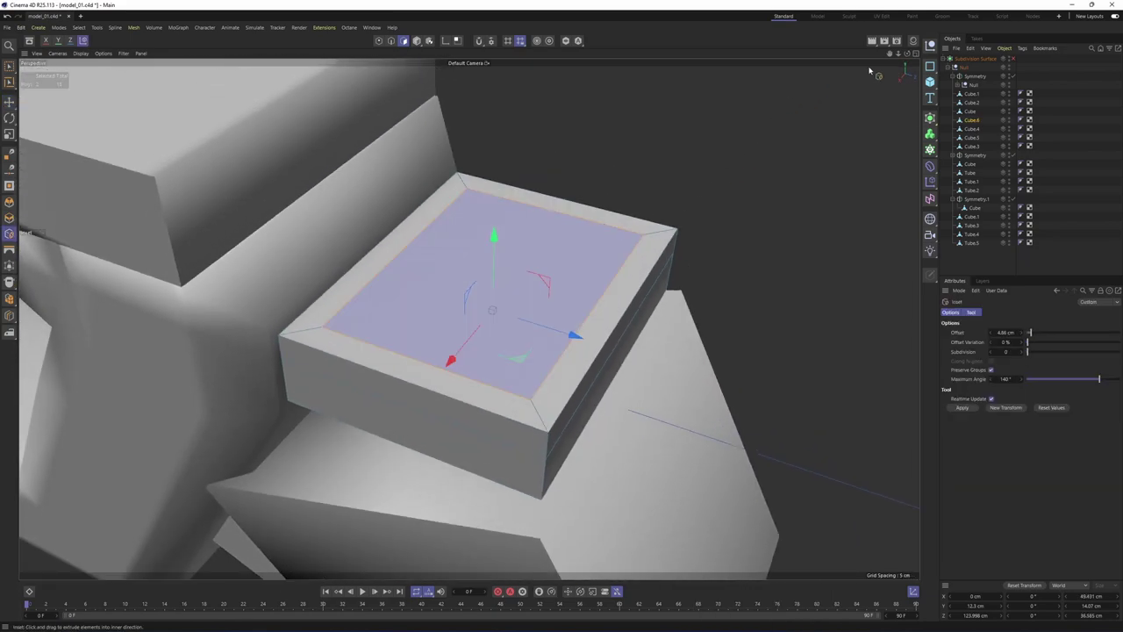
Isolate the rear block and display it as lines so that both inset faces are accessible for the Bridge tool
click(566, 42)
alt+drag(527, 282, 522, 220)
scroll(518, 224, up, 3)
alt+drag(478, 253, 488, 315)
right_click(657, 221)
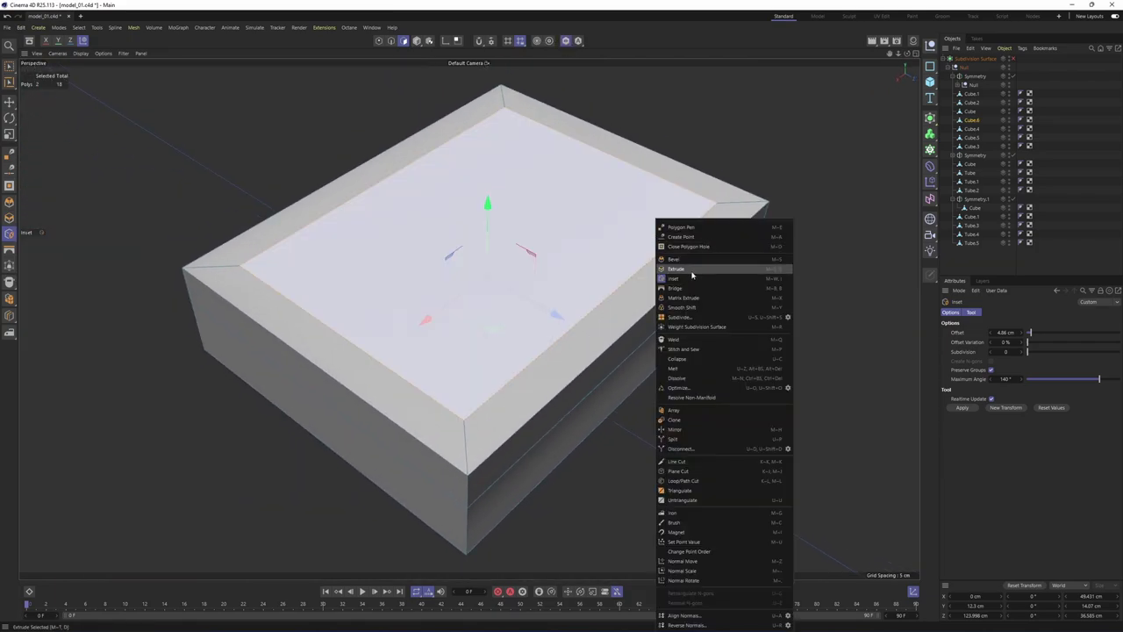
click(692, 289)
alt+drag(436, 271, 86, 80)
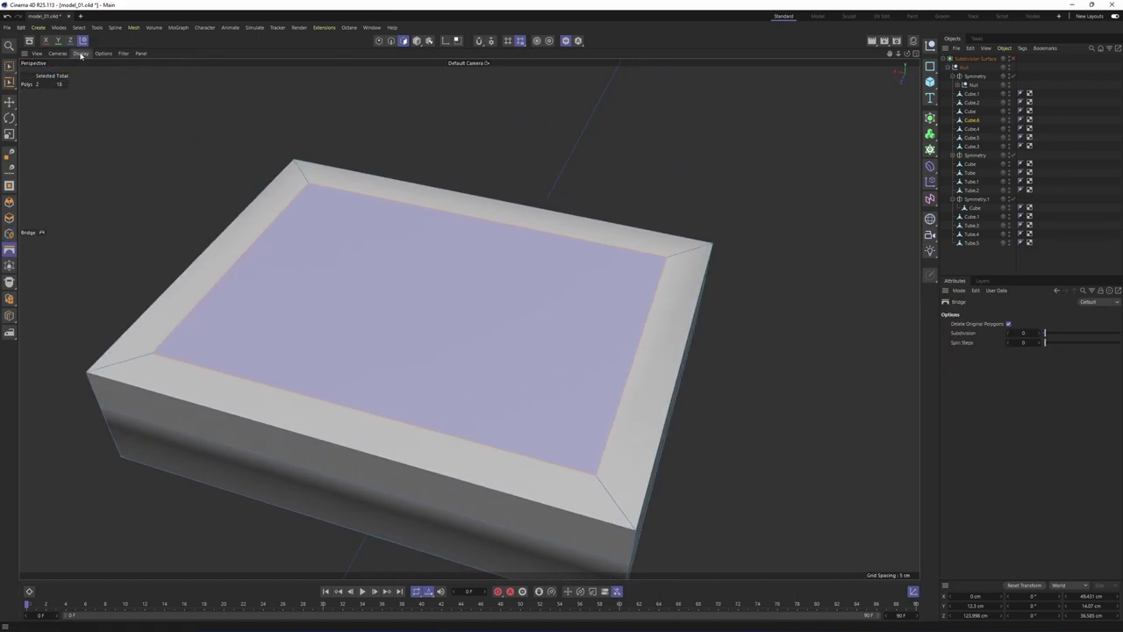
click(81, 55)
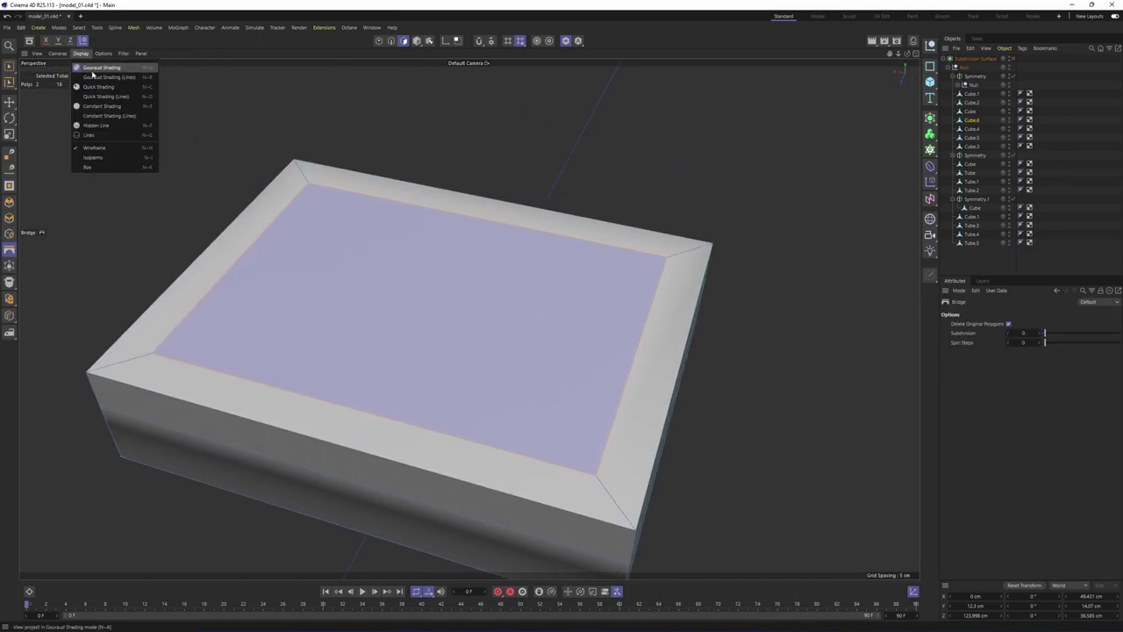
click(97, 135)
alt+drag(325, 218, 419, 214)
Bridge the two inset faces into a rectangular through-opening, and return to a smoothed, shaded display with lines and all parts visible
right_click(459, 244)
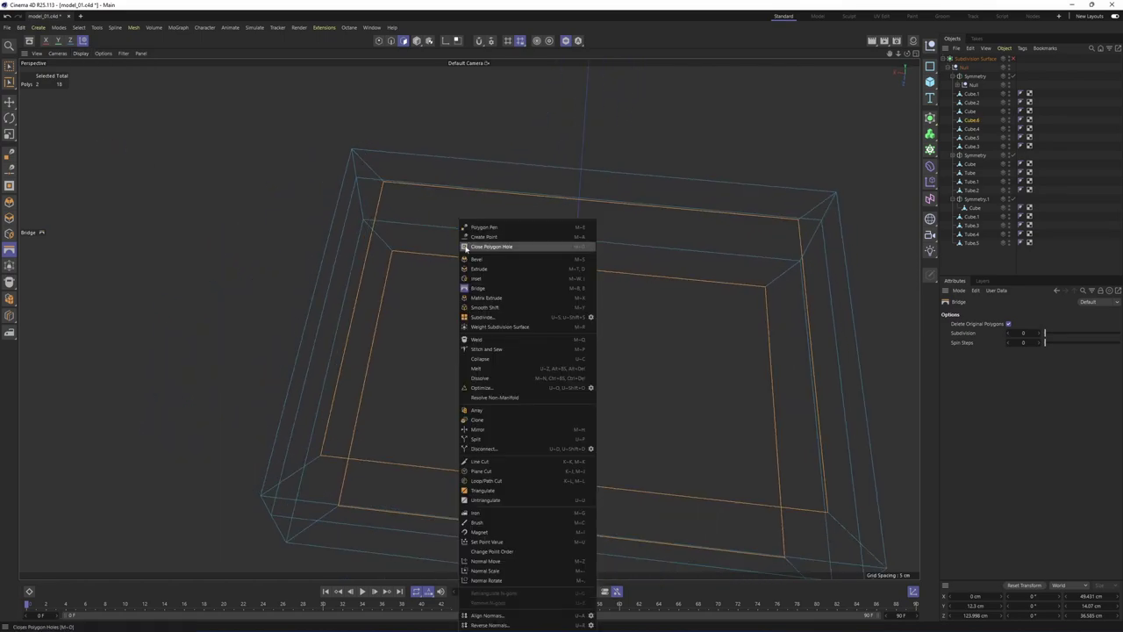
click(480, 288)
alt+drag(460, 271, 382, 233)
mouse_move(390, 275)
mouse_down()
mouse_move(416, 285)
mouse_move(556, 265)
mouse_move(582, 213)
mouse_move(514, 307)
mouse_move(514, 275)
mouse_move(577, 199)
mouse_move(553, 55)
mouse_up()
key(n)
key(a)
click(568, 42)
alt+drag(495, 238, 636, 282)
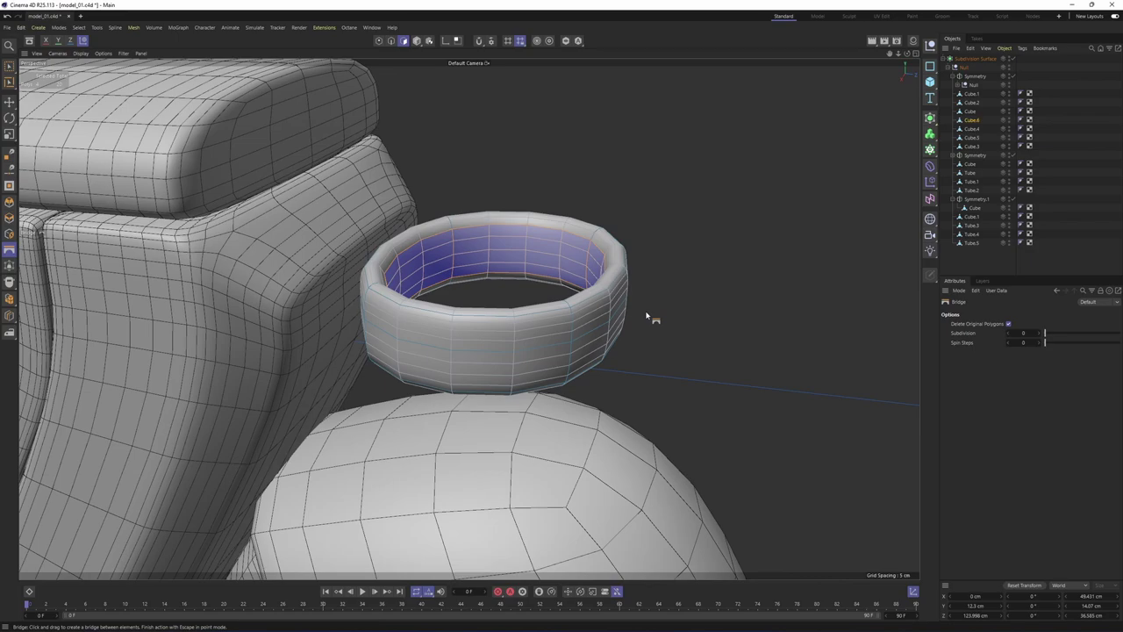
alt+drag(649, 318, 675, 304)
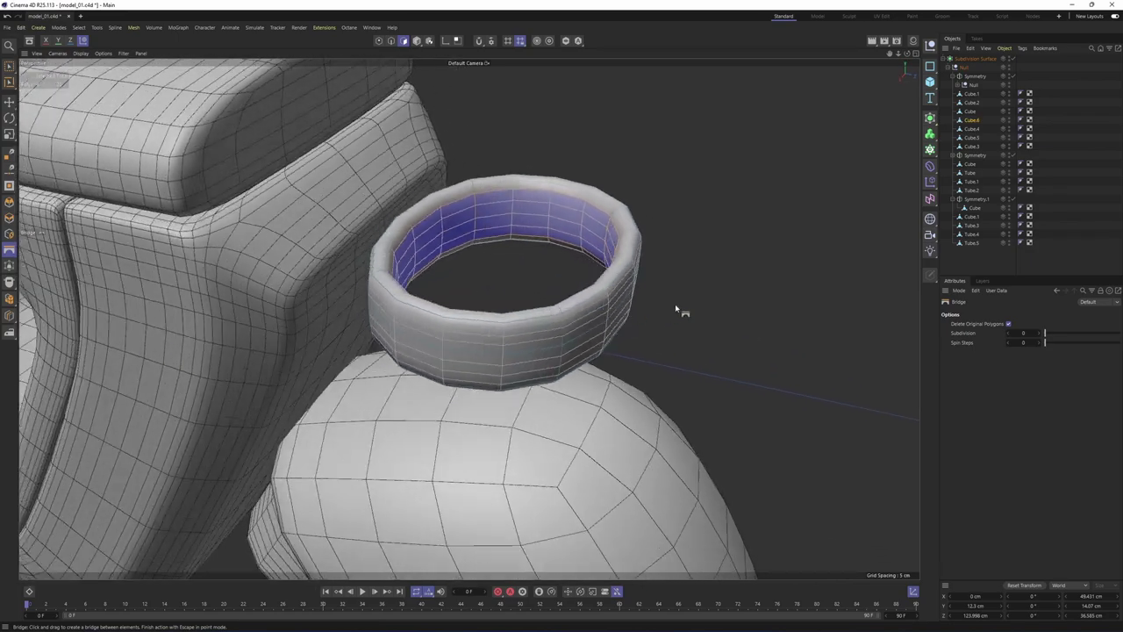
Add loop cuts across the rear frame close to its corners with Loop/Path Cut, the first offset about 9.5%
right_click(711, 291)
click(768, 484)
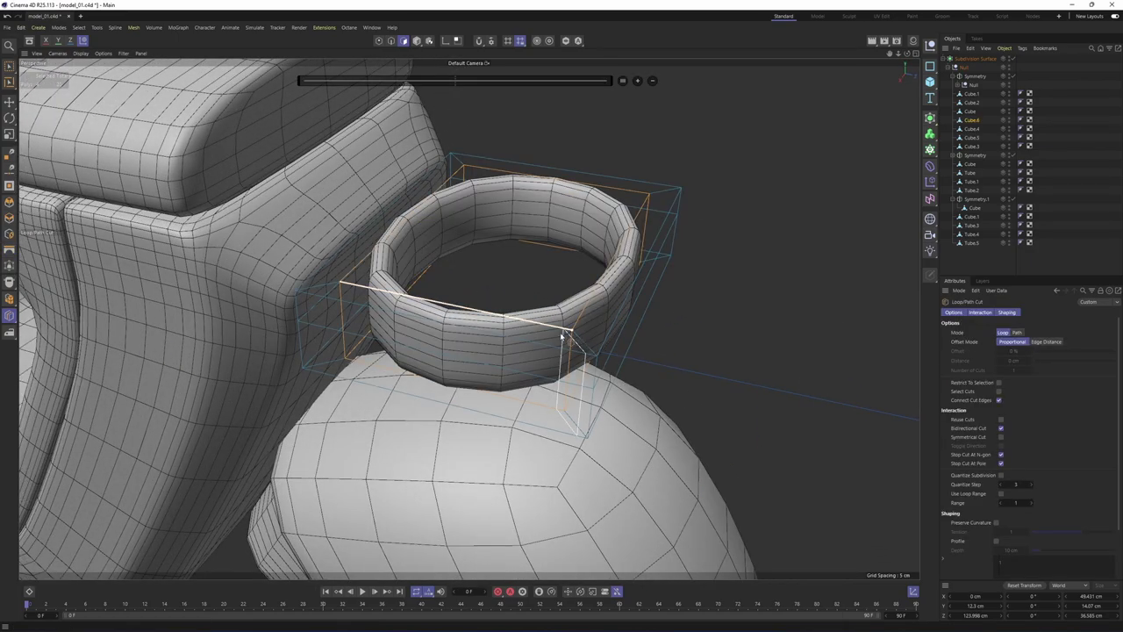
scroll(566, 360, up, 2)
click(567, 358)
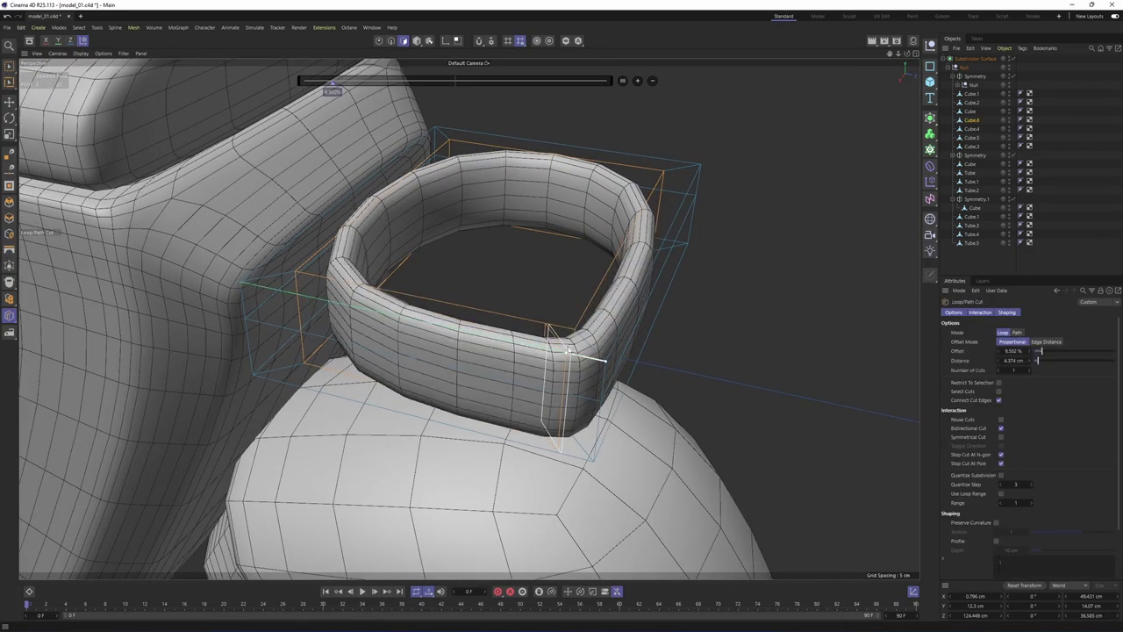
click(287, 295)
alt+drag(446, 210, 435, 228)
click(423, 197)
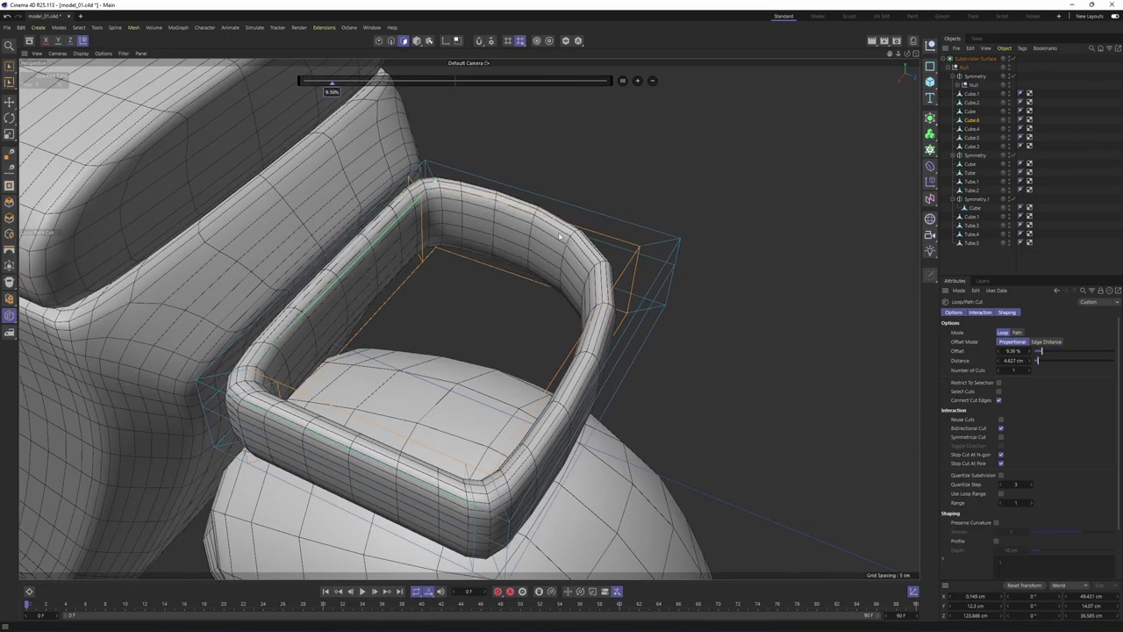
click(655, 278)
Add horizontal loop cuts around the rear frame's walls near the upper and lower rims, one offset about 19.3%
alt+drag(605, 286, 481, 212)
scroll(465, 215, up, 2)
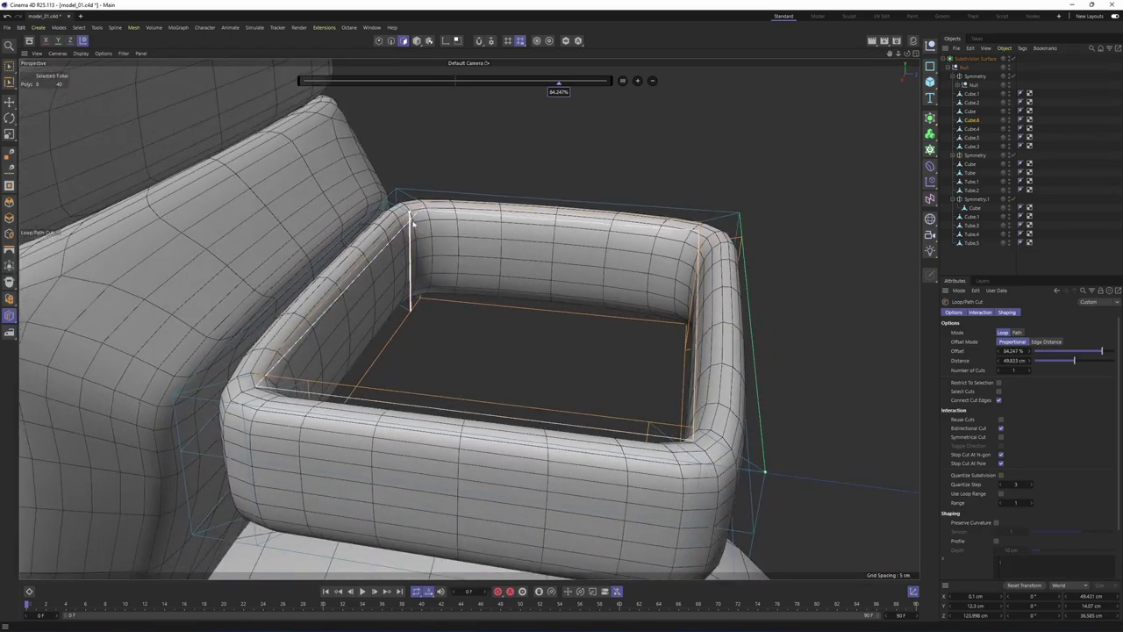
click(414, 229)
alt+drag(414, 231, 532, 308)
click(408, 297)
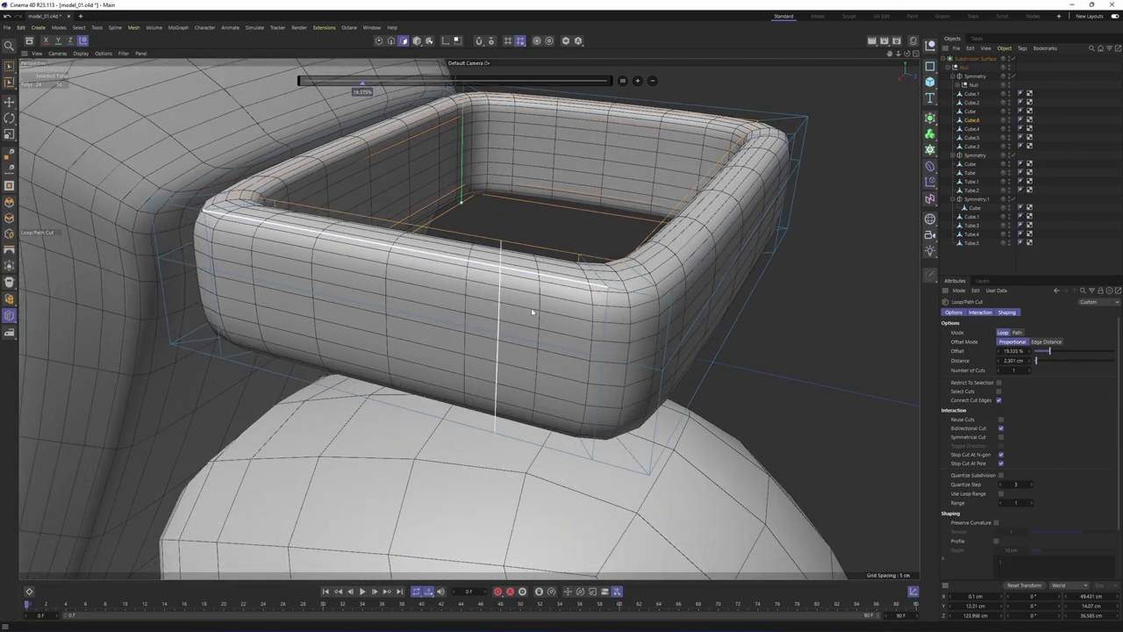
alt+drag(619, 367, 651, 379)
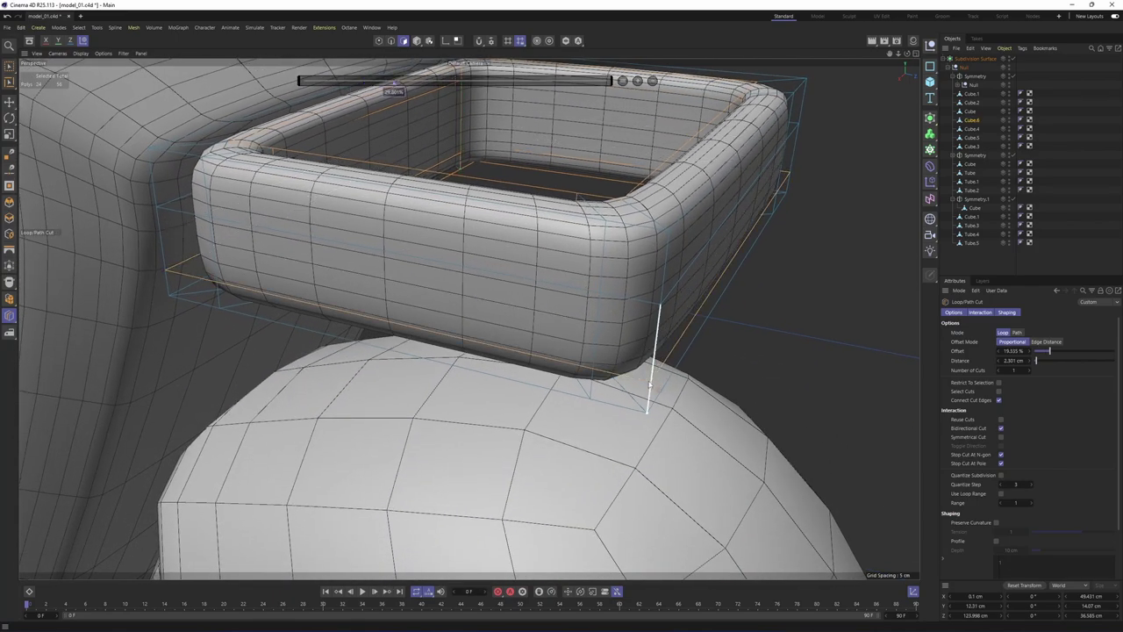
alt+drag(650, 379, 582, 347)
click(581, 364)
Raise the horizontal edge loop around the frame's outer walls close to the upper rim, to about Y 17.66 cm
key(e)
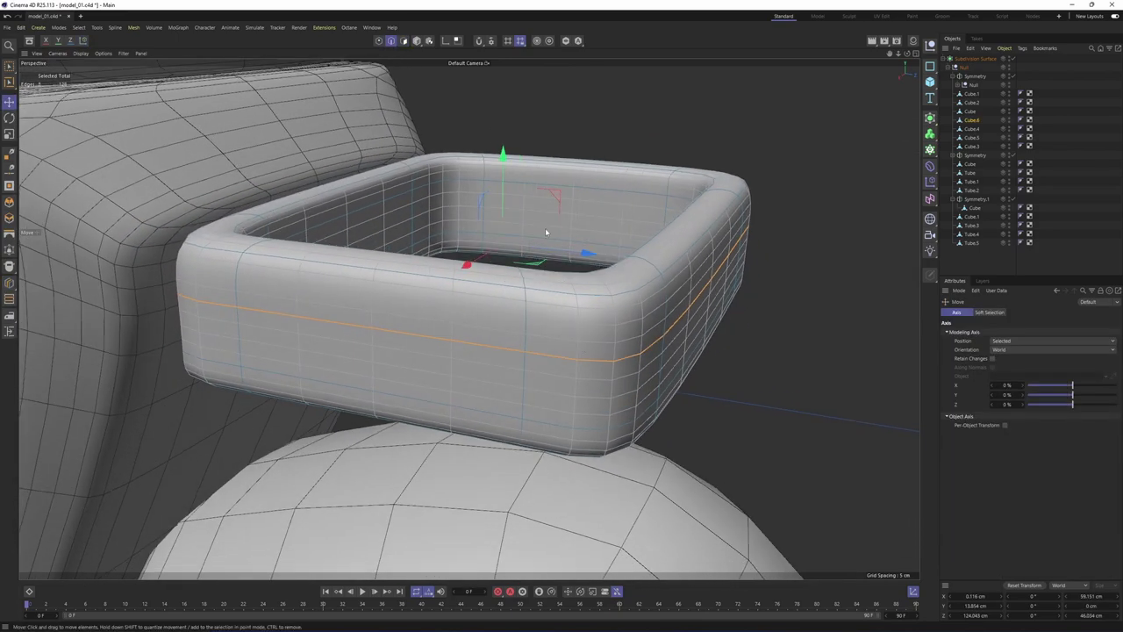
drag(506, 169, 508, 155)
drag(509, 134, 509, 133)
scroll(533, 223, down, 5)
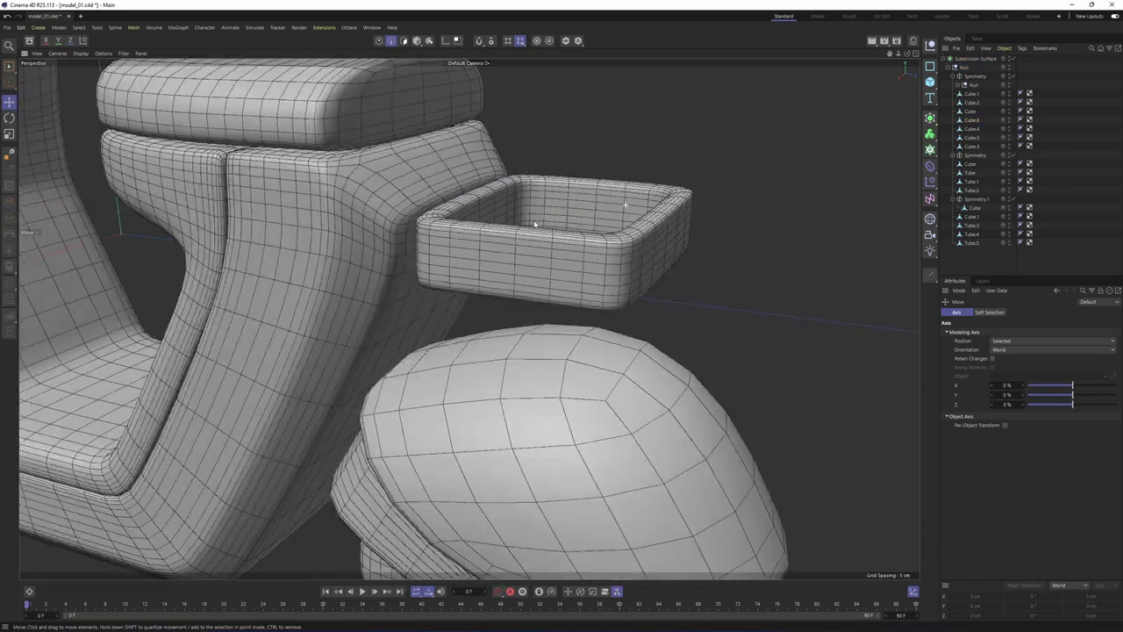
Switch to Gouraud Shading, turn off subdivision smoothing and compare the rear frame with the side reference
key(n)
key(a)
alt+drag(534, 223, 562, 309)
key(q)
scroll(562, 309, up, 4)
middle_click(544, 369)
middle_click(446, 393)
alt+middle_drag(445, 392, 427, 475)
scroll(426, 475, down, 1)
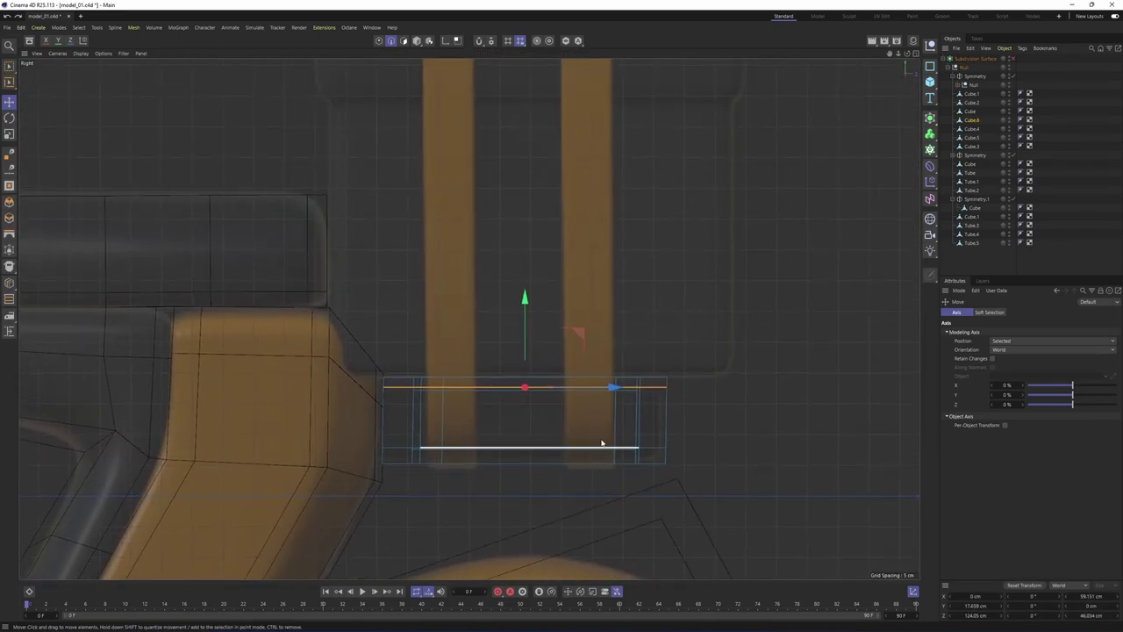
middle_click(580, 419)
middle_click(444, 297)
alt+drag(444, 303, 387, 356)
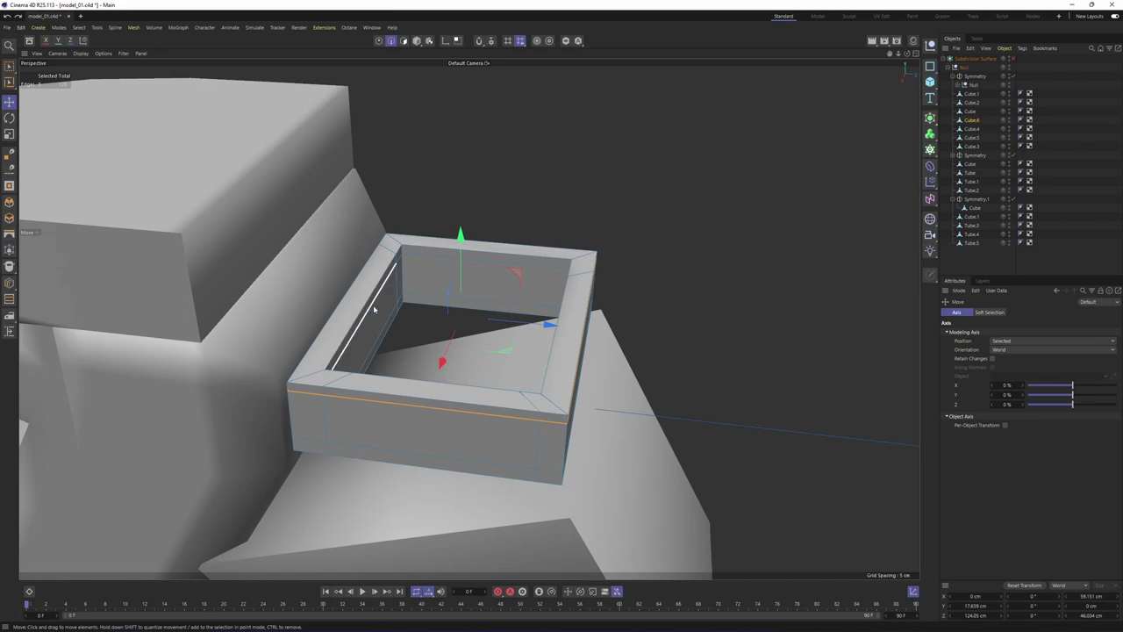
Split the rear frame's upper rim face nearest the body into a separate object
key(Return)
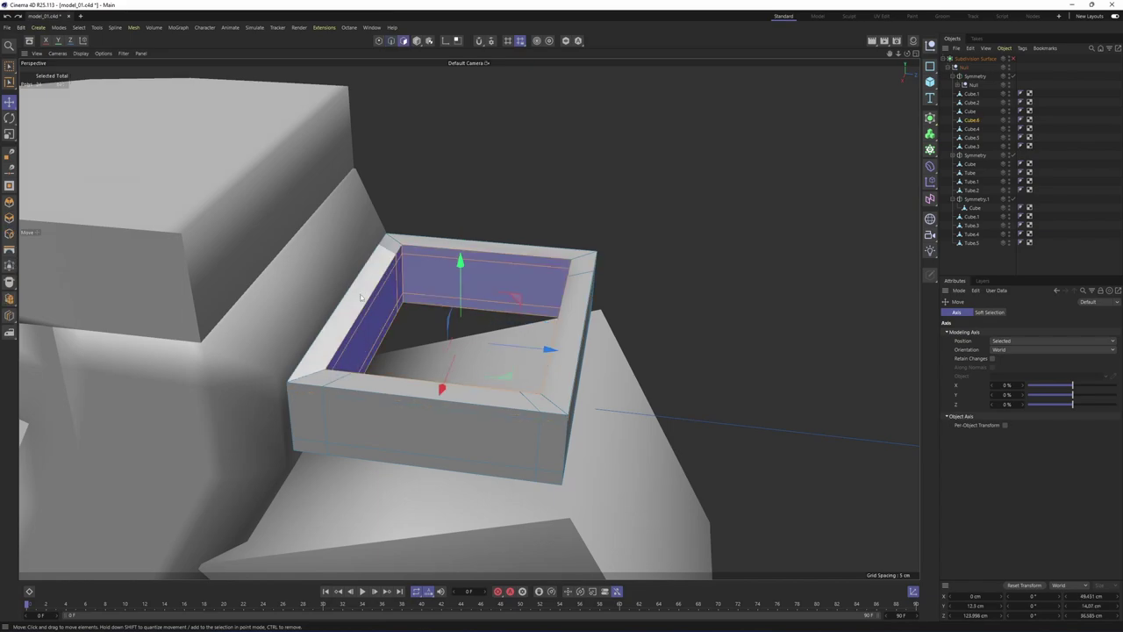
click(363, 297)
right_click(577, 319)
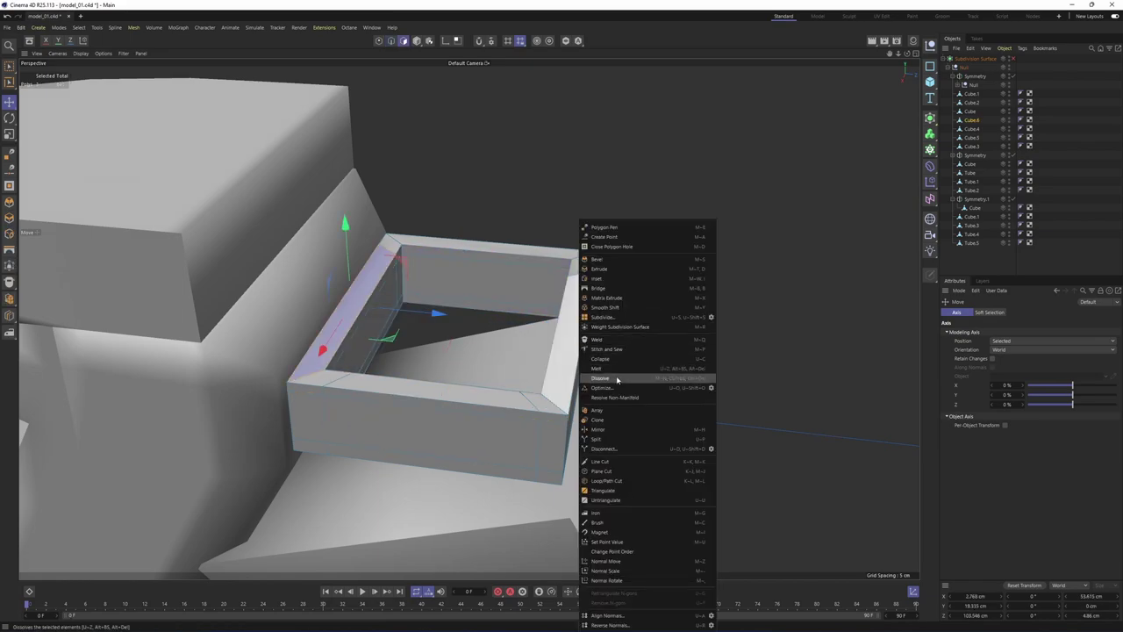
click(606, 441)
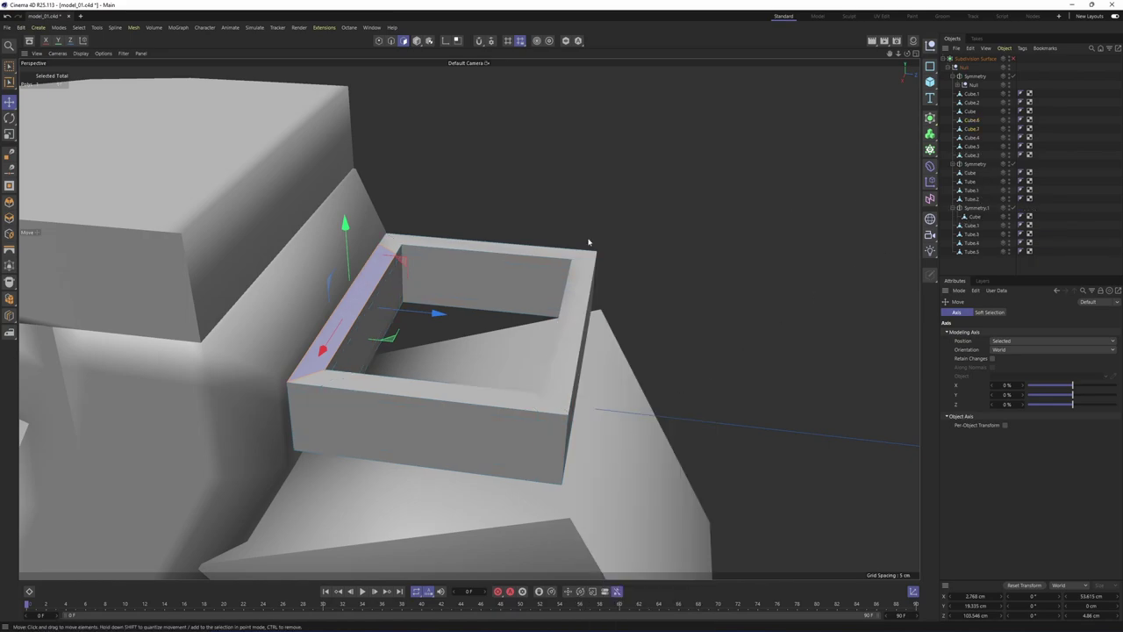
alt+drag(446, 299, 463, 342)
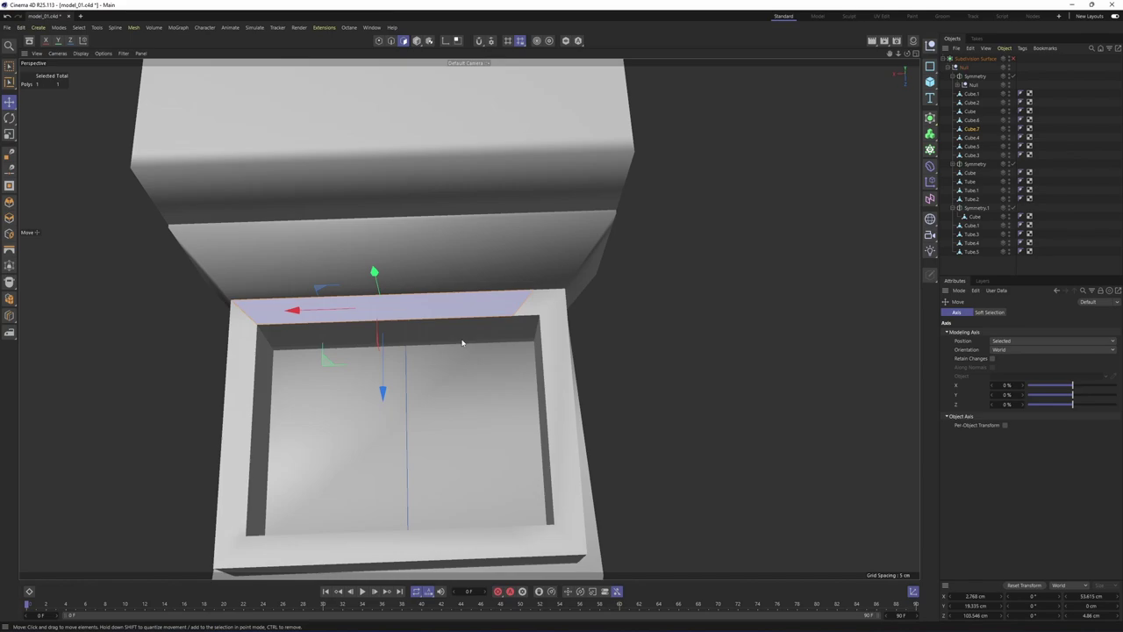
Scale both slanted end edges of the split strip flat along X to make the strip rectangular
key(Return)
alt+middle_drag(491, 285, 469, 318)
alt+right_drag(468, 319, 491, 320)
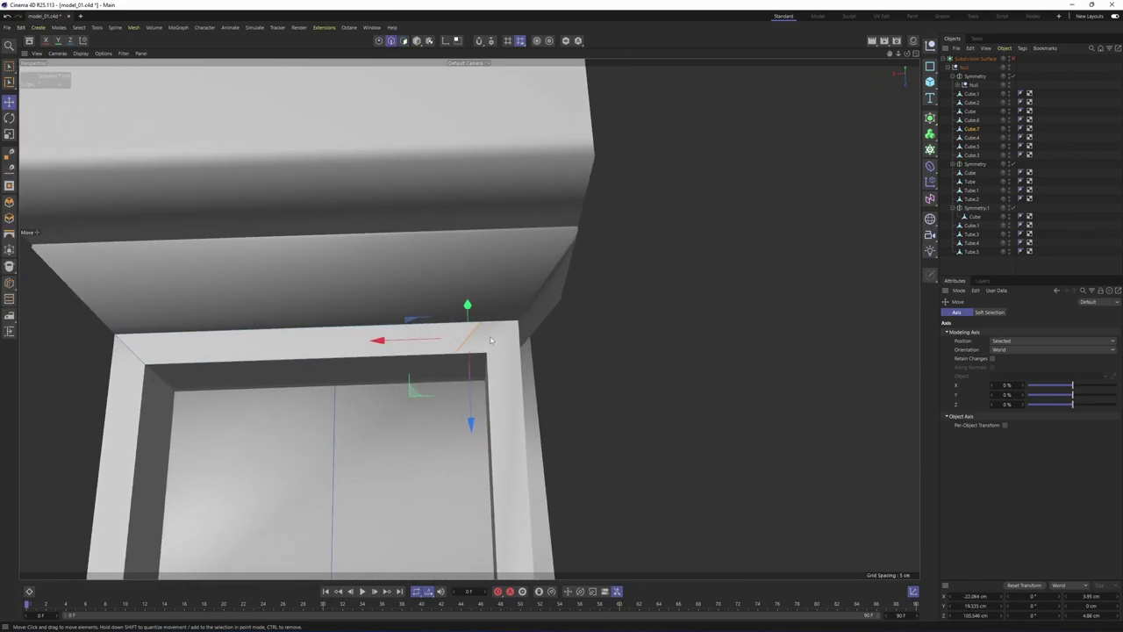
alt+drag(465, 327, 469, 319)
alt+middle_drag(469, 318, 512, 321)
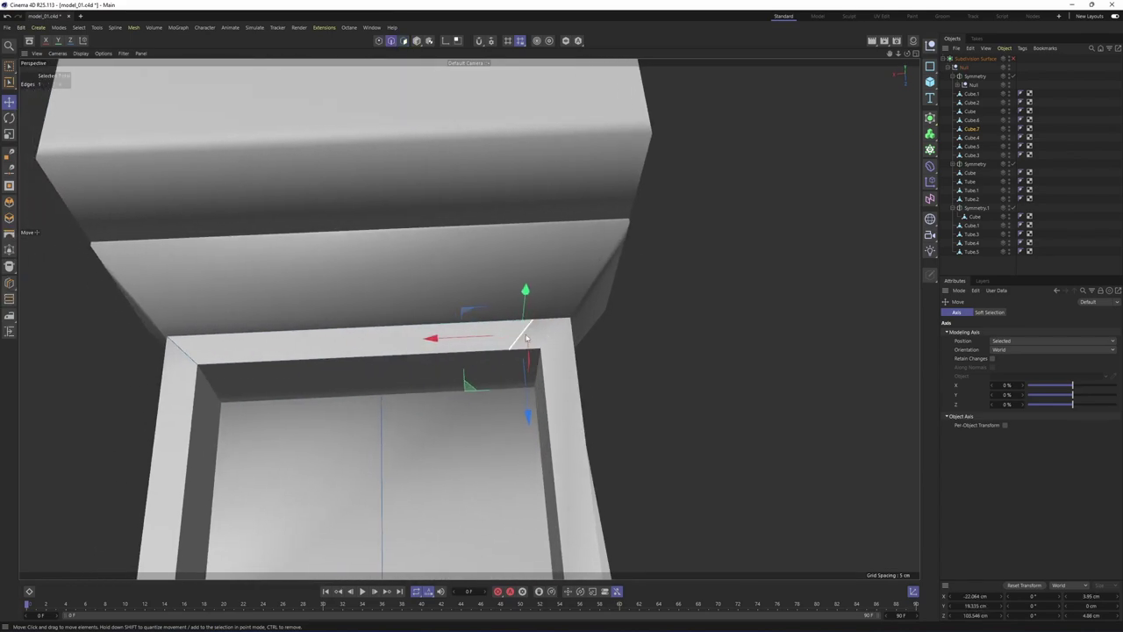
key(t)
drag(427, 337, 525, 344)
alt+middle_drag(195, 350, 361, 339)
click(359, 343)
drag(379, 351, 350, 349)
Move the strip's inner edge backward over the frame to about Z 157.9 cm, following the side reference
alt+drag(512, 324, 494, 314)
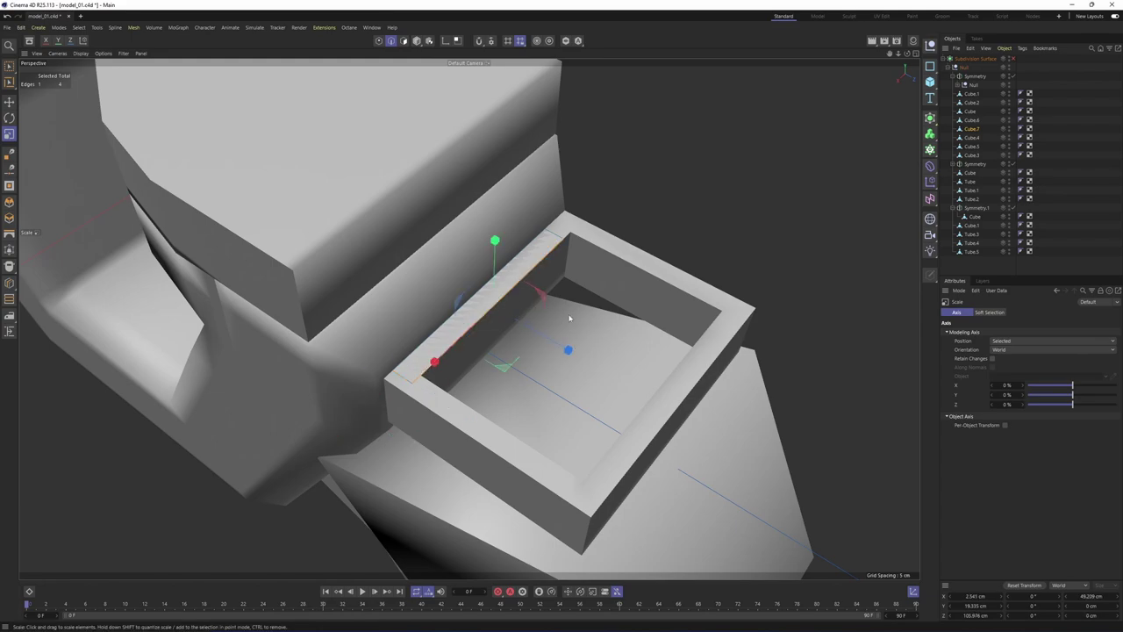
key(e)
alt+drag(577, 319, 729, 344)
middle_click(702, 347)
alt+middle_drag(393, 442, 377, 465)
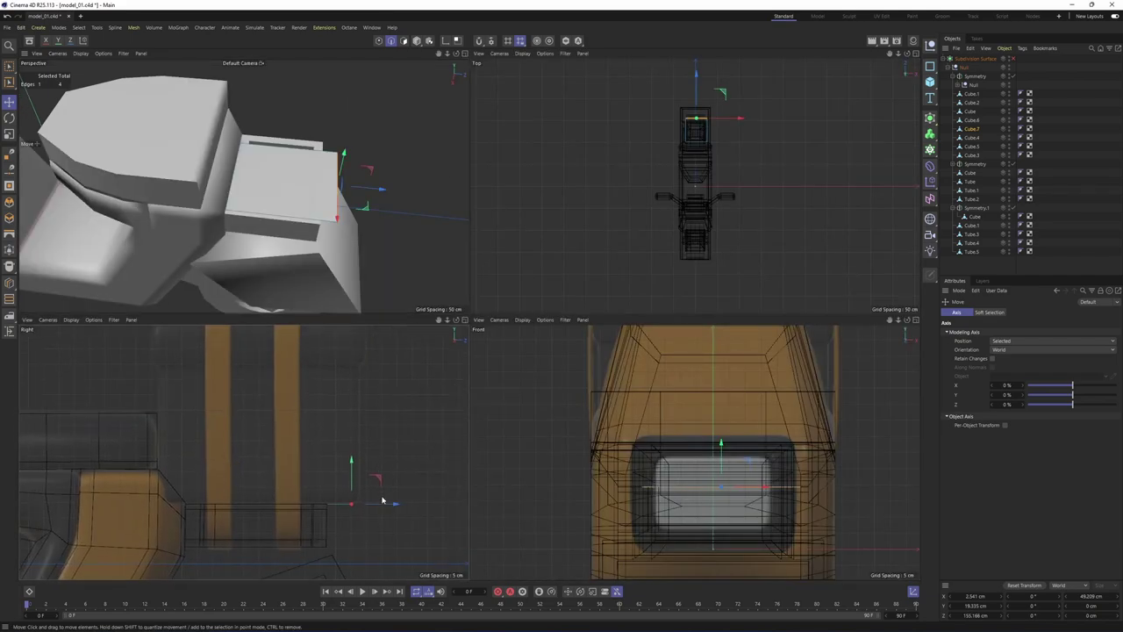
drag(390, 505, 398, 508)
alt+middle_drag(441, 473, 455, 472)
middle_click(430, 272)
alt+drag(536, 303, 457, 351)
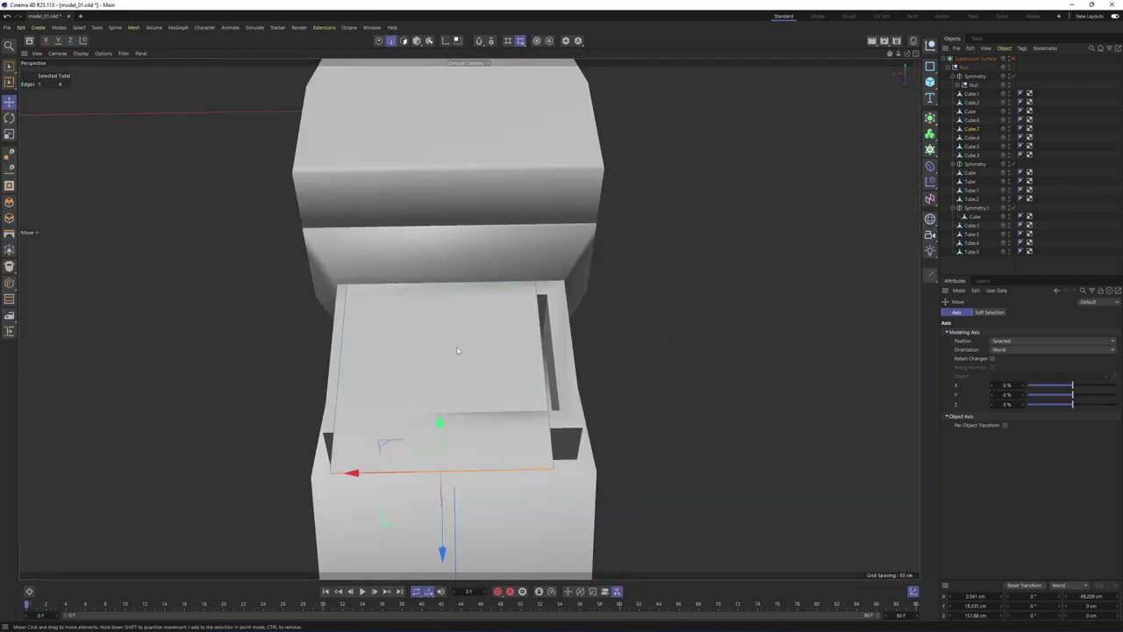
Move the plate's two side edges outward in the front view until the plate is about 70.3 cm wide
click(342, 371)
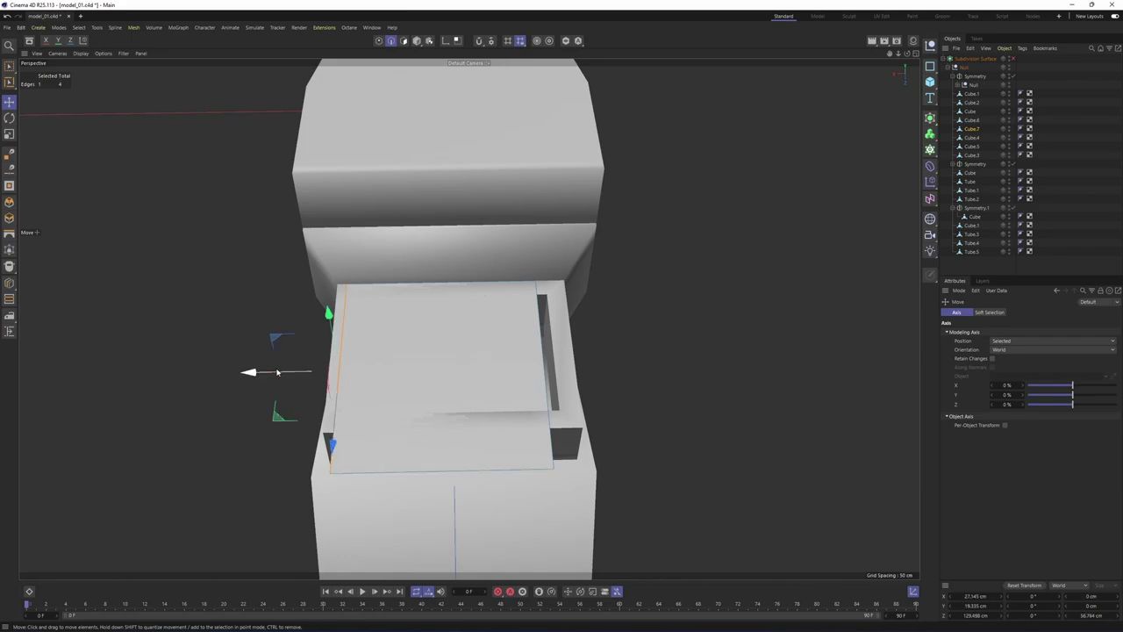
key(F5)
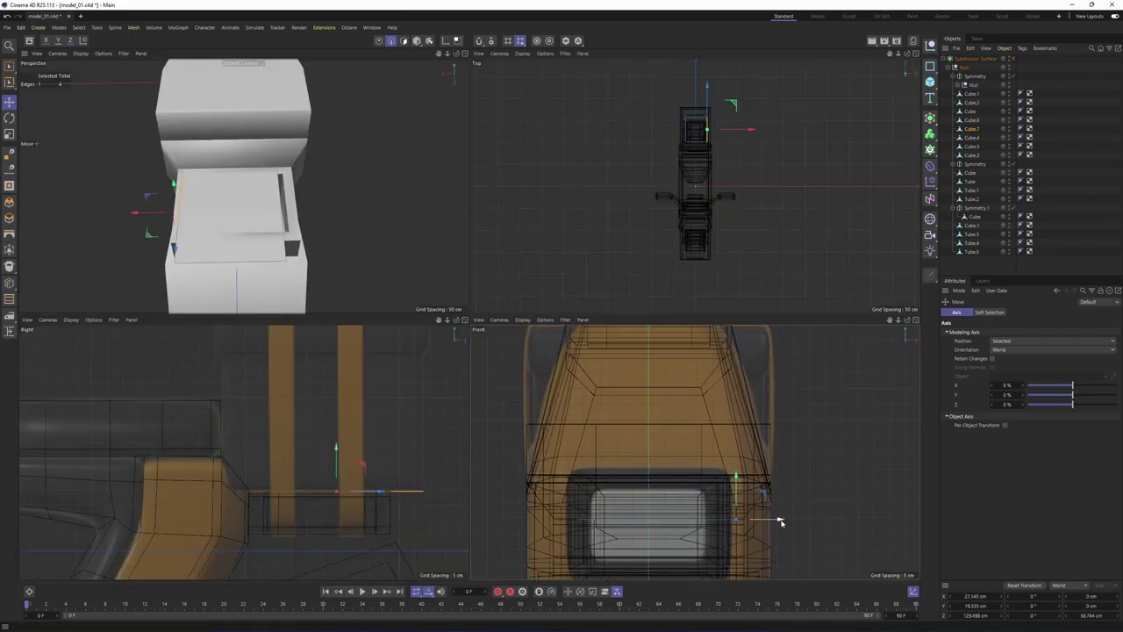
drag(781, 522, 808, 527)
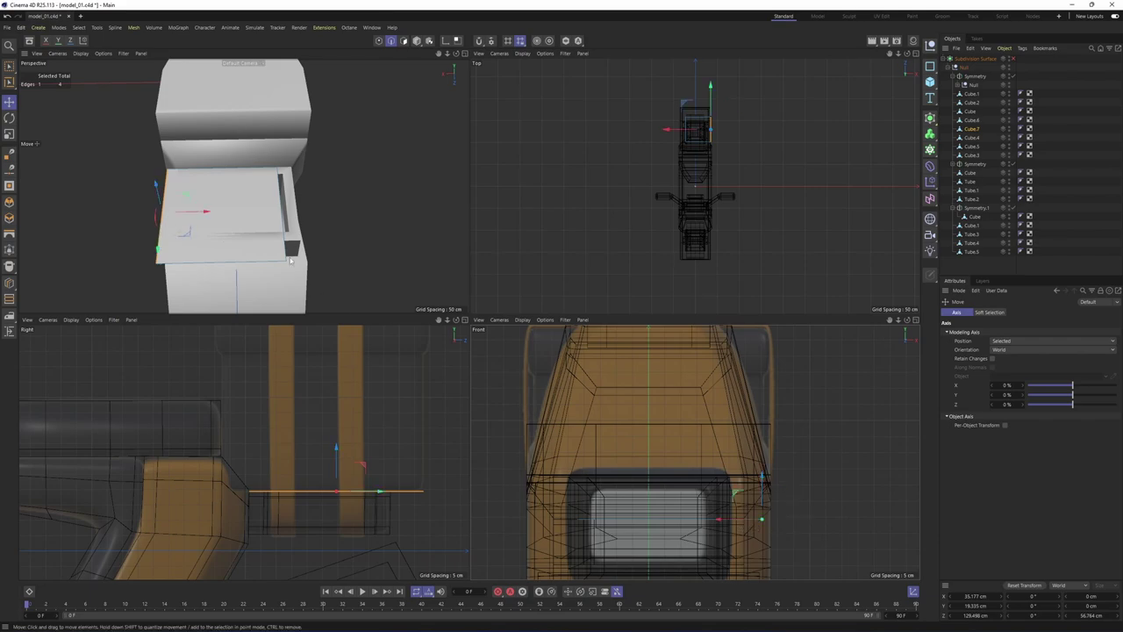
click(283, 213)
alt+middle_drag(615, 511, 721, 512)
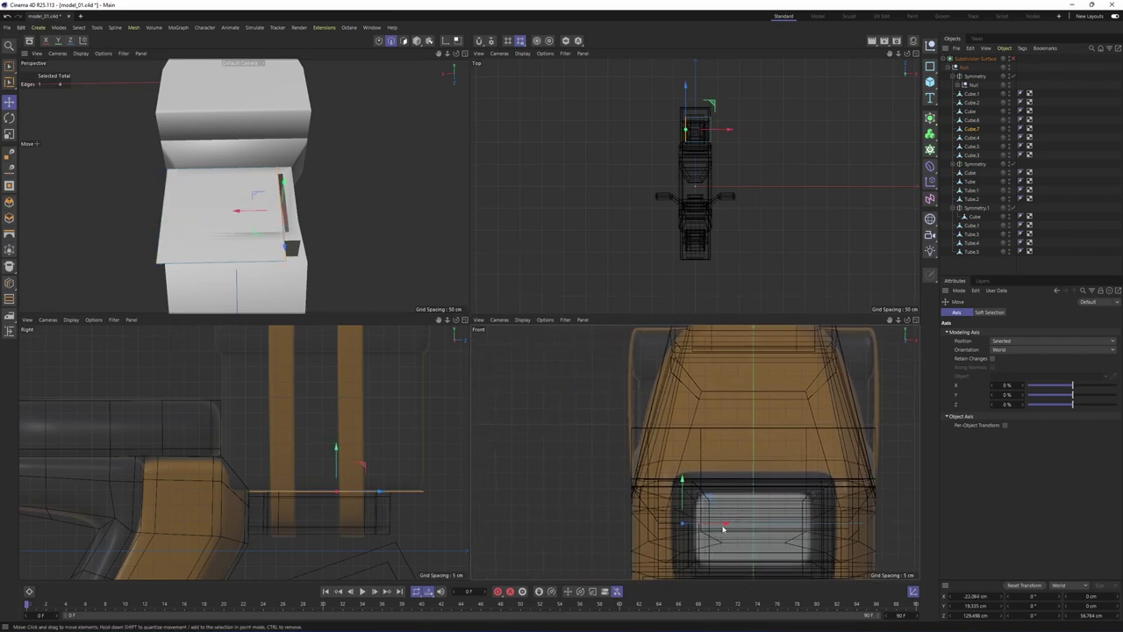
drag(724, 528, 682, 523)
Extrude the flat plate's face upward about 47.3 cm to form the storage box body, following the side reference
middle_click(407, 303)
alt+drag(404, 323, 521, 356)
click(405, 41)
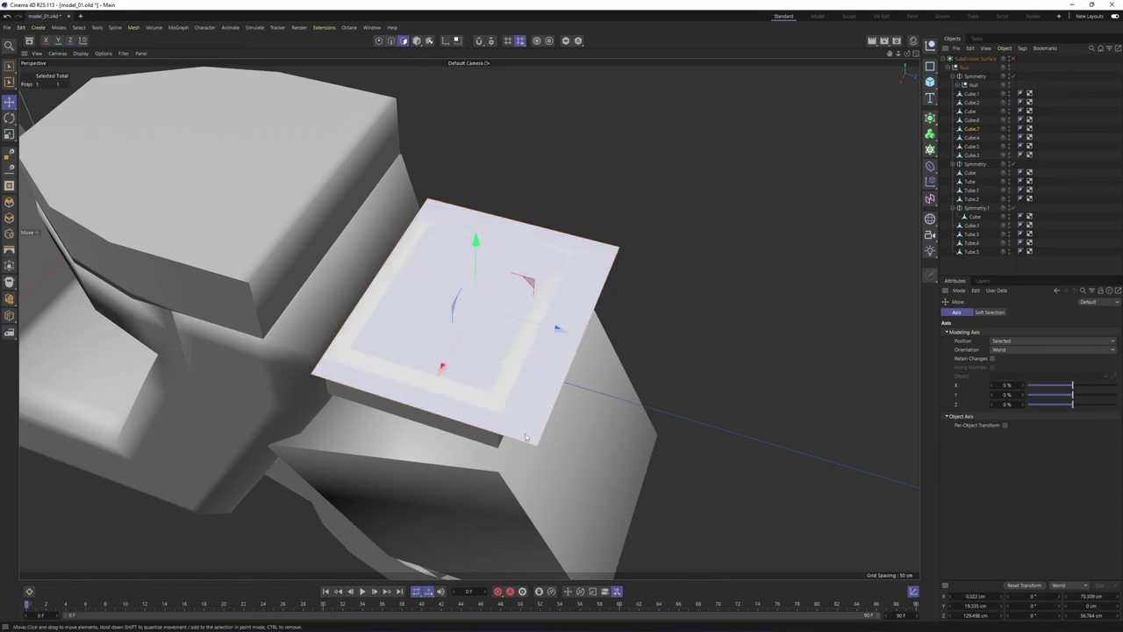
key(F5)
key(F1)
right_click(562, 312)
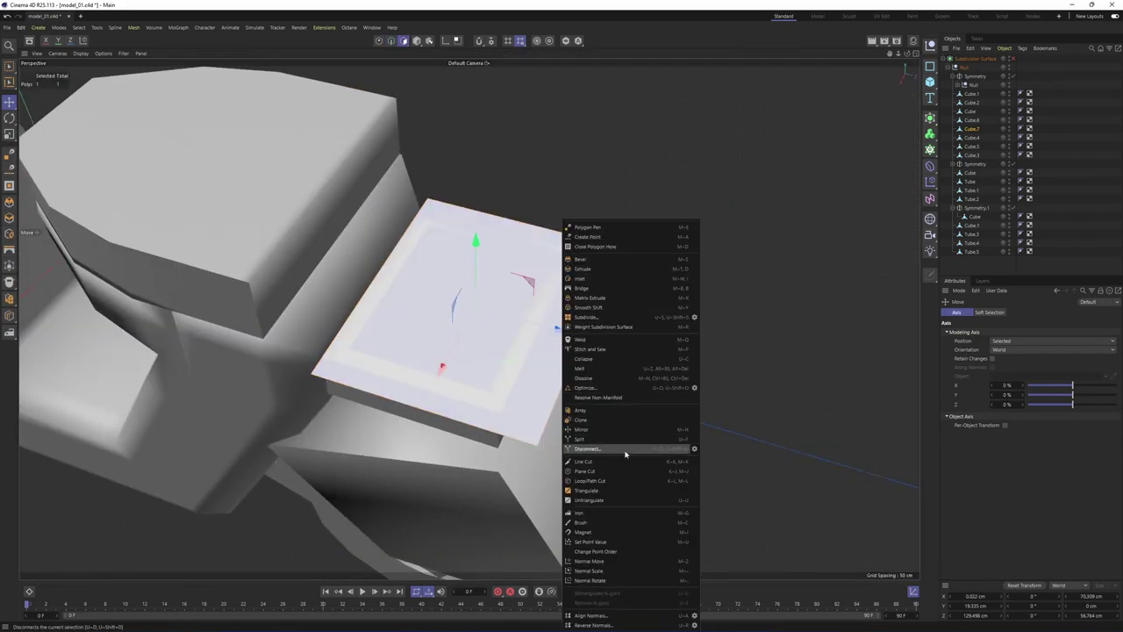
click(603, 268)
middle_click(604, 274)
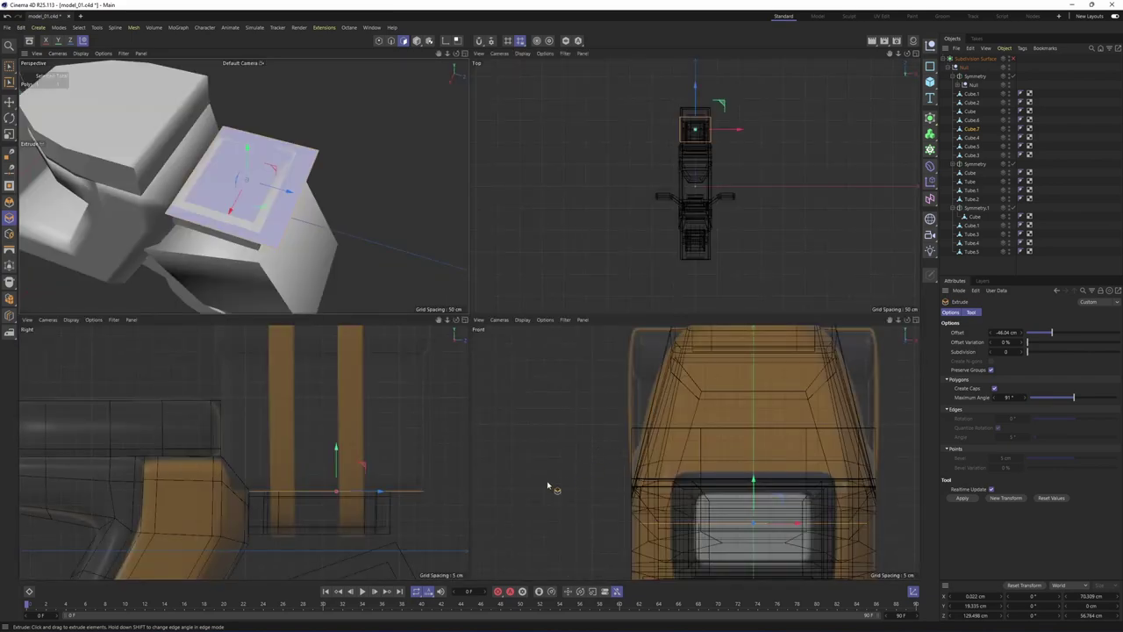
scroll(312, 487, down, 4)
drag(311, 488, 329, 406)
drag(392, 551, 390, 550)
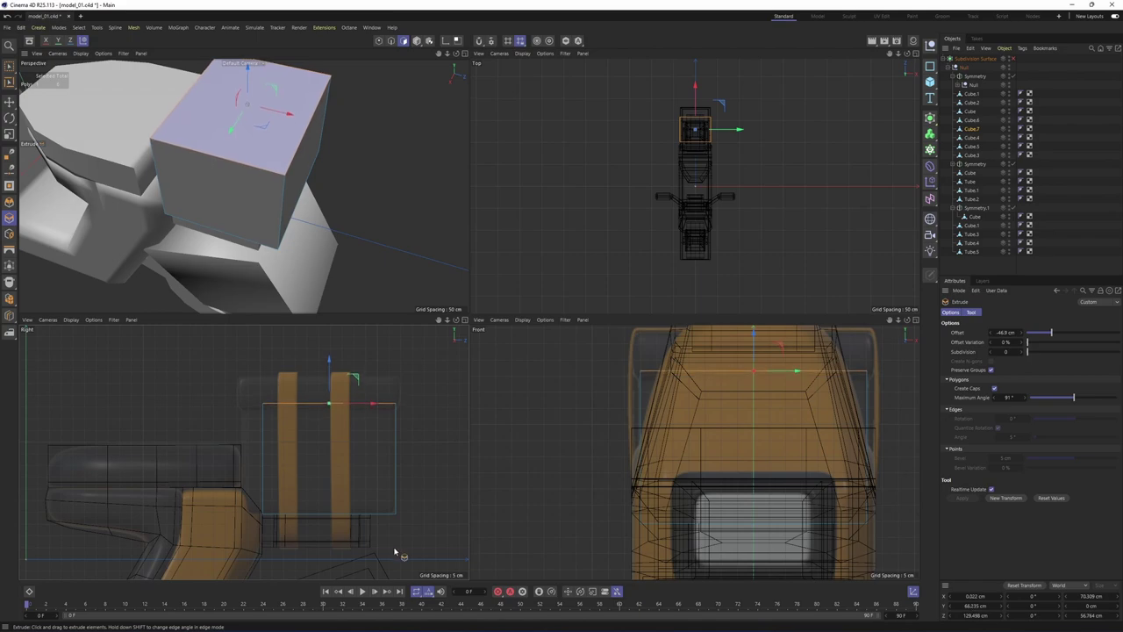
Move the box face nearest the seat forward against the seat's rear end, making the box about 65.1 cm deep
mouse_move(316, 475)
alt+middle_down()
mouse_move(352, 456)
mouse_move(324, 475)
alt+middle_up()
key(0)
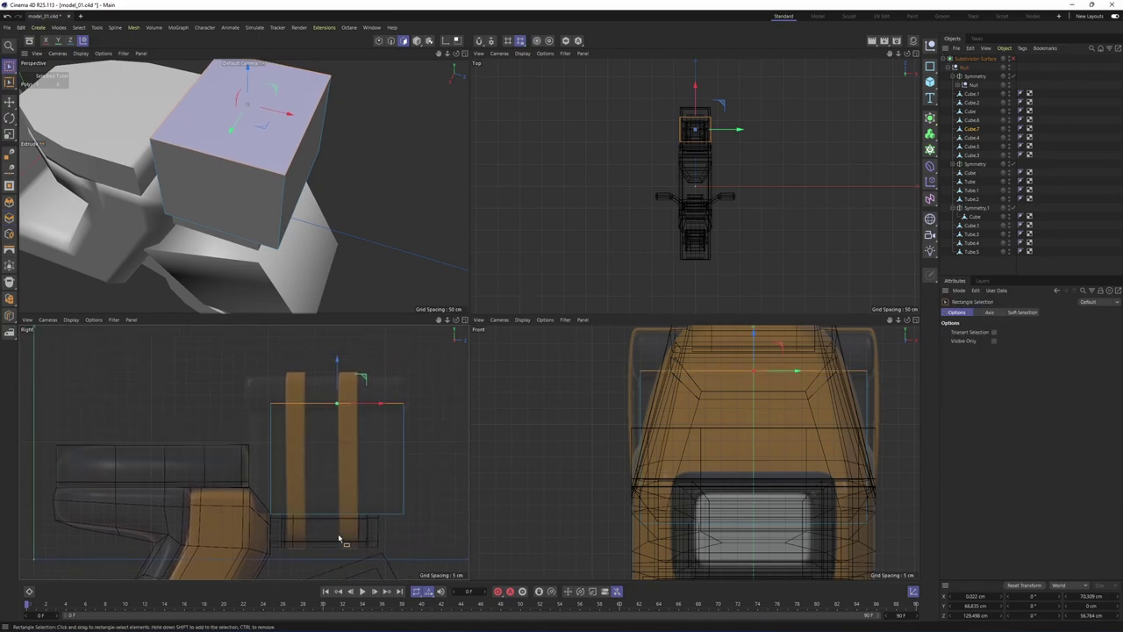
drag(247, 425, 281, 535)
alt+middle_drag(308, 489, 349, 488)
scroll(349, 488, up, 3)
drag(338, 451, 338, 451)
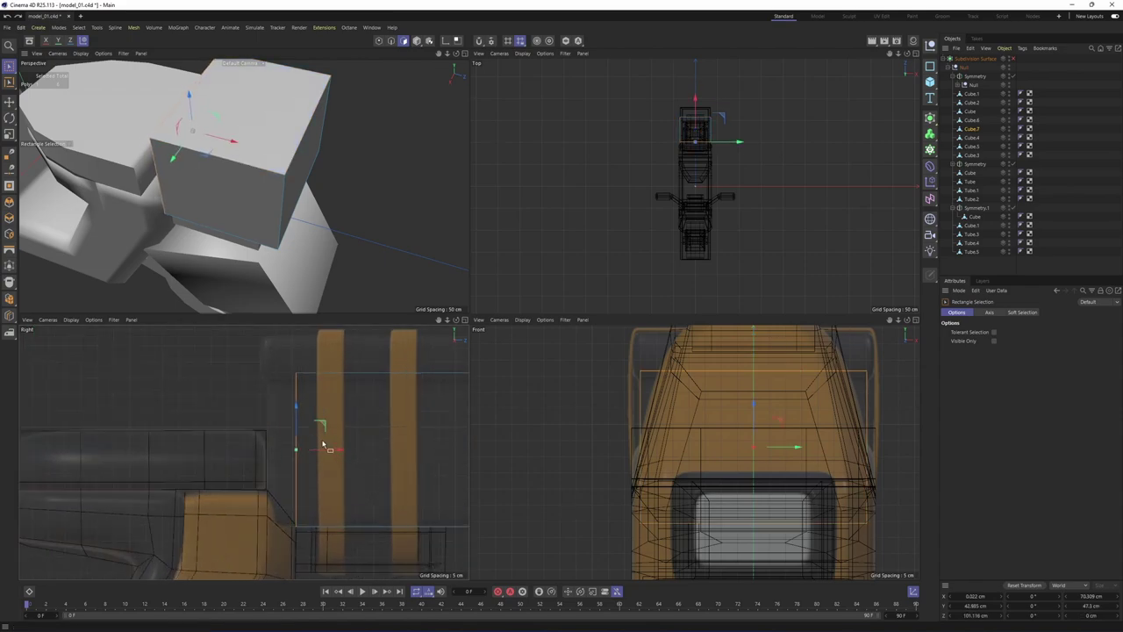
drag(233, 353, 330, 570)
drag(336, 451, 313, 451)
alt+middle_drag(320, 165, 321, 185)
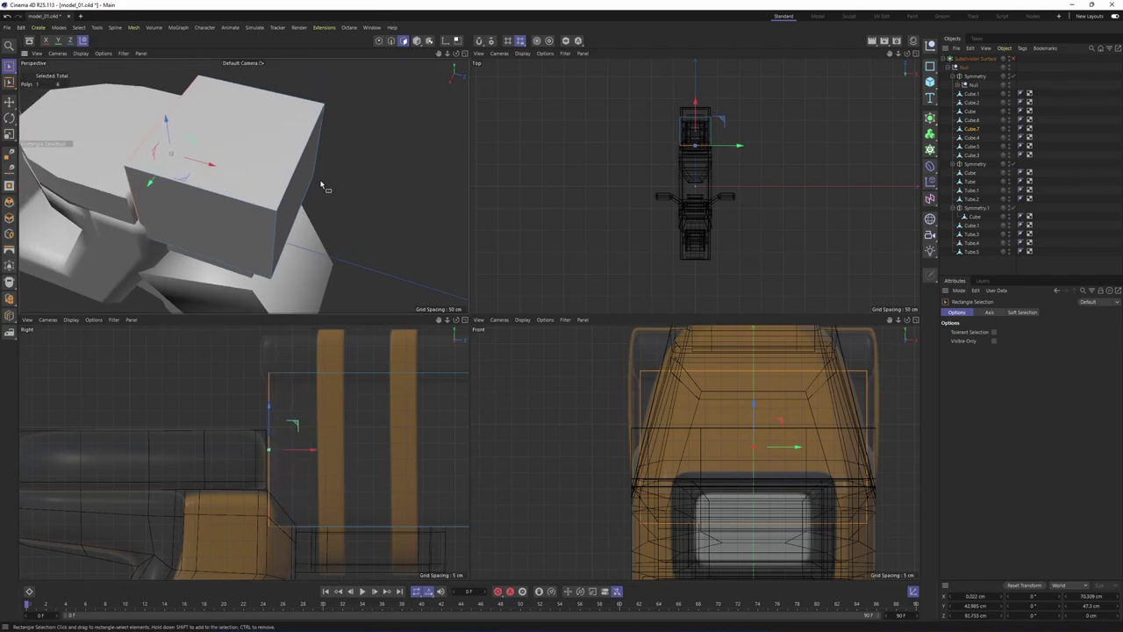
Extrude the box's top face upward about 10.3 cm to form a lid section, following the side reference
key(e)
click(275, 159)
alt+middle_drag(384, 394, 300, 447)
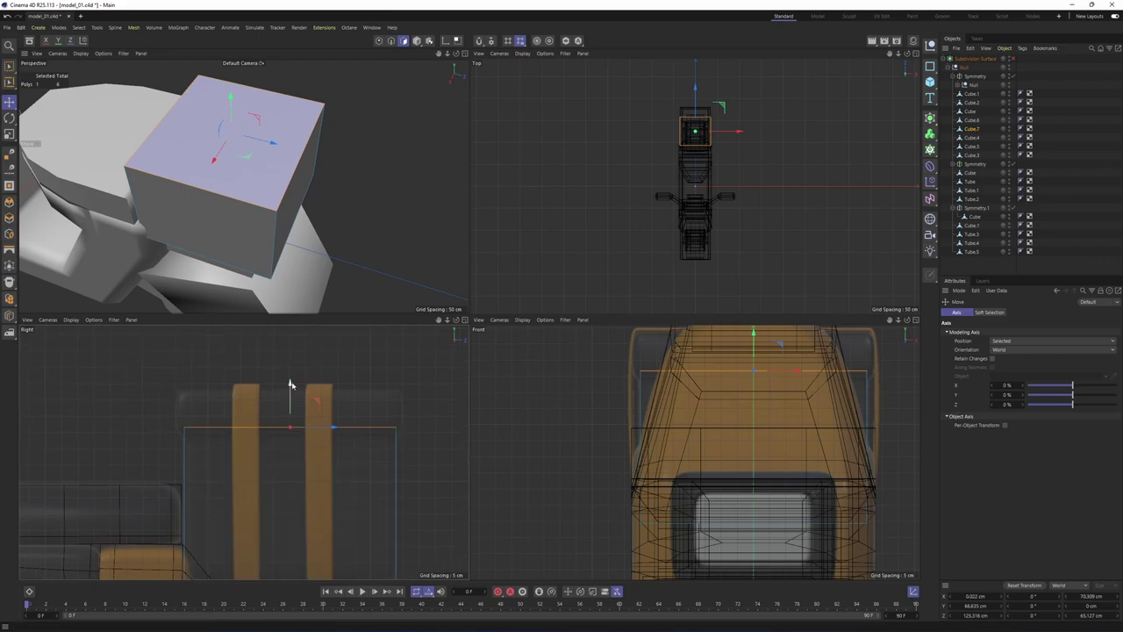
drag(295, 401, 291, 370)
Loop-select the lid's side faces and scale them uniformly outward to about 76.1 cm wide and 70.5 cm deep
middle_click(330, 224)
alt+drag(330, 224, 395, 135)
click(79, 27)
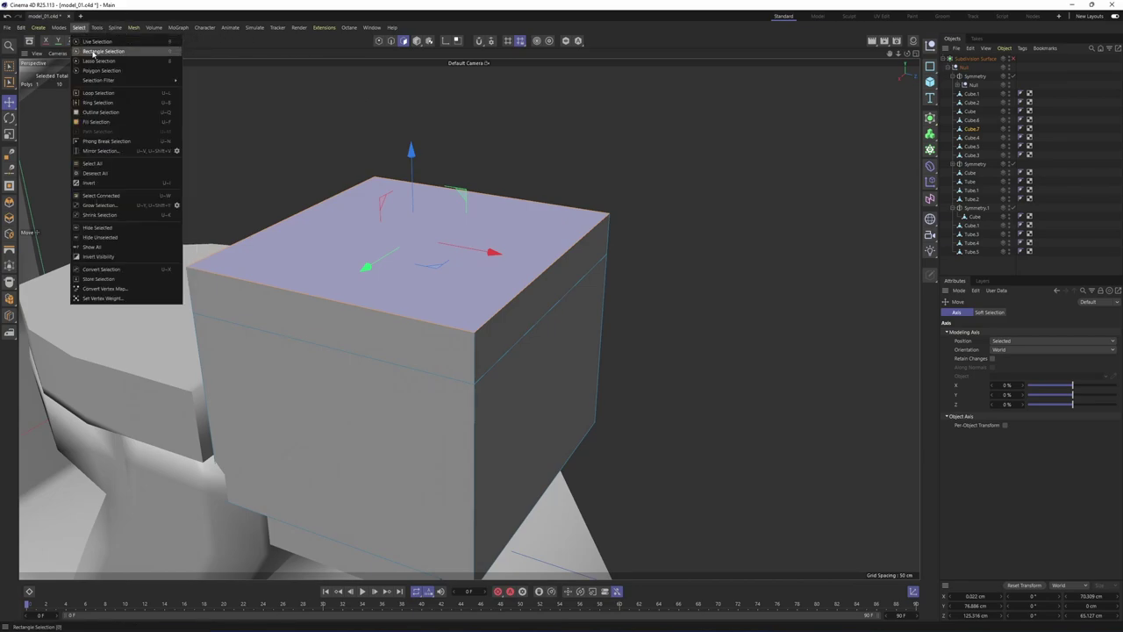
click(96, 93)
click(467, 356)
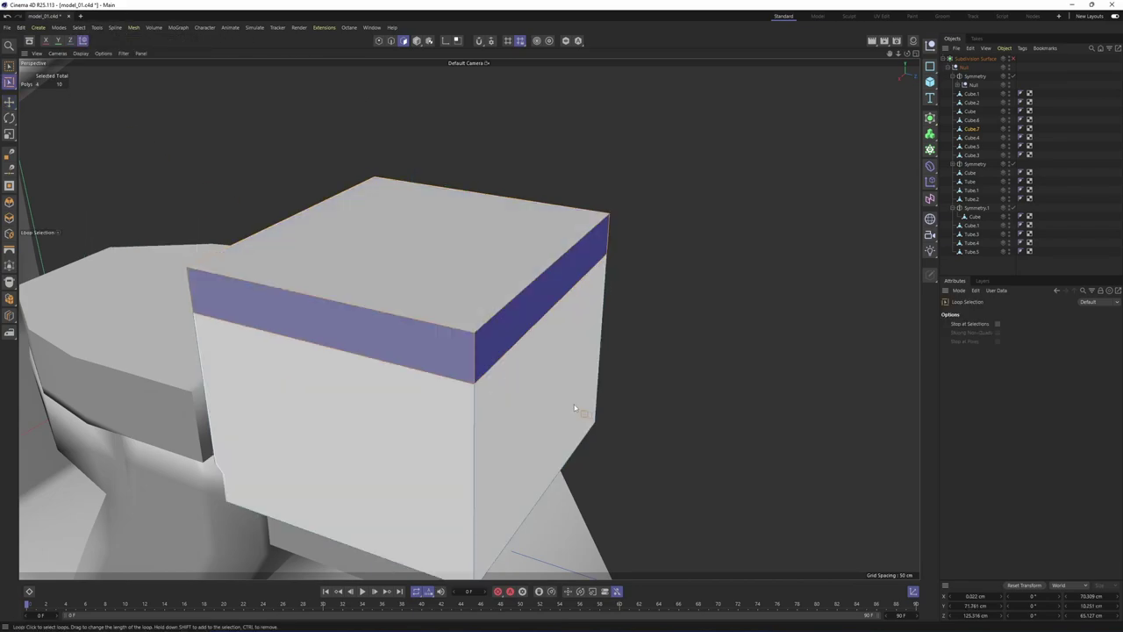
alt+drag(662, 371, 653, 336)
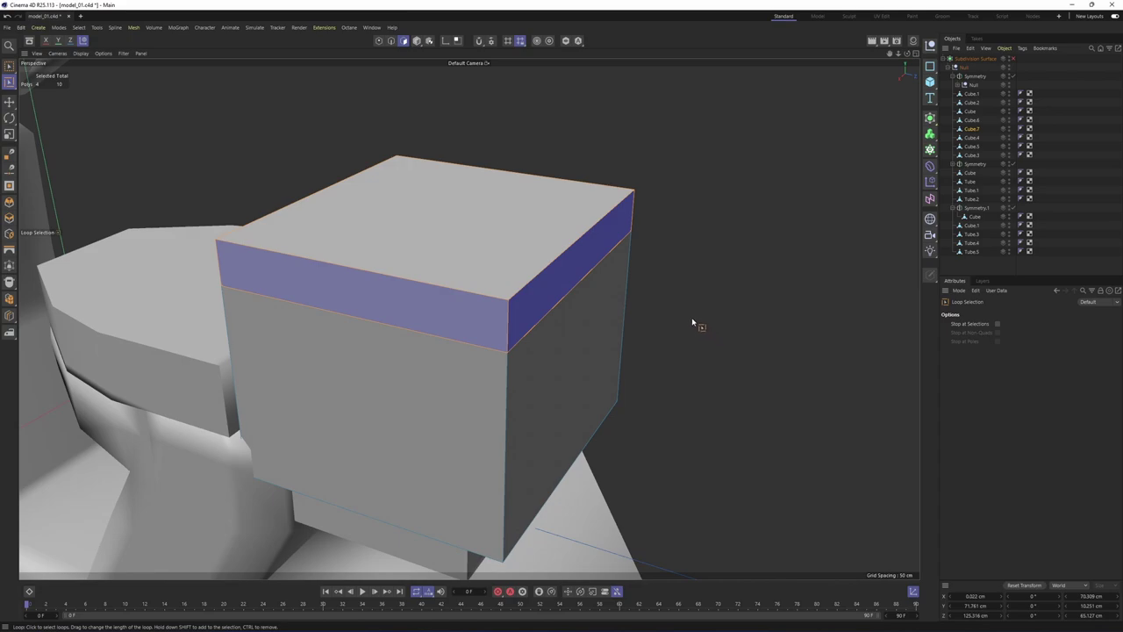
click(9, 133)
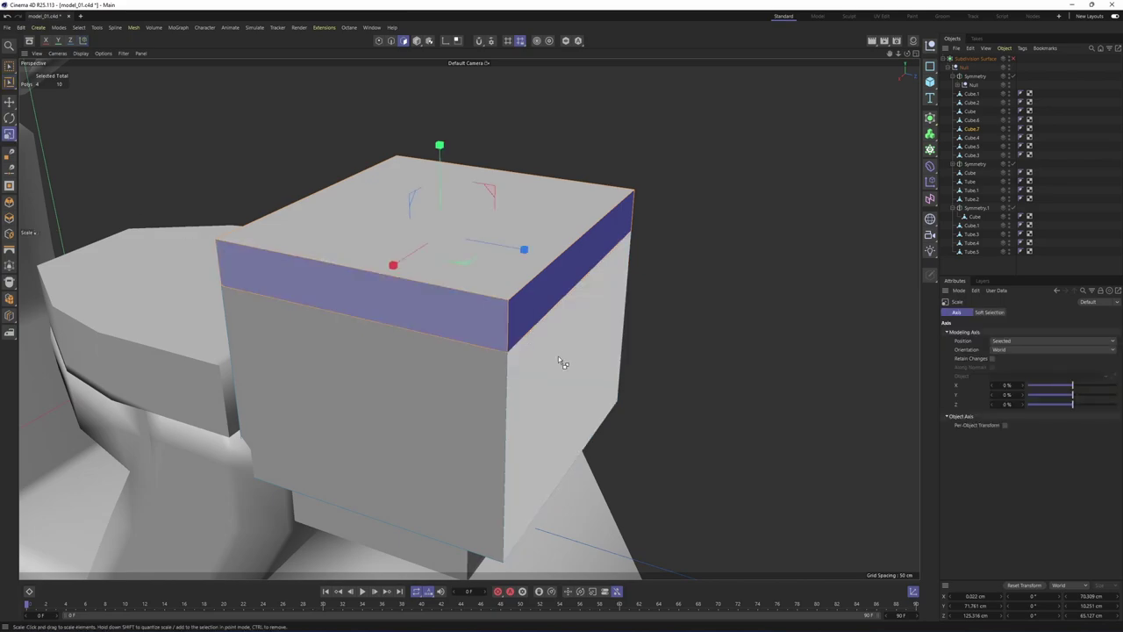
drag(553, 363, 594, 382)
middle_click(595, 381)
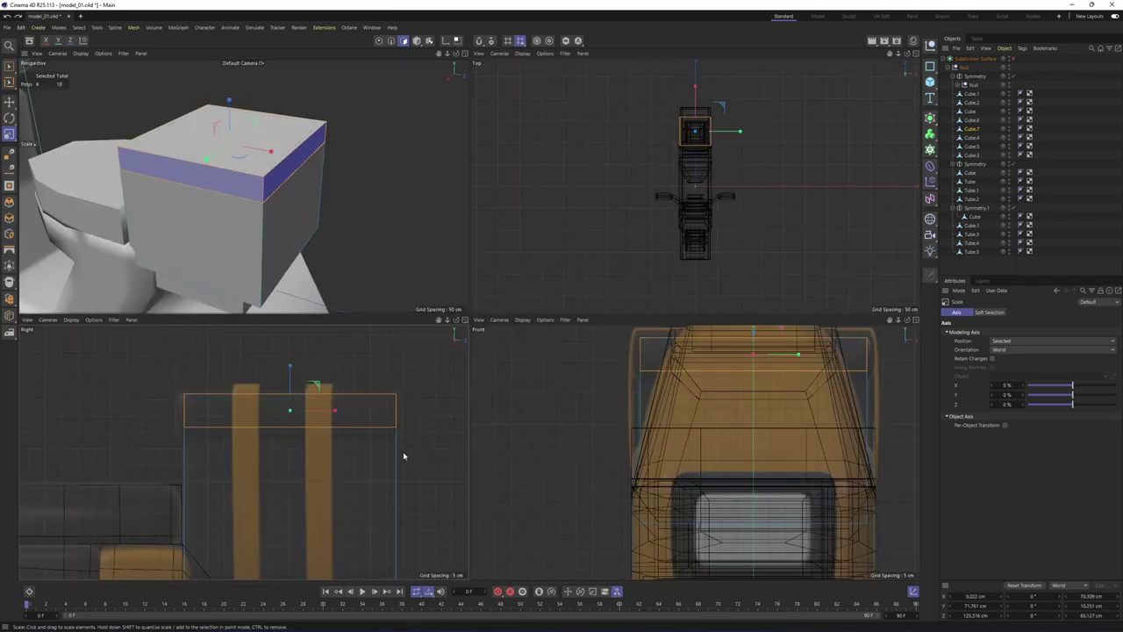
drag(404, 454, 452, 470)
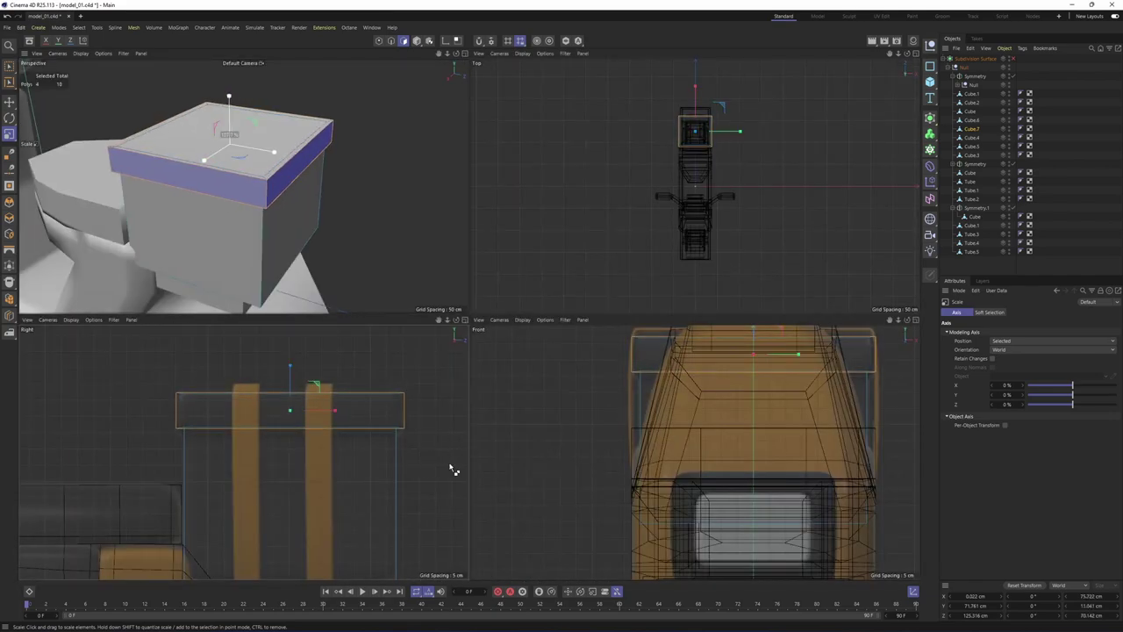
Turn on the subdivision smoothing and add a supporting loop cut around the box body near its bottom
middle_click(303, 176)
alt+drag(463, 337, 606, 166)
scroll(554, 346, down, 3)
middle_click(561, 351)
alt+middle_drag(345, 446, 366, 359)
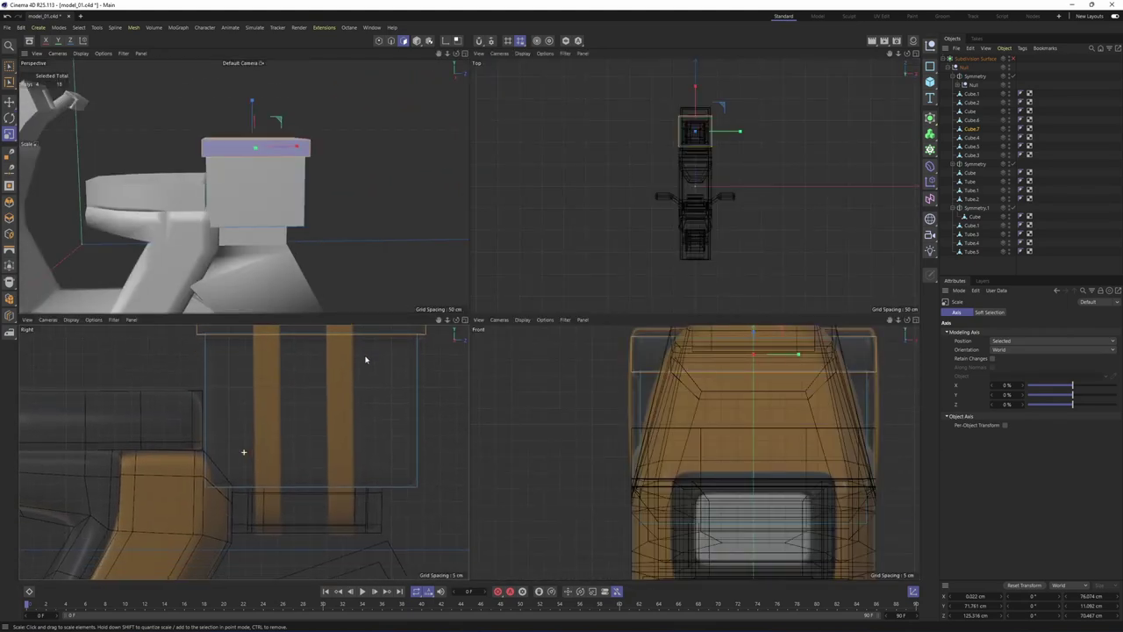
middle_click(412, 255)
alt+drag(525, 272, 562, 327)
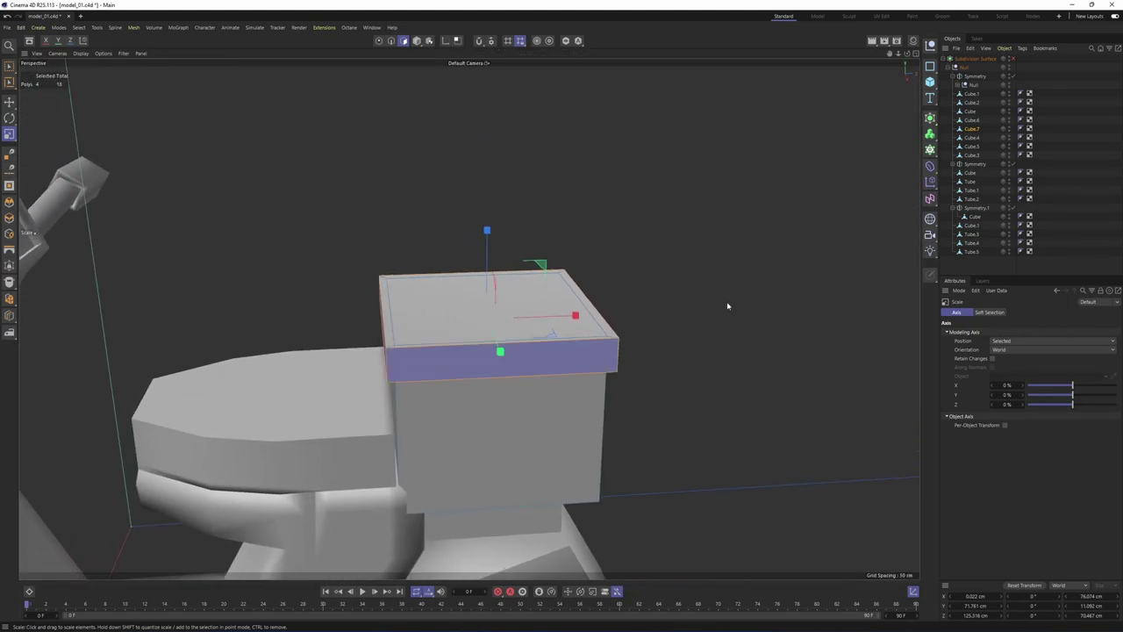
key(q)
alt+drag(671, 341, 675, 282)
right_click(719, 316)
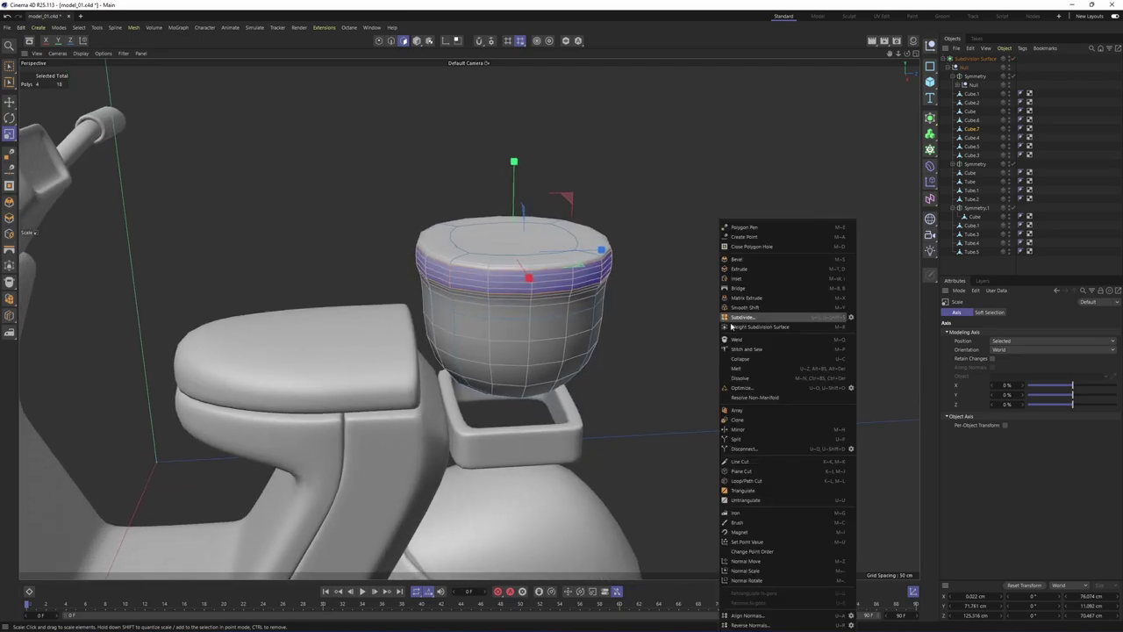
click(774, 482)
alt+drag(643, 478, 624, 424)
scroll(624, 424, up, 2)
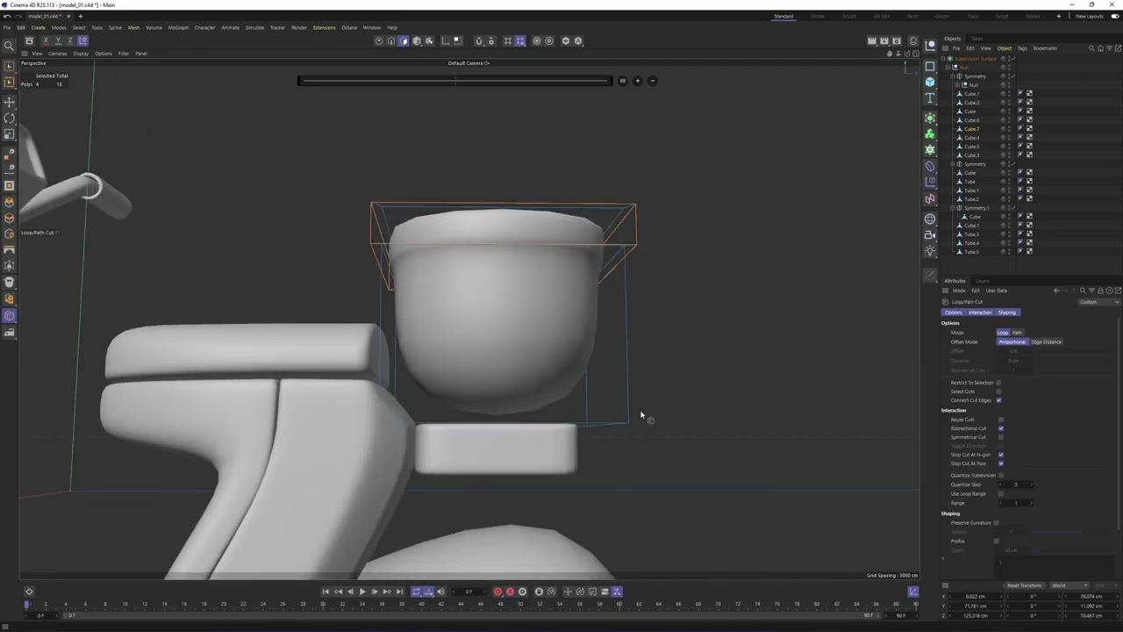
click(628, 412)
Add vertical supporting loop cuts beside the box's corner edges with Loop/Path Cut to sharpen the rounded corners
alt+drag(539, 371, 469, 318)
alt+drag(579, 284, 547, 332)
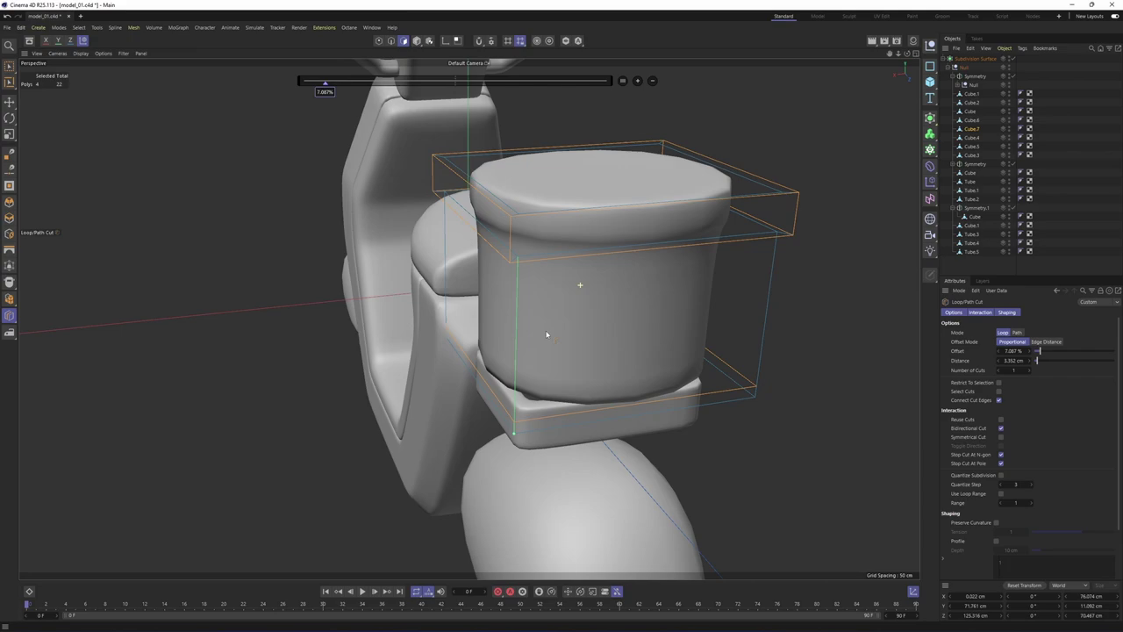
click(533, 264)
alt+drag(694, 261, 742, 297)
click(630, 322)
scroll(741, 292, down, 5)
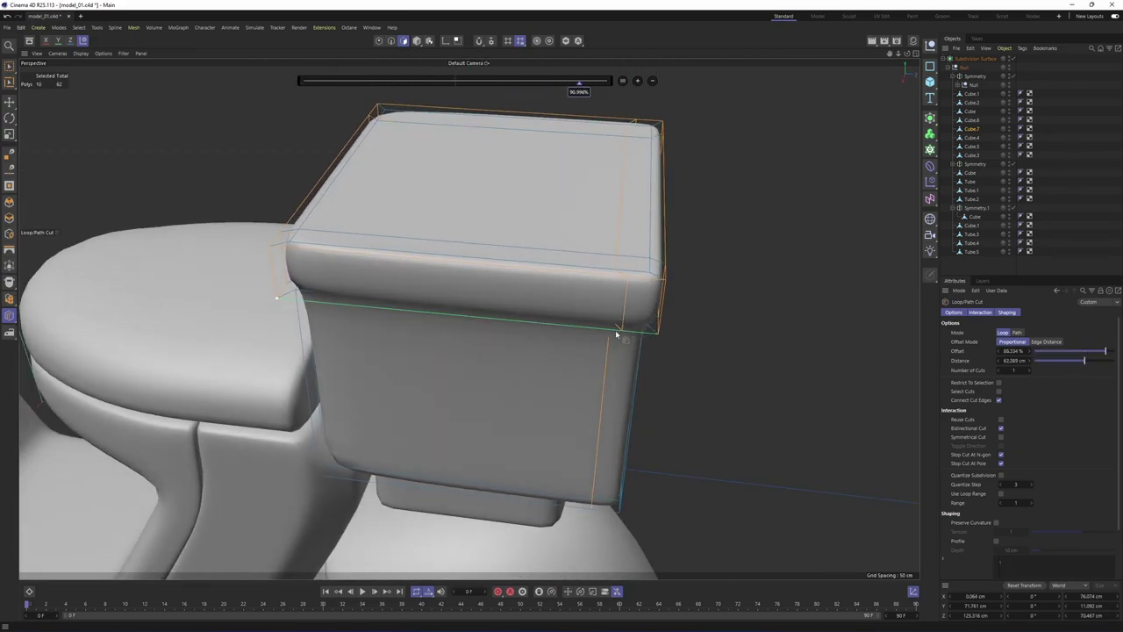
alt+drag(615, 330, 555, 351)
scroll(594, 213, up, 3)
alt+drag(595, 212, 594, 150)
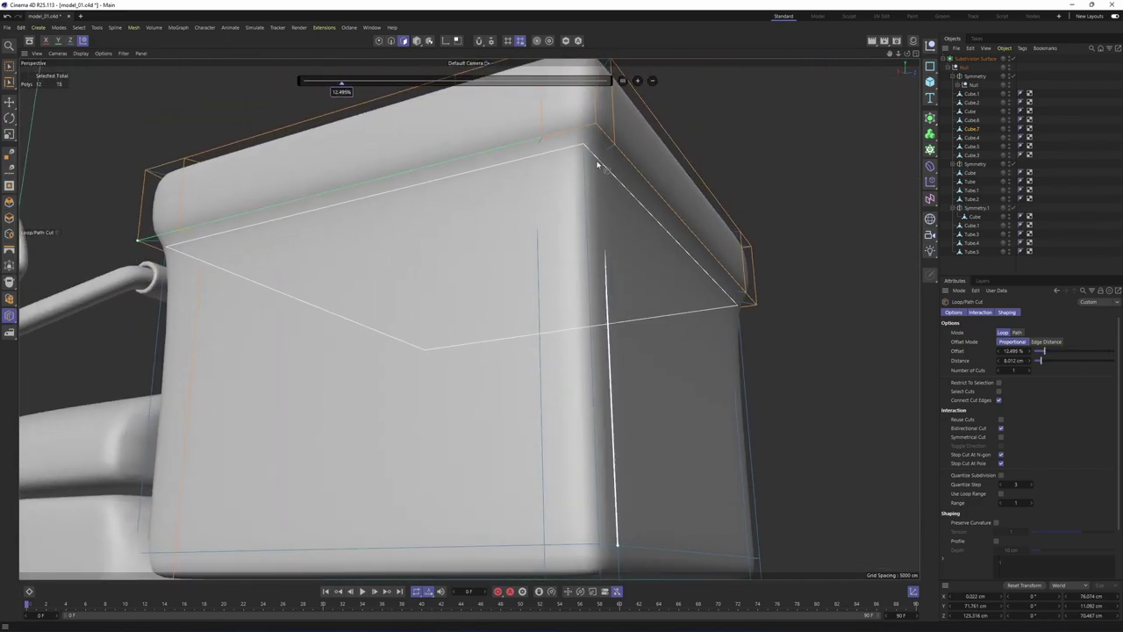
Add horizontal supporting loop cuts just under the lid and near the lid's lower and upper edges
click(586, 154)
click(1080, 183)
alt+drag(570, 220, 600, 294)
scroll(595, 275, down, 2)
click(604, 255)
click(604, 253)
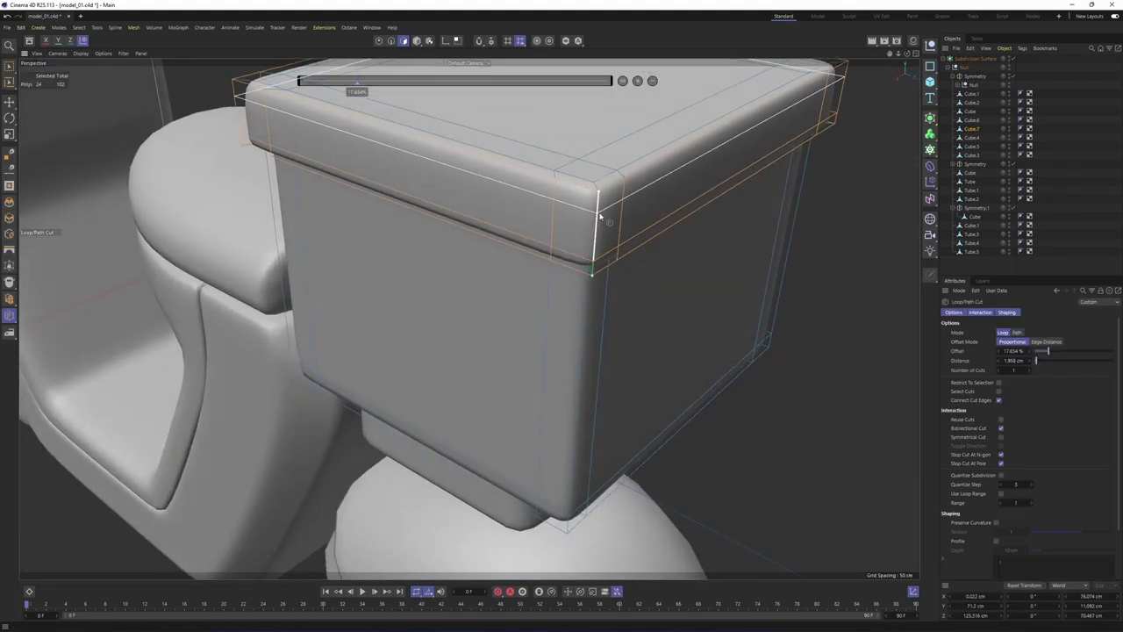
click(601, 213)
click(1099, 194)
scroll(667, 191, down, 3)
click(624, 198)
Turn off the subdivision smoothing and duplicate the storage box object
middle_click(614, 201)
middle_click(306, 411)
scroll(406, 441, down, 4)
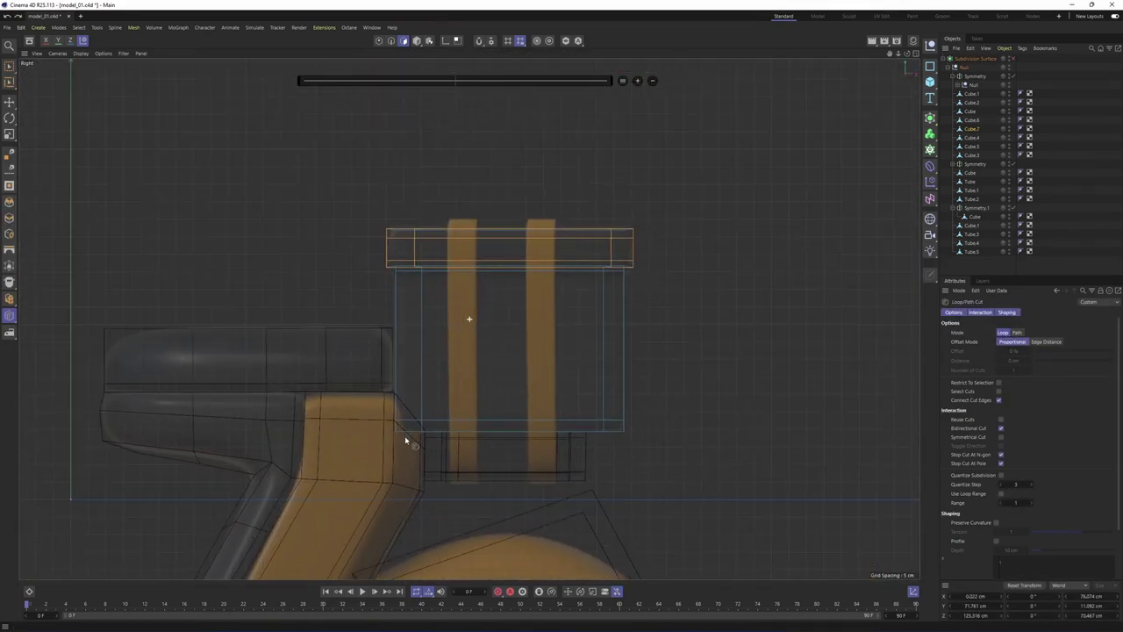
alt+middle_drag(520, 409, 507, 358)
key(q)
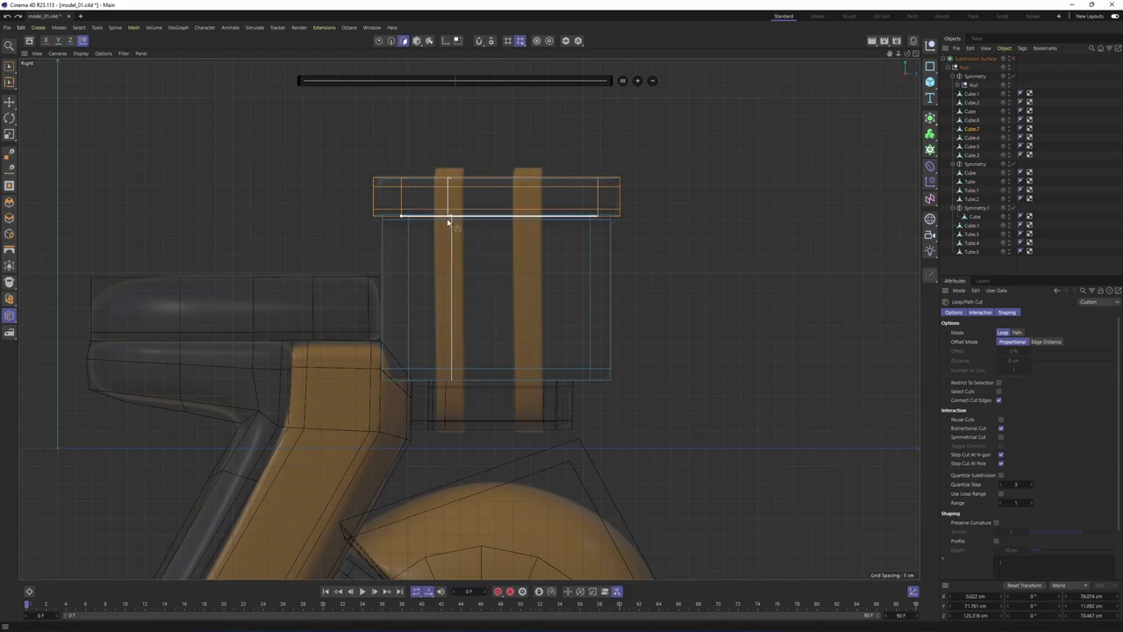
middle_click(477, 301)
middle_click(293, 217)
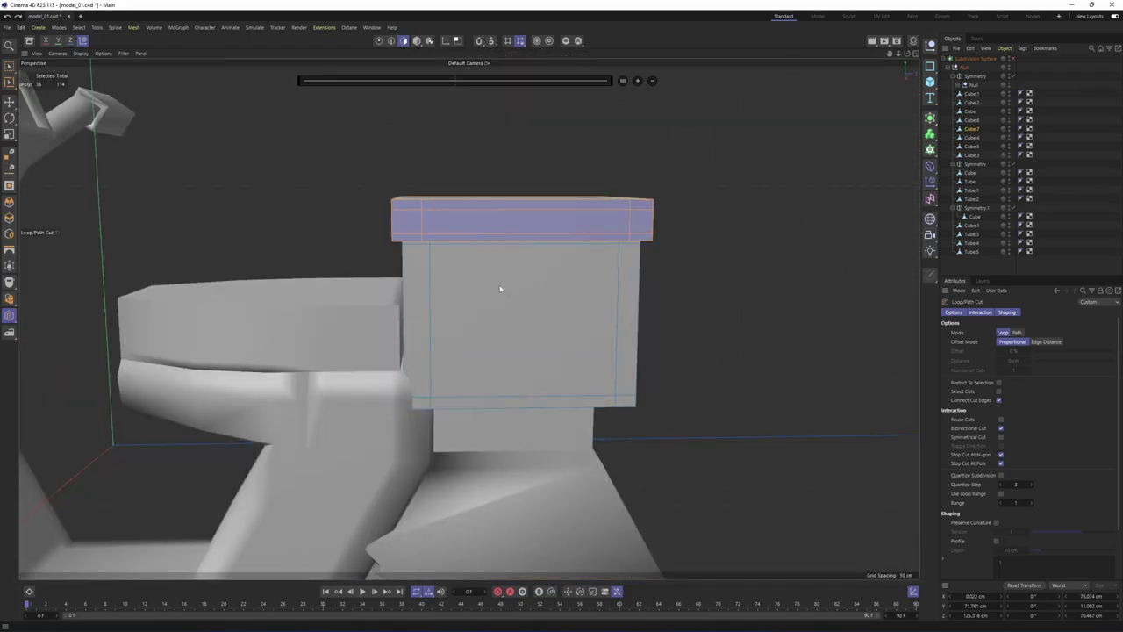
alt+drag(500, 288, 454, 354)
alt+middle_drag(441, 299, 489, 280)
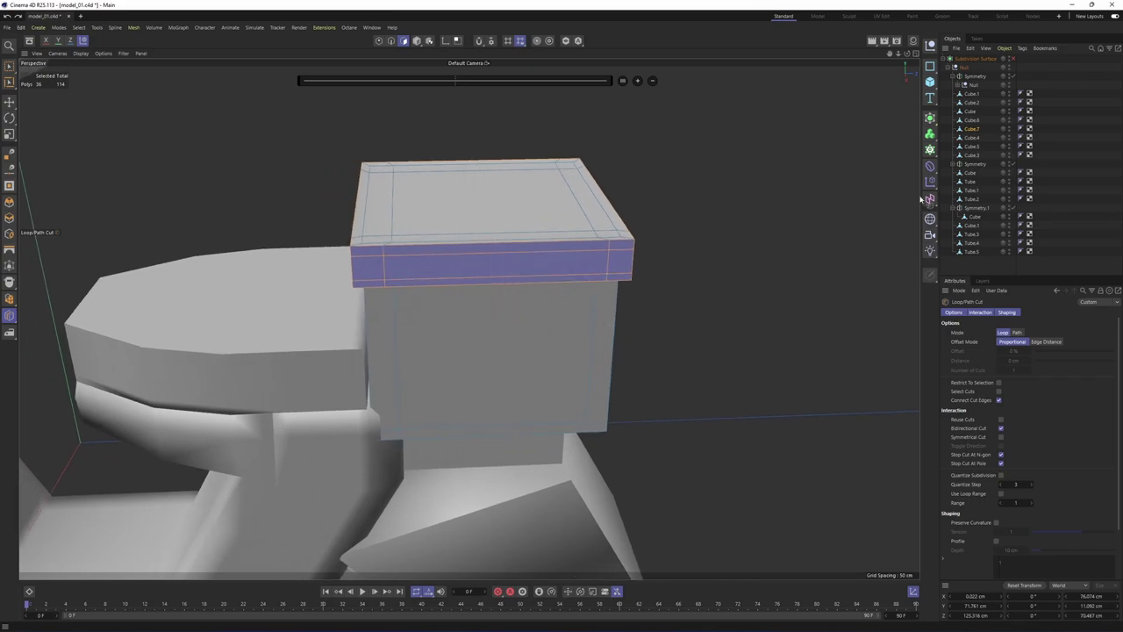
key(F5)
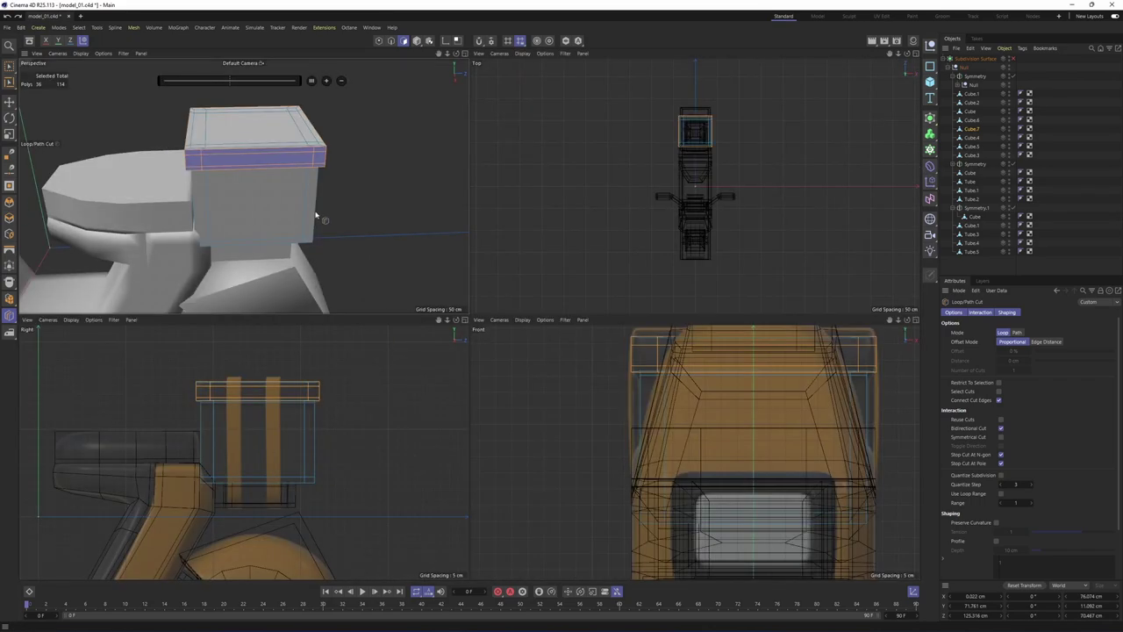
key(F1)
alt+drag(507, 281, 390, 264)
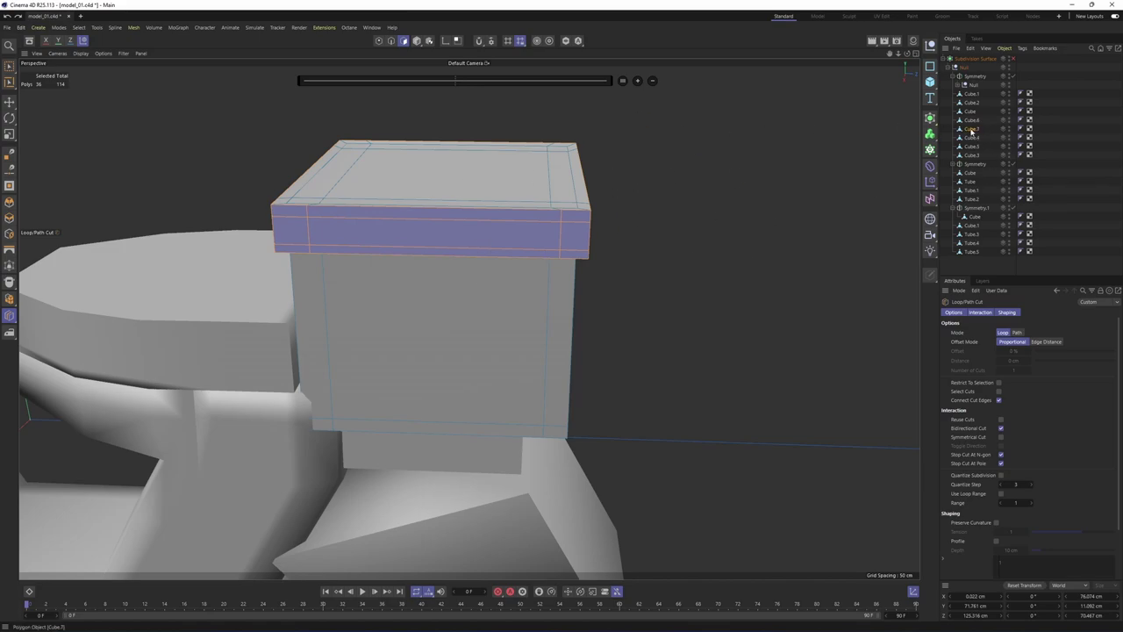
ctrl+drag(973, 135, 974, 136)
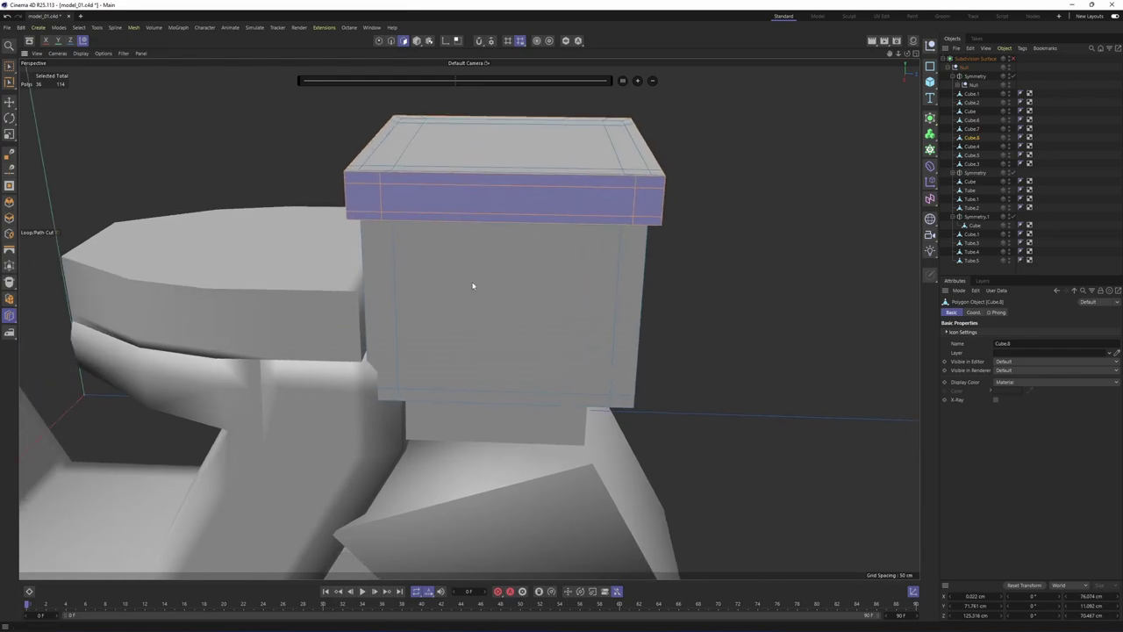
Cut two vertical loops around the duplicated box along both edges of the strap nearest the seat, following the side reference
middle_click(471, 283)
alt+middle_drag(241, 519, 248, 549)
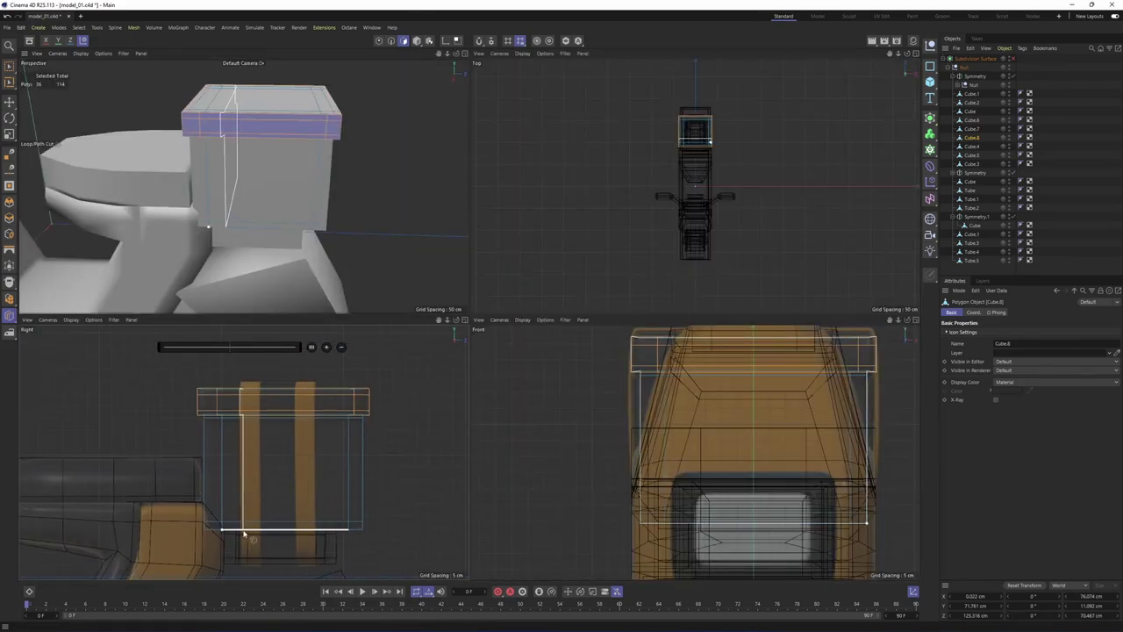
drag(243, 533, 260, 537)
middle_click(170, 74)
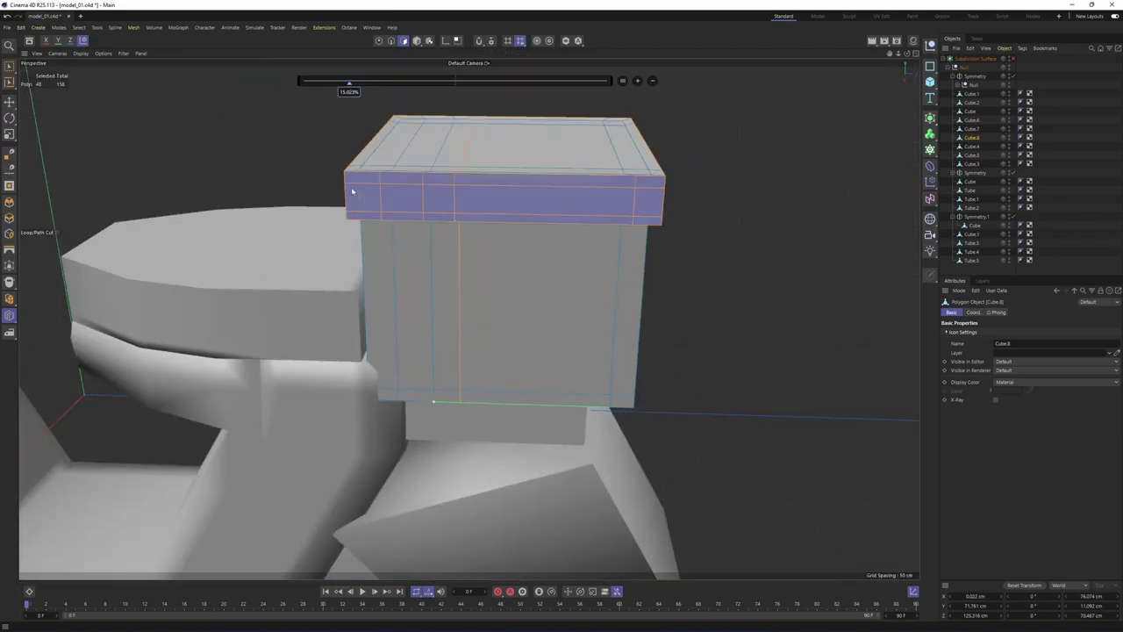
Loop-select the narrow polygon band between the two new cuts on the duplicated box, invert the selection and delete the other polygons
click(98, 27)
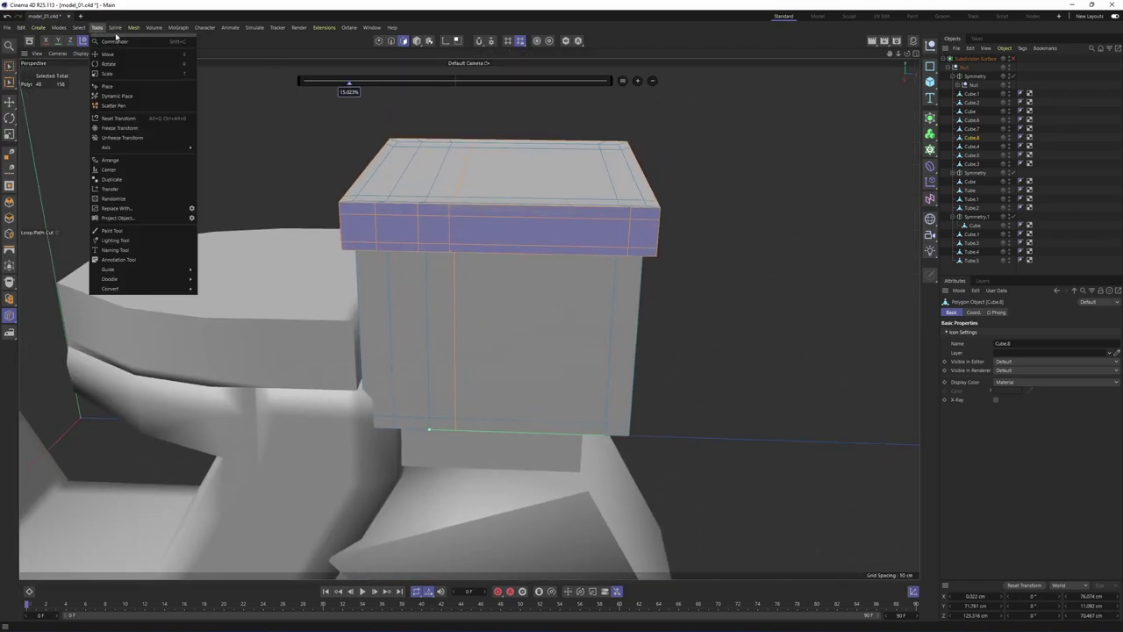
click(107, 94)
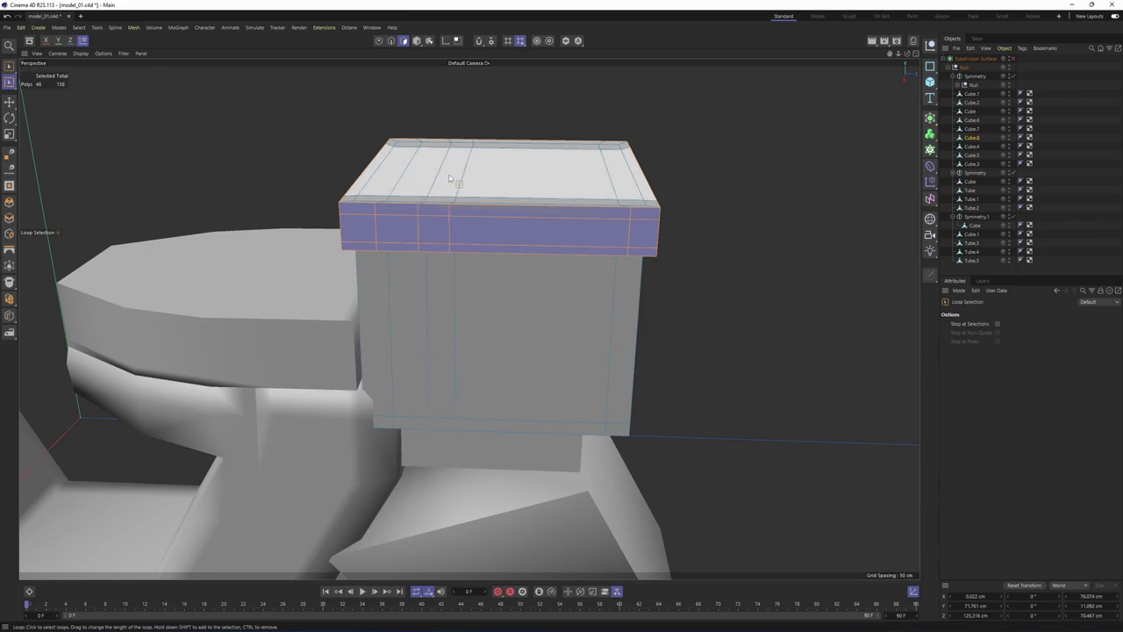
click(441, 210)
alt+drag(502, 225, 525, 274)
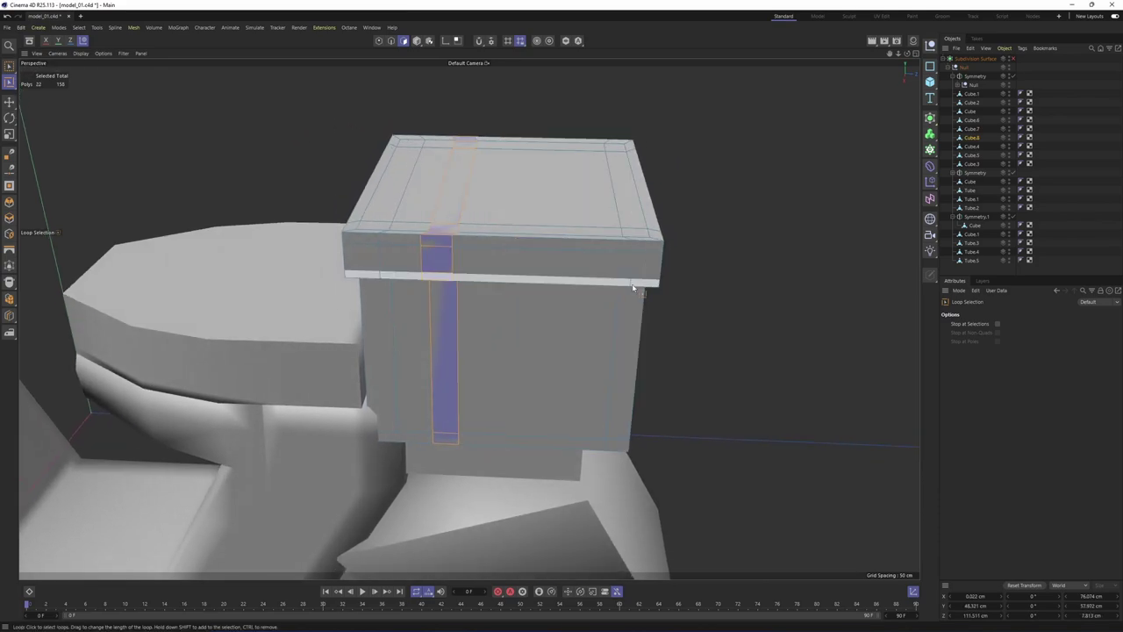
click(77, 28)
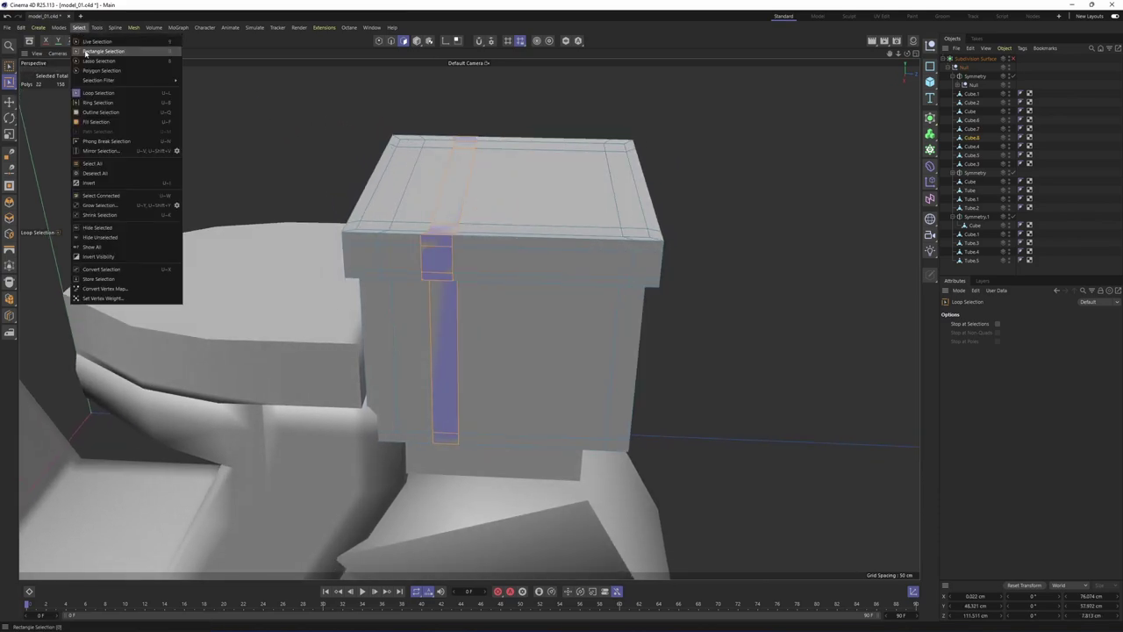
click(87, 185)
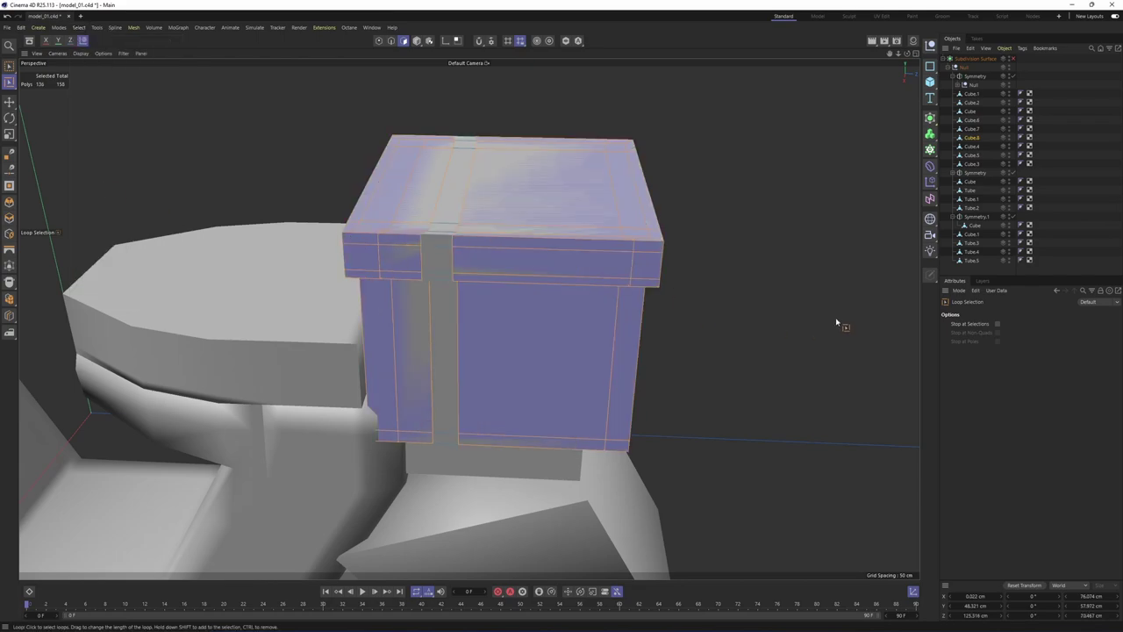
key(Delete)
scroll(465, 232, up, 2)
alt+drag(460, 261, 460, 160)
Scale each of the strap's two long edge loops flat along the Z axis so the strap's sides run straight
click(482, 214)
key(e)
double_click(462, 307)
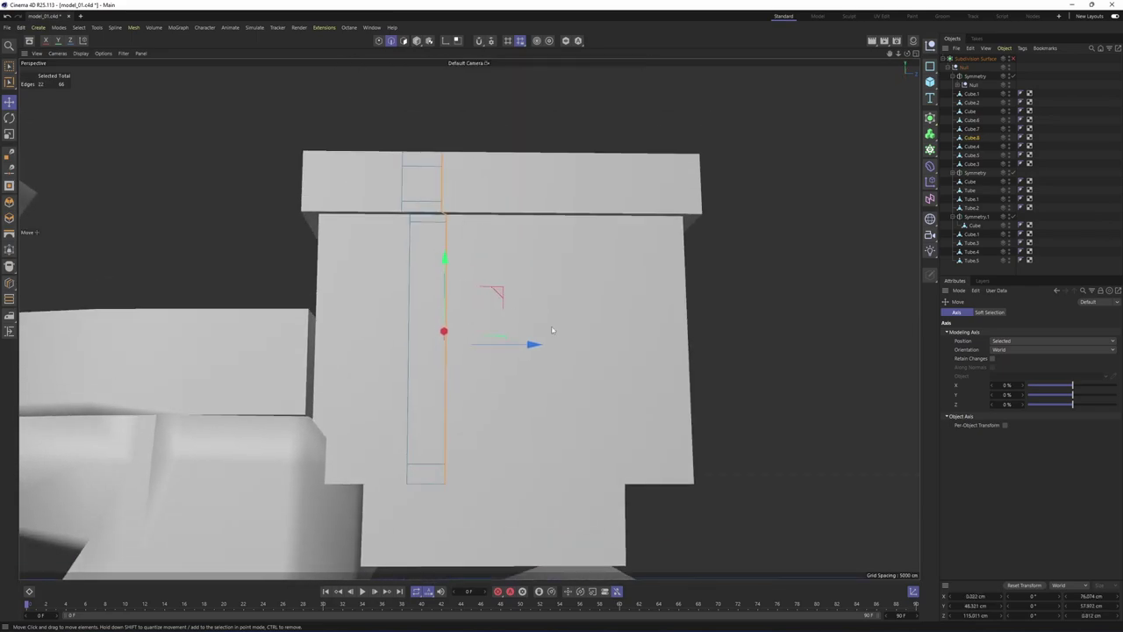
alt+drag(539, 350, 536, 388)
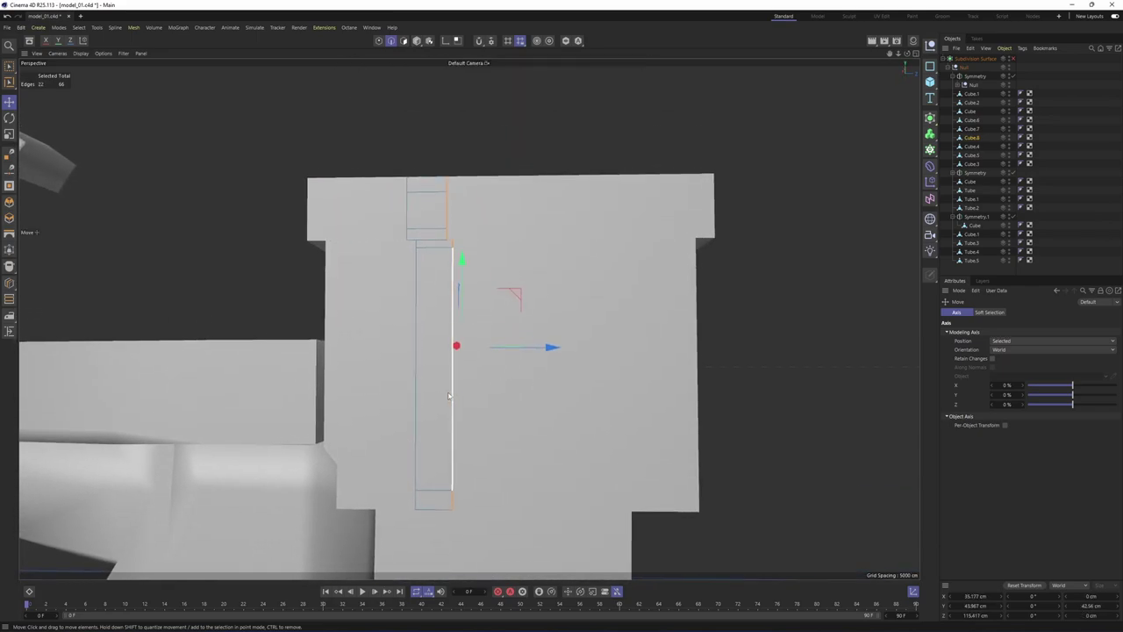
key(t)
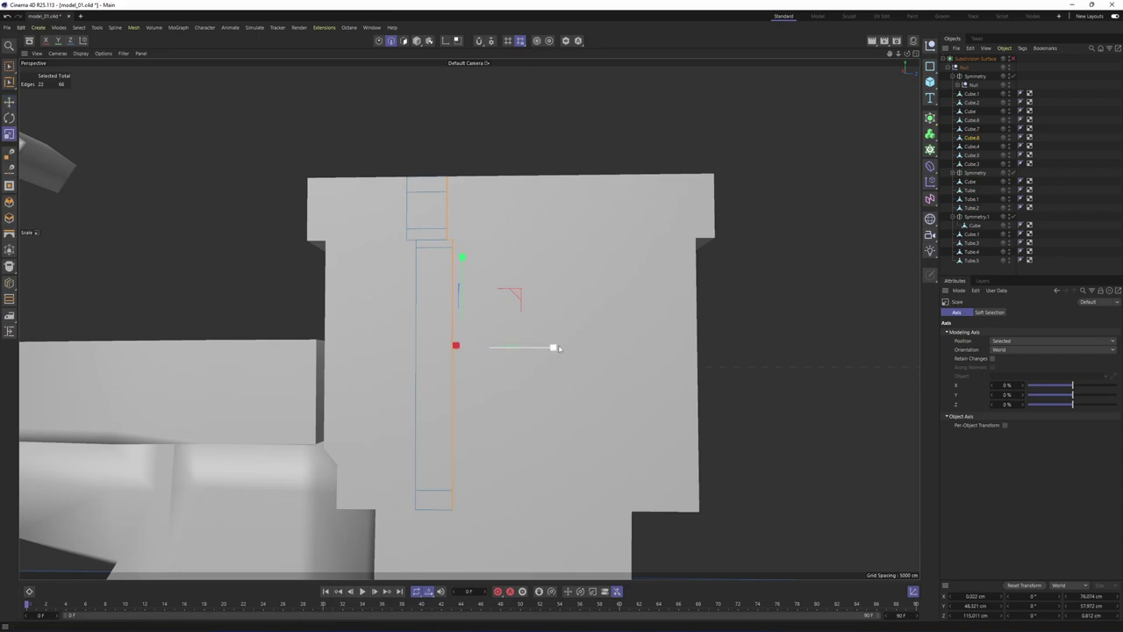
drag(553, 347, 537, 347)
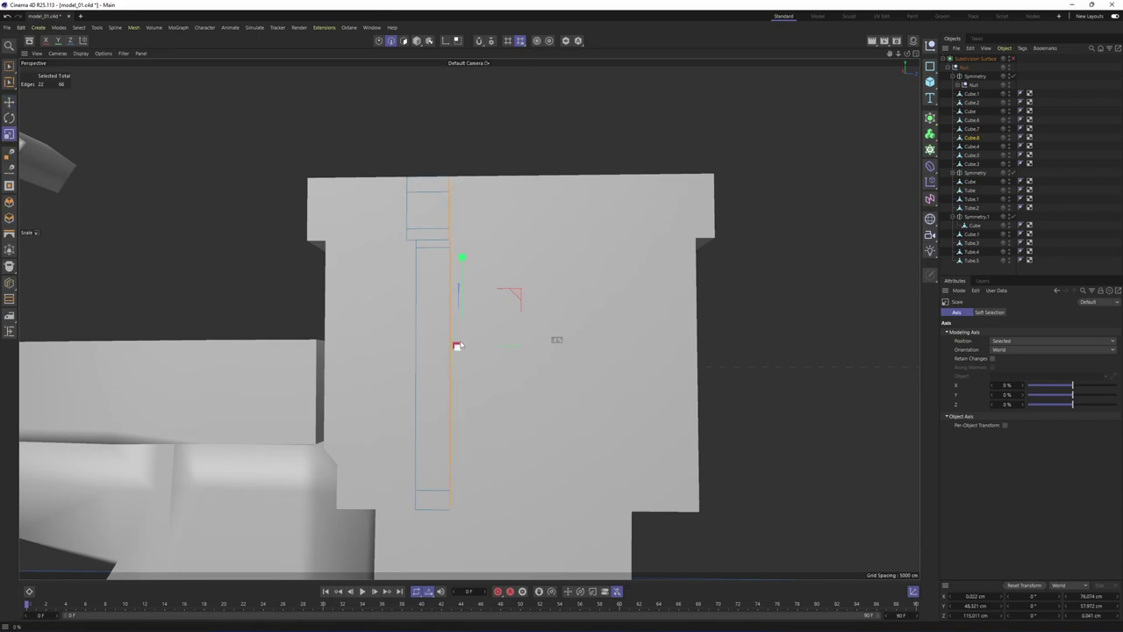
mouse_move(460, 345)
mouse_down()
mouse_move(552, 346)
mouse_move(464, 340)
mouse_up()
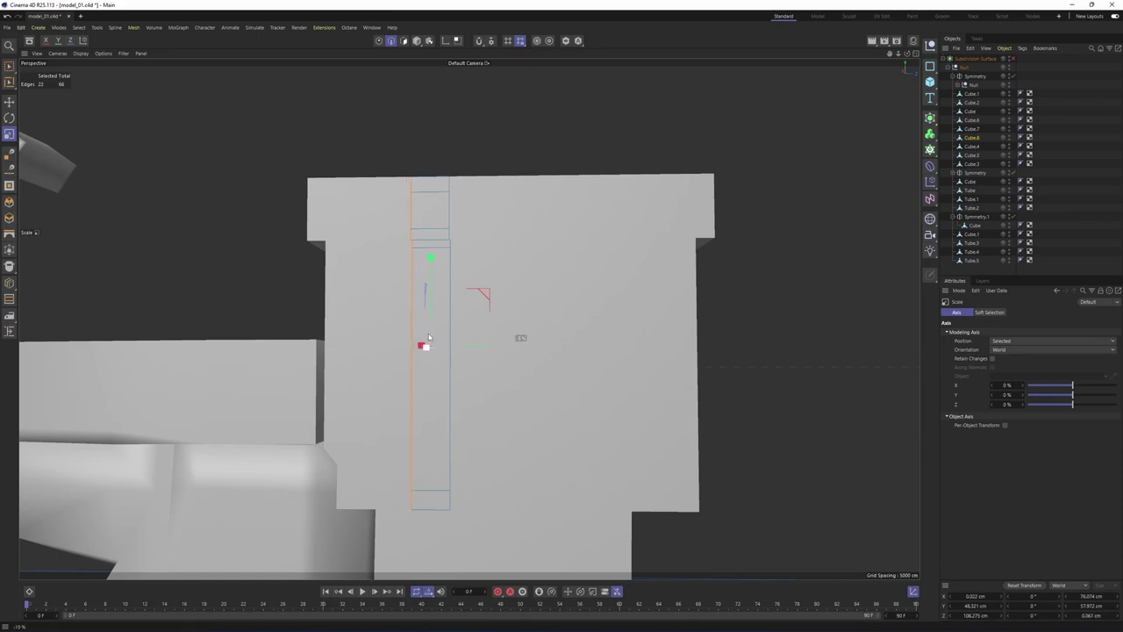
Extrude all polygons of the strap by -1.07 cm with a maximum angle of 108° to give it thickness
alt+middle_drag(435, 344, 449, 208)
alt+drag(449, 208, 377, 167)
alt+drag(470, 321, 502, 337)
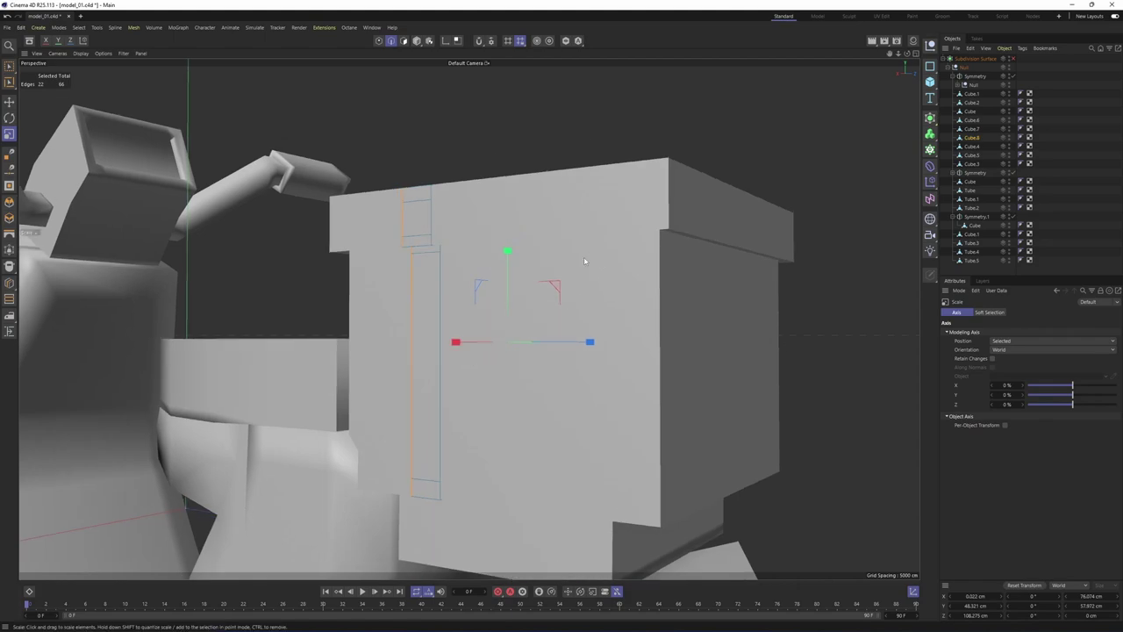
alt+drag(470, 259, 444, 236)
click(404, 40)
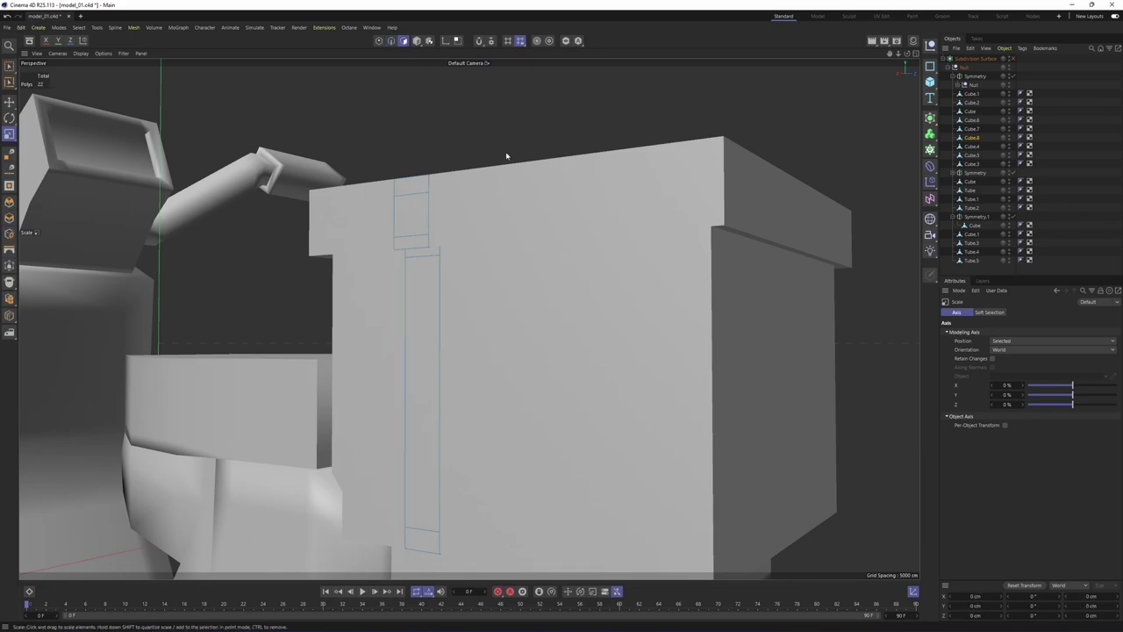
right_click(532, 257)
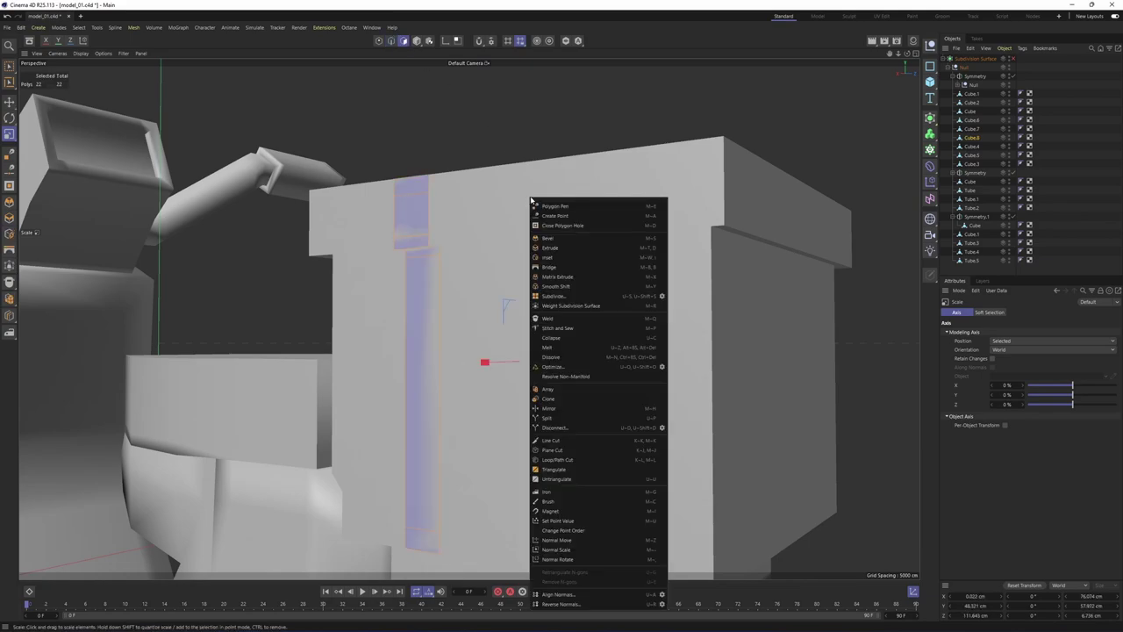
click(550, 248)
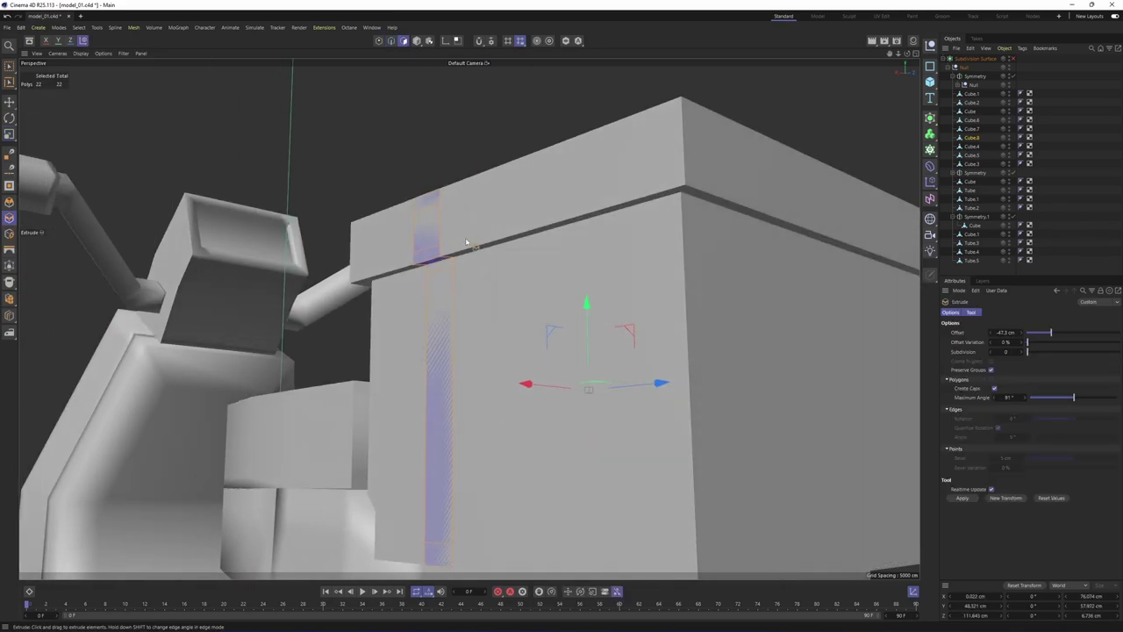
drag(443, 253, 413, 277)
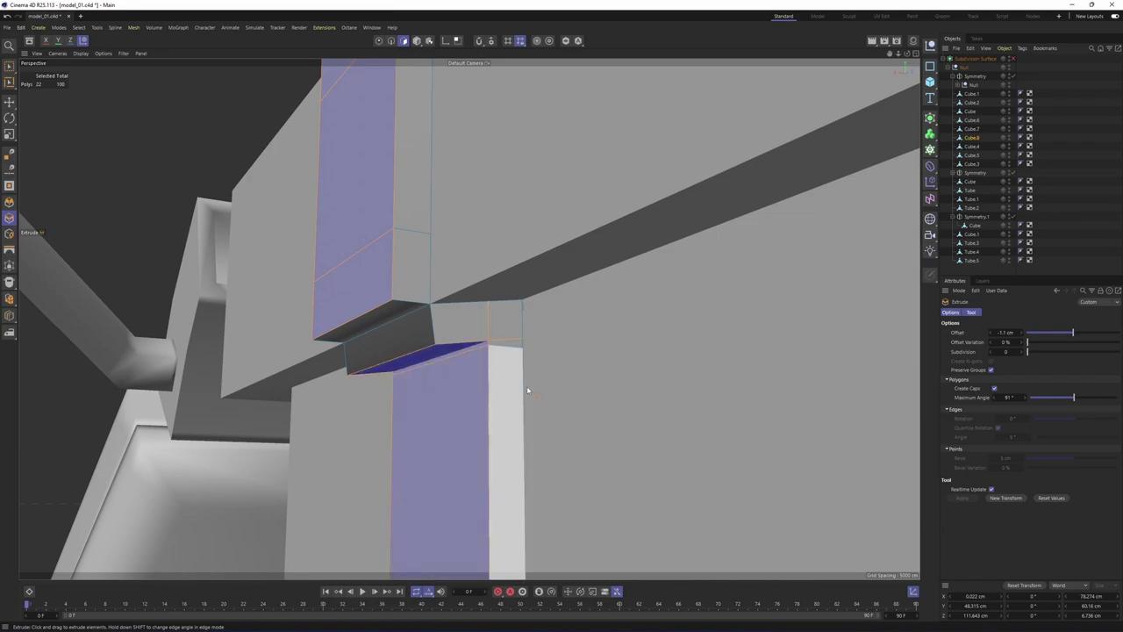
drag(526, 392, 605, 395)
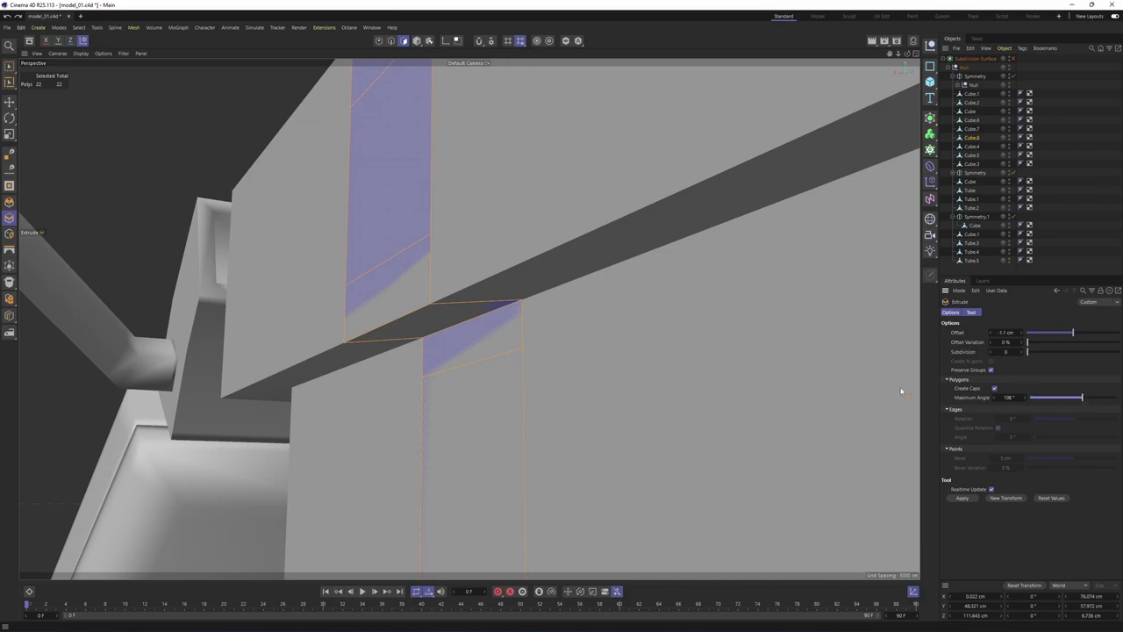
alt+middle_drag(442, 343, 431, 321)
drag(489, 333, 439, 335)
alt+right_drag(479, 334, 401, 358)
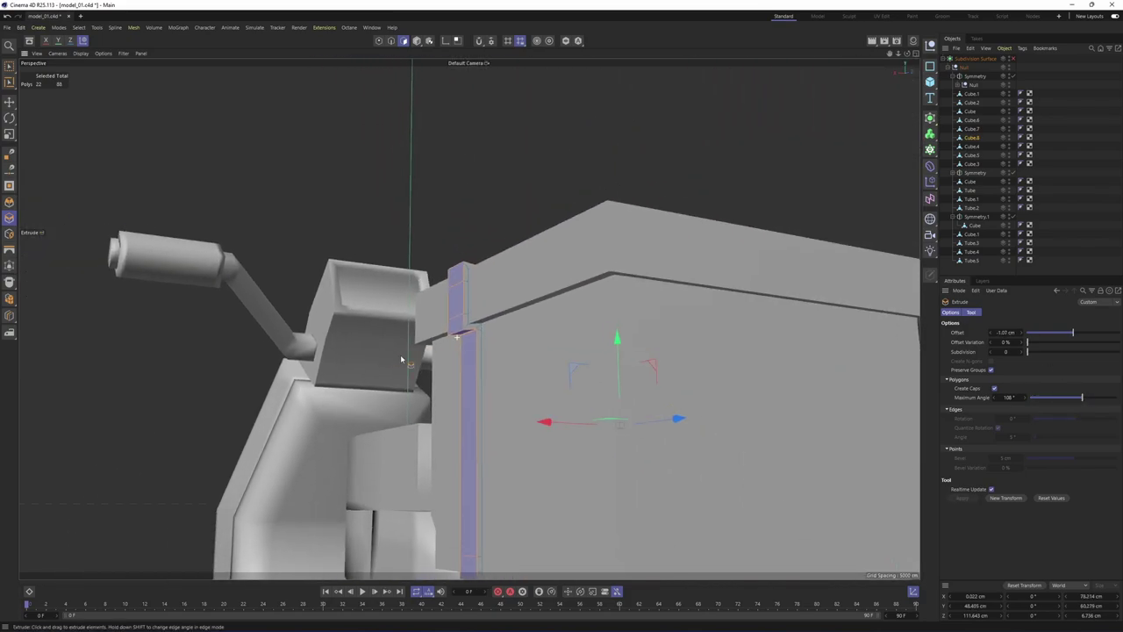
Turn on the subdivision smoothing and examine the thickened strap around the box and under the lid's rim
alt+drag(401, 359, 474, 395)
alt+middle_drag(474, 395, 466, 240)
alt+right_drag(466, 240, 546, 251)
key(q)
alt+middle_drag(546, 251, 546, 318)
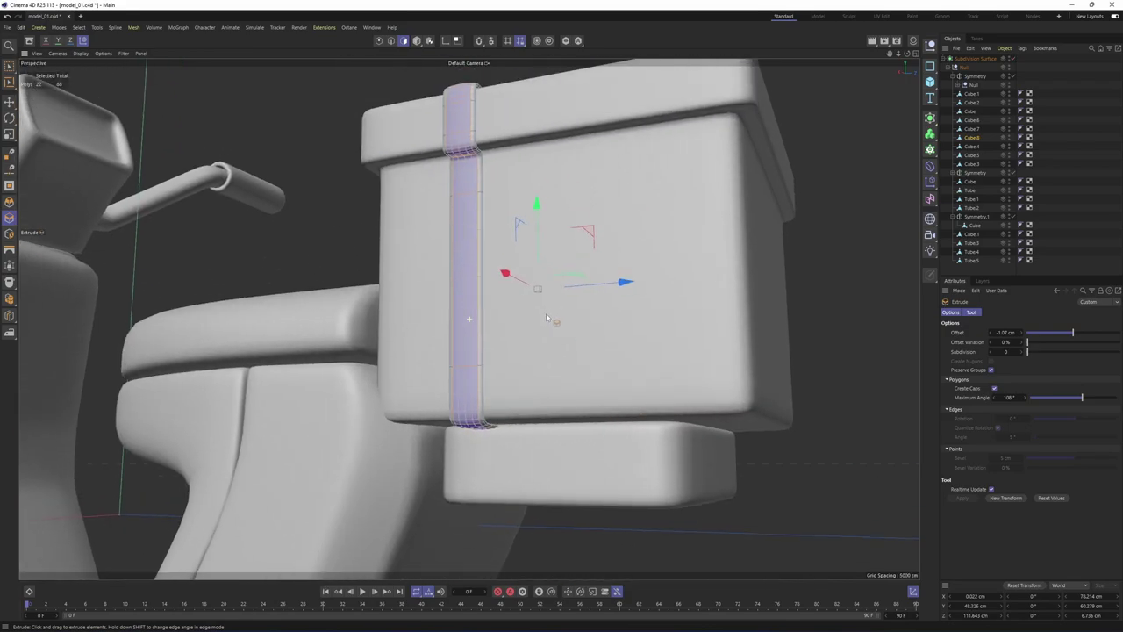
alt+drag(546, 318, 558, 342)
click(1075, 221)
alt+middle_drag(514, 197, 503, 261)
alt+drag(503, 260, 474, 267)
alt+right_drag(535, 255, 602, 240)
alt+middle_drag(602, 239, 554, 258)
alt+drag(554, 258, 581, 257)
mouse_move(491, 255)
alt+mouse_down()
mouse_move(542, 266)
mouse_move(506, 294)
mouse_move(467, 238)
mouse_move(476, 267)
alt+mouse_up()
Dissolve the two edge rings in the strap's inner corner under the lid's rim so the strap spans the step
key(ctrl+z)
key(ctrl+z)
key(Return)
key(e)
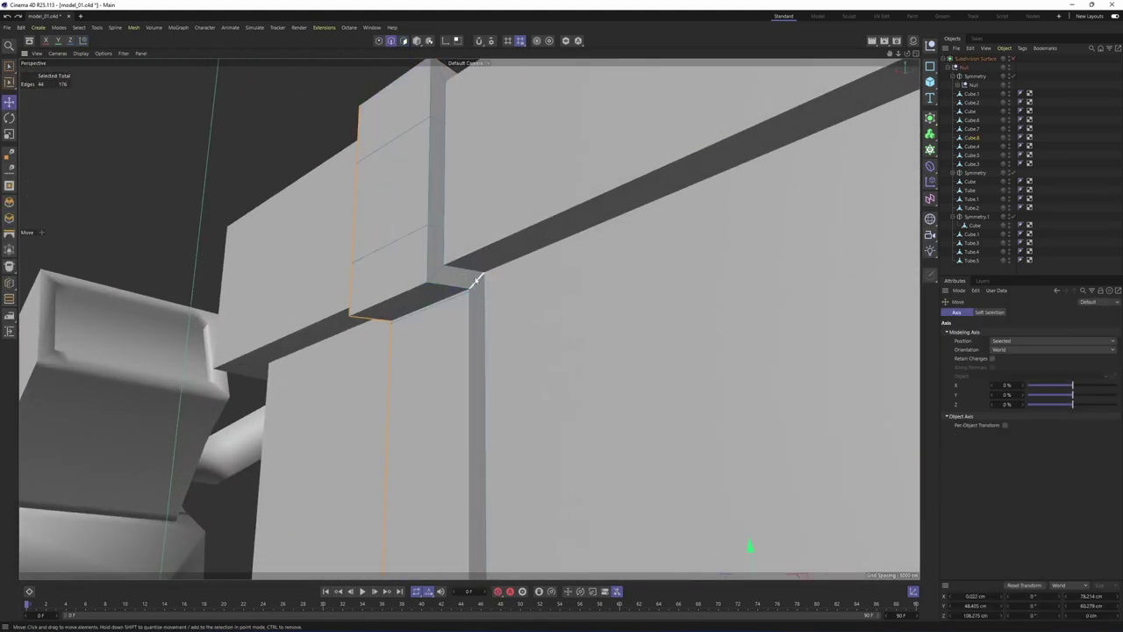
click(474, 285)
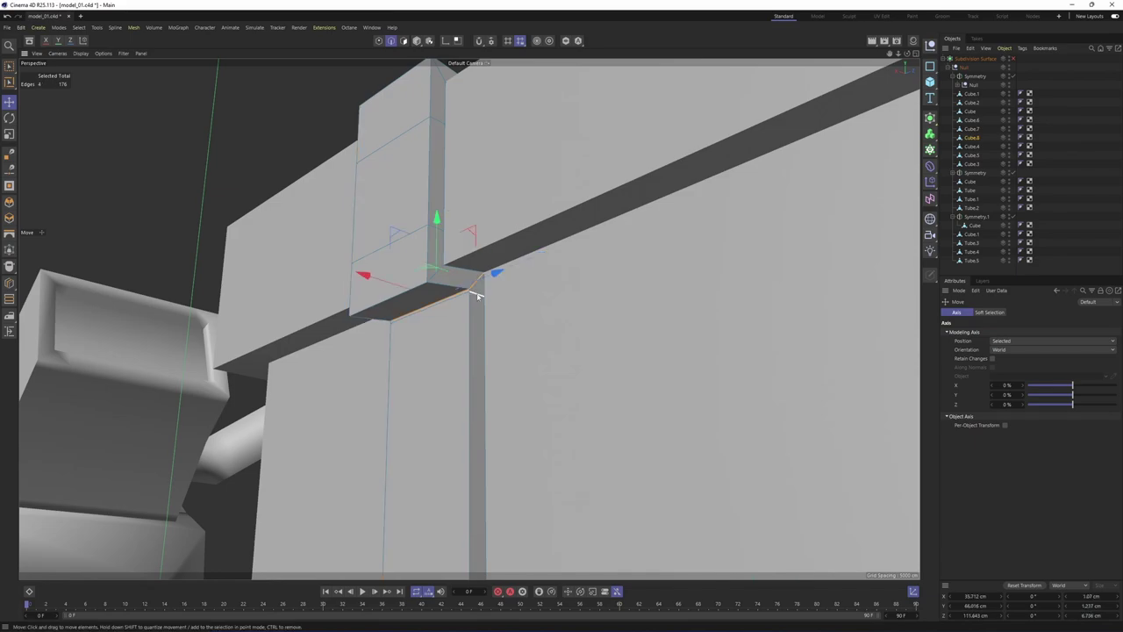
right_click(595, 338)
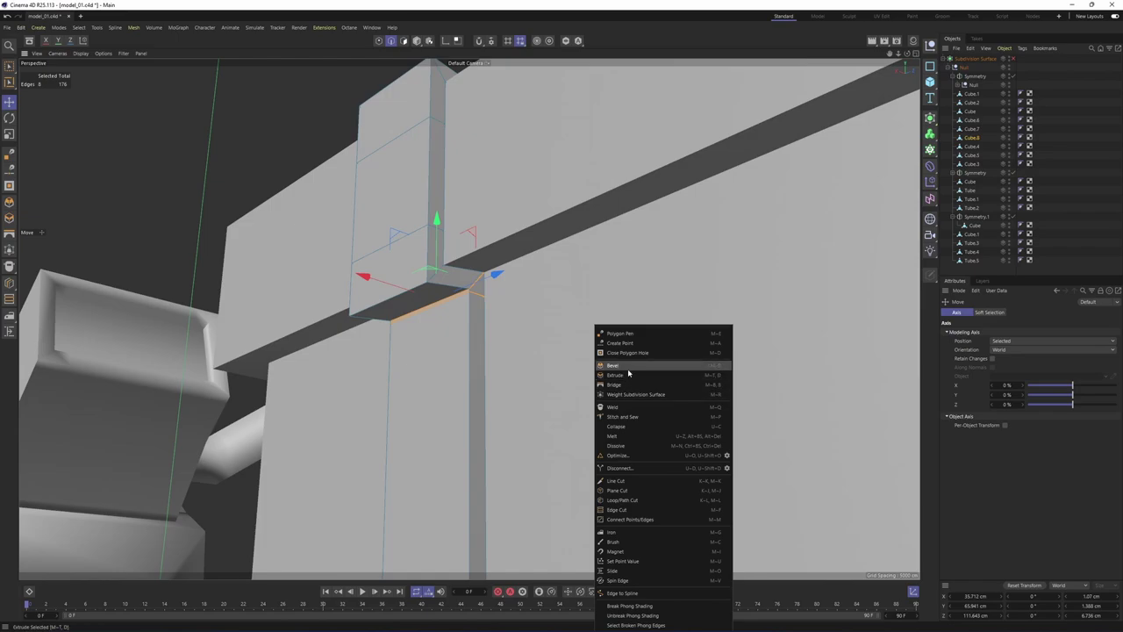
click(630, 445)
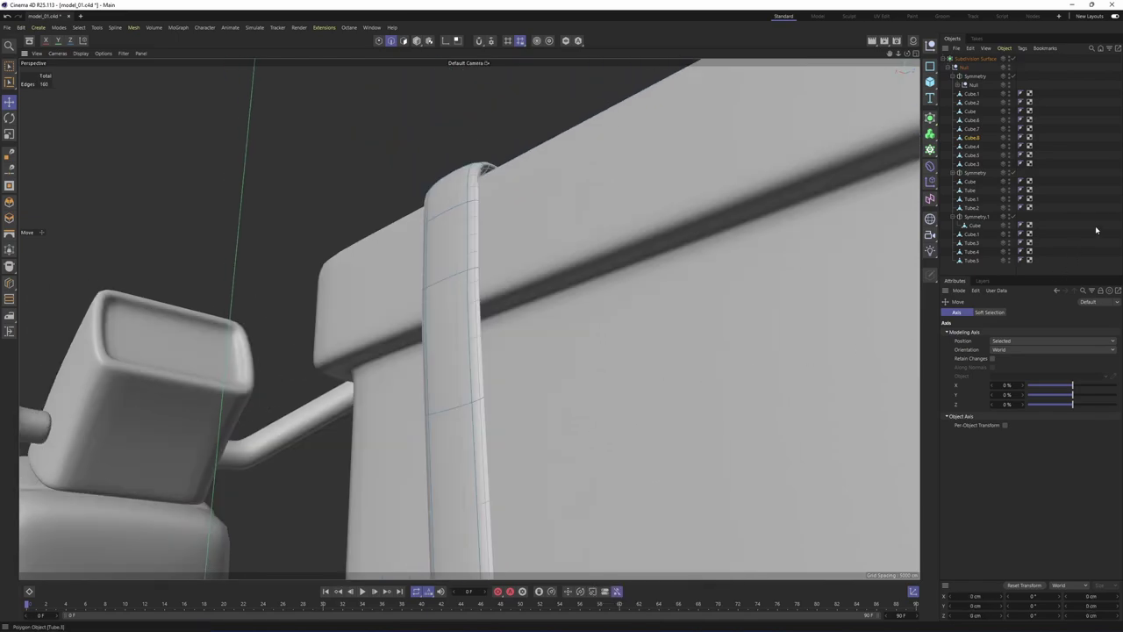
click(1097, 230)
Turn off the smoothing and move the strap's bottom points down below the rack block, following the strap in the side reference
scroll(579, 275, down, 5)
alt+drag(580, 276, 472, 357)
click(446, 354)
key(q)
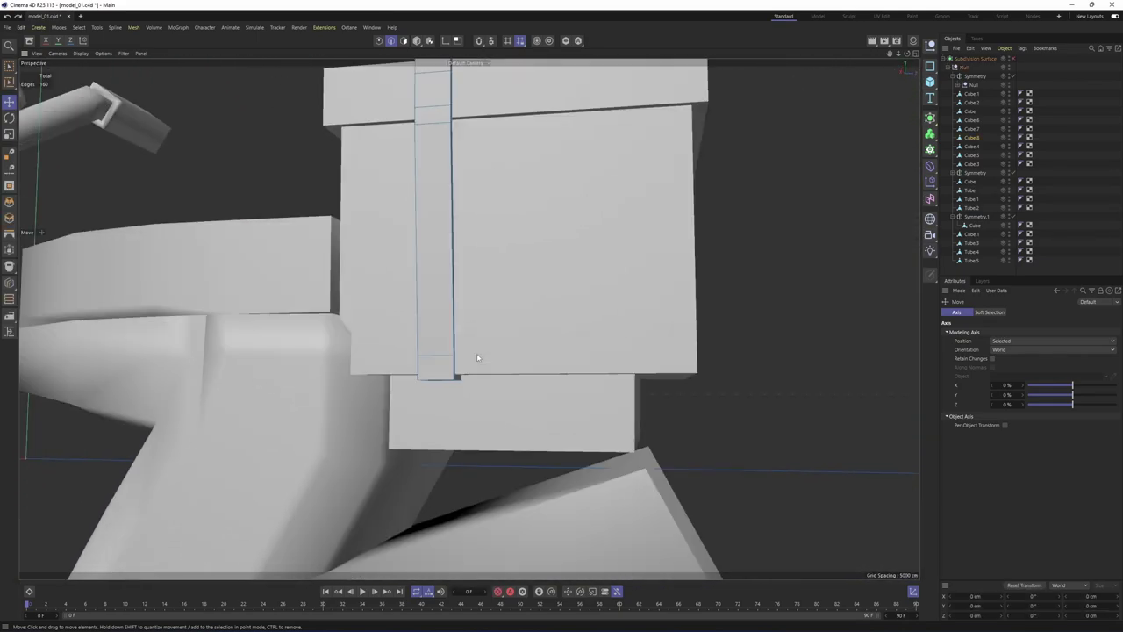
scroll(470, 361, up, 3)
key(1)
scroll(460, 361, down, 3)
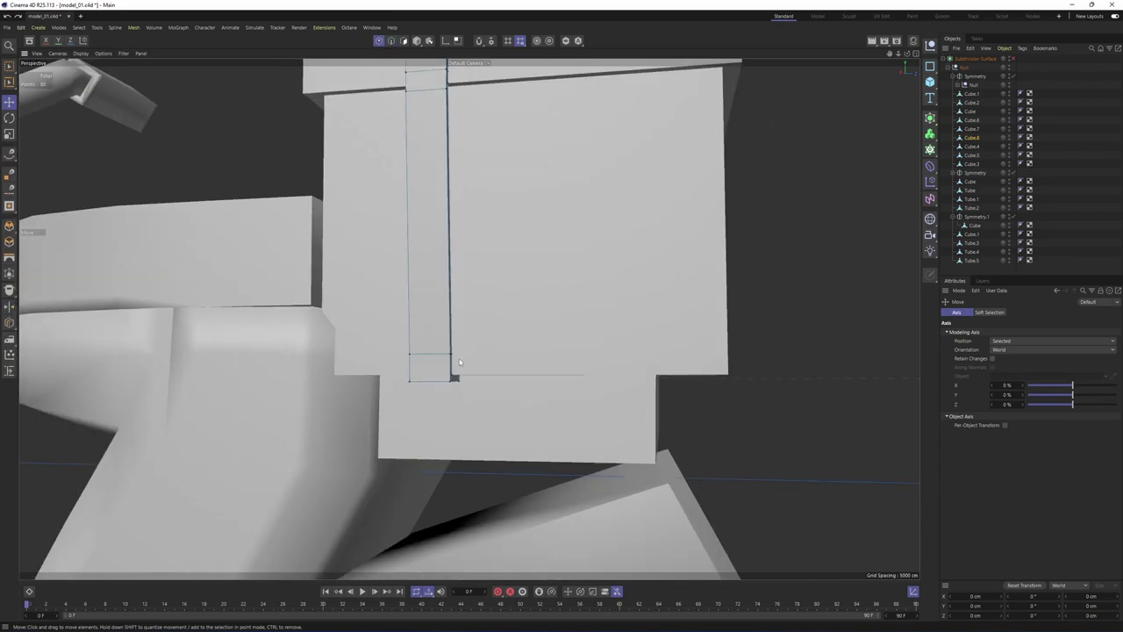
middle_click(465, 368)
middle_click(362, 448)
alt+middle_drag(359, 449, 307, 360)
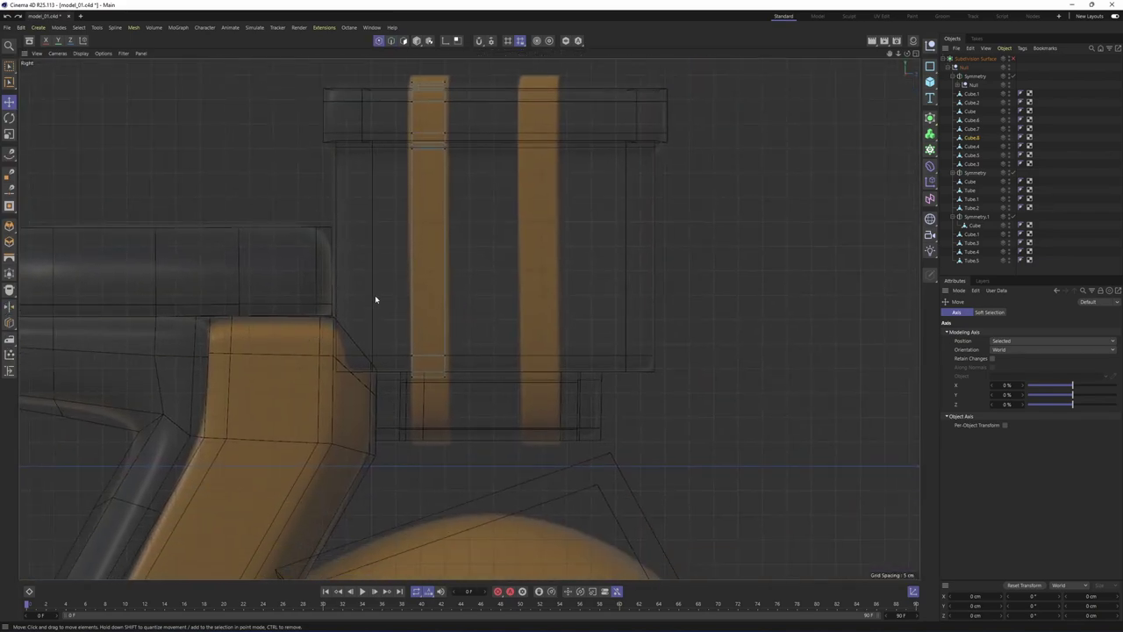
key(0)
drag(381, 325, 470, 420)
drag(430, 290, 276, 257)
middle_click(430, 354)
middle_click(416, 302)
Turn on the smoothing and lower the strap's bottom points slightly further beneath the rack block
key(q)
alt+drag(397, 351, 361, 304)
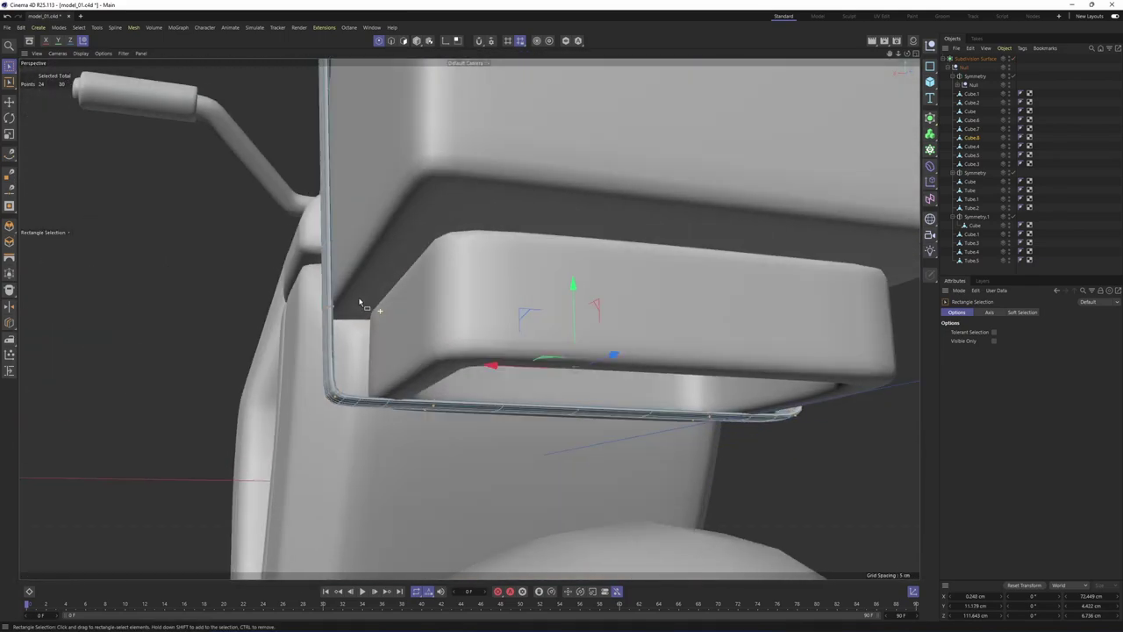
drag(573, 282, 574, 288)
alt+drag(388, 238, 429, 290)
Turn off the smoothing, dissolve the edge ring at the strap's lower outer corner, and check the bend with smoothing on
key(q)
mouse_move(344, 325)
alt+mouse_down()
mouse_move(326, 306)
mouse_move(334, 318)
alt+mouse_up()
scroll(332, 323, up, 3)
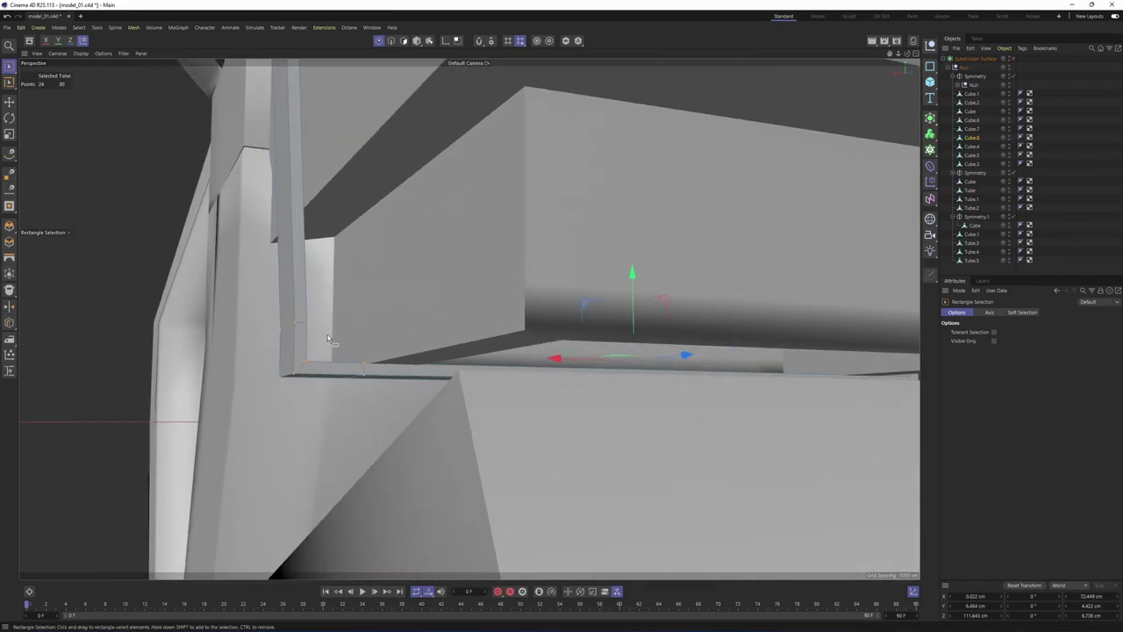
key(Return)
key(e)
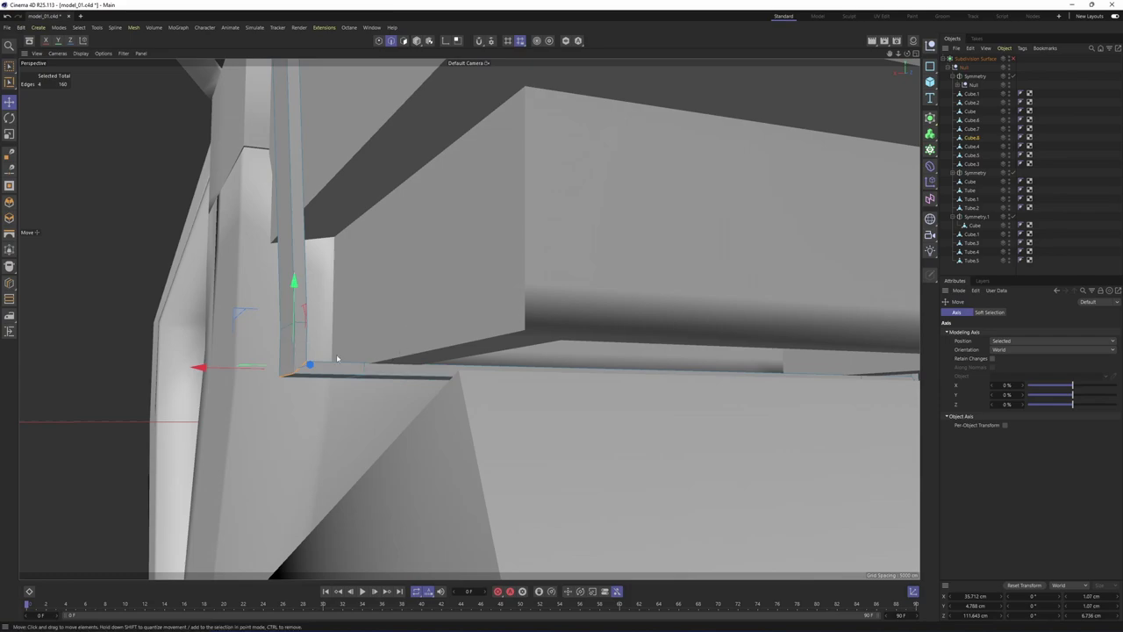
key(m)
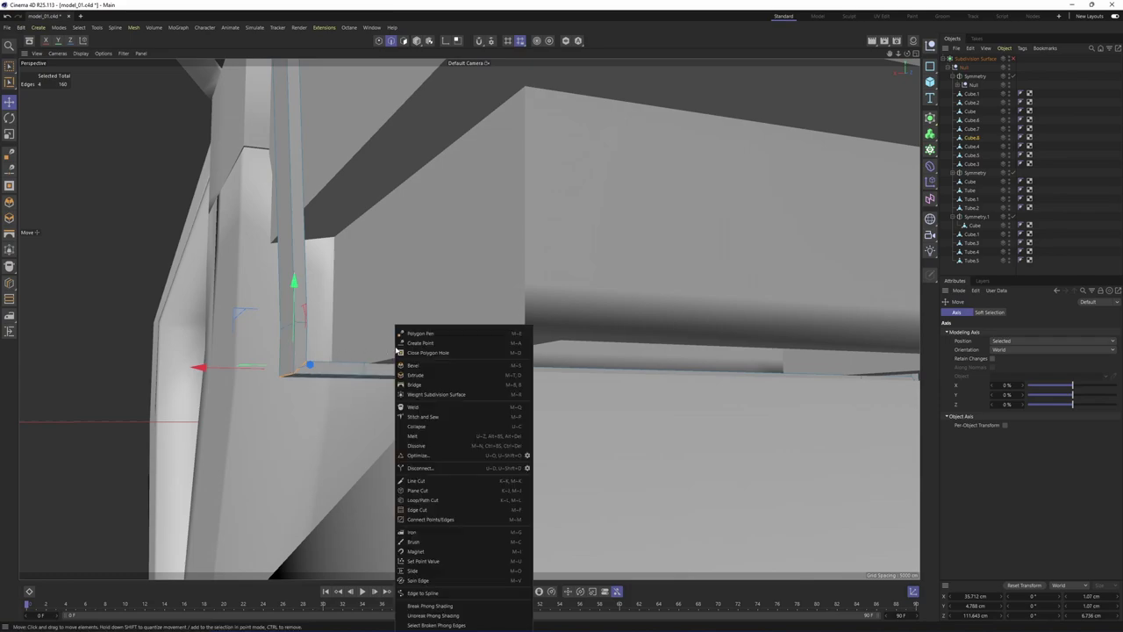
key(Escape)
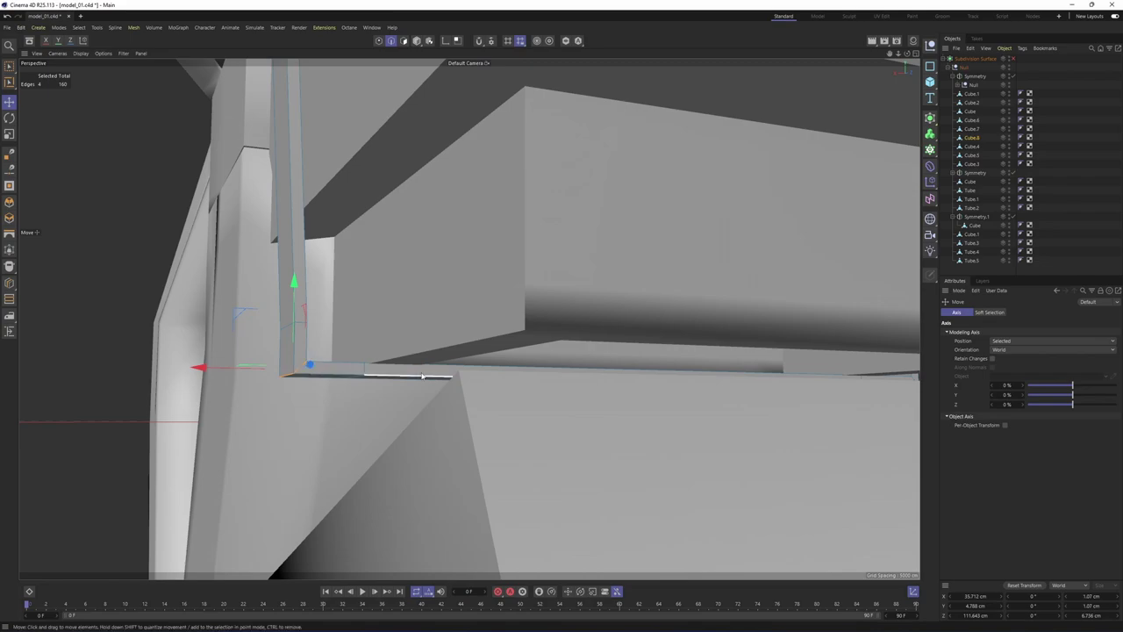
click(439, 390)
right_click(440, 391)
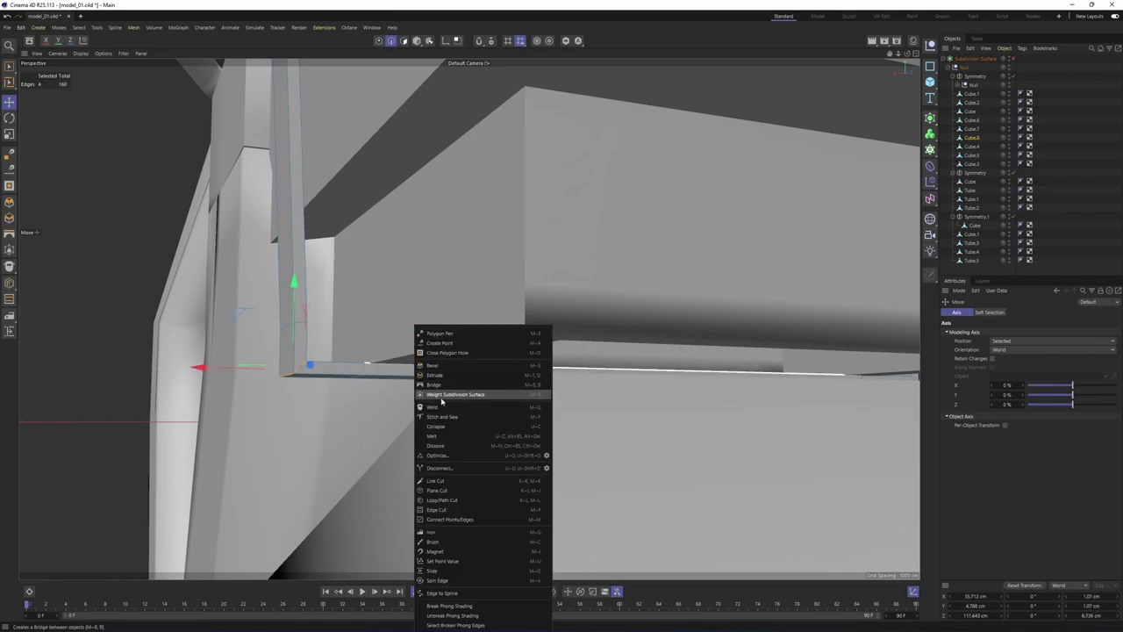
click(440, 450)
key(q)
alt+drag(377, 362, 321, 372)
Move the strap's edge ring above the bevelled lower corner up to a height of about 15 cm to shape the bend
key(q)
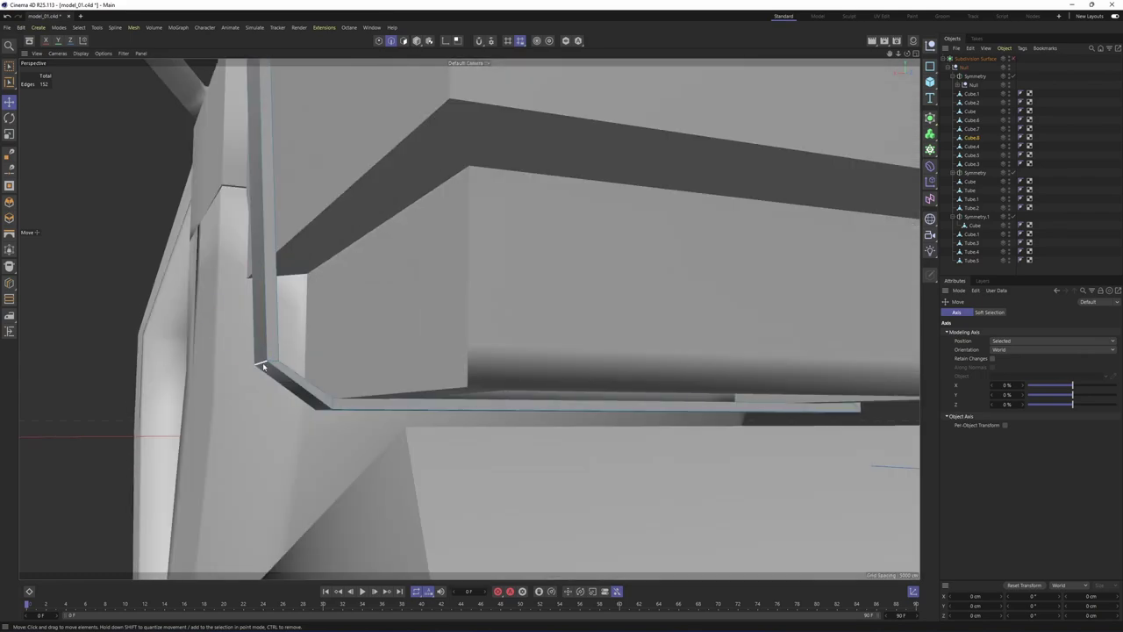
double_click(263, 366)
drag(267, 292, 268, 201)
key(q)
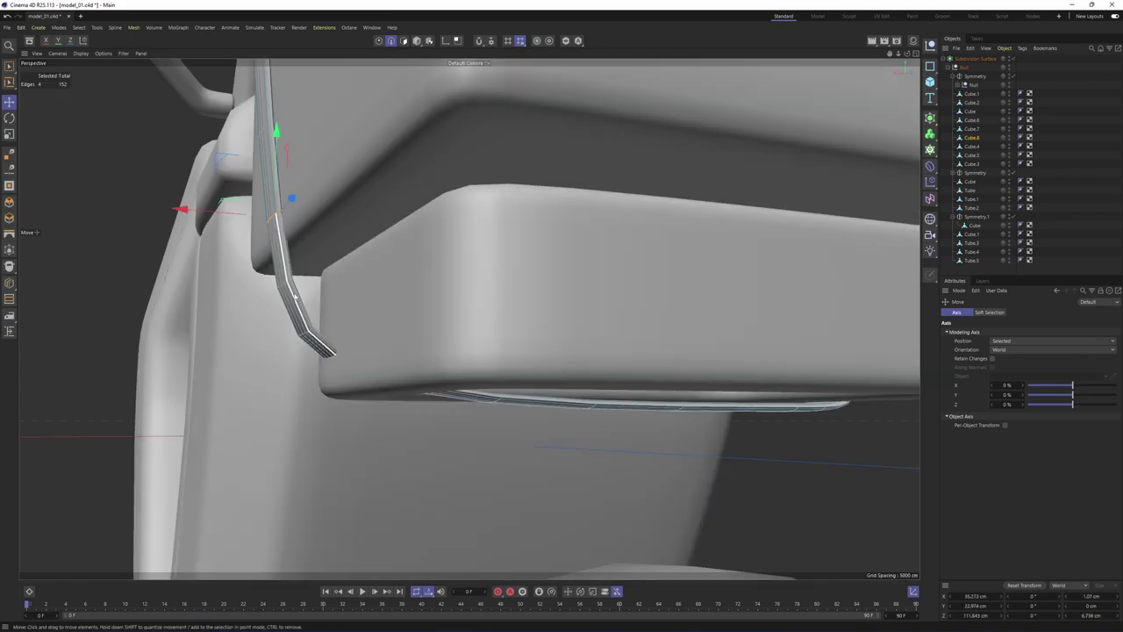
mouse_move(296, 299)
alt+mouse_down()
mouse_move(316, 318)
mouse_move(298, 307)
alt+mouse_up()
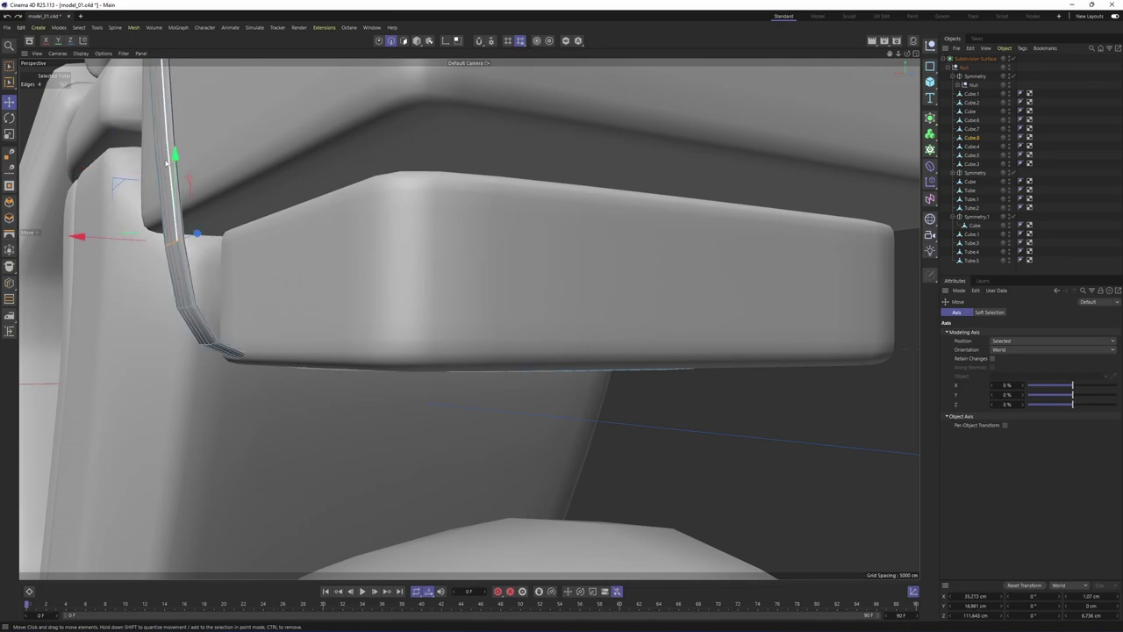
drag(175, 161, 175, 195)
alt+drag(308, 252, 239, 260)
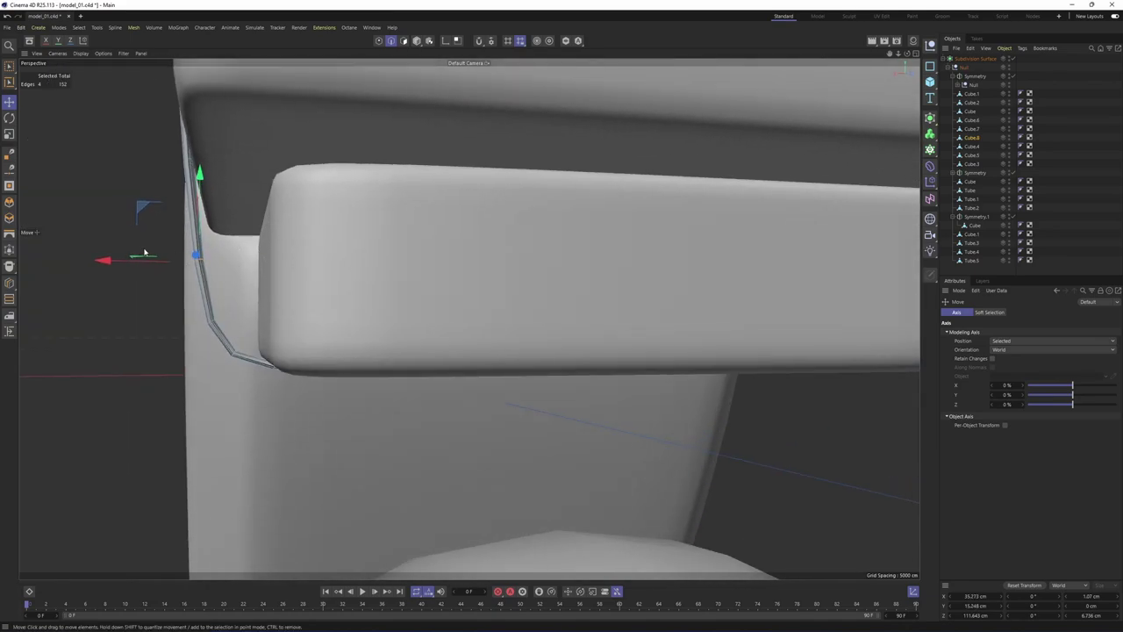
Move the edge ring above the strap's lower bend inward to X about 35.1 cm
drag(133, 261, 138, 260)
scroll(306, 276, down, 5)
alt+drag(321, 303, 520, 250)
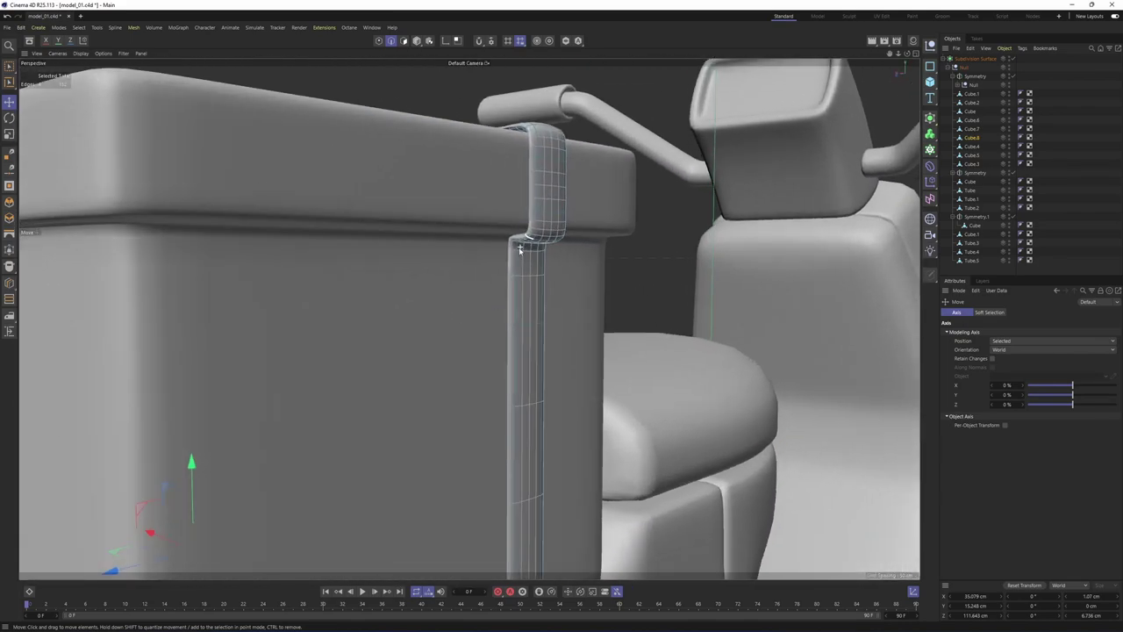
Turn off the smoothing and dissolve the edge ring at the strap's outer corner just below the lid on the opposite side
key(q)
scroll(524, 249, up, 6)
double_click(493, 228)
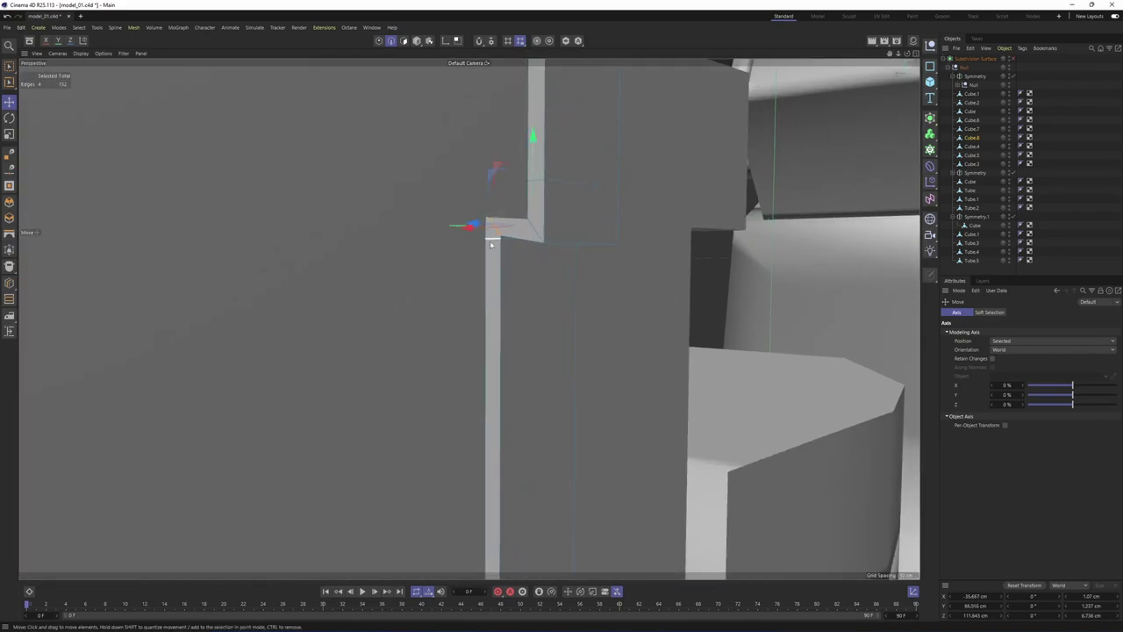
right_click(586, 308)
click(637, 435)
Dissolve the edge ring at the strap's lower outer corner beneath the rack block on that side
scroll(575, 420, down, 4)
alt+drag(574, 420, 520, 380)
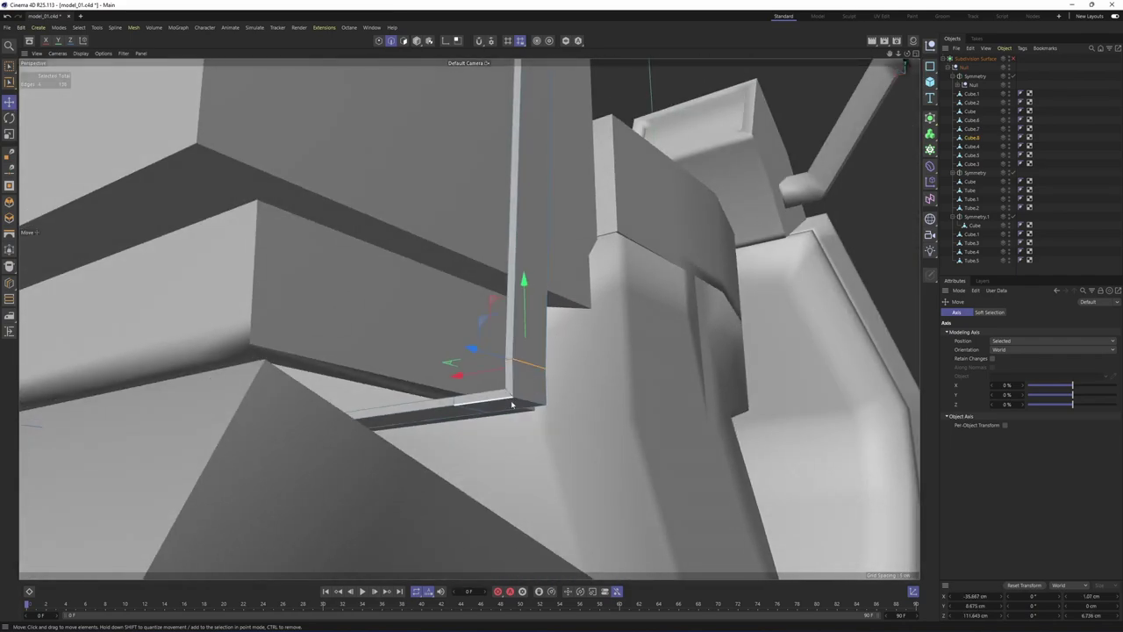
right_click(602, 427)
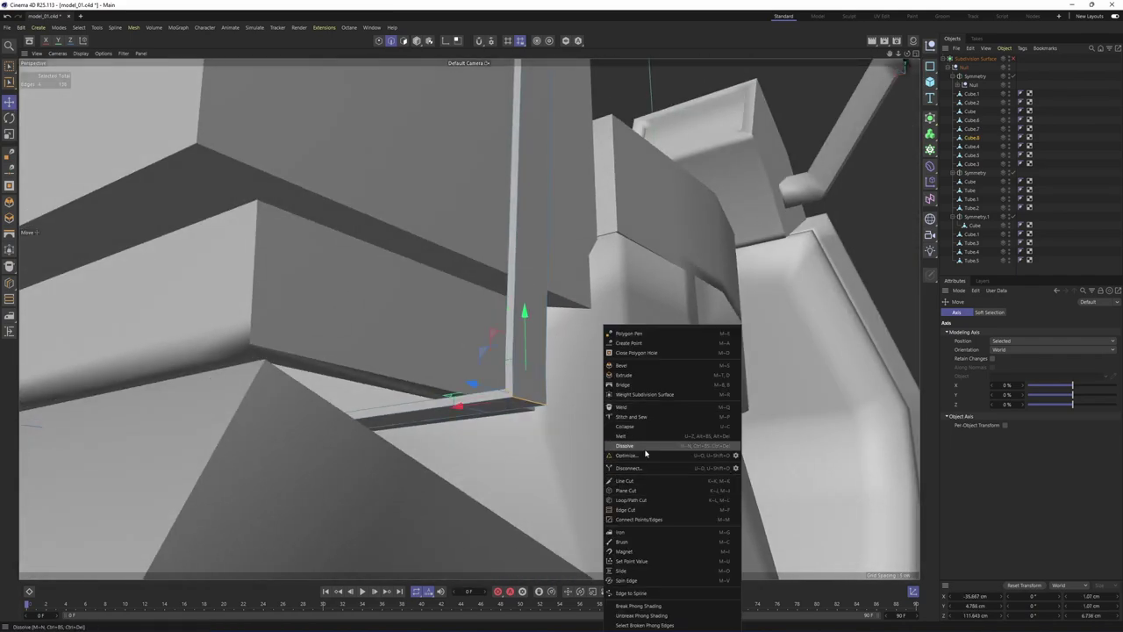
click(645, 448)
With the smoothing on, lower the strap's edge ring above that bottom corner to a height of about 13.7 cm
alt+middle_drag(527, 300, 580, 358)
double_click(590, 430)
key(q)
scroll(618, 421, down, 3)
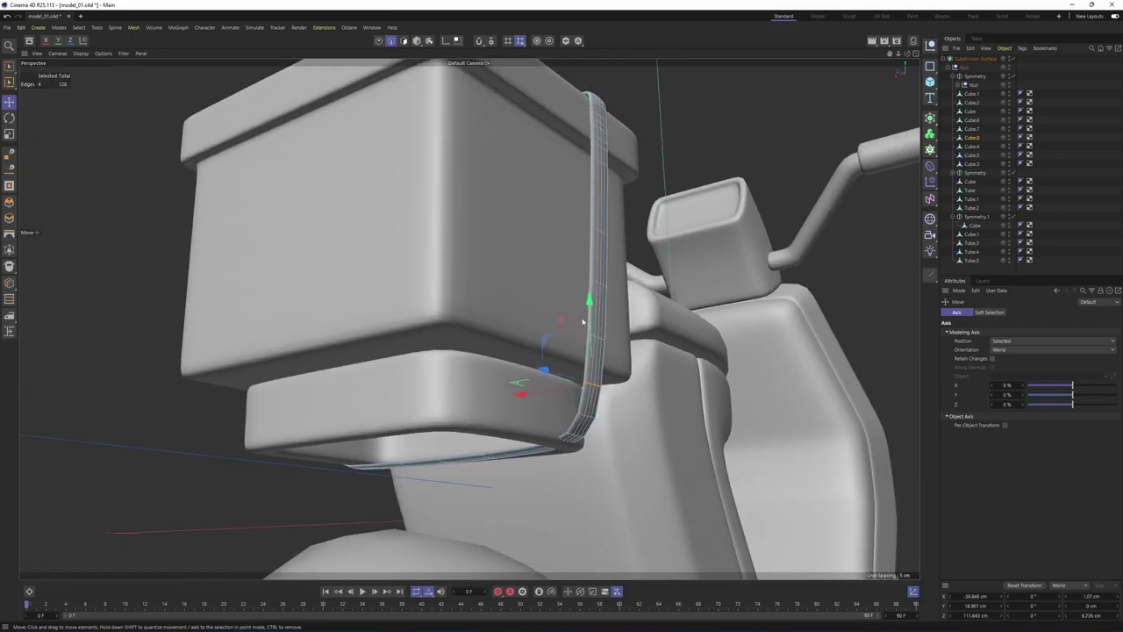
drag(586, 316, 655, 368)
key(q)
alt+middle_drag(467, 228, 481, 270)
key(q)
alt+drag(481, 270, 539, 343)
scroll(526, 245, up, 6)
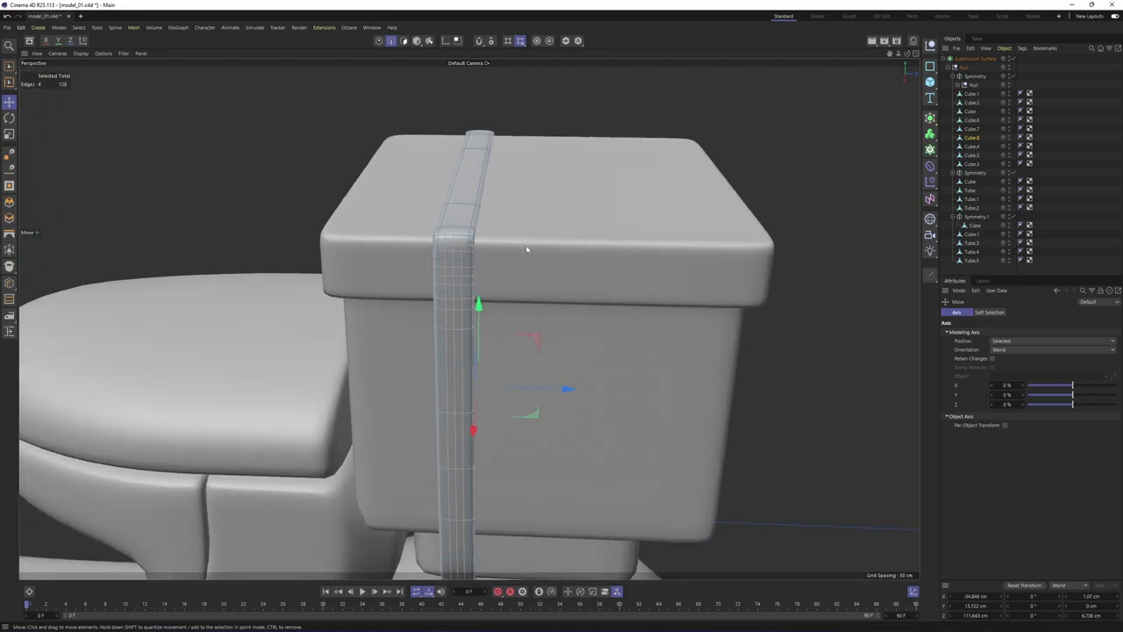
Add two lengthwise loop cuts near the strap's side edges to sharpen them, and check the strap on the box
scroll(527, 231, down, 3)
alt+drag(527, 232, 480, 239)
scroll(574, 225, up, 4)
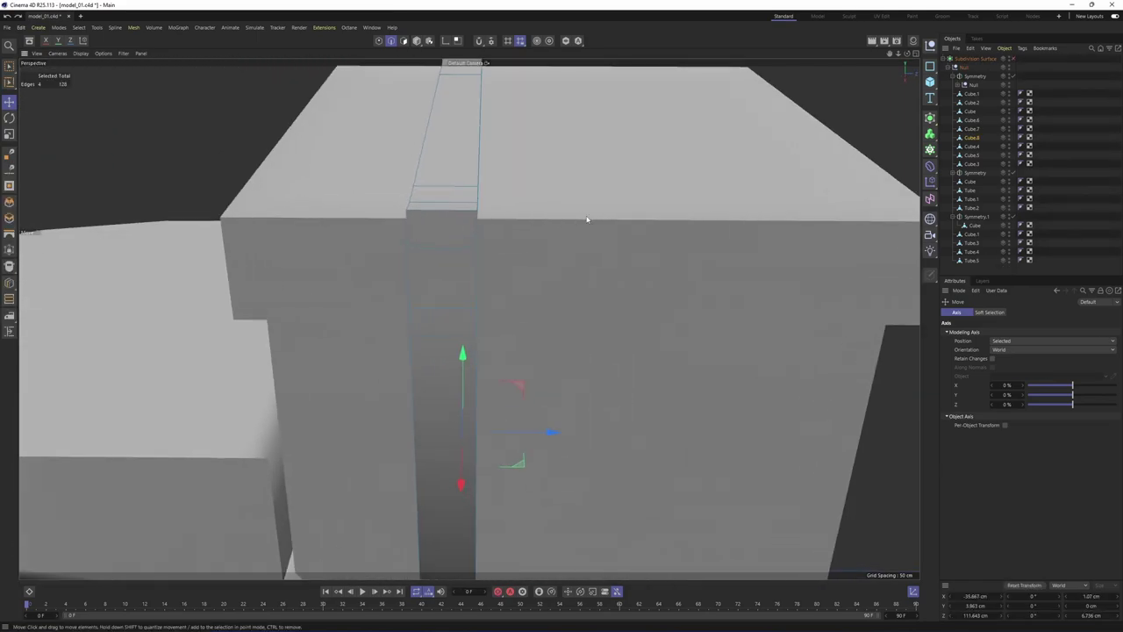
right_click(589, 221)
click(634, 396)
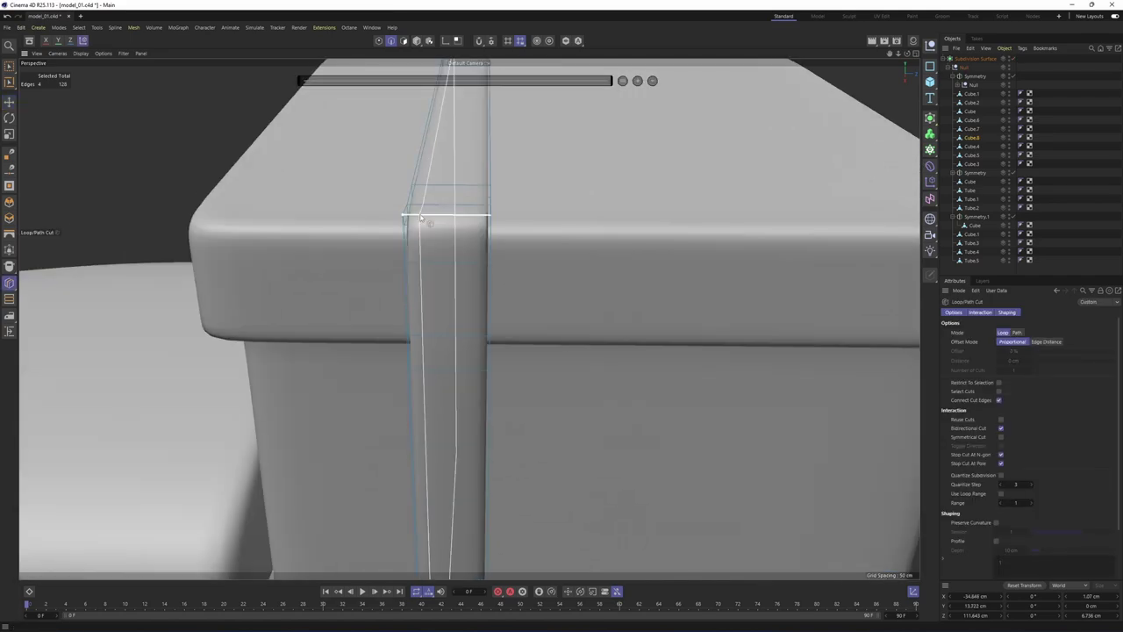
click(474, 221)
scroll(529, 251, down, 4)
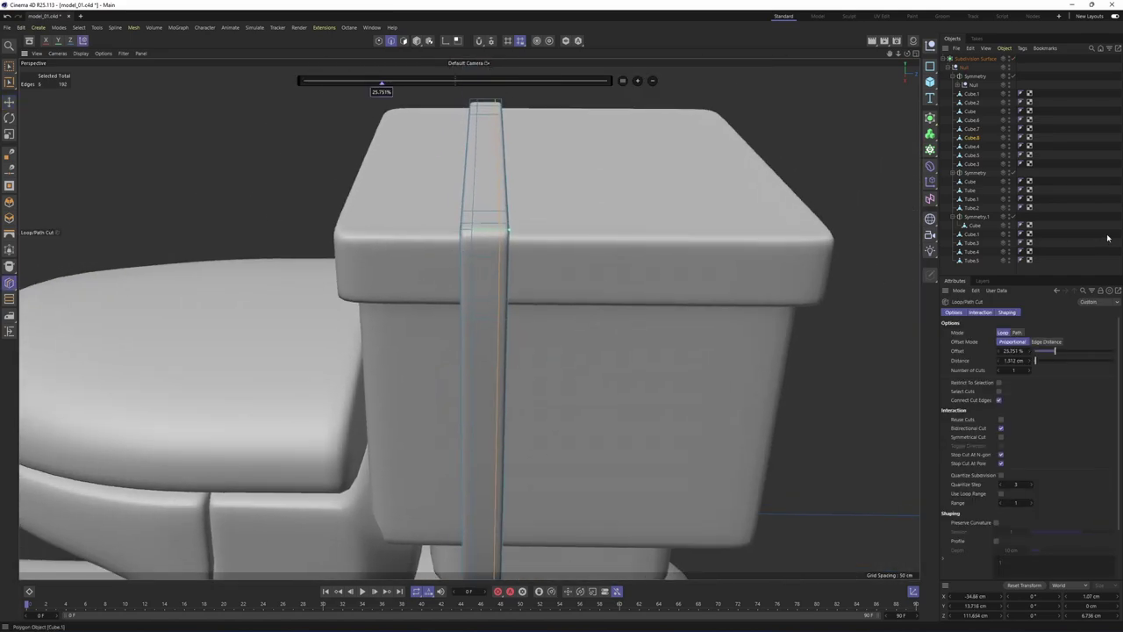
click(1109, 239)
alt+drag(560, 249, 390, 204)
scroll(457, 221, down, 3)
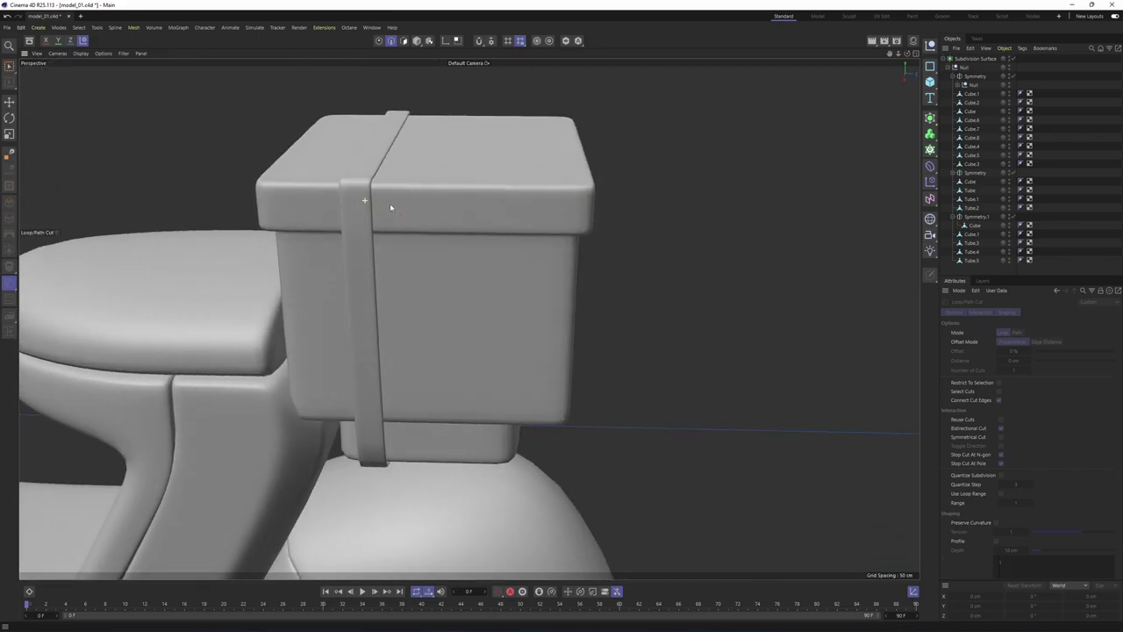
key(ctrl+z)
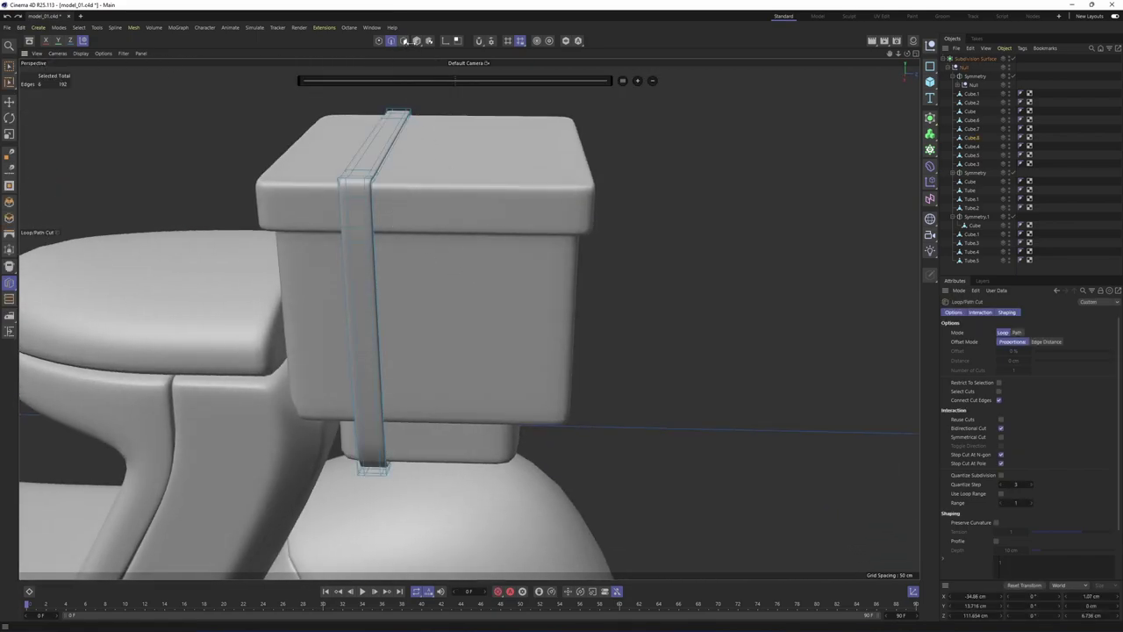
Switch to model mode and center the strap's axis on all its points
click(417, 40)
key(e)
scroll(480, 256, down, 4)
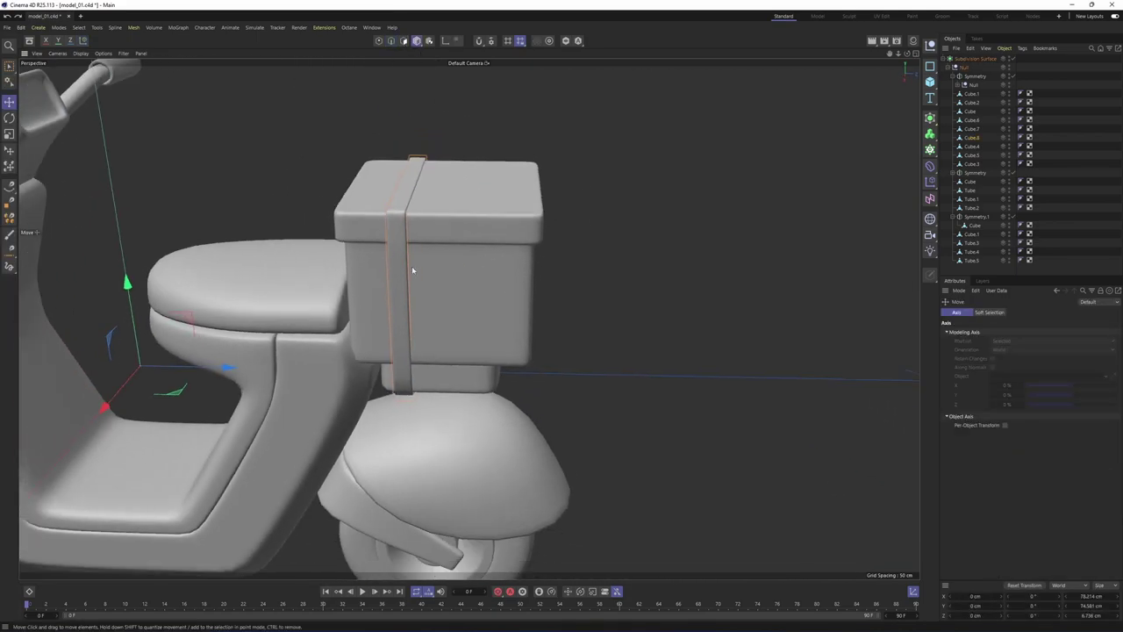
alt+drag(412, 266, 406, 302)
alt+middle_drag(291, 362, 253, 377)
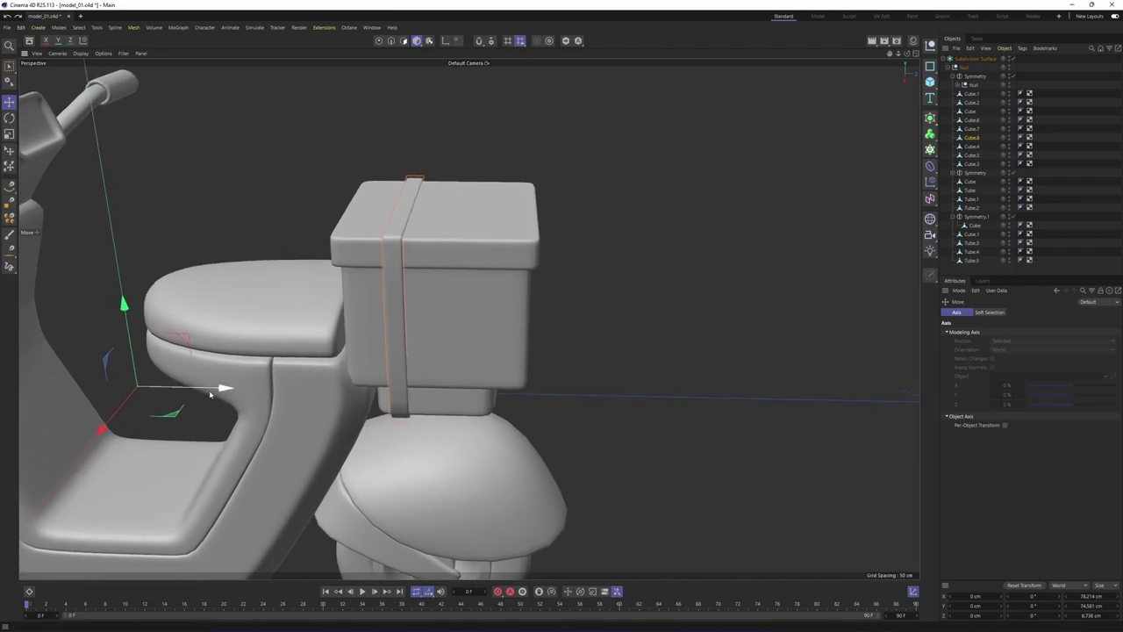
alt+drag(202, 392, 244, 380)
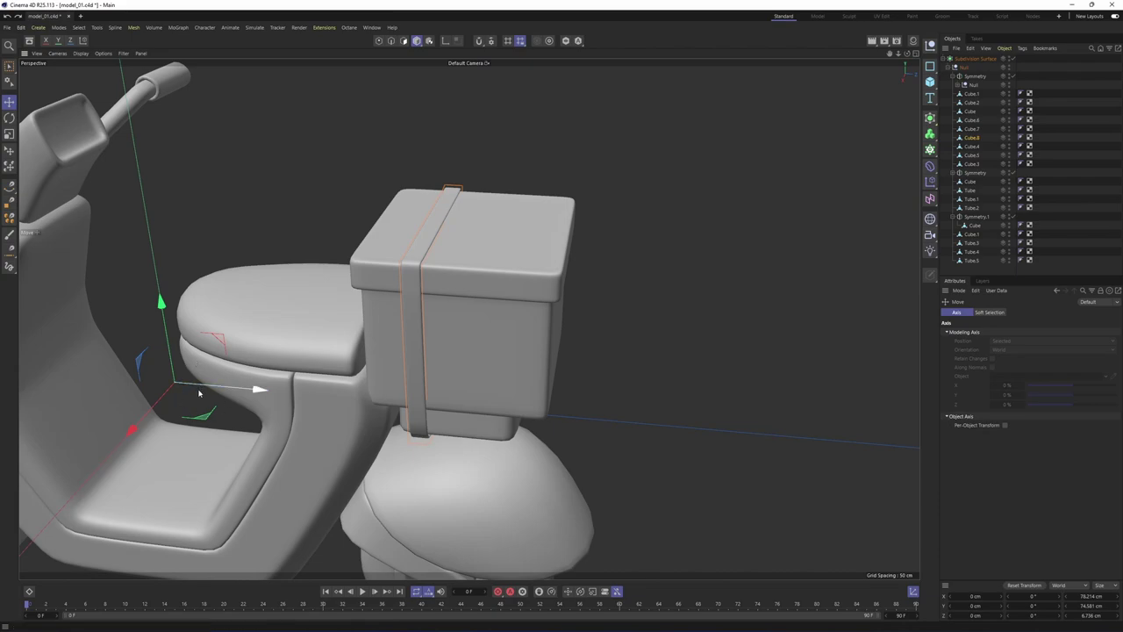
alt+drag(276, 305, 350, 355)
key(ctrl+z)
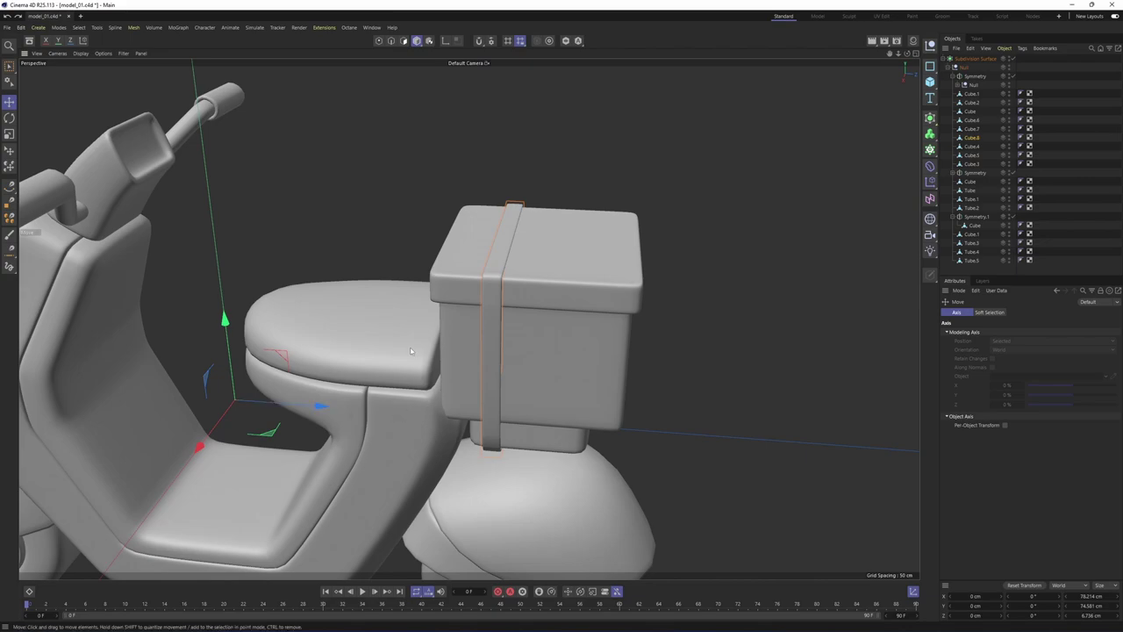
click(97, 27)
mouse_move(139, 149)
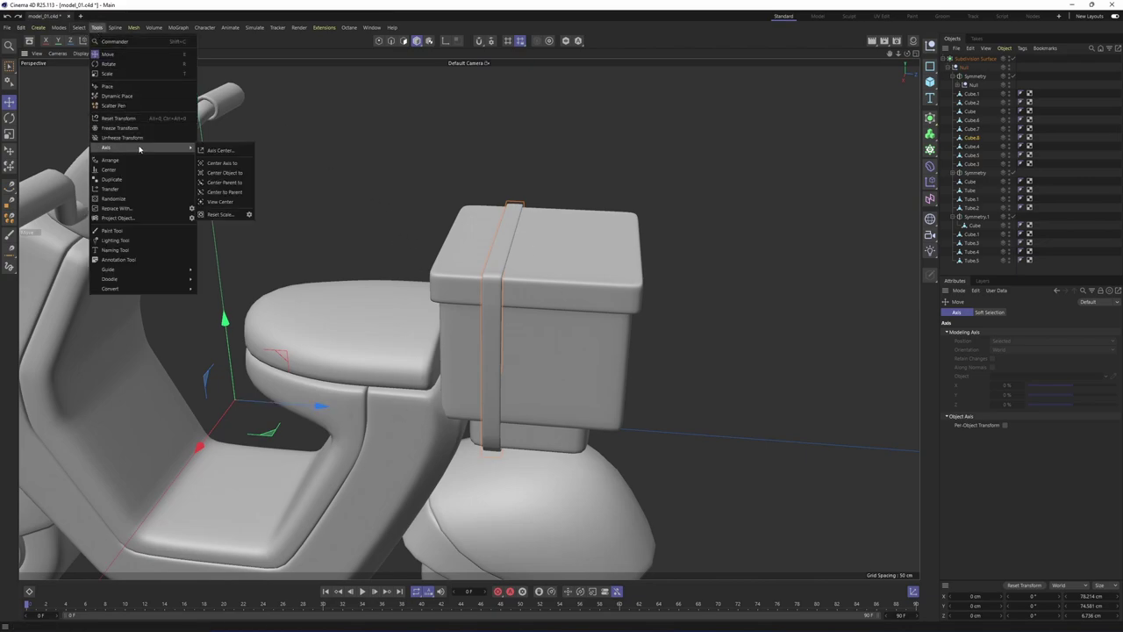
click(223, 151)
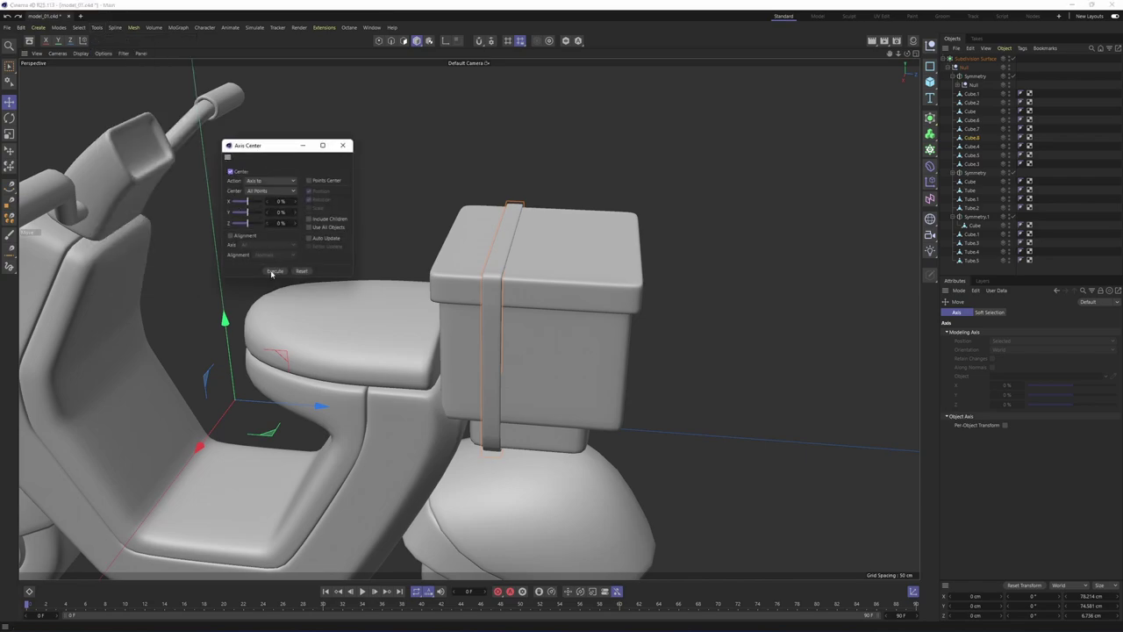
click(343, 146)
Duplicate the strap and place the copy further back on the box, at Z about 133.8 cm
middle_click(518, 373)
middle_click(457, 312)
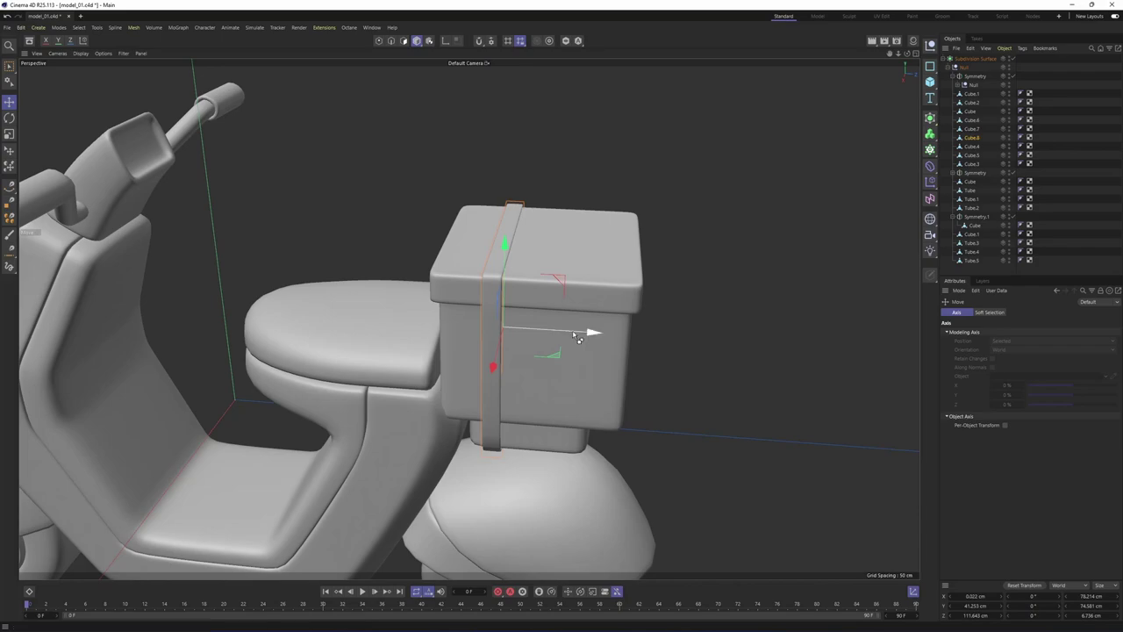
key(F5)
drag(271, 426, 322, 442)
key(ctrl+z)
middle_click(431, 244)
alt+middle_drag(514, 336, 407, 341)
scroll(407, 341, down, 4)
scroll(408, 341, up, 8)
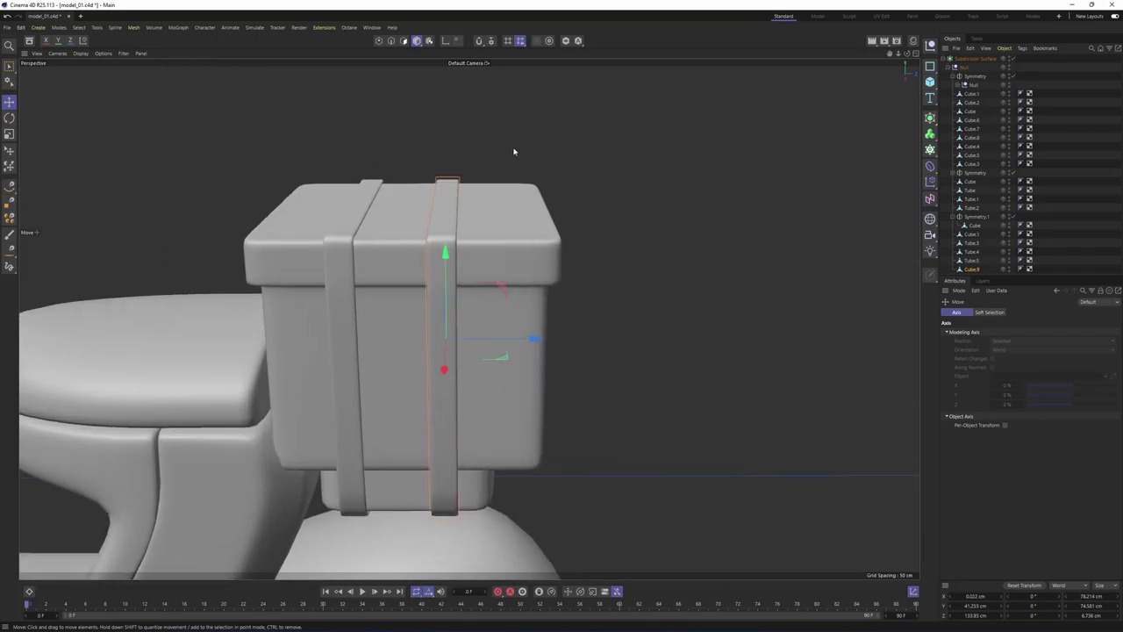
Turn off the smoothing, select the storage box, and center its axis on all its points
click(544, 237)
key(q)
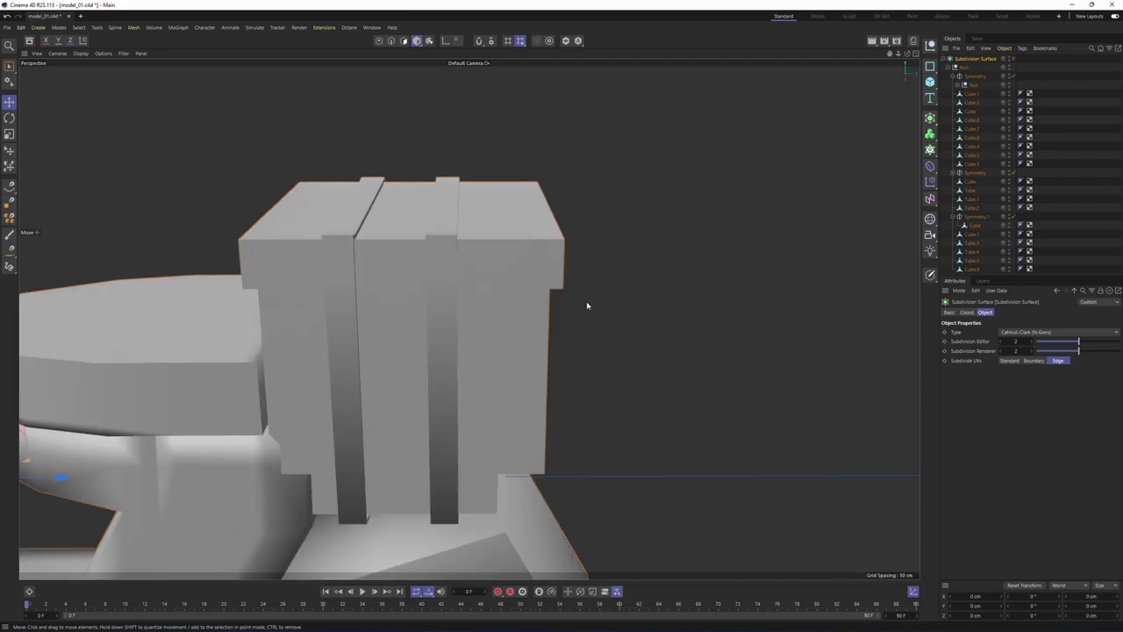
alt+middle_drag(582, 266, 625, 238)
scroll(625, 238, down, 3)
click(590, 288)
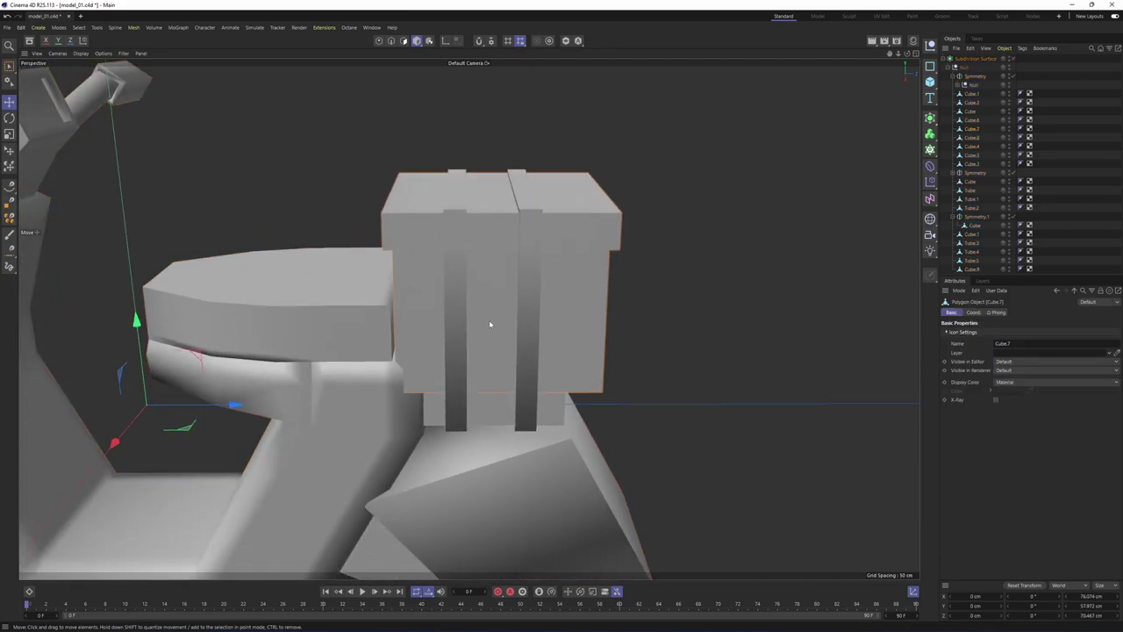
click(97, 28)
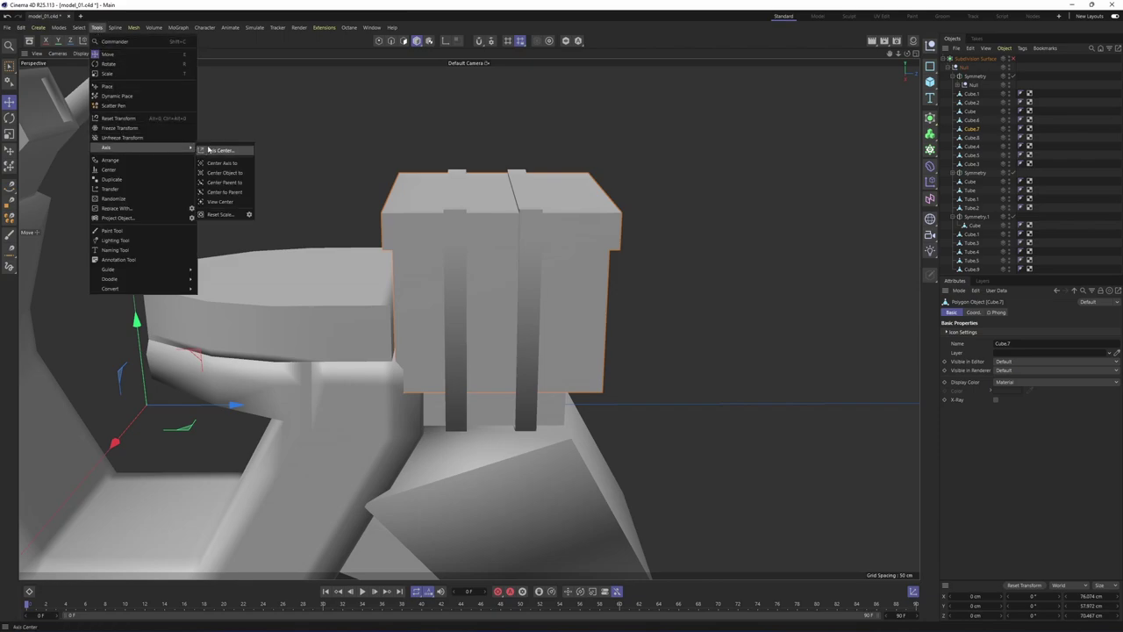
click(219, 150)
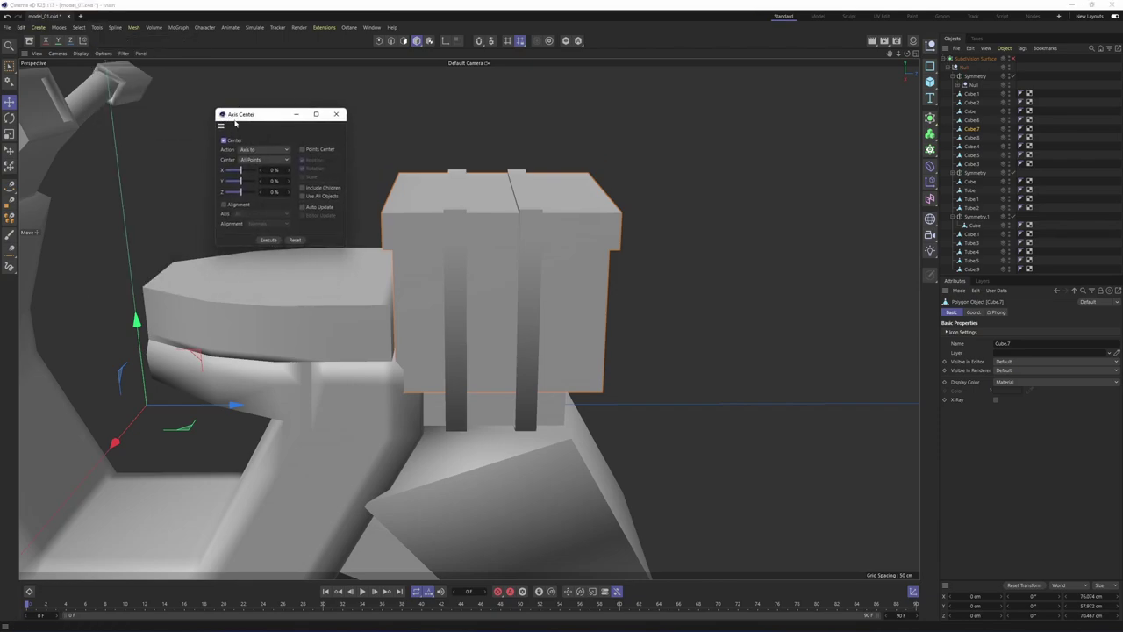
click(337, 114)
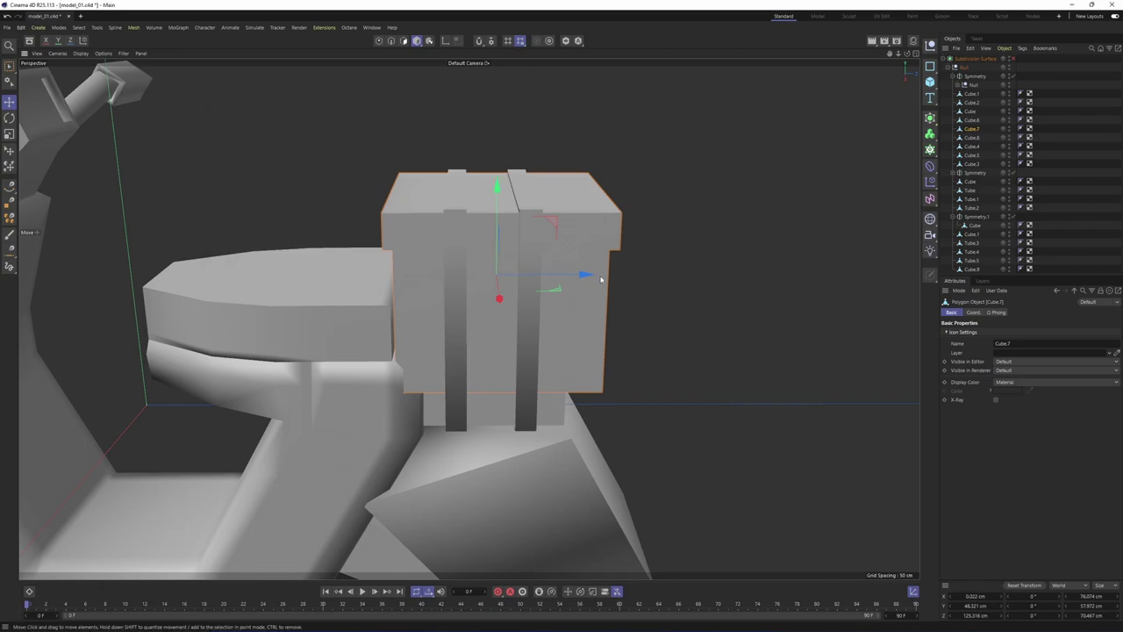
Turn on the smoothing and shift the storage box slightly backward along Z
key(q)
drag(578, 276, 595, 277)
alt+drag(594, 277, 568, 239)
Deselect the box and inspect the complete scooter with its two box straps from several angles
scroll(569, 238, down, 4)
click(1044, 243)
scroll(444, 316, down, 4)
alt+drag(443, 316, 519, 281)
scroll(539, 263, up, 3)
middle_click(452, 267)
scroll(276, 417, down, 5)
middle_click(348, 171)
scroll(602, 263, up, 3)
Enlarge the object list and make the three Symmetry objects editable, turning them into mirrored polygon geometry
drag(1011, 276, 1012, 376)
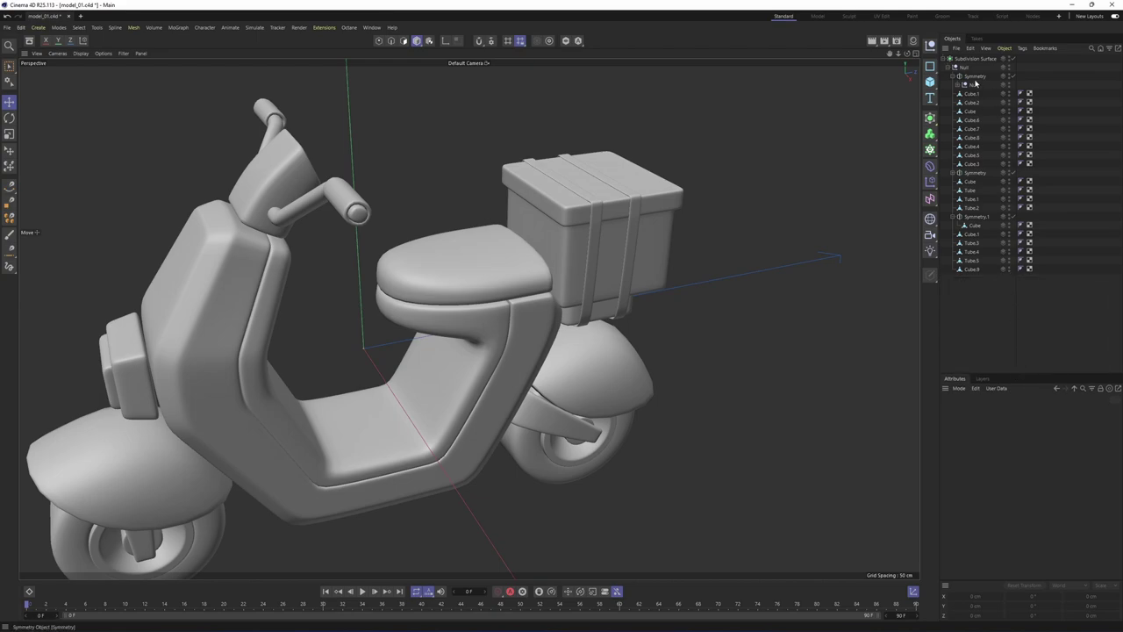
click(975, 79)
alt+drag(554, 167, 593, 189)
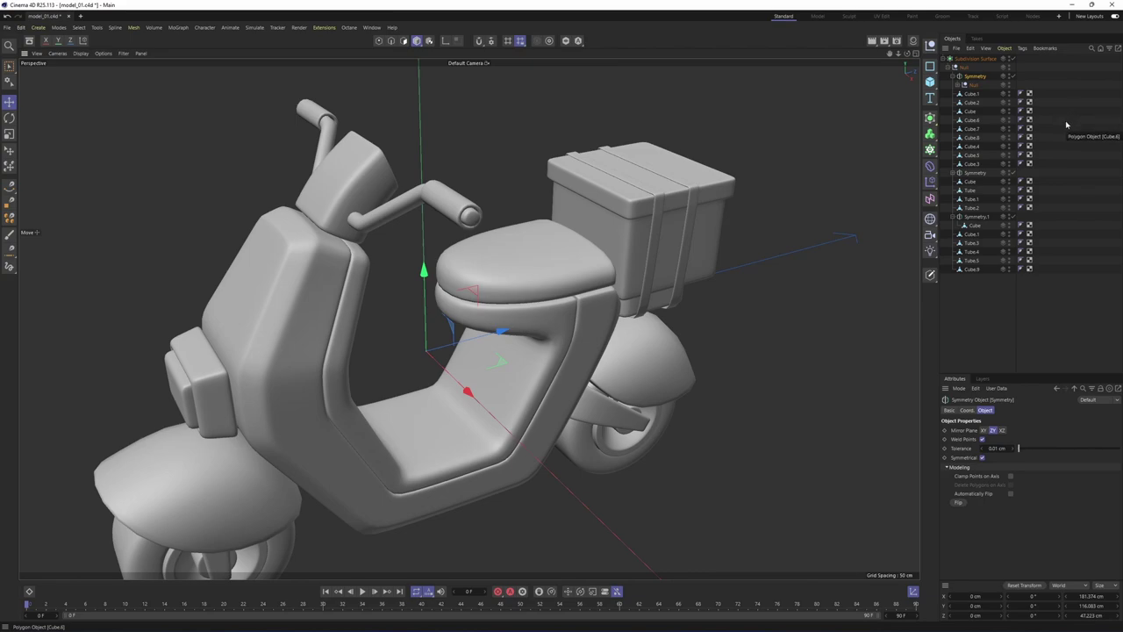
click(954, 77)
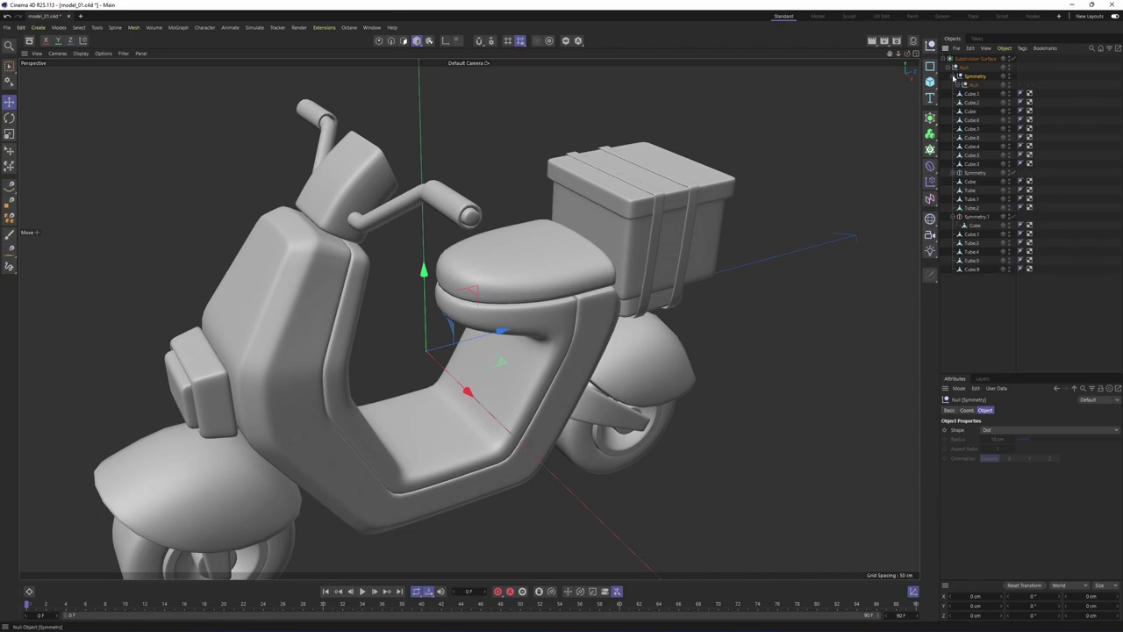
click(972, 218)
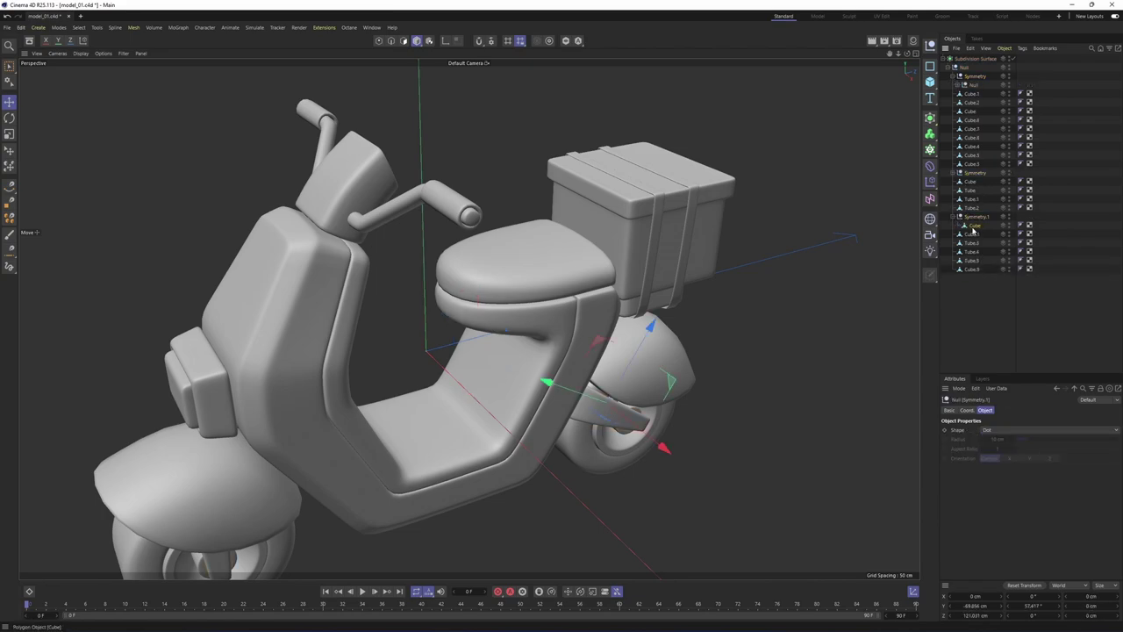
Move the cubes out of the Symmetry.1 and second Symmetry nulls and delete both emptied nulls
drag(982, 232, 982, 232)
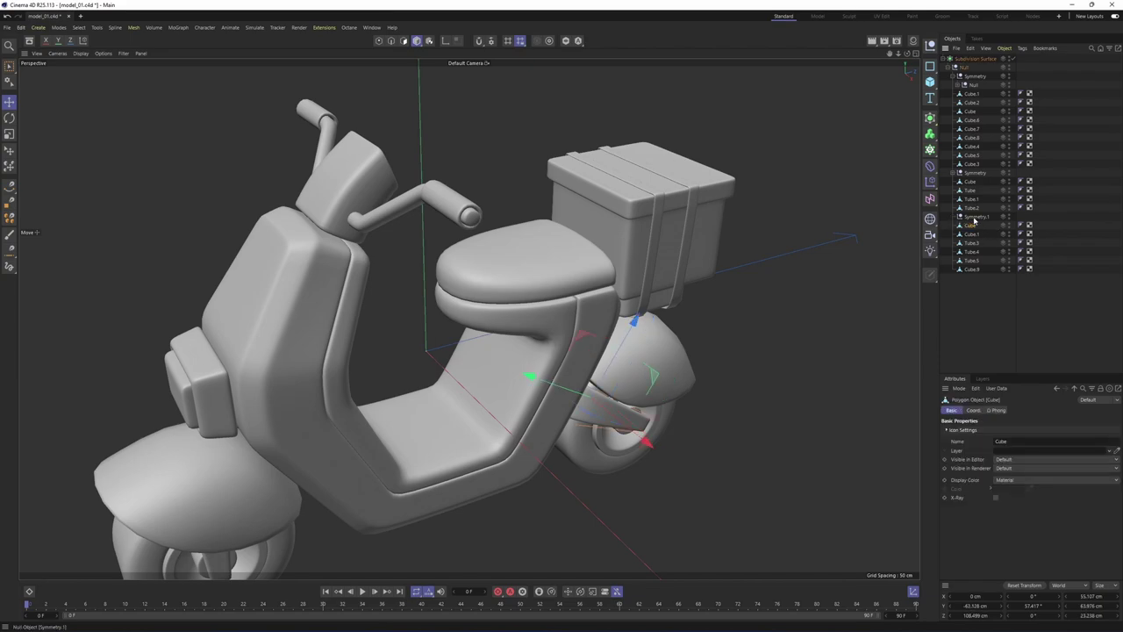
click(974, 219)
key(Delete)
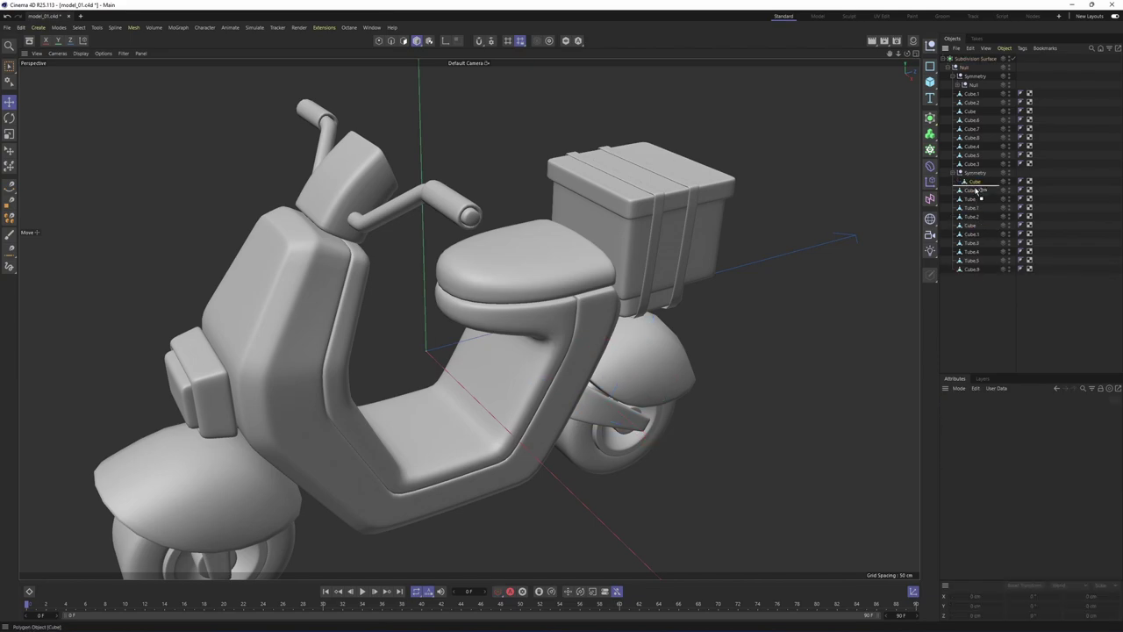
drag(976, 191, 976, 189)
click(974, 174)
key(Delete)
Move the handlebar parts Cube.4 and Cube.5 out of the remaining Symmetry group and delete that group with its inner null
click(974, 95)
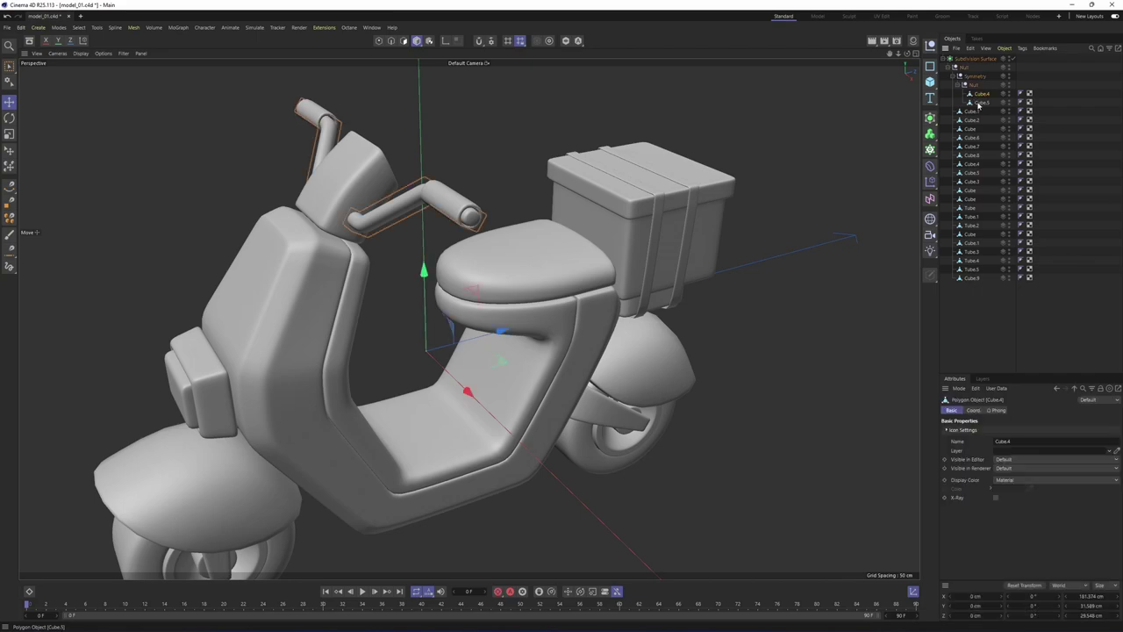
ctrl+click(983, 103)
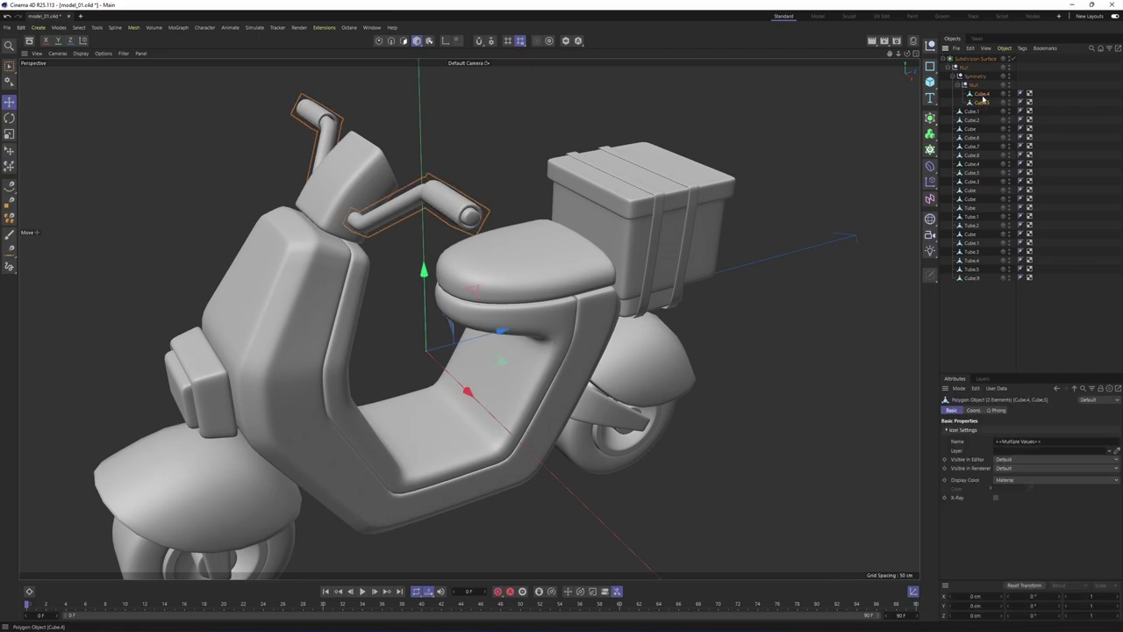
click(977, 78)
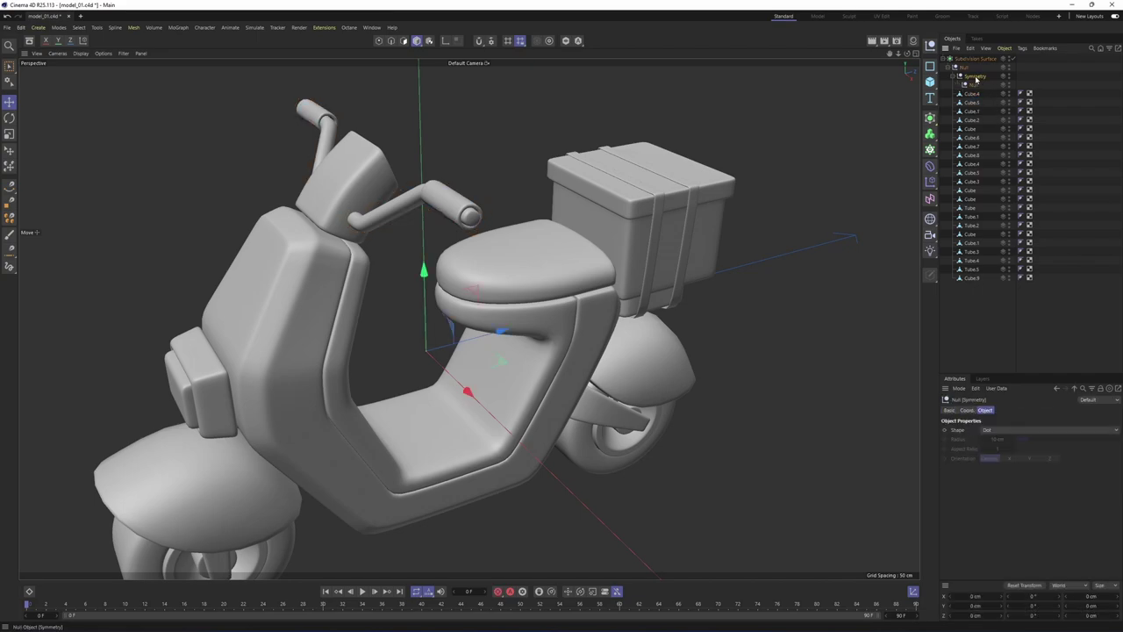
key(Delete)
alt+drag(651, 199, 696, 204)
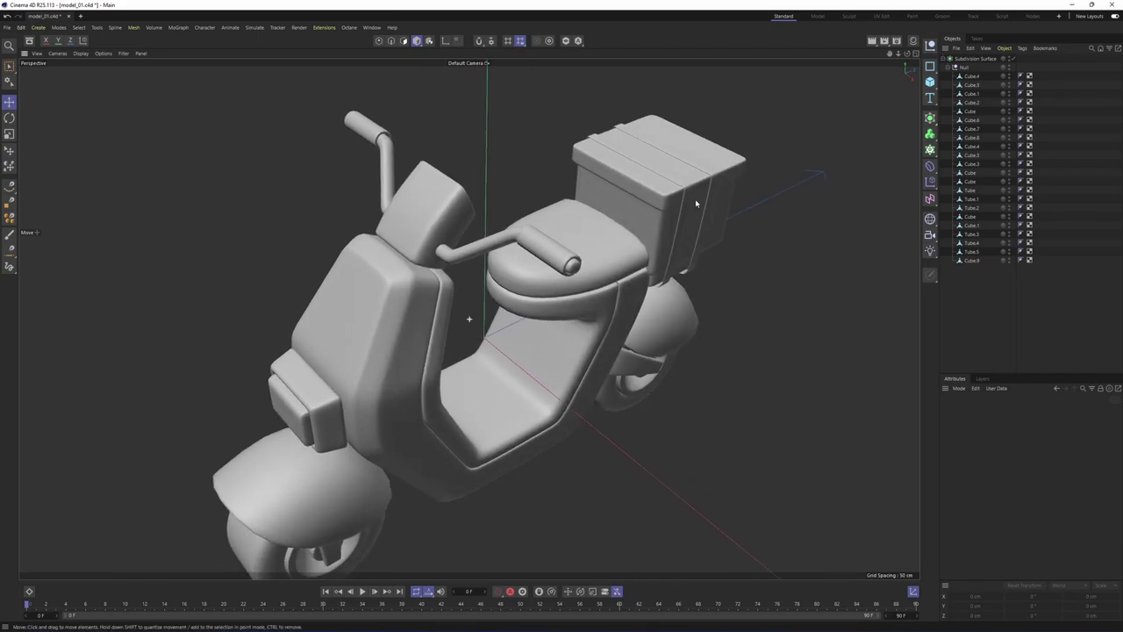
click(1013, 59)
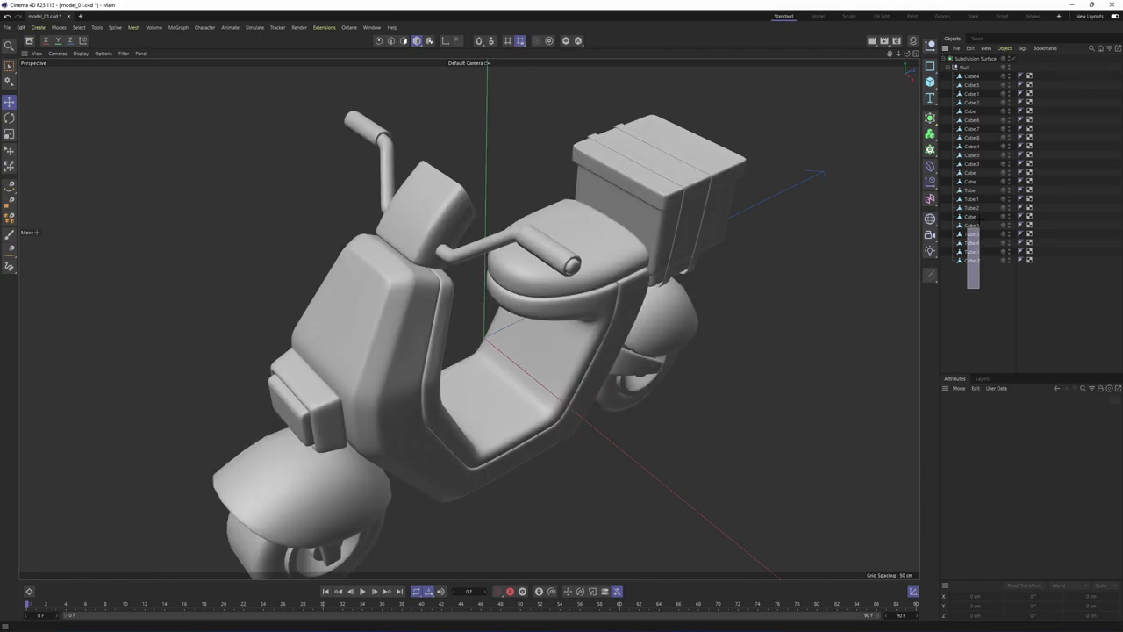
Select all the part objects inside the Null and select every polygon of the scooter in polygon mode
drag(981, 82, 982, 81)
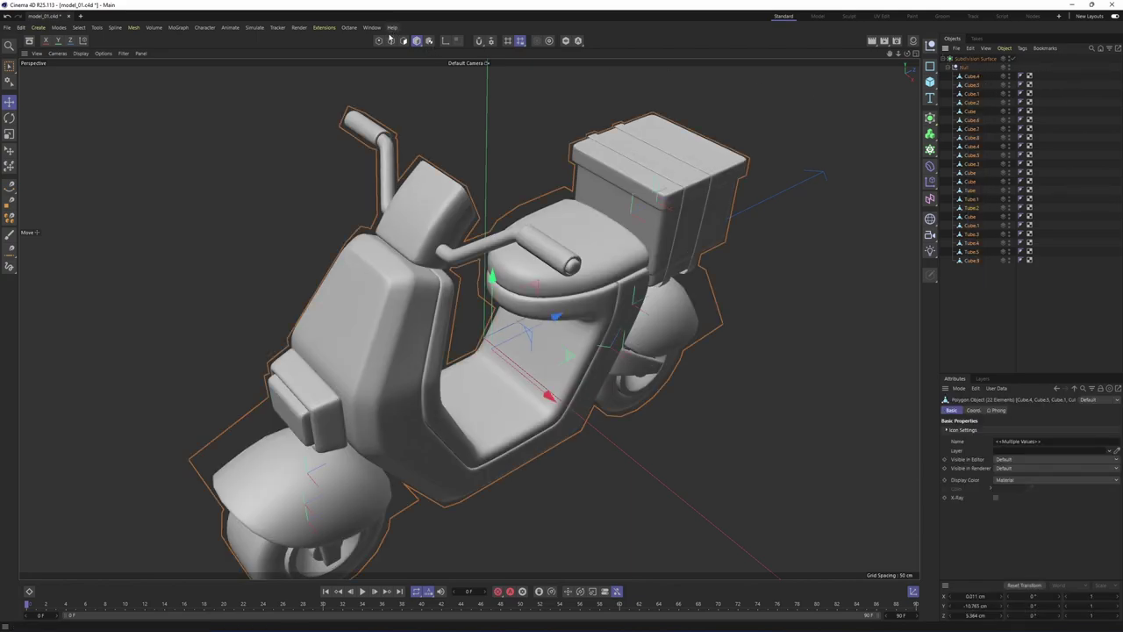
click(404, 42)
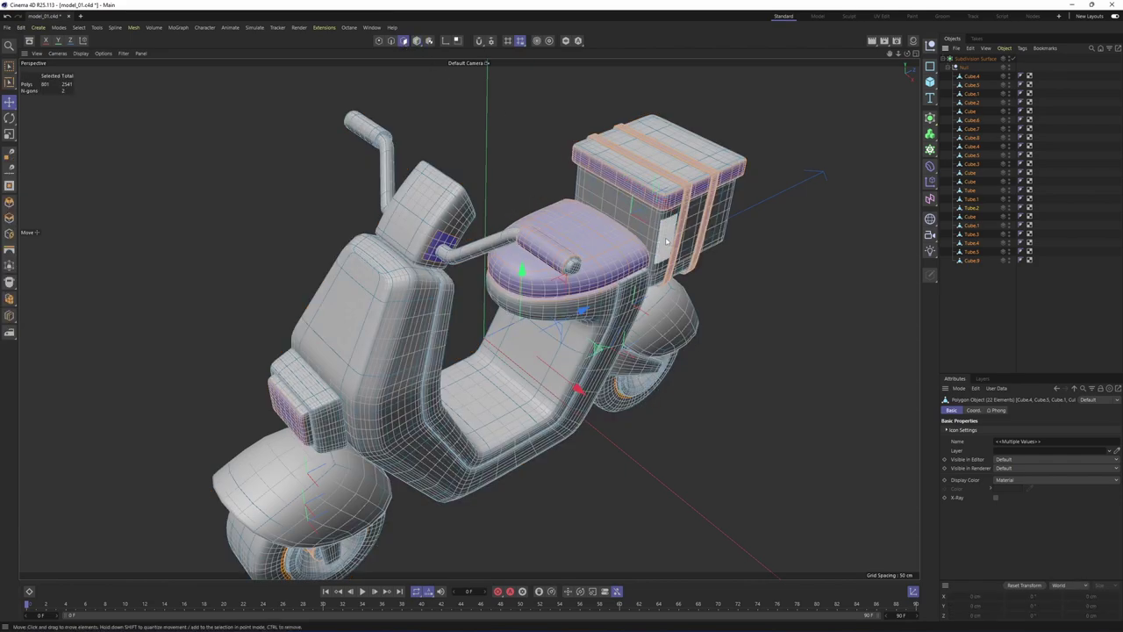
key(ctrl+a)
Examine the polygon selection colours from all sides of the scooter to find parts whose normals face the wrong way
alt+drag(660, 238, 565, 263)
alt+right_drag(564, 264, 582, 261)
alt+middle_drag(583, 262, 534, 226)
alt+drag(478, 241, 532, 293)
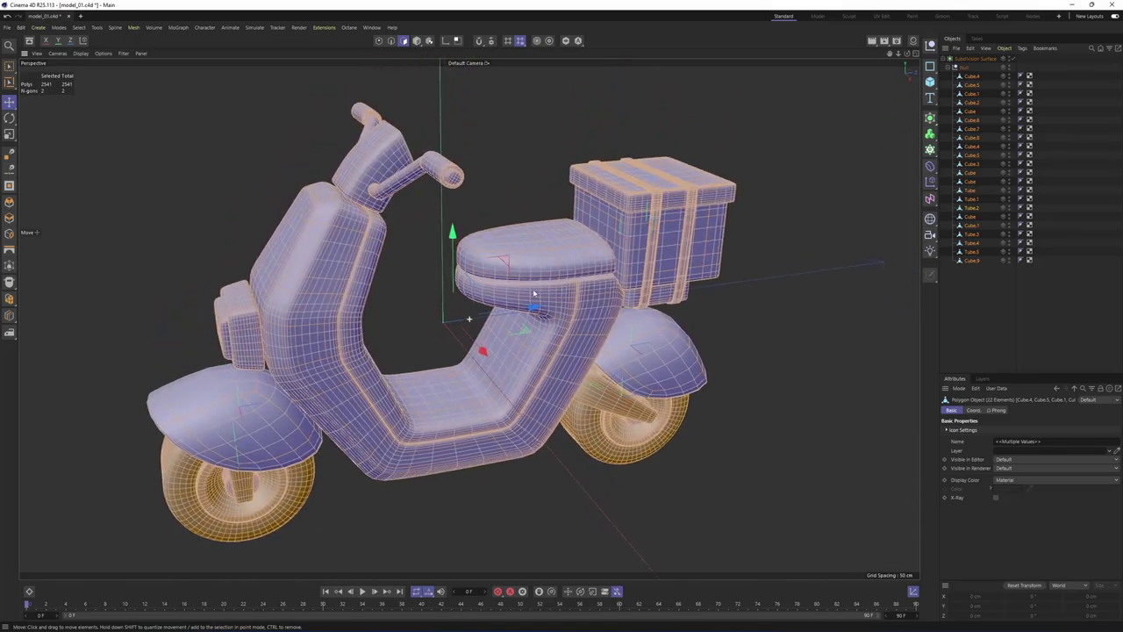
alt+right_drag(538, 276, 595, 261)
alt+drag(555, 214, 560, 249)
alt+middle_drag(570, 222, 563, 243)
alt+middle_drag(500, 260, 614, 241)
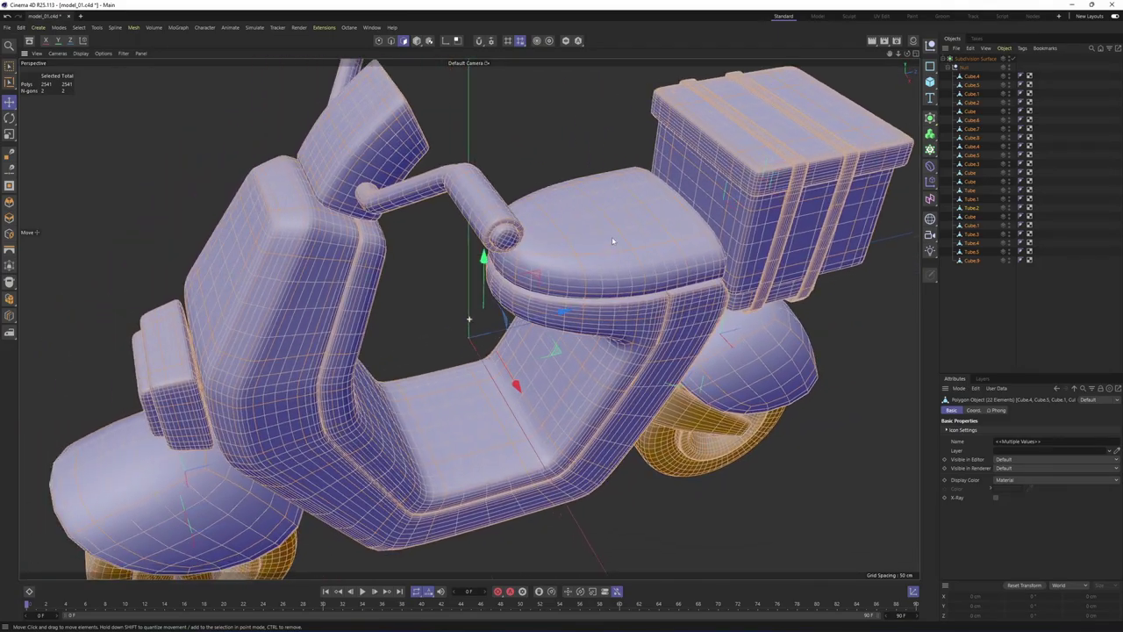
alt+right_drag(613, 241, 567, 255)
alt+middle_drag(569, 256, 588, 244)
alt+middle_drag(416, 420, 463, 319)
alt+drag(463, 318, 502, 268)
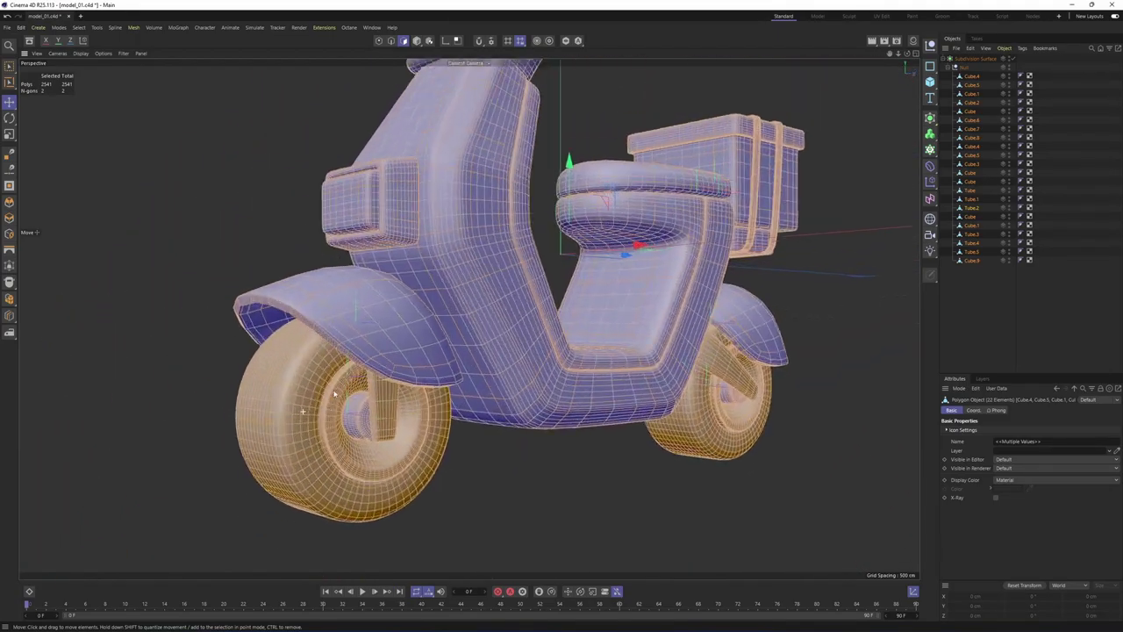
alt+right_drag(306, 406, 342, 386)
alt+middle_drag(518, 227, 469, 319)
alt+drag(468, 319, 400, 421)
alt+right_drag(372, 385, 344, 386)
alt+middle_drag(540, 228, 469, 319)
alt+right_drag(469, 319, 523, 303)
alt+drag(546, 279, 488, 361)
alt+right_drag(488, 361, 519, 349)
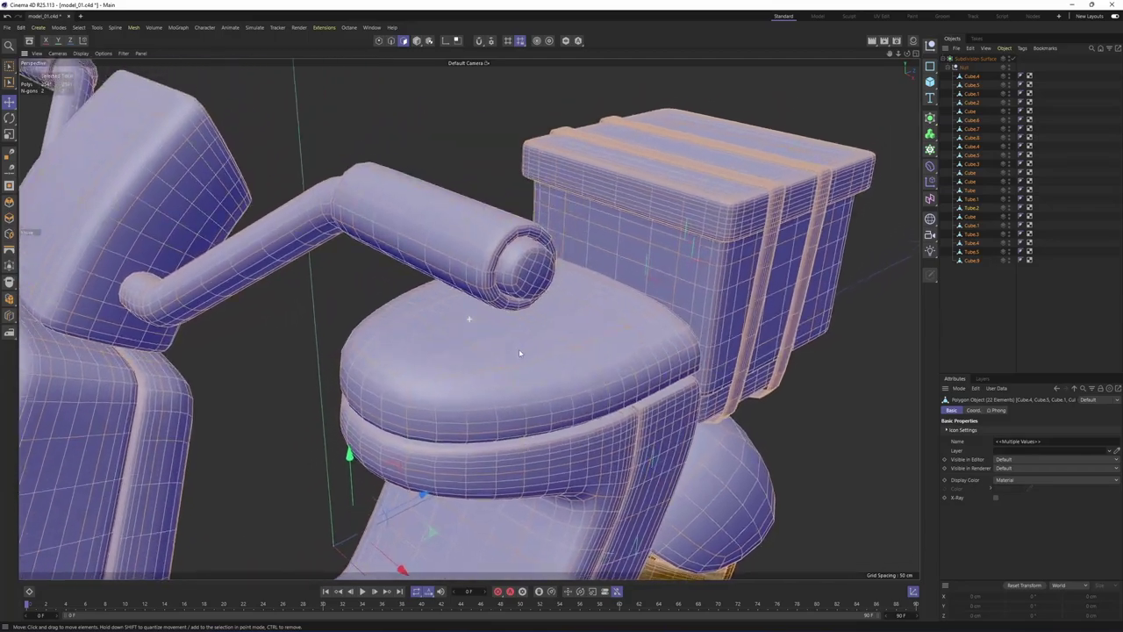
alt+drag(519, 349, 478, 386)
scroll(564, 306, down, 5)
alt+drag(564, 306, 444, 265)
alt+middle_drag(507, 299, 557, 250)
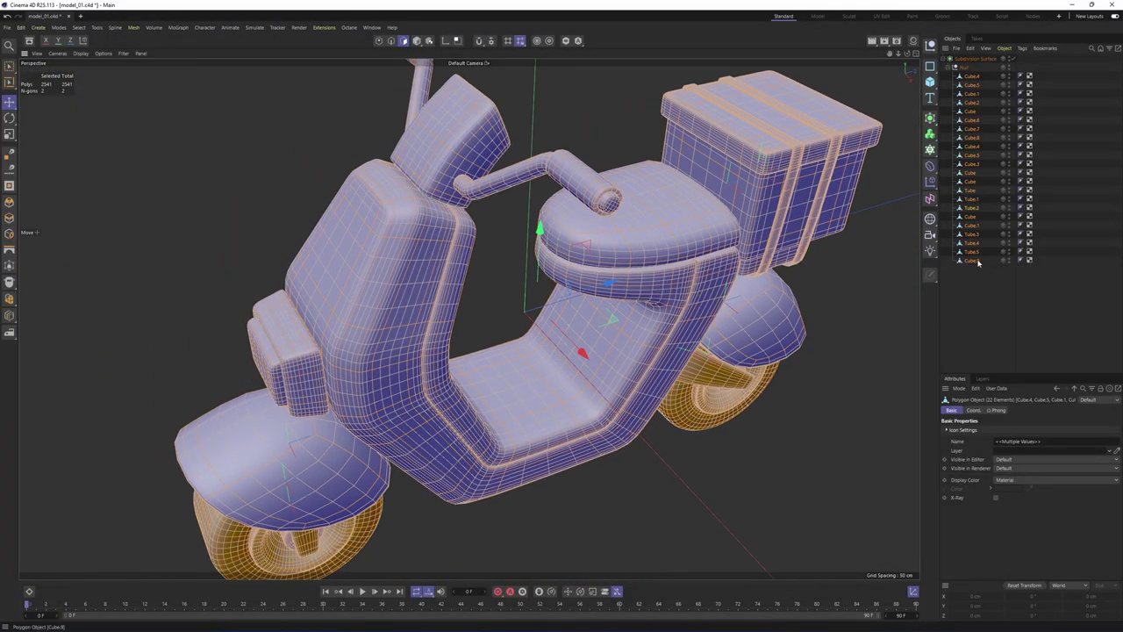
Reverse the normals of the rearmost storage box strap, Cube.9
click(975, 263)
alt+drag(561, 303, 395, 307)
scroll(647, 208, up, 3)
alt+middle_drag(647, 208, 536, 256)
alt+drag(535, 256, 489, 212)
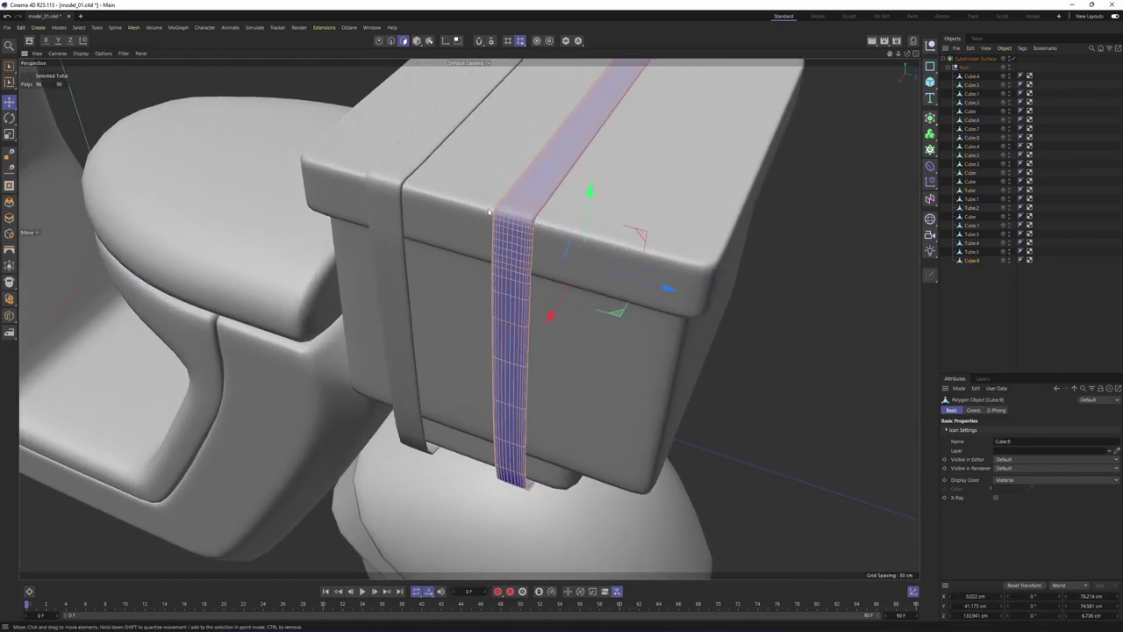
alt+drag(640, 153, 587, 195)
scroll(587, 194, down, 3)
alt+middle_drag(587, 195, 488, 167)
alt+drag(487, 167, 530, 189)
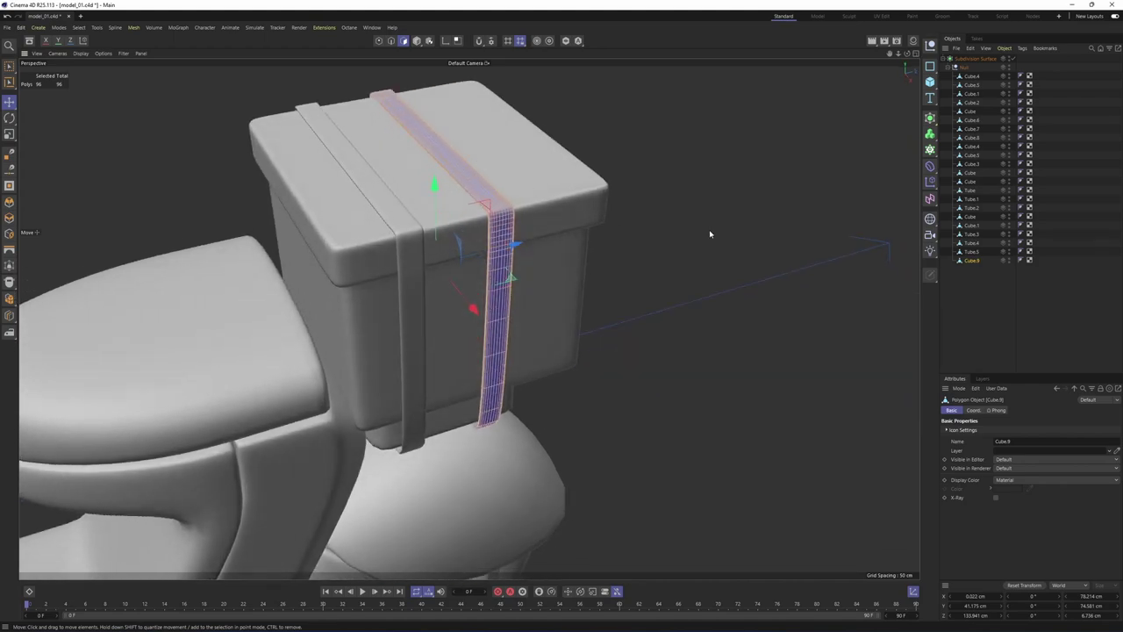
right_click(710, 231)
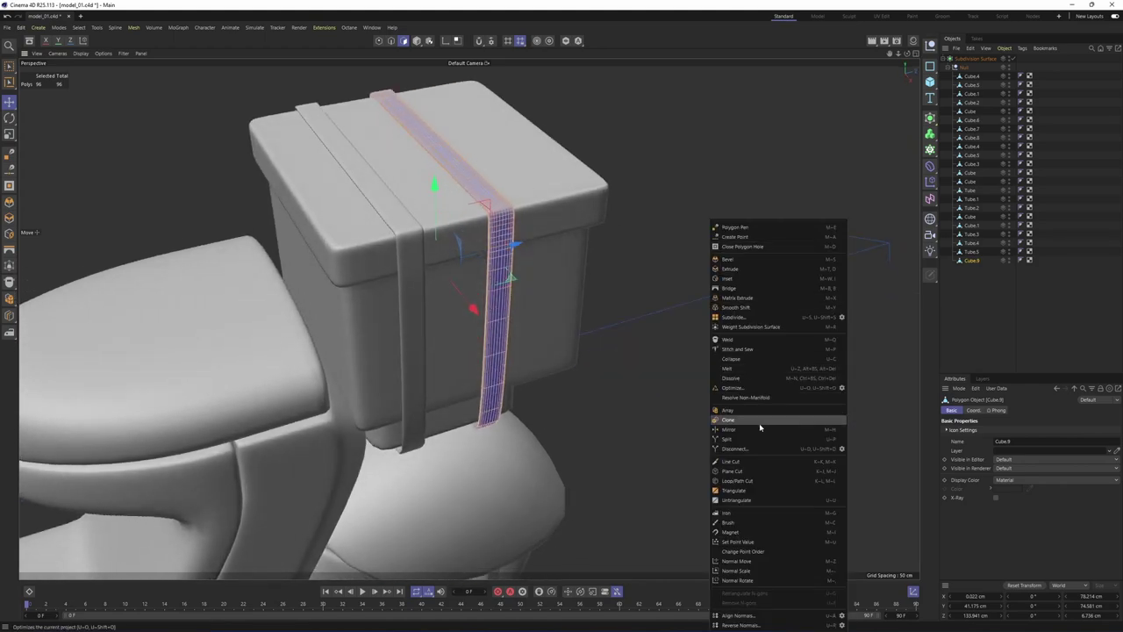
click(742, 624)
Reverse the normals of the rear wheel hub, Tube.5
click(971, 252)
key(o)
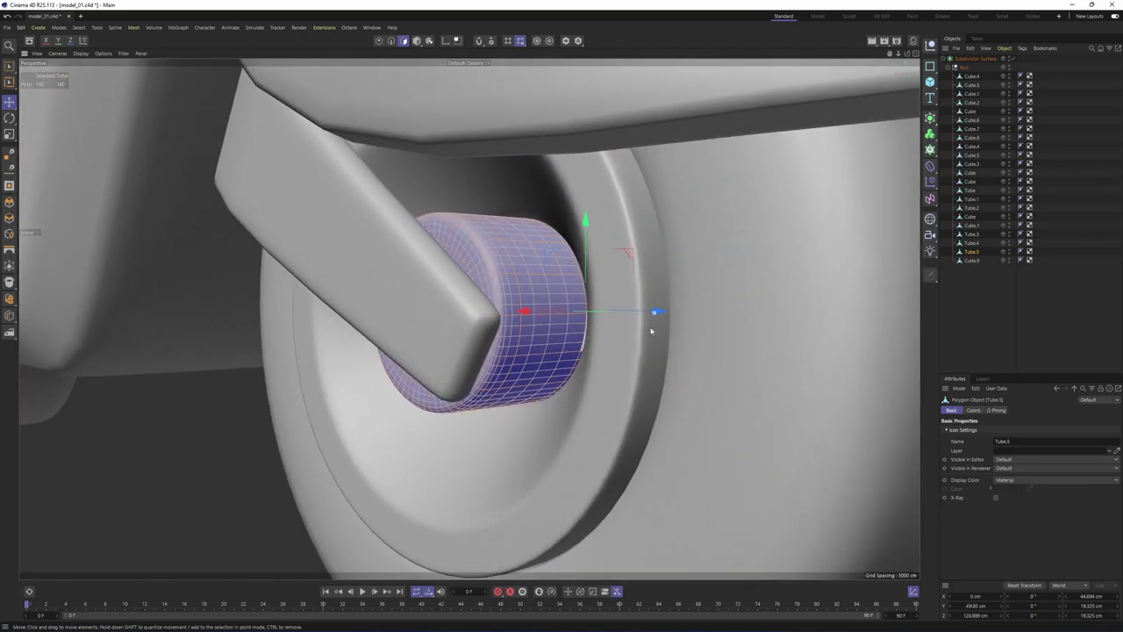
right_click(752, 275)
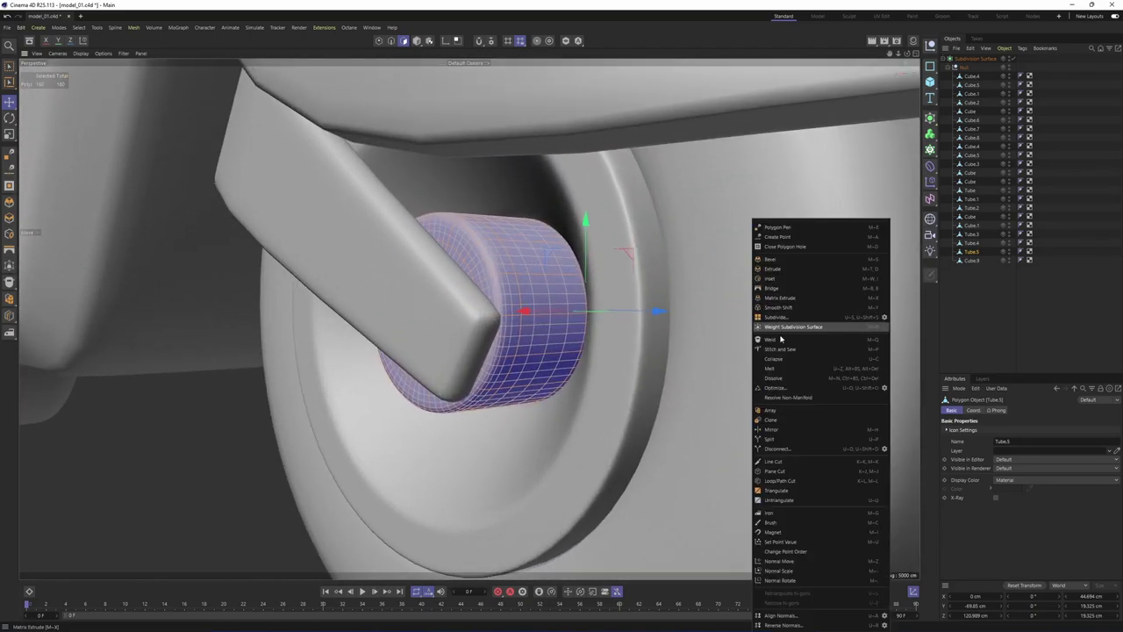
click(782, 625)
Check the rear rim Tube.4 and tyre Tube.3, and reverse the normals of all polygons of the rear fender Cube.1
scroll(677, 348, down, 5)
click(972, 243)
scroll(604, 397, down, 5)
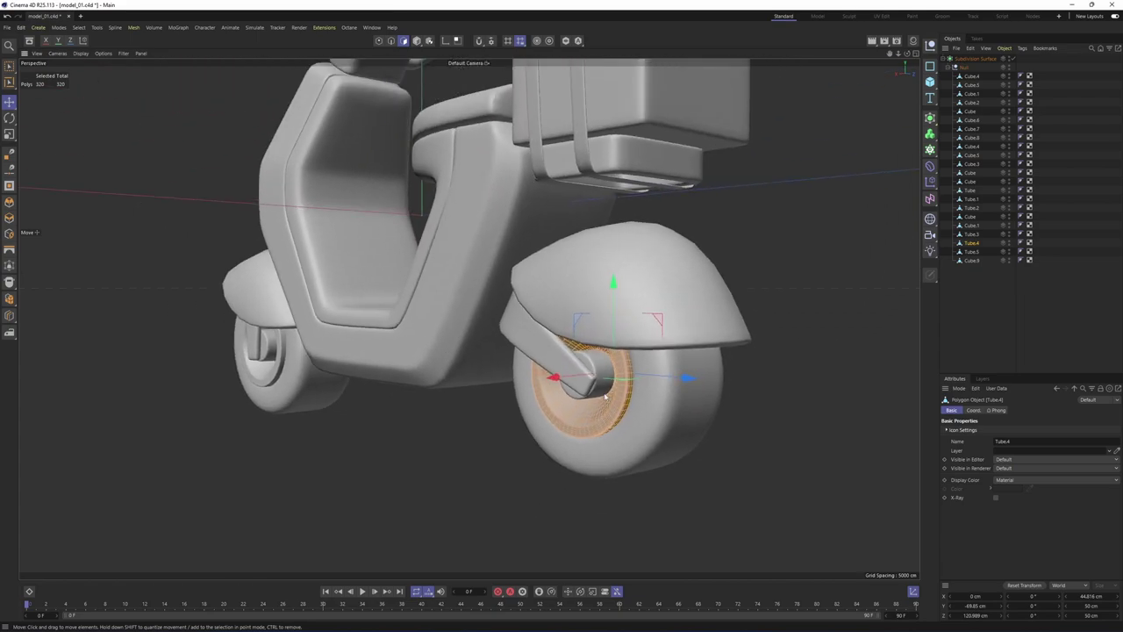
scroll(605, 396, up, 5)
click(970, 235)
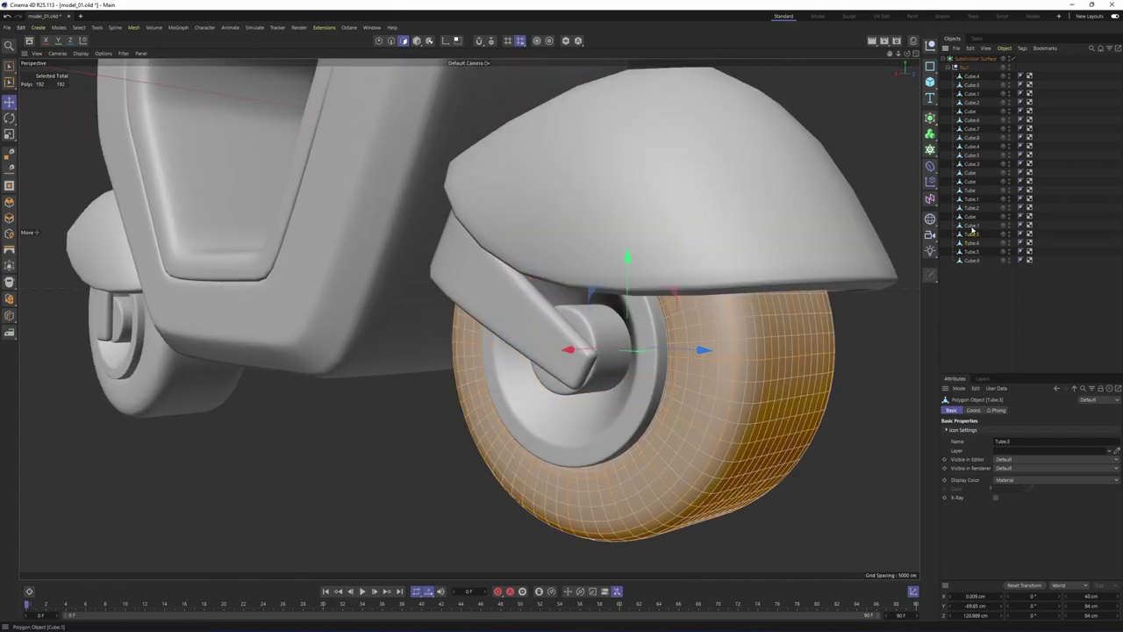
click(972, 227)
alt+middle_drag(820, 210, 734, 230)
click(737, 273)
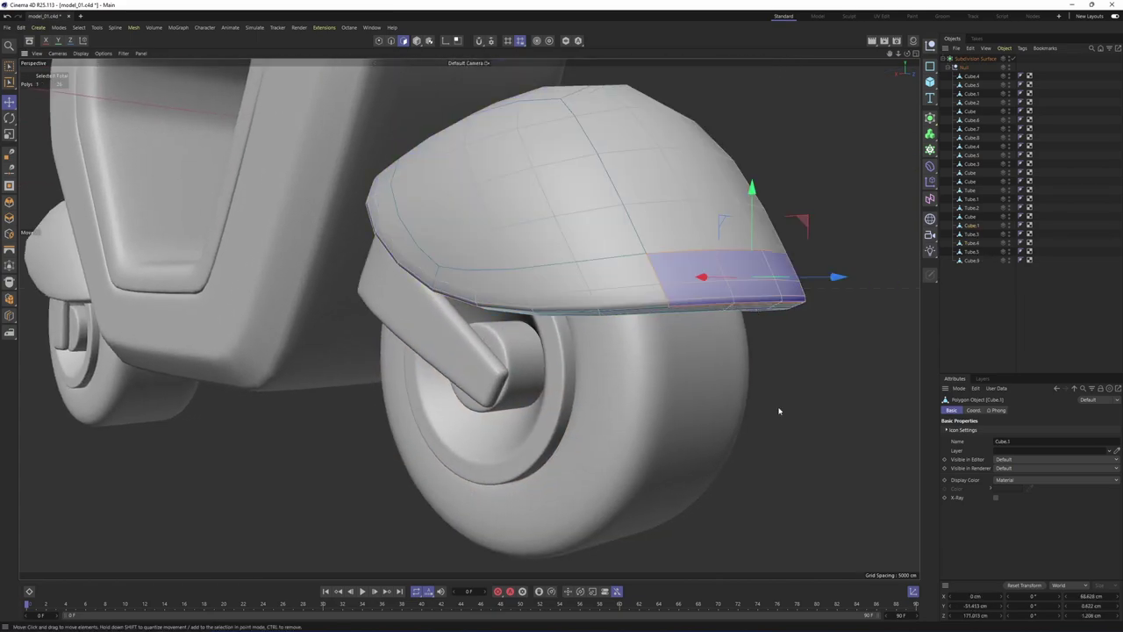
key(ctrl+a)
right_click(784, 342)
click(814, 626)
Reverse the normals of the front wheel hub, Tube.2
scroll(674, 376, down, 3)
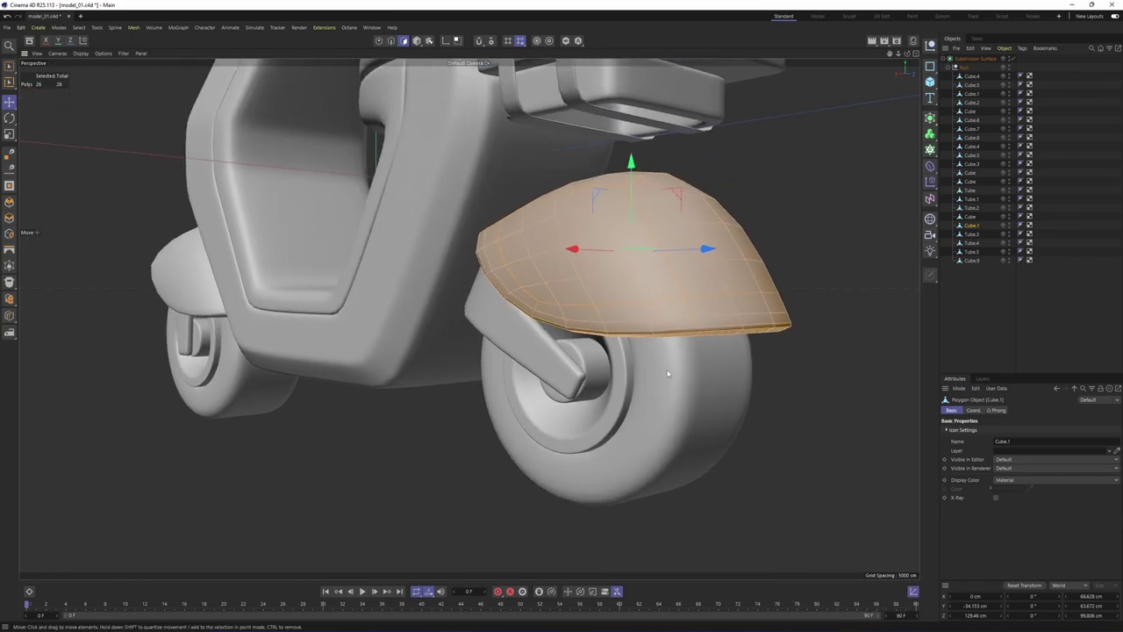
alt+drag(674, 376, 666, 421)
click(972, 217)
alt+drag(579, 351, 710, 338)
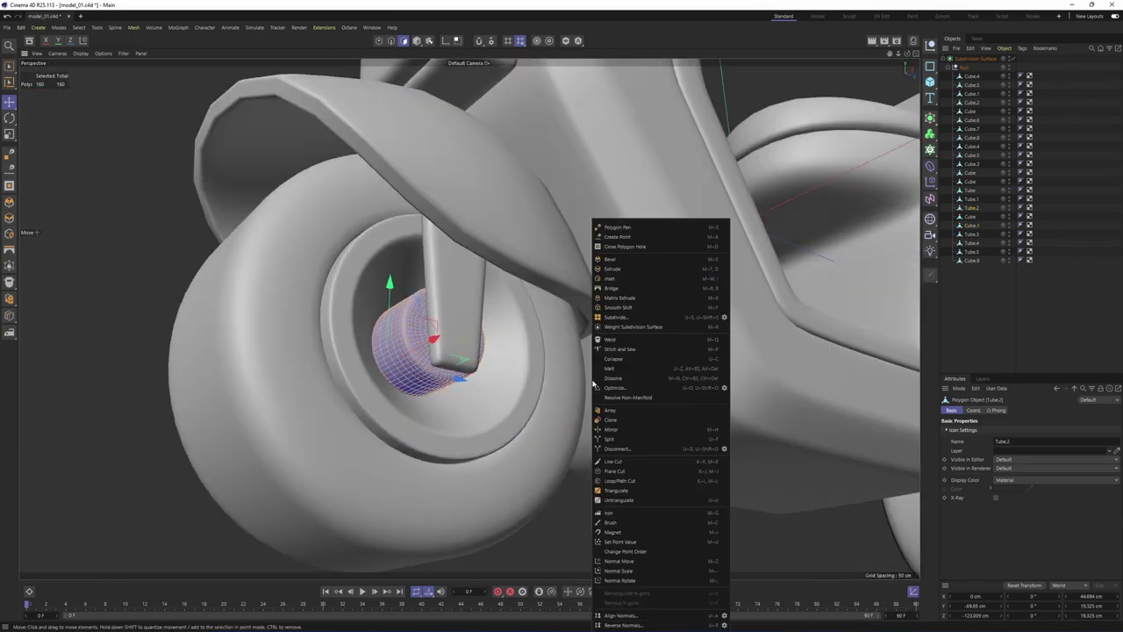
right_click(564, 220)
click(605, 624)
Reverse the normals of the headlight's front lens block and of the storage box strap Cube.8 nearer the seat
alt+drag(527, 351, 492, 334)
right_click(744, 221)
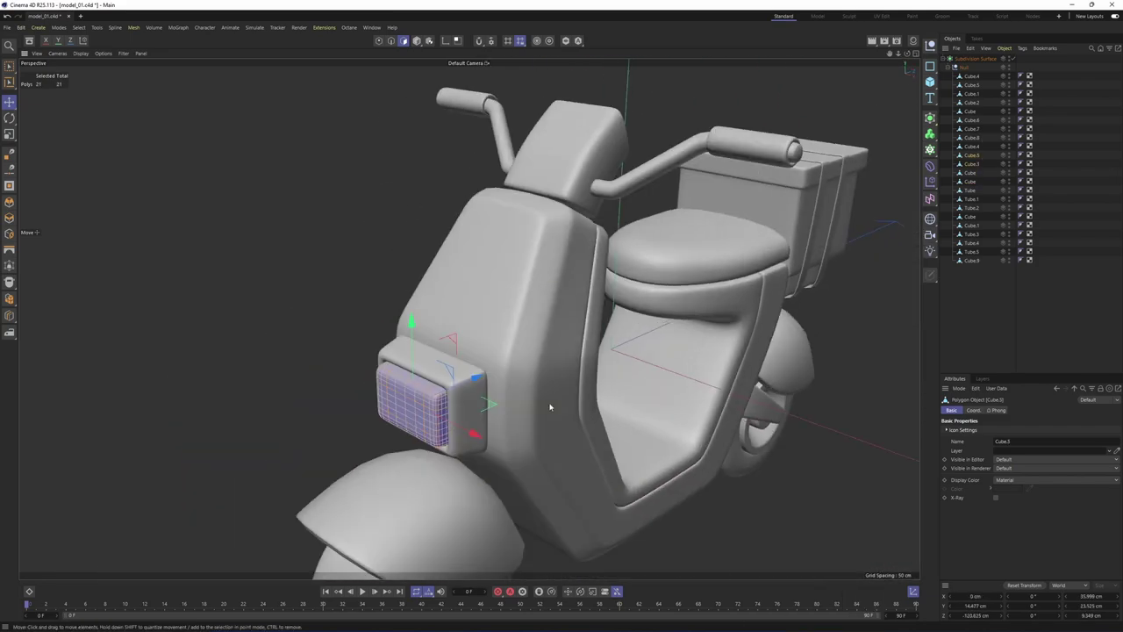
right_click(474, 215)
click(518, 624)
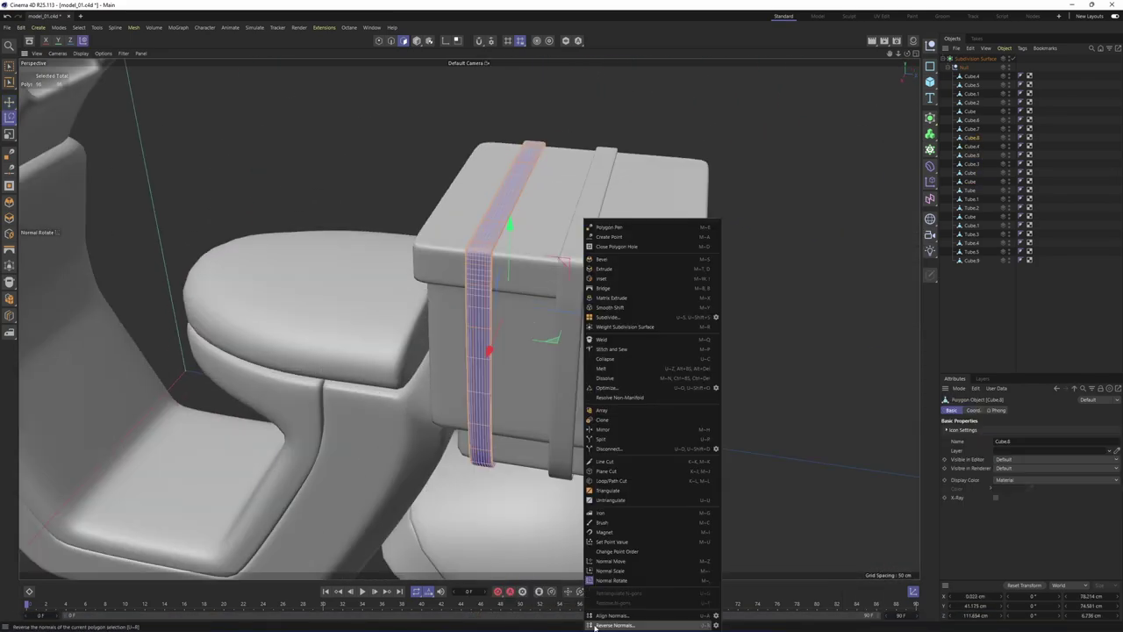
right_click(737, 224)
click(760, 625)
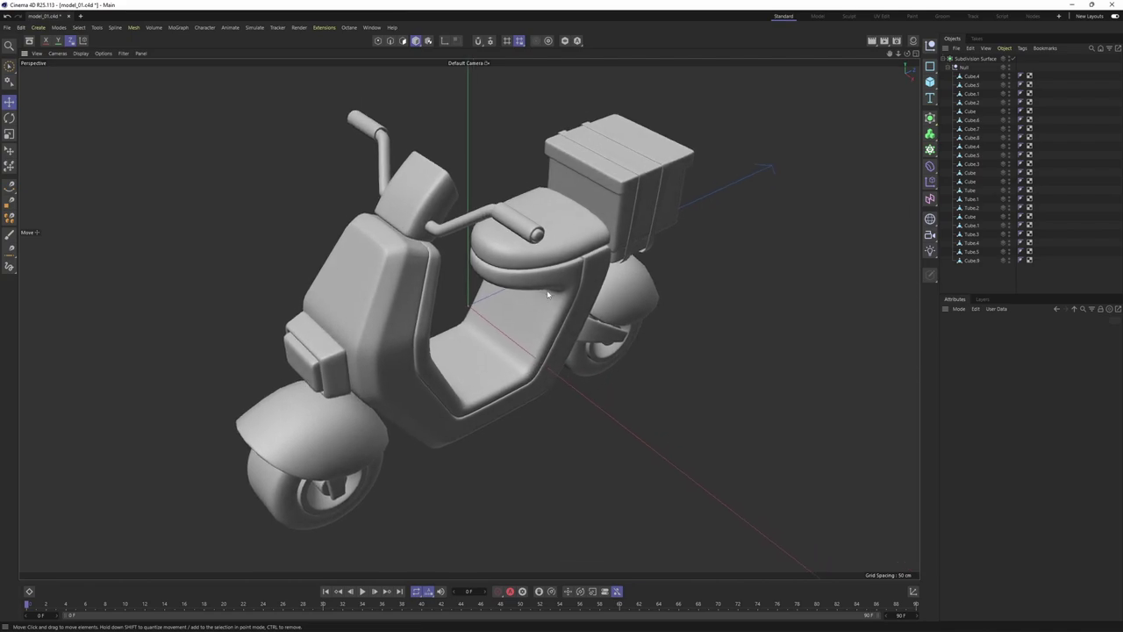
Select the Null that groups all scooter parts under the Subdivision Surface
alt+drag(547, 294, 588, 303)
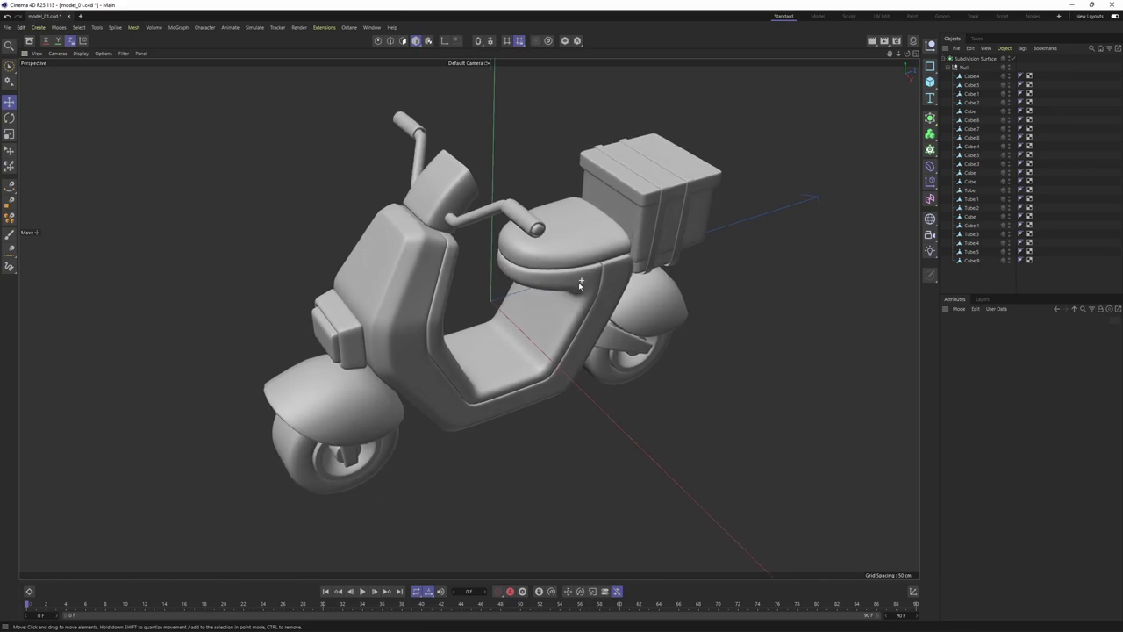
click(967, 69)
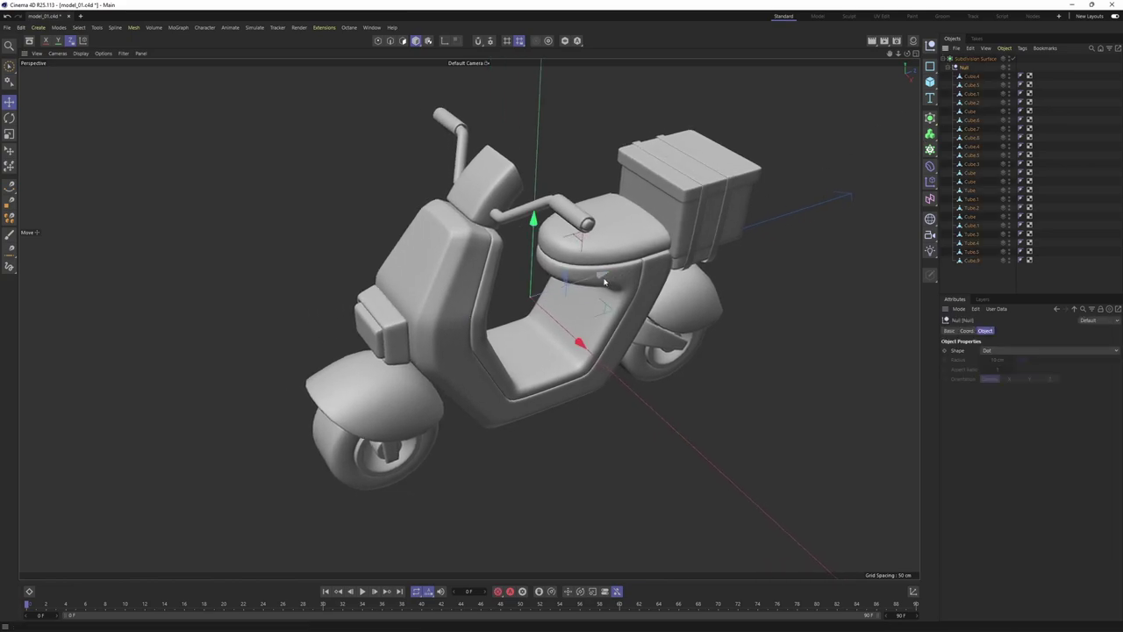